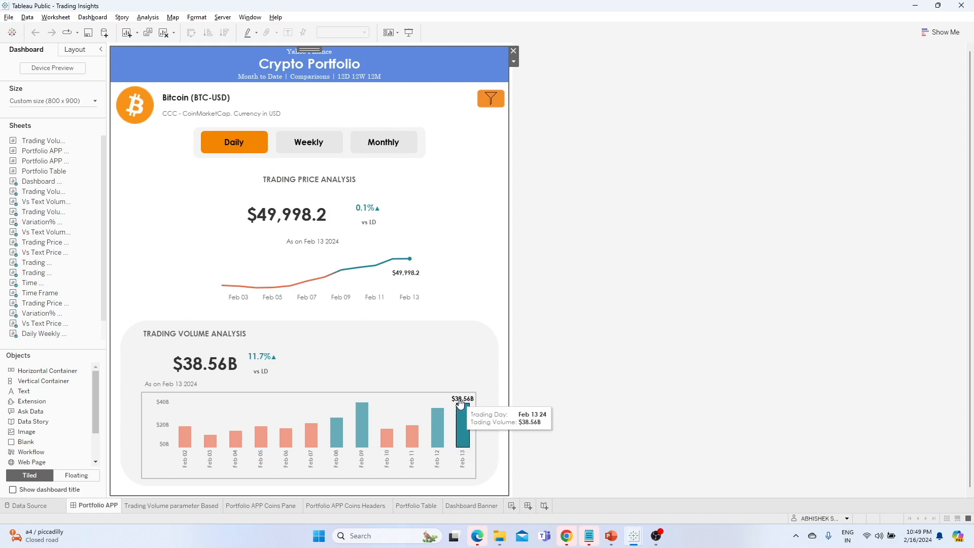
# - Select the Weekly option in the Portfolio APP dashboard's time frame selector
pyautogui.click(310, 146)
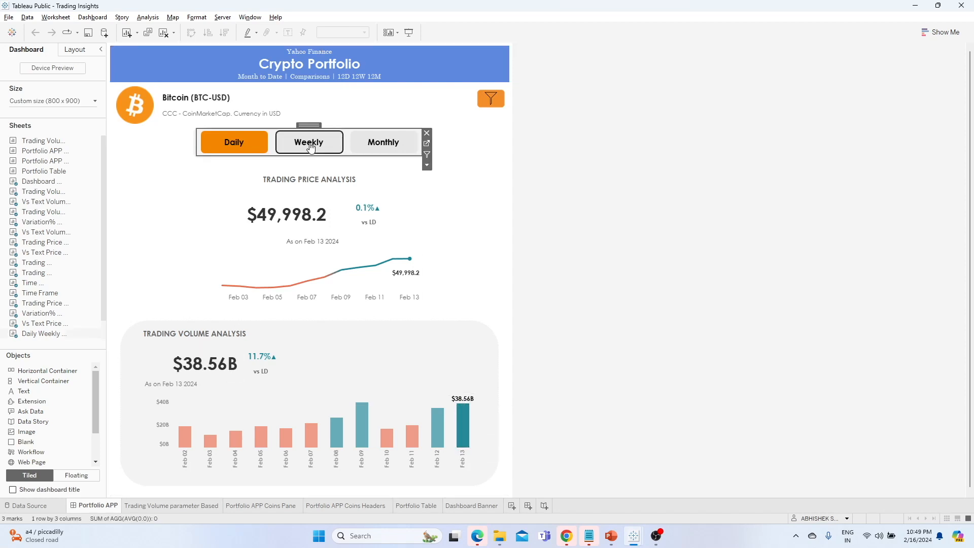
pyautogui.click(310, 146)
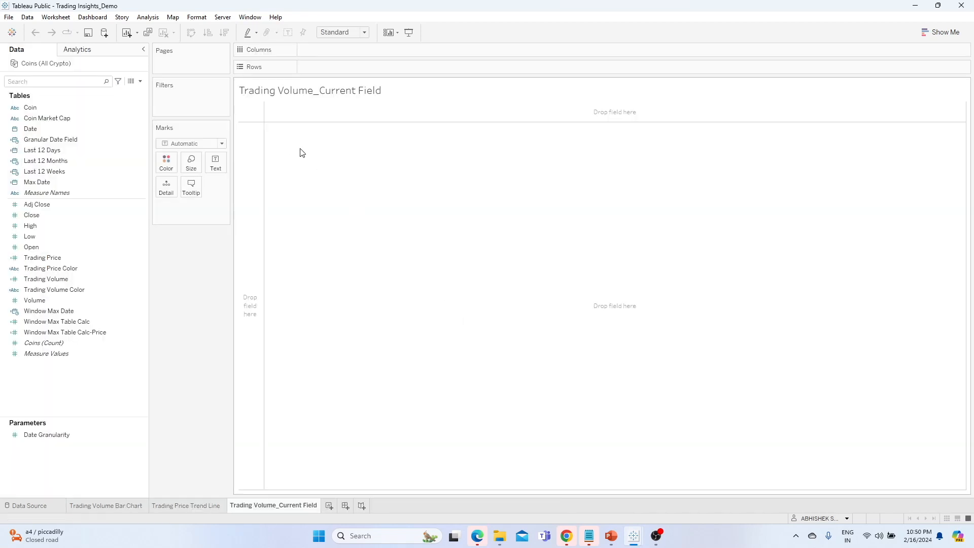
# - Create a calculated field named Current Day Trading Volume
pyautogui.click(141, 82)
pyautogui.click(114, 92)
pyautogui.write('Current')
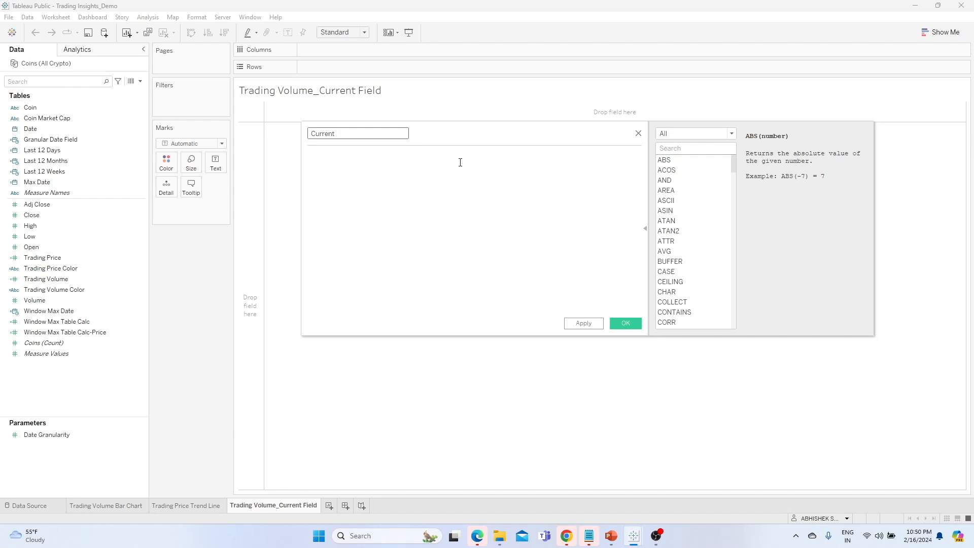
pyautogui.write(' Day Trading Volume')
# - Begin the formula with the condition IF DATEDIFF('day',[Granular Date Field], [Max Date]) = 0
pyautogui.click(460, 163)
pyautogui.write('IF     ')
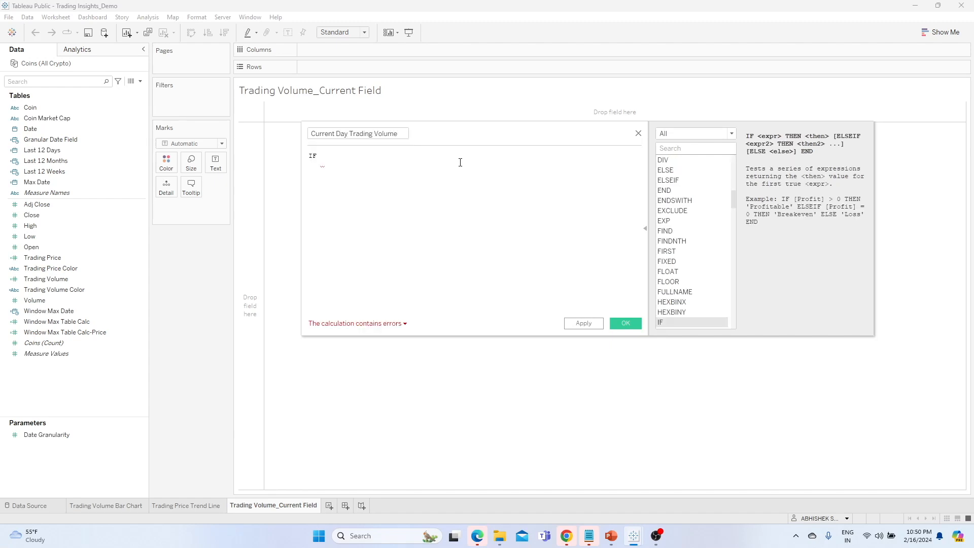
pyautogui.write('DATED')
pyautogui.press('Return')
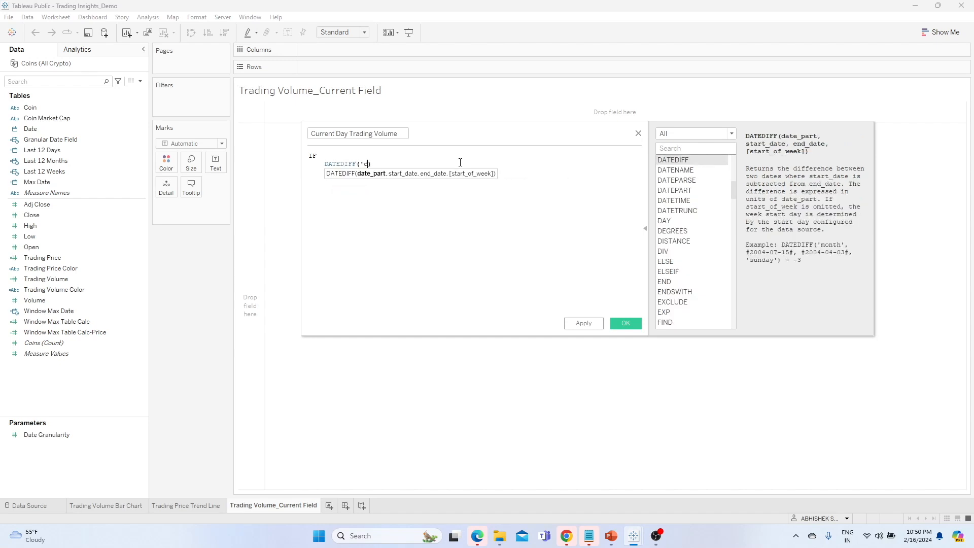
pyautogui.write("'day',")
pyautogui.write('Grad')
pyautogui.press('Return')
pyautogui.write(', [')
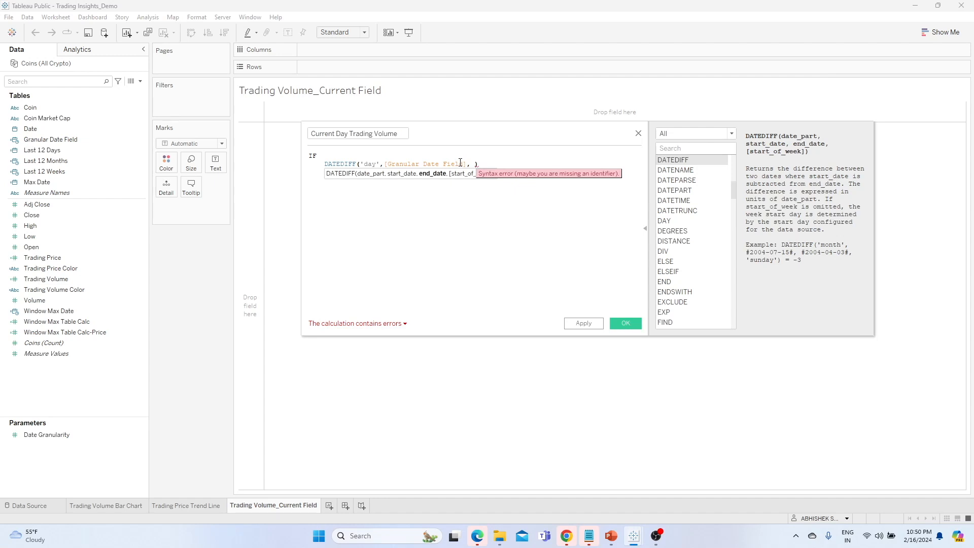
pyautogui.write('Max')
pyautogui.press('Down')
pyautogui.press('Return')
pyautogui.write(')')
# - Complete the IF statement so that it returns [Volume] after THEN and closes with END
pyautogui.write('TH')
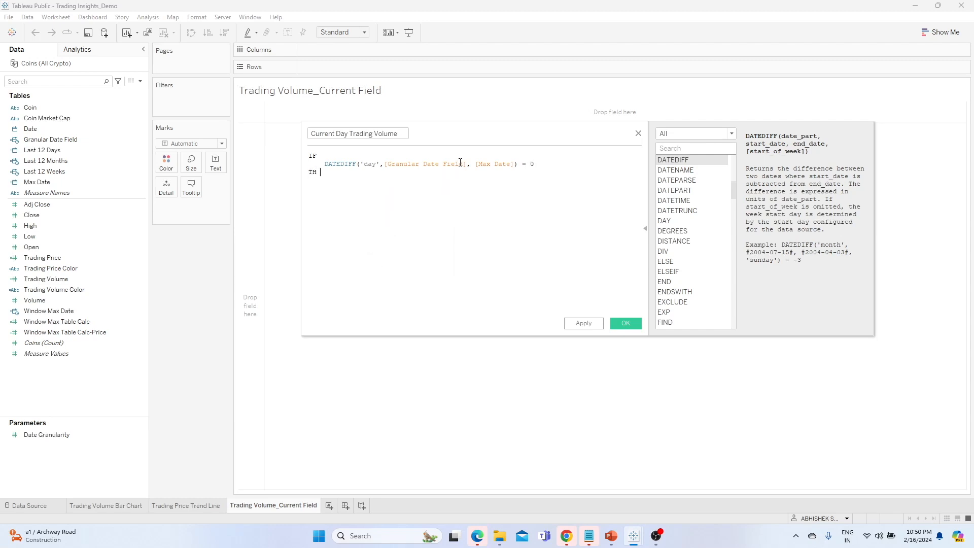
pyautogui.press('BackSpace')
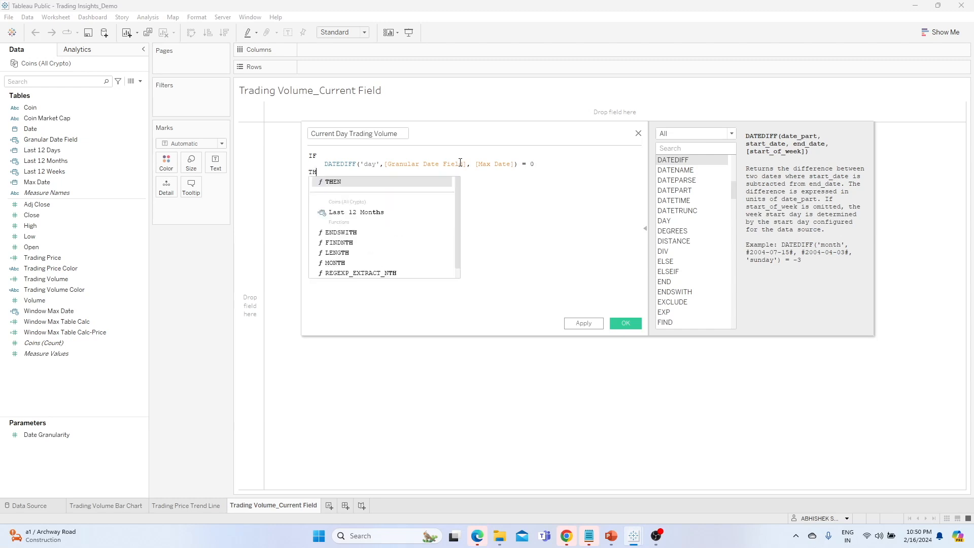
pyautogui.press('Return')
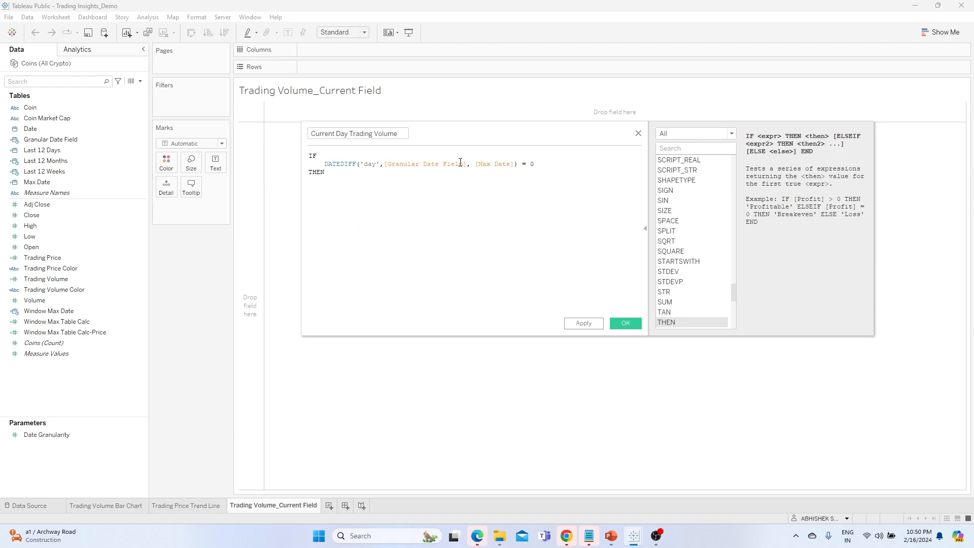
pyautogui.write('SUM')
pyautogui.press('BackSpace')
pyautogui.press('BackSpace')
pyautogui.press('BackSpace')
pyautogui.write('Vol')
pyautogui.press('Return')
pyautogui.press('Return')
pyautogui.write('En')
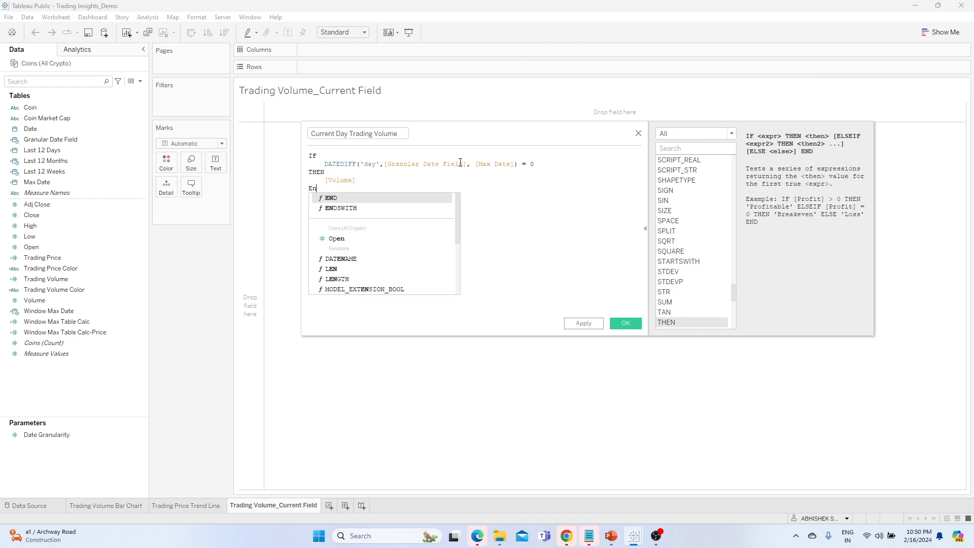
pyautogui.press('Return')
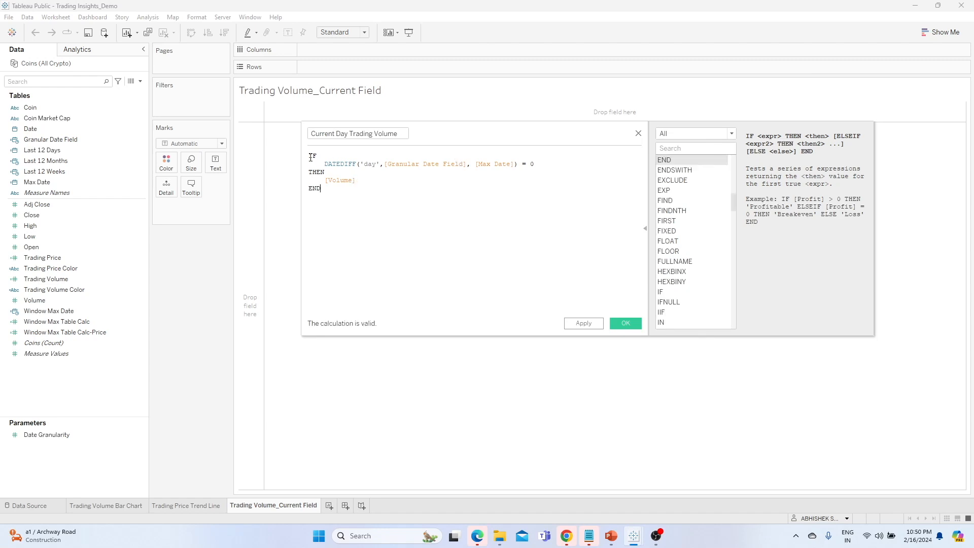
# - Wrap the whole IF statement in SUM() and save the Current Day Trading Volume field
pyautogui.write('SUM(')
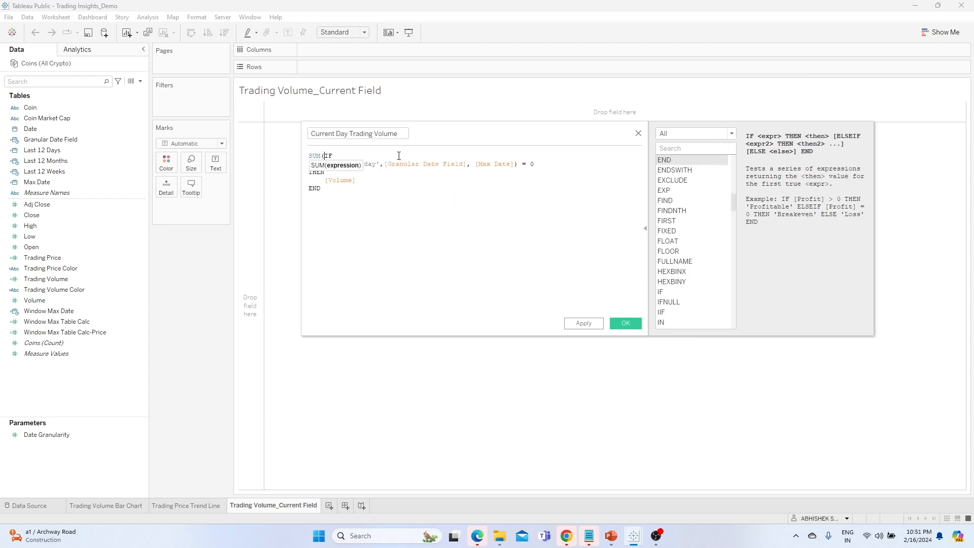
pyautogui.click(395, 188)
pyautogui.write(')')
pyautogui.click(583, 324)
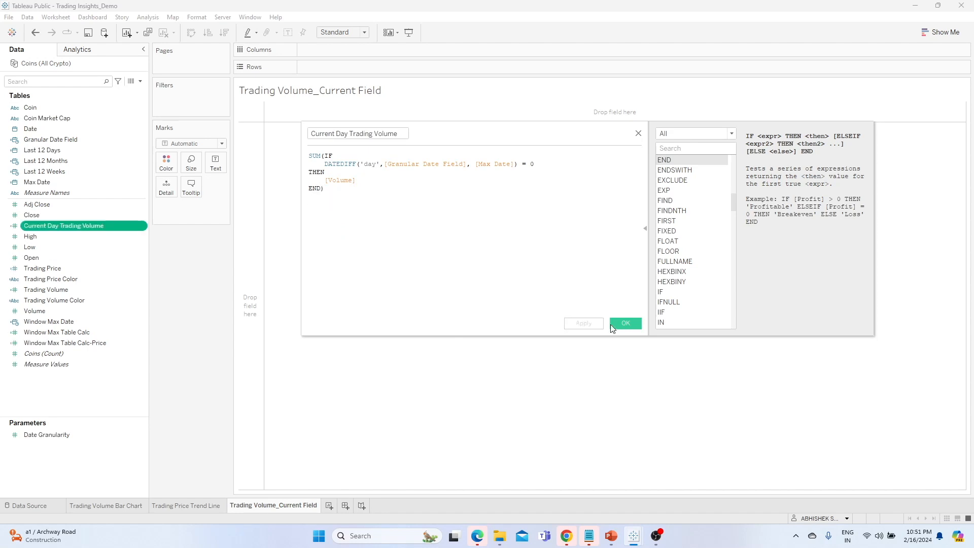
pyautogui.click(622, 323)
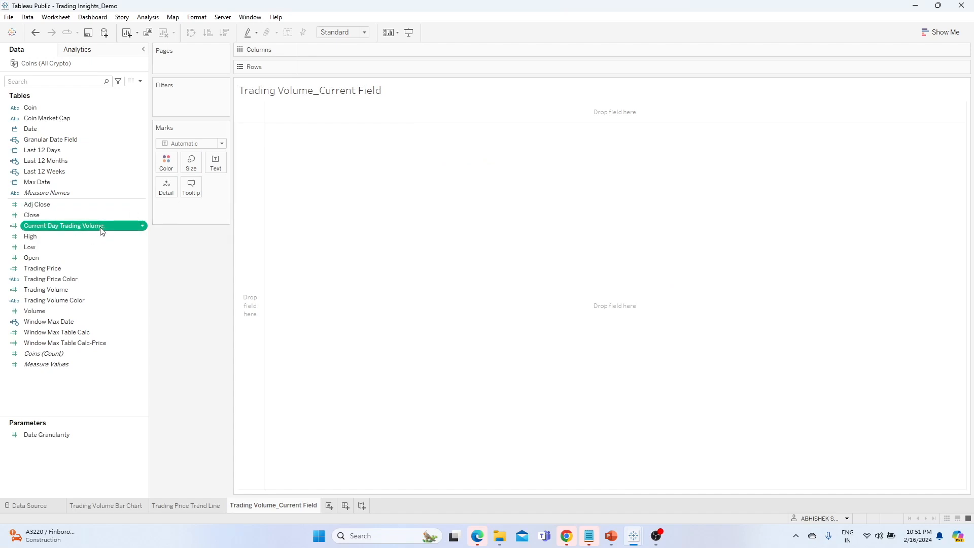
# - Duplicate the Current Day Trading Volume field and rename the copy Current Week Trading Volume
pyautogui.click(142, 226)
pyautogui.click(165, 286)
pyautogui.click(143, 236)
pyautogui.click(175, 279)
pyautogui.click(343, 135)
pyautogui.doubleClick(335, 135)
pyautogui.press('BackSpace')
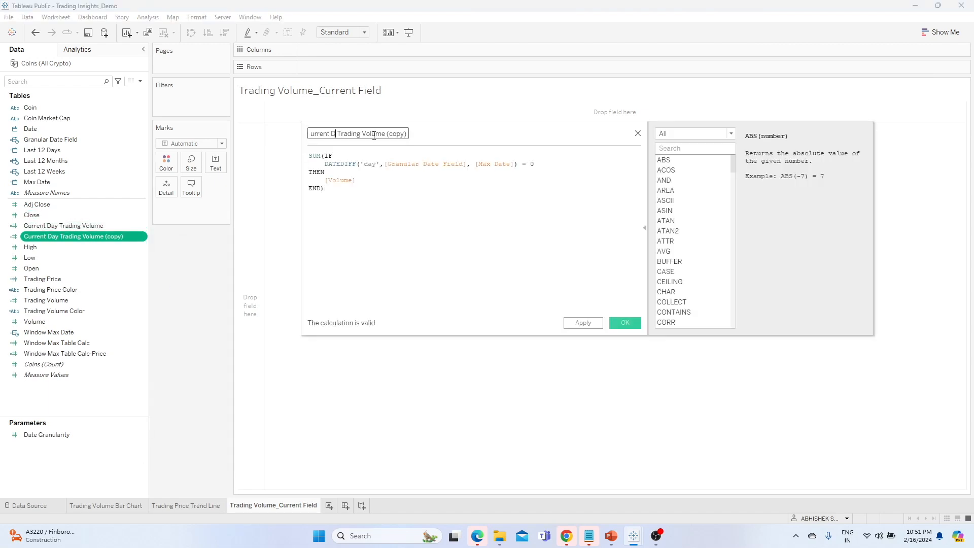
pyautogui.write('Week')
pyautogui.hotkey('shift', 'End')
pyautogui.press('Delete')
# - Change the DATEDIFF date part to 'week' in the copied formula and save the field
pyautogui.click(376, 163)
pyautogui.press('BackSpace')
pyautogui.press('BackSpace')
pyautogui.press('BackSpace')
pyautogui.write('week')
pyautogui.click(360, 179)
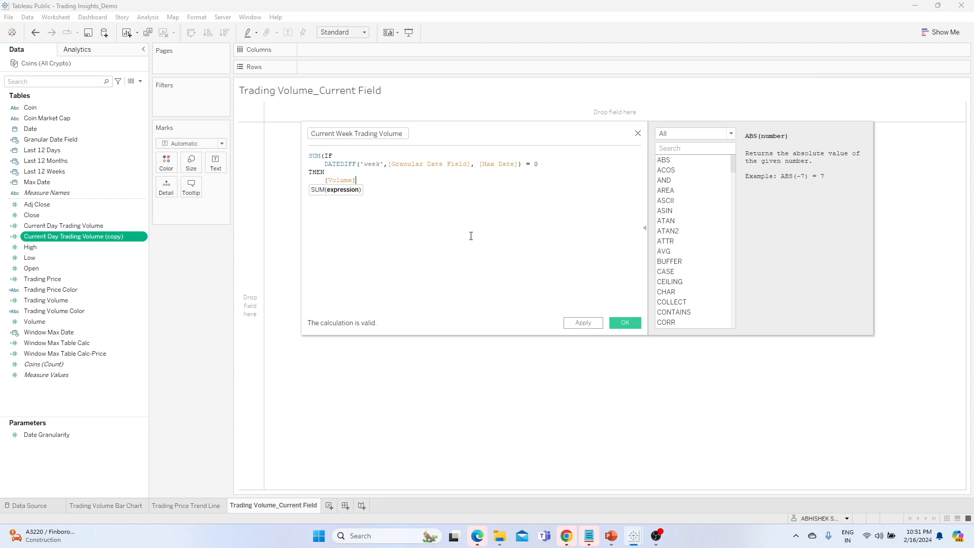
pyautogui.click(584, 323)
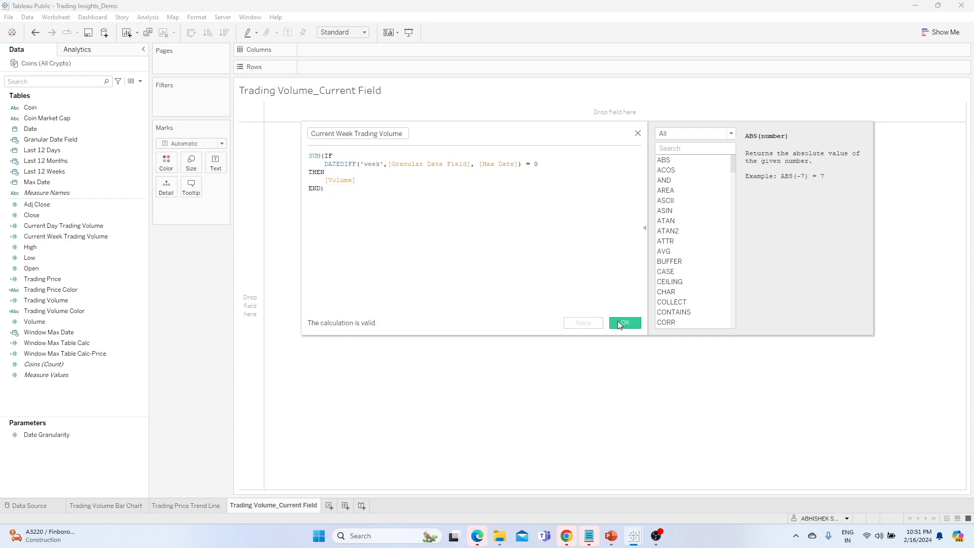
pyautogui.click(627, 321)
# - Duplicate the Current Week Trading Volume field and rename the copy Current Month Trading Volume
pyautogui.rightClick(142, 237)
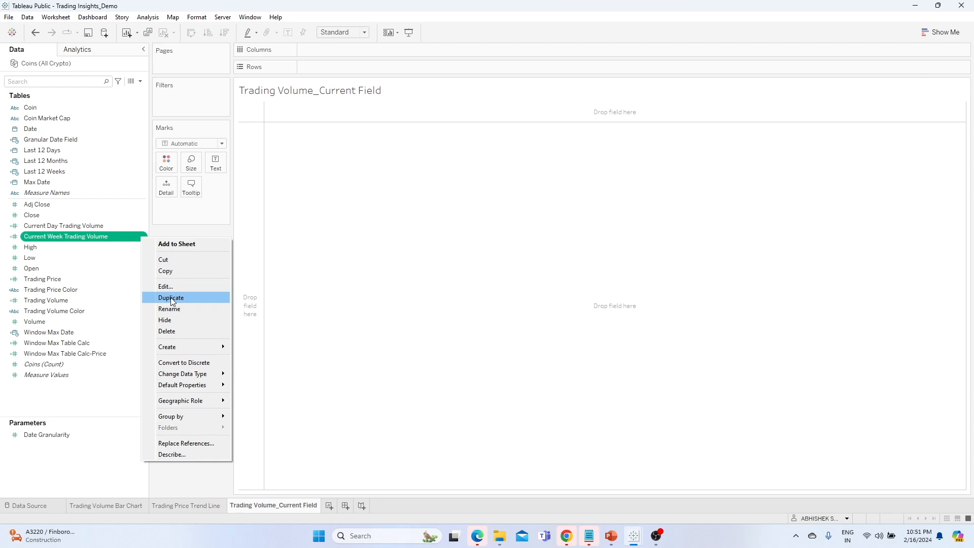
pyautogui.click(171, 302)
pyautogui.rightClick(144, 248)
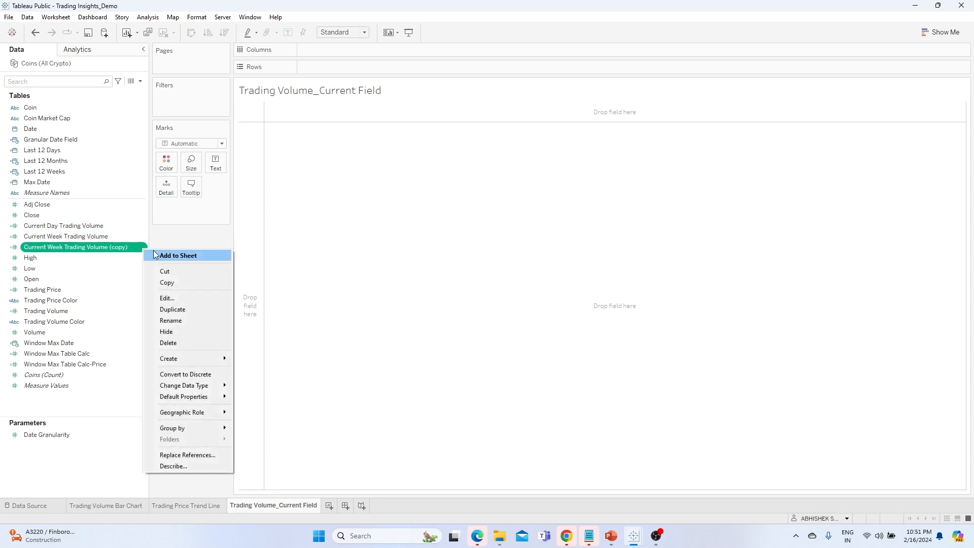
pyautogui.click(170, 297)
pyautogui.click(363, 134)
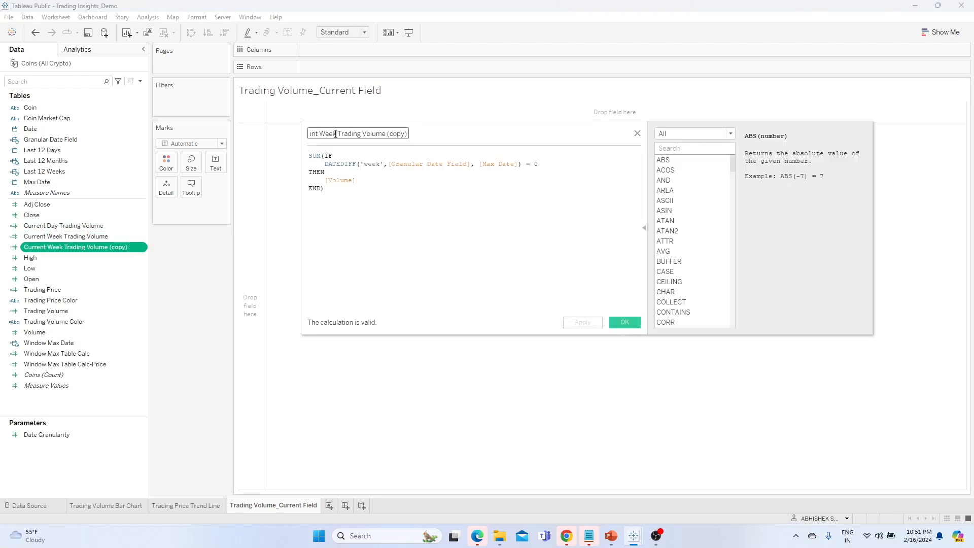
pyautogui.press('BackSpace')
pyautogui.press('BackSpace')
pyautogui.press('BackSpace')
pyautogui.press('BackSpace')
pyautogui.press('BackSpace')
pyautogui.press('BackSpace')
pyautogui.write('Month')
pyautogui.press('BackSpace')
pyautogui.press('BackSpace')
pyautogui.press('BackSpace')
pyautogui.press('BackSpace')
pyautogui.press('BackSpace')
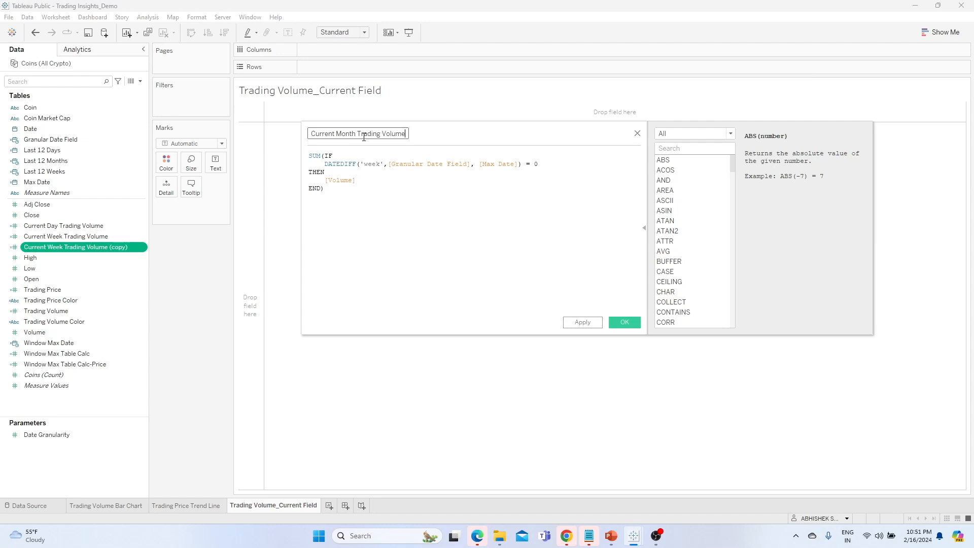
# - Change the DATEDIFF date part to 'month' in the copied formula and save the field
pyautogui.click(380, 165)
pyautogui.press('BackSpace')
pyautogui.press('BackSpace')
pyautogui.press('BackSpace')
pyautogui.press('BackSpace')
pyautogui.write('month')
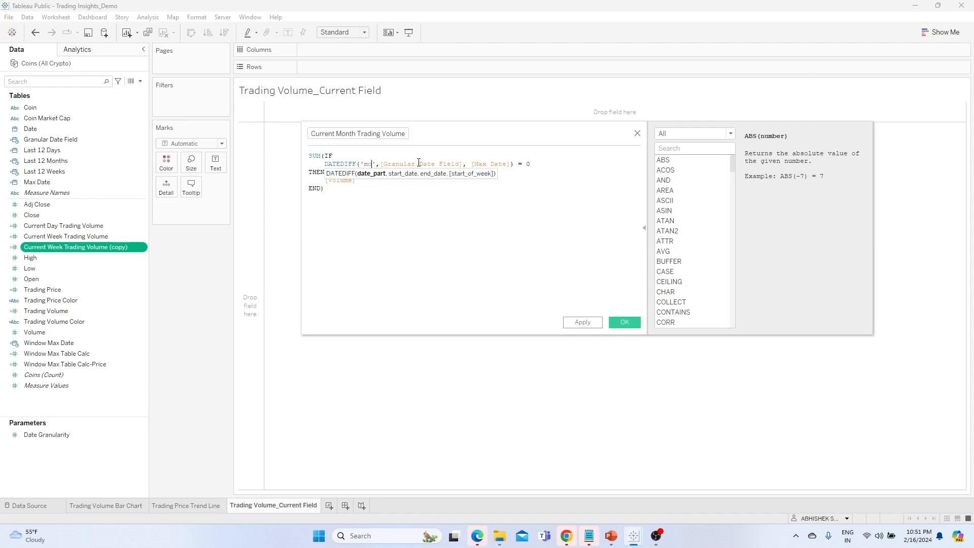
pyautogui.click(379, 193)
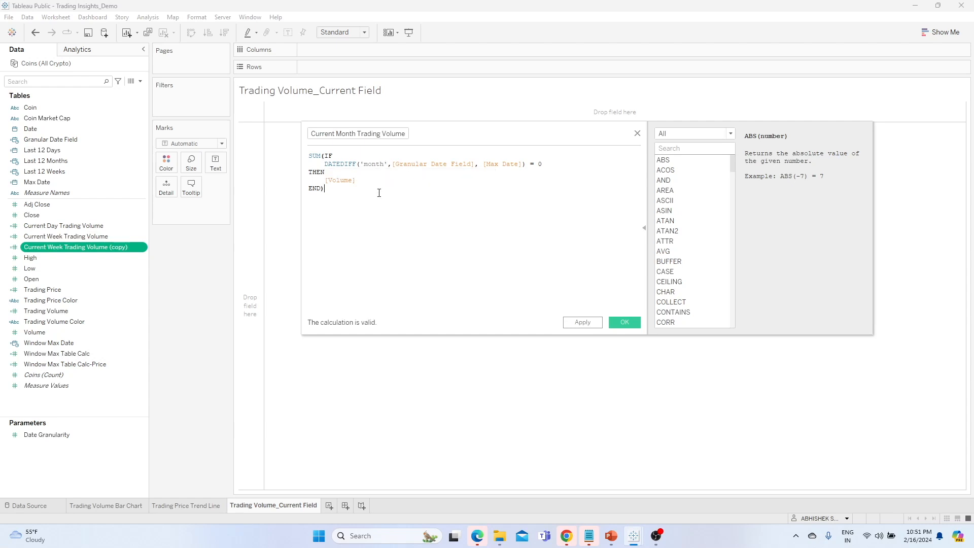
pyautogui.click(595, 325)
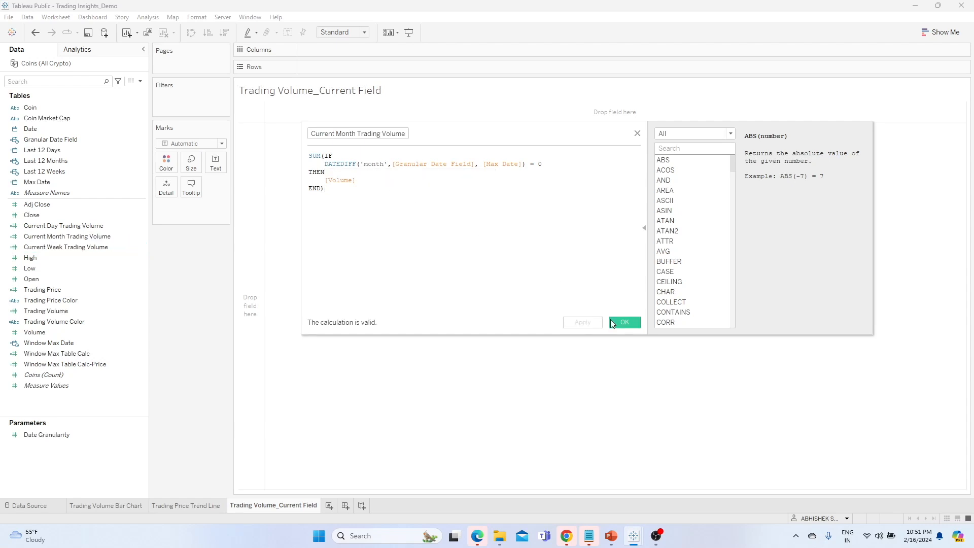
pyautogui.click(626, 323)
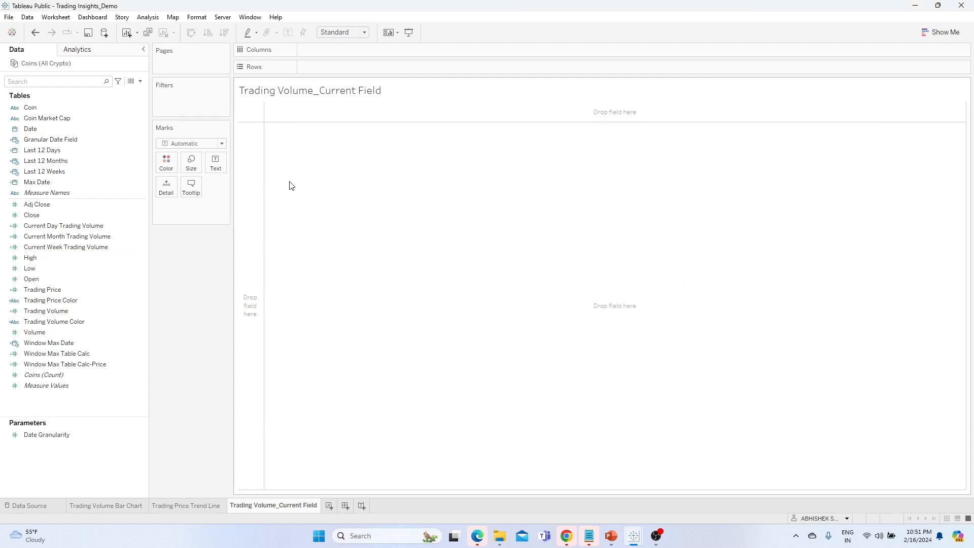
# - Create a calculated field named Trading Volume_Parameter Based
pyautogui.click(140, 81)
pyautogui.click(119, 94)
pyautogui.press('BackSpace')
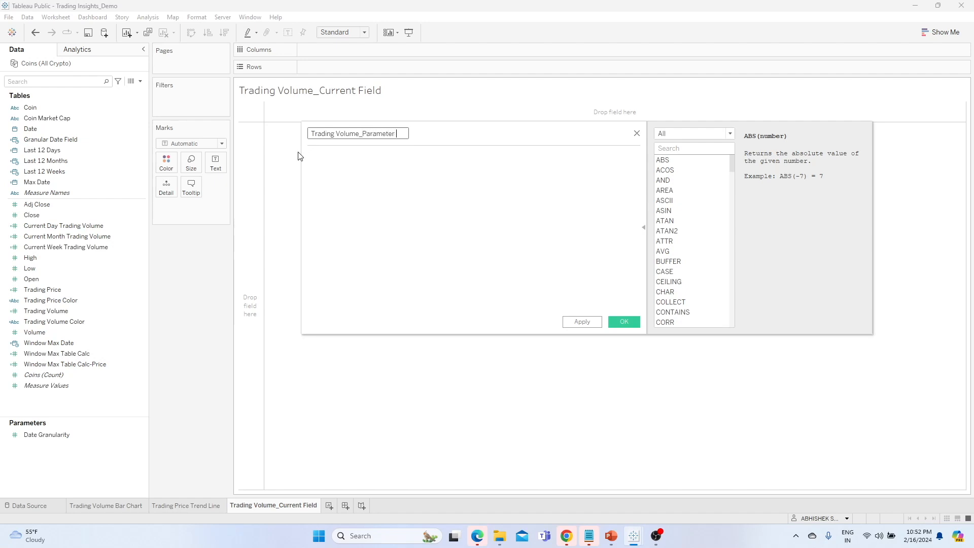
pyautogui.write('Based')
# - Start the formula with CASE [Date Granularity] and the branch WHEN 1 THEN [Current Day Trading Volume]
pyautogui.click(349, 155)
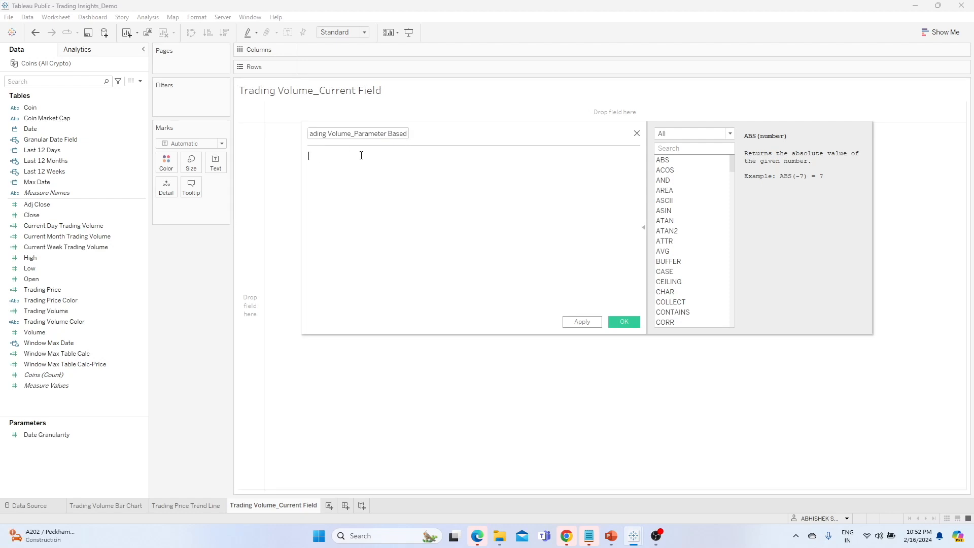
pyautogui.write('Ca')
pyautogui.press('Return')
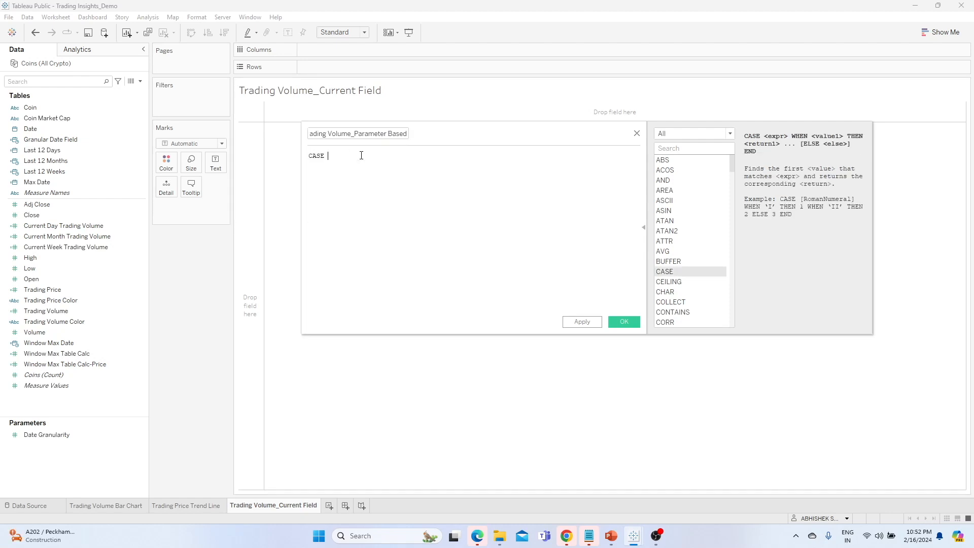
pyautogui.moveTo(66, 434); pyautogui.dragTo(406, 159)
pyautogui.press('Return')
pyautogui.write('WH')
pyautogui.press('Return')
pyautogui.write('1 TH')
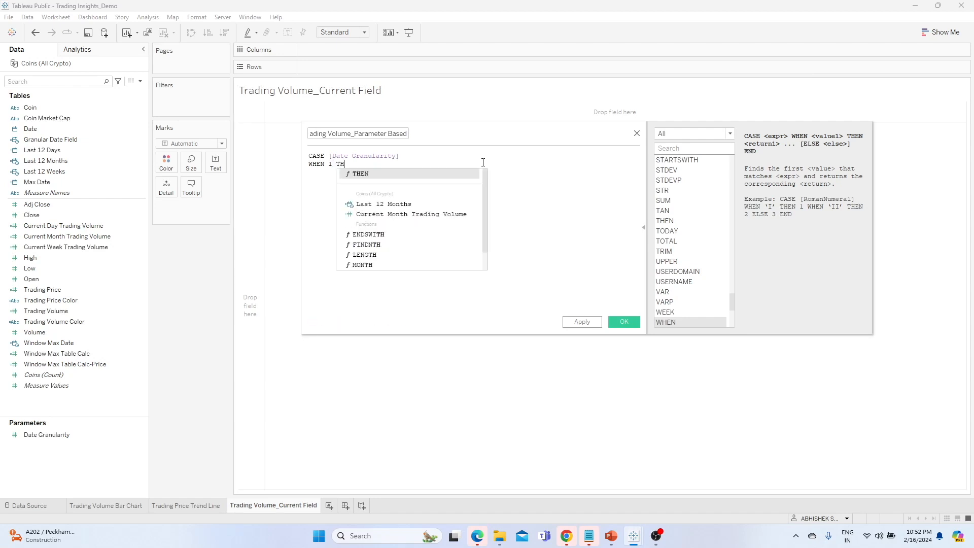
pyautogui.press('Return')
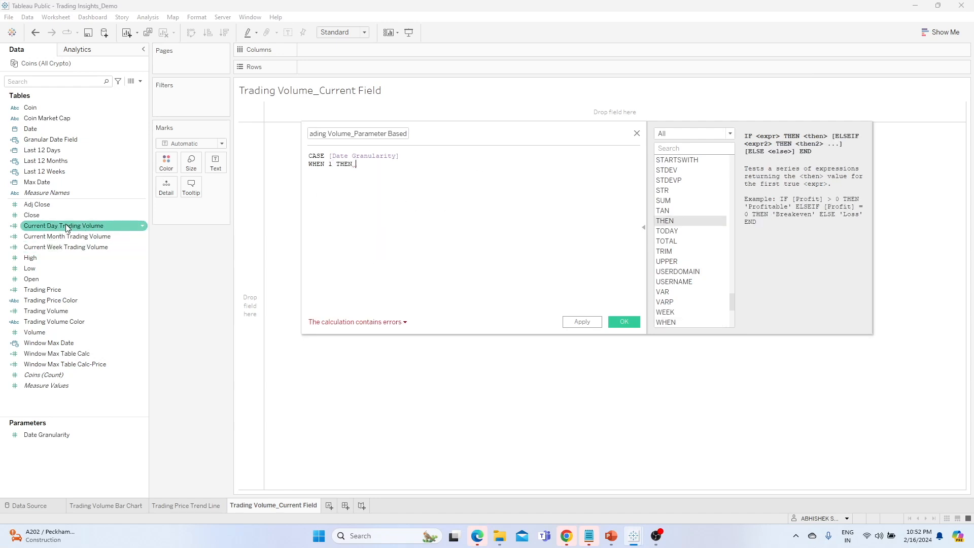
pyautogui.moveTo(66, 226); pyautogui.dragTo(394, 172)
# - Add the branch WHEN 2 THEN [Current Week Trading Volume] to the CASE formula
pyautogui.write('Wh')
pyautogui.press('Return')
pyautogui.write('2 TH')
pyautogui.press('Return')
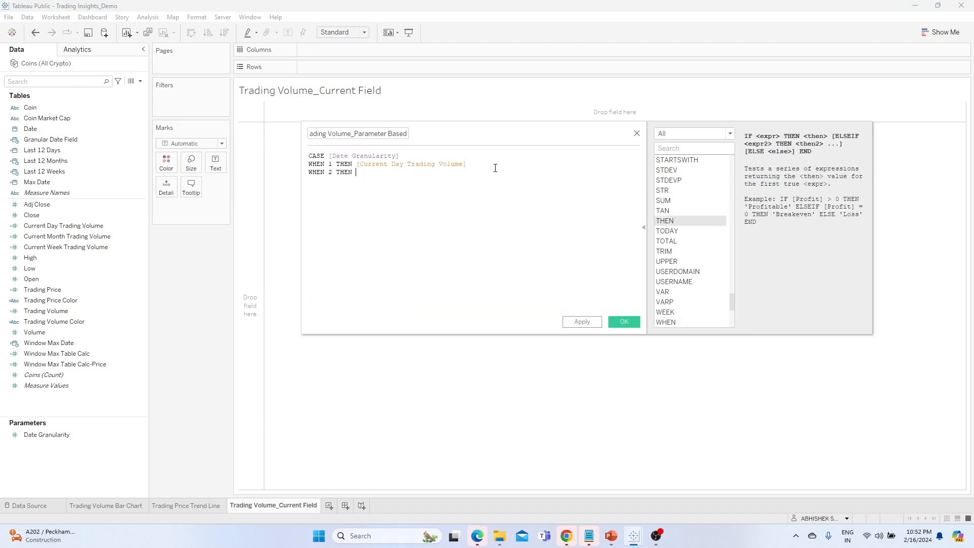
pyautogui.moveTo(60, 247); pyautogui.dragTo(401, 183)
# - Add the branch WHEN 3 THEN [Current Month Trading Volume] to the CASE formula
pyautogui.write('WH')
pyautogui.press('Return')
pyautogui.write('3 TH')
pyautogui.press('Return')
pyautogui.moveTo(70, 237); pyautogui.dragTo(420, 185)
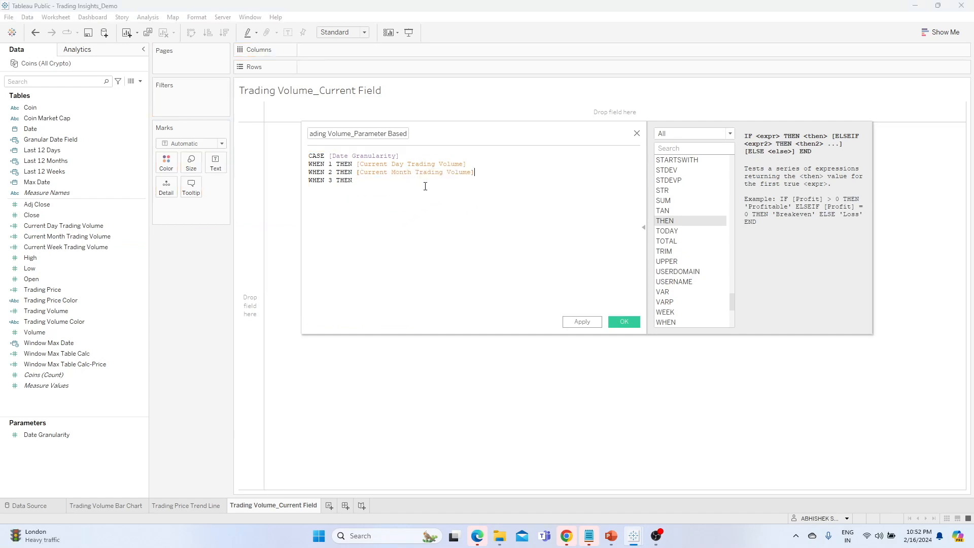
pyautogui.hotkey('ctrl', 'z')
pyautogui.moveTo(69, 236); pyautogui.dragTo(423, 206)
# - Close the CASE statement with END and save the Trading Volume_Parameter Based field
pyautogui.press('Return')
pyautogui.write('END')
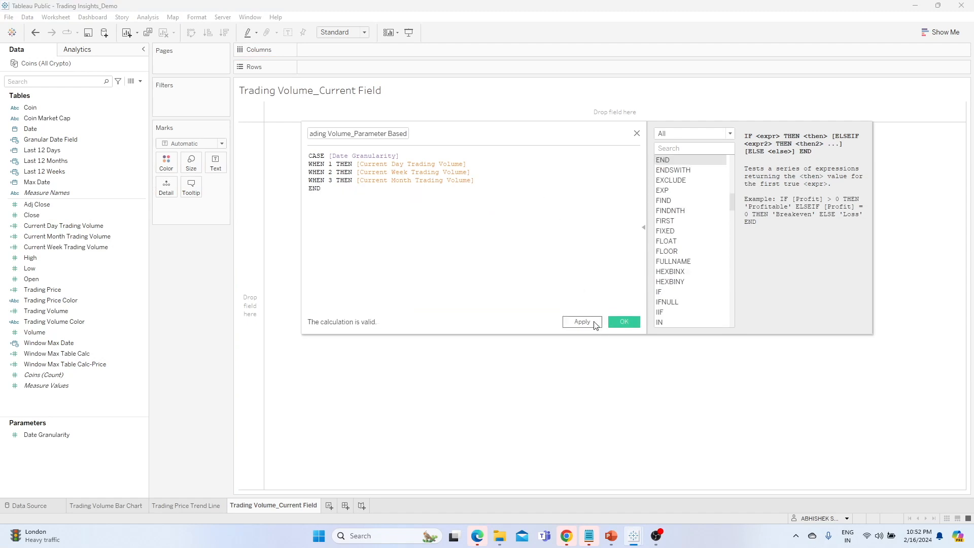
pyautogui.click(596, 325)
pyautogui.click(624, 322)
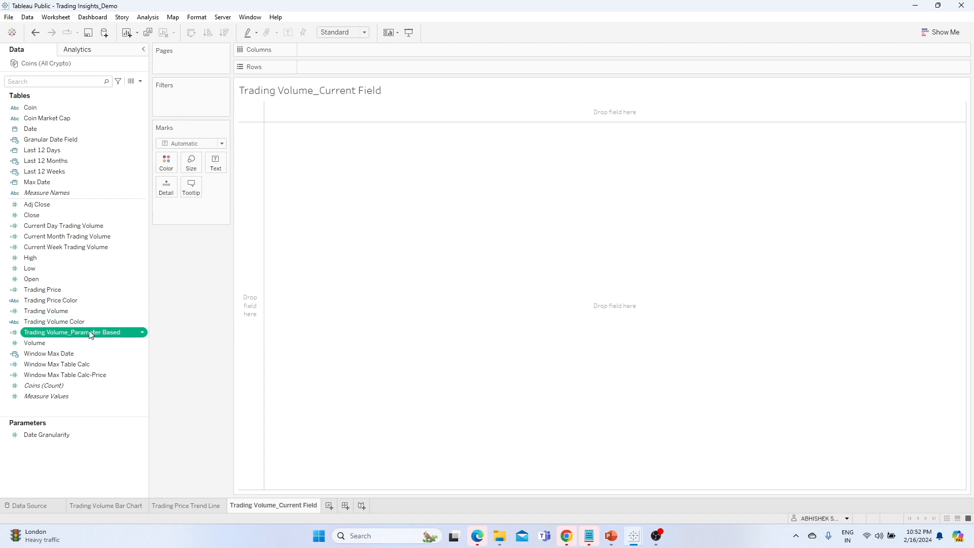
# - Place the Trading Volume_Parameter Based field in the empty Trading Volume_Current Field worksheet view
pyautogui.moveTo(87, 336); pyautogui.dragTo(424, 181)
pyautogui.moveTo(270, 109)
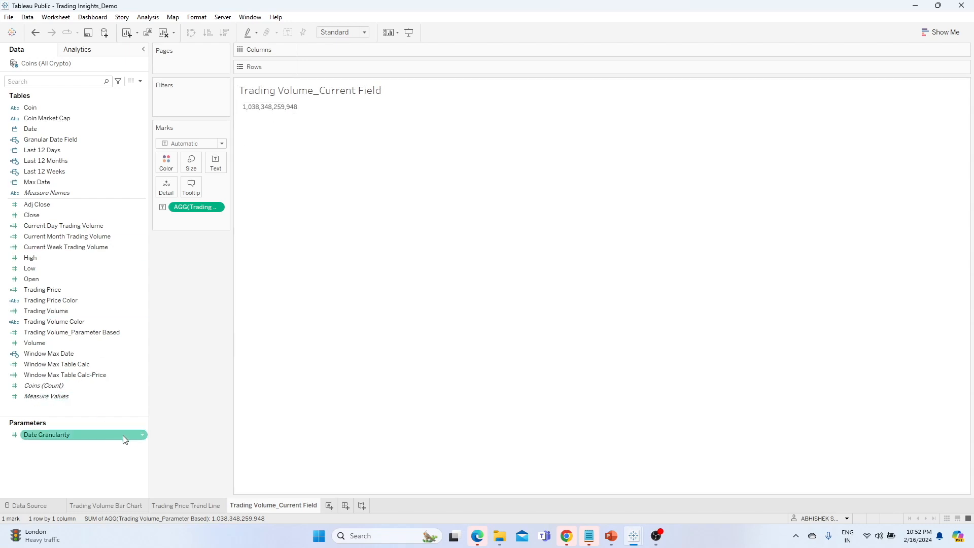
# - Show the Date Granularity parameter control on the Trading Volume_Current Field worksheet
pyautogui.rightClick(142, 436)
pyautogui.click(180, 265)
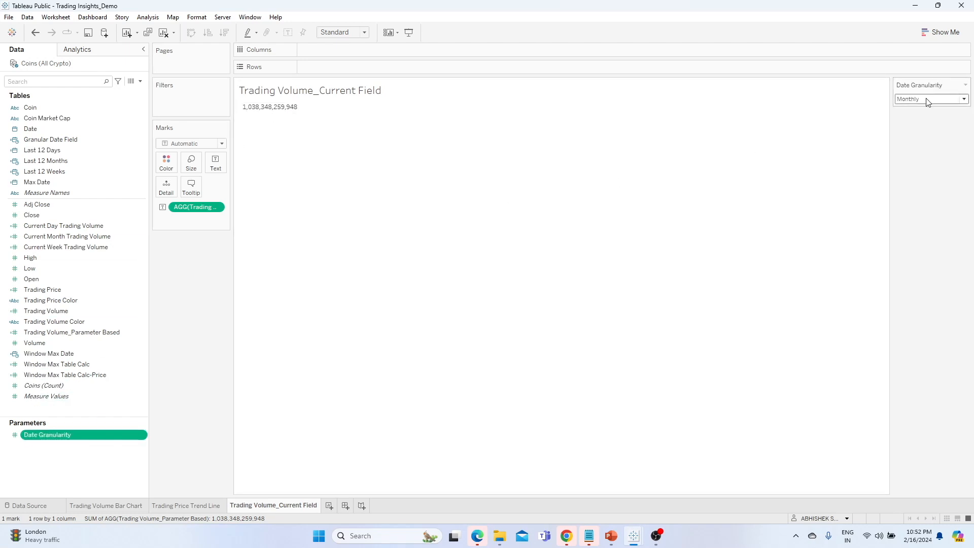
# - Format the trading volume value's pane numbers as custom currency with 2 decimal places and display units of Billions (B)
pyautogui.click(217, 208)
pyautogui.click(213, 261)
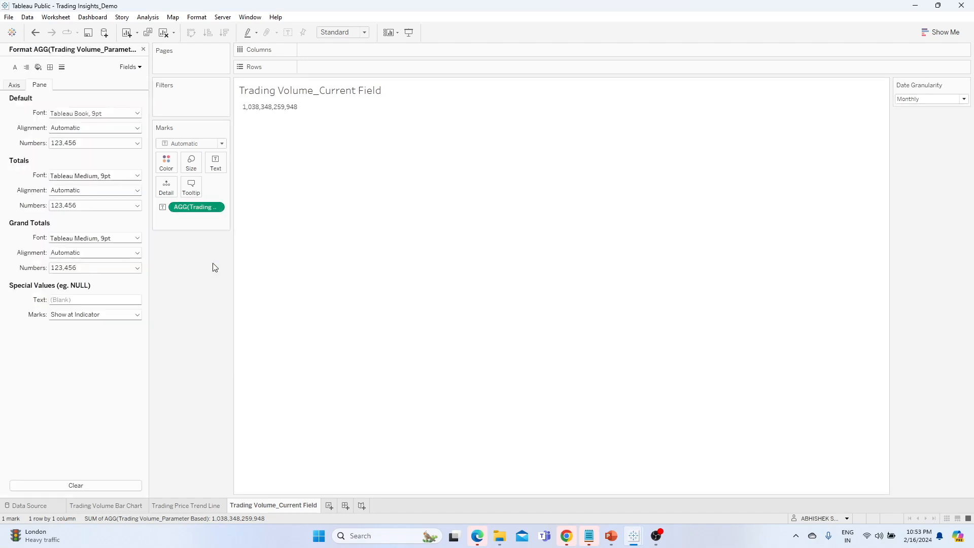
pyautogui.click(89, 142)
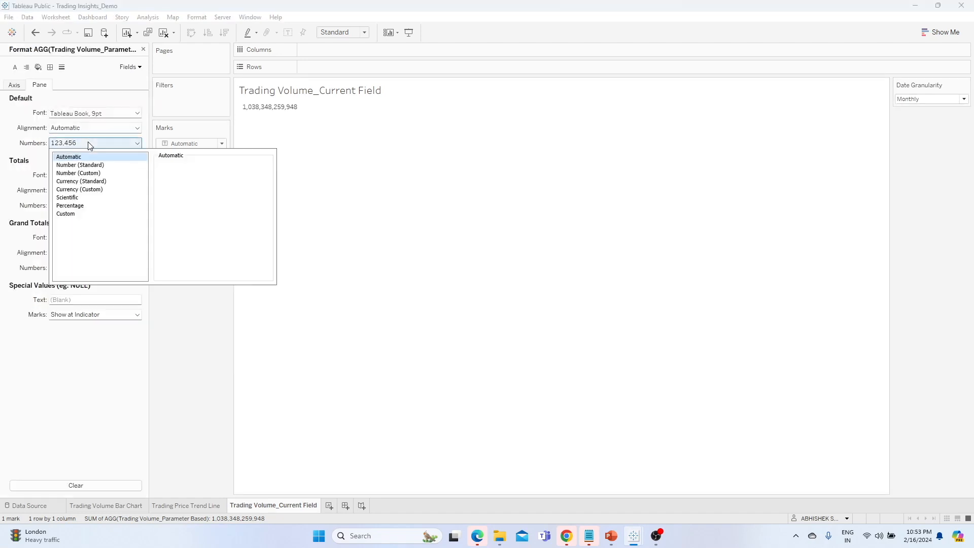
pyautogui.click(88, 188)
pyautogui.click(187, 229)
pyautogui.click(174, 249)
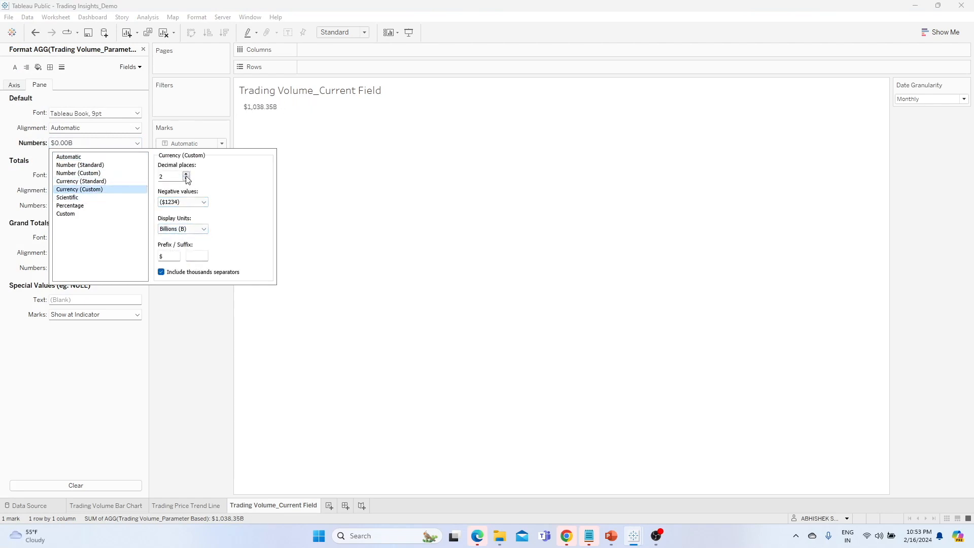
pyautogui.click(184, 308)
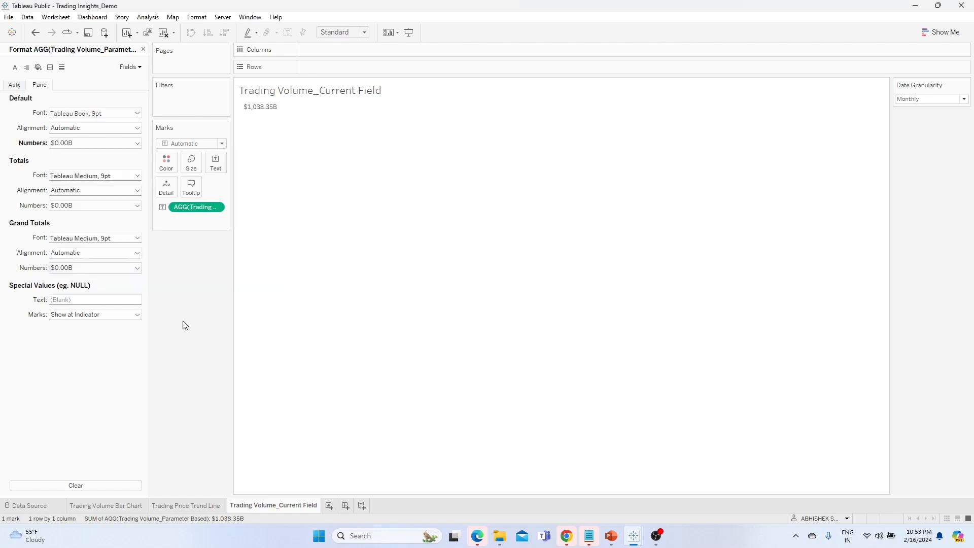
# - Cycle the Date Granularity parameter through its daily and weekly options and back to Monthly to check the displayed volume
pyautogui.click(924, 99)
pyautogui.click(907, 107)
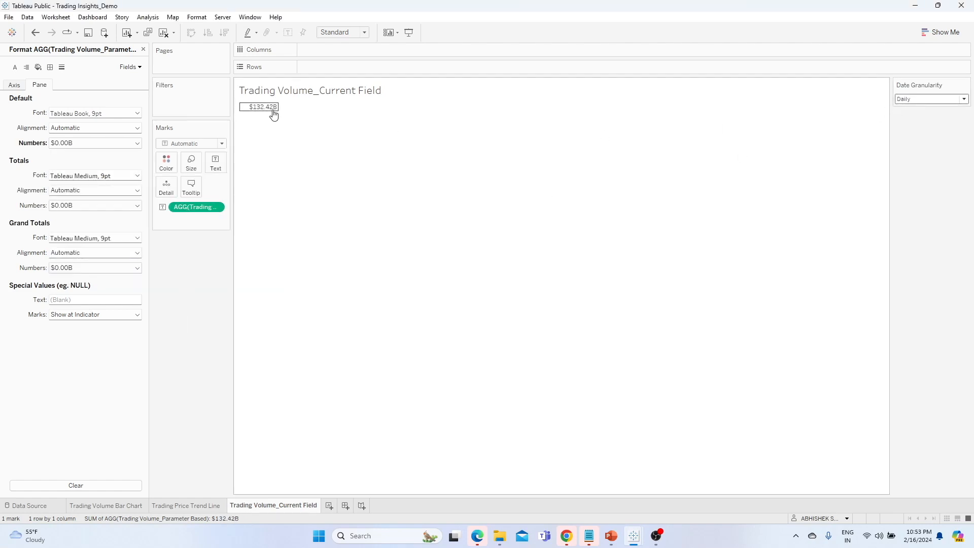
pyautogui.click(896, 101)
pyautogui.click(911, 116)
pyautogui.click(935, 99)
pyautogui.click(911, 125)
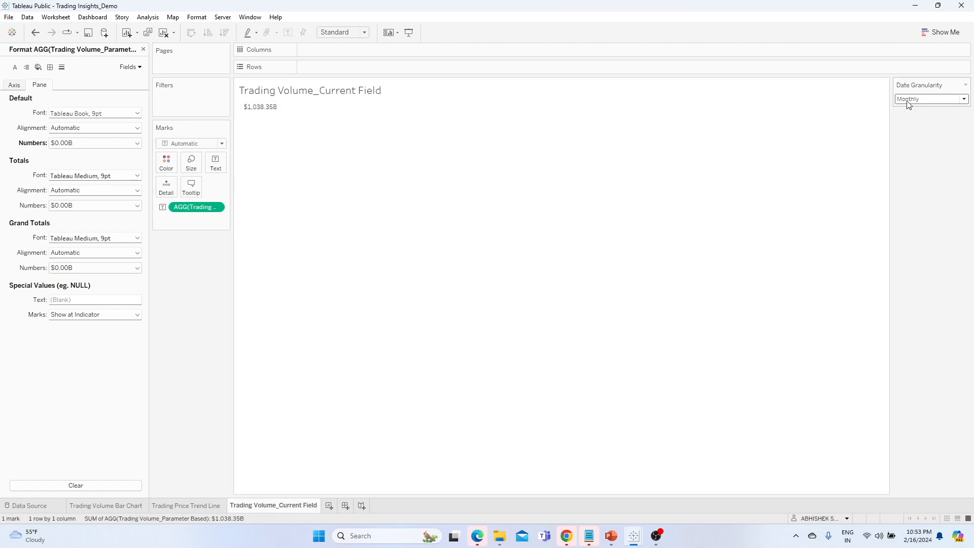
# - Move the Date Granularity control below the Marks card and set the worksheet fit to Entire View
pyautogui.moveTo(241, 235); pyautogui.dragTo(193, 238)
pyautogui.click(143, 49)
pyautogui.click(365, 32)
pyautogui.click(335, 68)
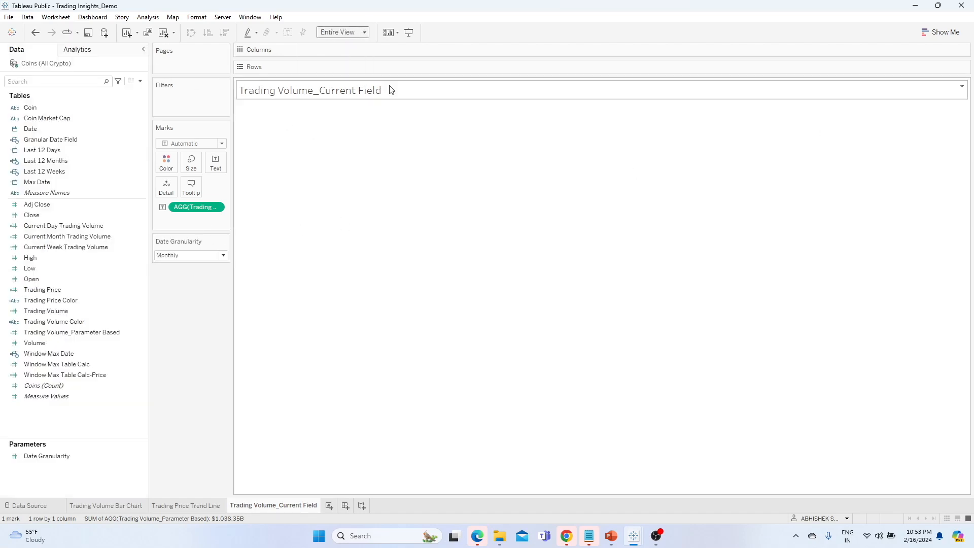
# - Set the worksheet's default pane alignment to horizontally centered for the trading volume value
pyautogui.rightClick(571, 269)
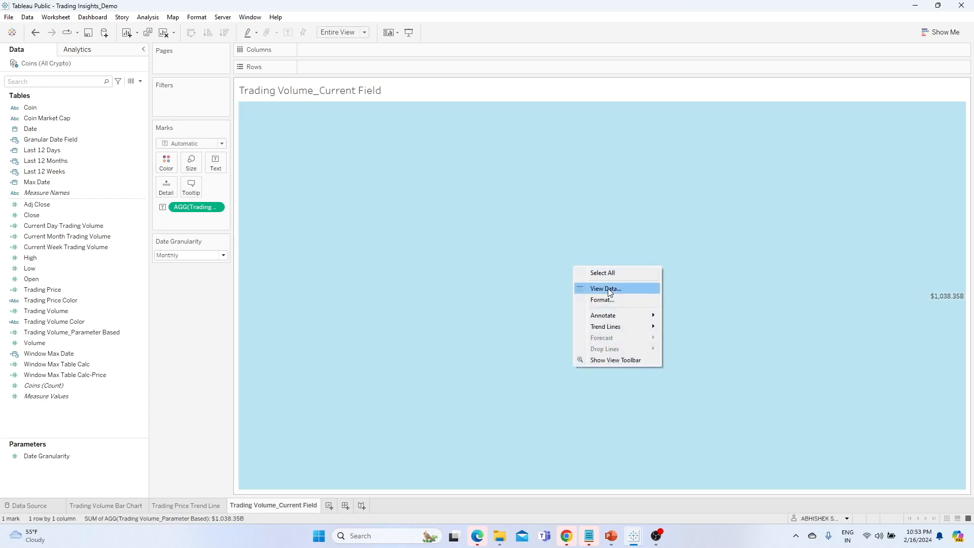
pyautogui.click(598, 287)
pyautogui.click(26, 67)
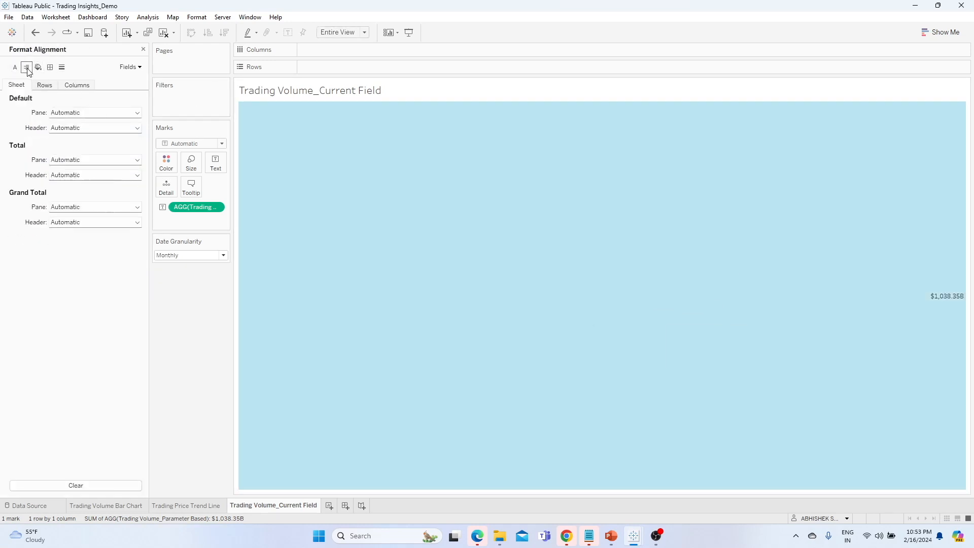
pyautogui.click(78, 114)
pyautogui.click(75, 153)
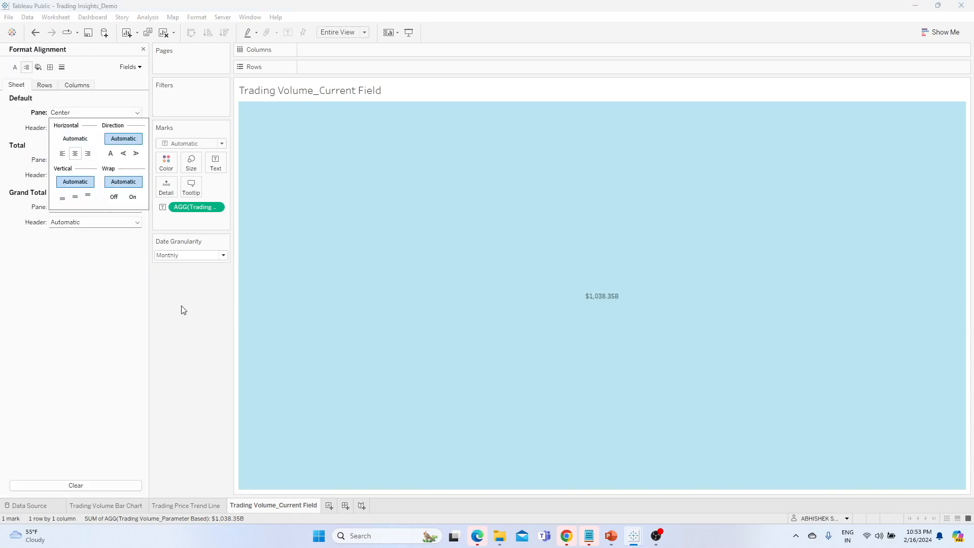
pyautogui.click(81, 116)
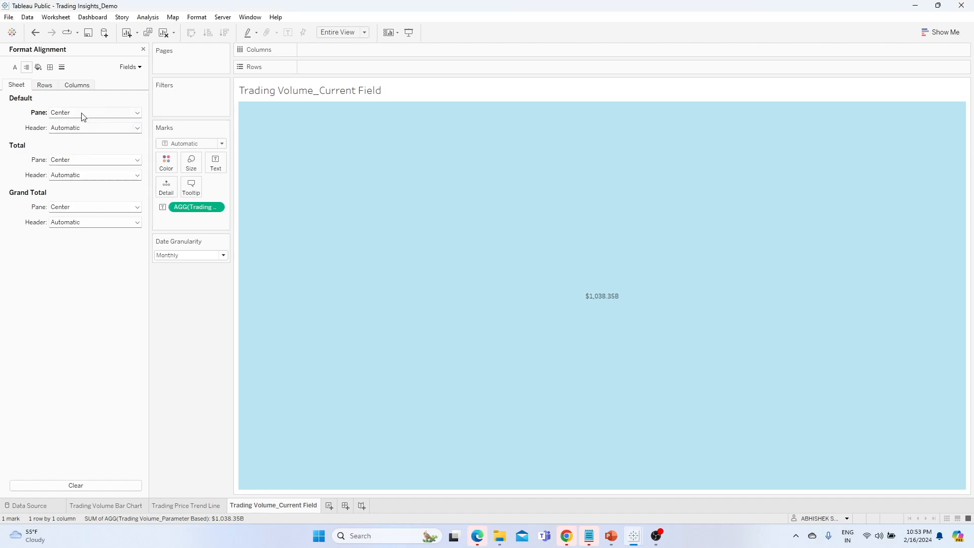
# - Set the default worksheet font to bold at 18 pt and close the formatting options
pyautogui.click(15, 67)
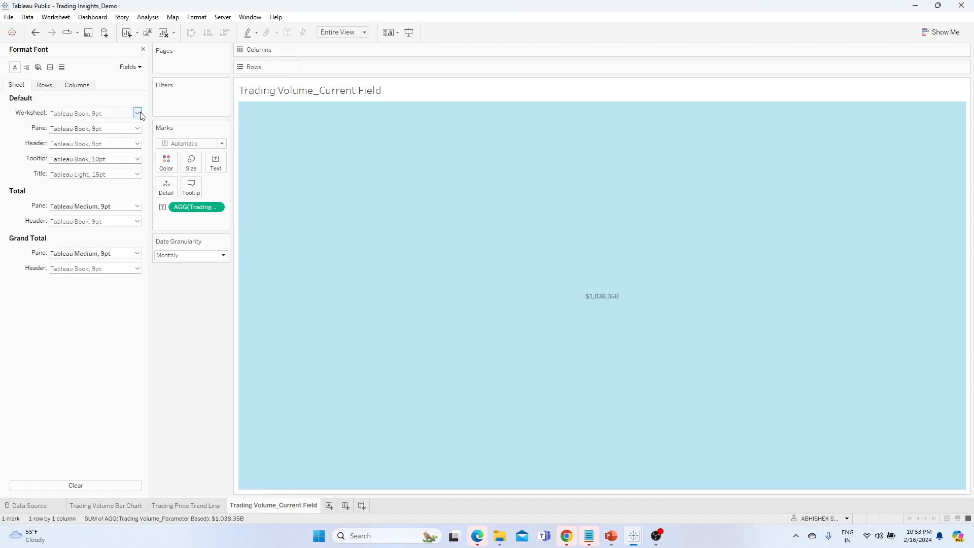
pyautogui.click(137, 112)
pyautogui.click(74, 142)
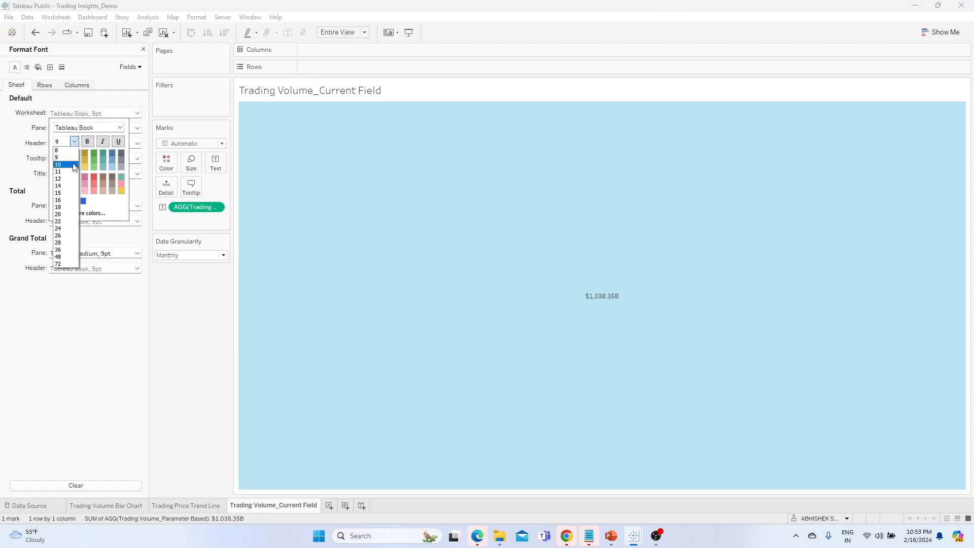
pyautogui.click(67, 200)
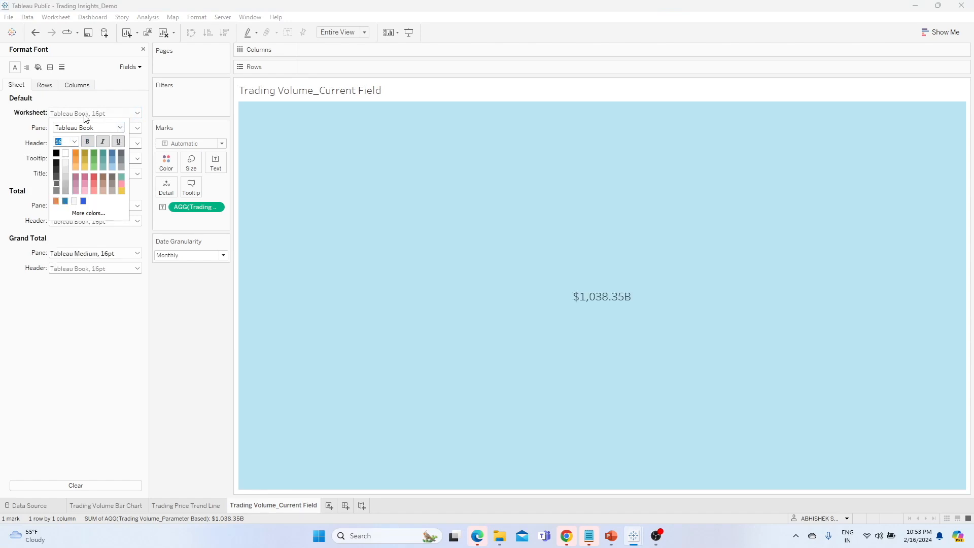
pyautogui.click(87, 141)
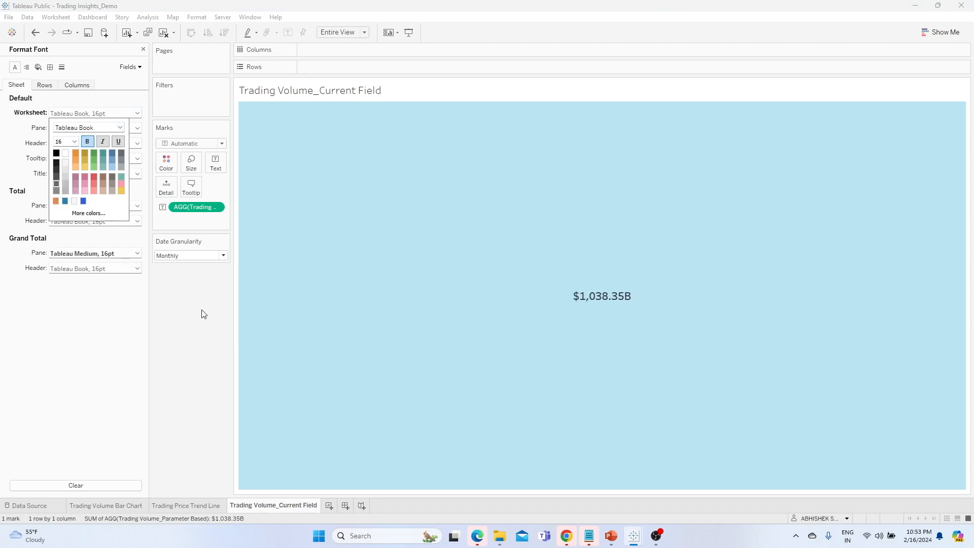
pyautogui.click(74, 141)
pyautogui.click(69, 210)
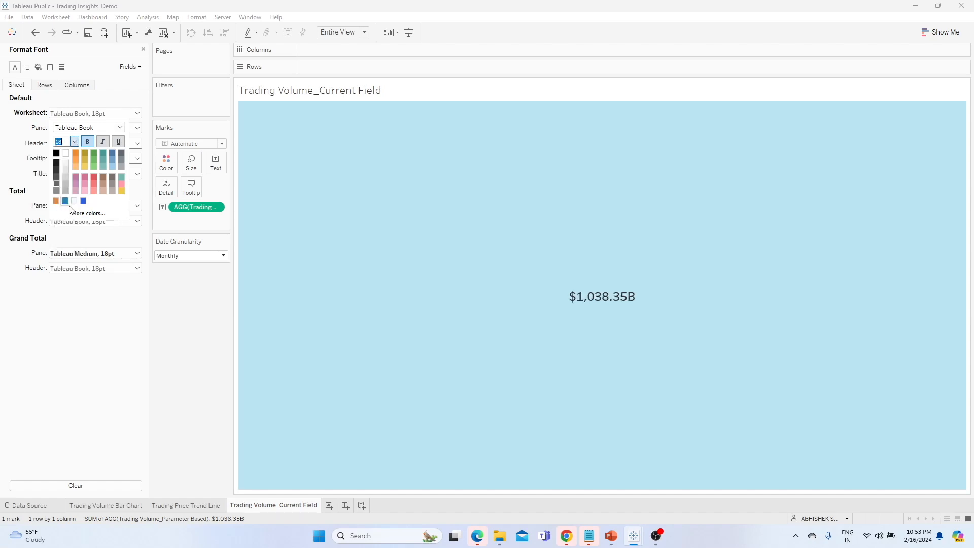
pyautogui.click(198, 328)
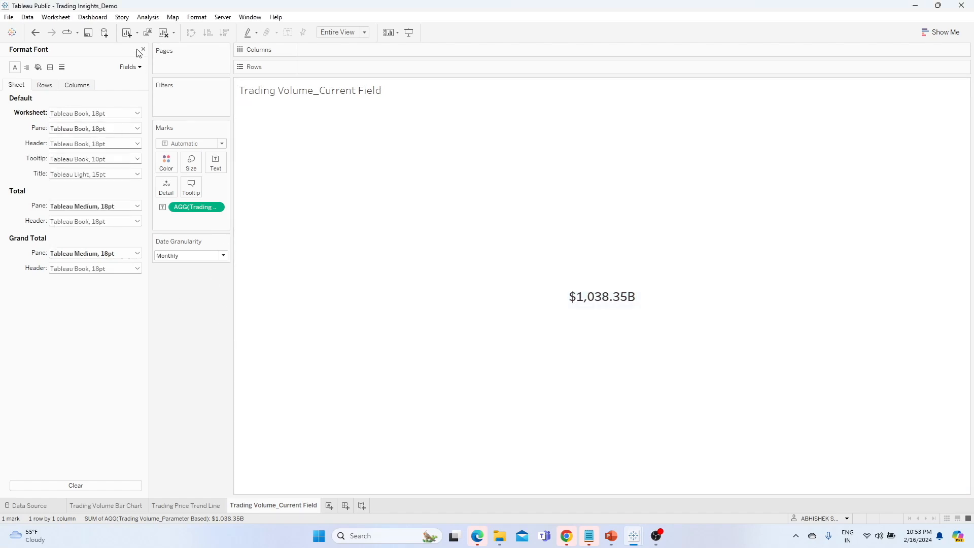
pyautogui.click(143, 49)
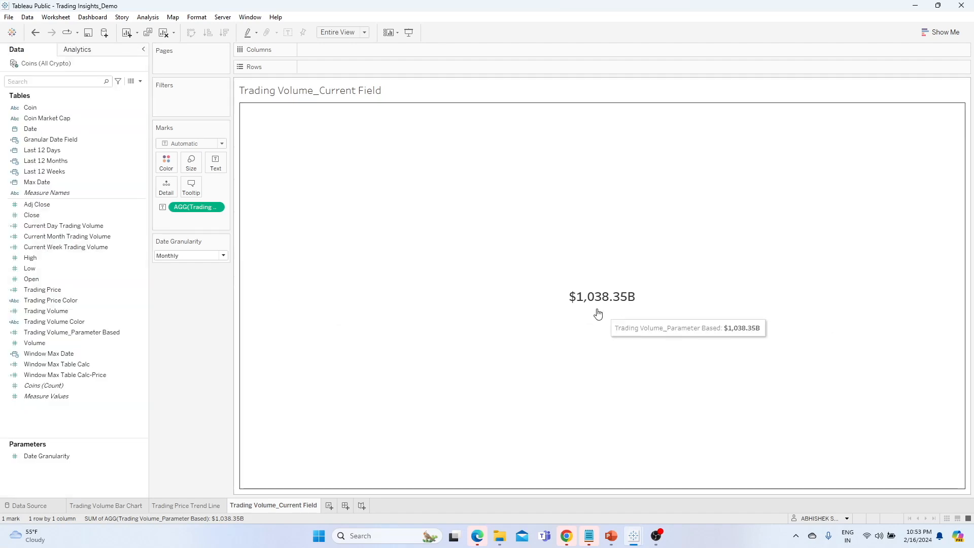
# - Turn off tooltips for the trading volume mark
pyautogui.click(192, 186)
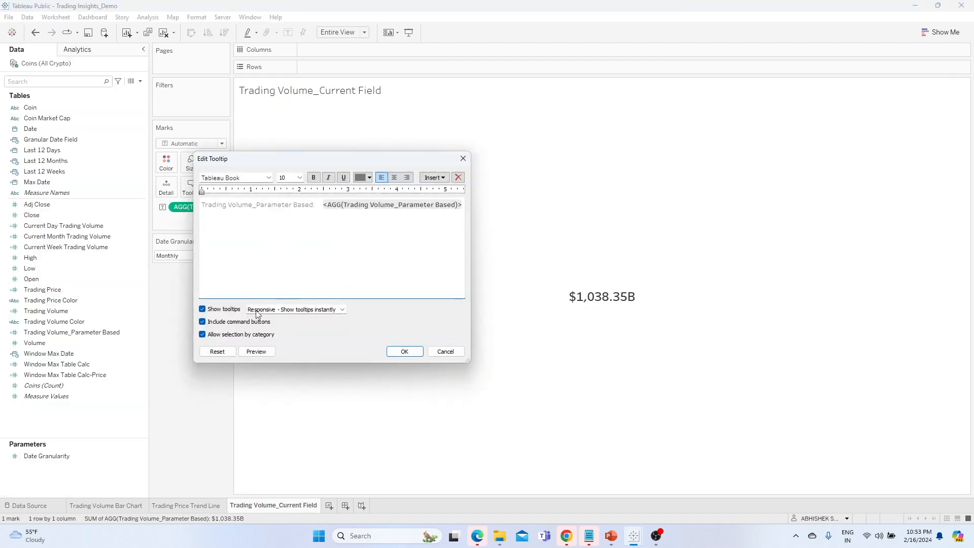
pyautogui.click(202, 310)
pyautogui.click(405, 352)
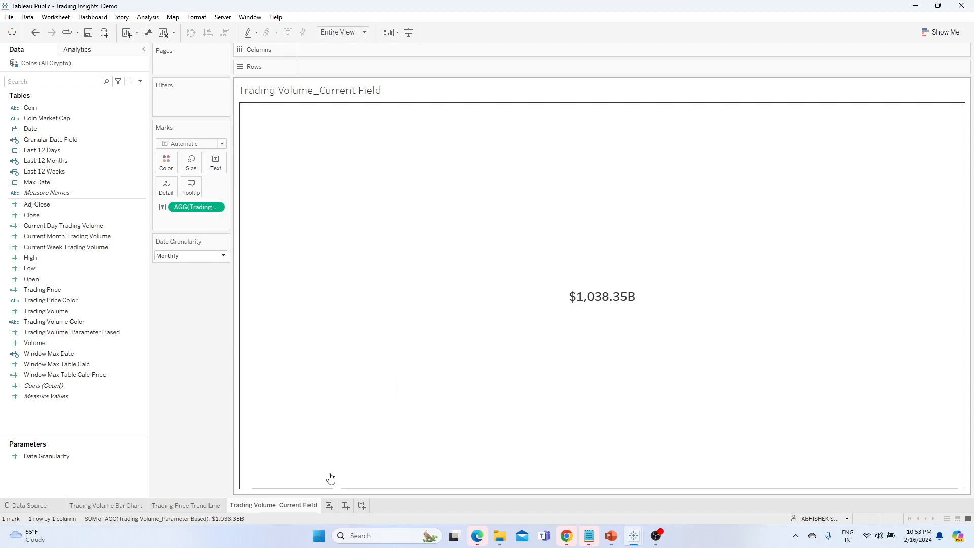
pyautogui.doubleClick(303, 508)
pyautogui.click(302, 507)
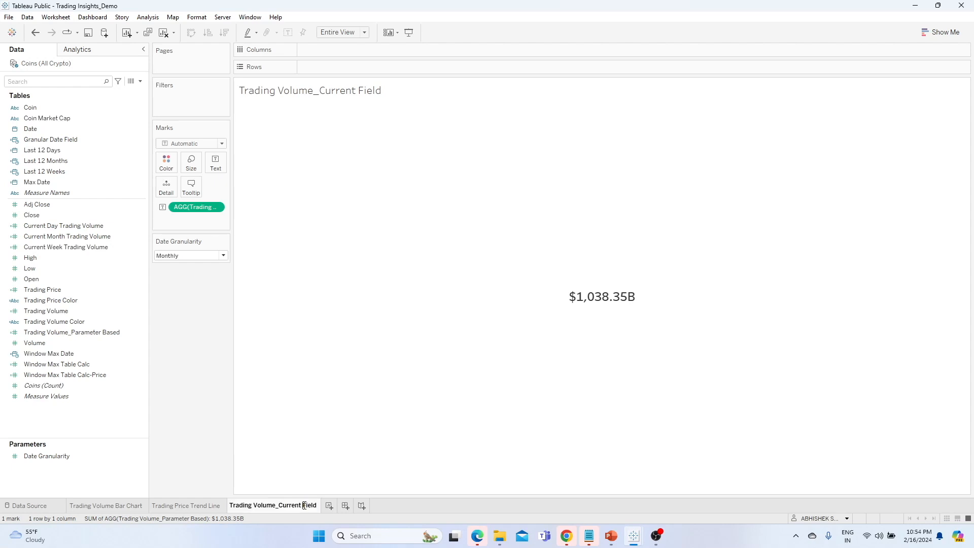
pyautogui.click(182, 426)
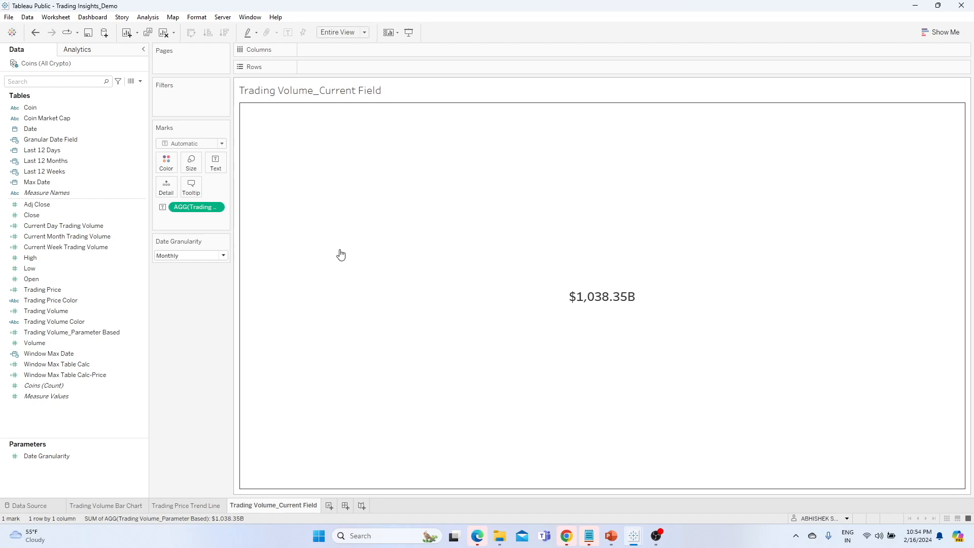
# - Widen the data pane and create a calculated field named Previous Day Trading Volume
pyautogui.moveTo(152, 173); pyautogui.dragTo(188, 173)
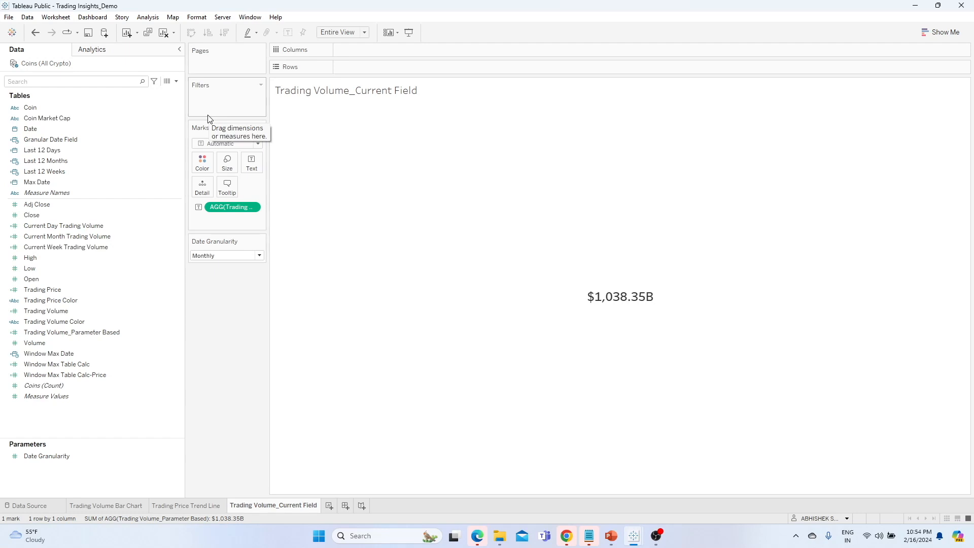
pyautogui.click(119, 226)
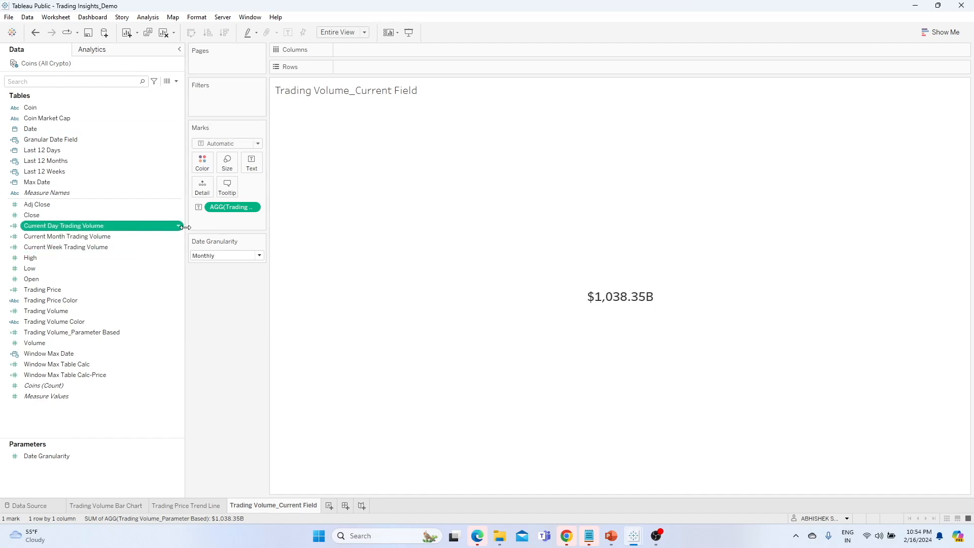
pyautogui.click(176, 81)
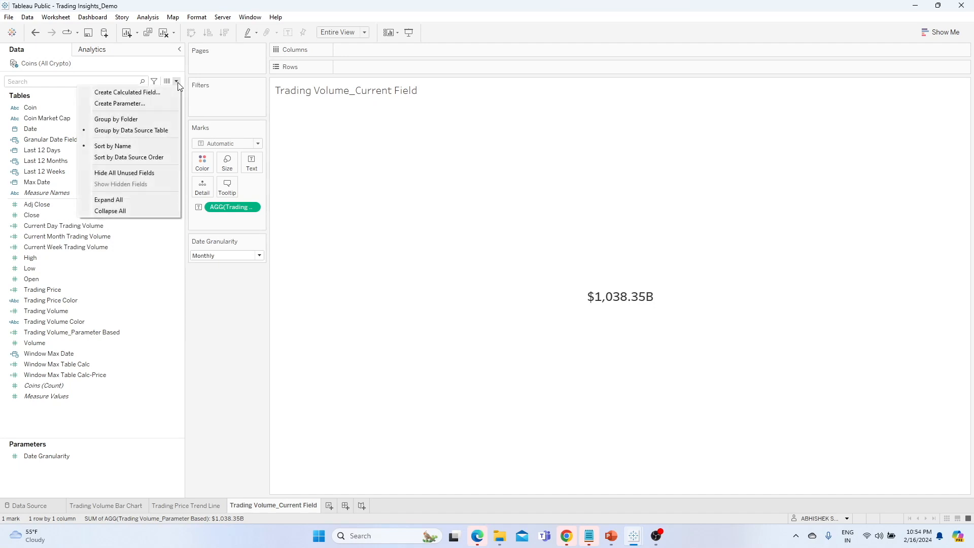
pyautogui.click(151, 92)
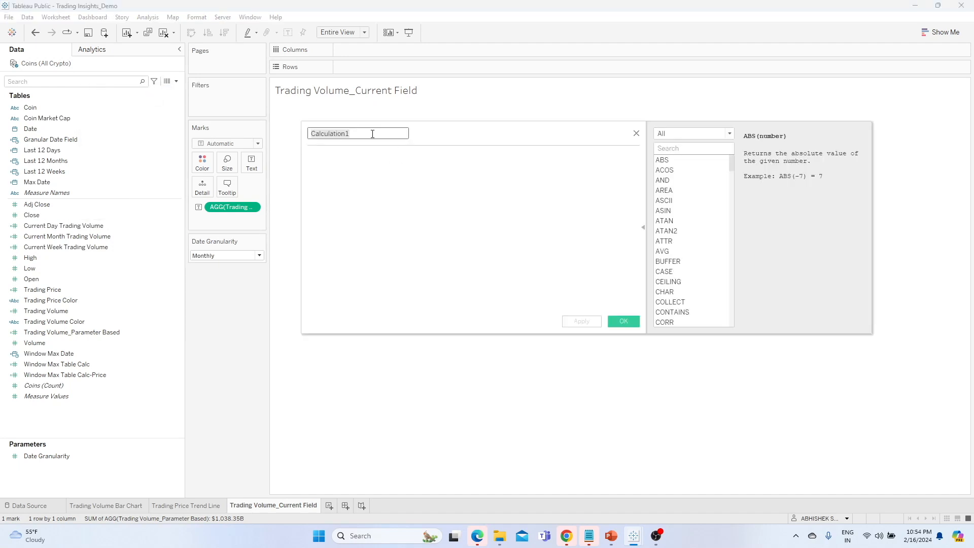
pyautogui.press('BackSpace')
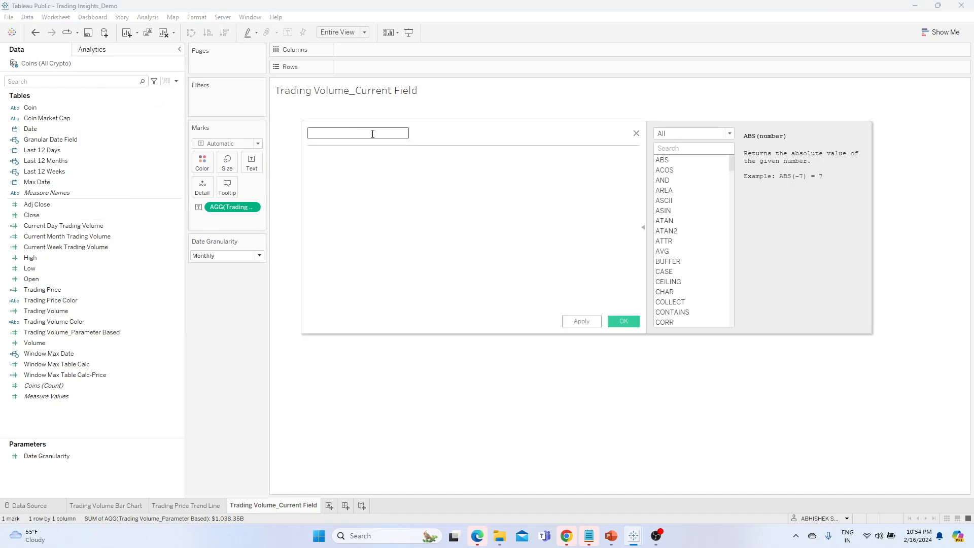
pyautogui.write('Previous ')
pyautogui.write('Day Trading ')
pyautogui.write('Volume')
# - Begin the formula with an IF condition that uses DATEDIFF with 'day' as the date part
pyautogui.write('F ')
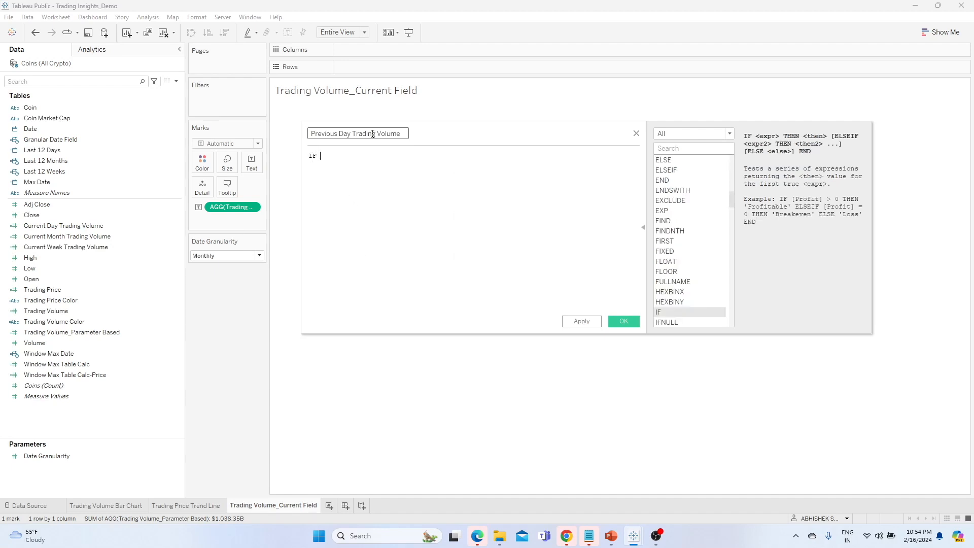
pyautogui.write('Date')
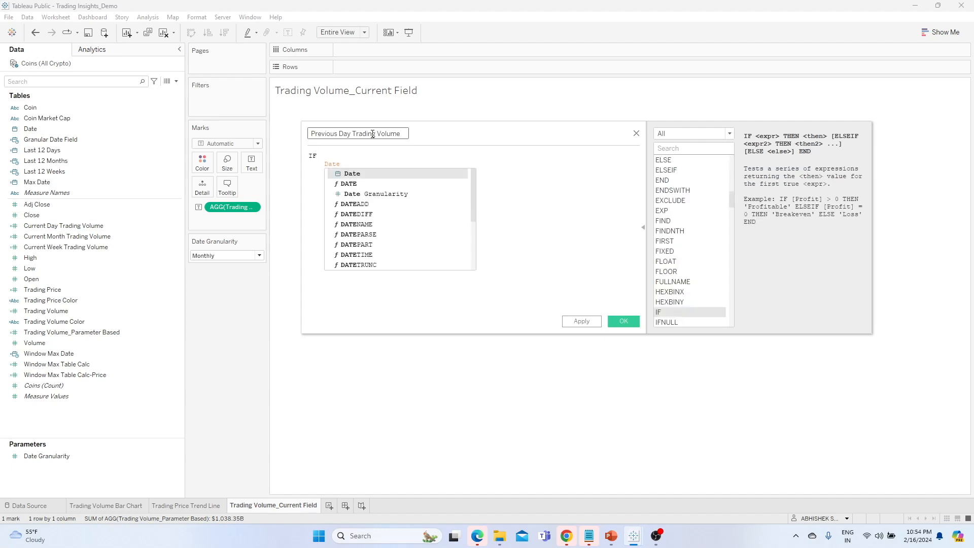
pyautogui.press('Down')
pyautogui.press('Down')
pyautogui.press('Down')
pyautogui.press('Down')
pyautogui.press('Return')
pyautogui.write("'day', ")
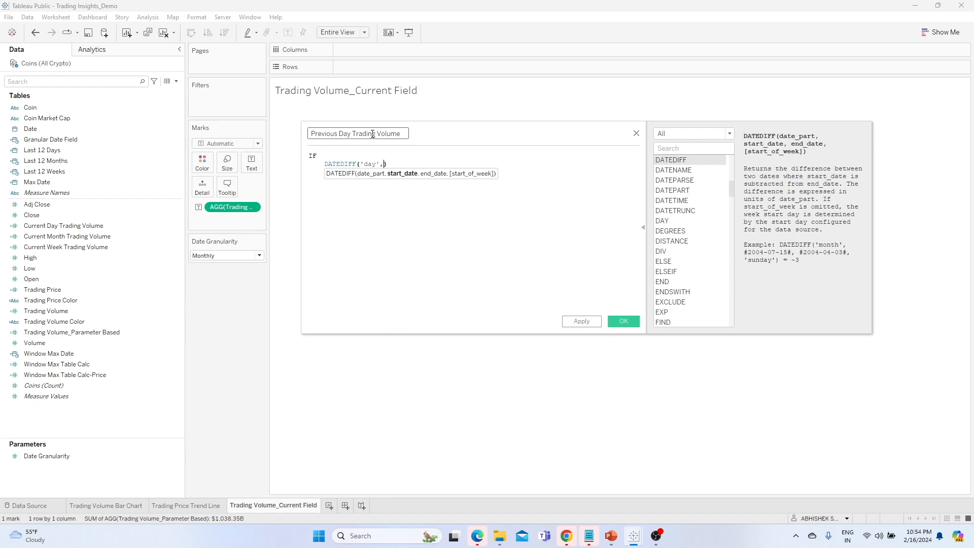
# - Complete the DATEDIFF condition with [Granular Date Field] and [Max Date] as its dates, compared as equal to 1
pyautogui.write('[Granular Date Field]')
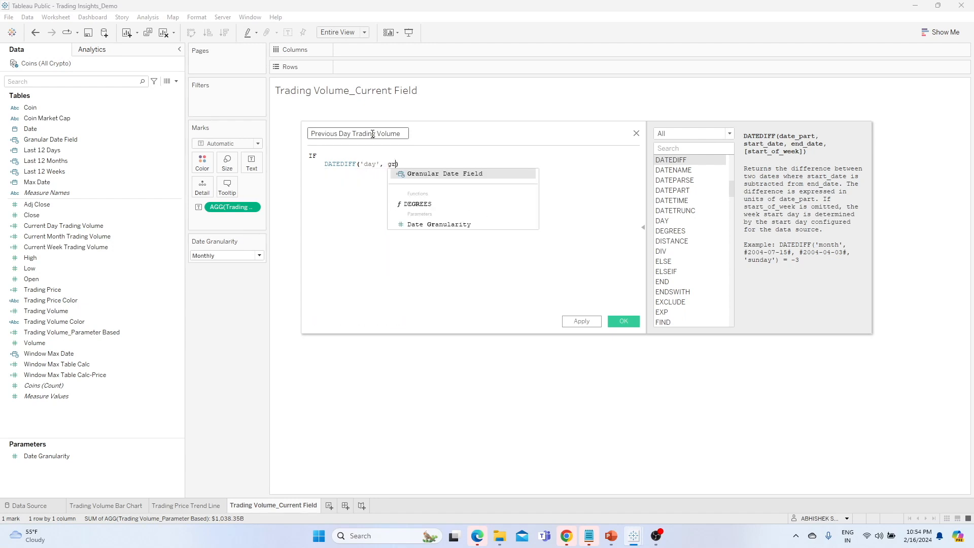
pyautogui.press('Return')
pyautogui.write(', Max')
pyautogui.press('Down')
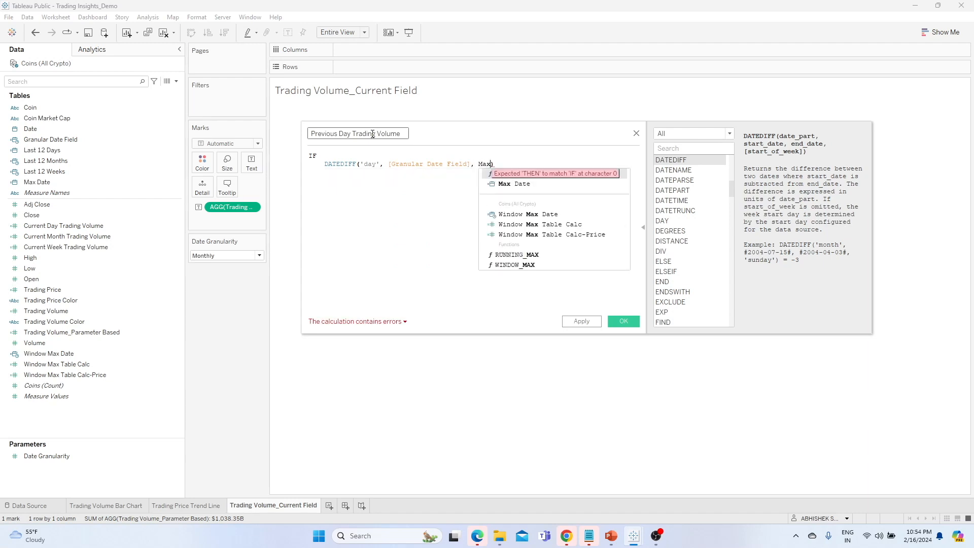
pyautogui.press('Return')
pyautogui.write(') = ')
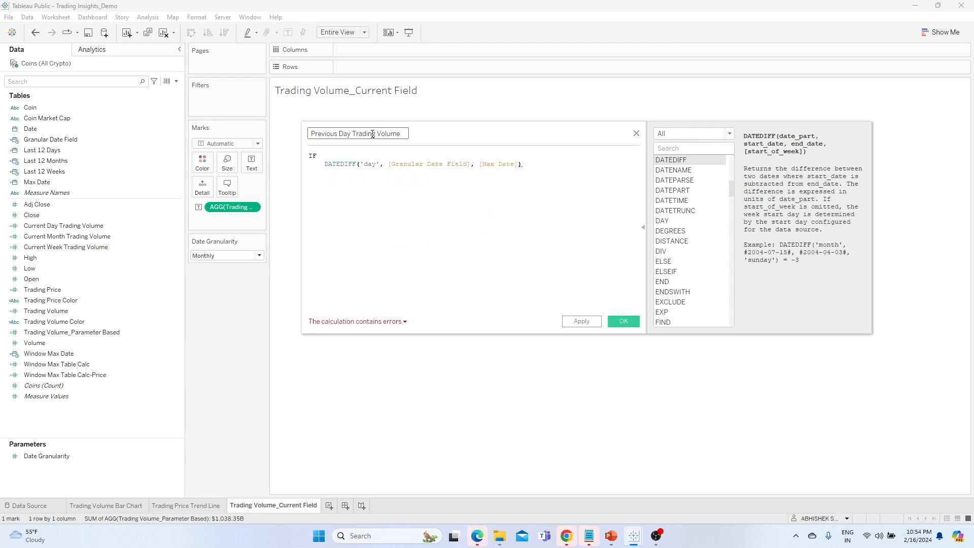
pyautogui.write('1')
# - Make the IF formula return [Volume] in a THEN branch and close it with END
pyautogui.press('Return')
pyautogui.write('THEN')
pyautogui.press('Return')
pyautogui.write('Vol')
pyautogui.press('Return')
pyautogui.write('END')
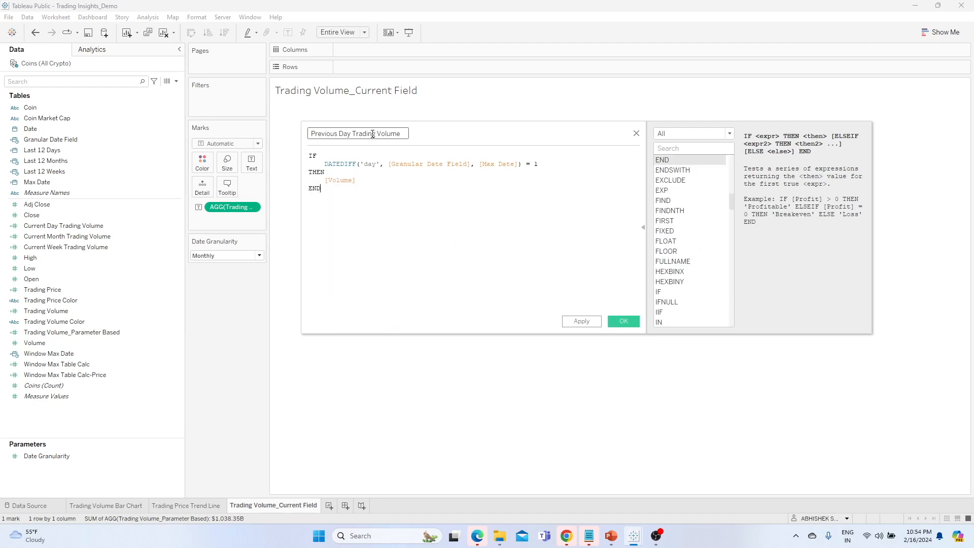
# - Wrap the whole IF formula in SUM() and save the Previous Day Trading Volume field
pyautogui.write(')')
pyautogui.press('Up')
pyautogui.press('Up')
pyautogui.write('(')
pyautogui.write('SUM')
pyautogui.press('Right')
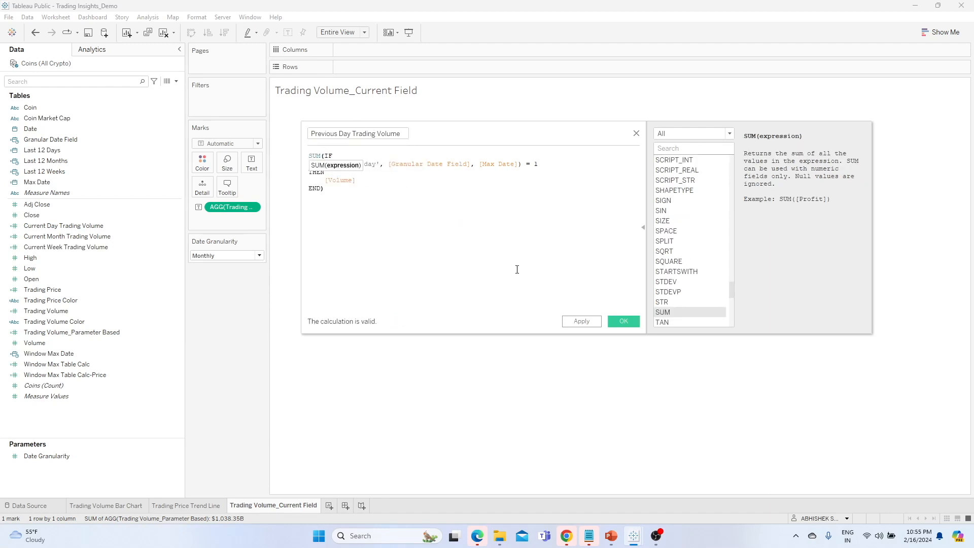
pyautogui.click(581, 321)
pyautogui.click(623, 321)
# - Duplicate the Previous Day Trading Volume field and open the copy for editing
pyautogui.rightClick(178, 289)
pyautogui.click(211, 361)
pyautogui.click(178, 300)
pyautogui.click(212, 357)
# - Rename the copied calculated field as Previous Week Trading Volume
pyautogui.click(341, 129)
pyautogui.press('BackSpace')
pyautogui.press('BackSpace')
pyautogui.press('BackSpace')
pyautogui.write('Week')
pyautogui.press('BackSpace')
pyautogui.press('BackSpace')
pyautogui.press('BackSpace')
pyautogui.press('BackSpace')
pyautogui.press('BackSpace')
pyautogui.press('BackSpace')
pyautogui.press('BackSpace')
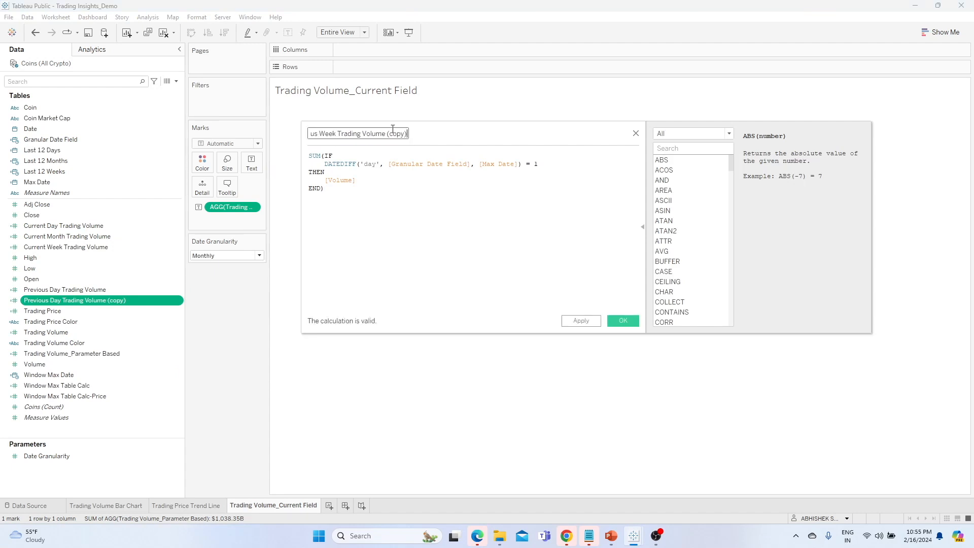
# - Change the DATEDIFF date part to 'week' in Previous Week Trading Volume and save the field
pyautogui.click(420, 170)
pyautogui.doubleClick(372, 164)
pyautogui.write('we')
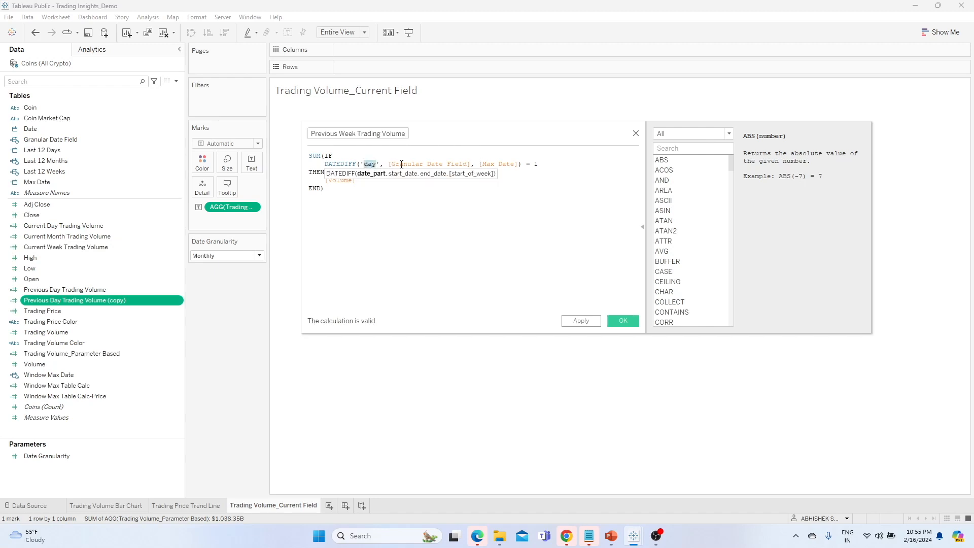
pyautogui.write('ek')
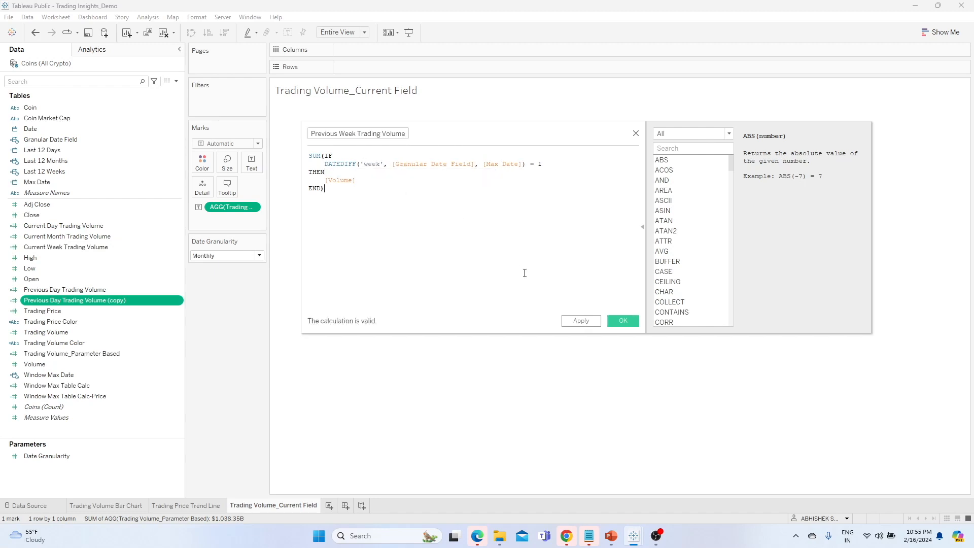
pyautogui.click(578, 322)
pyautogui.click(623, 320)
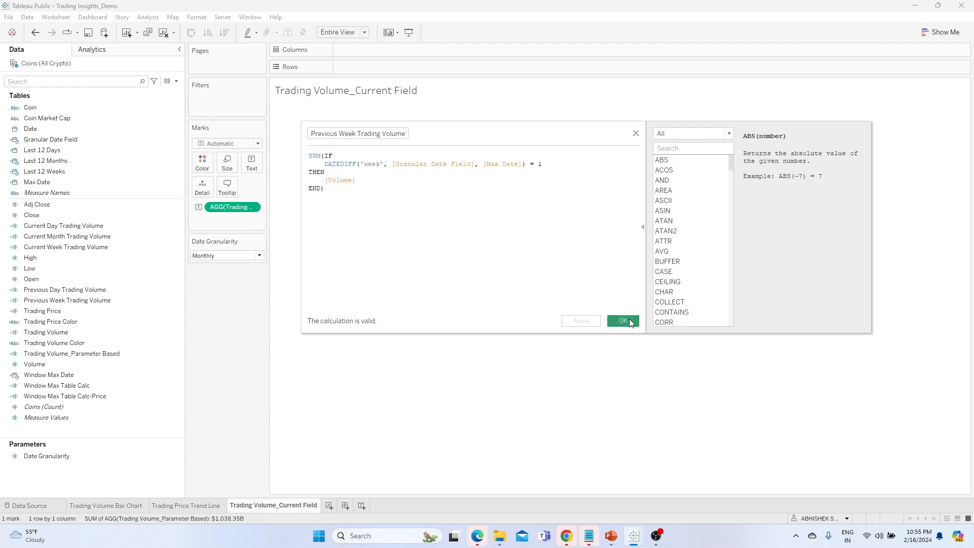
# - Duplicate the Previous Week Trading Volume field and open the copy for editing
pyautogui.rightClick(172, 300)
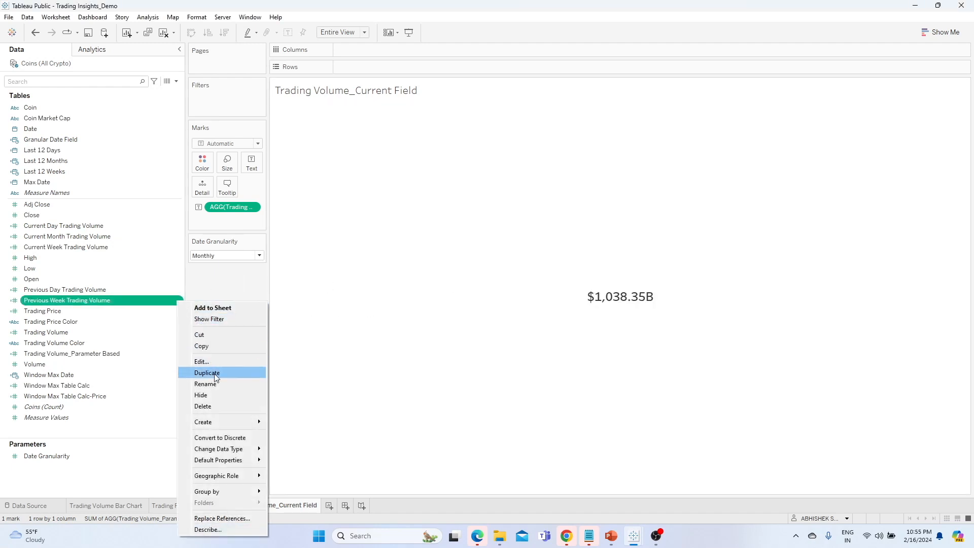
pyautogui.click(215, 374)
pyautogui.rightClick(178, 310)
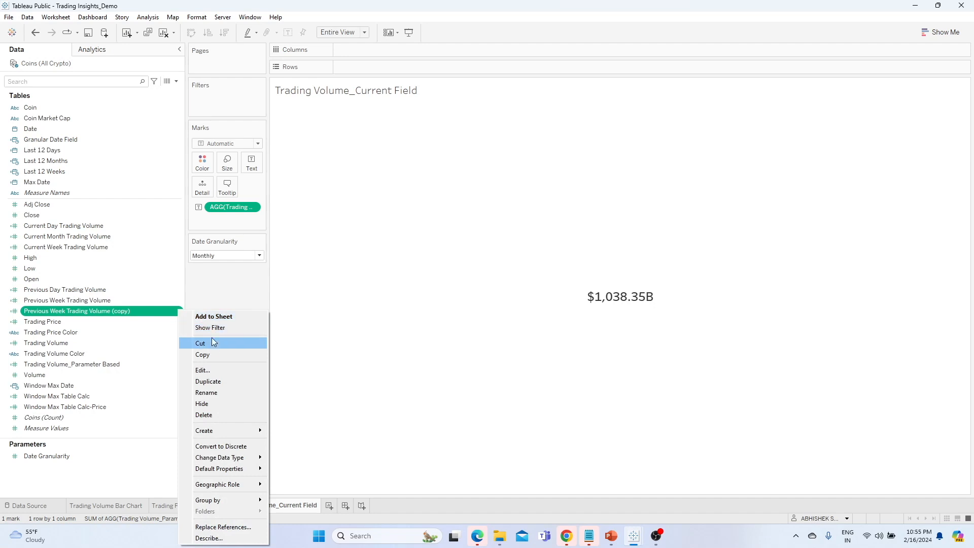
pyautogui.click(213, 370)
# - Rename the copied calculated field as Previous Month Trading Volume
pyautogui.click(331, 134)
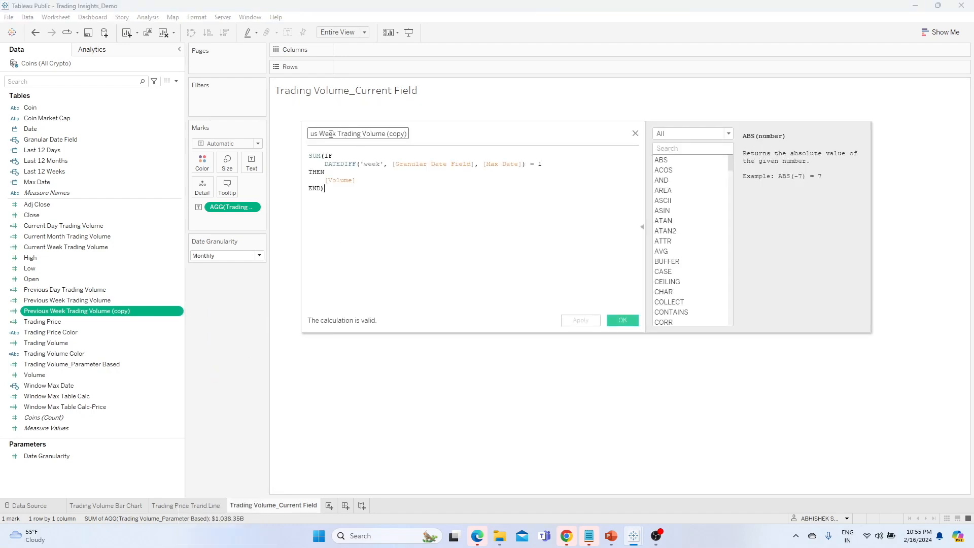
pyautogui.hotkey('shift', 'Left')
pyautogui.hotkey('shift', 'Left')
pyautogui.hotkey('shift', 'Left')
pyautogui.hotkey('shift', 'Left')
pyautogui.write('Month')
pyautogui.press('End')
pyautogui.press('BackSpace')
pyautogui.press('BackSpace')
pyautogui.press('BackSpace')
pyautogui.press('BackSpace')
pyautogui.press('BackSpace')
pyautogui.press('BackSpace')
pyautogui.press('BackSpace')
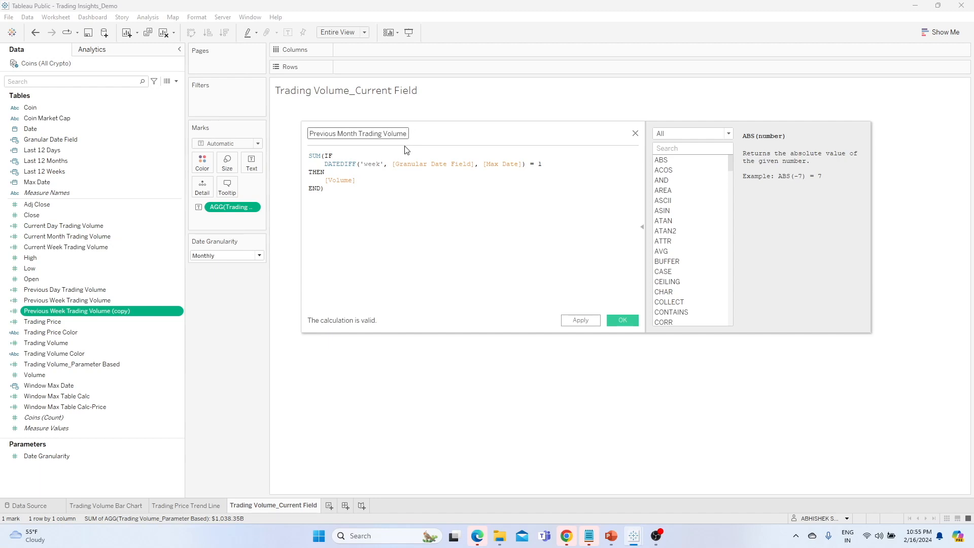
# - Change the DATEDIFF date part to 'month' in Previous Month Trading Volume and save the field
pyautogui.click(377, 165)
pyautogui.hotkey('shift', 'Left')
pyautogui.hotkey('shift', 'Left')
pyautogui.hotkey('shift', 'Left')
pyautogui.hotkey('shift', 'Left')
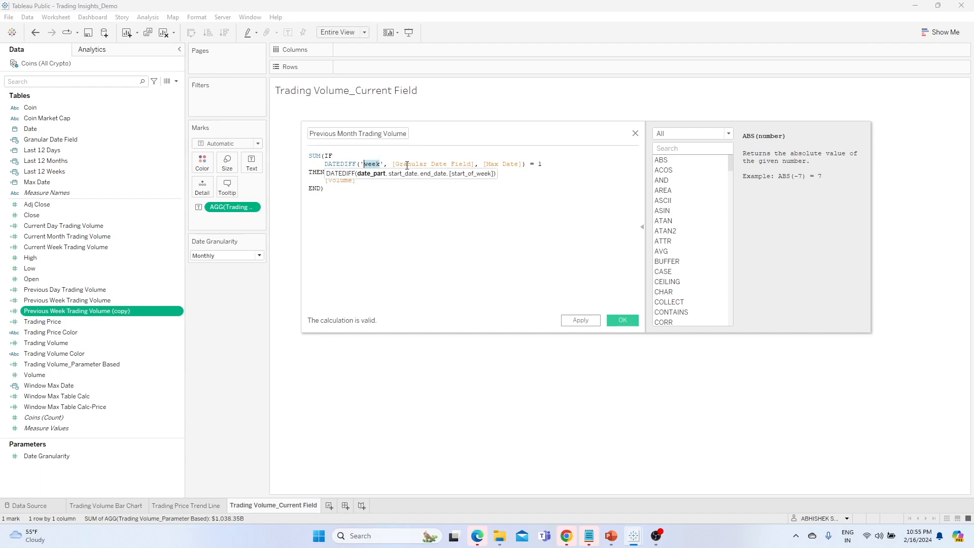
pyautogui.write('month')
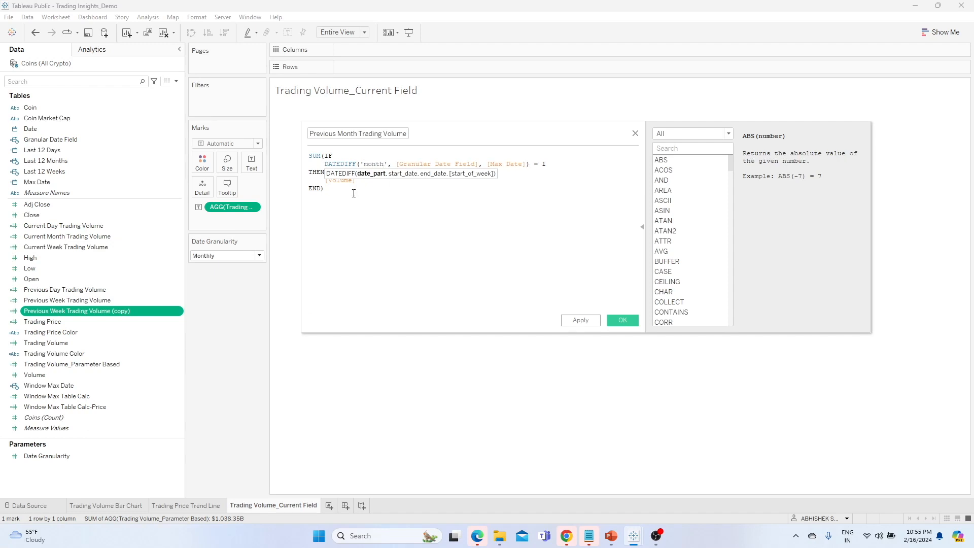
pyautogui.click(596, 324)
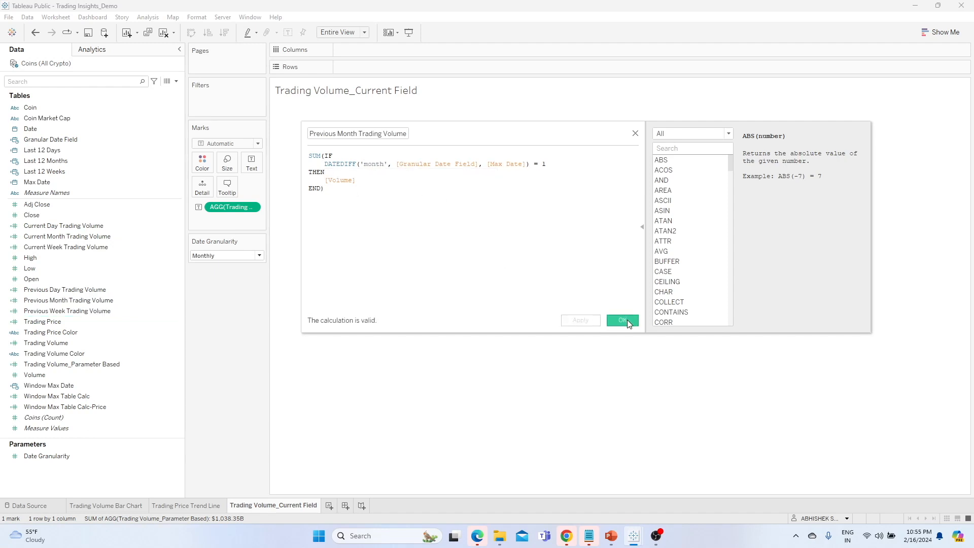
pyautogui.click(629, 323)
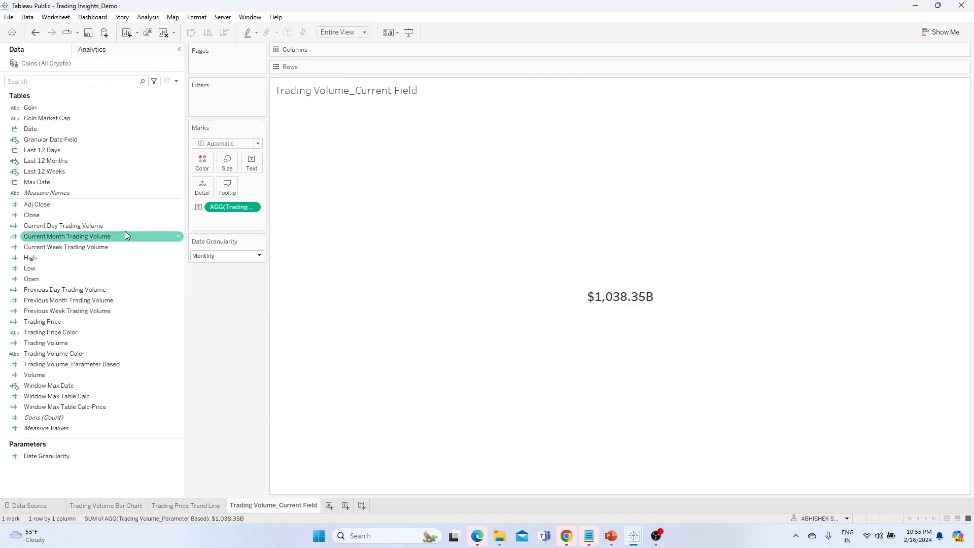
pyautogui.click(122, 311)
pyautogui.click(176, 82)
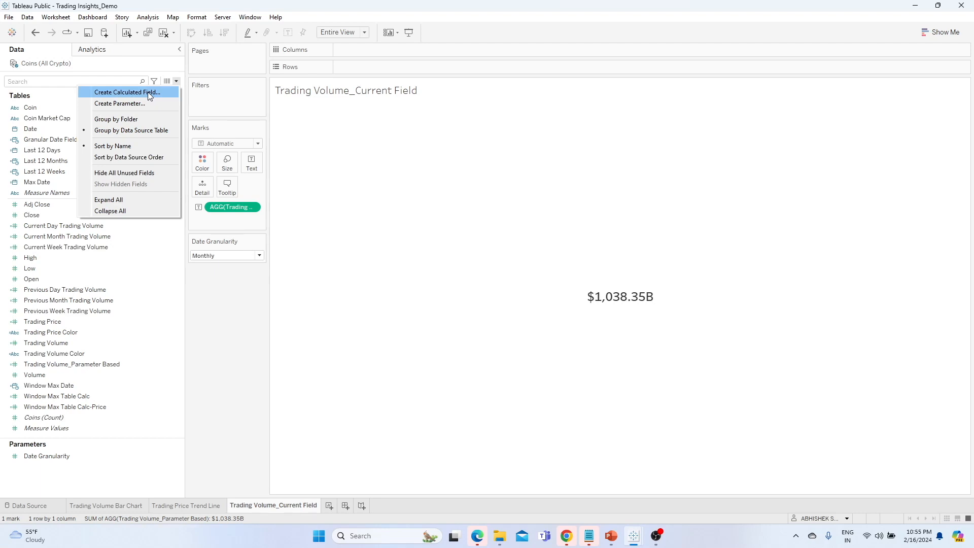
pyautogui.click(54, 227)
pyautogui.click(62, 288)
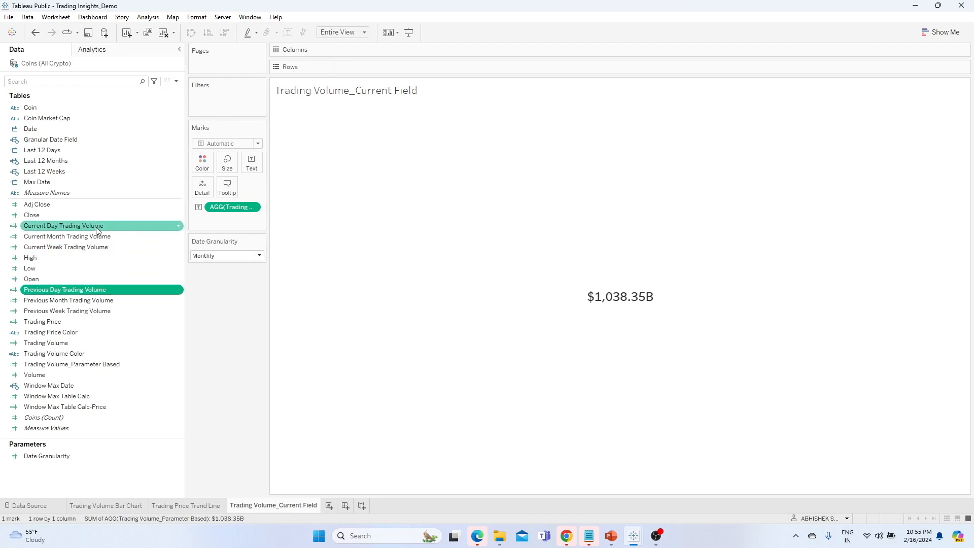
# - Create a new calculated field named Variation %_DOD
pyautogui.click(176, 81)
pyautogui.click(153, 93)
pyautogui.press('BackSpace')
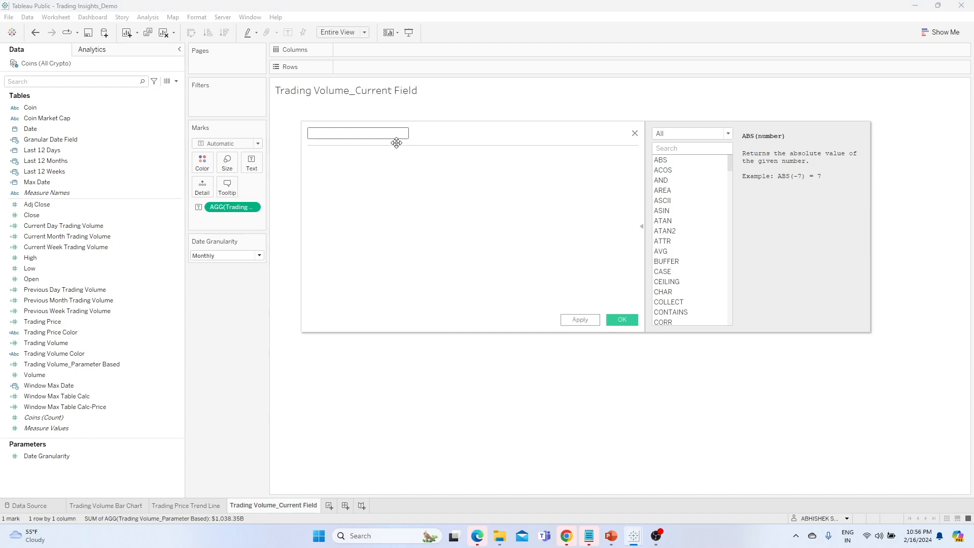
pyautogui.write('Variation')
pyautogui.write(' %')
pyautogui.write(' Dai')
pyautogui.press('BackSpace')
pyautogui.press('BackSpace')
pyautogui.press('BackSpace')
pyautogui.press('BackSpace')
pyautogui.press('BackSpace')
pyautogui.write('_Day')
pyautogui.press('Tab')
pyautogui.click(389, 138)
pyautogui.press('BackSpace')
pyautogui.press('BackSpace')
pyautogui.write('O')
pyautogui.press('Tab')
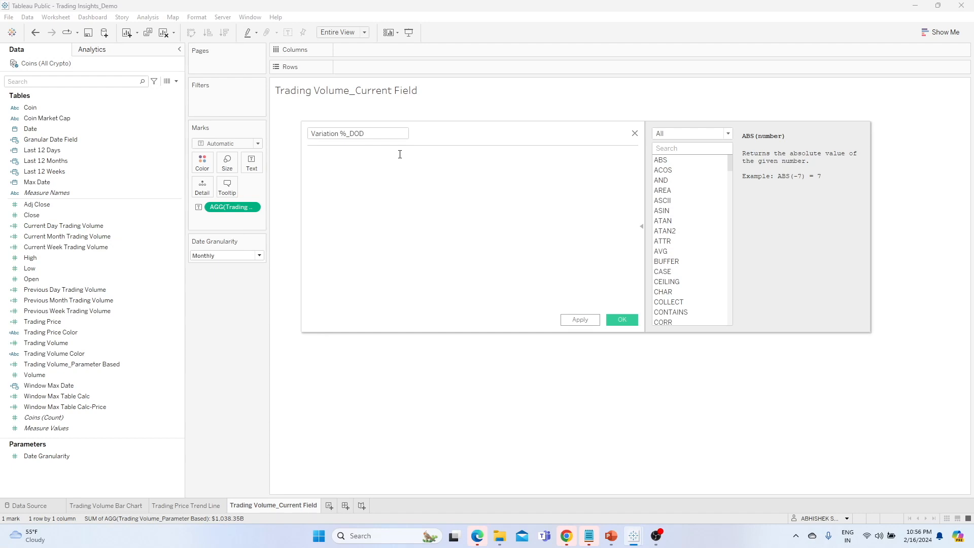
# - Enter [Current Day Trading Volume]-[Previous Day Trading Volume] as the start of the Variation %_DOD formula
pyautogui.write('Cur')
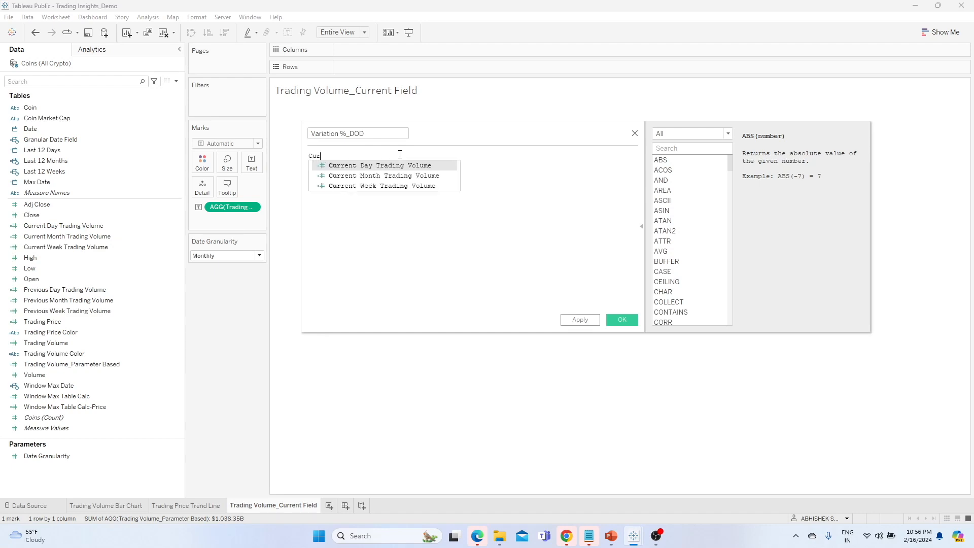
pyautogui.click(394, 169)
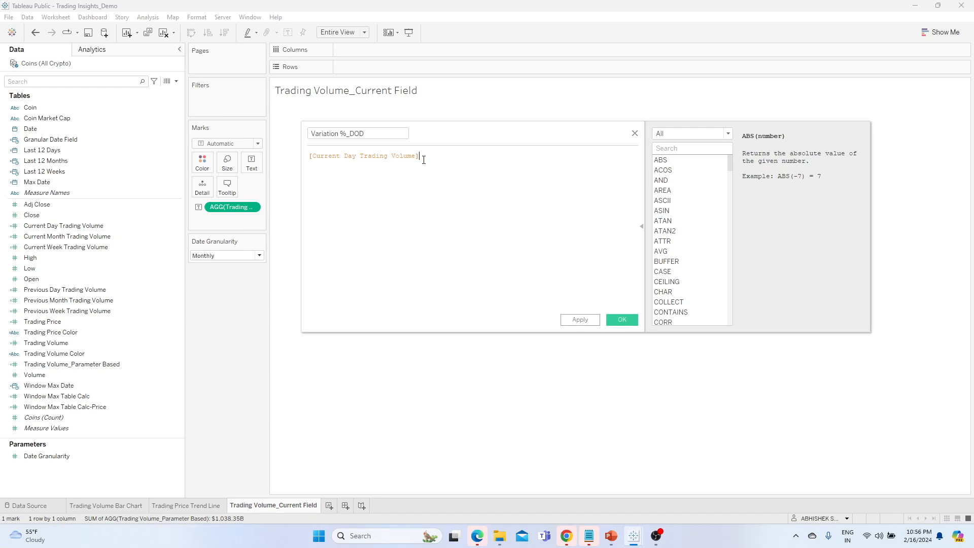
pyautogui.write('-Previ')
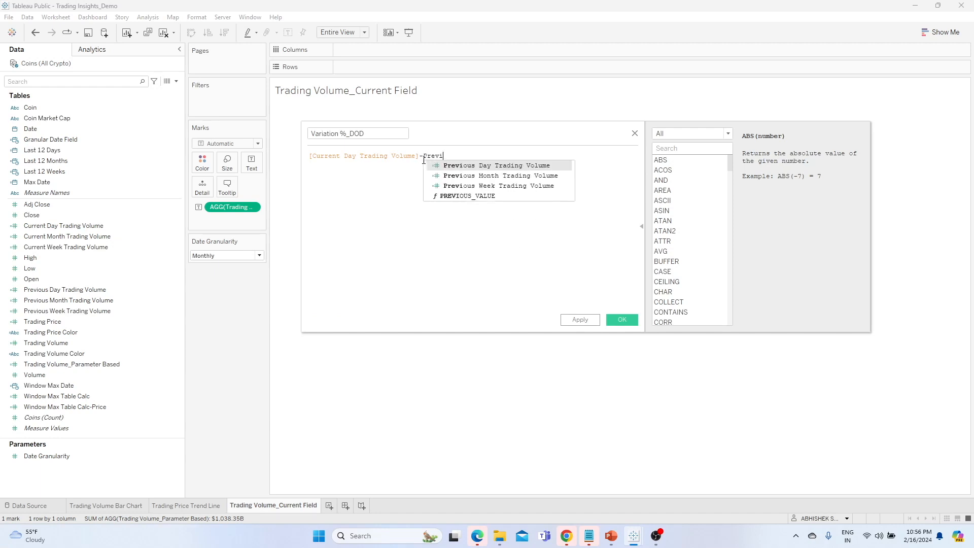
pyautogui.press('Return')
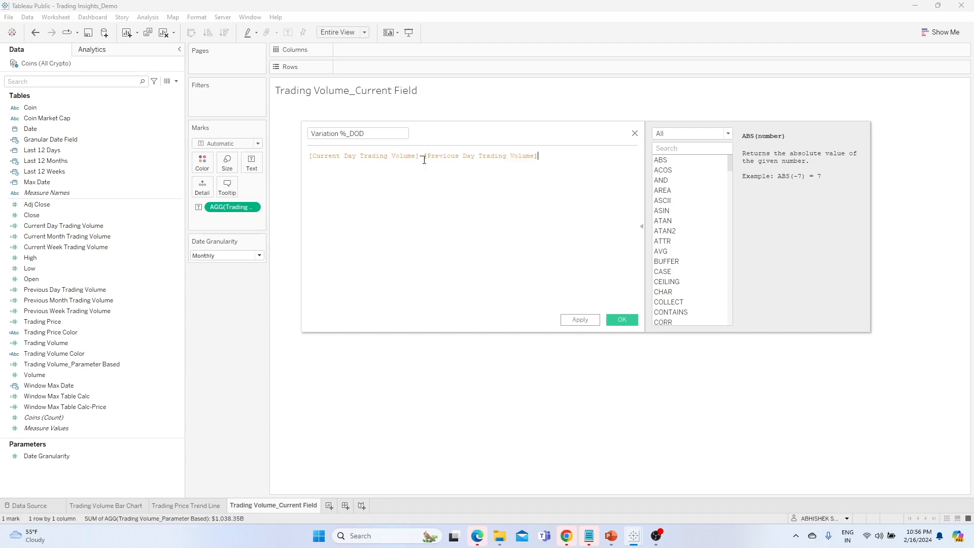
# - Put the subtraction in parentheses, divide it by [Previous Day Trading Volume], and save the Variation %_DOD field
pyautogui.click(310, 156)
pyautogui.write('(')
pyautogui.press('End')
pyautogui.write(')')
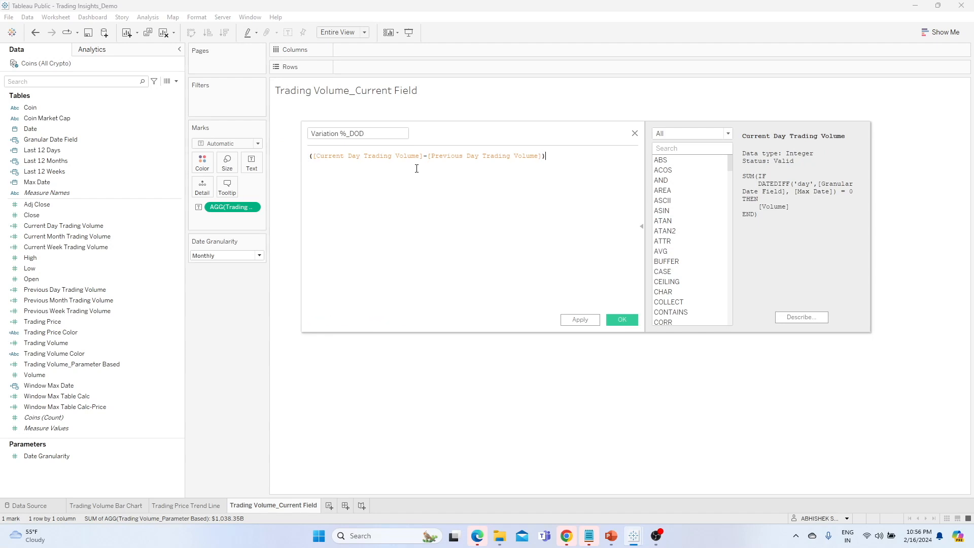
pyautogui.write('/[Previous Day Trading Volume]')
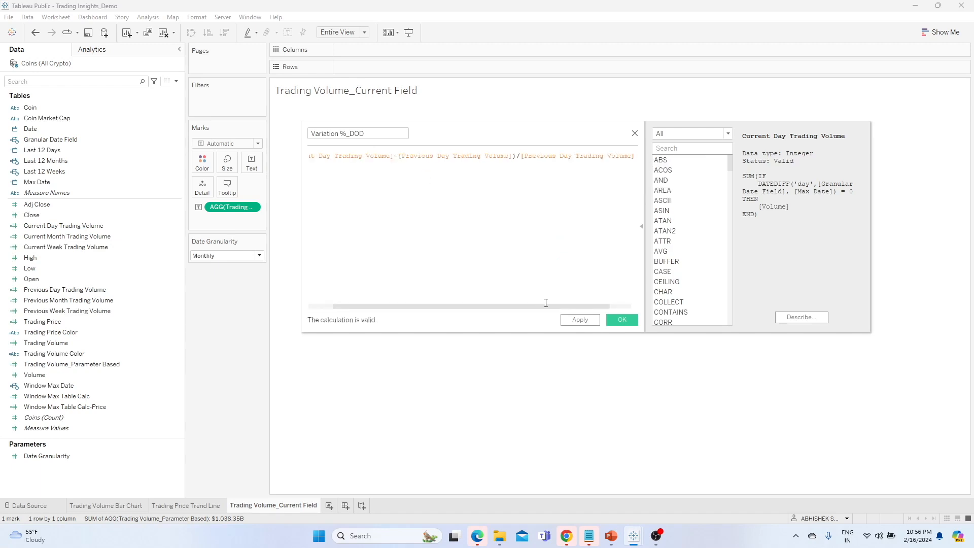
pyautogui.click(585, 322)
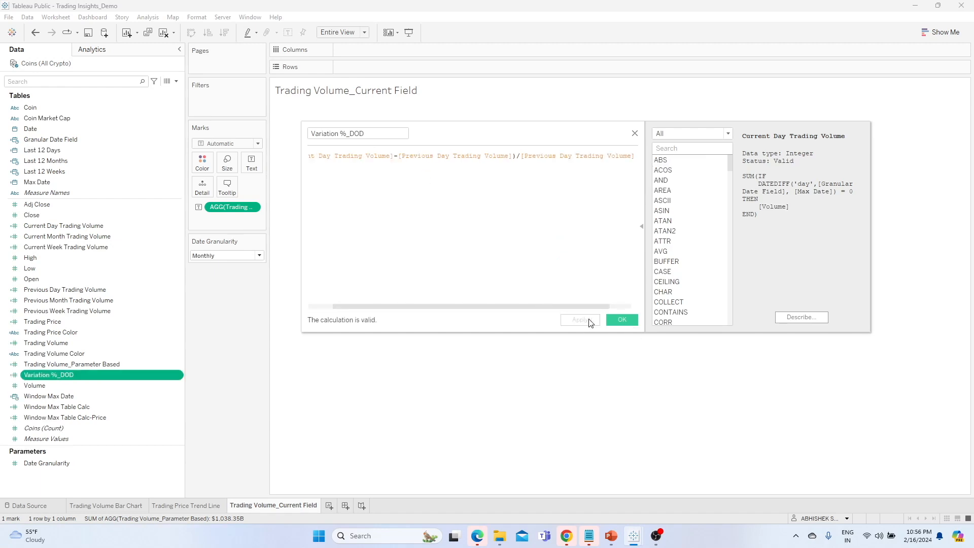
pyautogui.click(623, 319)
# - Duplicate the Variation %_DOD field and open the copy for editing
pyautogui.rightClick(179, 376)
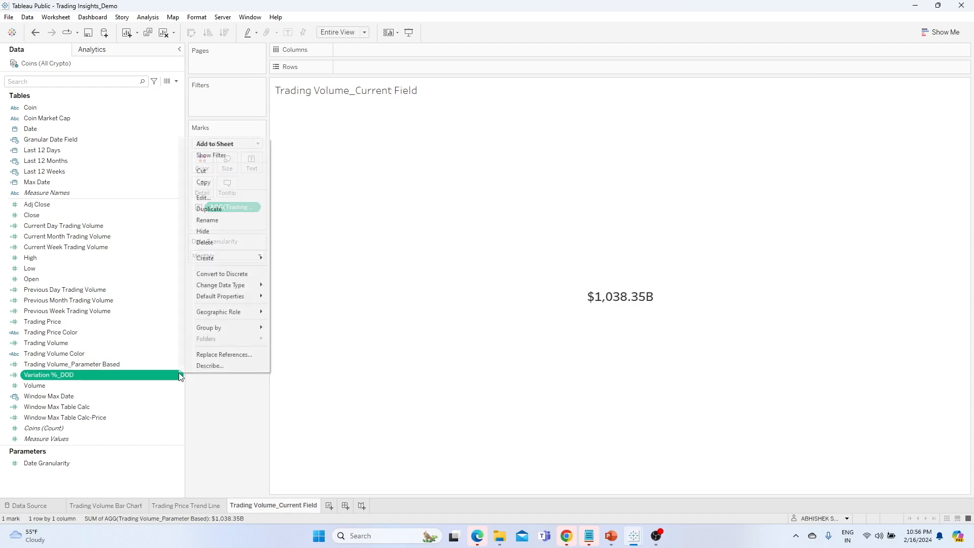
pyautogui.click(209, 208)
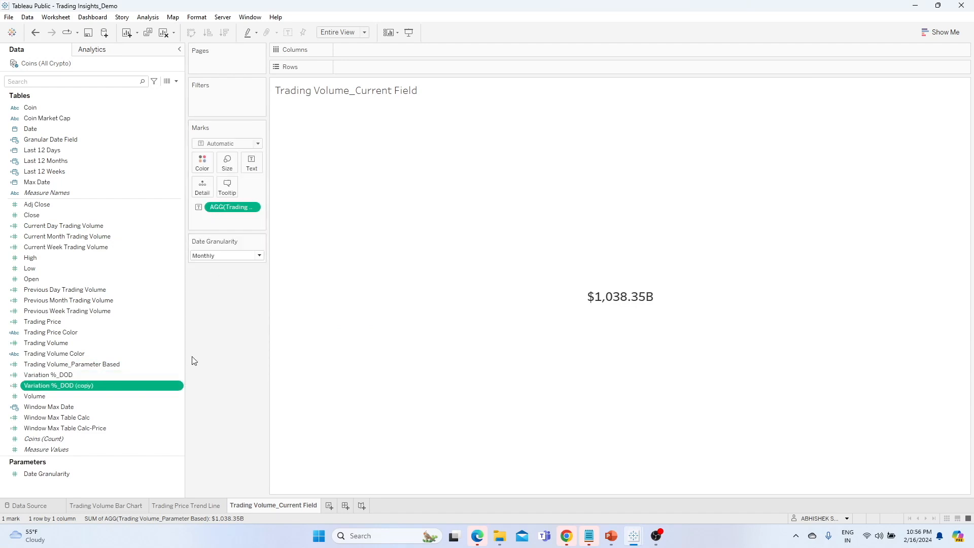
pyautogui.rightClick(179, 385)
pyautogui.click(212, 214)
# - Rename the copied variation field as Variation %_WOW
pyautogui.click(349, 134)
pyautogui.hotkey('shift', 'Right')
pyautogui.hotkey('shift', 'Right')
pyautogui.hotkey('shift', 'Right')
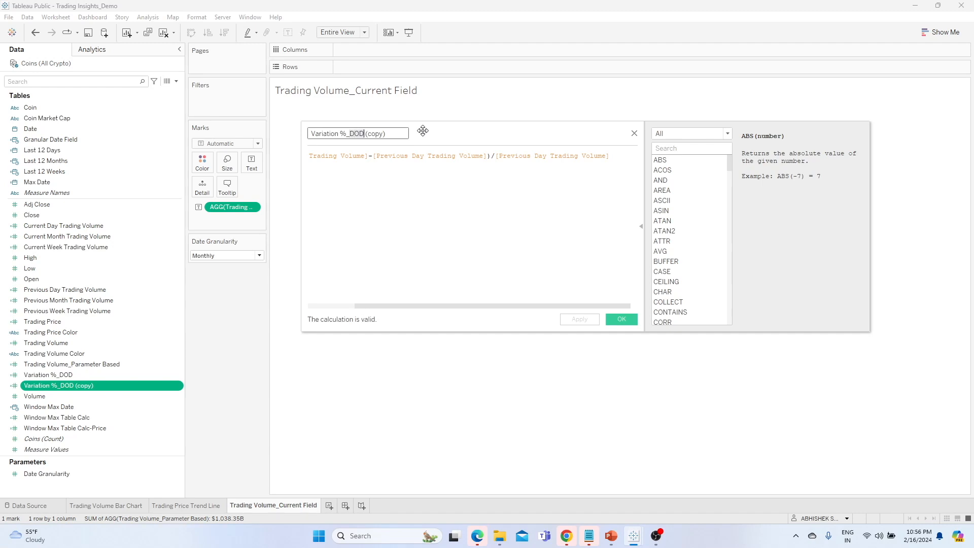
pyautogui.write('WOW')
pyautogui.press('Delete')
pyautogui.press('Delete')
pyautogui.press('Delete')
pyautogui.press('Delete')
pyautogui.press('Delete')
# - Replace the Variation %_WOW formula with ([Current Week Trading Volume]-[Previous Week Trading Volume])
pyautogui.click(617, 157)
pyautogui.hotkey('ctrl', 'a')
pyautogui.write('Current')
pyautogui.press('Down')
pyautogui.press('Down')
pyautogui.press('Return')
pyautogui.write('-[Previ')
pyautogui.press('Down')
pyautogui.press('Down')
pyautogui.press('Return')
pyautogui.write(')(')
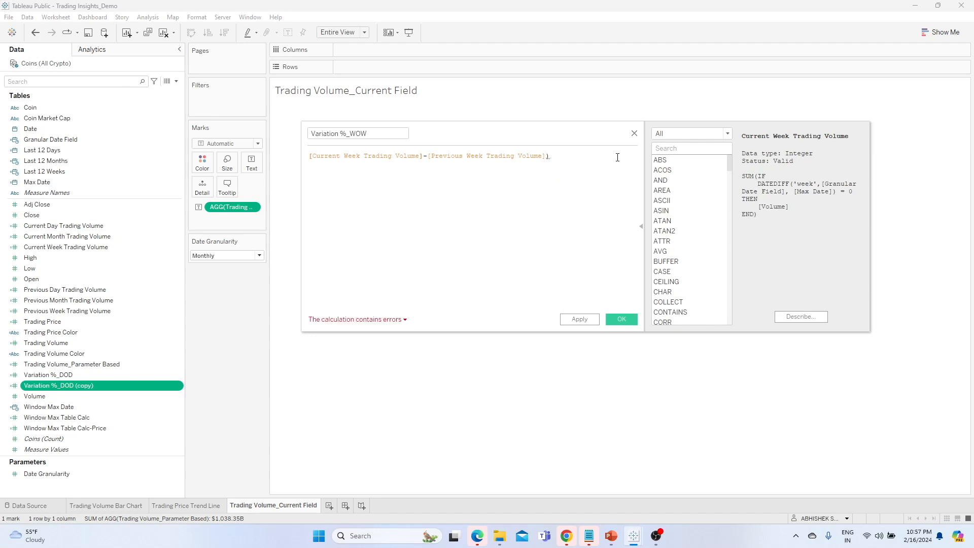
# - Divide the weekly difference by [Previous Week Trading Volume] and save the Variation %_WOW field
pyautogui.write('/P')
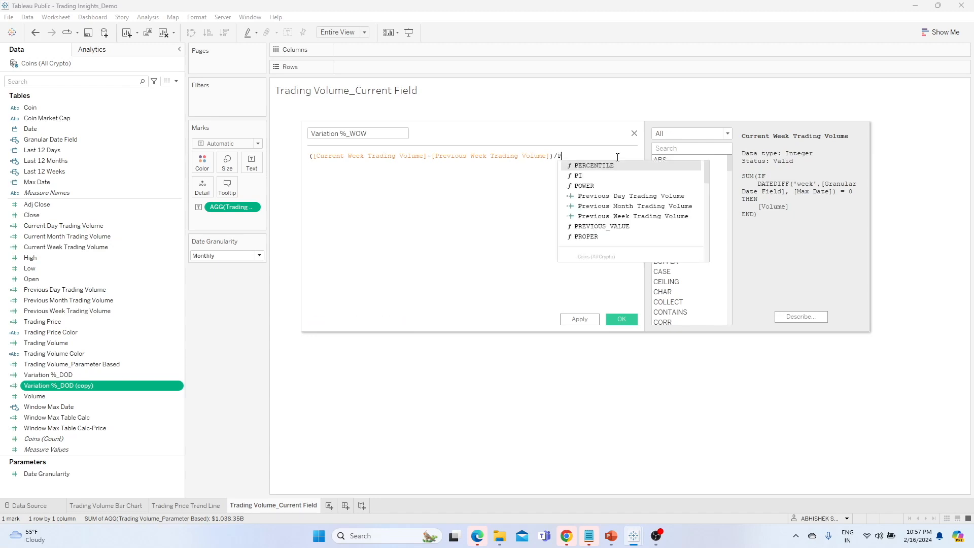
pyautogui.write('revi')
pyautogui.press('Down')
pyautogui.press('Down')
pyautogui.press('Return')
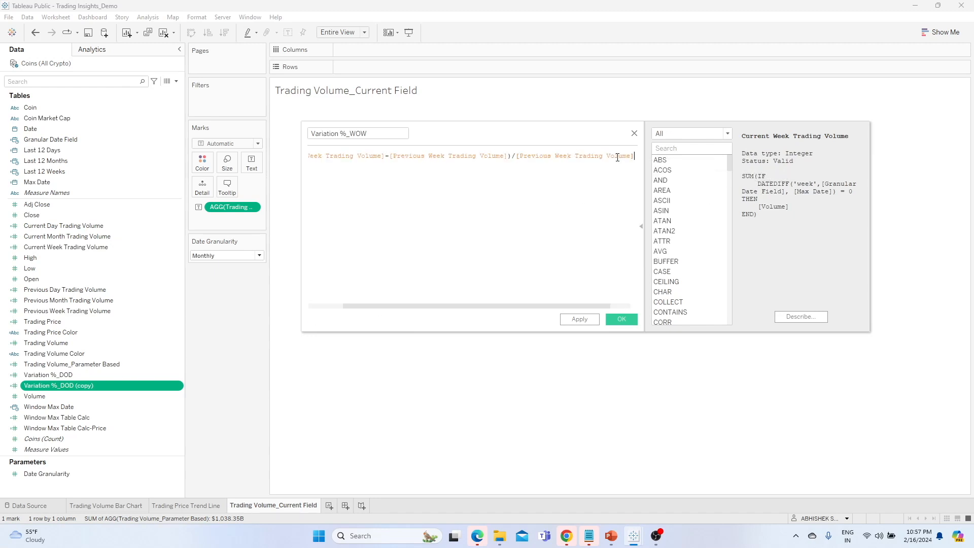
pyautogui.click(580, 319)
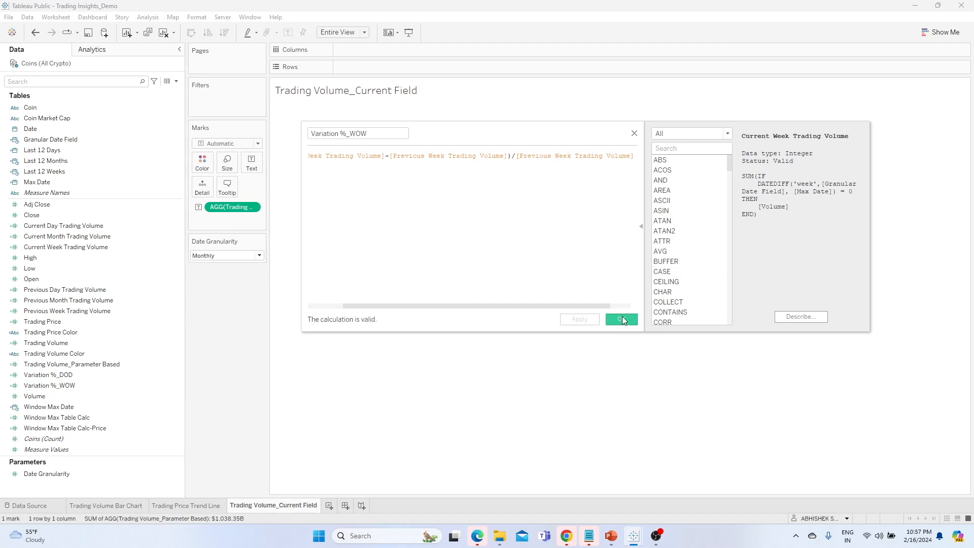
pyautogui.click(621, 318)
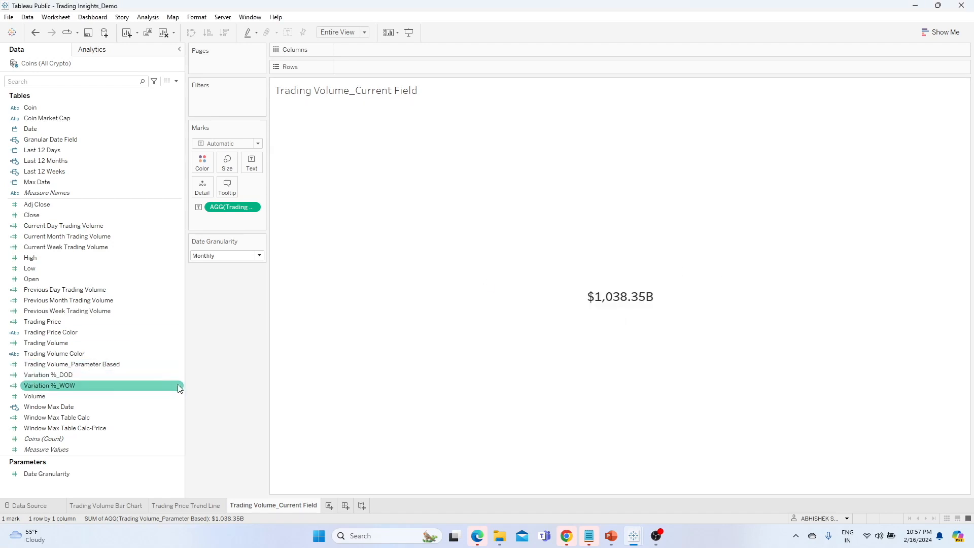
# - Duplicate the Variation %_WOW field and rename the copy as Variation %_MOM
pyautogui.rightClick(178, 386)
pyautogui.click(224, 222)
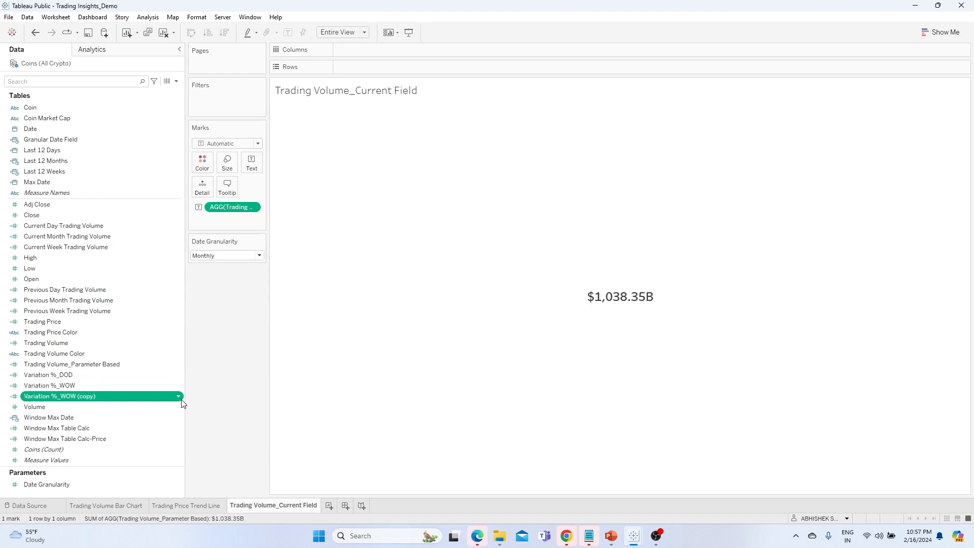
pyautogui.click(206, 223)
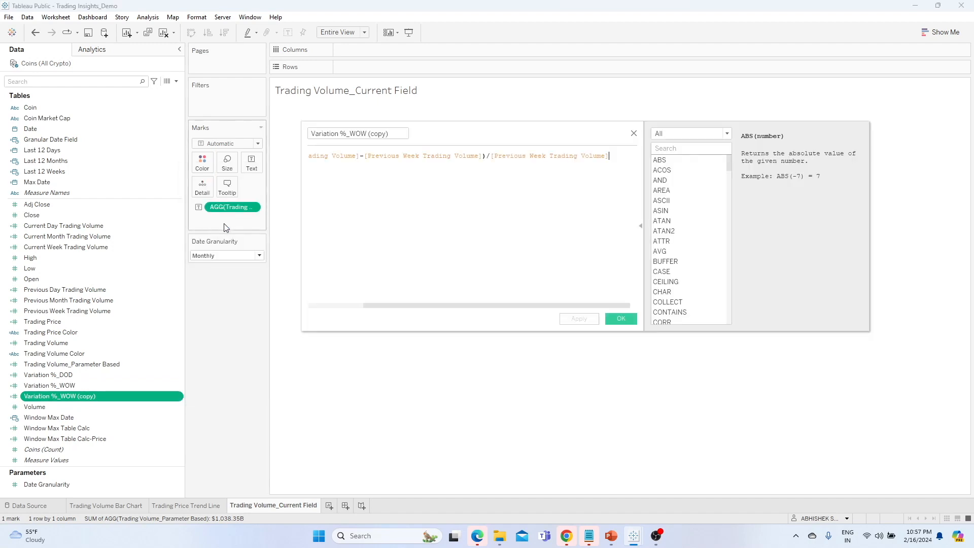
pyautogui.moveTo(350, 134); pyautogui.dragTo(411, 134)
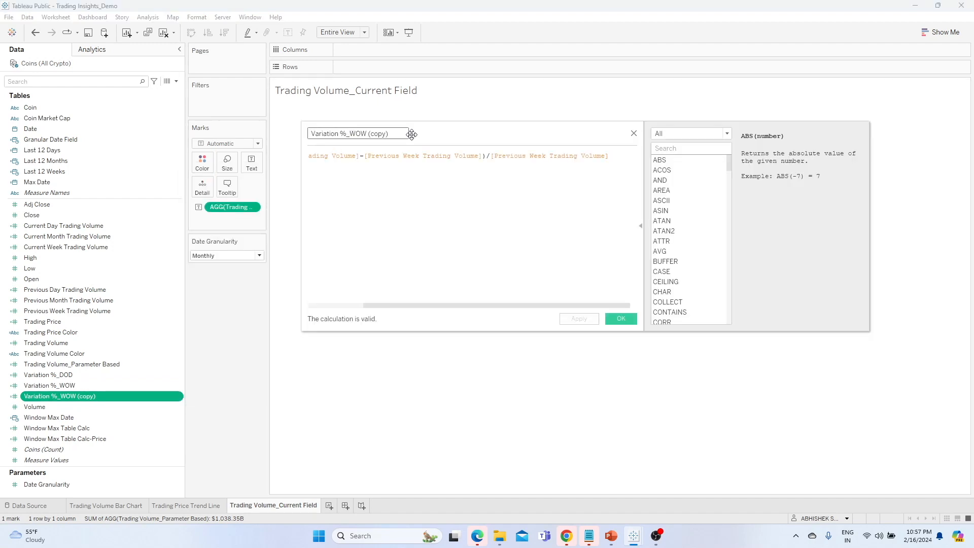
pyautogui.write('MOM')
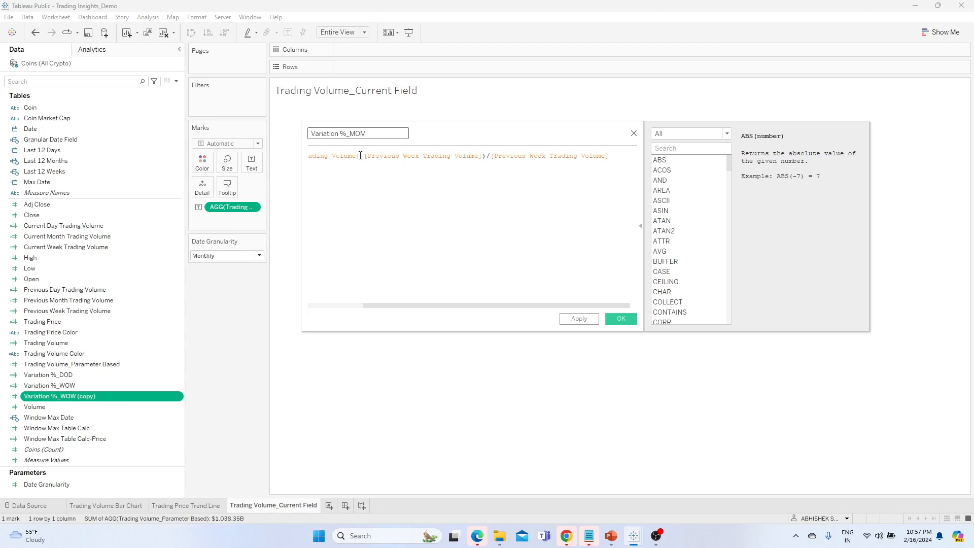
# - Replace the Variation %_MOM formula with ([Current Month Trading Volume]-[Previous Month Trading Volume])
pyautogui.click(621, 155)
pyautogui.hotkey('ctrl', 'a')
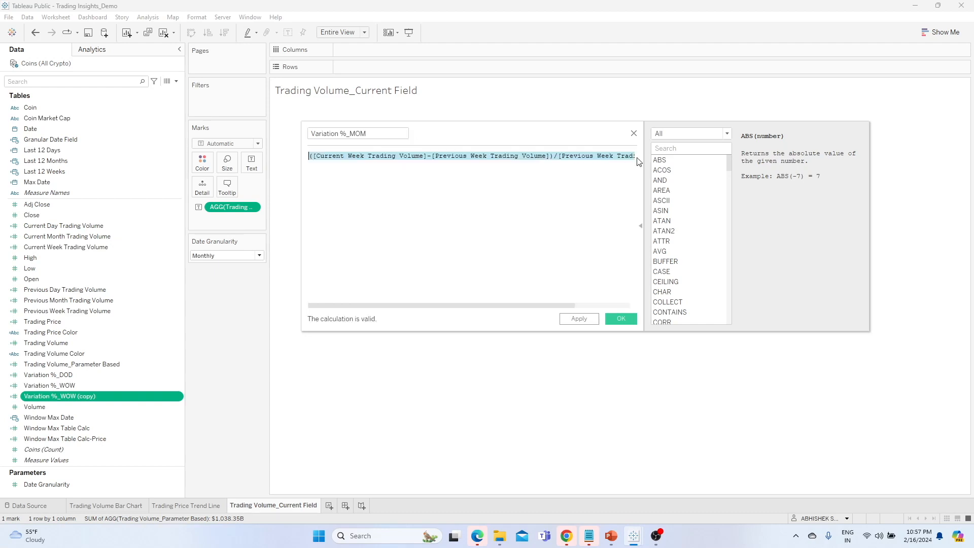
pyautogui.write('Currwe')
pyautogui.press('BackSpace')
pyautogui.press('BackSpace')
pyautogui.press('Down')
pyautogui.press('Return')
pyautogui.write('-[Previ')
pyautogui.press('Down')
pyautogui.press('Return')
pyautogui.write(')')
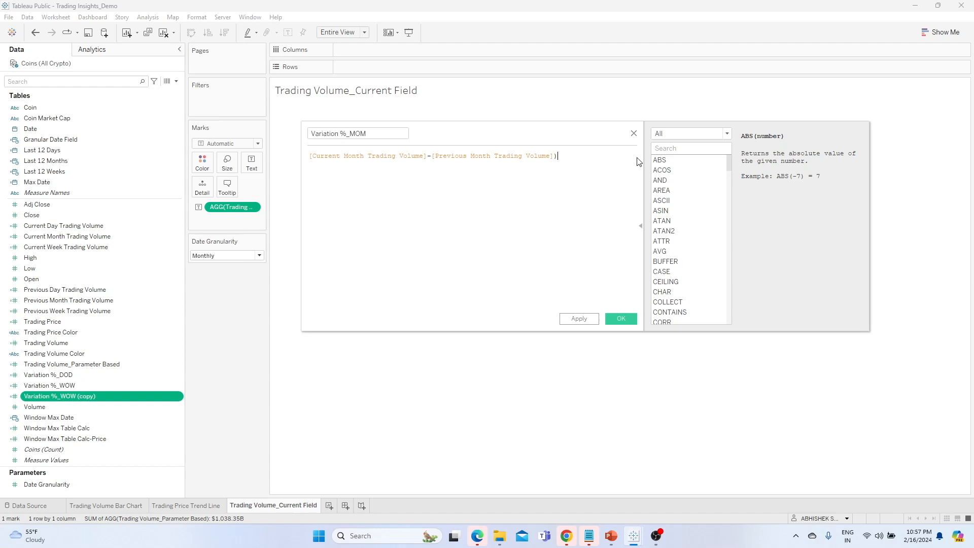
pyautogui.press('Home')
pyautogui.write('(')
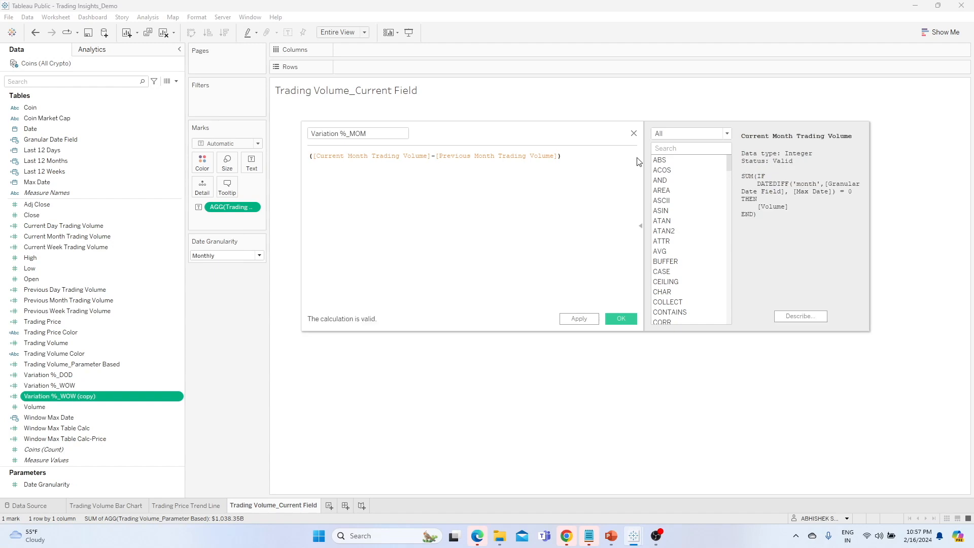
# - Divide the monthly difference by [Previous Month Trading Volume] and save the Variation %_MOM field
pyautogui.write('/Previo')
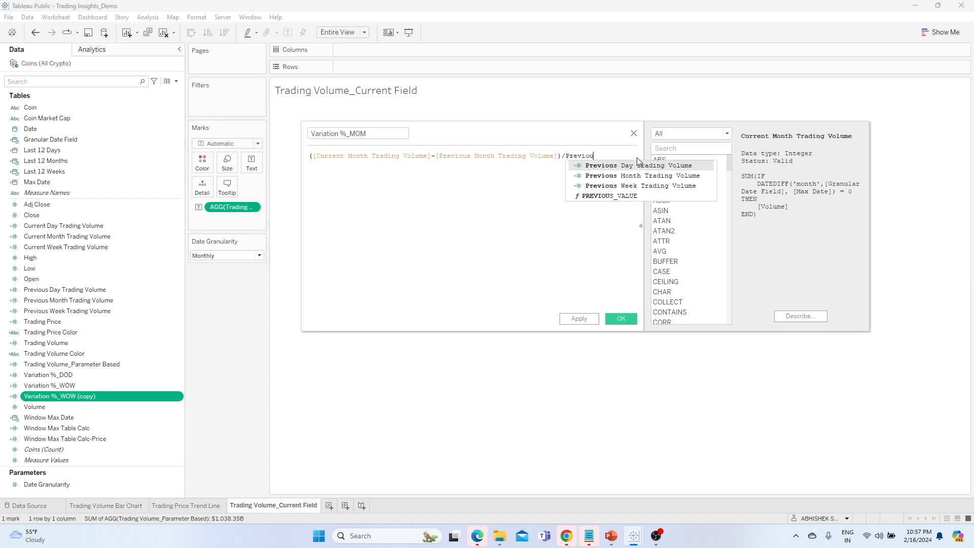
pyautogui.write('u')
pyautogui.press('Down')
pyautogui.press('Return')
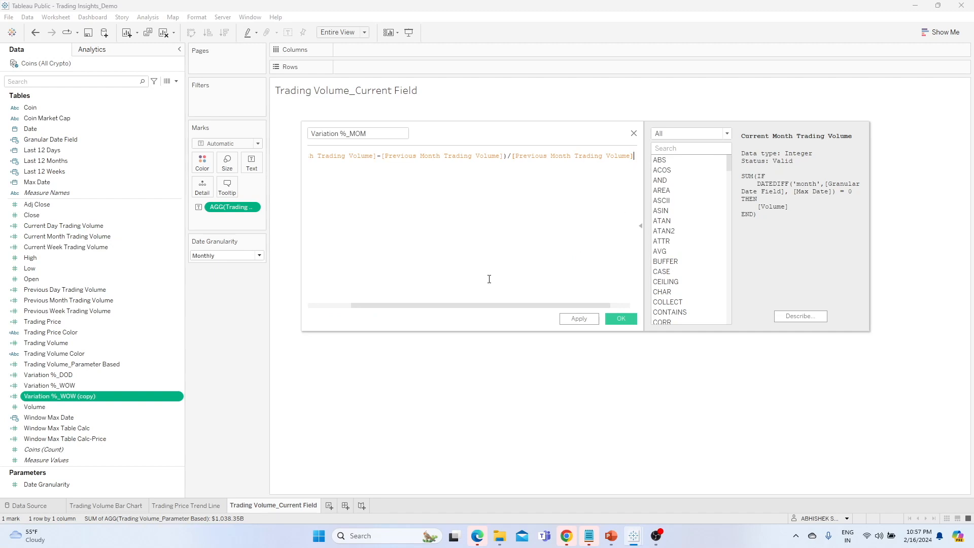
pyautogui.moveTo(390, 307); pyautogui.dragTo(564, 239)
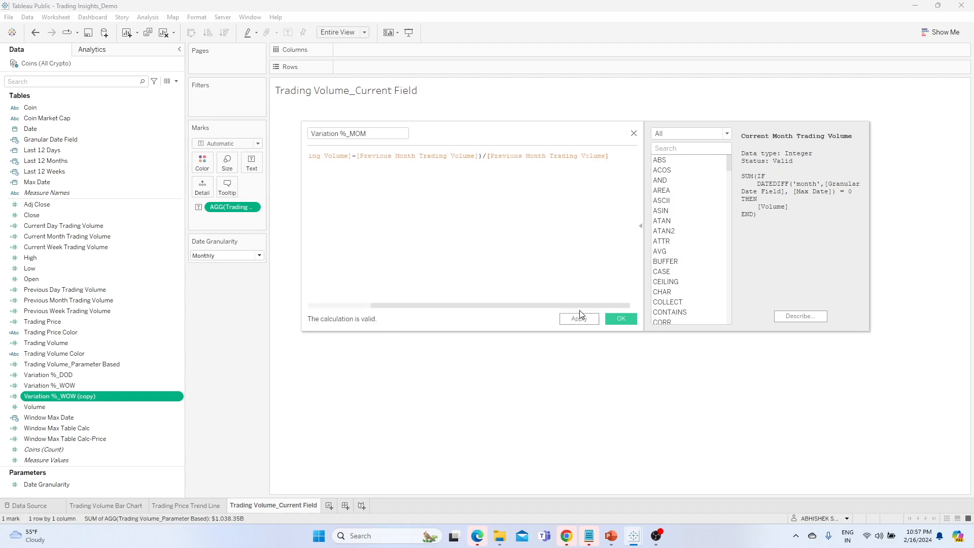
pyautogui.click(581, 320)
pyautogui.click(621, 319)
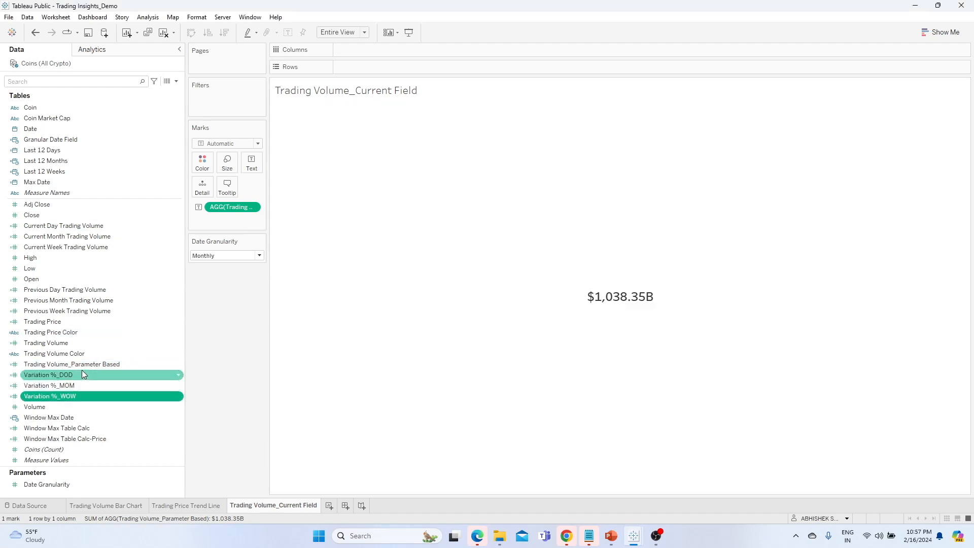
# - Review the variation fields, the Date Granularity parameter and the formula of the Trading Volume_Parameter Based field
pyautogui.click(83, 395)
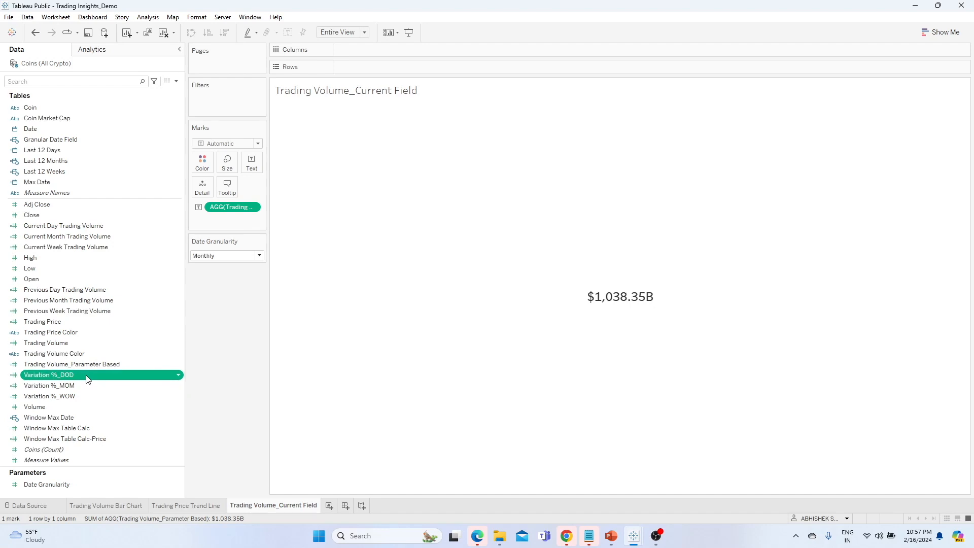
pyautogui.click(90, 375)
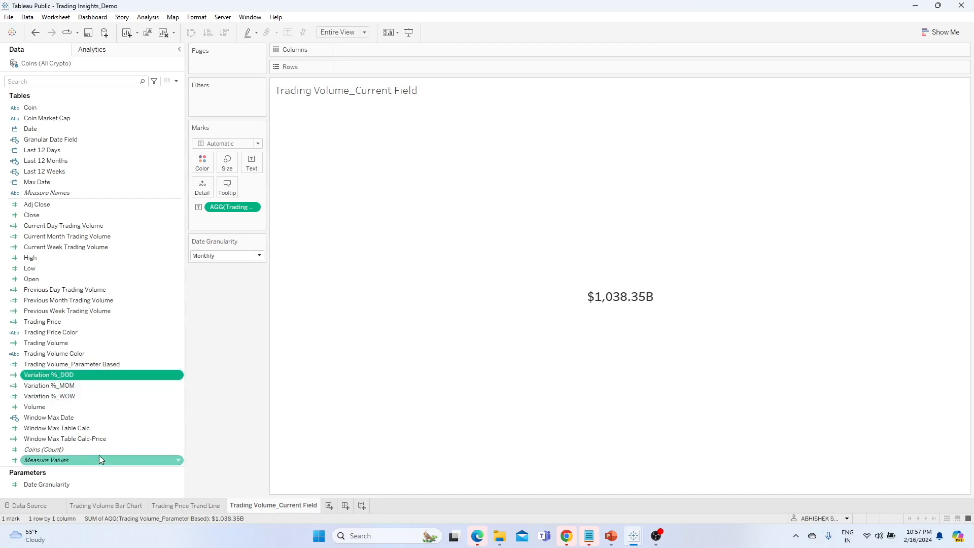
pyautogui.click(122, 485)
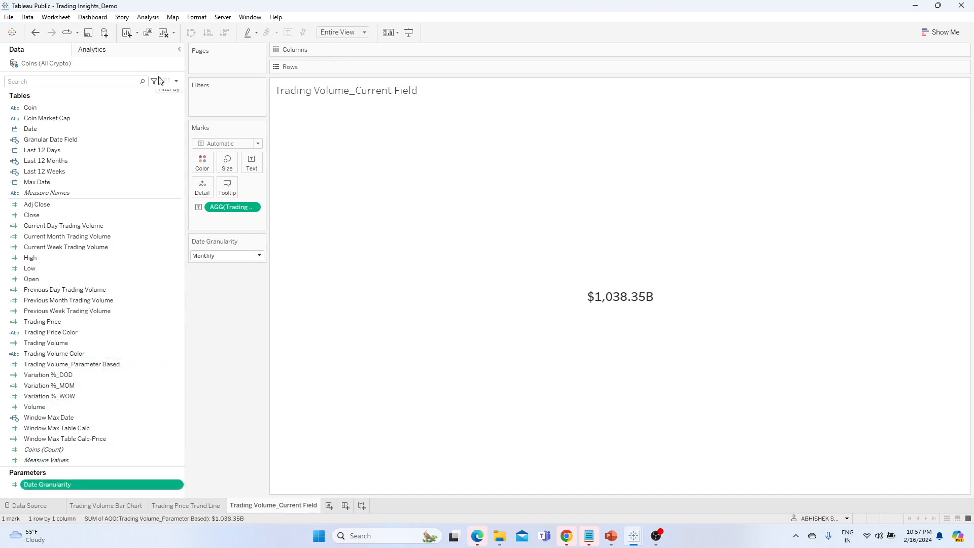
pyautogui.click(119, 363)
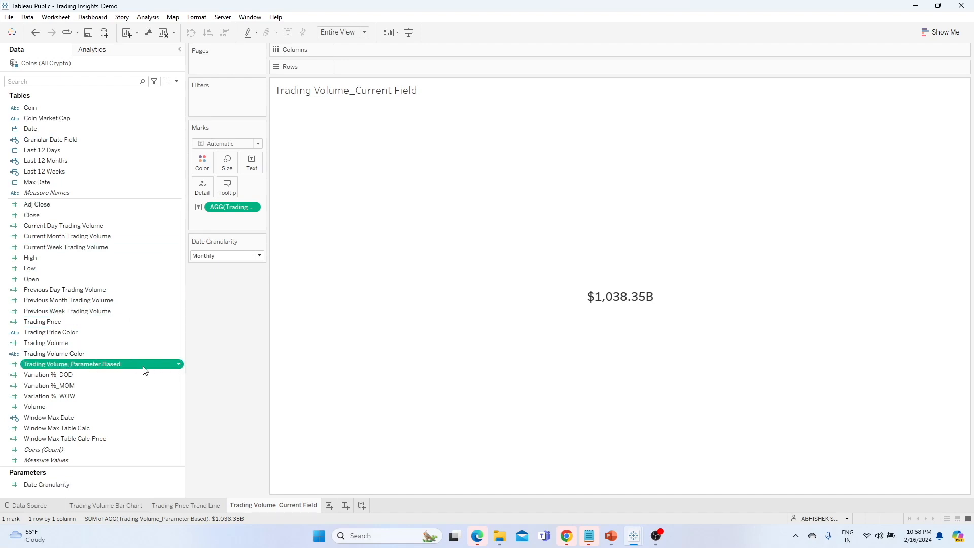
pyautogui.click(178, 364)
pyautogui.click(221, 188)
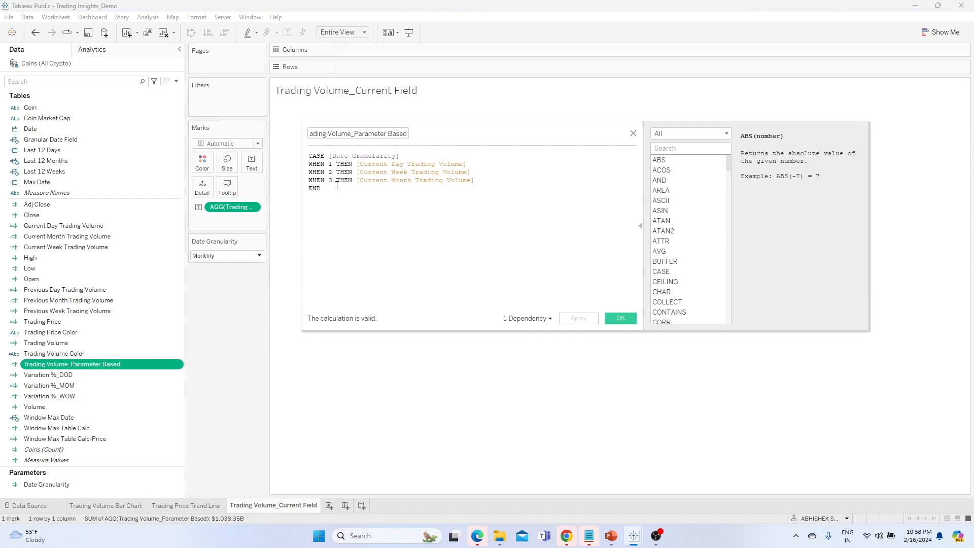
pyautogui.click(633, 134)
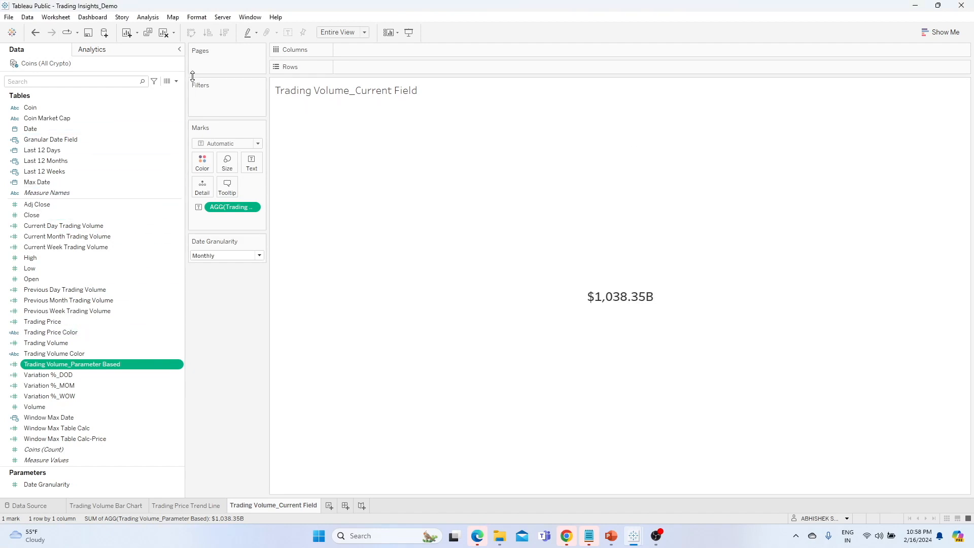
# - Create a calculated field named Variation %_Parameter Based
pyautogui.click(176, 81)
pyautogui.click(152, 93)
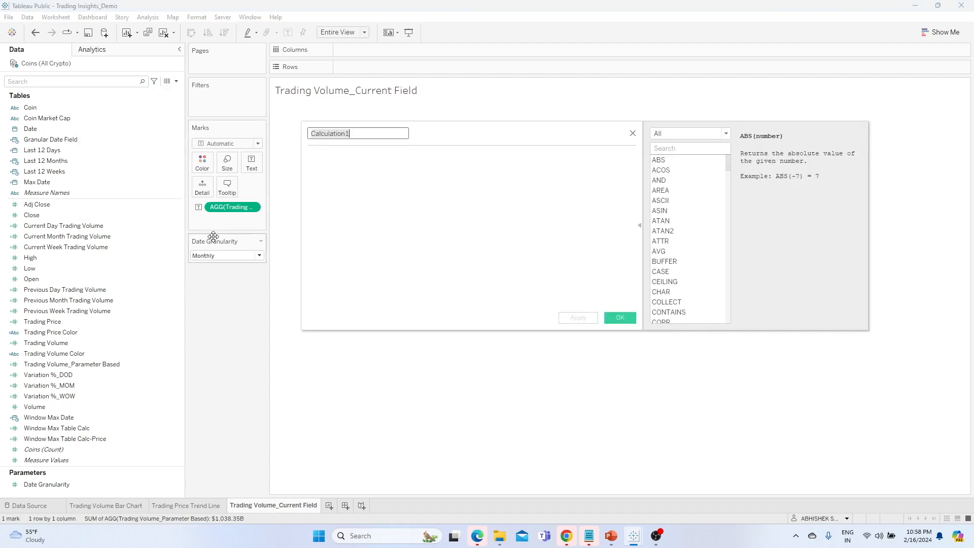
pyautogui.write('Variation %_Parameter Based')
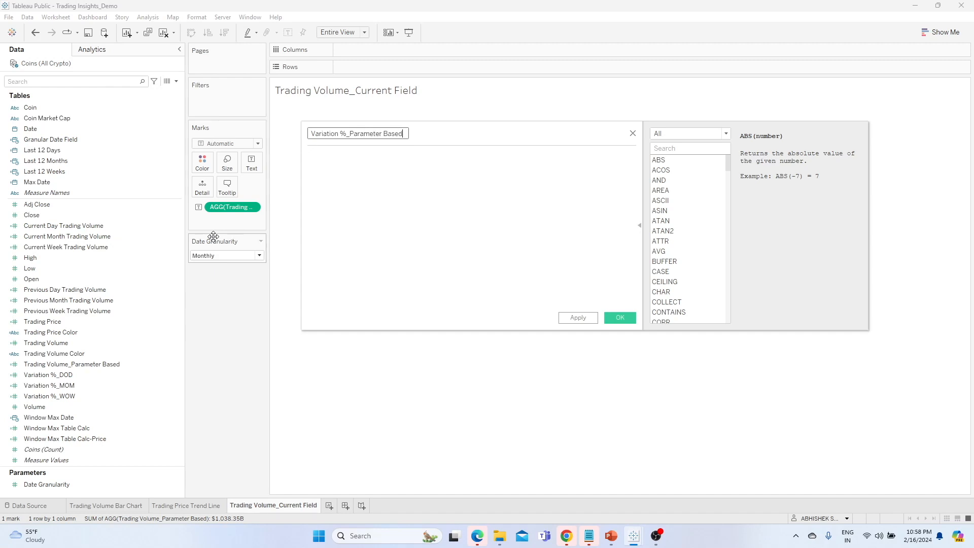
# - Start the formula with CASE [Date Granularity] and return [Variation %_DOD] when the value is 1
pyautogui.press('Tab')
pyautogui.write('CASE ')
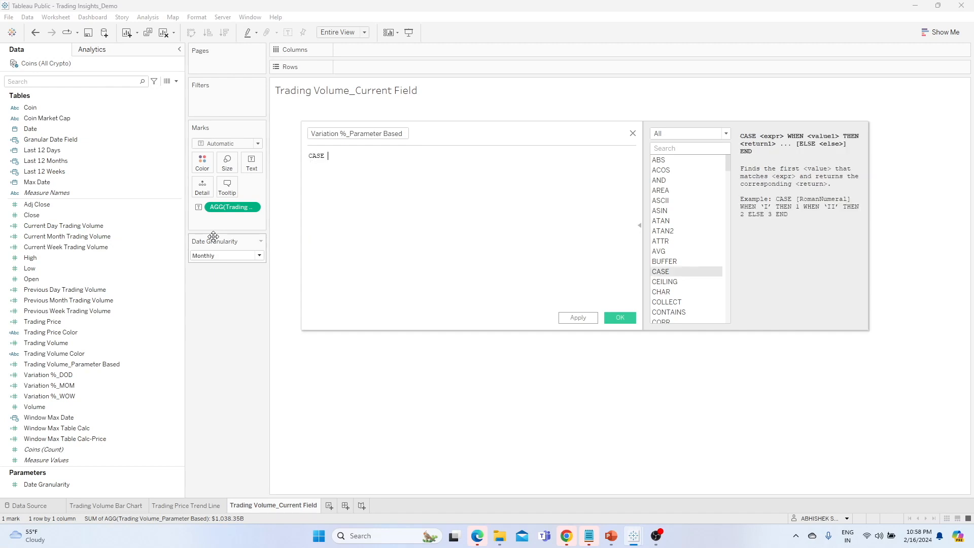
pyautogui.write('Date')
pyautogui.press('Down')
pyautogui.press('Down')
pyautogui.press('Return')
pyautogui.press('Return')
pyautogui.write('WHEN ')
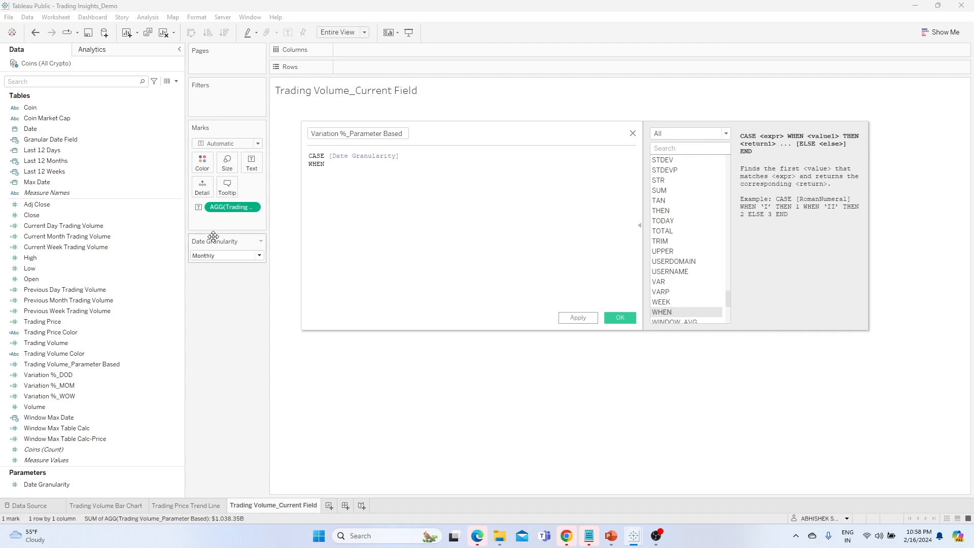
pyautogui.write('1 THEN')
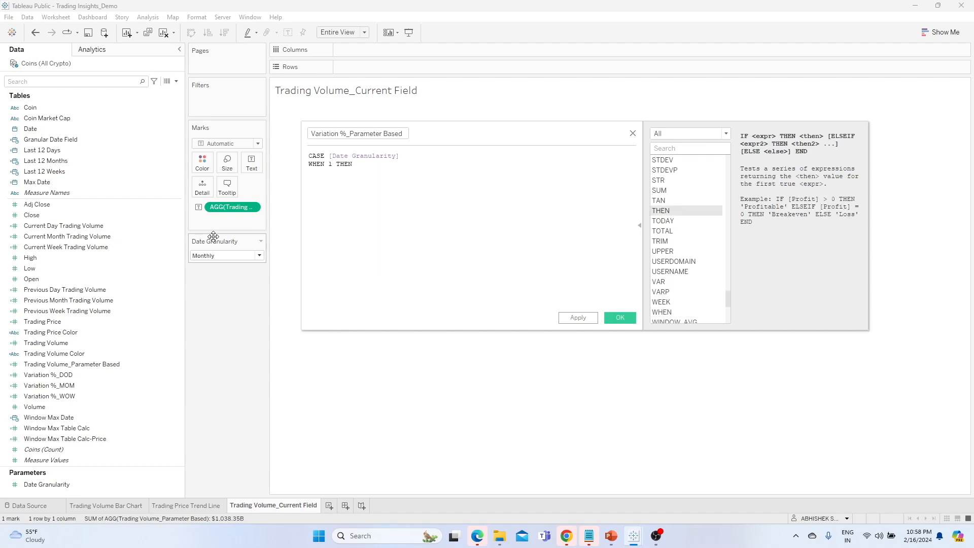
pyautogui.moveTo(48, 375); pyautogui.dragTo(456, 168)
# - Return [Variation %_WOW] for value 2 and [Variation %_MOM] for value 3, close the CASE with END, and save the field
pyautogui.write('WHEN')
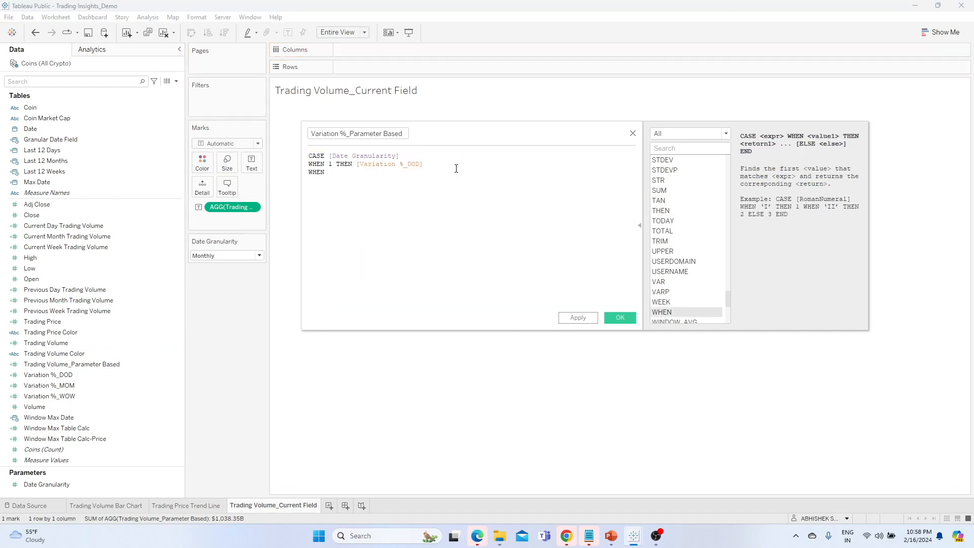
pyautogui.write(' 2 THEN')
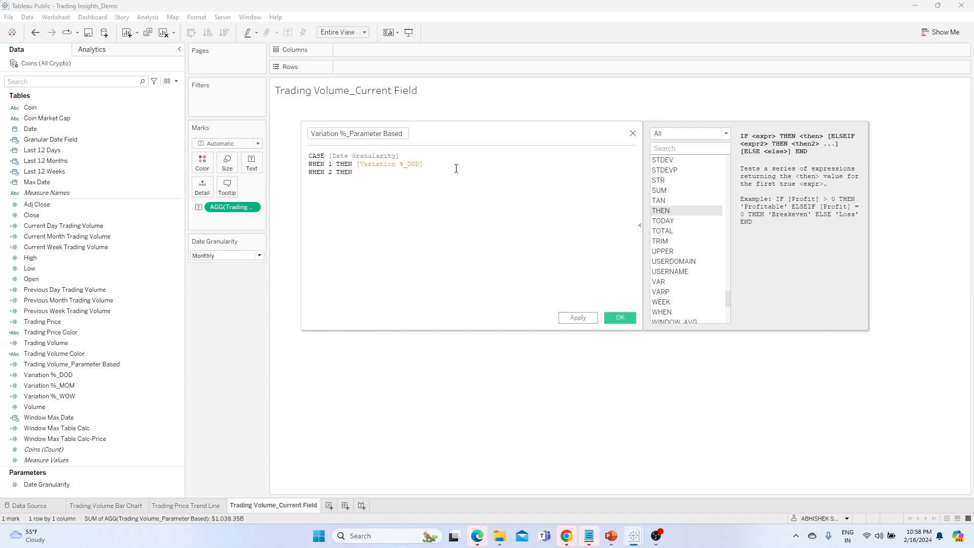
pyautogui.moveTo(66, 397); pyautogui.dragTo(401, 175)
pyautogui.moveTo(65, 398); pyautogui.dragTo(426, 175)
pyautogui.write('WHEN 3 THEN')
pyautogui.moveTo(49, 385); pyautogui.dragTo(440, 193)
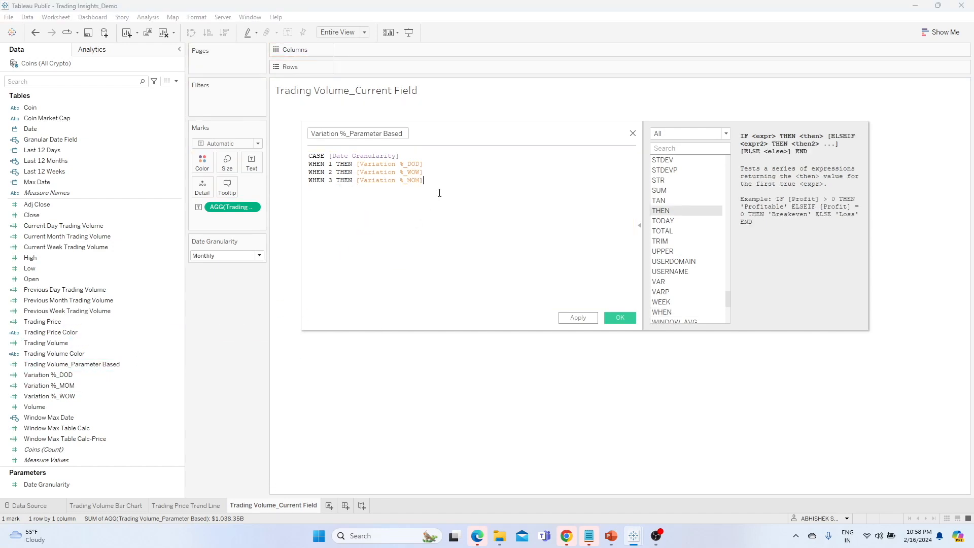
pyautogui.write('END')
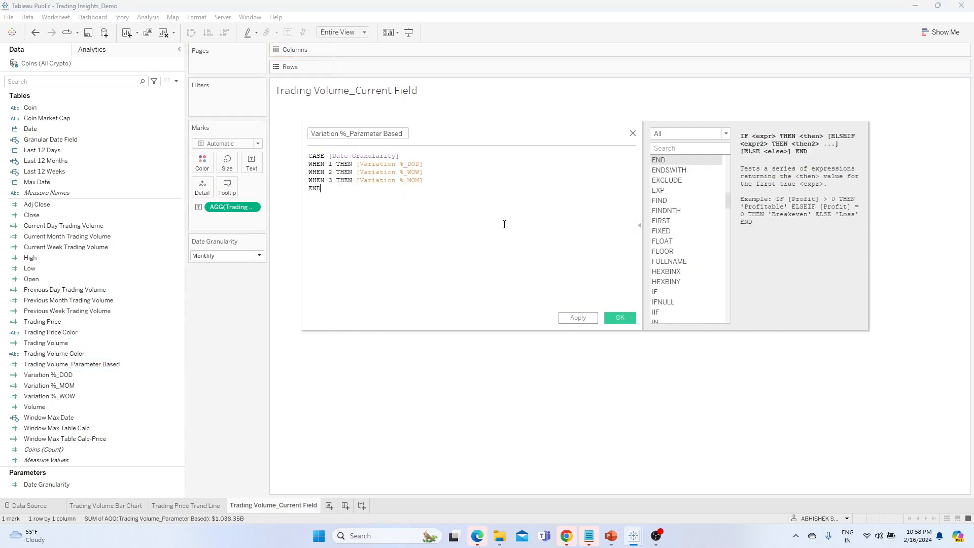
pyautogui.click(583, 318)
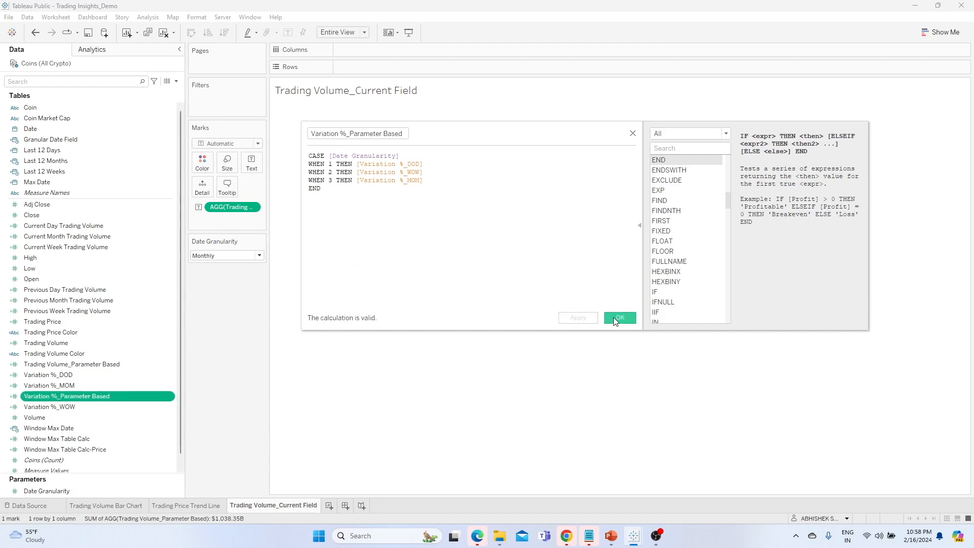
pyautogui.click(619, 318)
# - Set the default number format of Variation %_Parameter Based to Percentage with 2 decimal places
pyautogui.rightClick(170, 399)
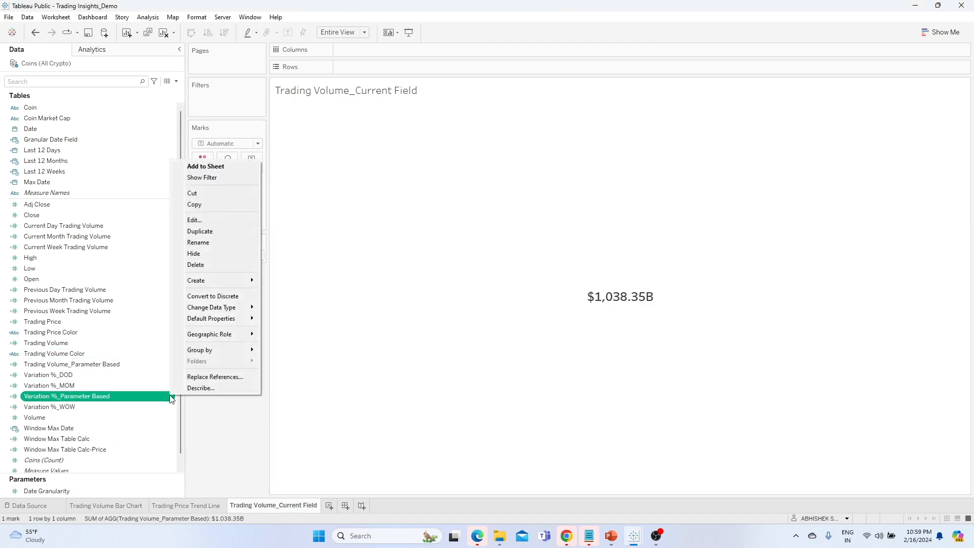
pyautogui.moveTo(226, 319)
pyautogui.click(284, 340)
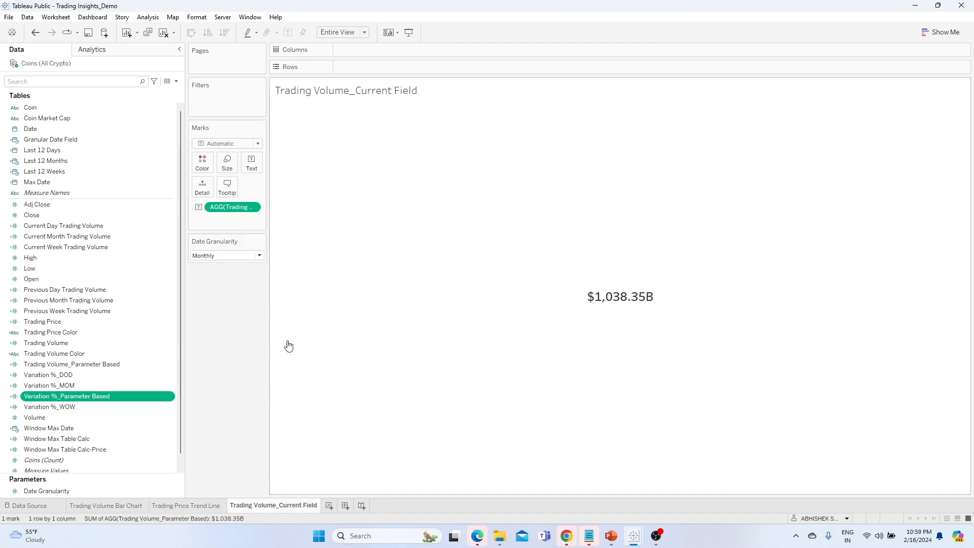
pyautogui.click(421, 247)
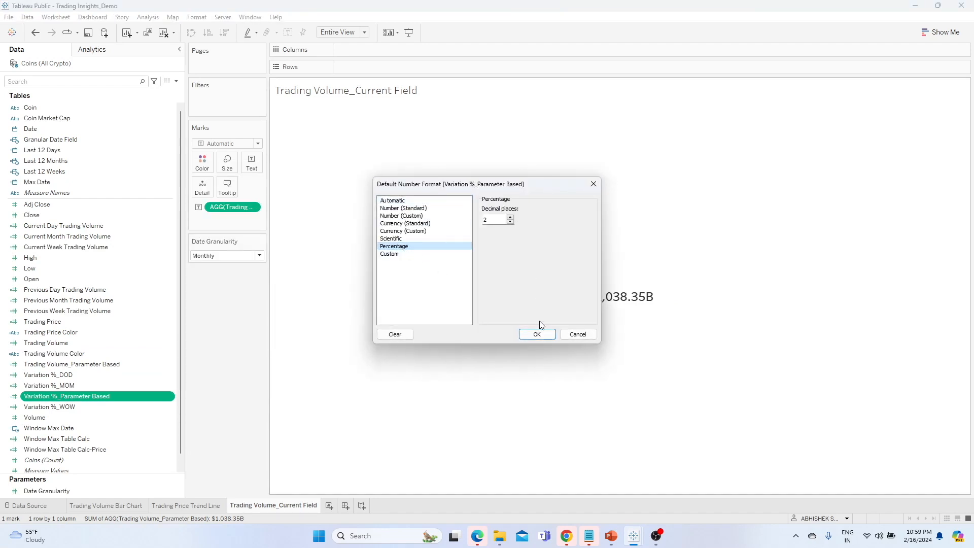
pyautogui.click(538, 333)
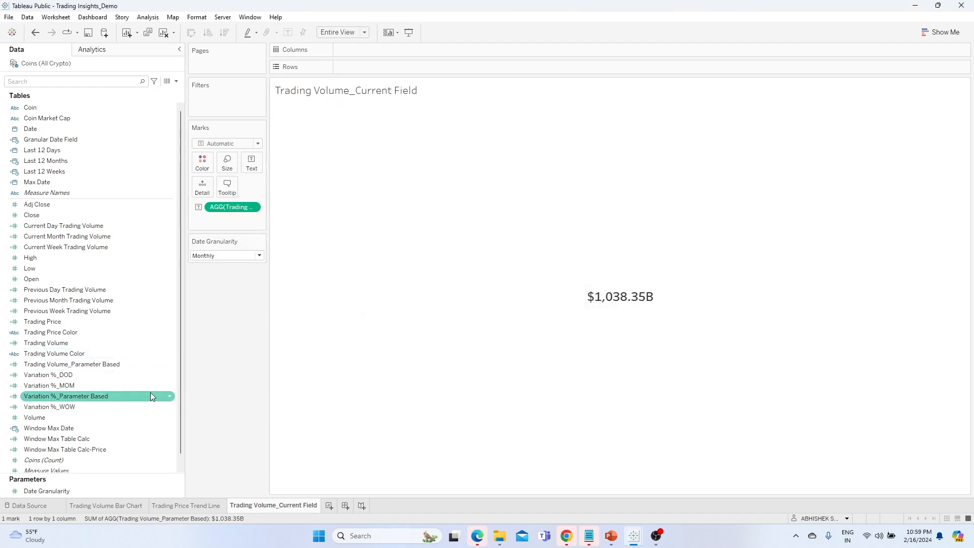
# - Add a worksheet named Variation%_Default and place the Variation %_Parameter Based field in its view
pyautogui.click(329, 506)
pyautogui.doubleClick(343, 506)
pyautogui.write('Variation')
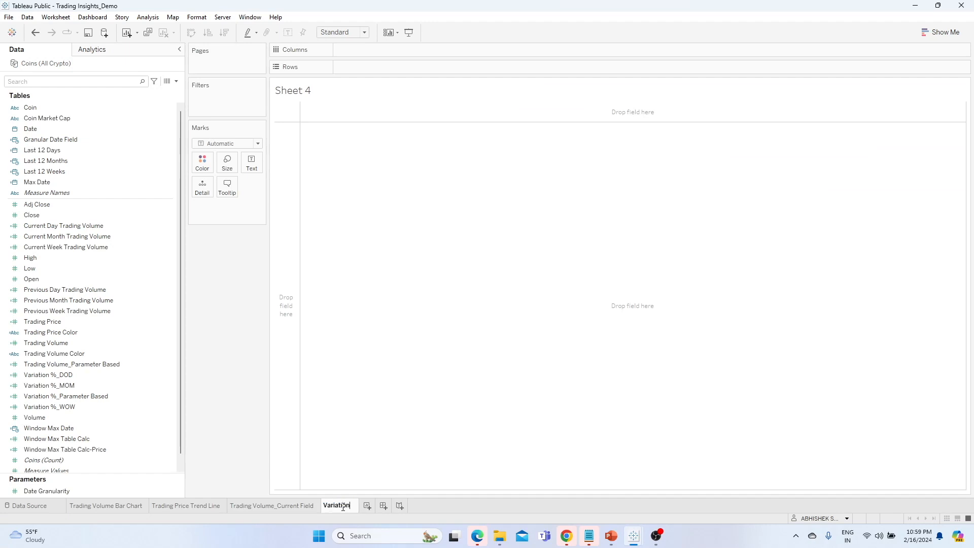
pyautogui.write('%_Default')
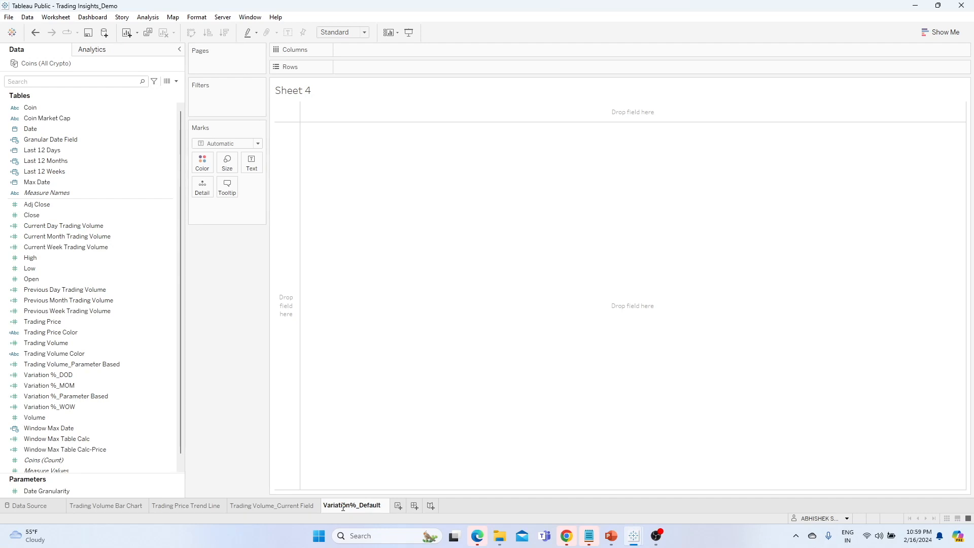
pyautogui.click(229, 357)
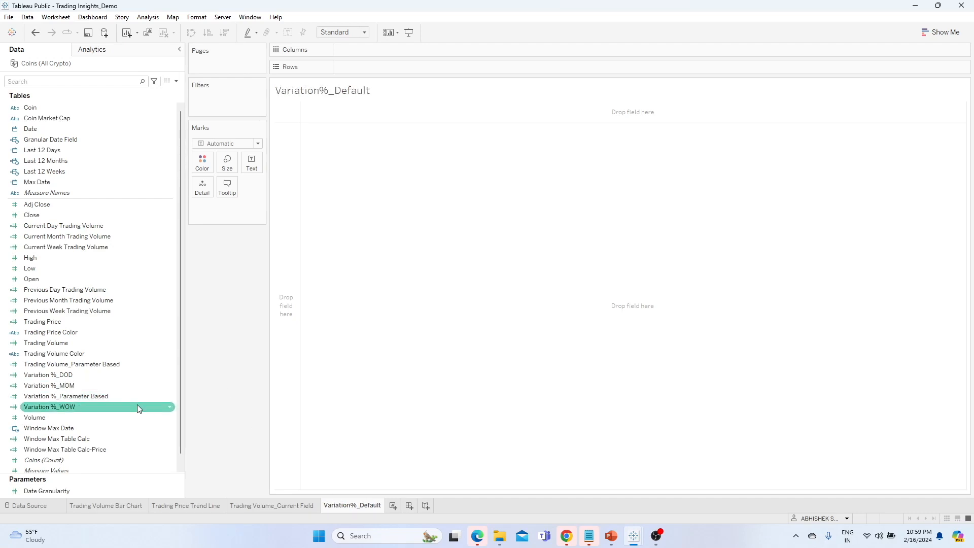
pyautogui.moveTo(76, 396); pyautogui.dragTo(517, 223)
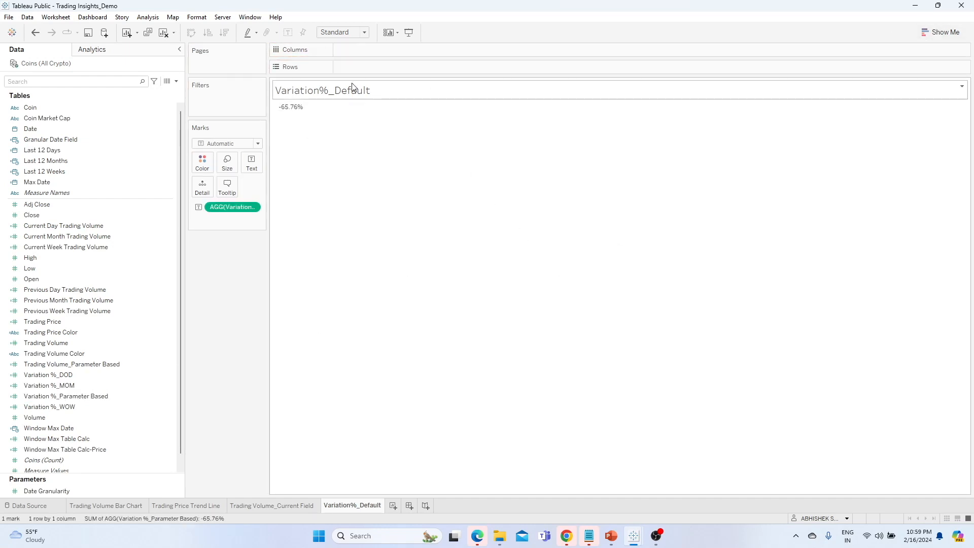
# - Fit the Variation%_Default sheet to Entire View and center the default pane alignment horizontally
pyautogui.click(355, 32)
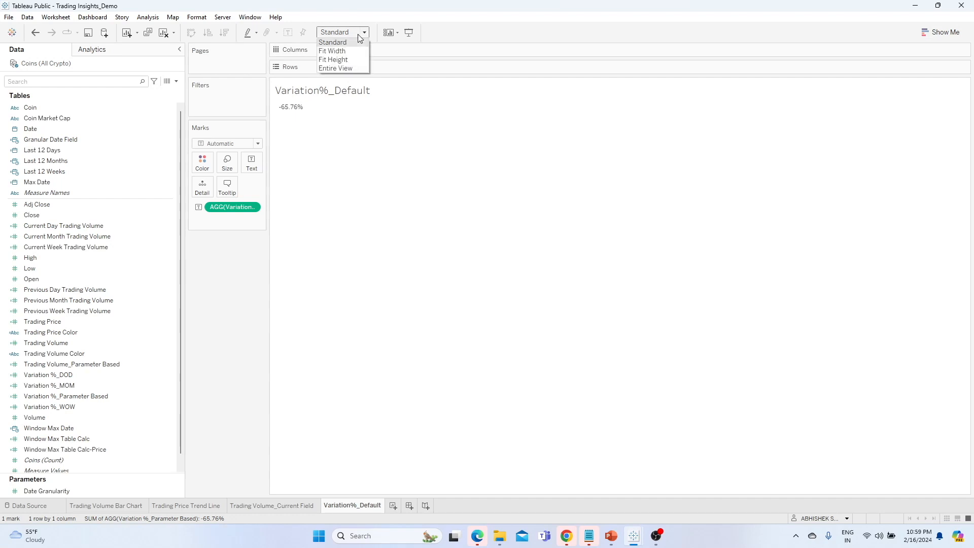
pyautogui.click(335, 70)
pyautogui.rightClick(372, 194)
pyautogui.click(398, 227)
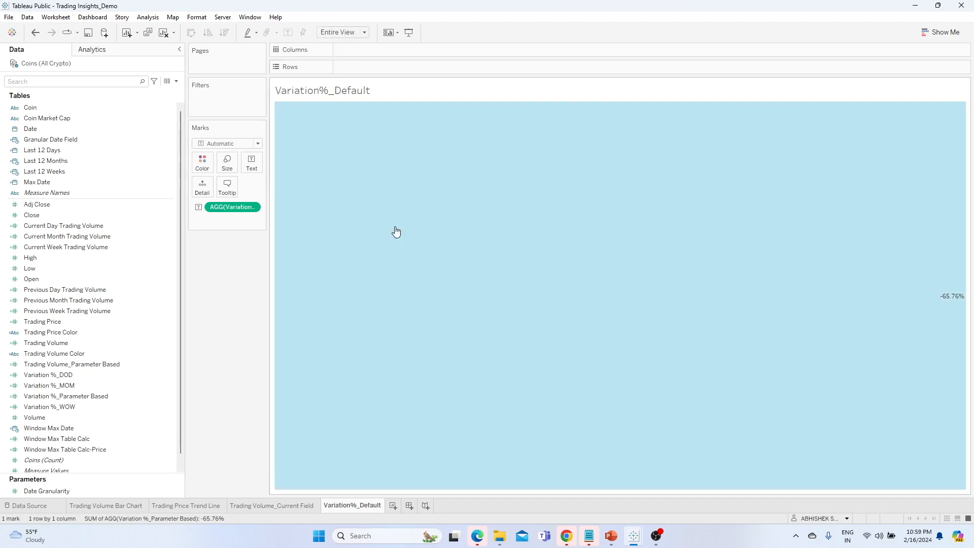
pyautogui.click(79, 112)
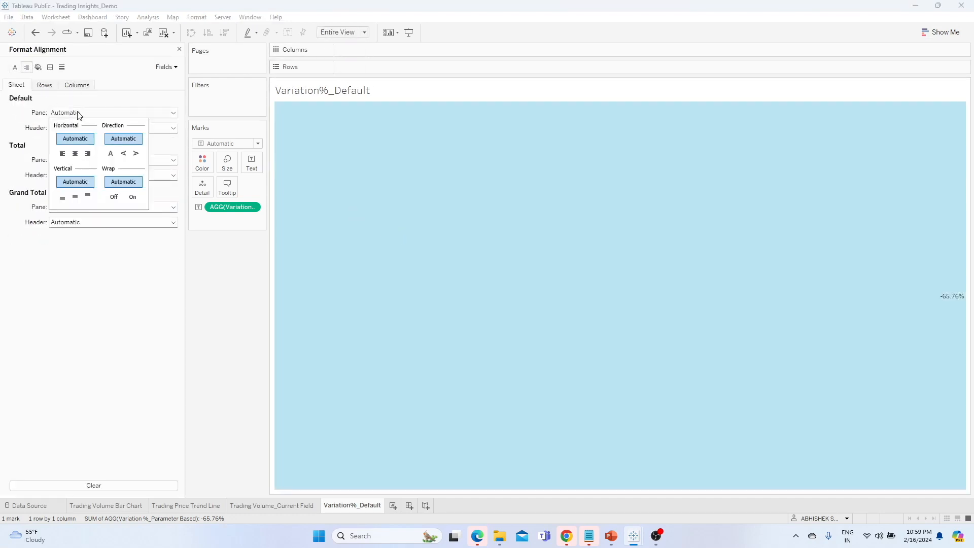
pyautogui.click(75, 154)
# - Set the default worksheet font to bold at size 10 and close the formatting pane
pyautogui.click(15, 68)
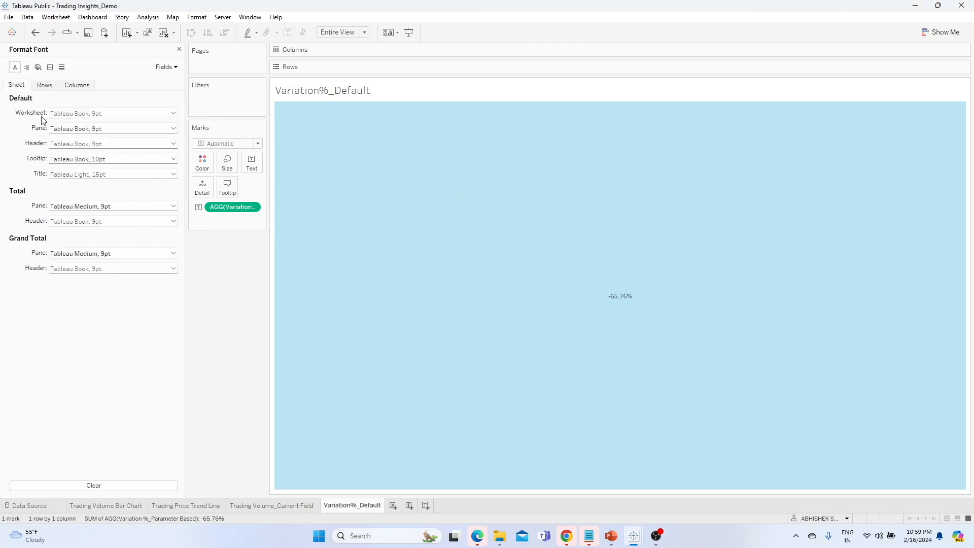
pyautogui.click(69, 114)
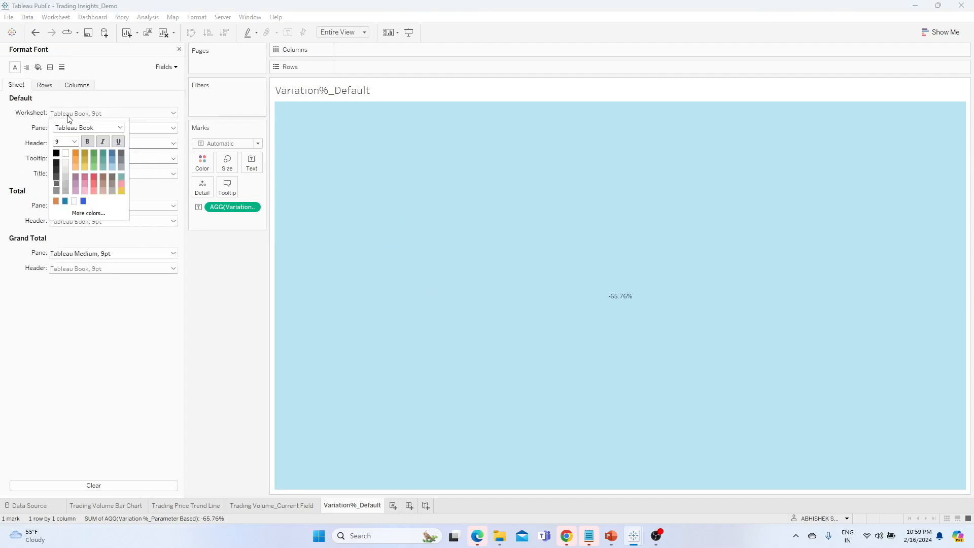
pyautogui.click(74, 142)
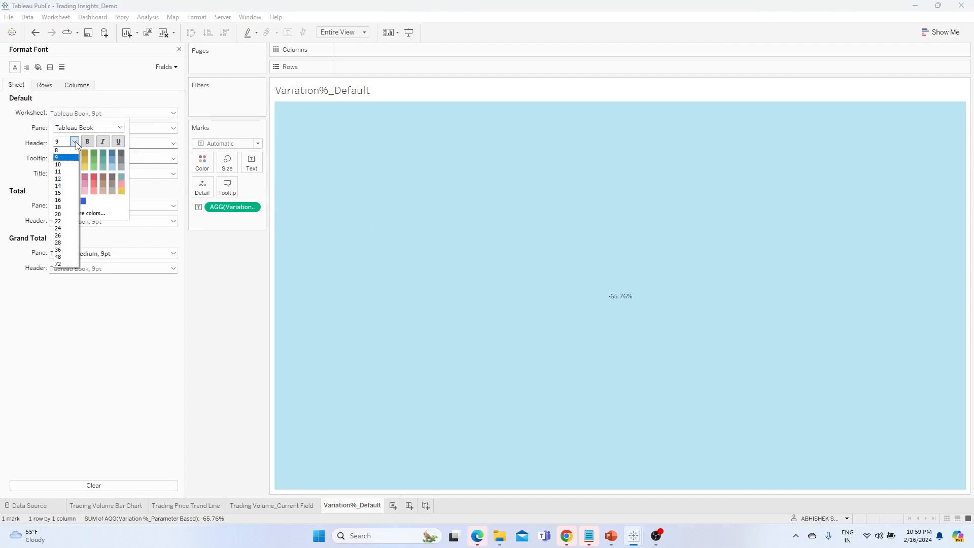
pyautogui.click(66, 165)
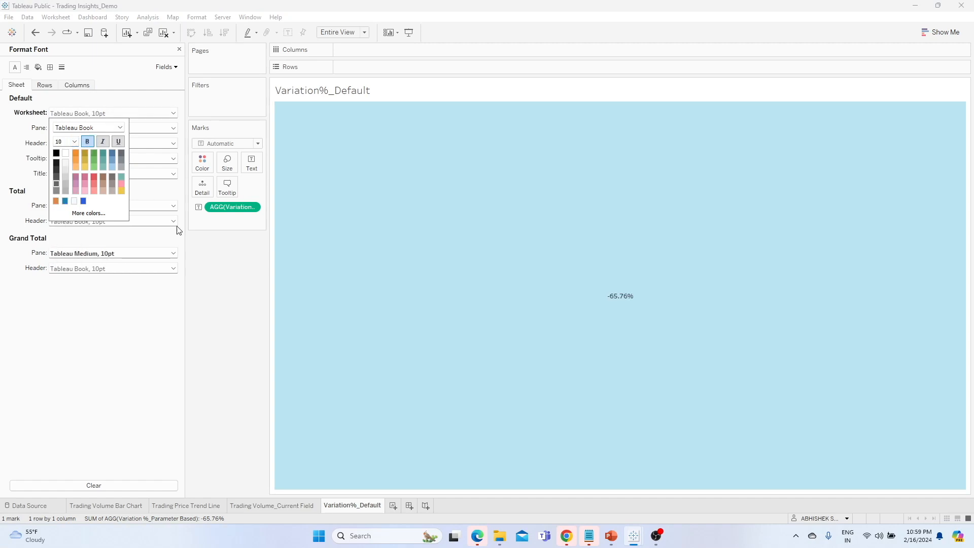
pyautogui.click(237, 281)
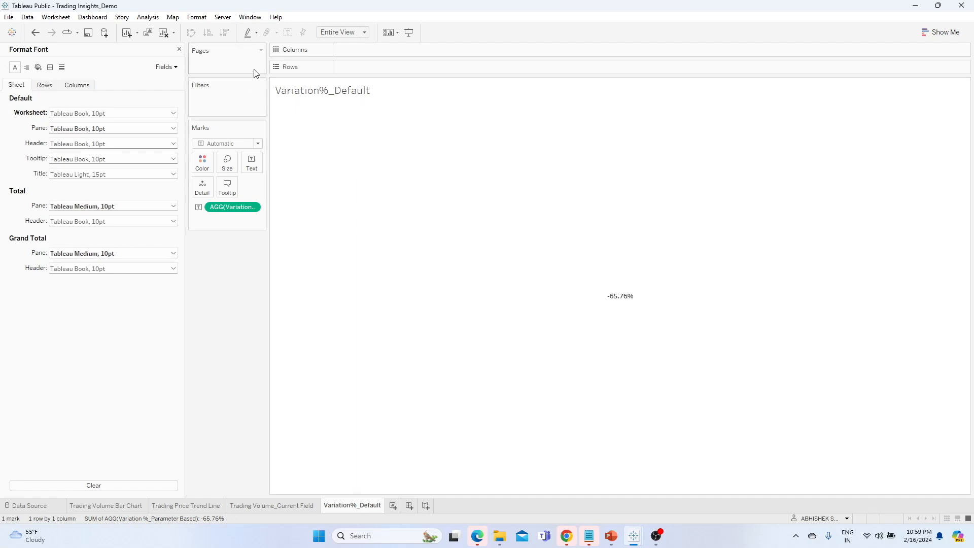
pyautogui.click(179, 49)
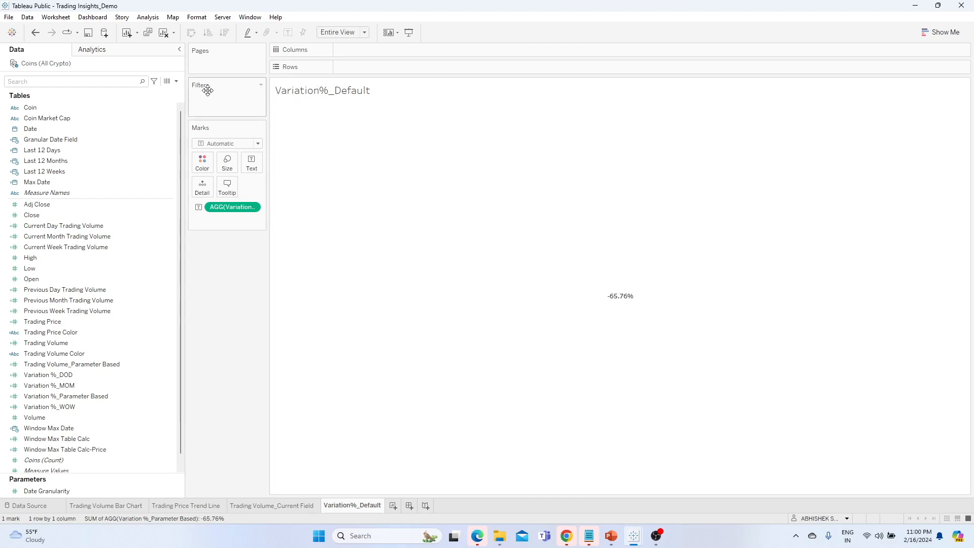
pyautogui.click(176, 81)
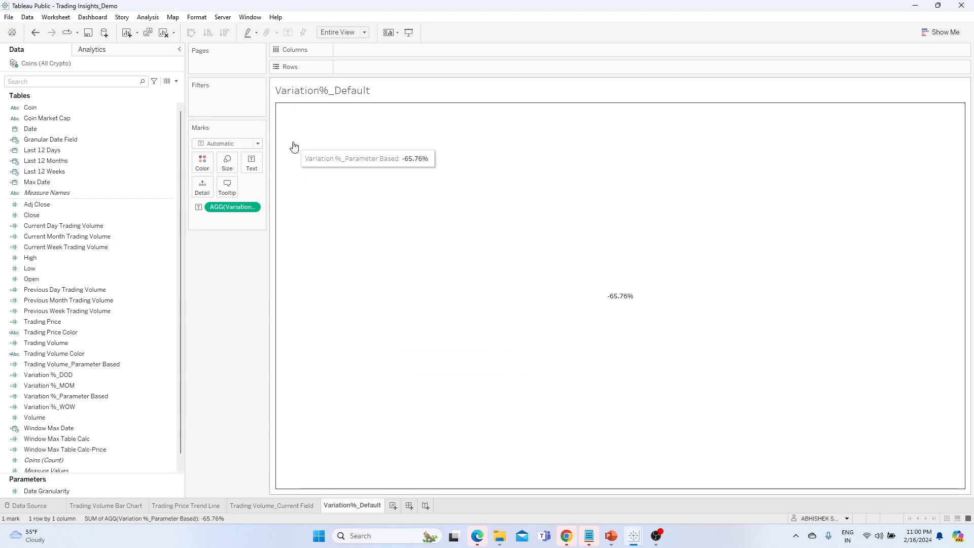
pyautogui.click(176, 81)
pyautogui.click(219, 313)
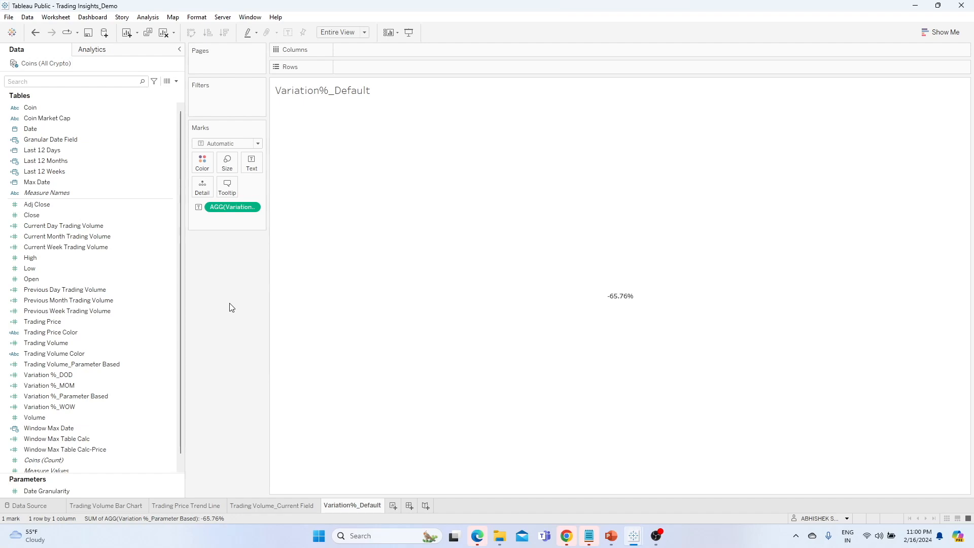
# - Switch to the Wikipedia Geometric Shapes page in the browser and copy the black up-pointing triangle symbol
pyautogui.hotkey('alt', 'Tab')
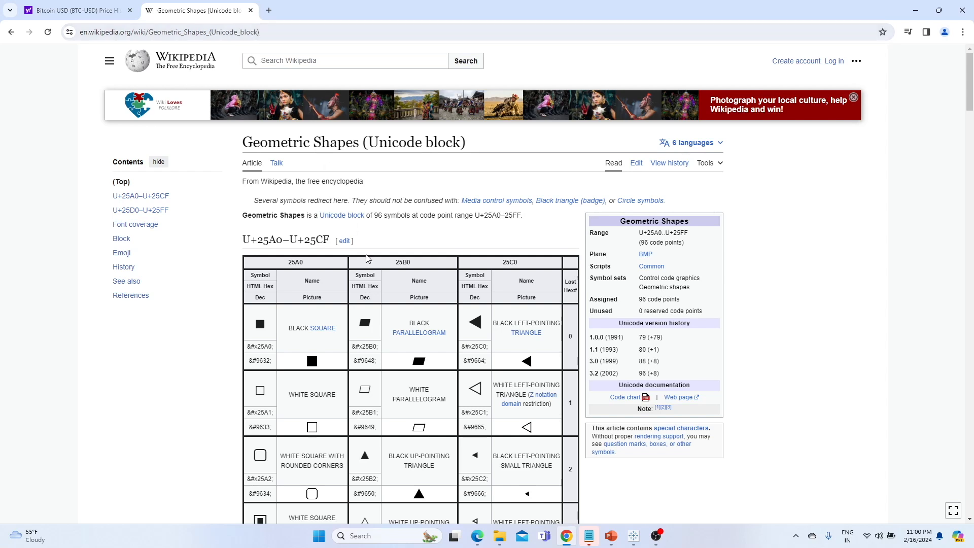
pyautogui.scroll(-1, 391, 320)
pyautogui.scroll(1, 359, 281)
pyautogui.scroll(-2, 371, 323)
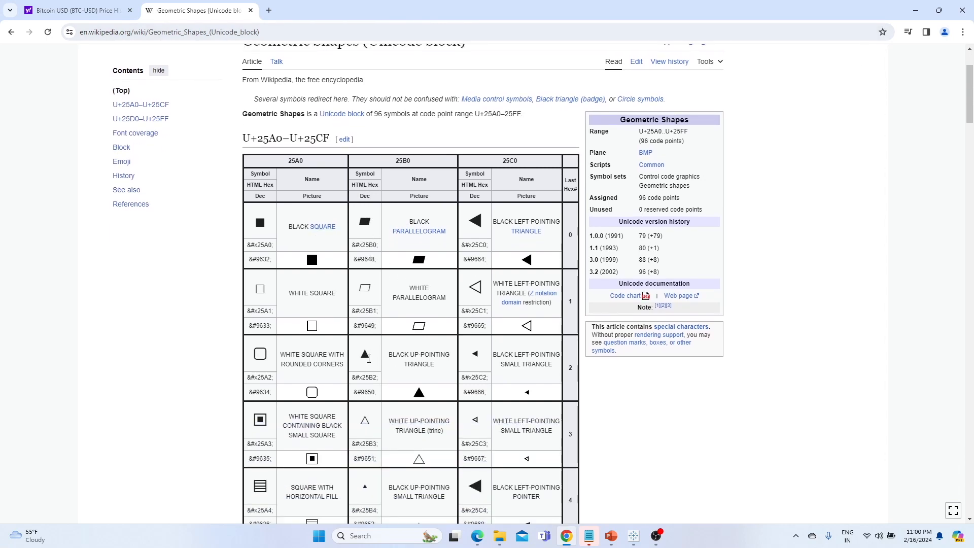
pyautogui.doubleClick(367, 356)
pyautogui.scroll(-6, 372, 361)
pyautogui.scroll(-6, 373, 361)
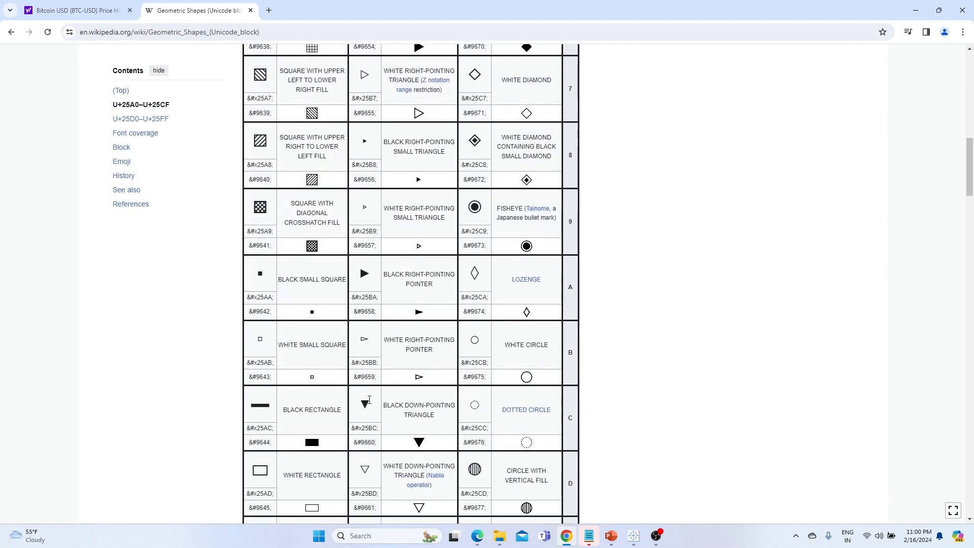
# - Return to Tableau and create a calculated field named Trading Volume Variation_Up
pyautogui.moveTo(634, 536)
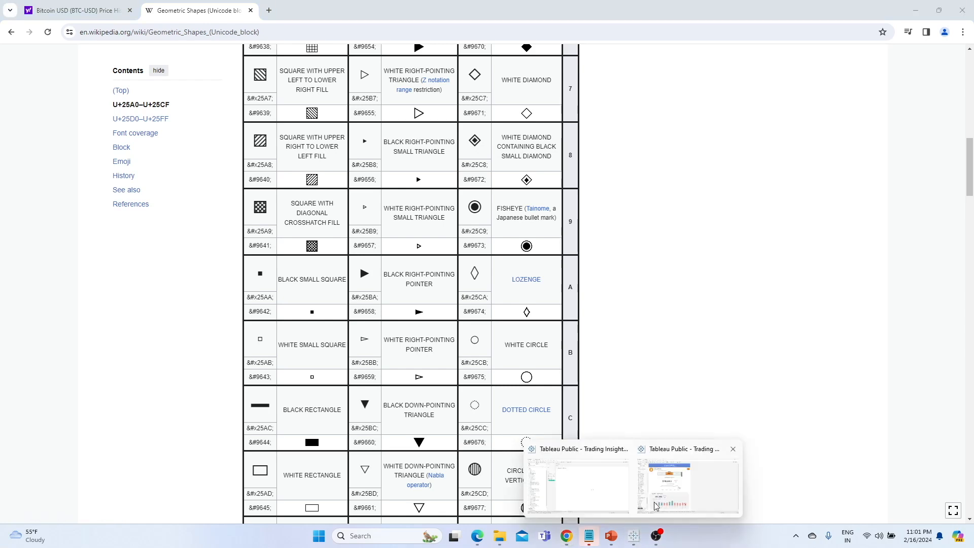
pyautogui.click(656, 477)
pyautogui.click(176, 82)
pyautogui.click(147, 91)
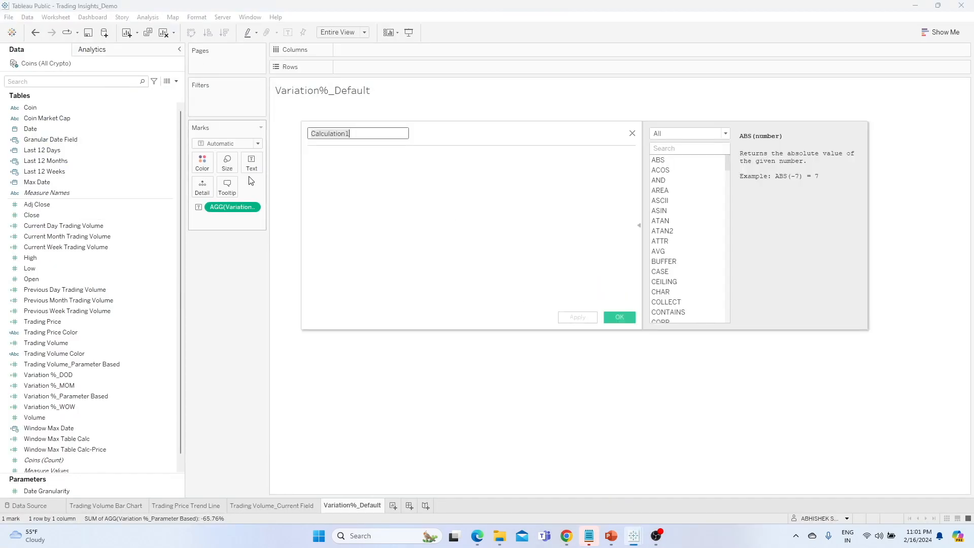
pyautogui.write('Variatio')
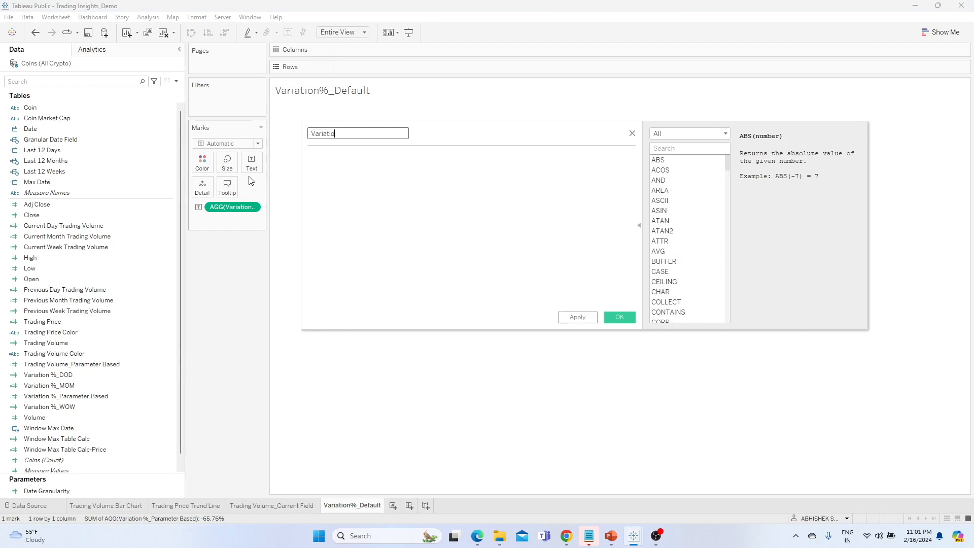
pyautogui.write('n_Positive')
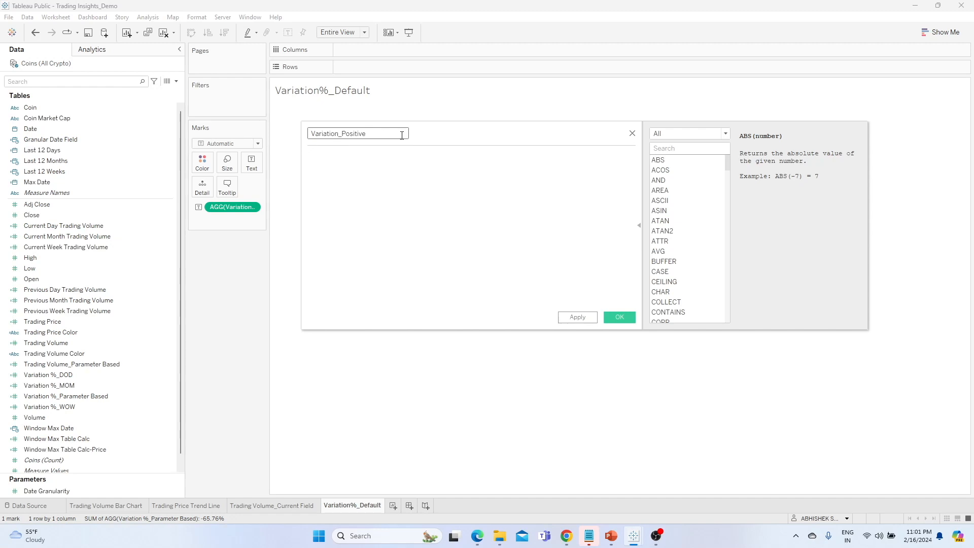
pyautogui.write('Volume ')
pyautogui.write('Trading')
pyautogui.press('BackSpace')
pyautogui.press('BackSpace')
pyautogui.press('BackSpace')
pyautogui.press('BackSpace')
pyautogui.press('BackSpace')
pyautogui.press('BackSpace')
pyautogui.press('BackSpace')
pyautogui.press('BackSpace')
pyautogui.write('up')
pyautogui.press('BackSpace')
pyautogui.press('BackSpace')
pyautogui.write('U')
pyautogui.press('Tab')
# - Enter the formula IF [Variation %_Parameter Based]>0 THEN "▲" END and save the field
pyautogui.write('I')
pyautogui.press('Return')
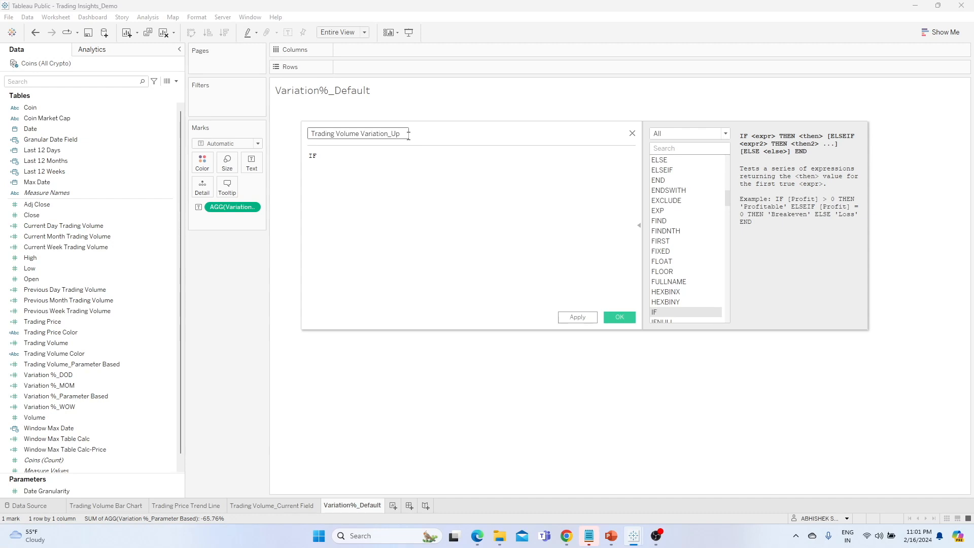
pyautogui.moveTo(66, 396)
pyautogui.mouseDown()
pyautogui.moveTo(319, 260)
pyautogui.moveTo(397, 187)
pyautogui.moveTo(477, 174)
pyautogui.mouseUp()
pyautogui.write('>0')
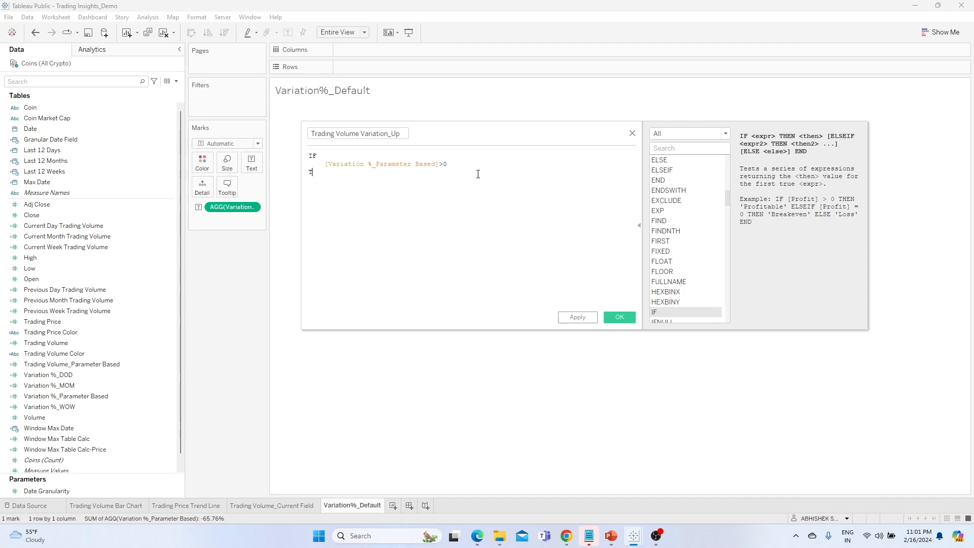
pyautogui.write('THEN')
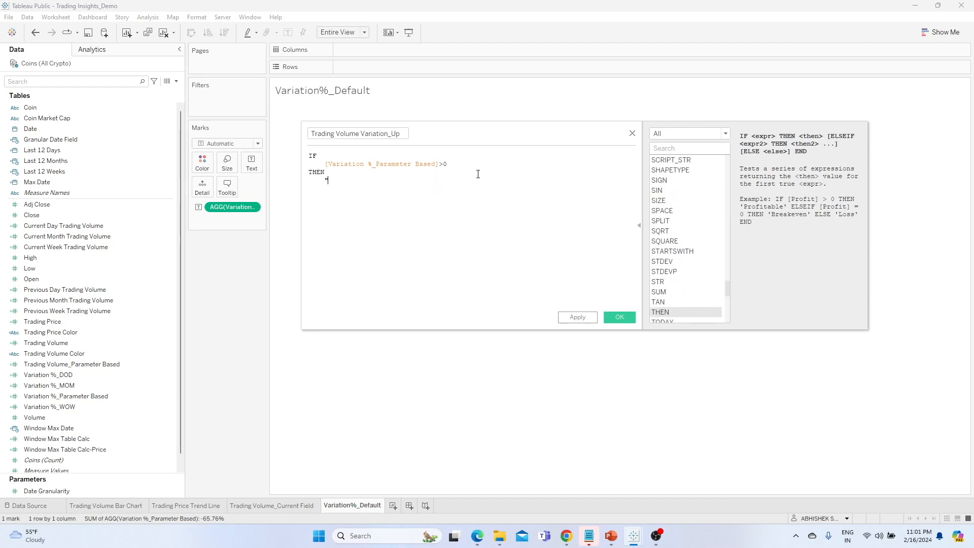
pyautogui.write('"')
pyautogui.press('Return')
pyautogui.write('E')
pyautogui.press('Return')
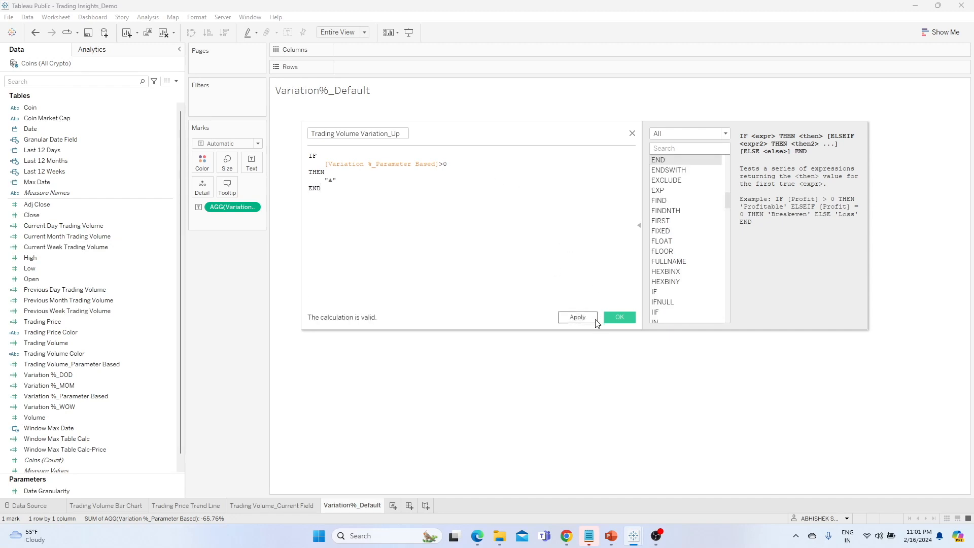
pyautogui.click(611, 318)
# - Duplicate the Trading Volume Variation_Up field and rename the copy Trading Volume Variation_Down in its calculation editor
pyautogui.rightClick(171, 364)
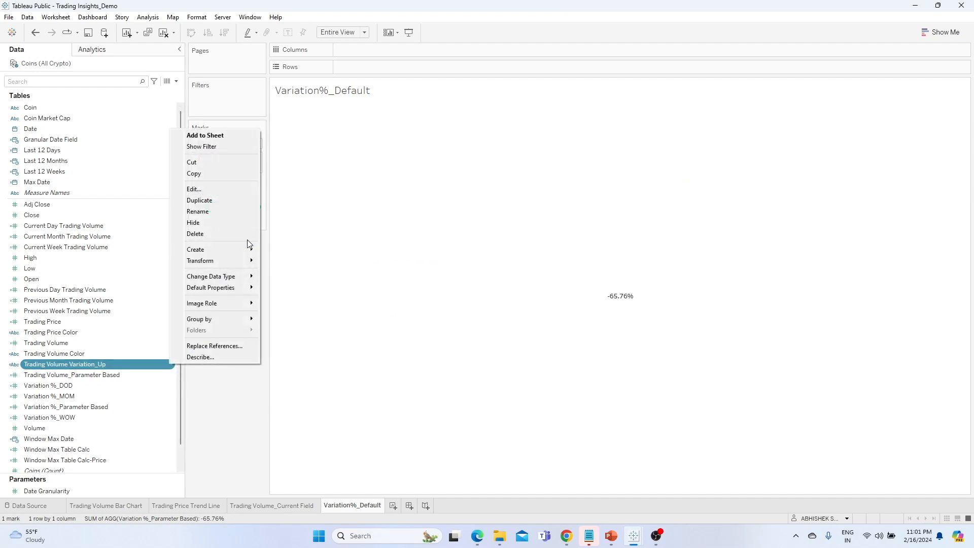
pyautogui.click(228, 204)
pyautogui.rightClick(173, 374)
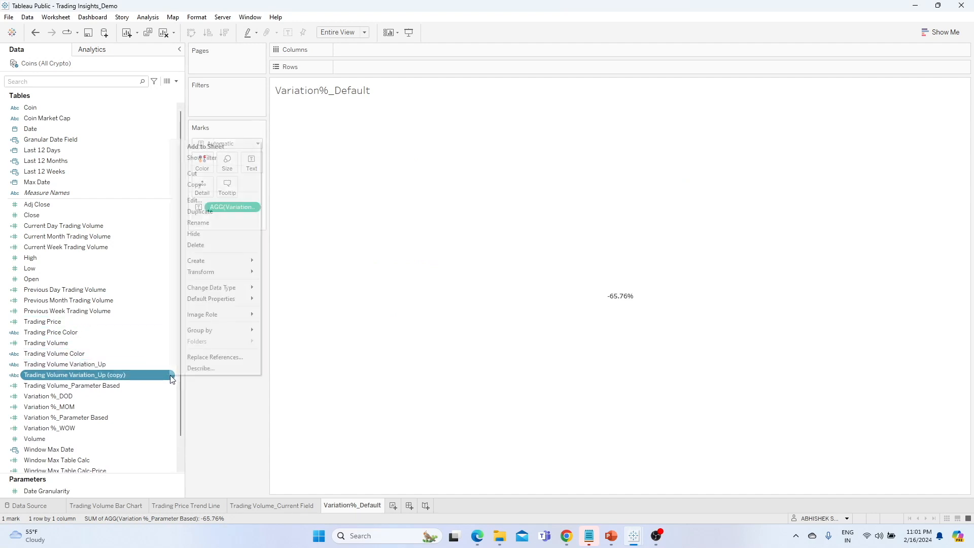
pyautogui.click(212, 201)
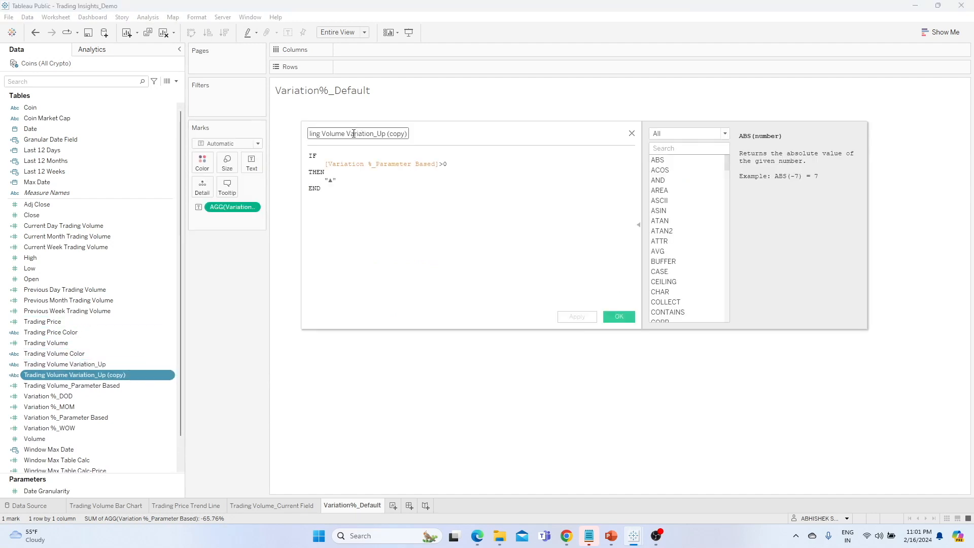
pyautogui.click(378, 133)
pyautogui.hotkey('shift', 'End')
pyautogui.write('Down')
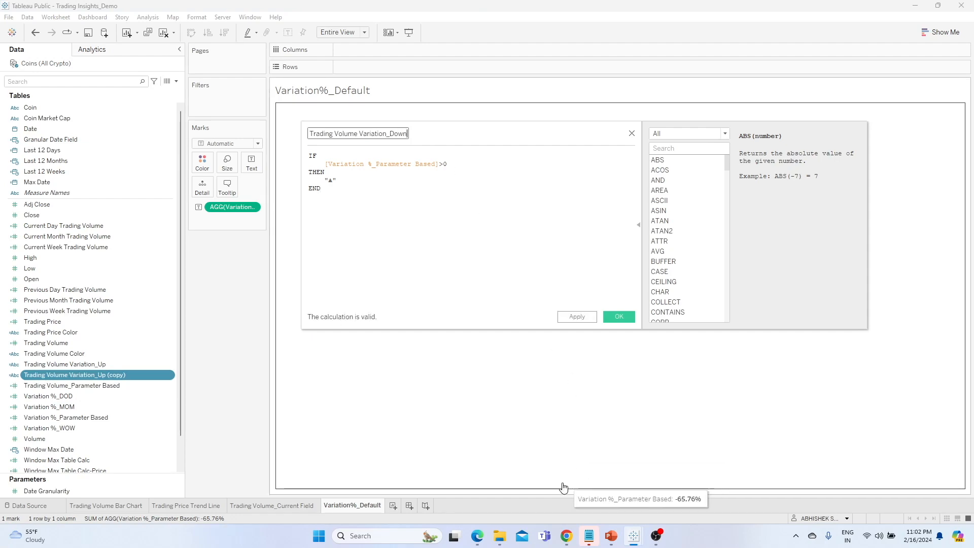
# - Copy the black down-pointing triangle from the Wikipedia page in the browser and replace the ▲ in Tableau's Trading Volume Variation_Down formula with it
pyautogui.click(566, 536)
pyautogui.scroll(-1, 414, 387)
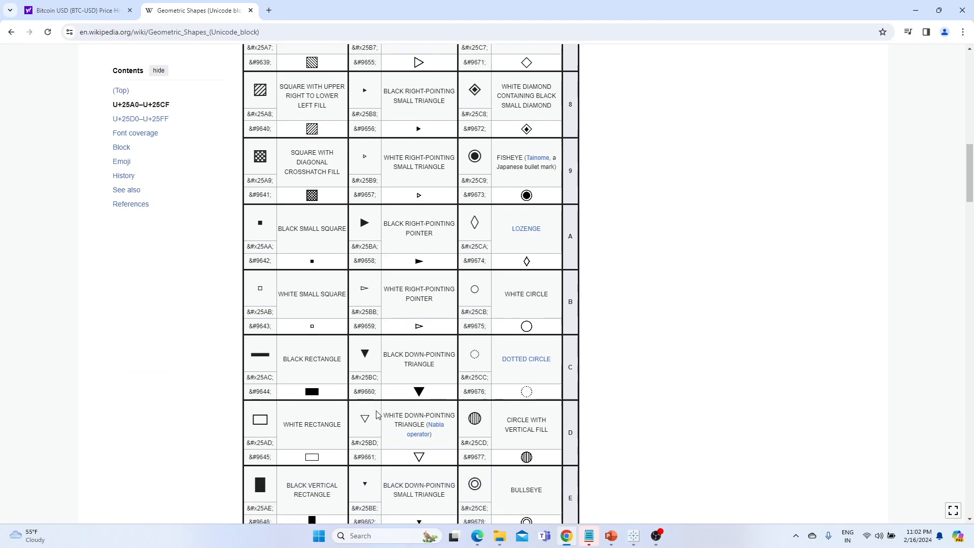
pyautogui.doubleClick(364, 354)
pyautogui.hotkey('ctrl', 'c')
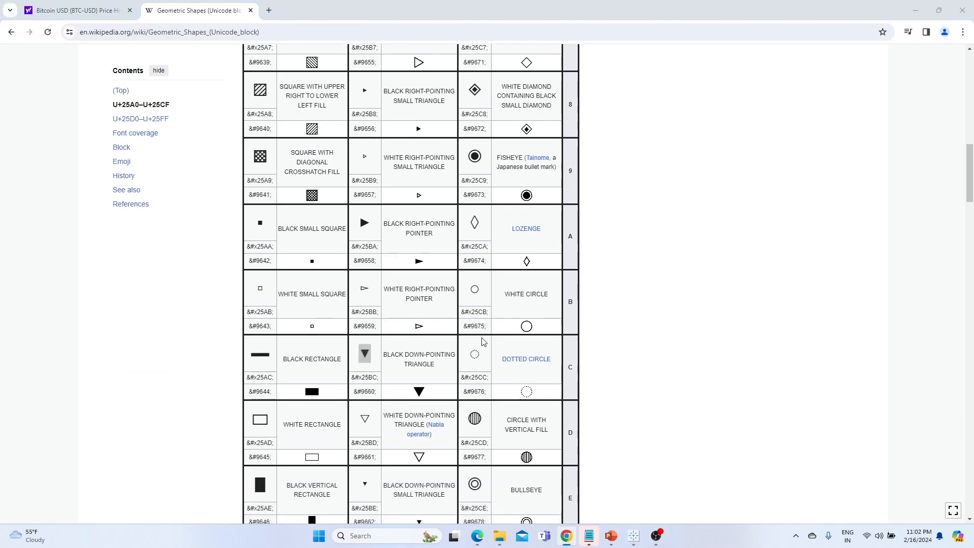
pyautogui.hotkey('alt', 'Tab')
pyautogui.doubleClick(332, 180)
pyautogui.hotkey('ctrl', 'v')
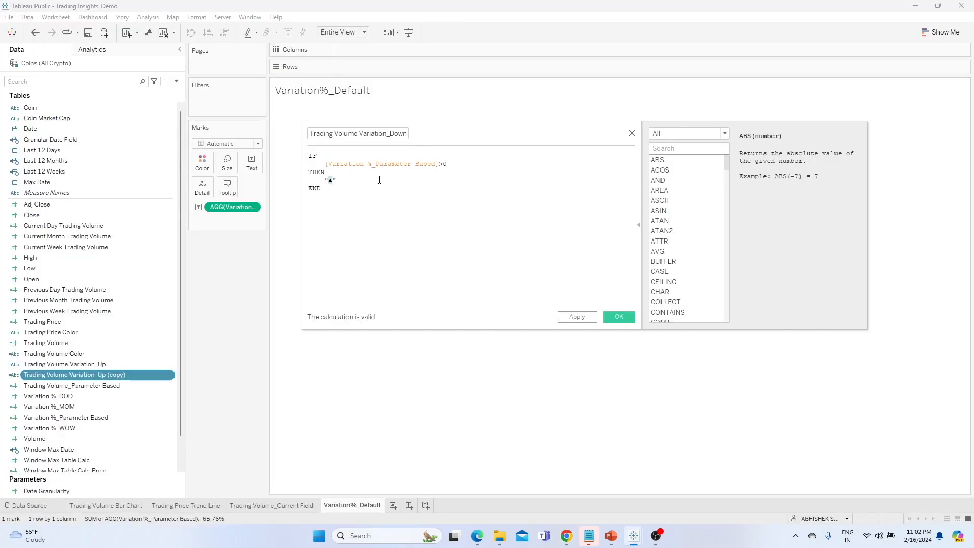
# - Change the formula's condition to [Variation %_Parameter Based]<0 and save the Trading Volume Variation_Down field
pyautogui.click(503, 161)
pyautogui.press('Left')
pyautogui.press('BackSpace')
pyautogui.write('<')
pyautogui.click(588, 319)
pyautogui.click(614, 318)
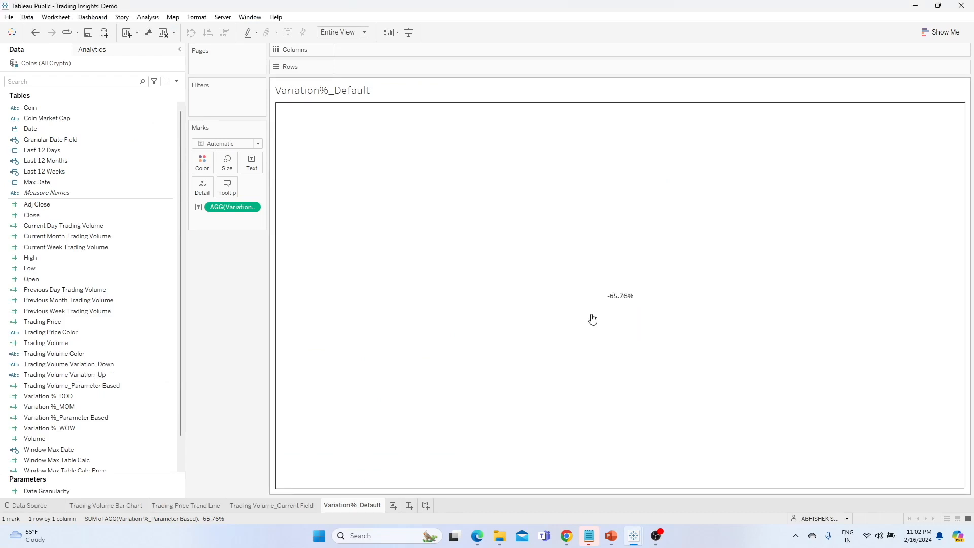
pyautogui.click(99, 375)
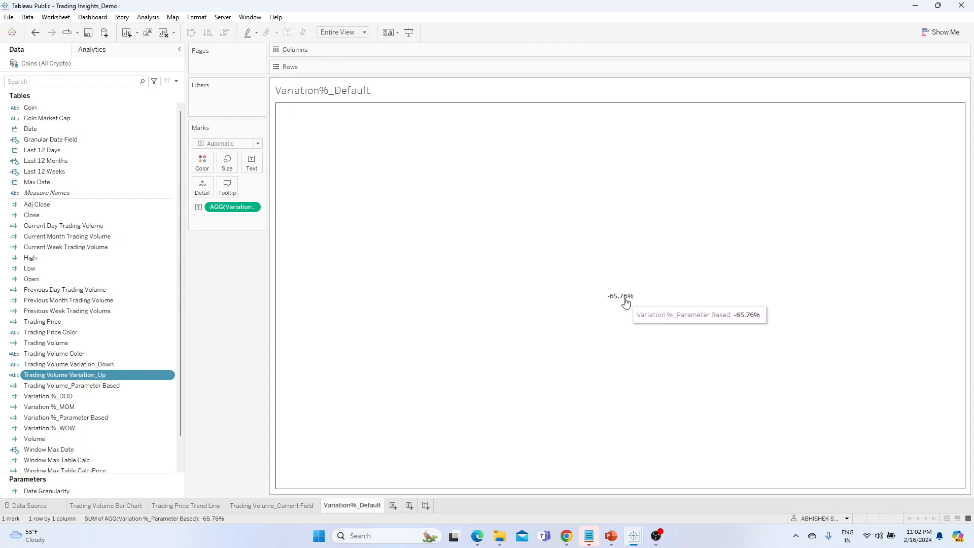
pyautogui.click(147, 363)
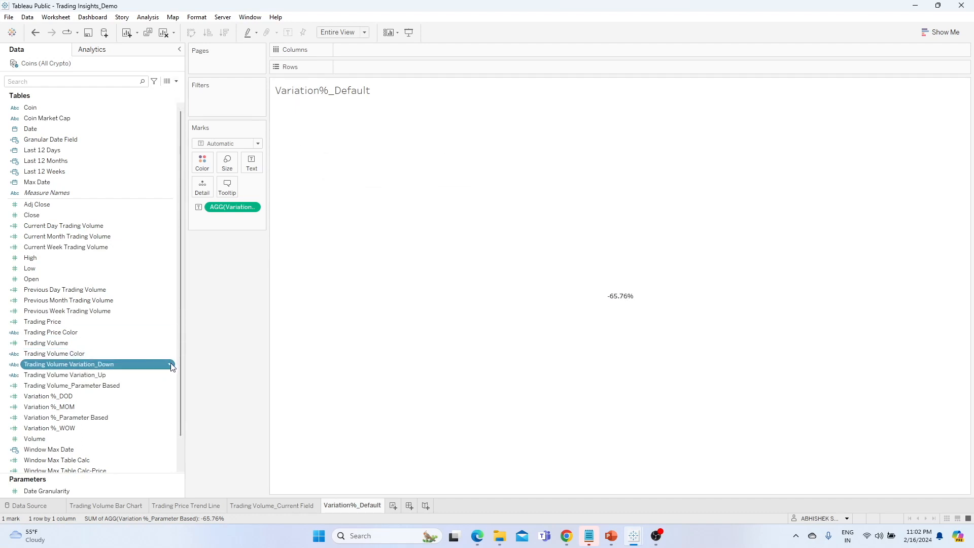
# - Create a new calculated field and name it Trading Volume_Positive
pyautogui.click(176, 81)
pyautogui.click(152, 90)
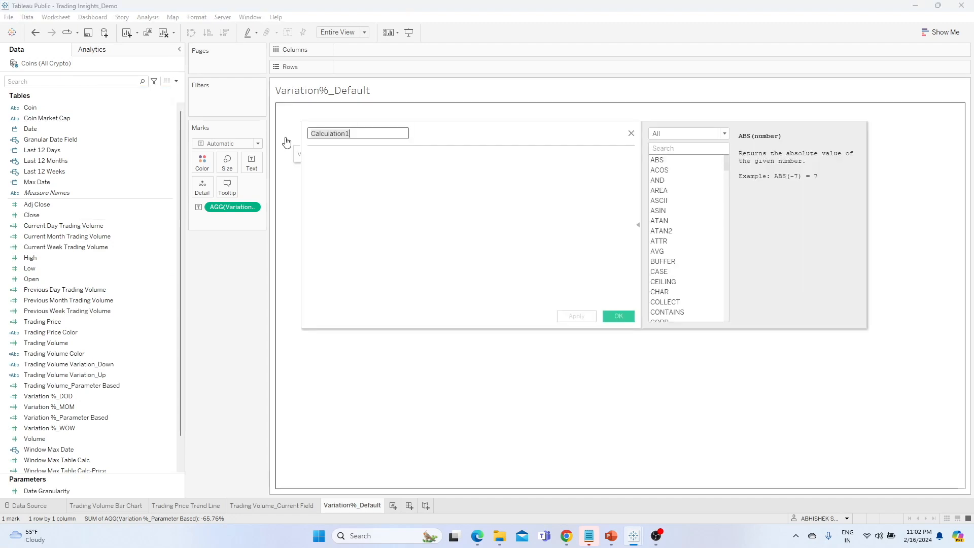
pyautogui.write('Trading ')
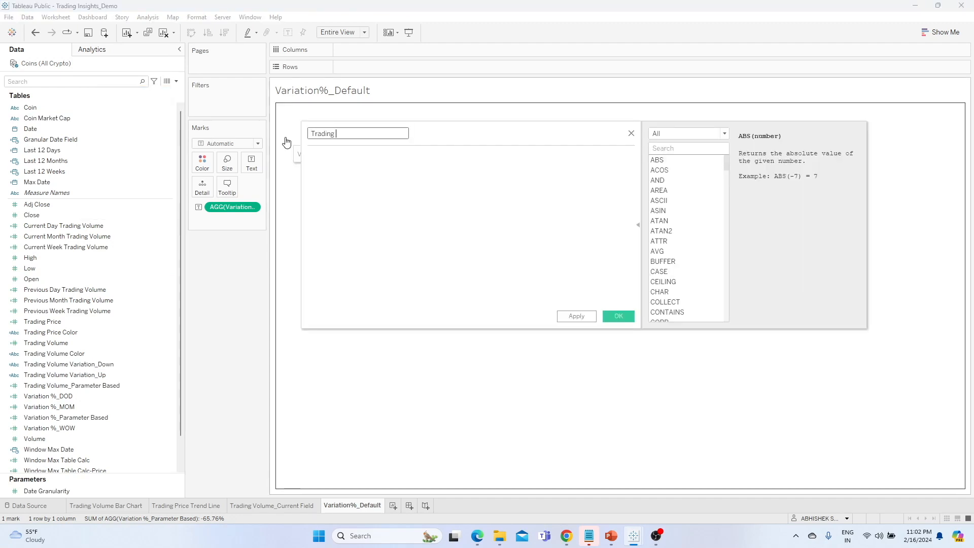
pyautogui.write('Volume')
pyautogui.write('_Posty')
pyautogui.write('tive')
# - Start the Trading Volume_Positive formula with the condition IF [Variation %_Parameter Based] > 0
pyautogui.click(333, 167)
pyautogui.write('IF')
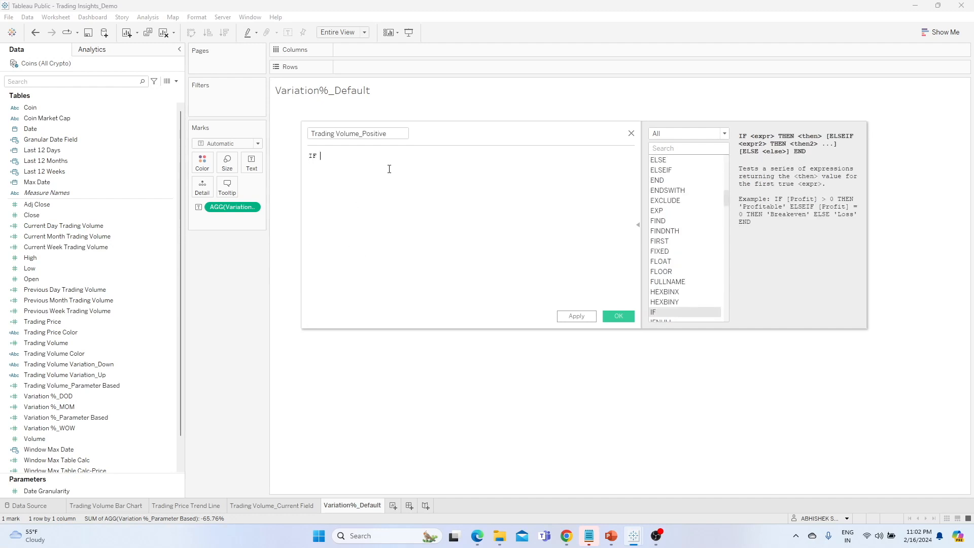
pyautogui.press('Return')
pyautogui.write('T')
pyautogui.press('BackSpace')
pyautogui.write('Variati')
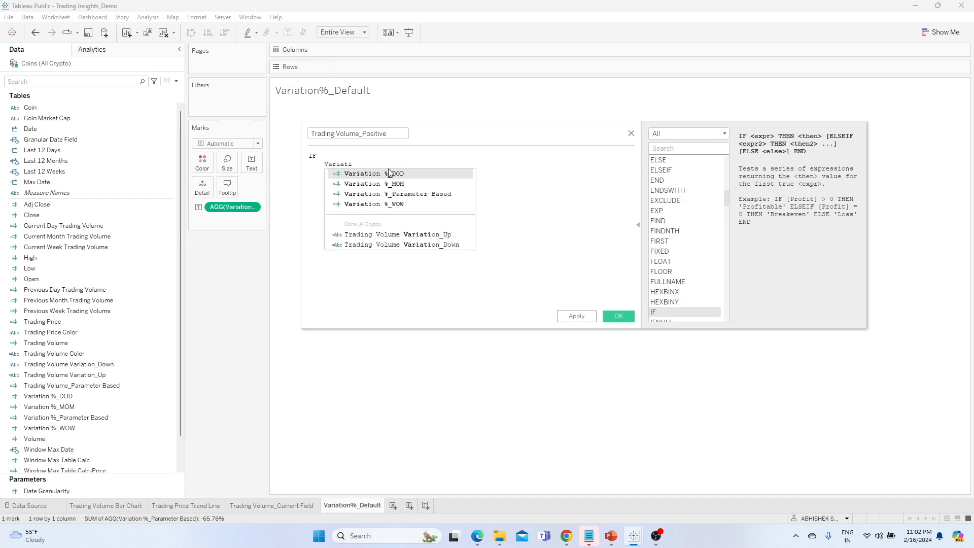
pyautogui.press('Down')
pyautogui.press('Down')
pyautogui.press('Return')
pyautogui.write('> 0 ')
# - Complete the formula with THEN [Variation %_Parameter Based] END and save the field
pyautogui.write('TH')
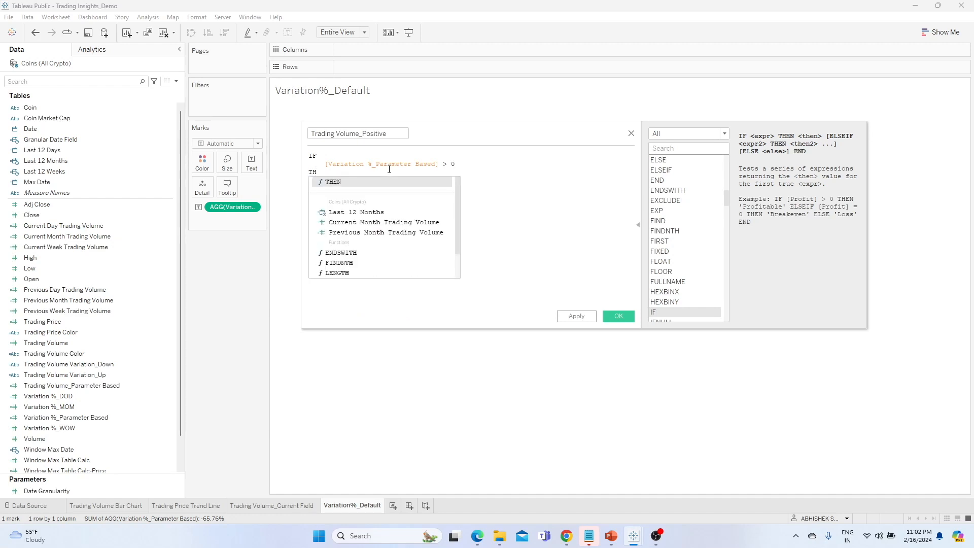
pyautogui.press('Return')
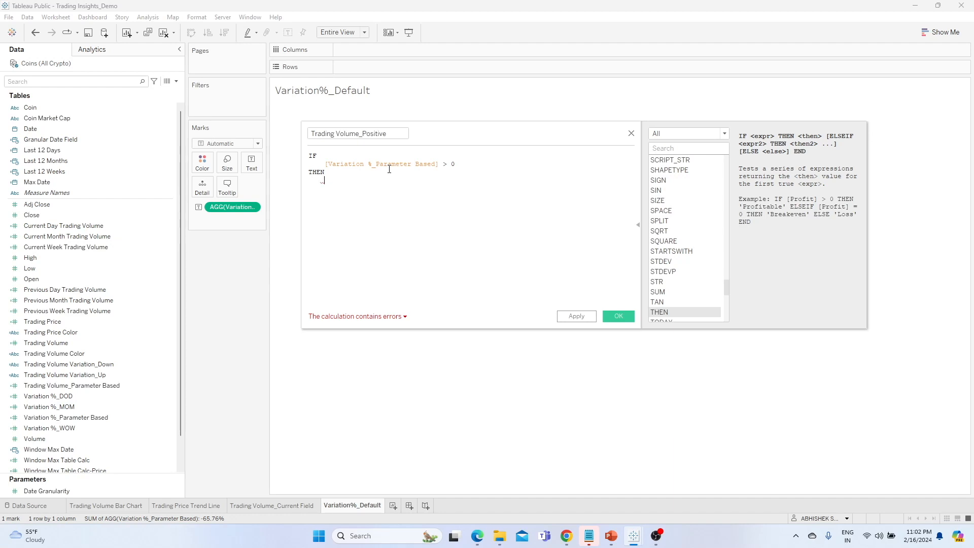
pyautogui.write('Vari')
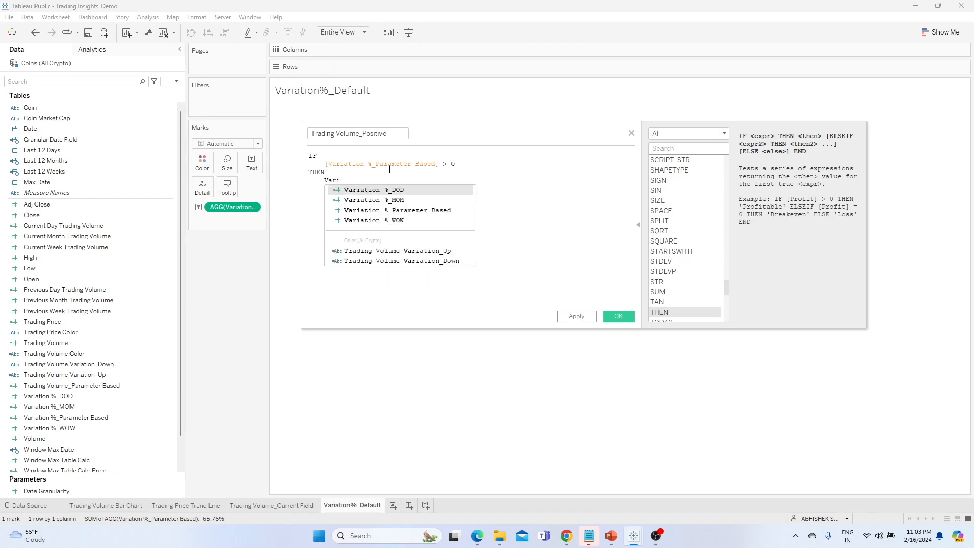
pyautogui.press('Down')
pyautogui.press('Down')
pyautogui.press('Return')
pyautogui.press('Return')
pyautogui.write('END')
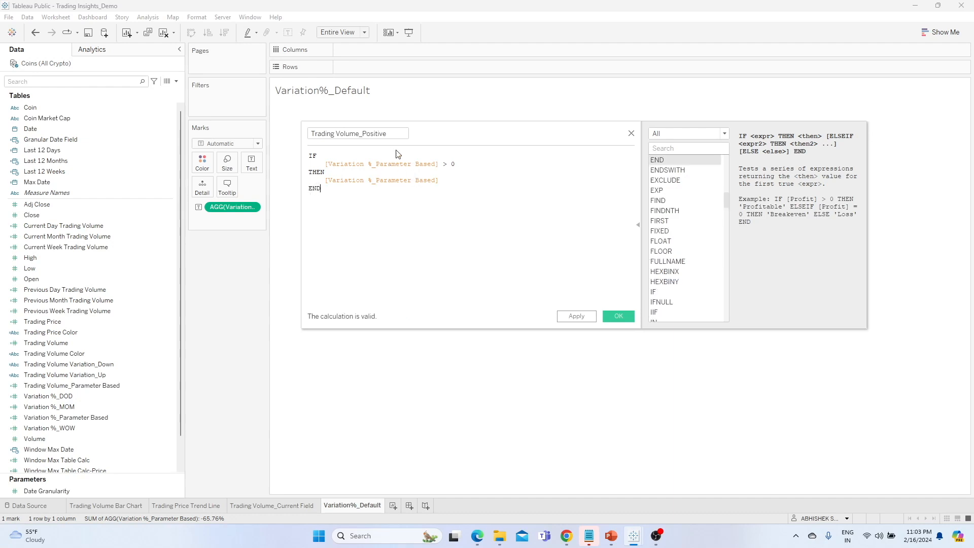
pyautogui.click(587, 316)
pyautogui.click(619, 317)
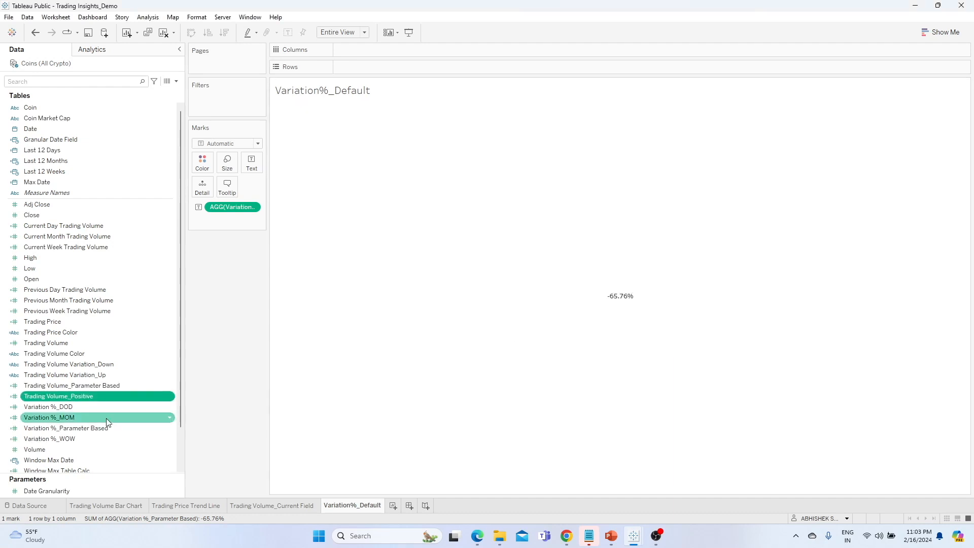
# - Edit the Trading Volume_Positive field, renaming it Trading Volume_Negative and changing its condition to [Variation %_Parameter Based] < 0
pyautogui.rightClick(171, 396)
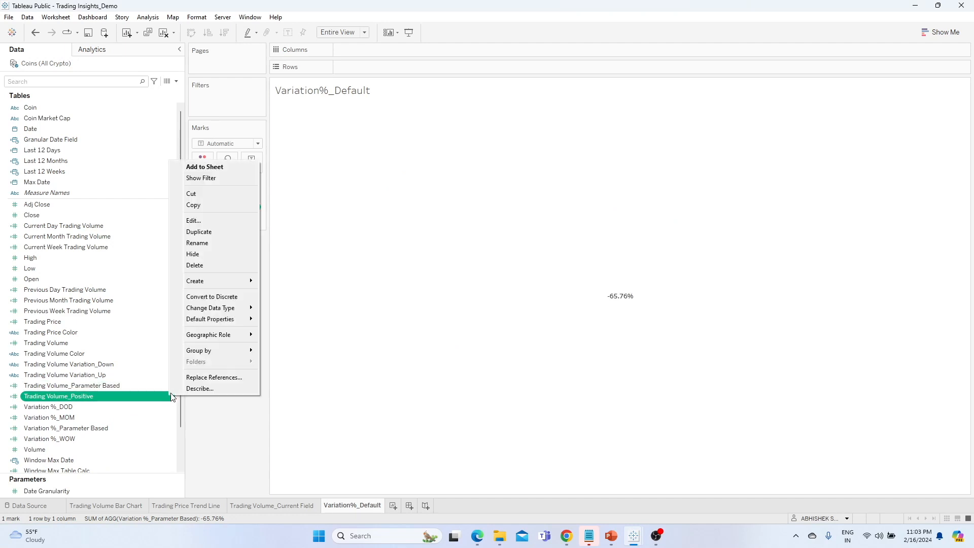
pyautogui.click(193, 220)
pyautogui.click(364, 134)
pyautogui.hotkey('shift', 'End')
pyautogui.write('Negati')
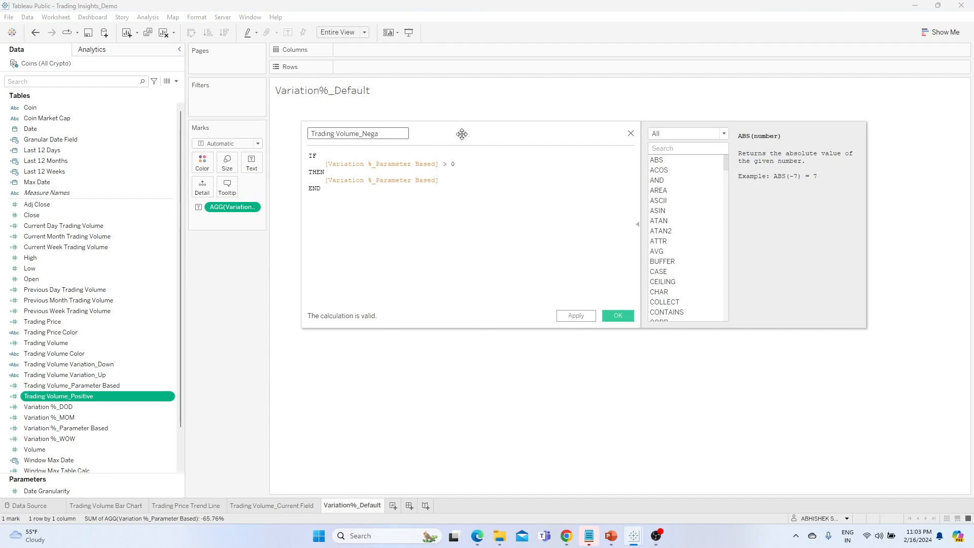
pyautogui.write('ve')
pyautogui.click(446, 164)
pyautogui.press('BackSpace')
pyautogui.write('<')
pyautogui.click(445, 182)
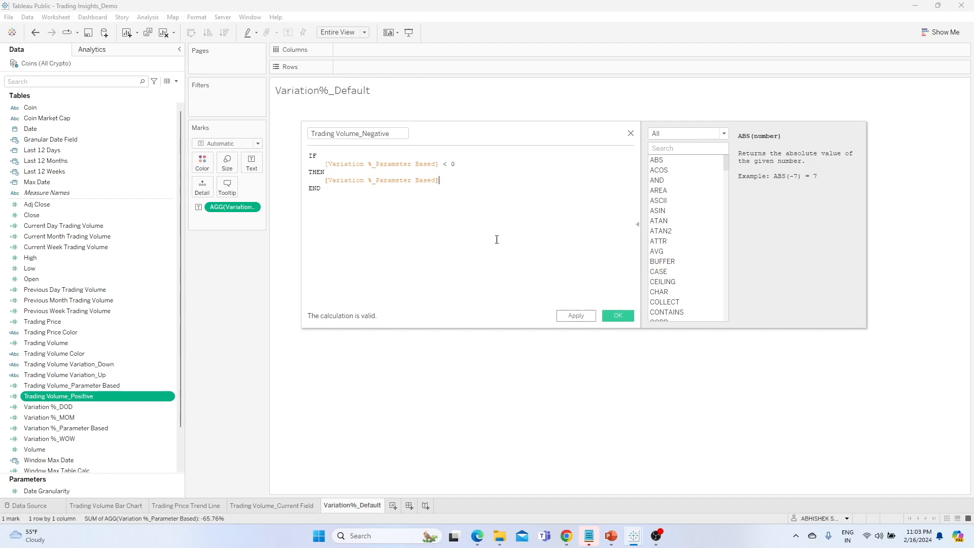
# - Insert Variation into the field's name so it reads Trading Volume Variation_Negative, and save the calculation
pyautogui.click(359, 133)
pyautogui.hotkey('shift', 'Left')
pyautogui.hotkey('shift', 'Left')
pyautogui.hotkey('shift', 'Left')
pyautogui.hotkey('shift', 'Left')
pyautogui.hotkey('shift', 'Left')
pyautogui.hotkey('shift', 'Left')
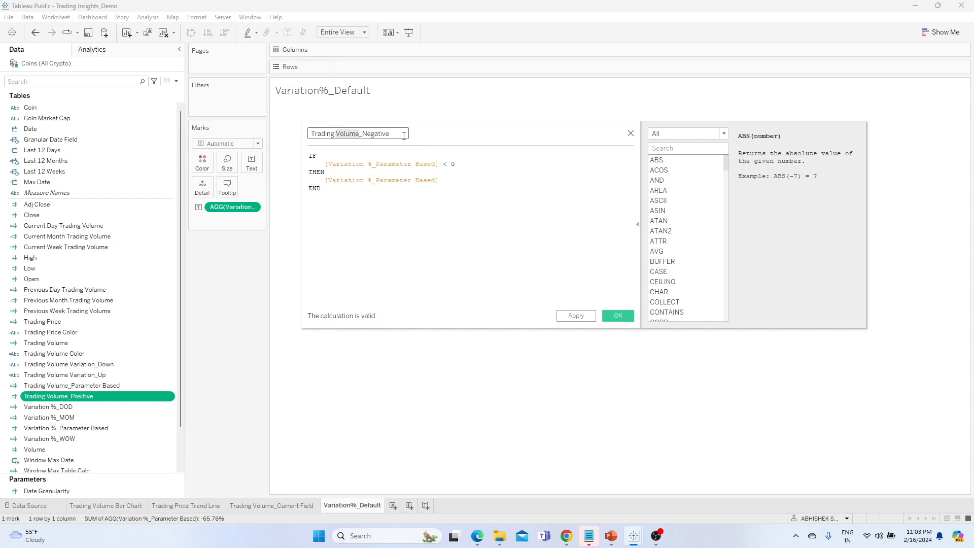
pyautogui.press('Left')
pyautogui.press('Right')
pyautogui.press('Right')
pyautogui.press('Right')
pyautogui.write('Variation')
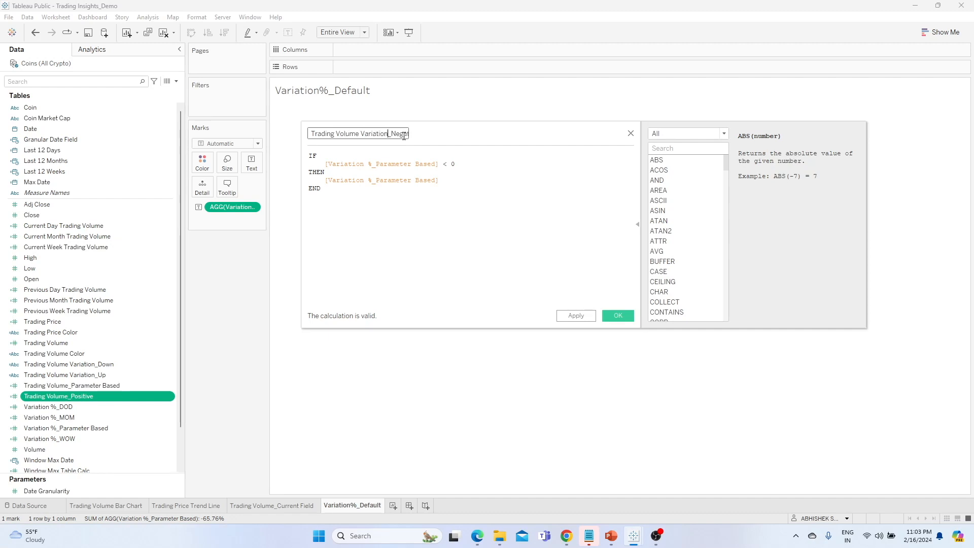
pyautogui.click(575, 316)
pyautogui.click(618, 315)
pyautogui.click(170, 375)
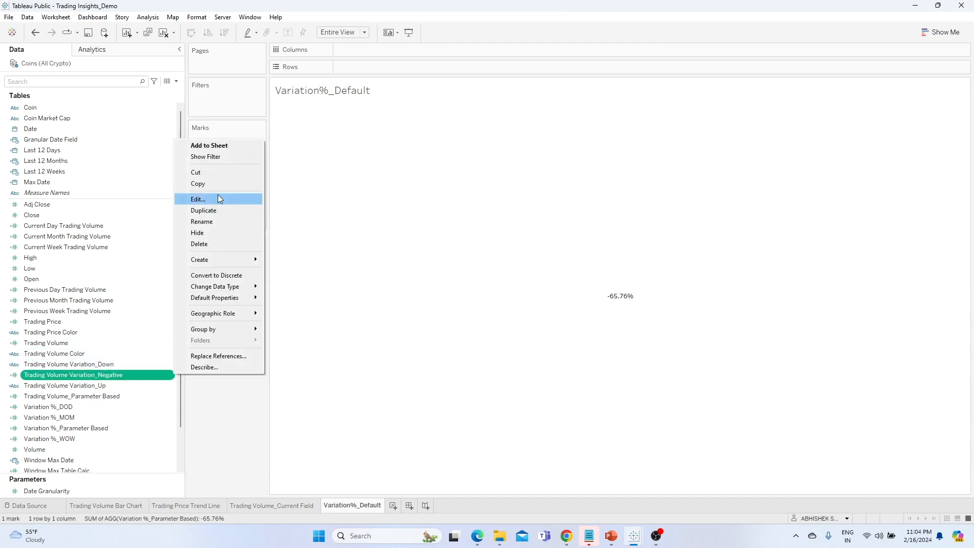
pyautogui.click(215, 199)
pyautogui.click(629, 133)
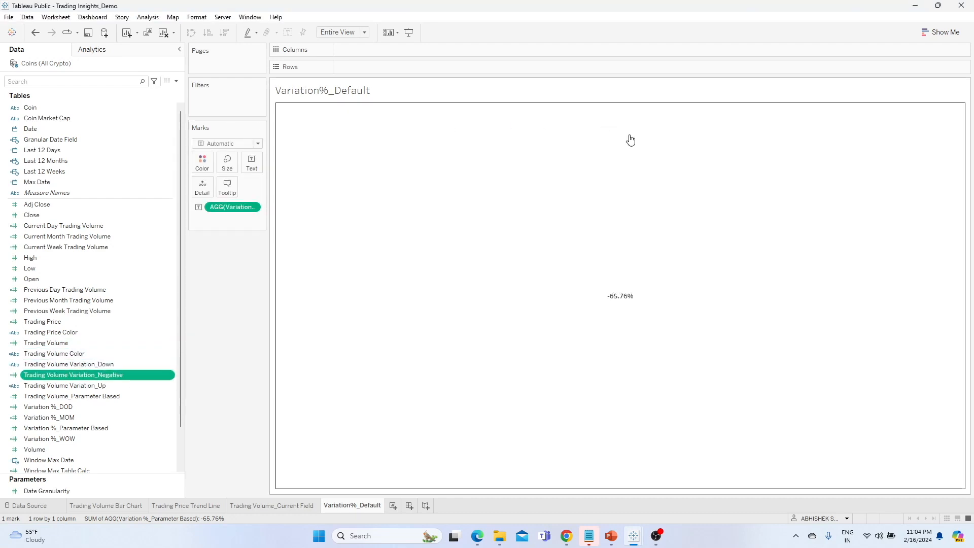
# - Duplicate the Trading Volume Variation_Negative field and rename the copy Trading Volume Variation_Positive in its calculation editor
pyautogui.click(173, 377)
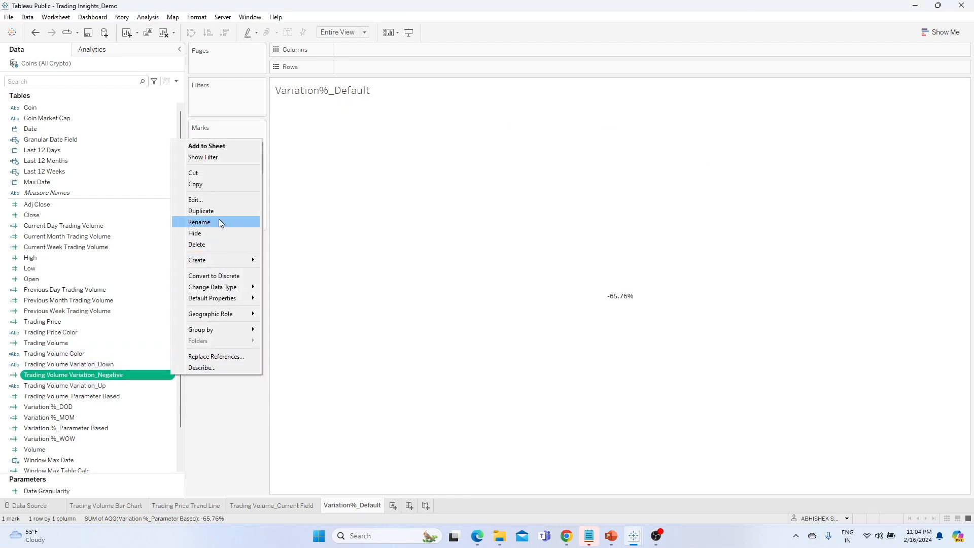
pyautogui.click(218, 219)
pyautogui.click(170, 386)
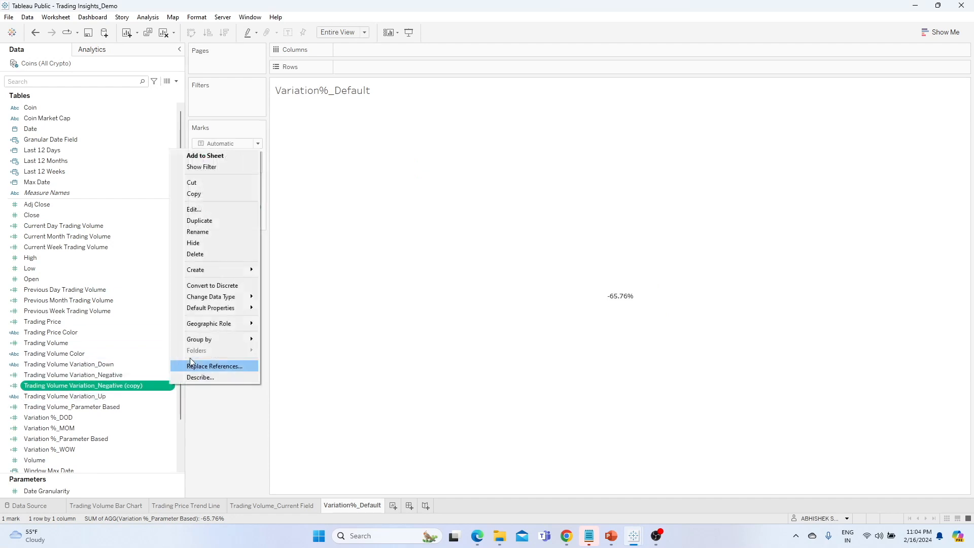
pyautogui.click(220, 211)
pyautogui.click(352, 133)
pyautogui.moveTo(358, 134); pyautogui.dragTo(407, 134)
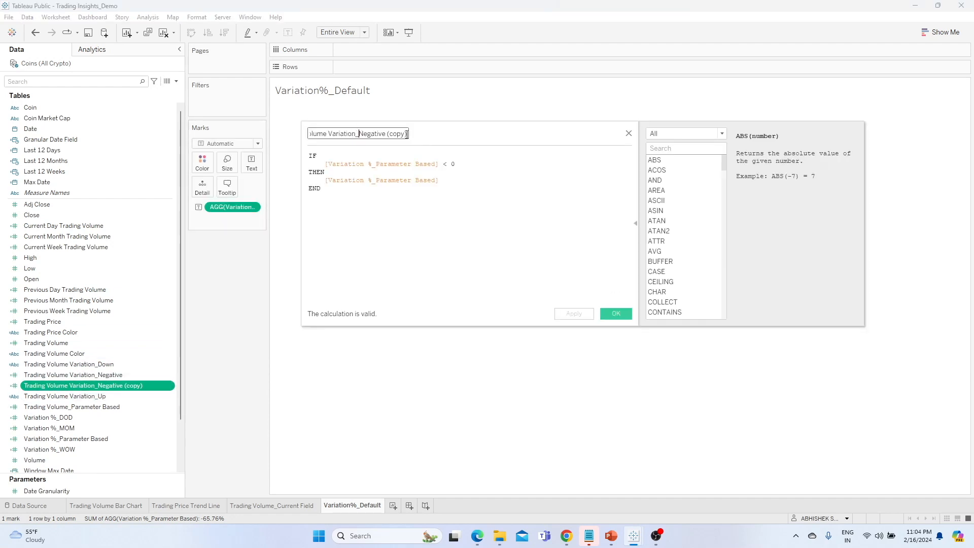
pyautogui.write('Positive')
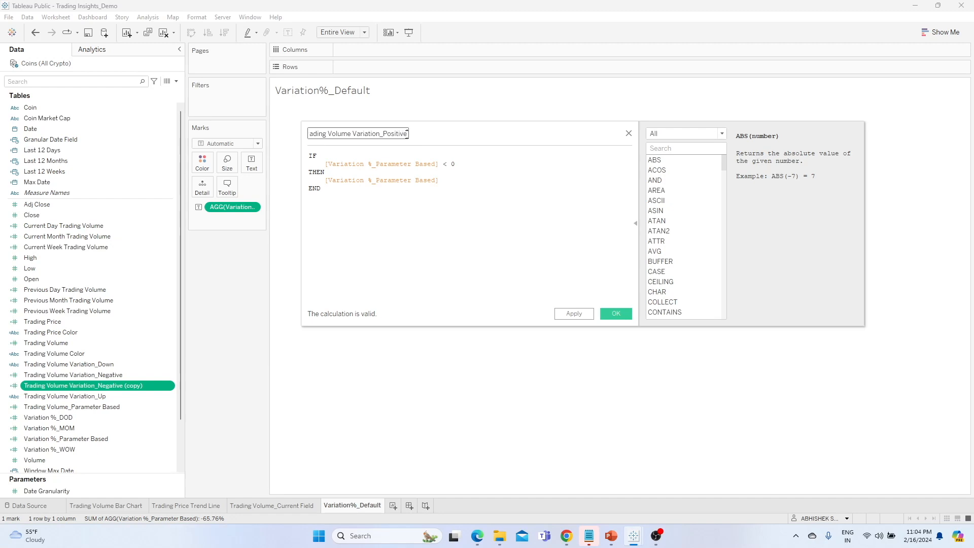
# - Change the copy's condition to [Variation %_Parameter Based] > 0 and save the field
pyautogui.click(448, 163)
pyautogui.press('BackSpace')
pyautogui.write('>')
pyautogui.click(571, 313)
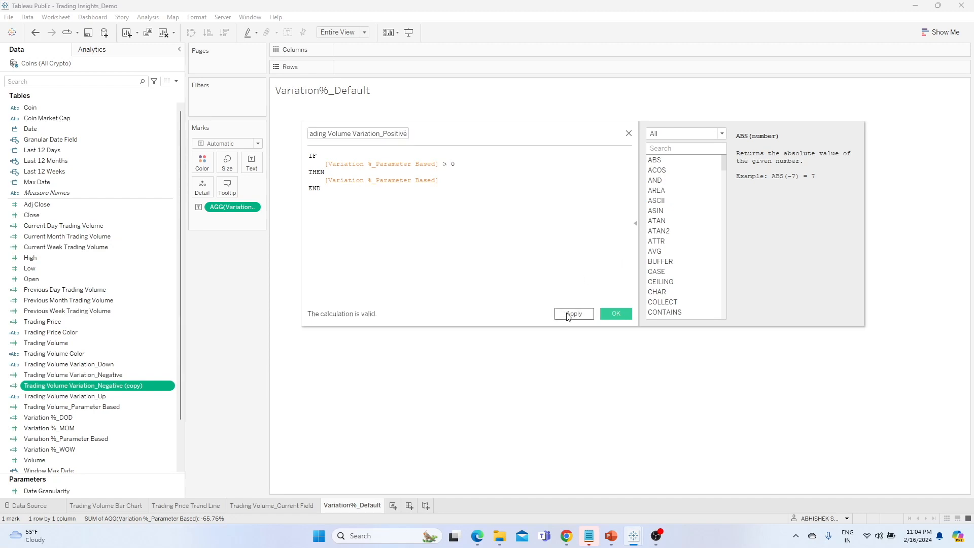
pyautogui.click(613, 313)
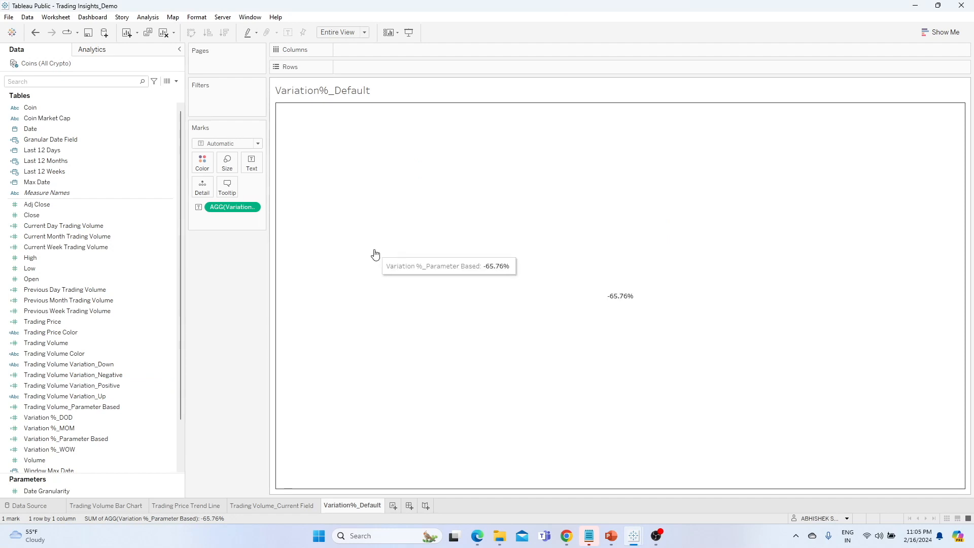
# - Search the fields for "volume" and replace the sheet's text label with Trading Volume Variation_Negative and Trading Volume Variation_Positive
pyautogui.click(69, 82)
pyautogui.write('volume')
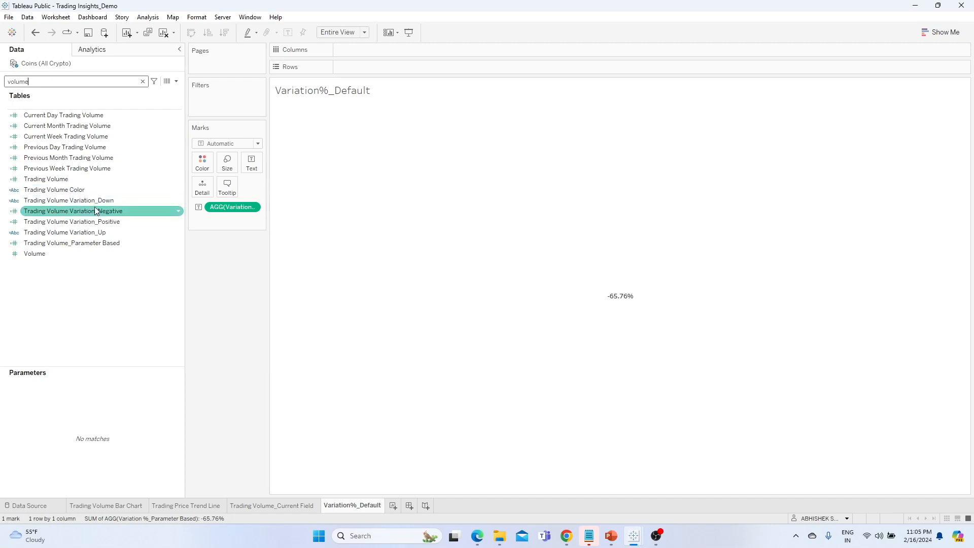
pyautogui.click(67, 214)
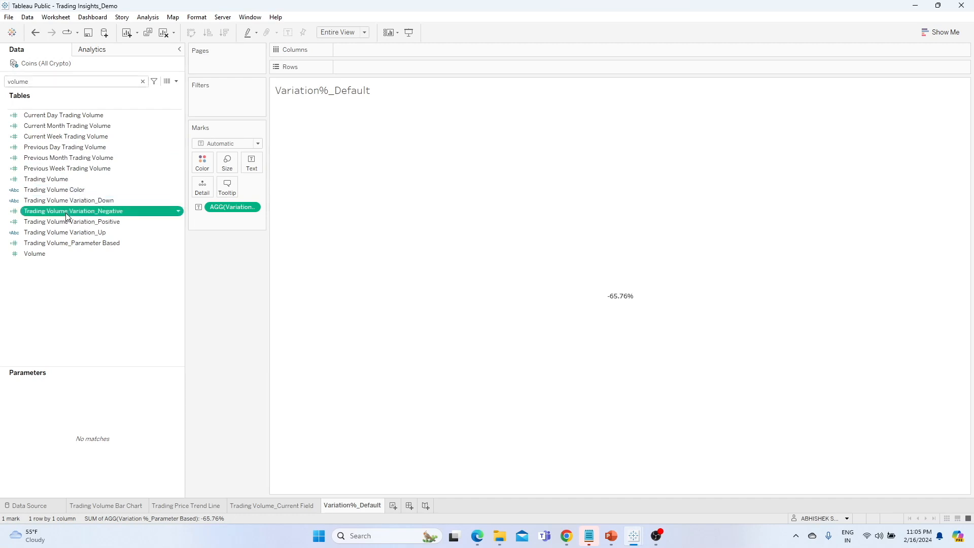
pyautogui.moveTo(72, 212); pyautogui.dragTo(257, 159)
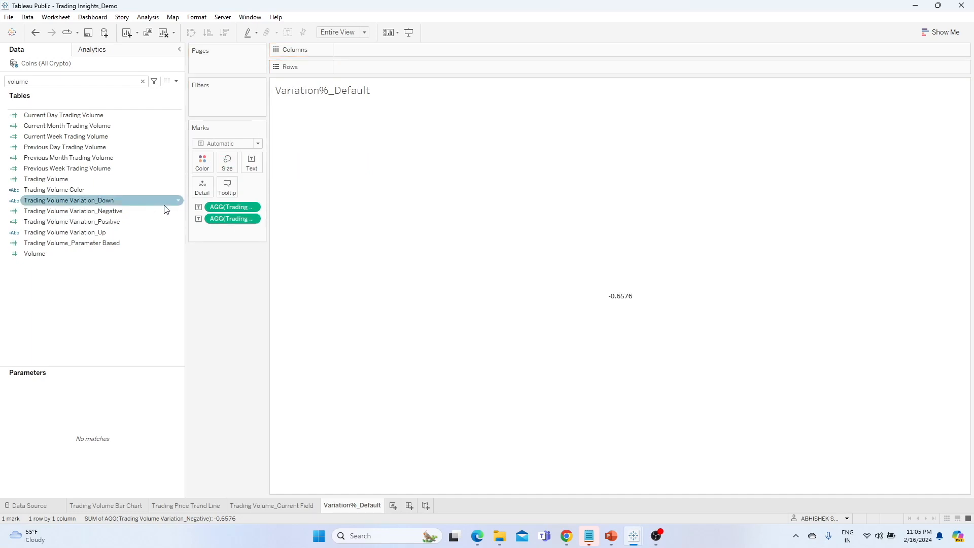
# - Set the default number format of Trading Volume Variation_Negative to Percentage
pyautogui.rightClick(180, 211)
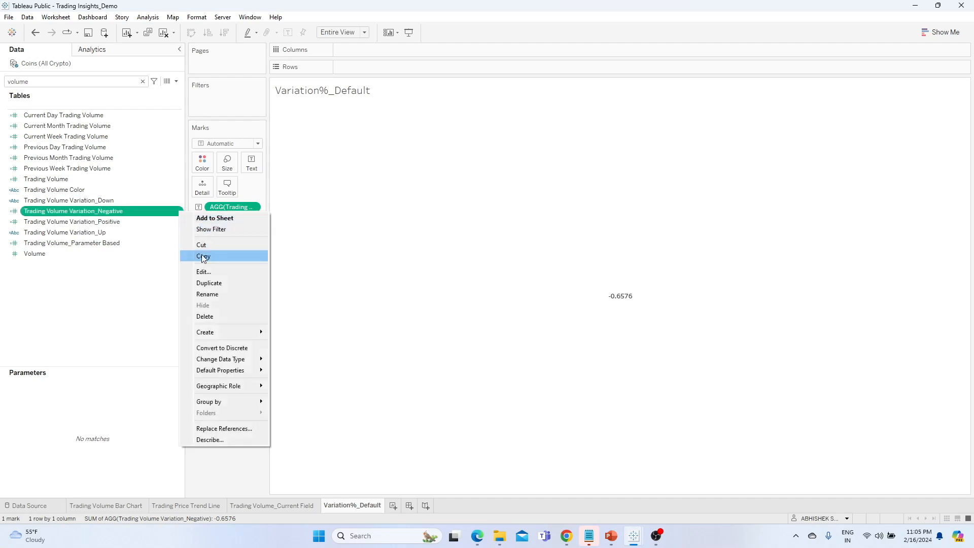
pyautogui.moveTo(253, 372)
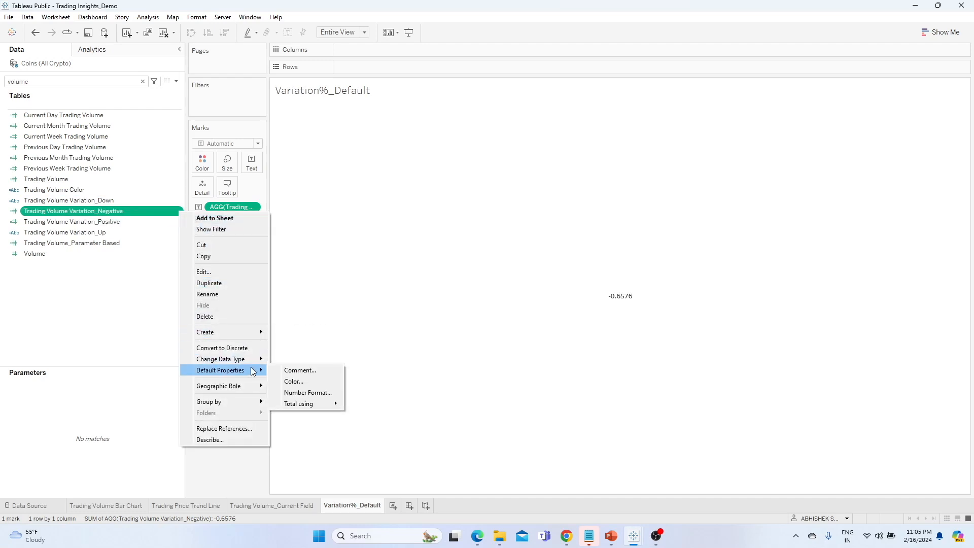
pyautogui.click(292, 392)
pyautogui.click(394, 246)
pyautogui.click(536, 333)
# - Set the default number format of Trading Volume Variation_Positive to Percentage with 2 decimal places
pyautogui.rightClick(161, 222)
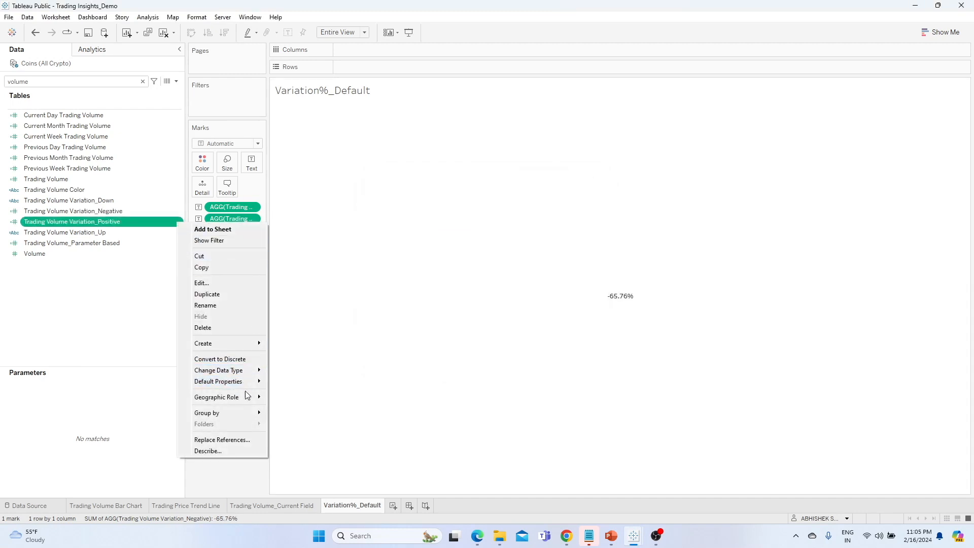
pyautogui.moveTo(254, 381)
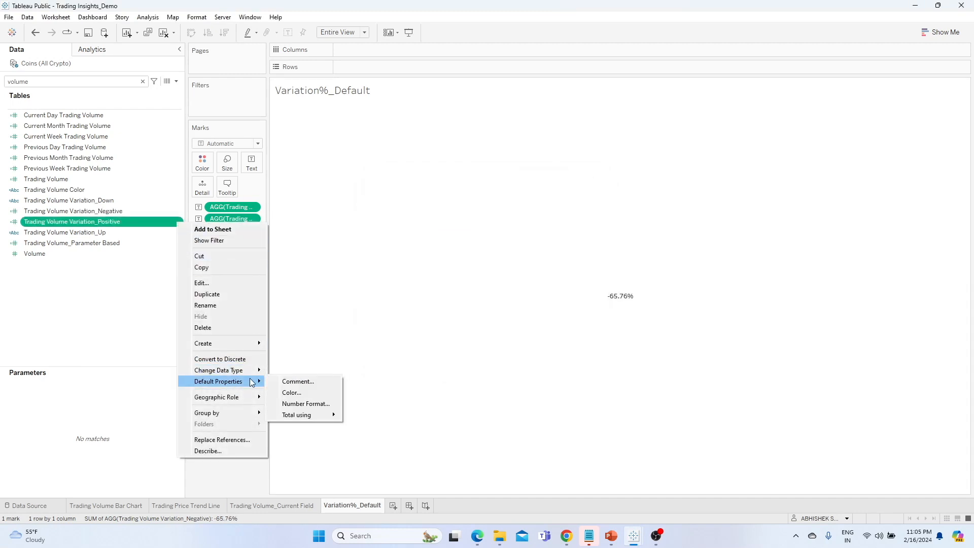
pyautogui.click(297, 404)
pyautogui.click(401, 246)
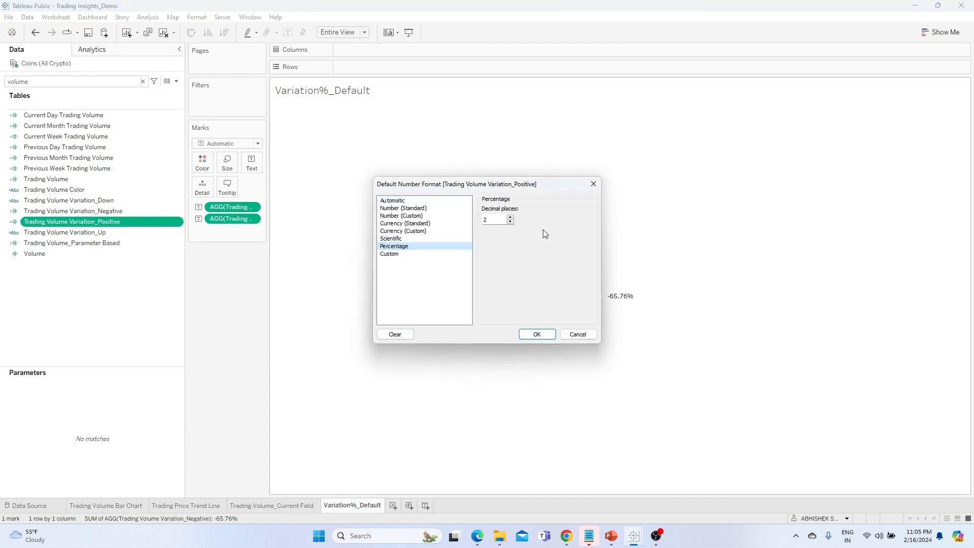
pyautogui.click(537, 334)
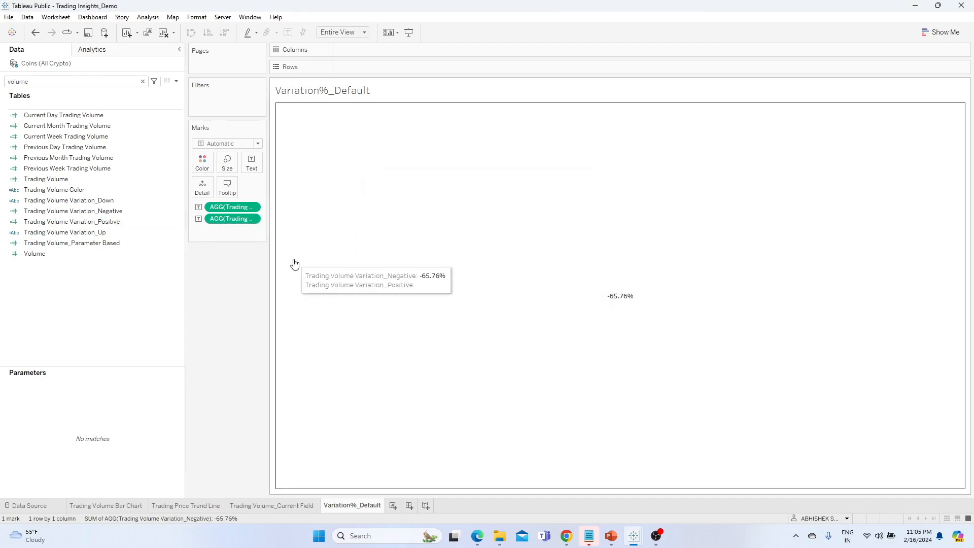
# - Edit the text label so the Negative and Positive variation fields sit on one line
pyautogui.click(255, 167)
pyautogui.click(337, 186)
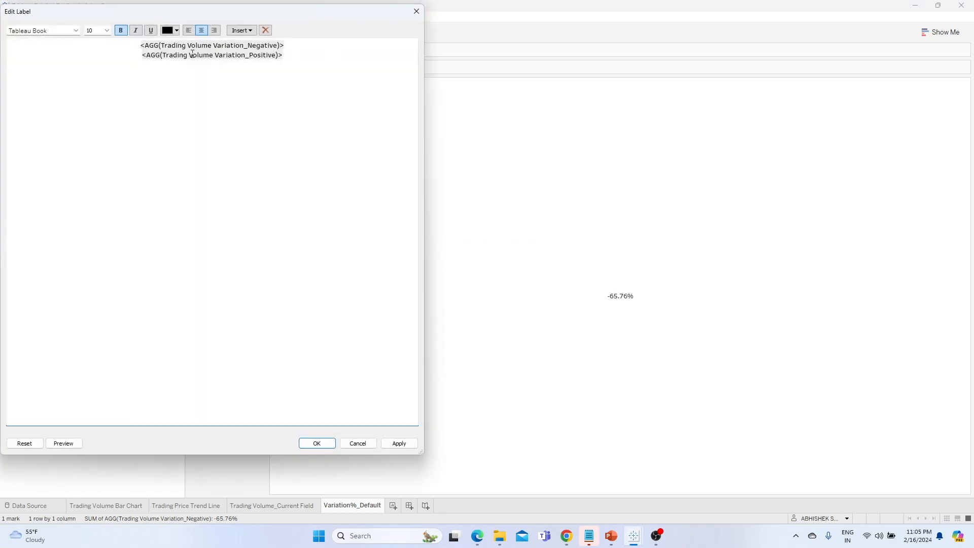
pyautogui.press('BackSpace')
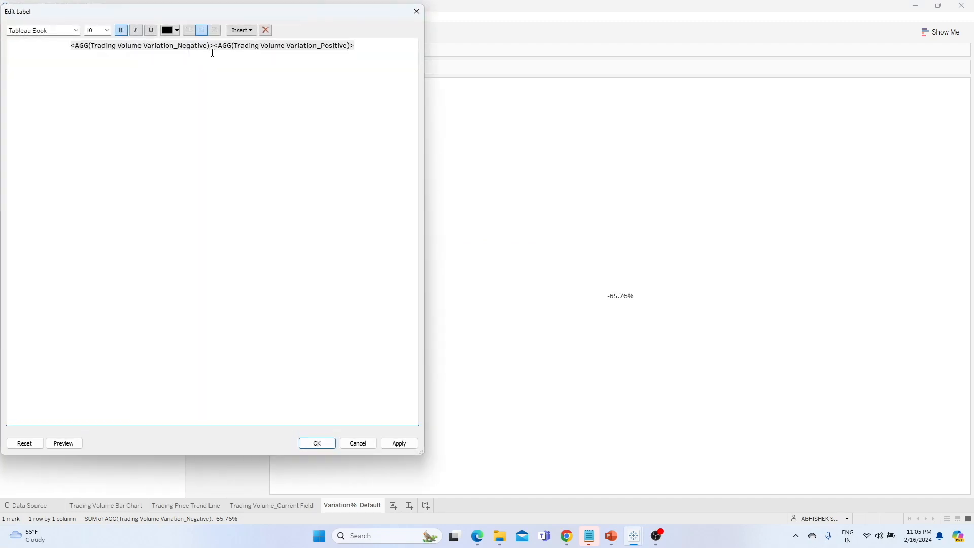
# - Color the Trading Volume Variation_Negative field red in the text label
pyautogui.hotkey('ctrl', 'a')
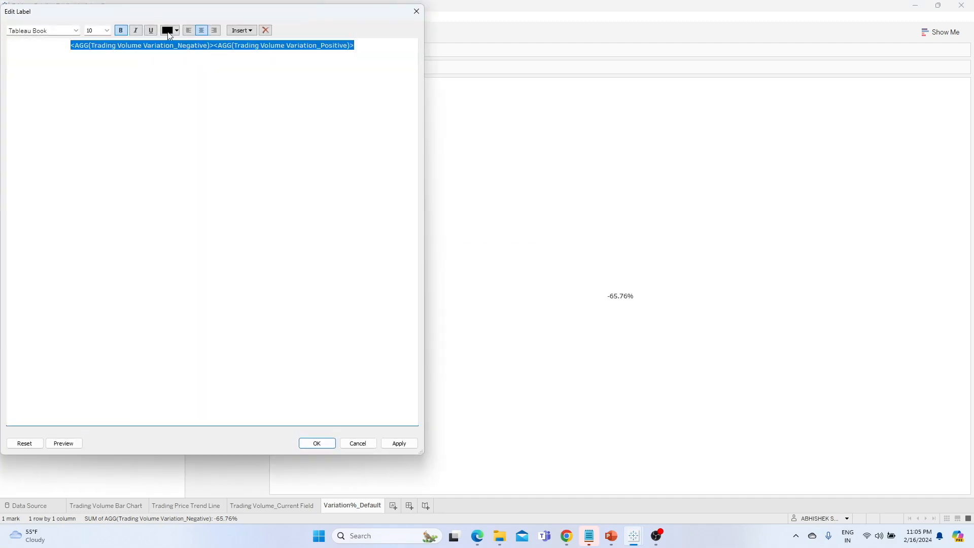
pyautogui.click(182, 53)
pyautogui.press('Left')
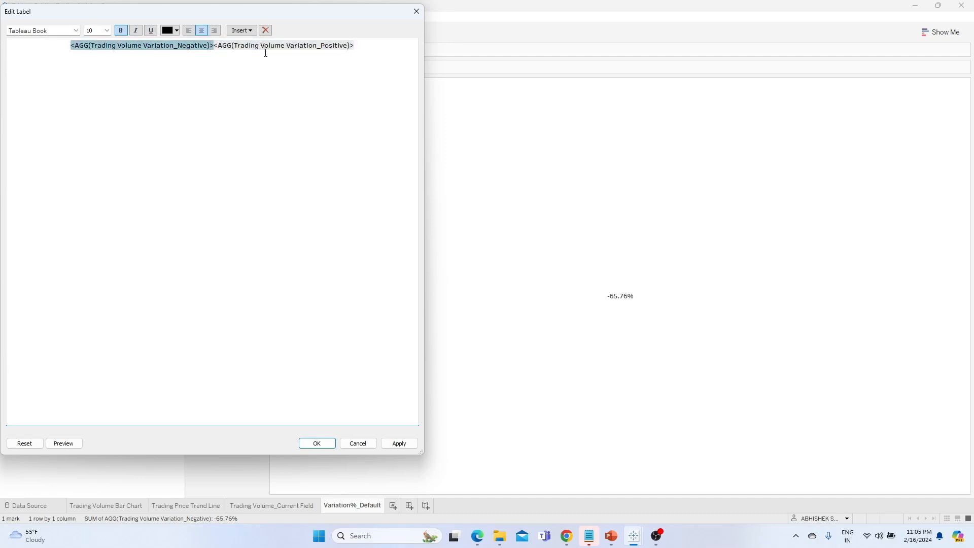
pyautogui.press('Right')
pyautogui.press('Left')
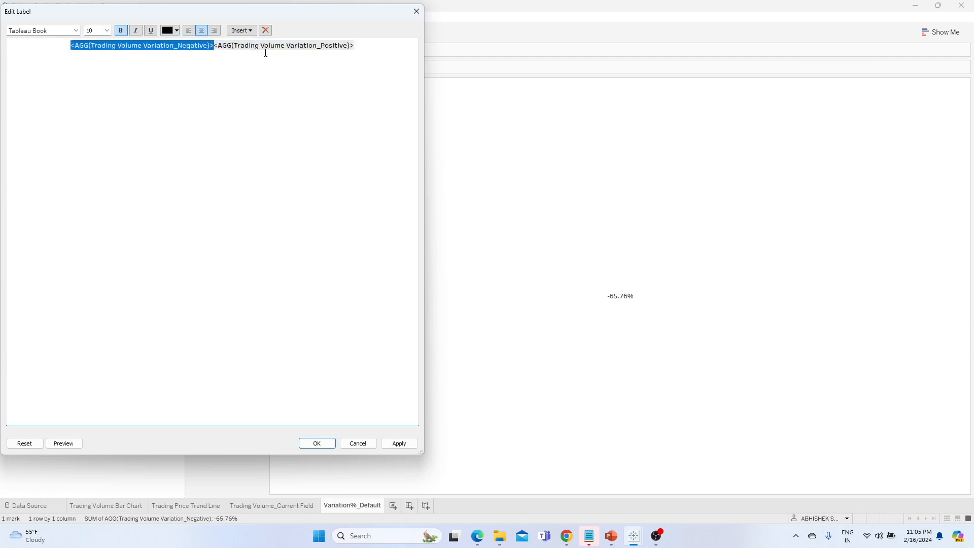
pyautogui.click(176, 31)
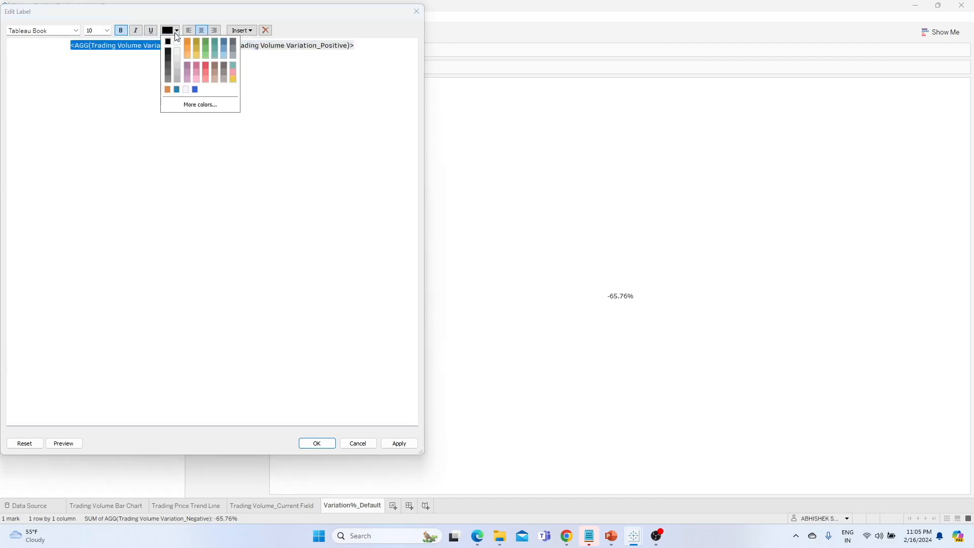
pyautogui.click(208, 66)
pyautogui.click(225, 50)
pyautogui.click(216, 44)
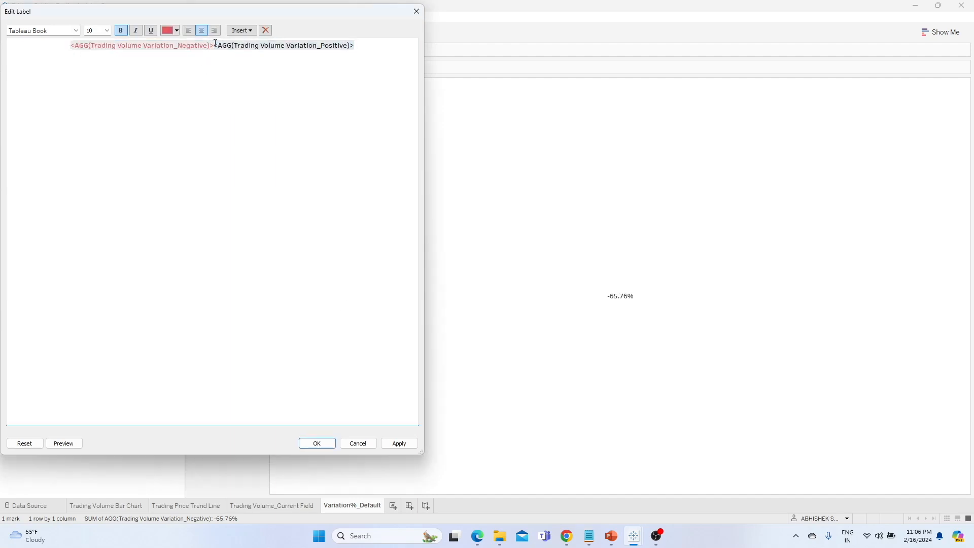
# - Color the Trading Volume Variation_Positive field teal in the label and apply the label changes
pyautogui.click(254, 46)
pyautogui.click(177, 30)
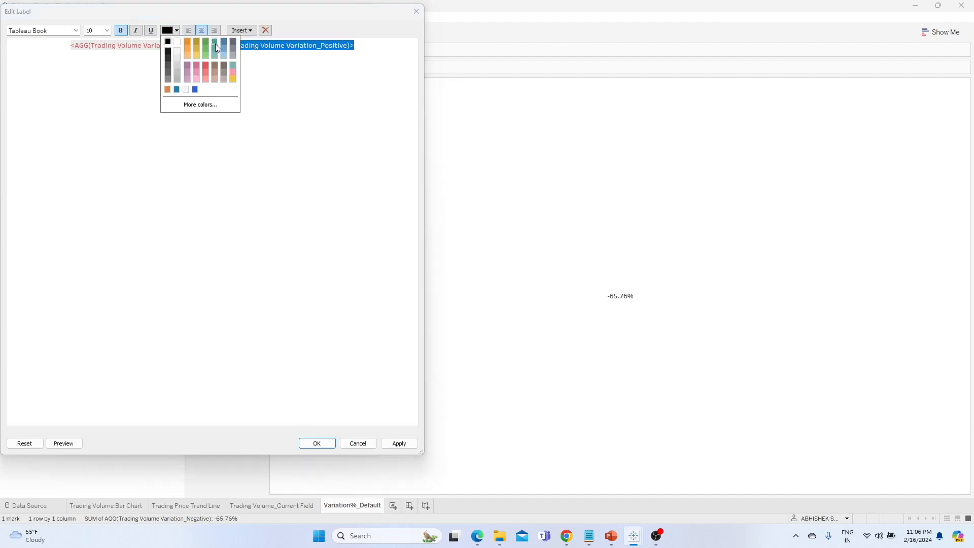
pyautogui.click(215, 43)
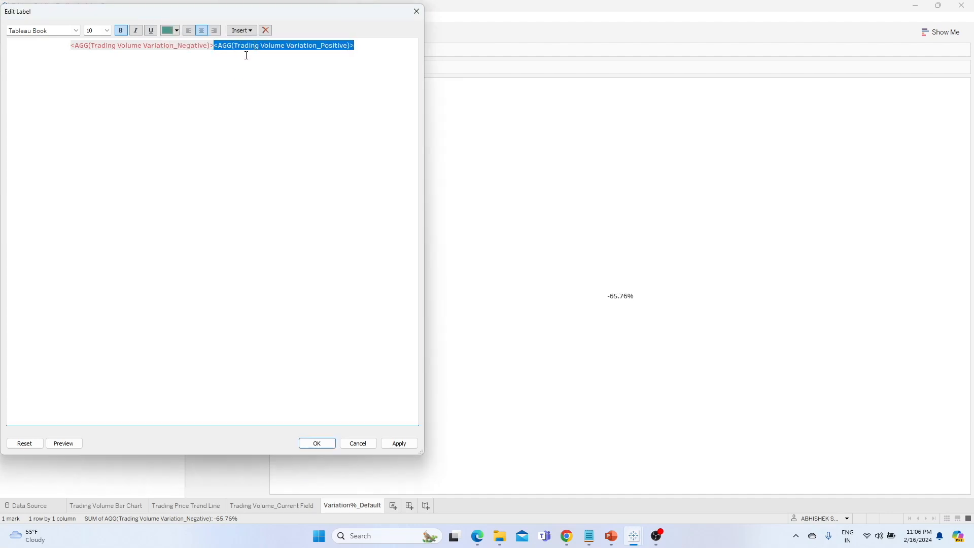
pyautogui.hotkey('ctrl', 'a')
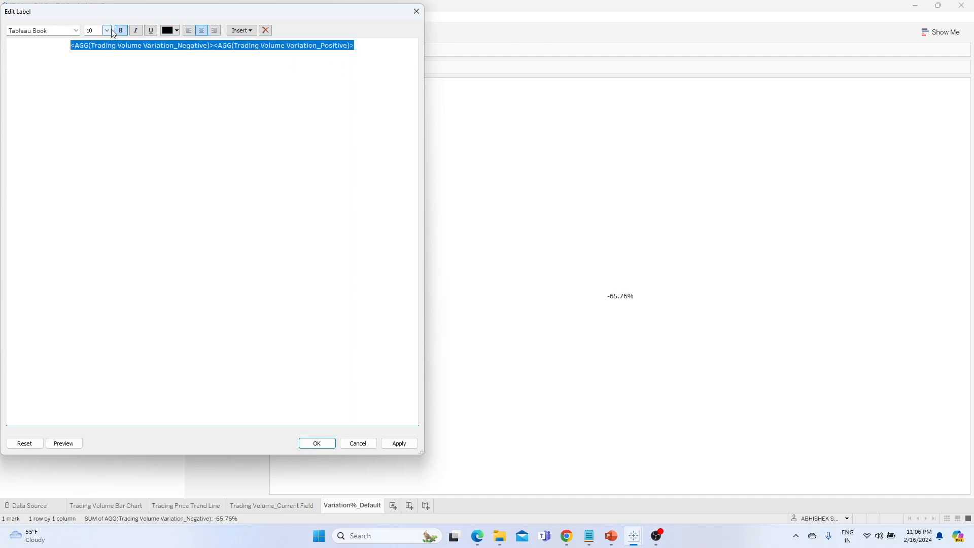
pyautogui.click(398, 443)
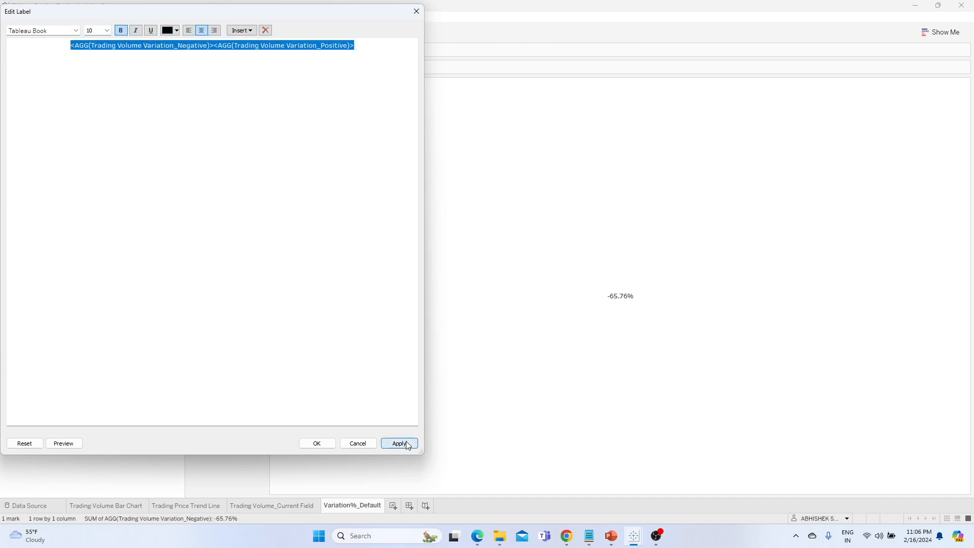
pyautogui.click(317, 443)
# - Add the Trading Volume Variation_Up and Trading Volume Variation_Down fields to the sheet's text label
pyautogui.click(96, 233)
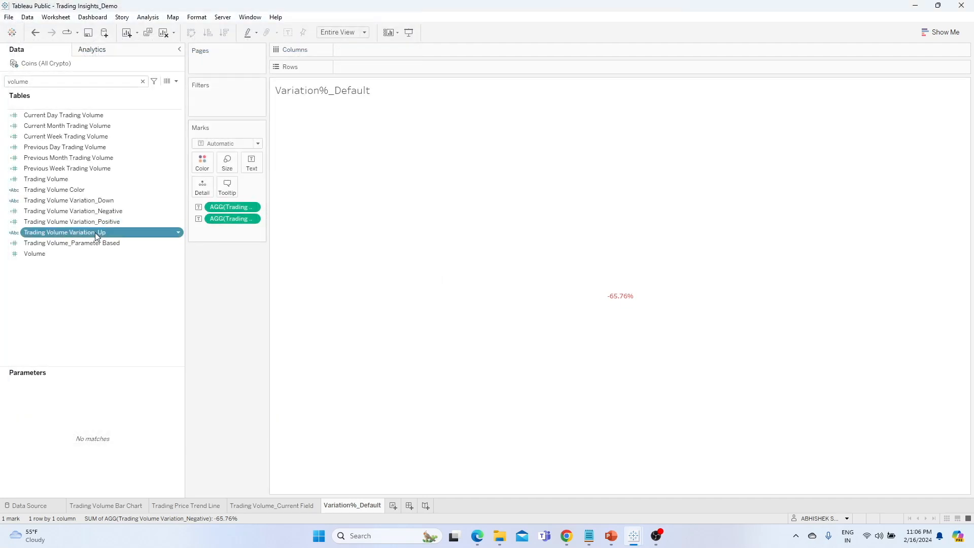
pyautogui.keyDown('ctrl'); pyautogui.click(97, 201); pyautogui.keyUp('ctrl')
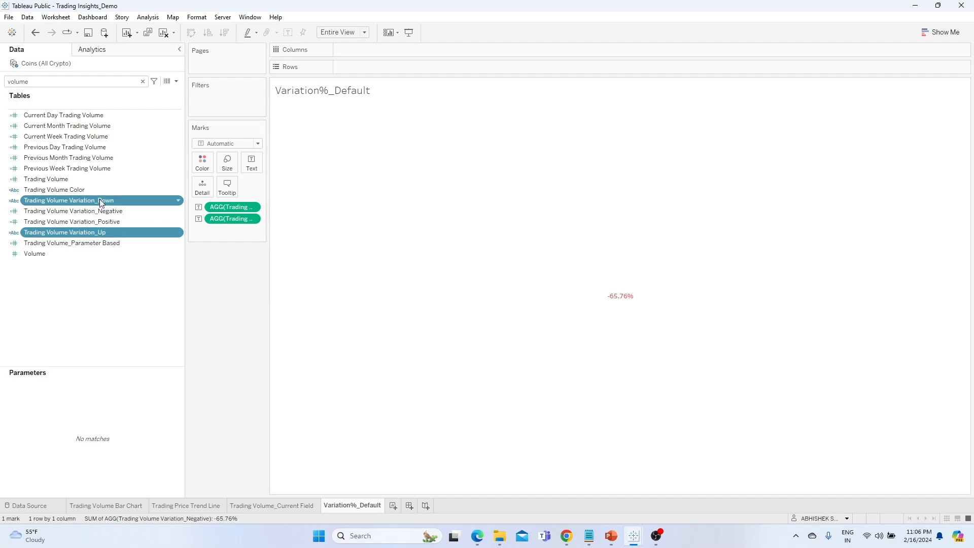
pyautogui.moveTo(102, 203); pyautogui.dragTo(251, 164)
# - Edit the text label so the Down and Up fields follow the Negative and Positive fields on one line
pyautogui.click(254, 164)
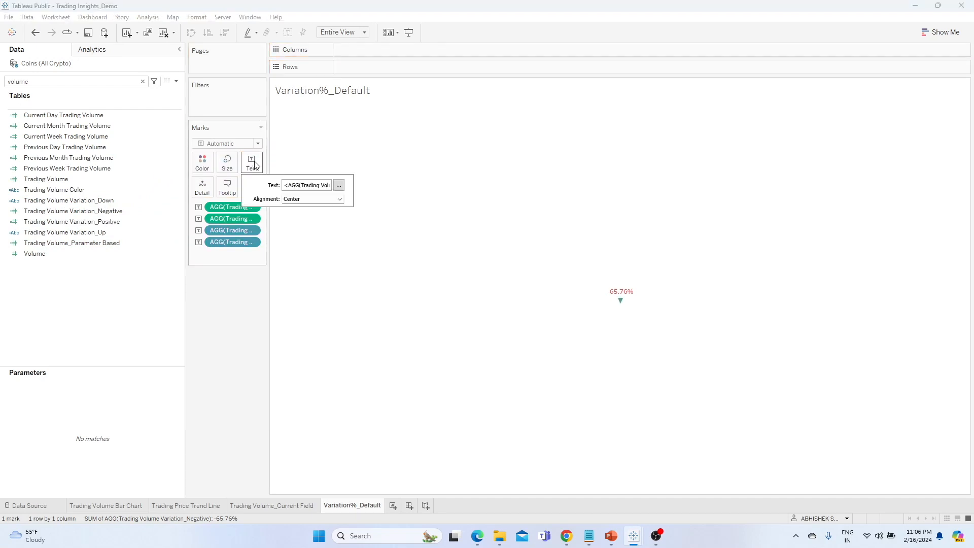
pyautogui.click(339, 186)
pyautogui.click(242, 56)
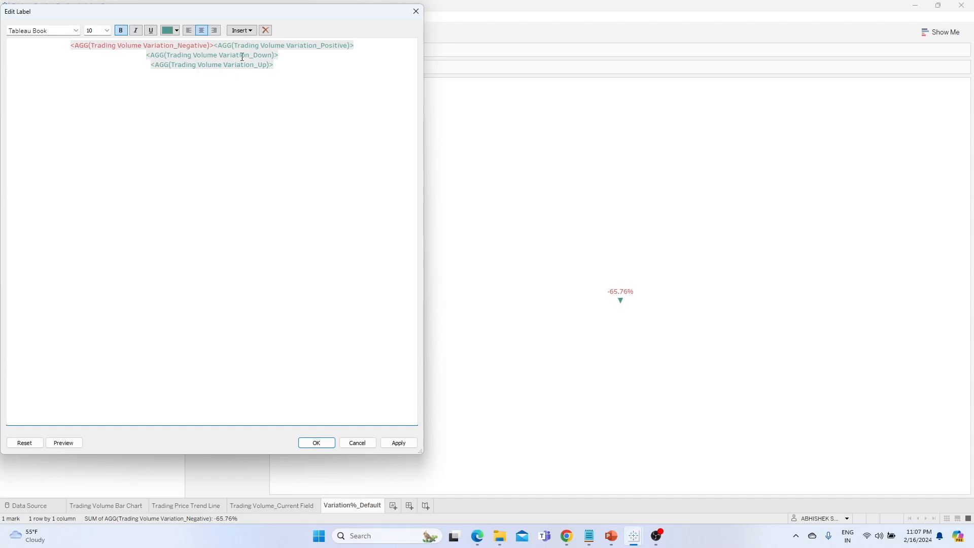
pyautogui.press('BackSpace')
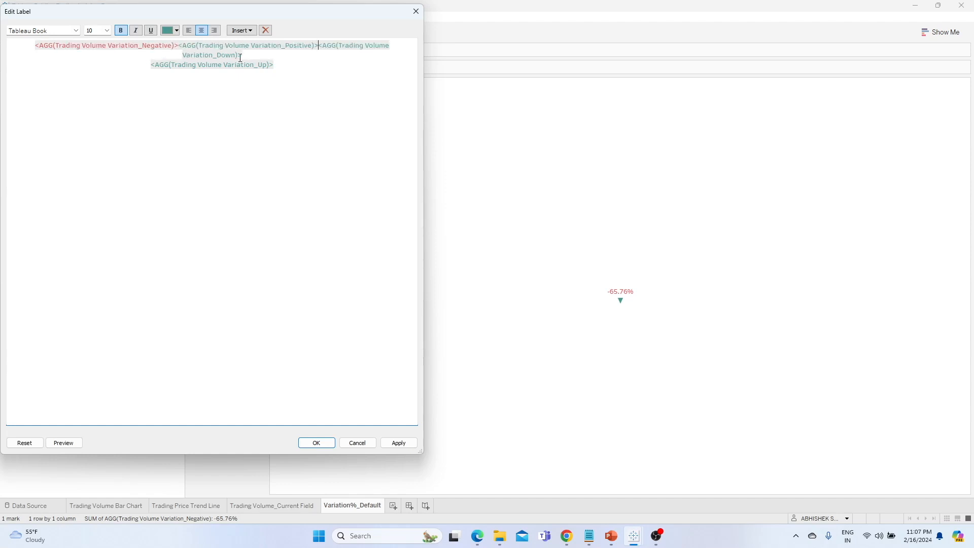
pyautogui.press('BackSpace')
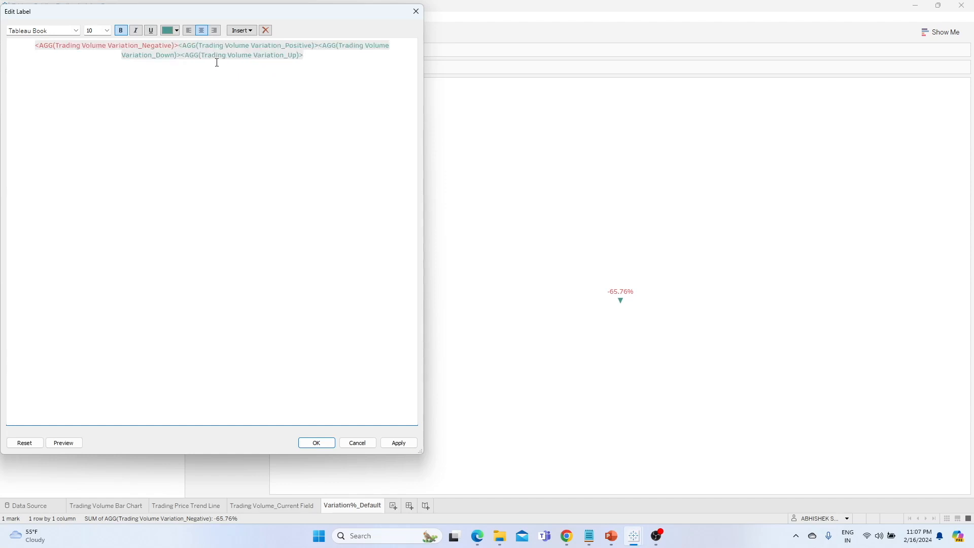
# - Color the Trading Volume Variation_Down field red in the label and accept the label changes
pyautogui.moveTo(304, 56)
pyautogui.mouseDown()
pyautogui.moveTo(181, 60)
pyautogui.moveTo(178, 45)
pyautogui.moveTo(319, 46)
pyautogui.mouseUp()
pyautogui.click(178, 32)
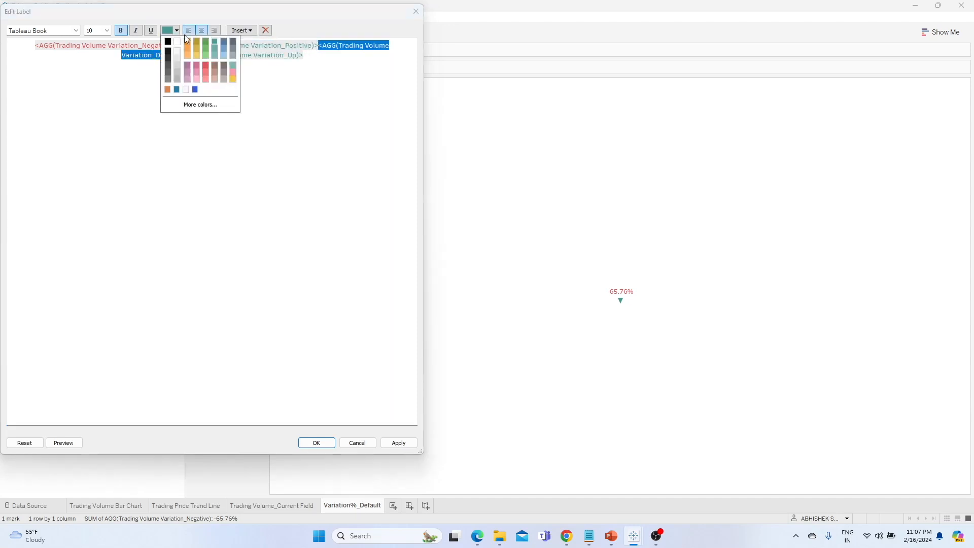
pyautogui.click(206, 65)
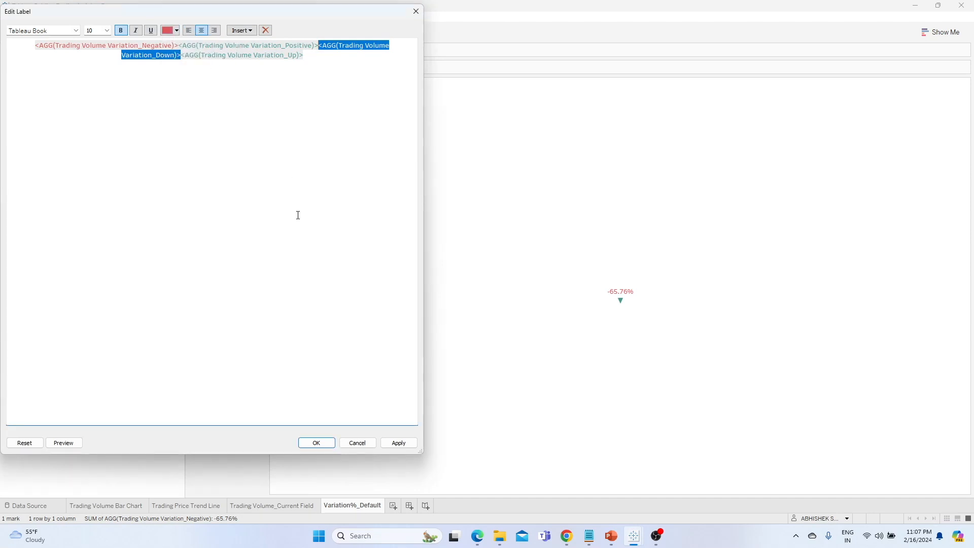
pyautogui.click(315, 444)
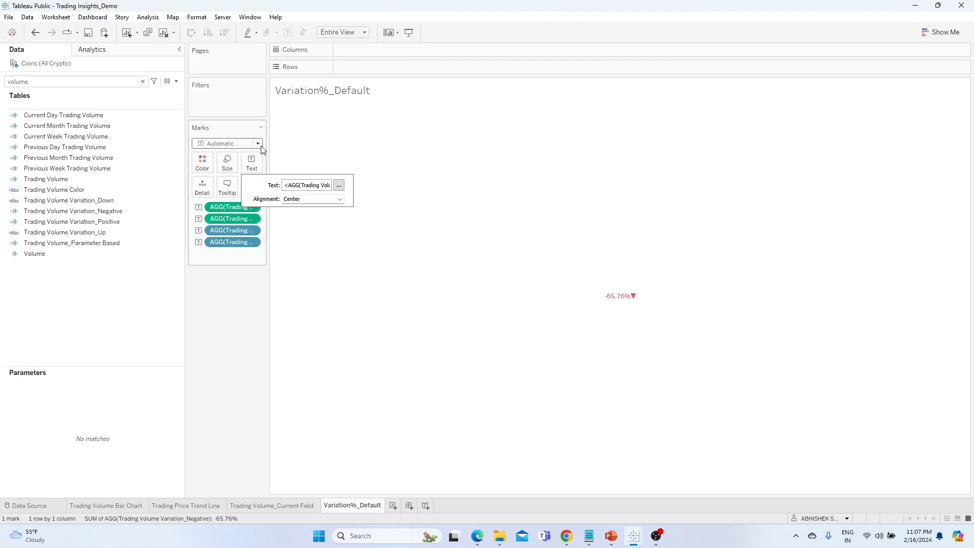
# - Insert a space between the Positive and Down variation fields in the text label and apply it
pyautogui.click(259, 161)
pyautogui.click(252, 163)
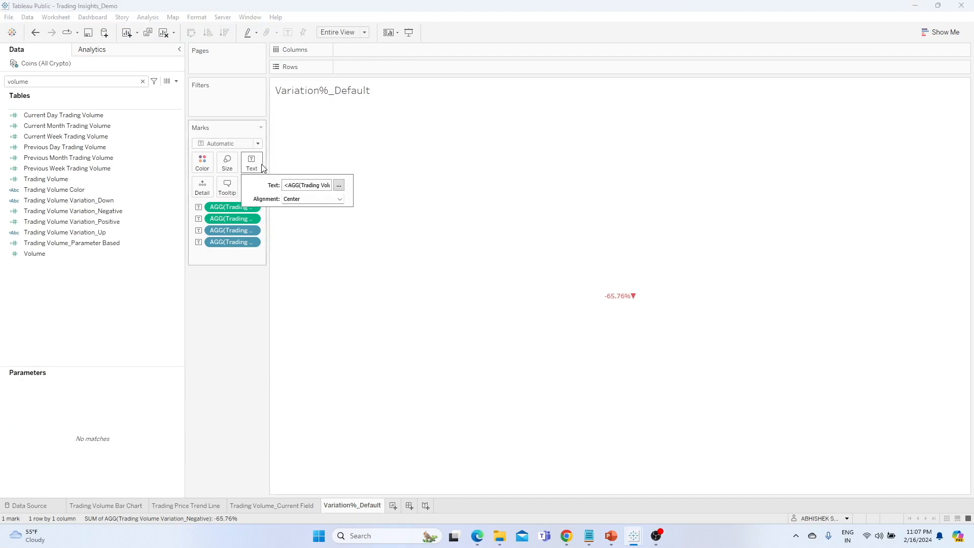
pyautogui.click(338, 188)
pyautogui.click(335, 59)
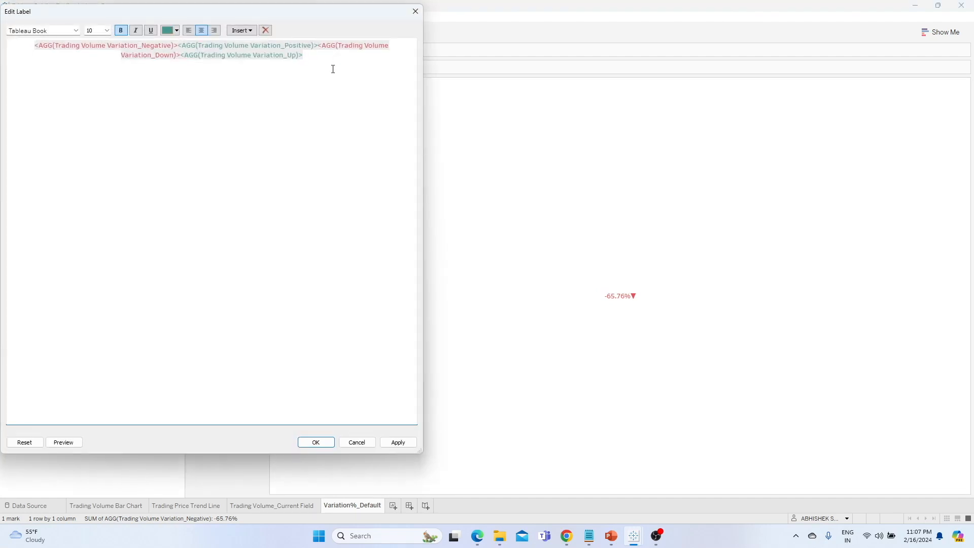
pyautogui.click(399, 443)
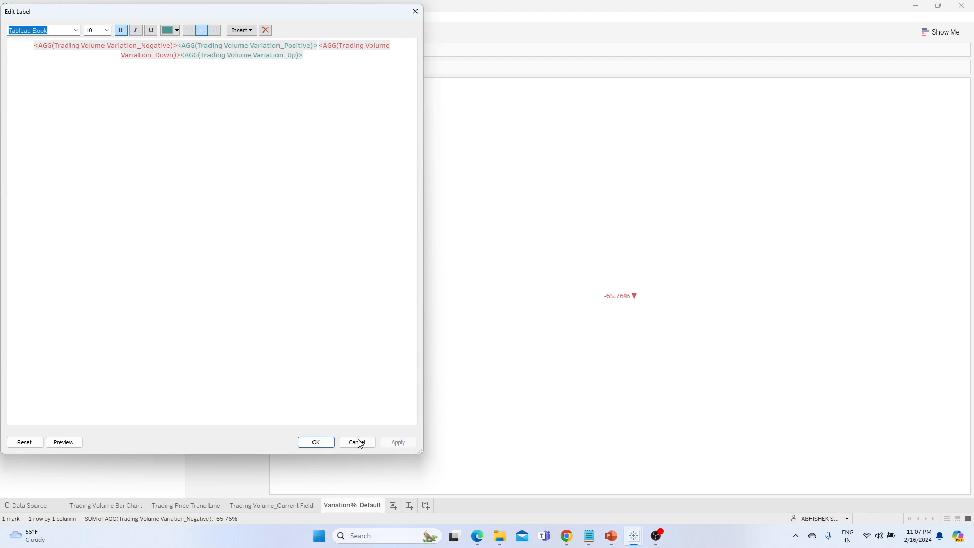
pyautogui.click(313, 442)
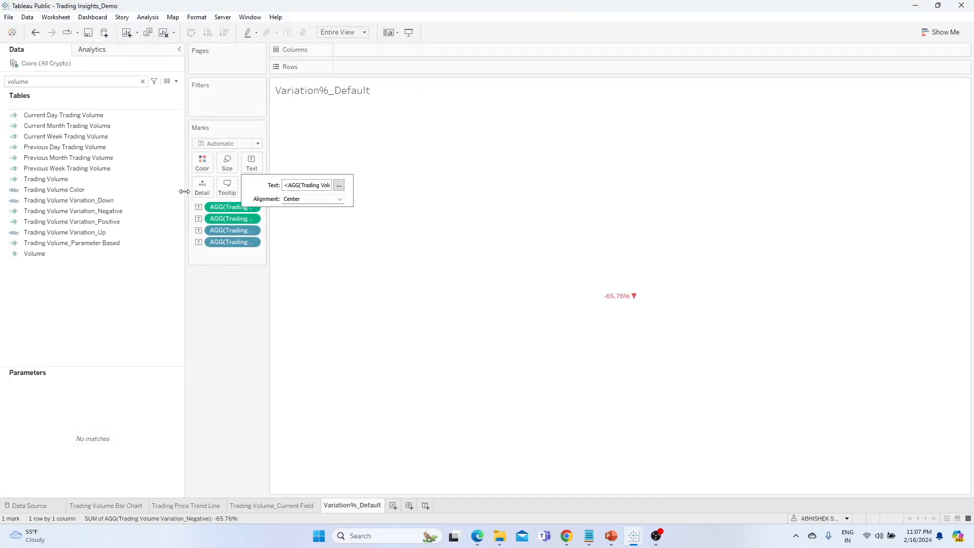
# - Turn off tooltips for the Variation%_Default sheet
pyautogui.click(227, 189)
pyautogui.click(202, 309)
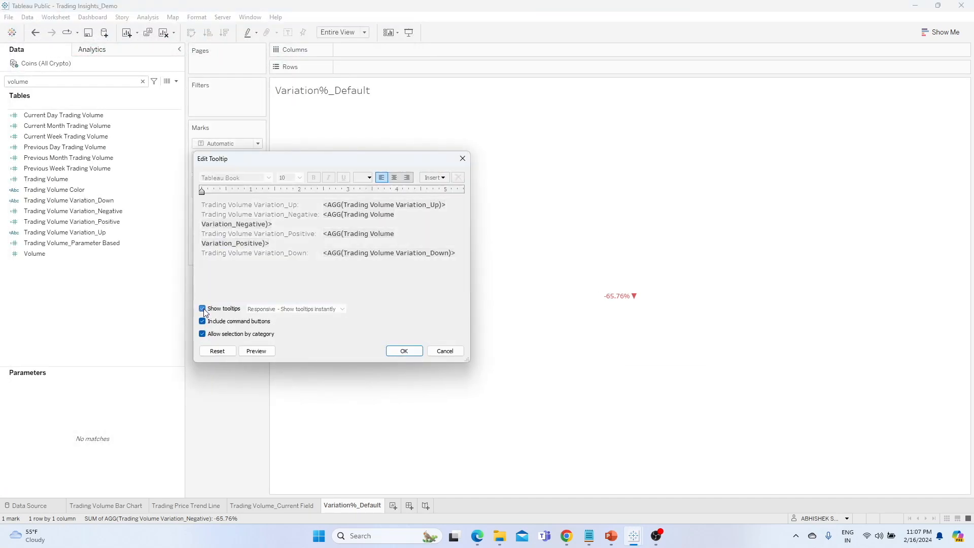
pyautogui.click(415, 353)
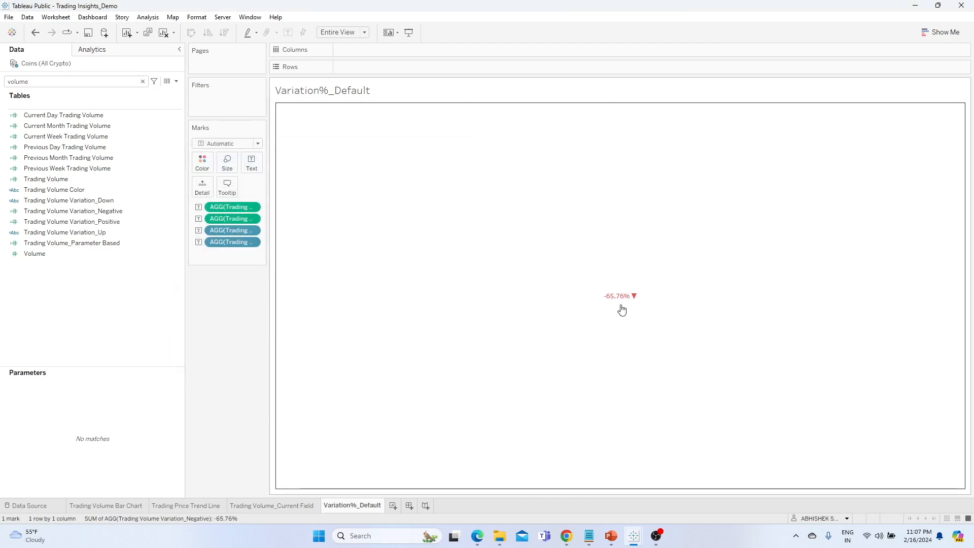
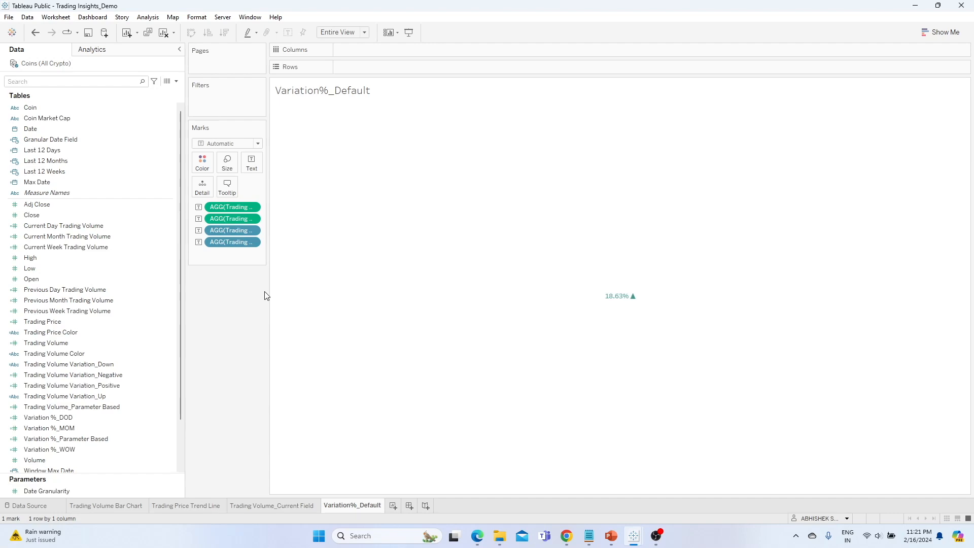
# - Look at the comparison text beneath the volume variation on the finished Trading Insights dashboard, and return to the Trading Insights_Demo workbook
pyautogui.moveTo(639, 537)
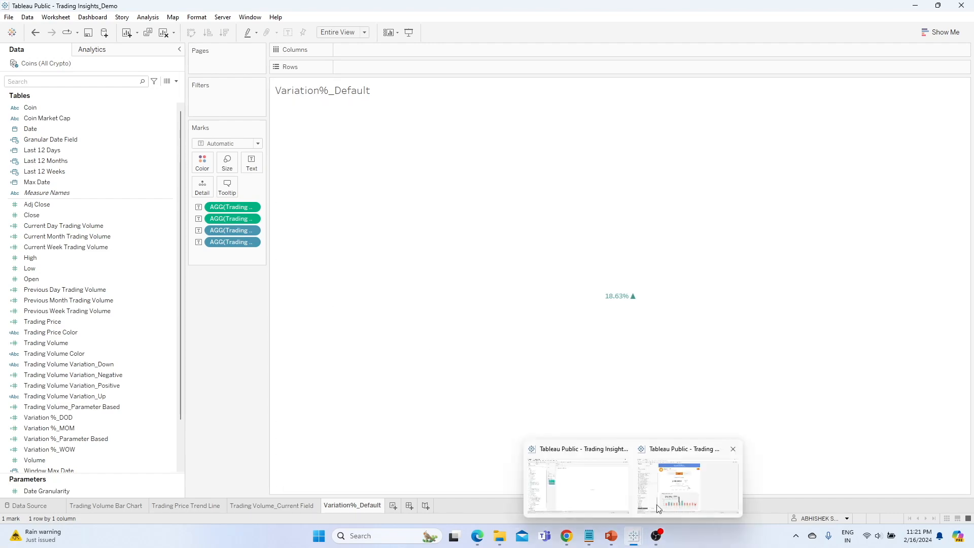
pyautogui.click(710, 482)
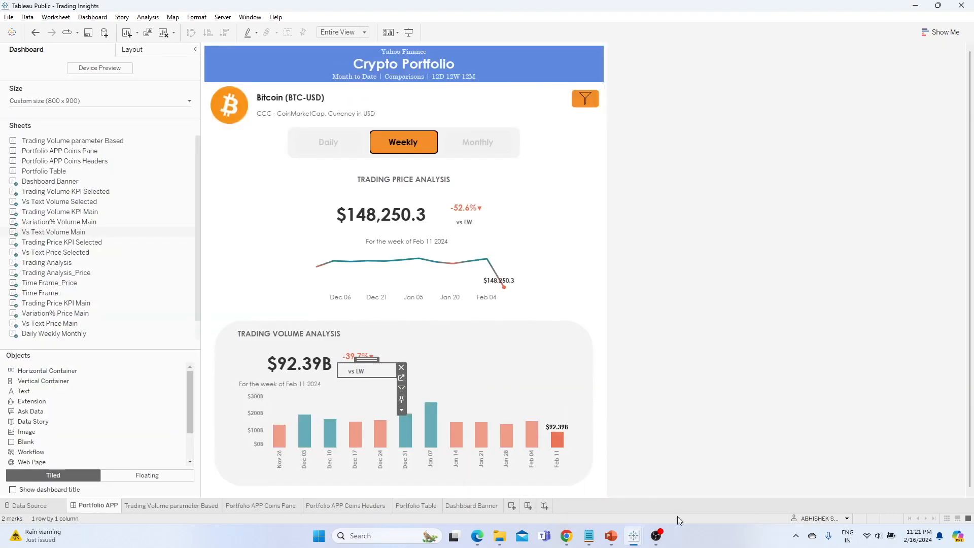
pyautogui.click(600, 437)
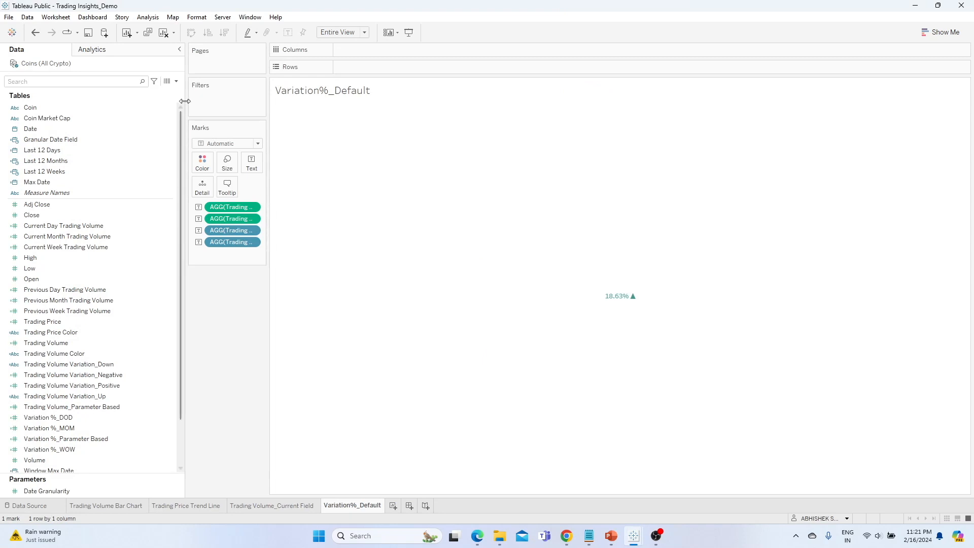
# - Create a new worksheet and name it "Trading Volume Variation Vs Text_Default"
pyautogui.click(394, 505)
pyautogui.doubleClick(403, 505)
pyautogui.write('V')
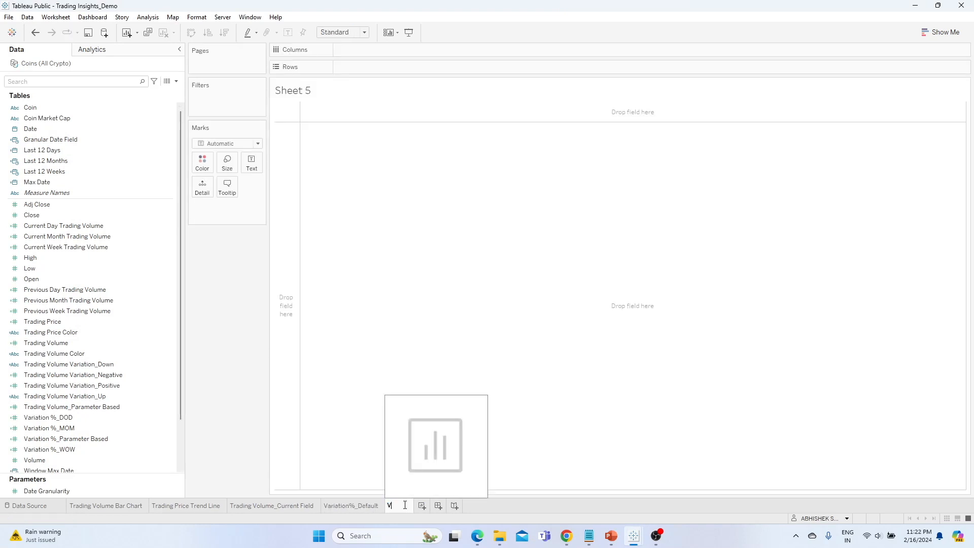
pyautogui.write('s Text_Defauly')
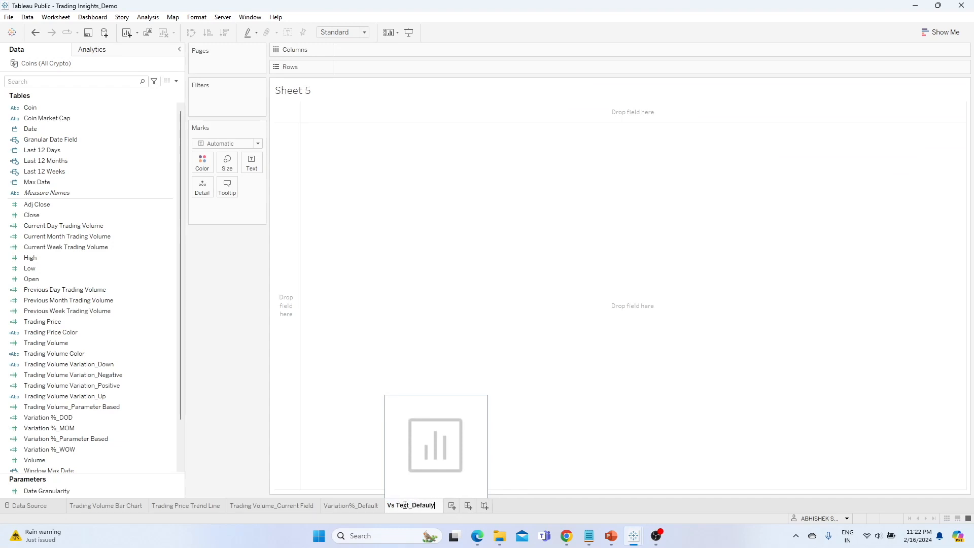
pyautogui.press('BackSpace')
pyautogui.write('t')
pyautogui.press('Home')
pyautogui.write('Trading ')
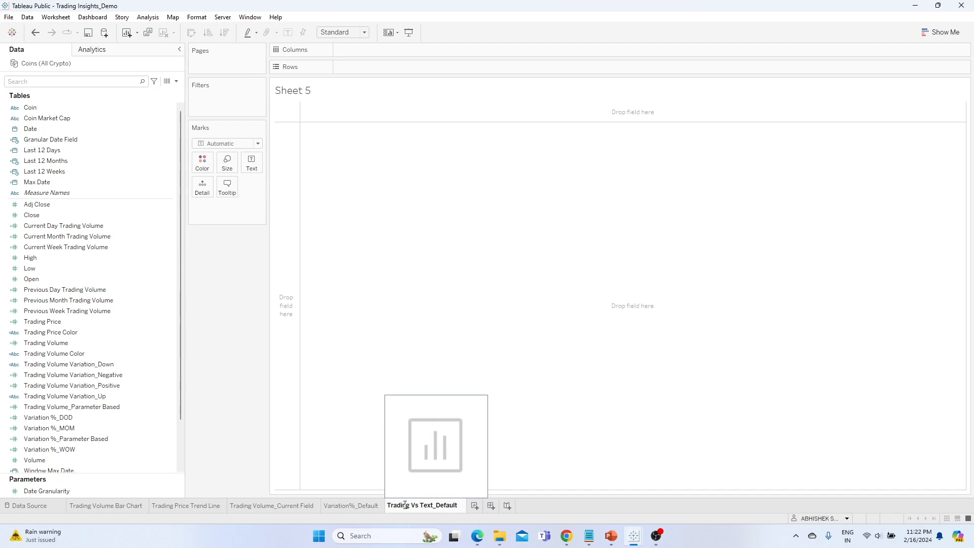
pyautogui.write('Volume ')
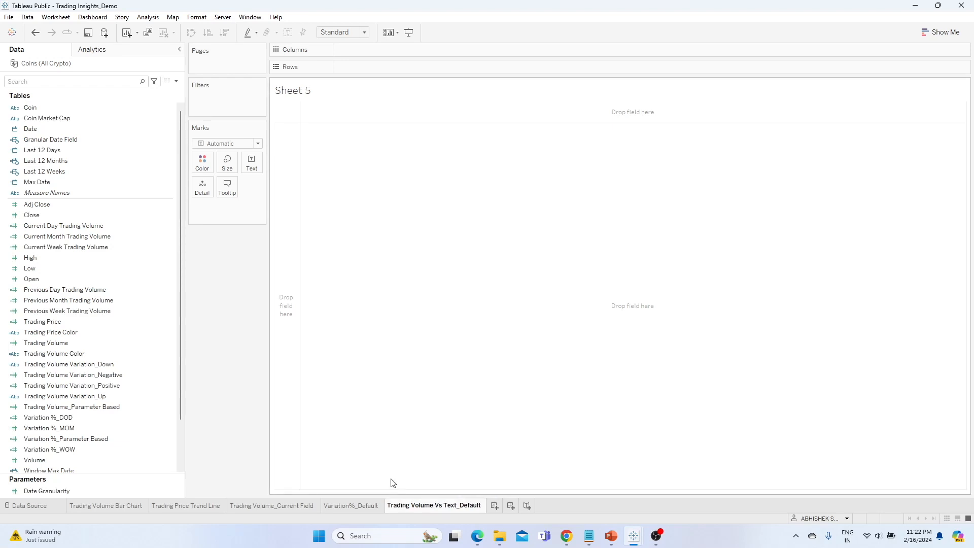
pyautogui.write('Variation  V')
pyautogui.press('Return')
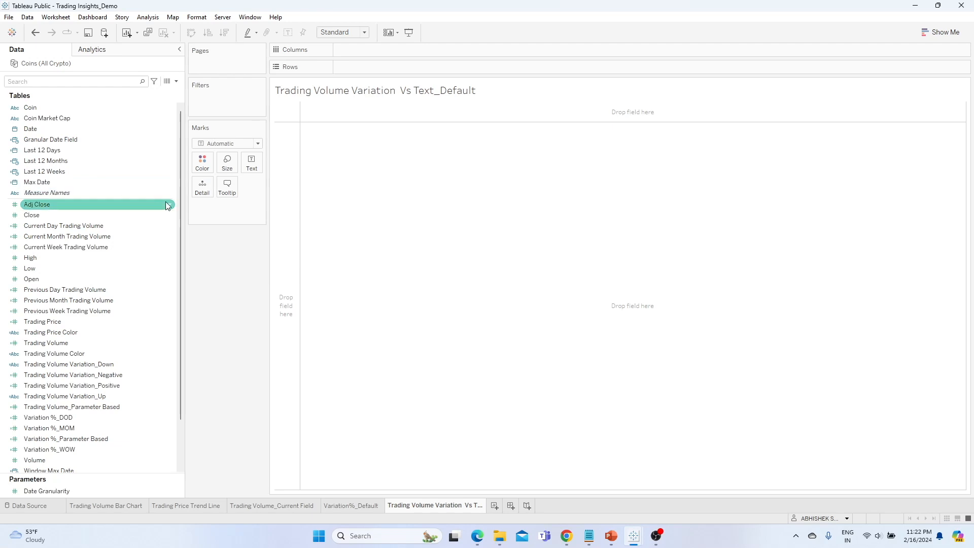
# - Create a calculated field named "Vs Last Day" and open its formula with IF
pyautogui.click(176, 81)
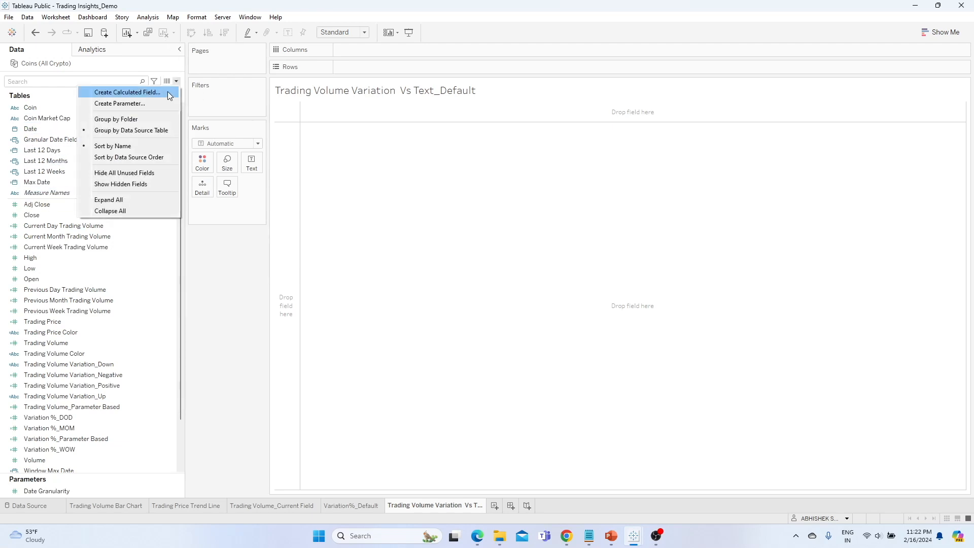
pyautogui.click(163, 92)
pyautogui.write('L')
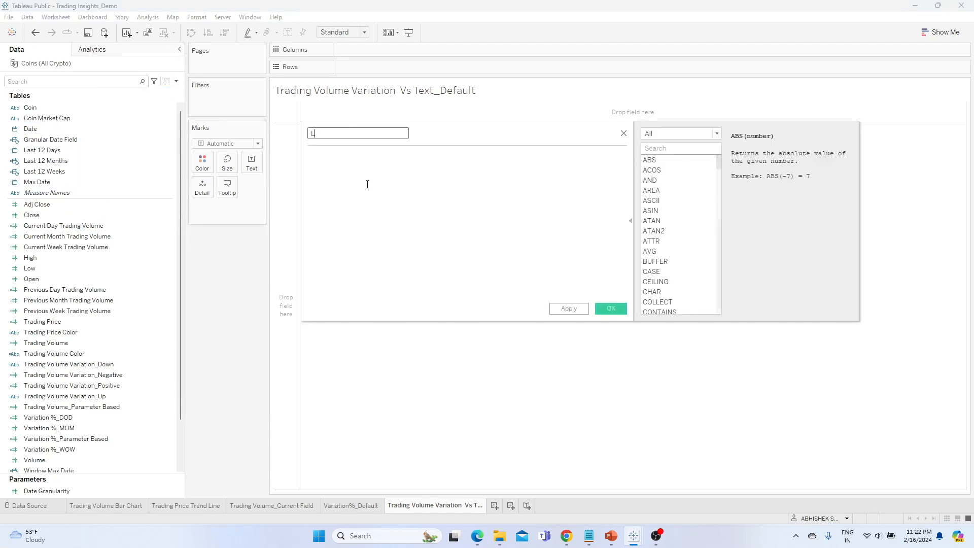
pyautogui.write('ast Day')
pyautogui.press('Tab')
pyautogui.write('Vs')
pyautogui.click(397, 159)
pyautogui.write('IF')
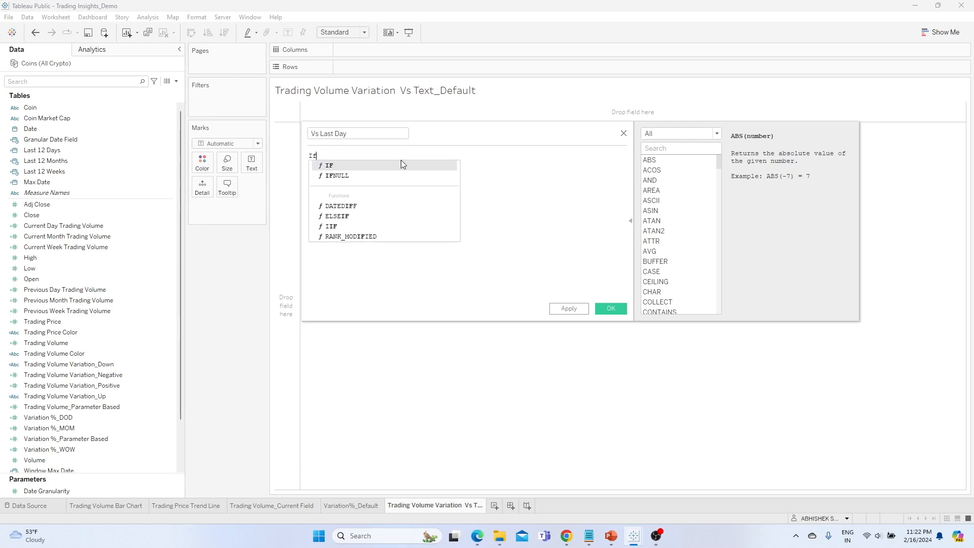
pyautogui.press('Return')
pyautogui.press('Tab')
pyautogui.write('[Date Granularity]')
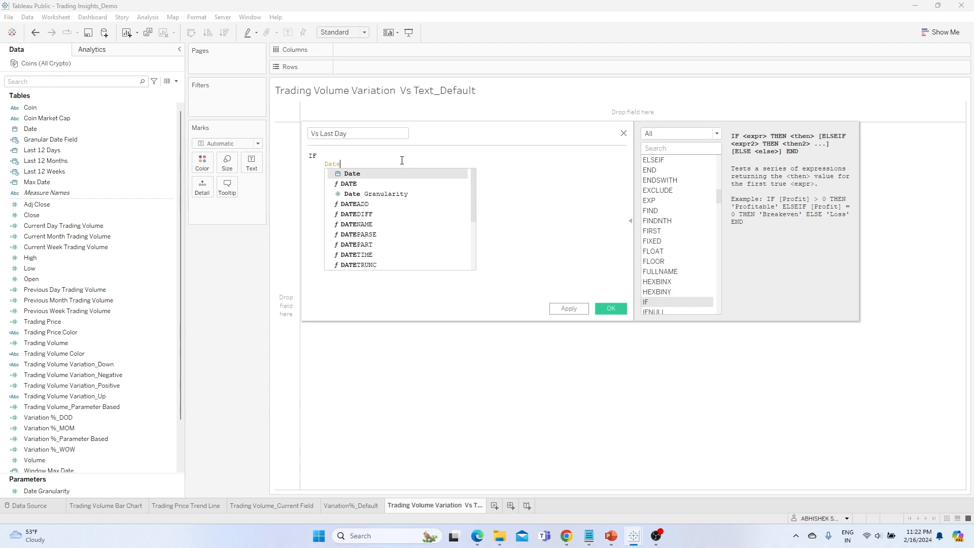
pyautogui.press('Down')
pyautogui.press('Down')
pyautogui.press('Return')
pyautogui.hotkey('shift', 'Home')
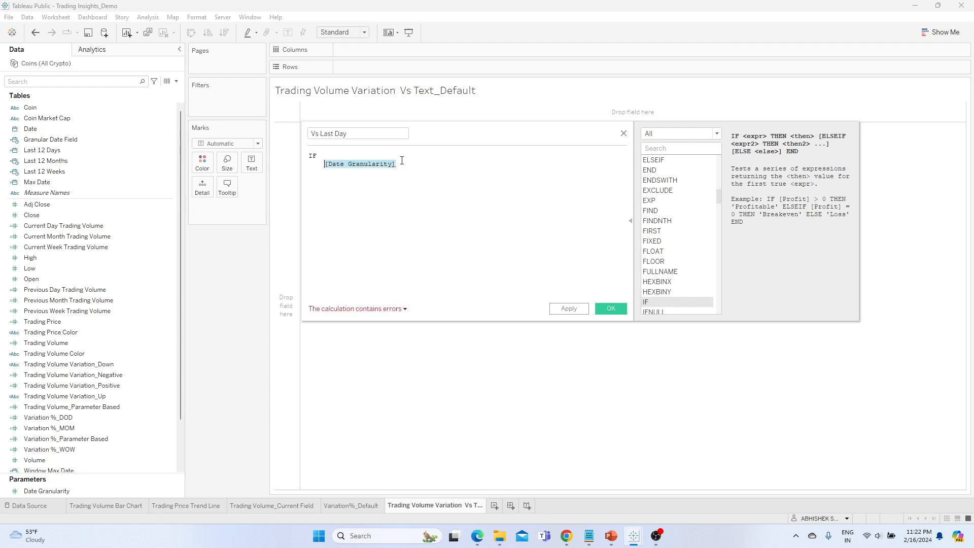
# - Enter the IF condition DATEDIFF('day',[Granular Date Field],[Max Date])=0
pyautogui.write('Date')
pyautogui.press('Down')
pyautogui.press('Down')
pyautogui.press('Down')
pyautogui.press('Down')
pyautogui.press('Return')
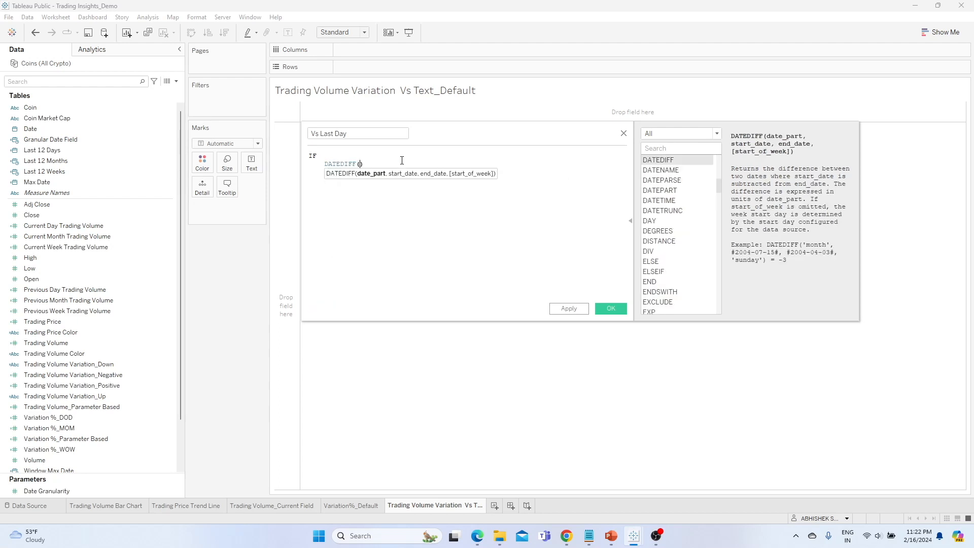
pyautogui.write("'day',Gra")
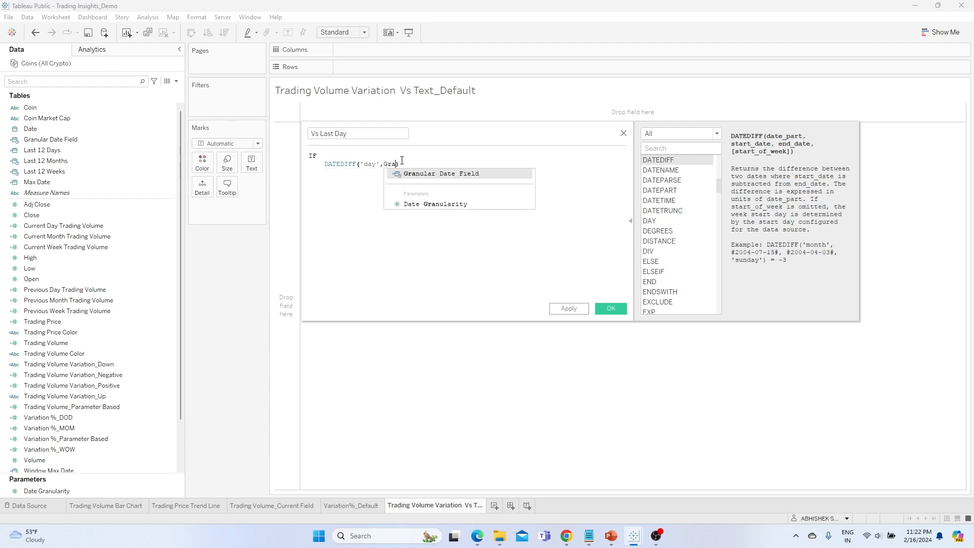
pyautogui.press('Return')
pyautogui.write(',max')
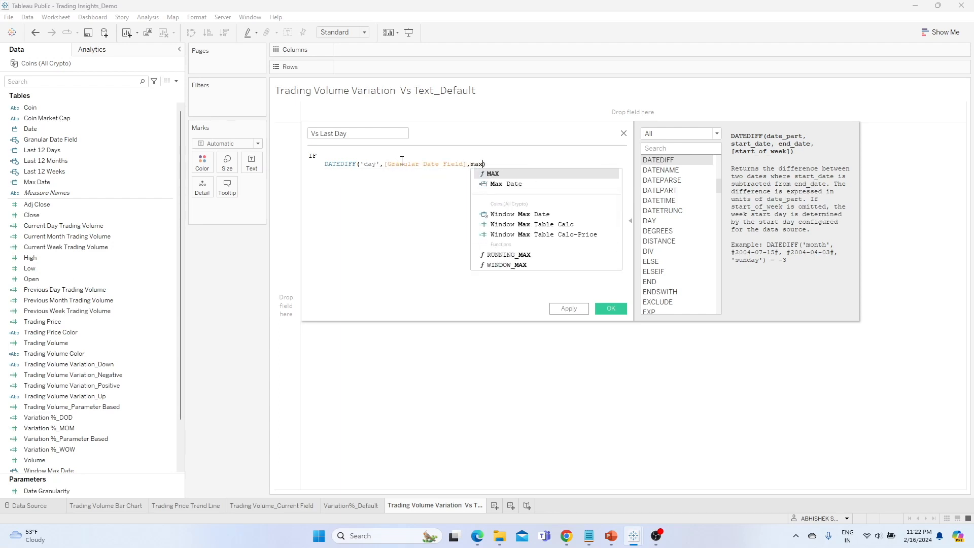
pyautogui.press('Down')
pyautogui.press('Return')
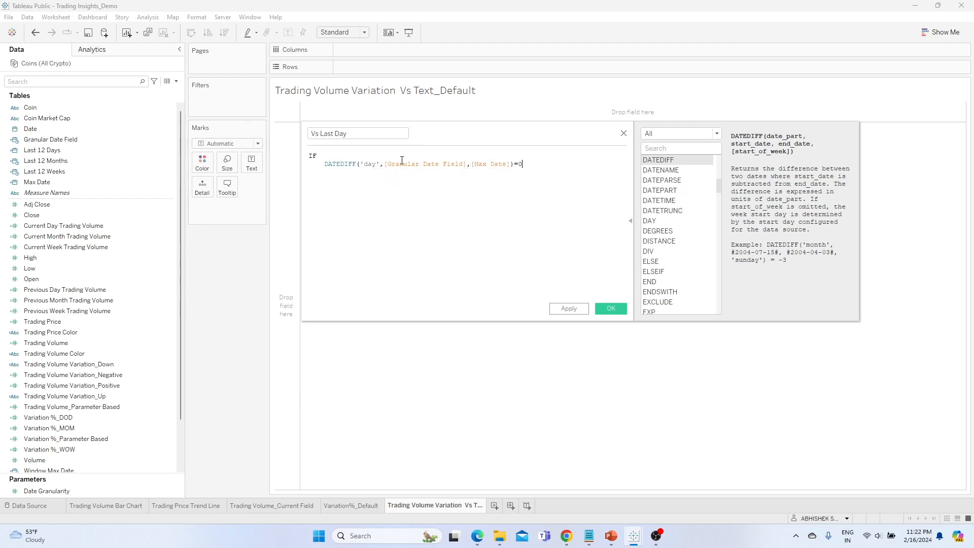
# - Complete the Vs Last Day formula with THEN "vs LD" END and save the field
pyautogui.write('THEN')
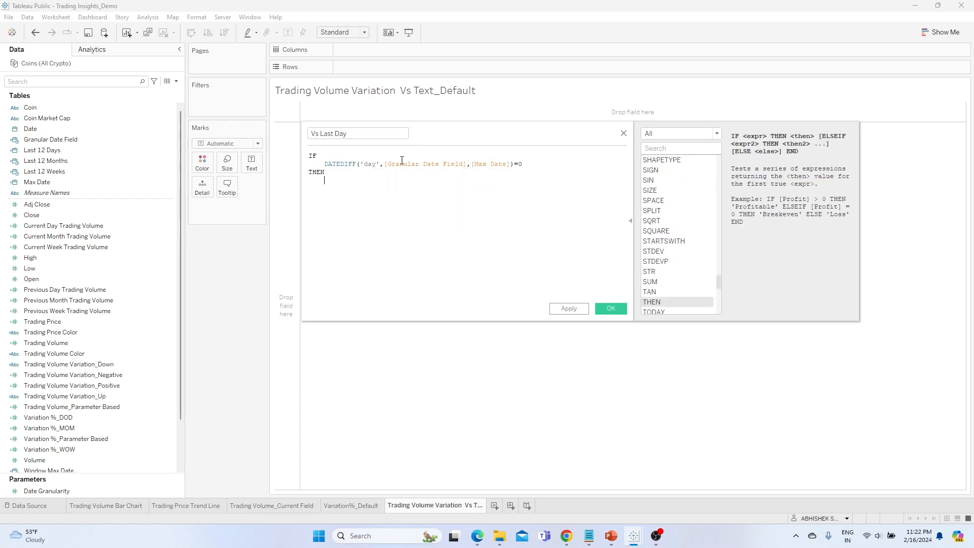
pyautogui.press('Return')
pyautogui.press('Tab')
pyautogui.write('"')
pyautogui.write('"')
pyautogui.press('Return')
pyautogui.write('END')
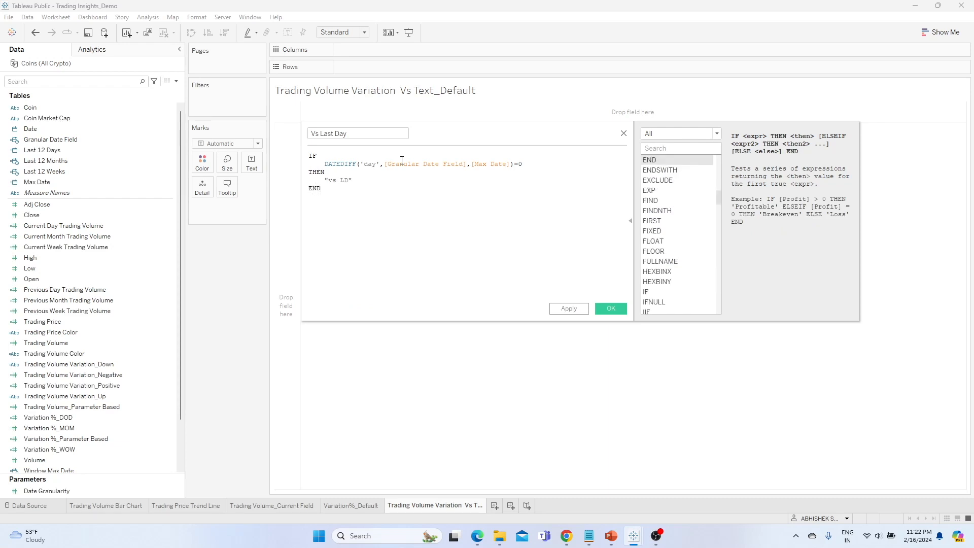
pyautogui.click(569, 309)
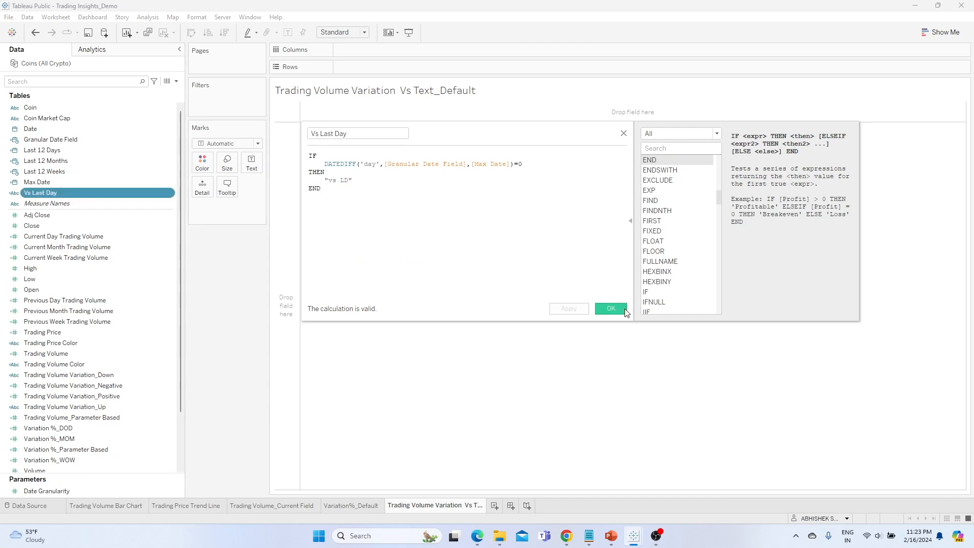
pyautogui.click(613, 310)
# - Duplicate the Vs Last Day field and rename the copy "Vs Last Week" in its calculation editor
pyautogui.click(170, 193)
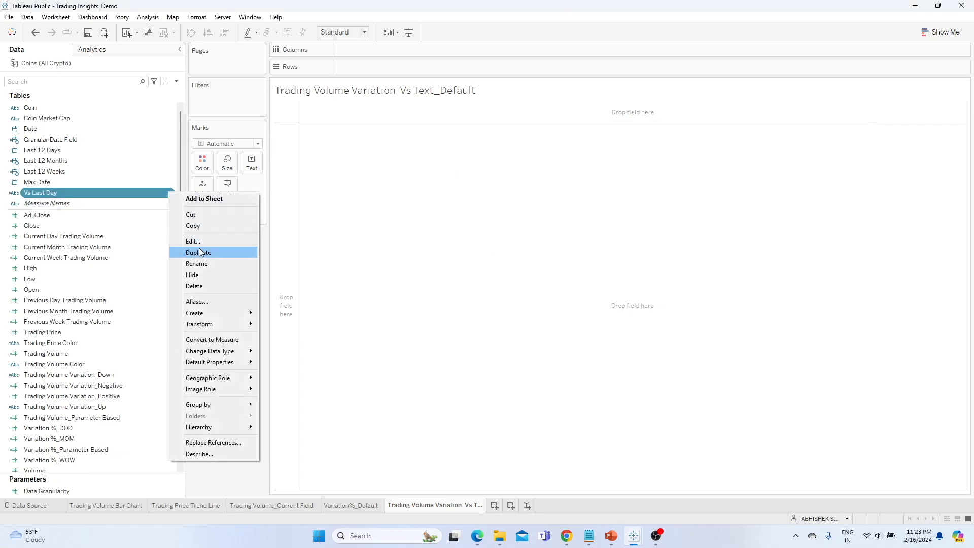
pyautogui.click(197, 250)
pyautogui.click(170, 203)
pyautogui.click(212, 254)
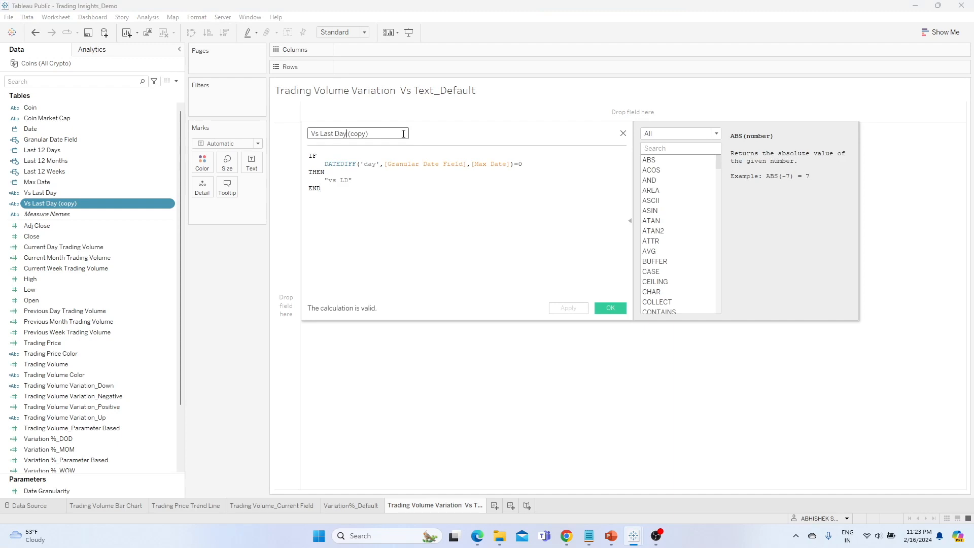
pyautogui.hotkey('shift', 'End')
pyautogui.write('Wee')
# - Set the Vs Last Week formula's date part to 'week' and its returned text to "vs LW", and save it
pyautogui.click(376, 164)
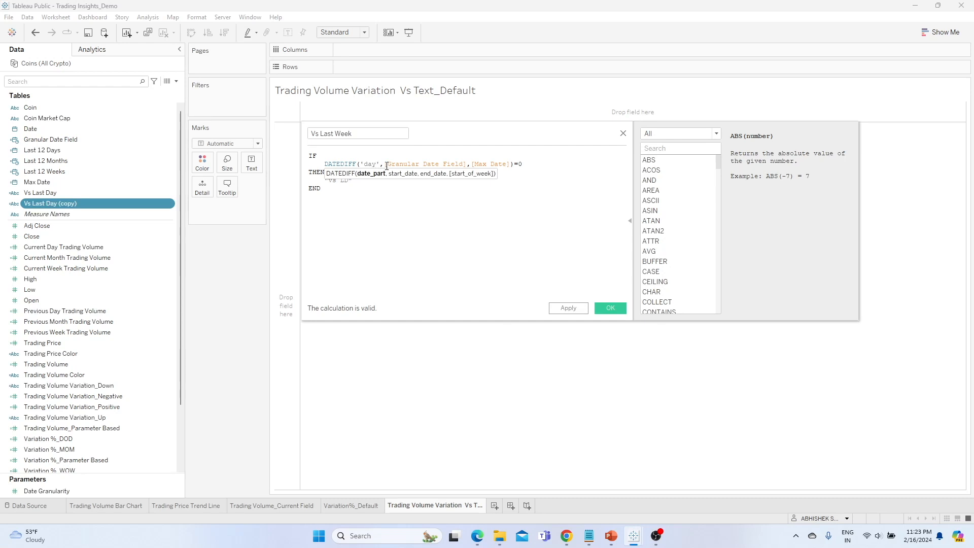
pyautogui.write('week')
pyautogui.click(366, 195)
pyautogui.write('W')
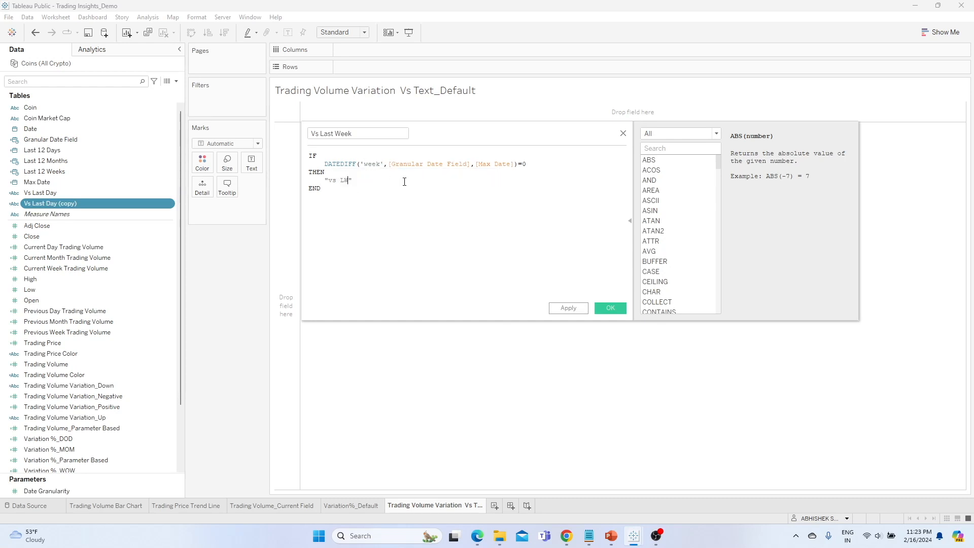
pyautogui.click(579, 306)
pyautogui.click(603, 307)
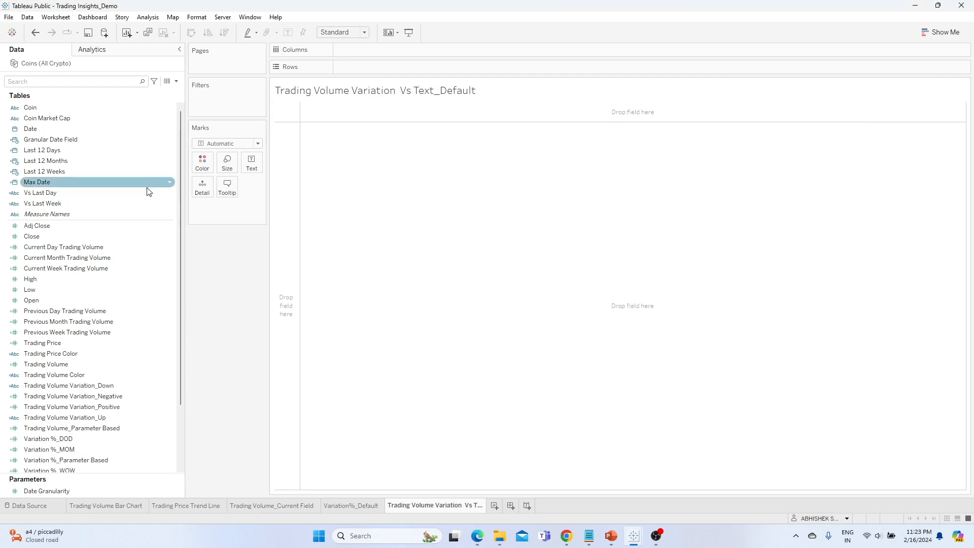
# - Duplicate the Vs Last Week field and rename the copy "Vs Last Month" in its calculation editor
pyautogui.rightClick(169, 203)
pyautogui.click(199, 262)
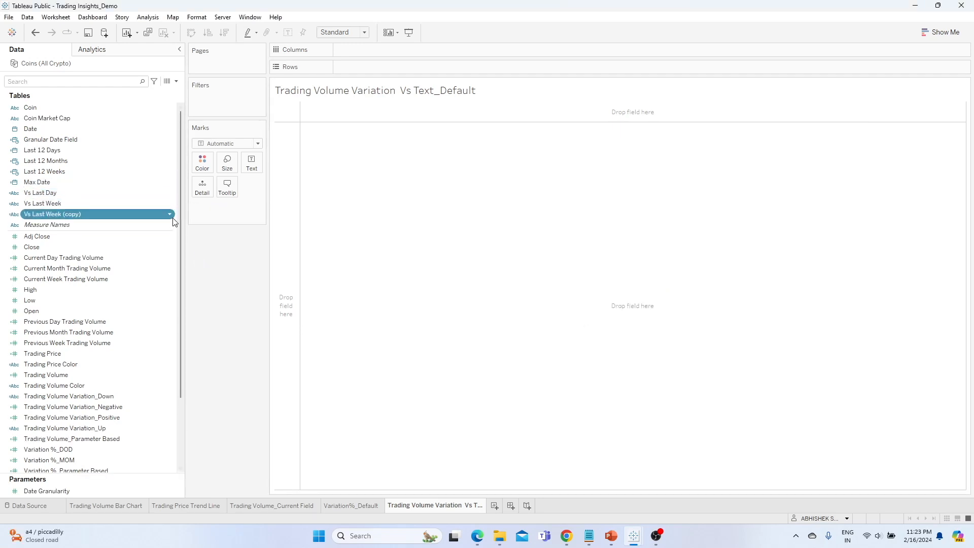
pyautogui.click(170, 213)
pyautogui.click(192, 261)
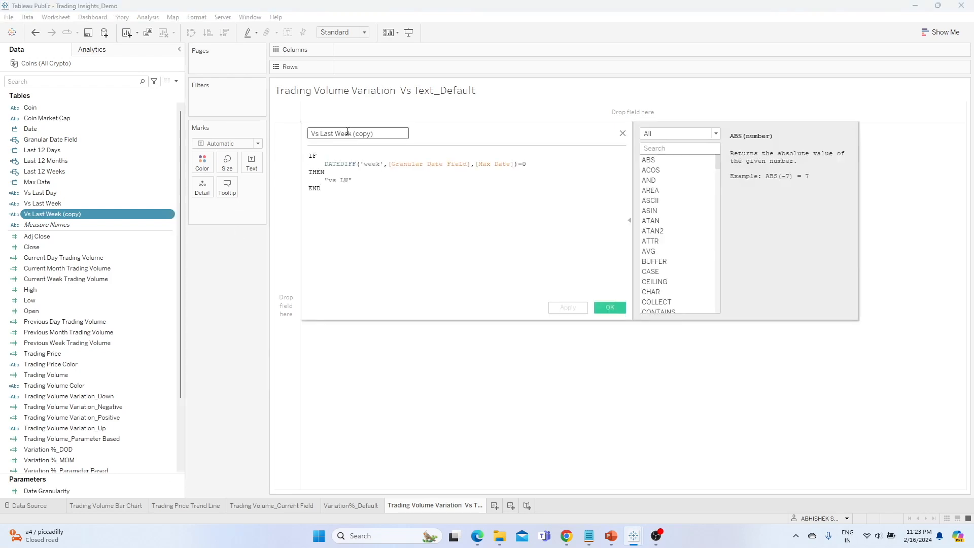
pyautogui.hotkey('ctrl', 'shift', 'Left')
pyautogui.hotkey('ctrl', 'shift', 'Left')
pyautogui.hotkey('ctrl', 'shift', 'Left')
pyautogui.hotkey('ctrl', 'shift', 'Left')
pyautogui.write('Month')
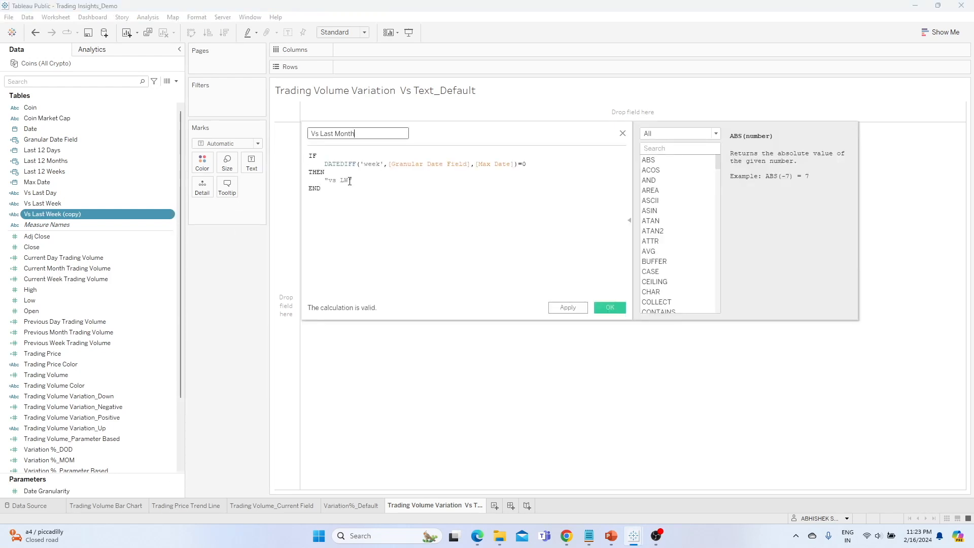
# - Set the Vs Last Month formula's returned text to "vs LM" and its date part to 'month', and save it
pyautogui.click(350, 181)
pyautogui.press('BackSpace')
pyautogui.click(379, 163)
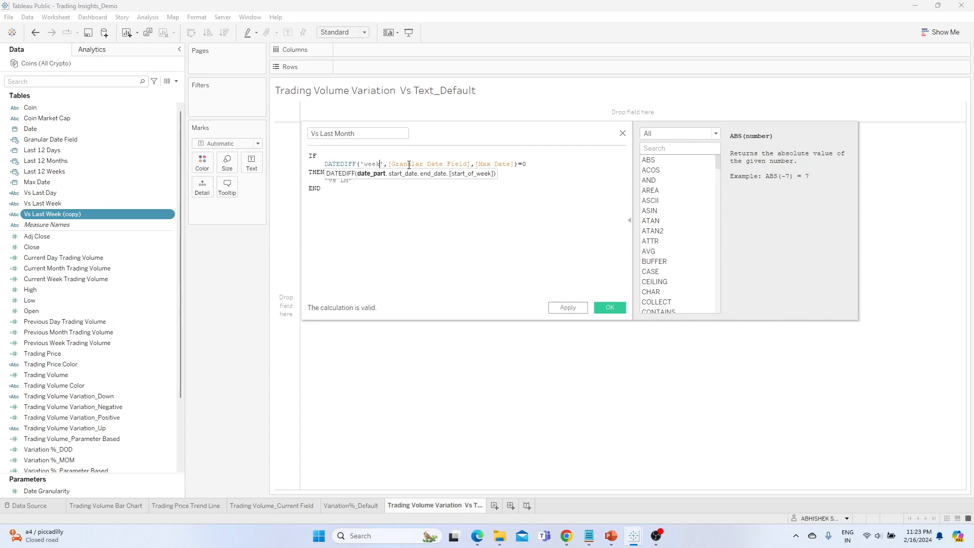
pyautogui.write('month')
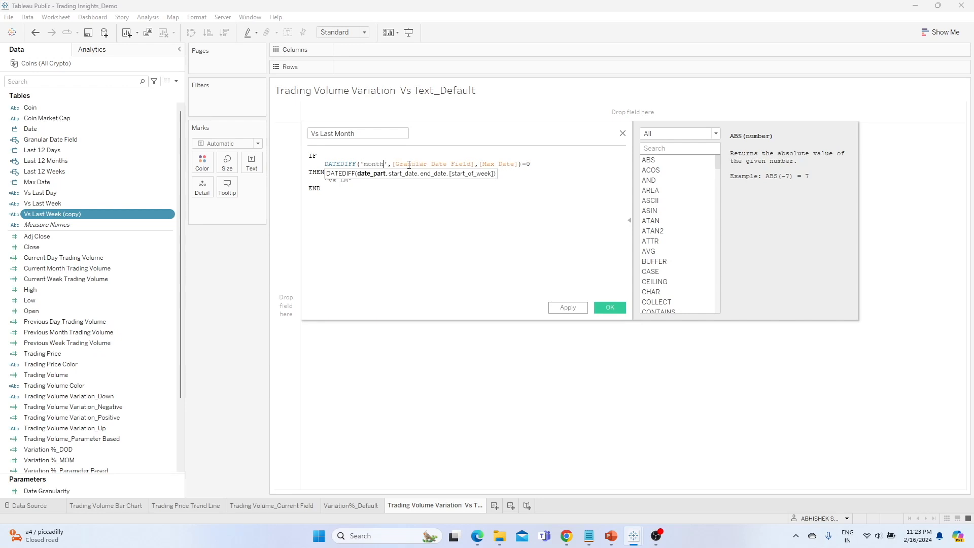
pyautogui.click(567, 307)
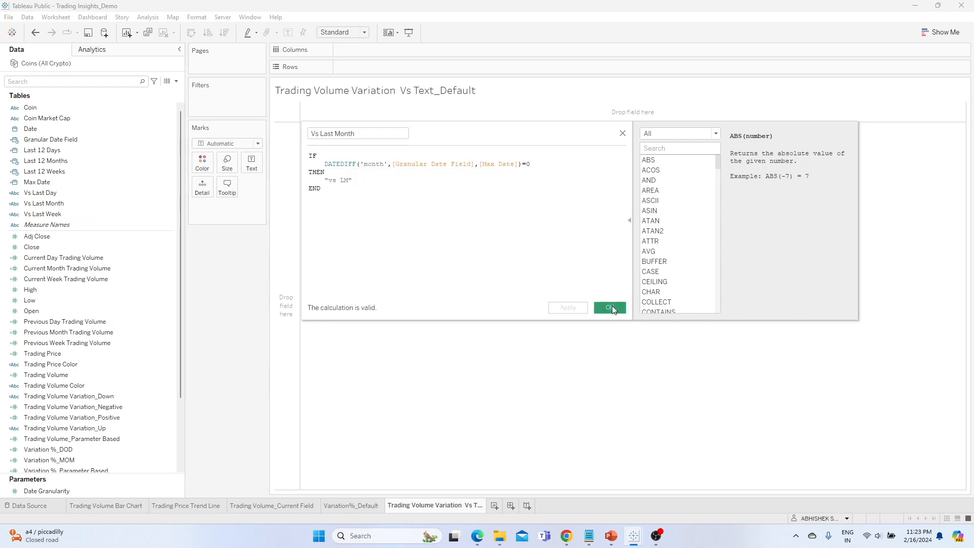
pyautogui.click(610, 308)
pyautogui.click(116, 204)
pyautogui.click(108, 213)
pyautogui.click(109, 194)
pyautogui.click(108, 204)
pyautogui.click(105, 213)
# - Create a calculated field named "Trading Volume Variation_Default Vs Text"
pyautogui.click(176, 82)
pyautogui.click(167, 89)
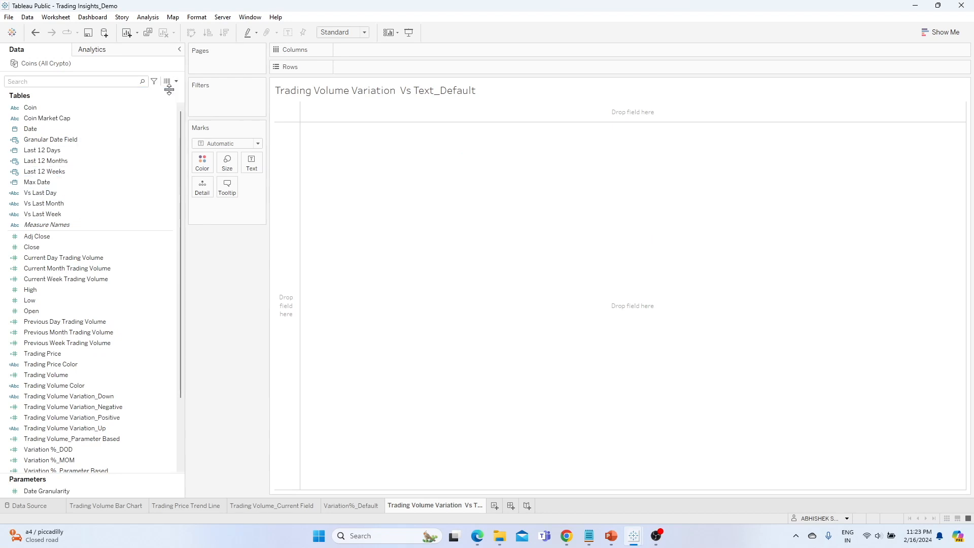
pyautogui.press('BackSpace')
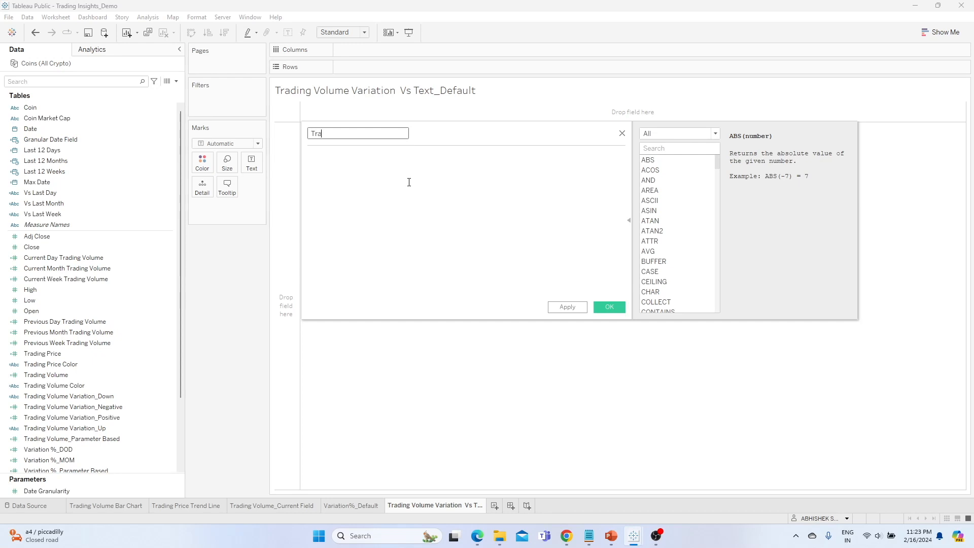
pyautogui.write('Trading')
pyautogui.hotkey('ctrl', 'a')
pyautogui.write('V')
pyautogui.write('Text')
pyautogui.click(366, 155)
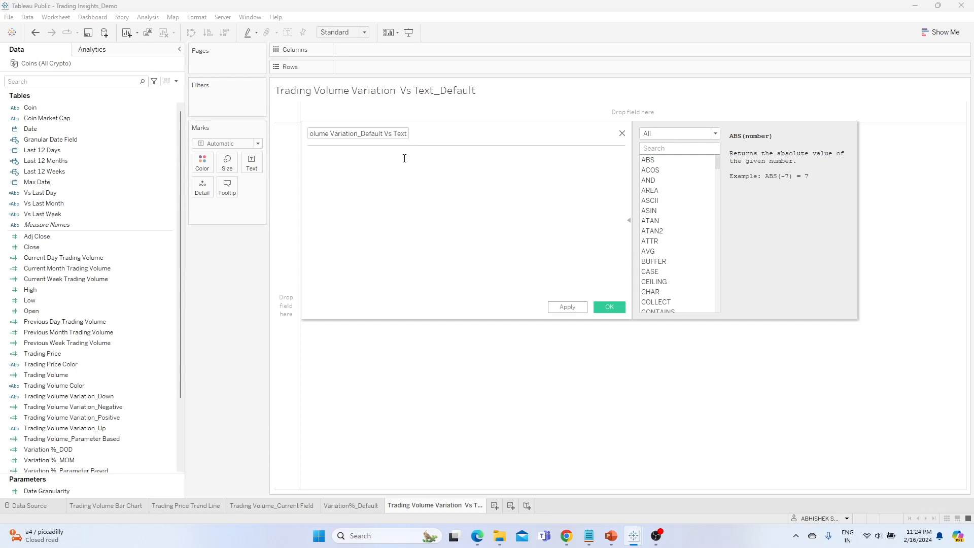
# - Start the formula with CASE [Date Granularity] and a WHEN 1 THEN [Vs Last Day] branch
pyautogui.write('CASE ')
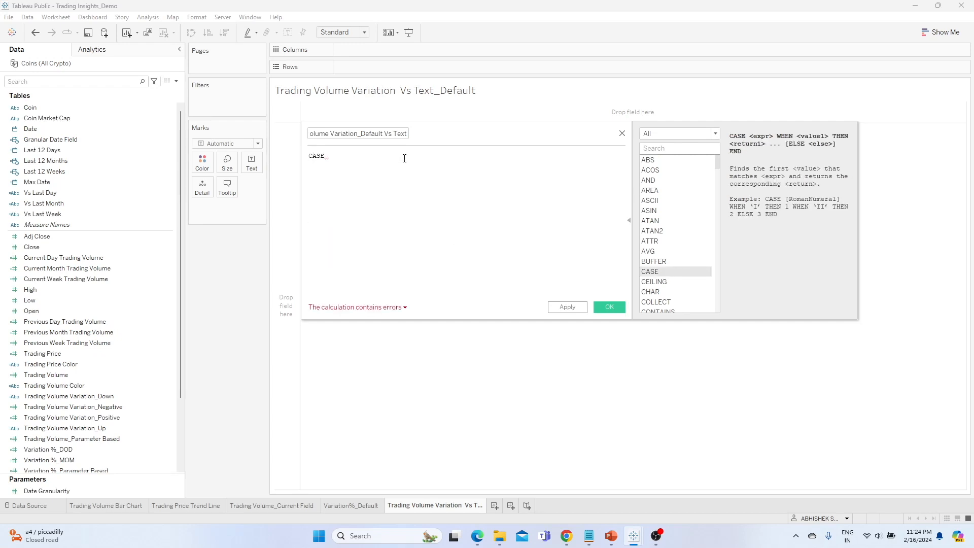
pyautogui.write('Date')
pyautogui.press('Return')
pyautogui.press('Return')
pyautogui.write('WHEN 1 ')
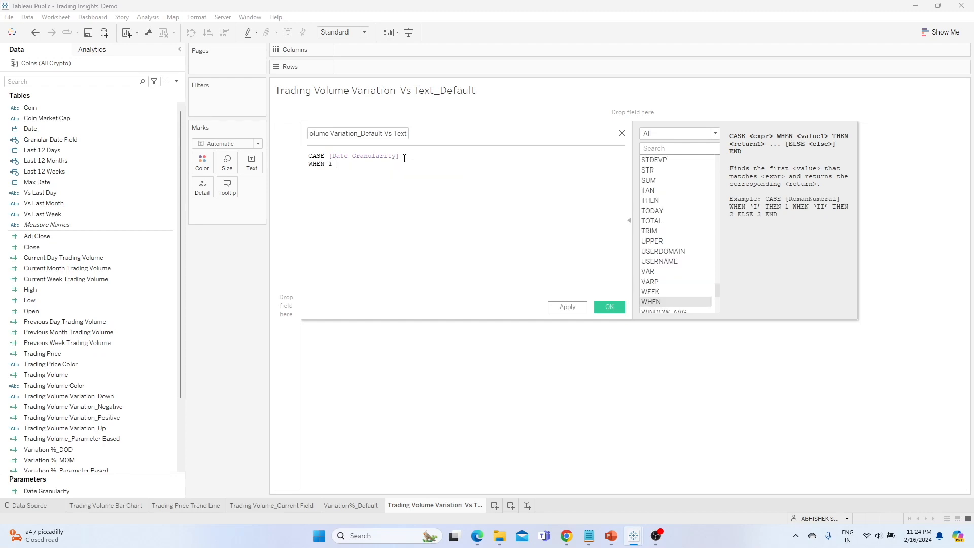
pyautogui.write('THEN')
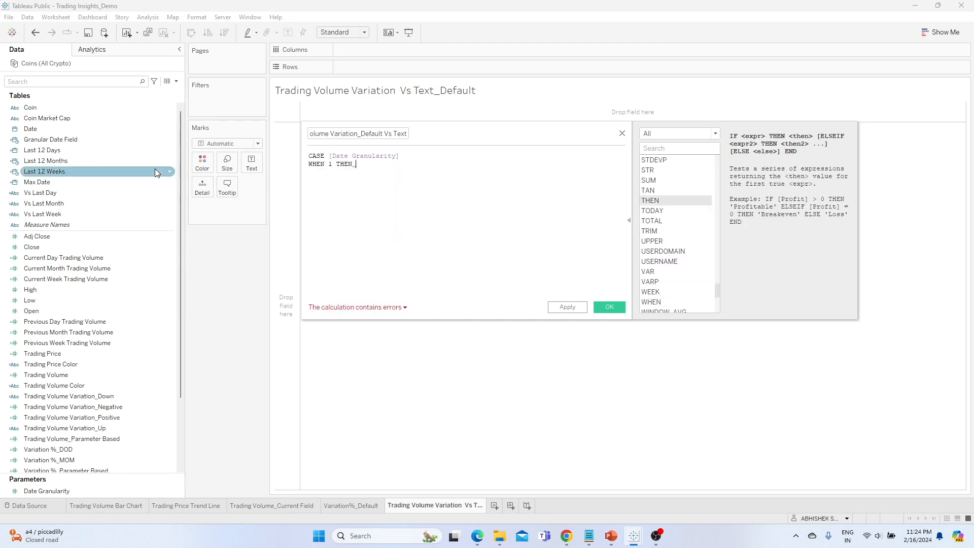
pyautogui.moveTo(84, 193); pyautogui.dragTo(447, 172)
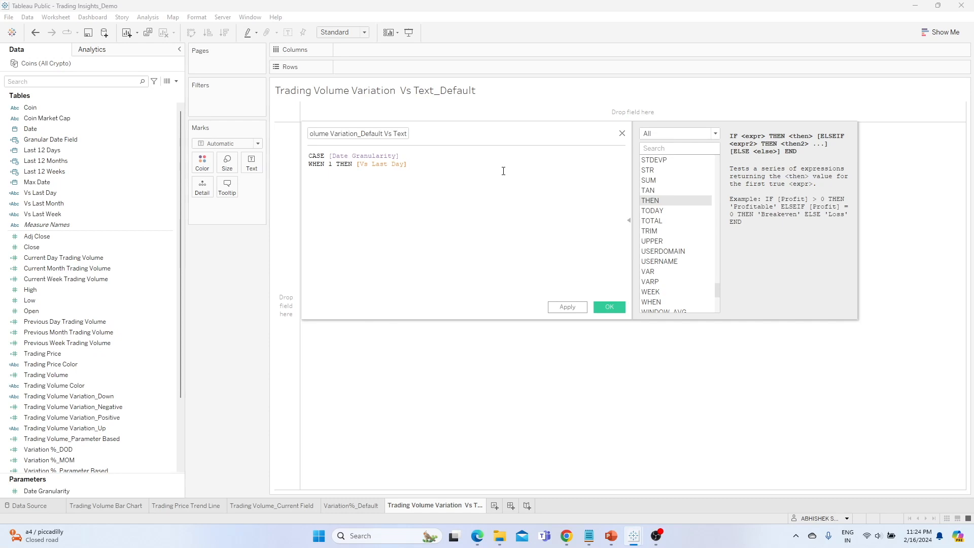
# - Add a WHEN 2 THEN [Vs Last Week] branch to the CASE formula
pyautogui.write('WHEN 2 THEN')
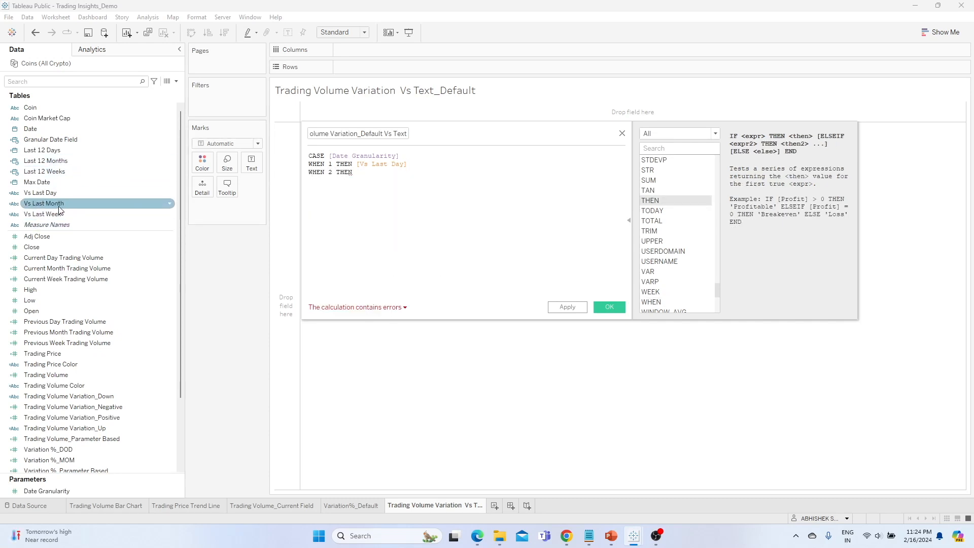
pyautogui.moveTo(59, 214); pyautogui.dragTo(446, 202)
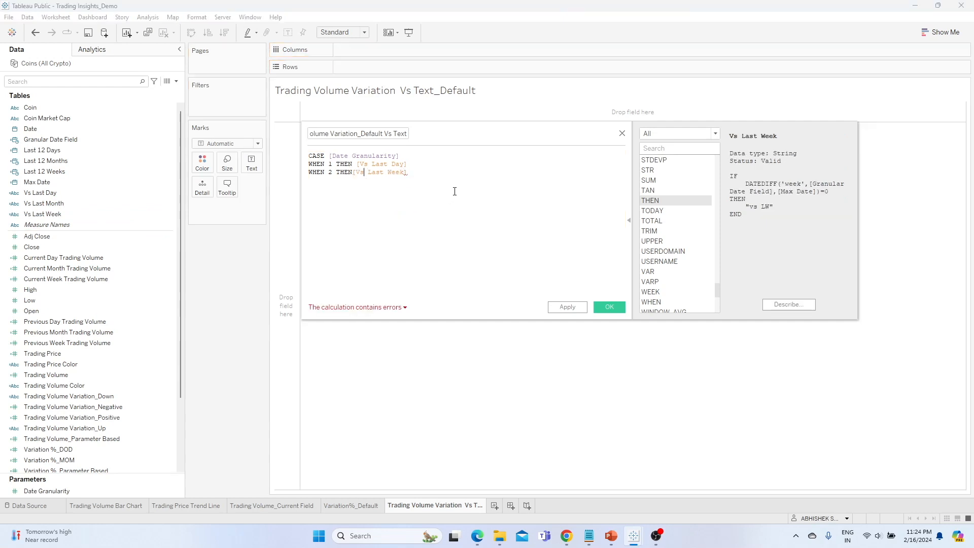
pyautogui.click(454, 192)
# - Add a WHEN 3 THEN [Vs Last Month] branch, close the CASE formula with END, and save the calculated field
pyautogui.write('WHEN 3 T')
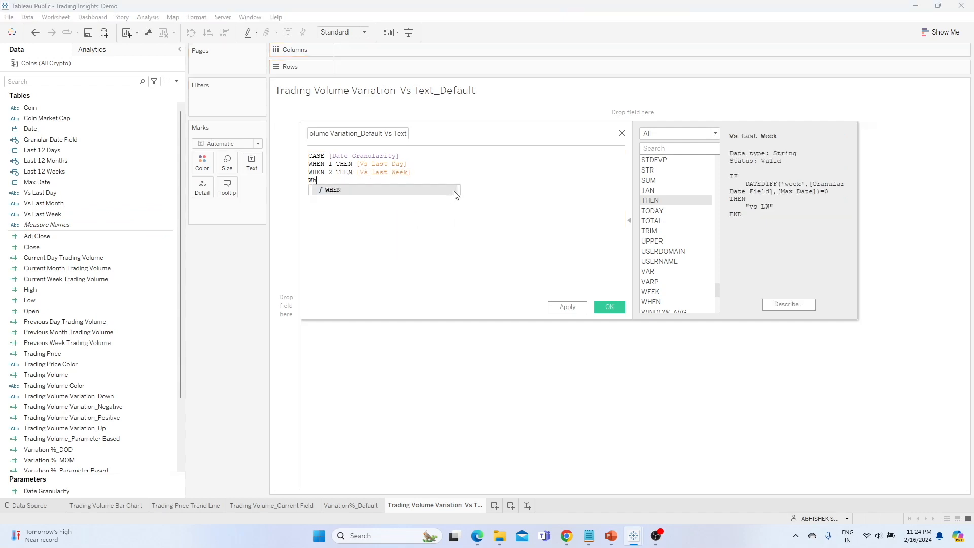
pyautogui.write('HEN')
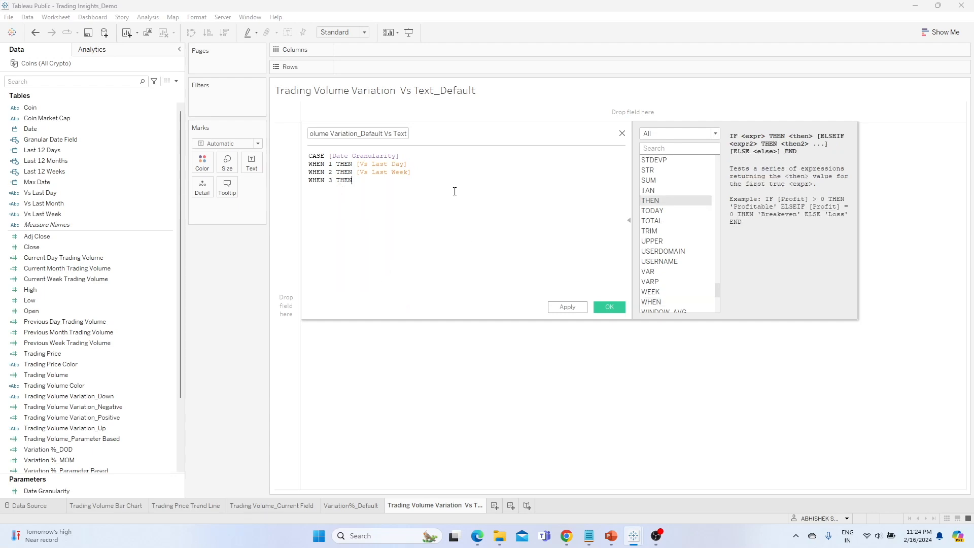
pyautogui.write(' Vs Las')
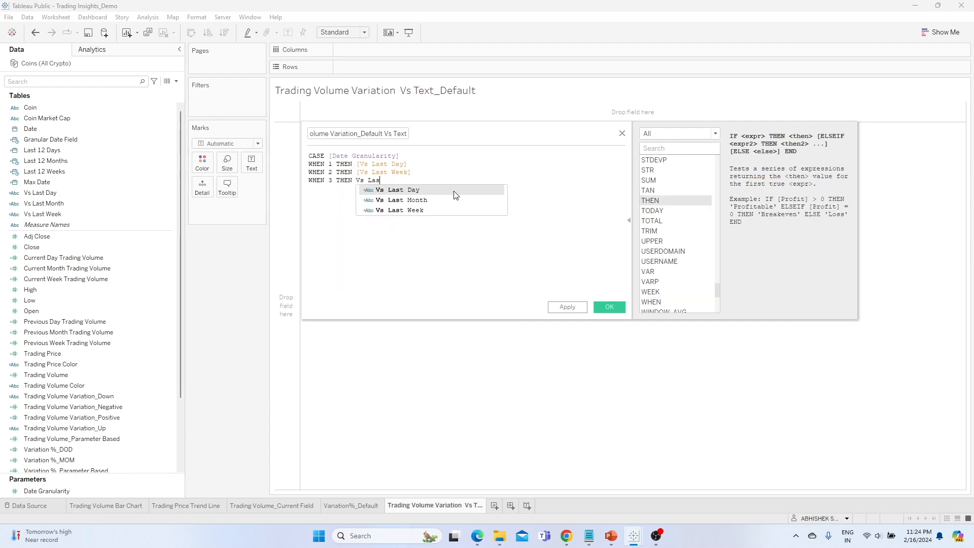
pyautogui.press('Down')
pyautogui.press('Return')
pyautogui.write('W')
pyautogui.press('BackSpace')
pyautogui.write('ER')
pyautogui.press('BackSpace')
pyautogui.write('ND')
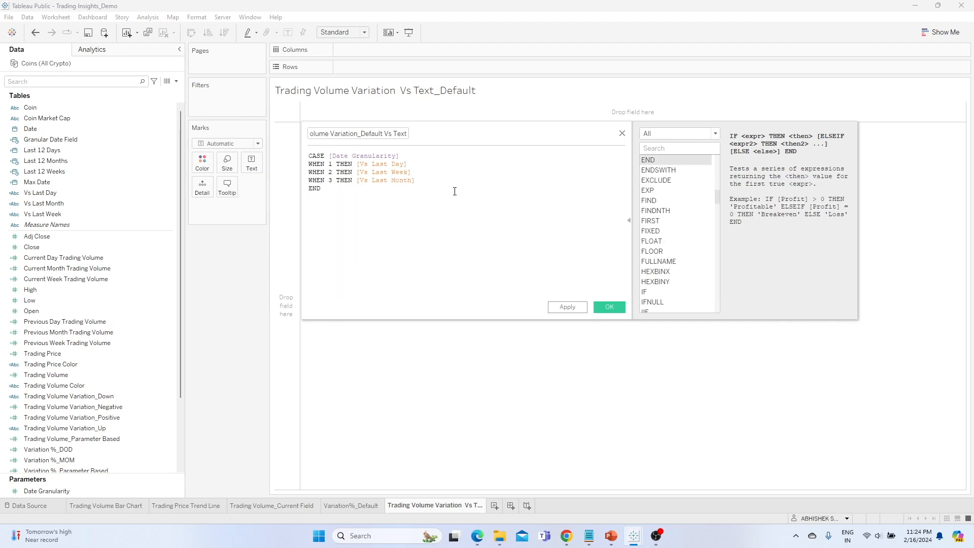
pyautogui.click(608, 306)
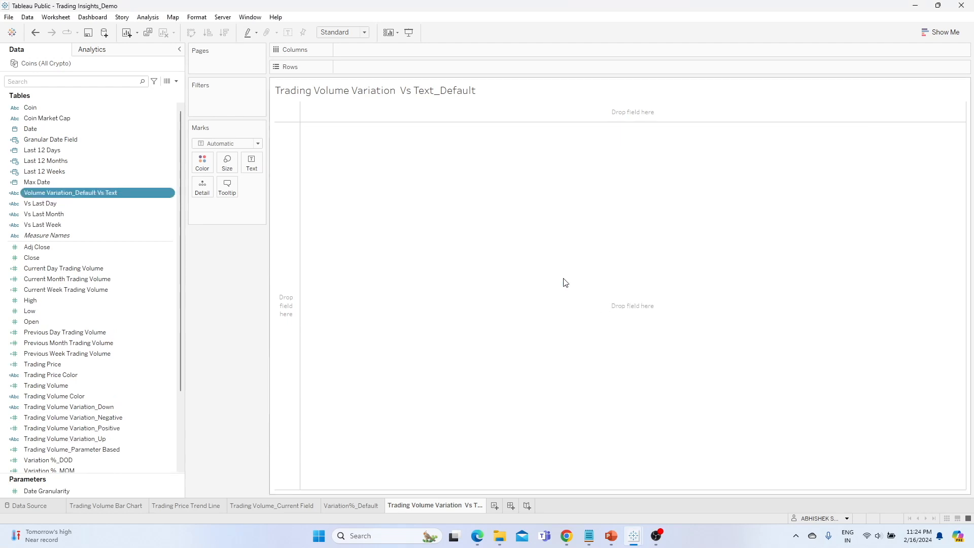
# - Show the Volume Variation_Default Vs Text field as the sheet's text mark and fit the sheet to Entire View
pyautogui.moveTo(98, 198); pyautogui.dragTo(256, 163)
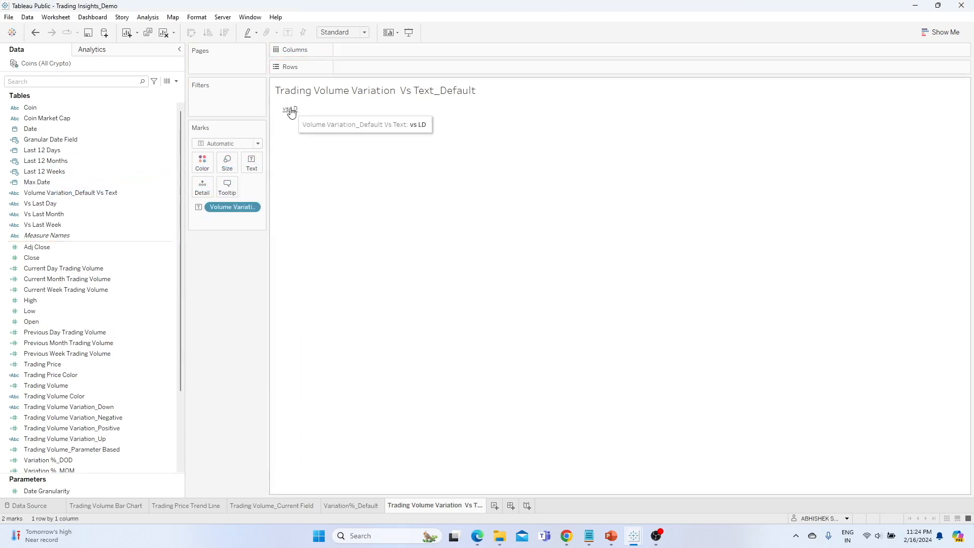
pyautogui.click(363, 32)
pyautogui.click(345, 68)
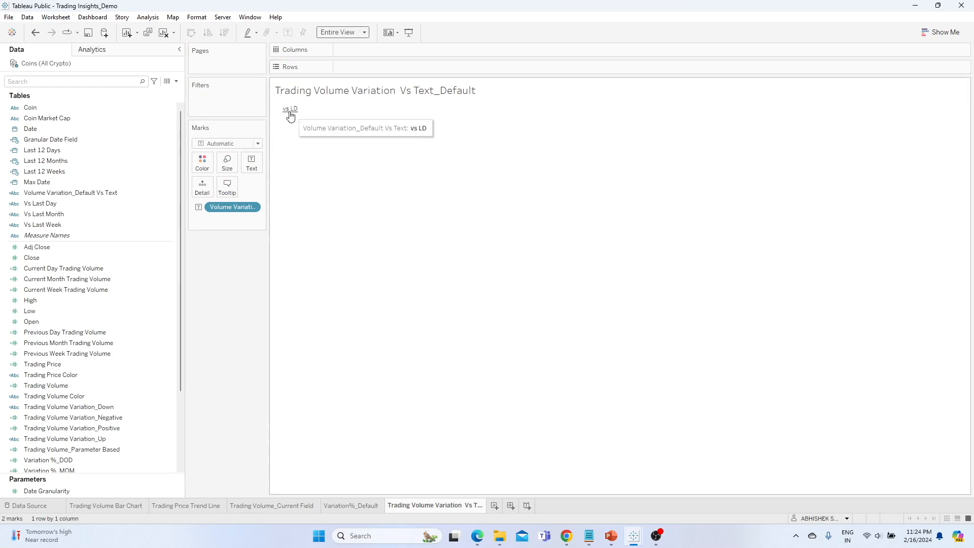
# - Open the text mark's label for editing and set its whole text to font size 10
pyautogui.click(252, 164)
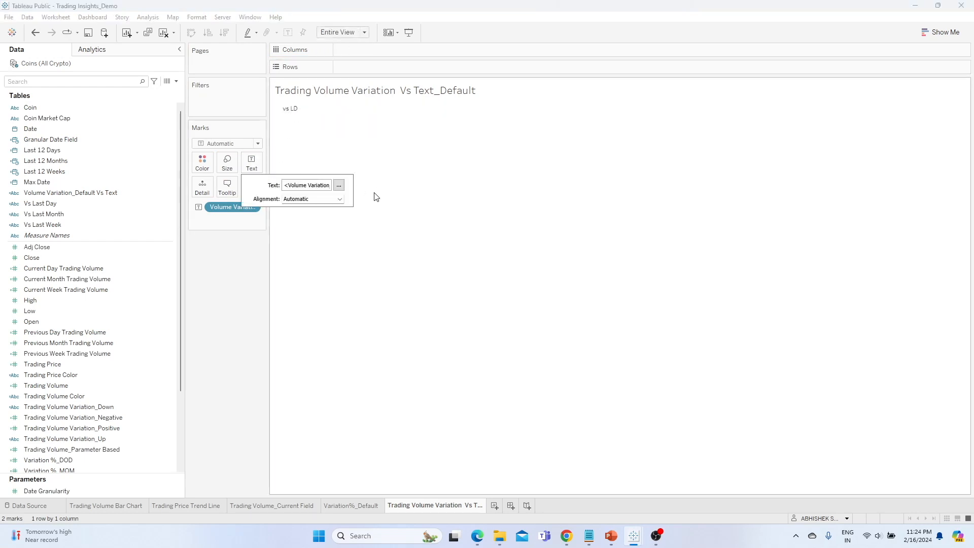
pyautogui.click(339, 186)
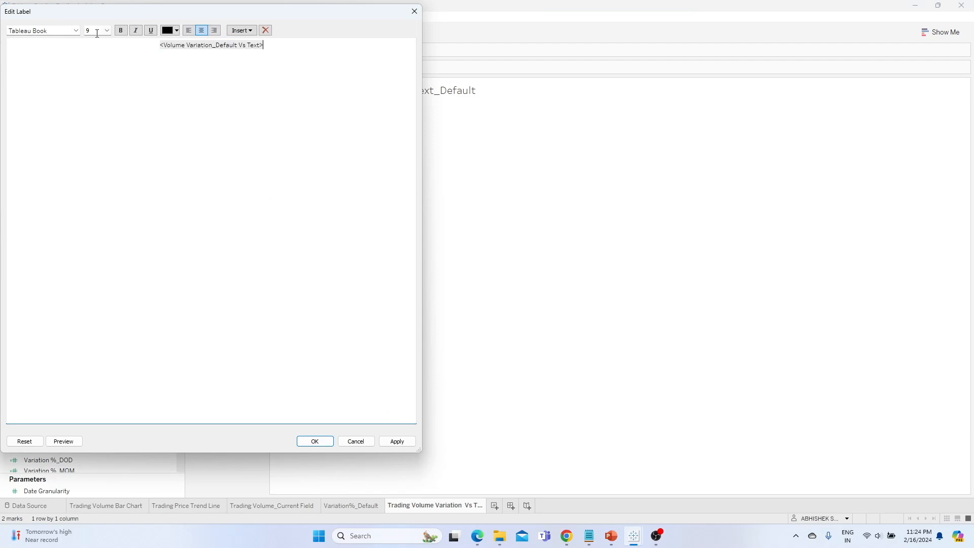
pyautogui.hotkey('ctrl', 'a')
pyautogui.click(107, 30)
pyautogui.click(97, 50)
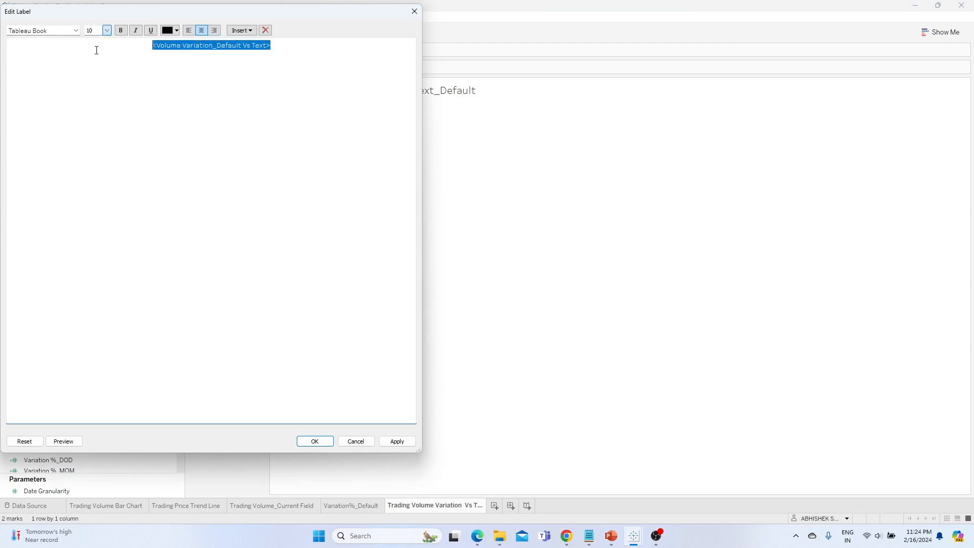
# - Make the label text bold and dark grey, and apply the label changes
pyautogui.click(177, 30)
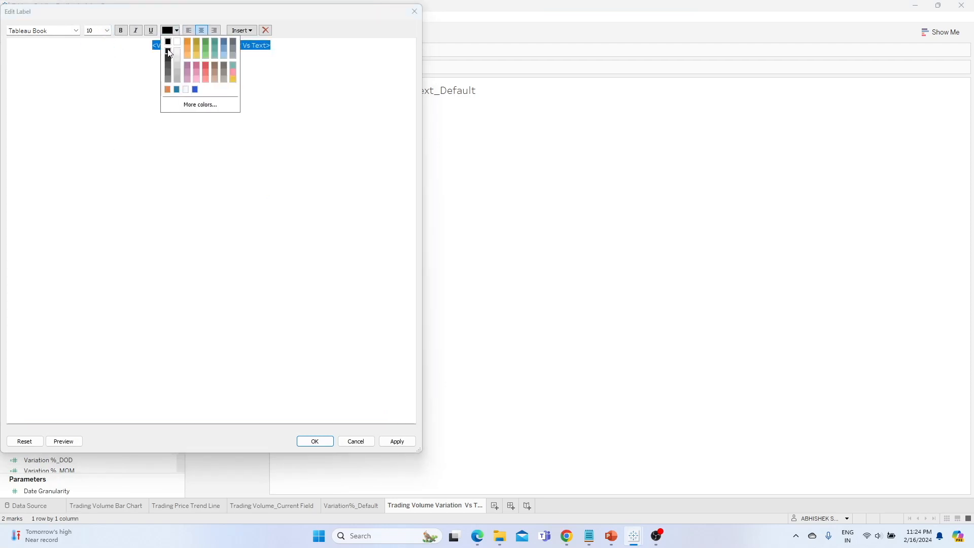
pyautogui.click(168, 41)
pyautogui.click(121, 31)
pyautogui.click(171, 33)
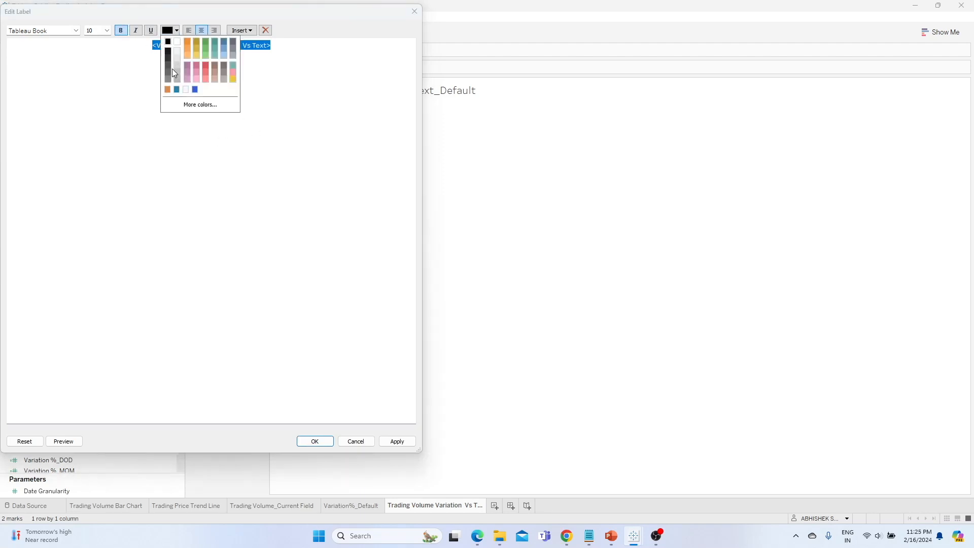
pyautogui.click(169, 66)
pyautogui.click(174, 32)
pyautogui.click(167, 72)
pyautogui.click(263, 163)
pyautogui.click(398, 441)
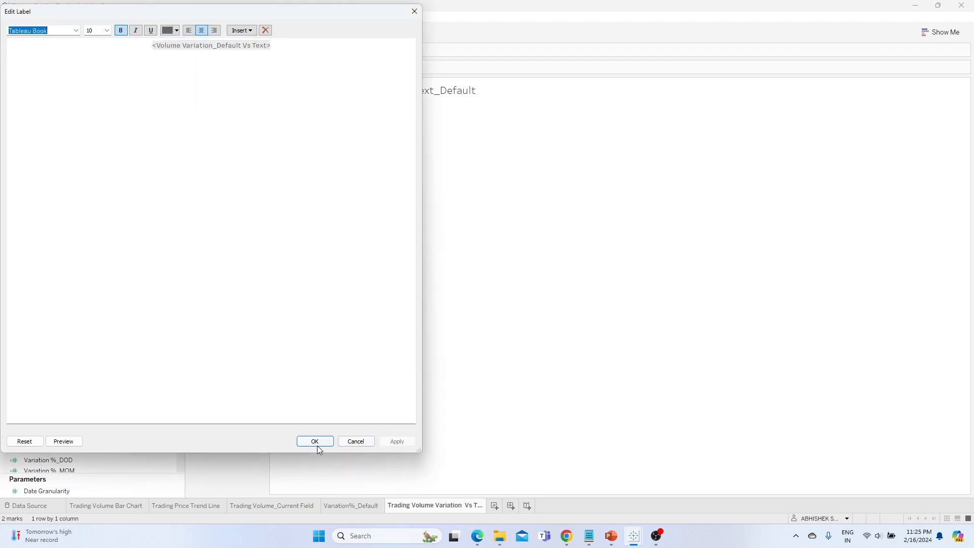
pyautogui.click(315, 441)
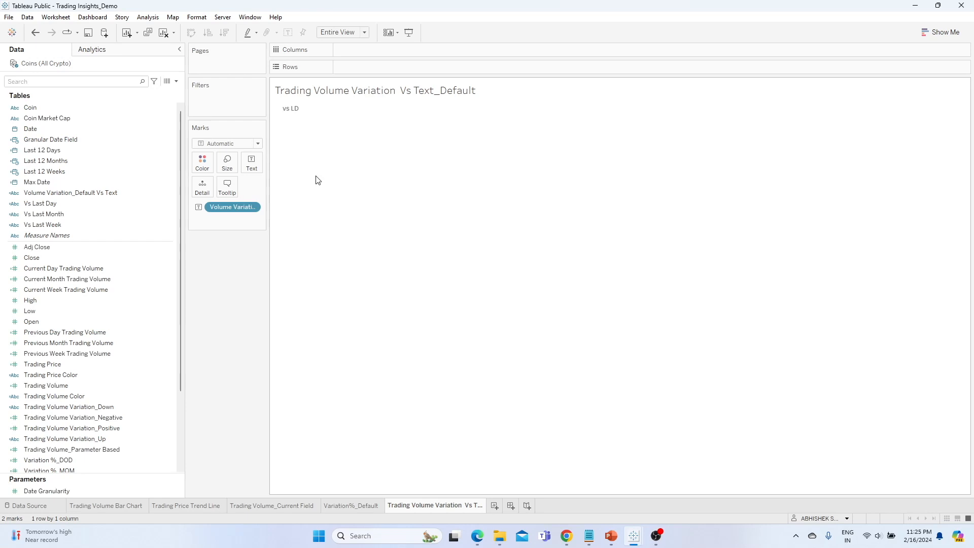
# - Show the Date Granularity parameter control on the sheet and switch it through Weekly to Monthly to test the comparison text
pyautogui.rightClick(178, 491)
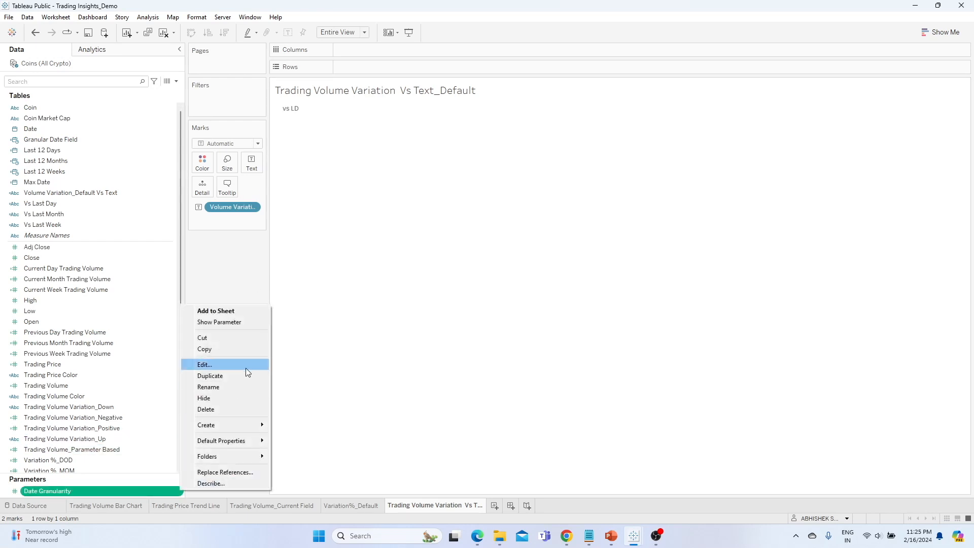
pyautogui.click(234, 327)
pyautogui.click(912, 100)
pyautogui.click(907, 116)
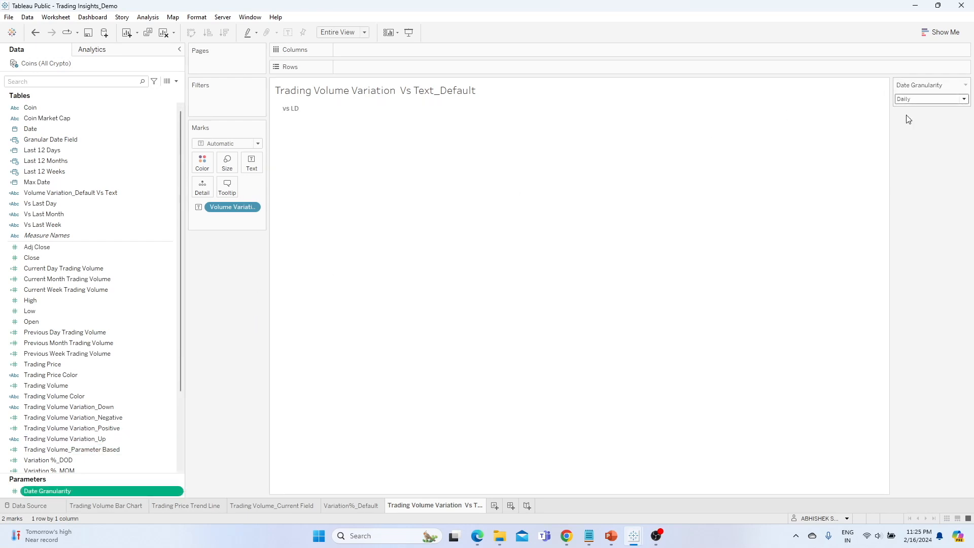
pyautogui.click(911, 100)
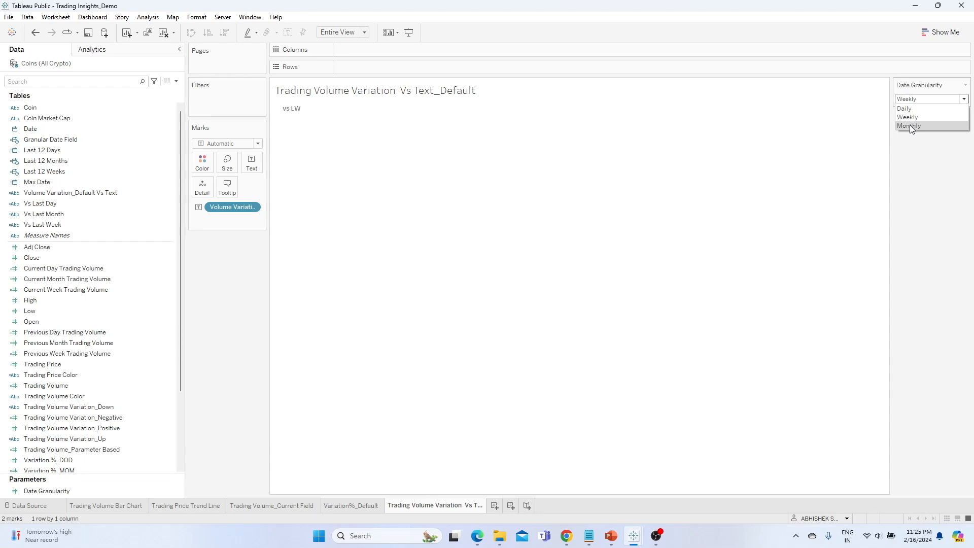
pyautogui.click(909, 125)
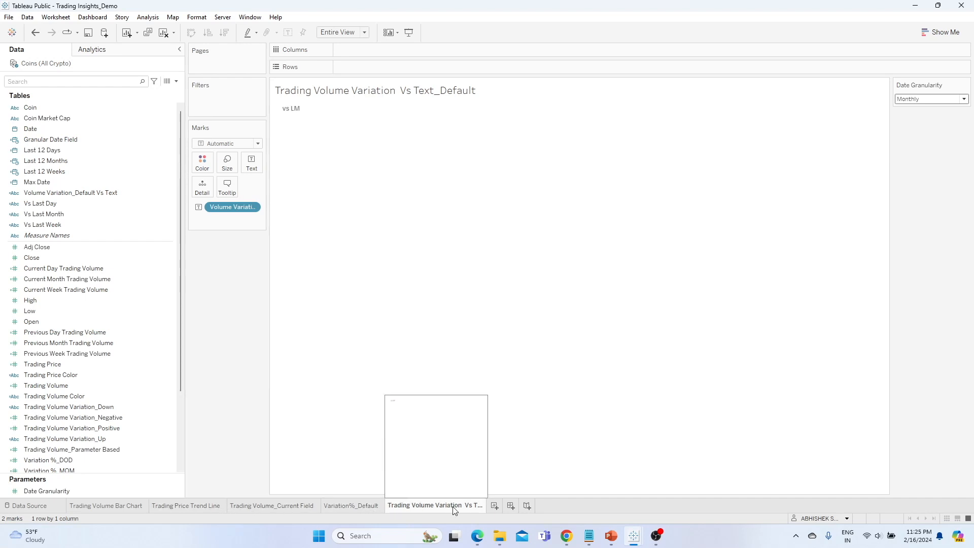
# - Review the Trading Volume_Current Field and Variation%_Default sheets and return to the Trading Volume Variation Vs Text_Default sheet
pyautogui.click(203, 507)
pyautogui.click(269, 506)
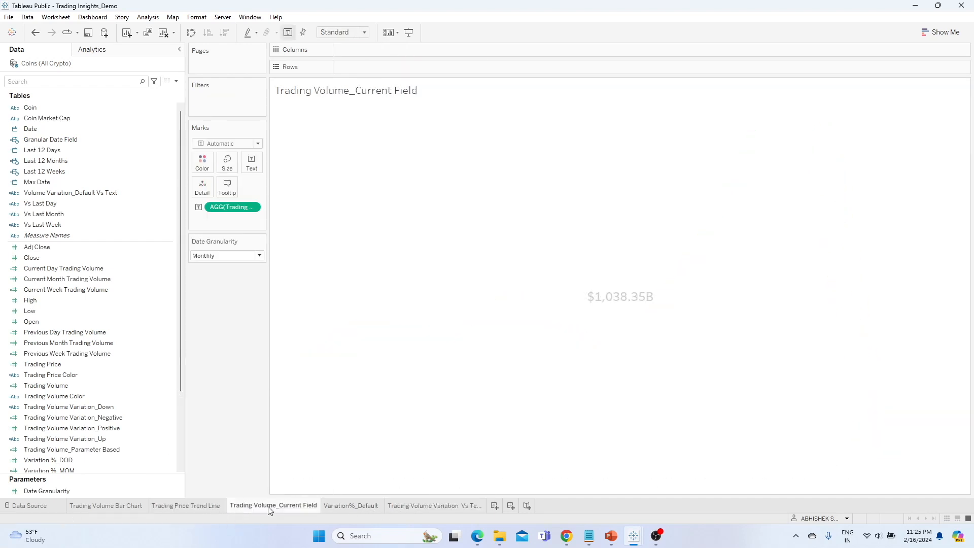
pyautogui.click(352, 506)
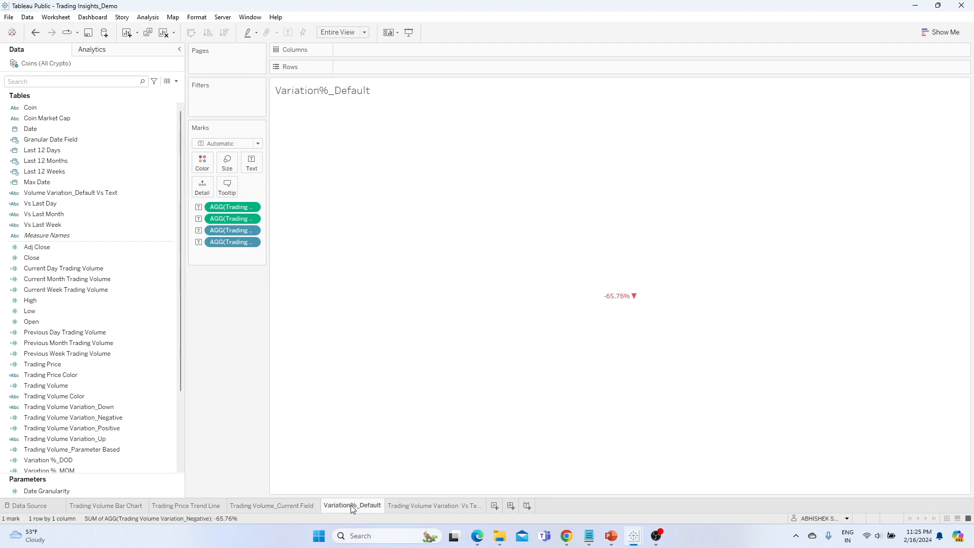
pyautogui.click(417, 506)
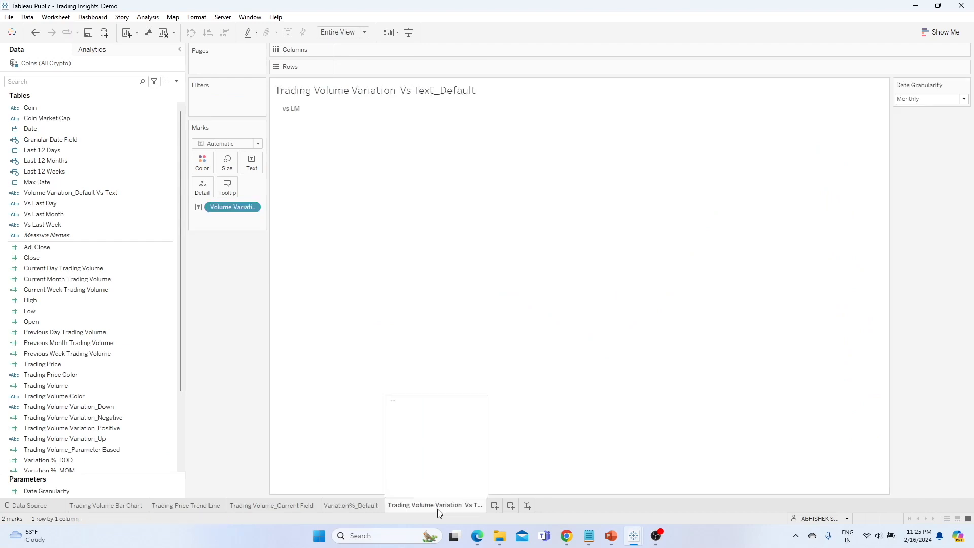
# - Switch to the finished Trading Insights workbook and select the Jan 28 bar in the dashboard's weekly volume chart to check the KPI
pyautogui.moveTo(641, 538)
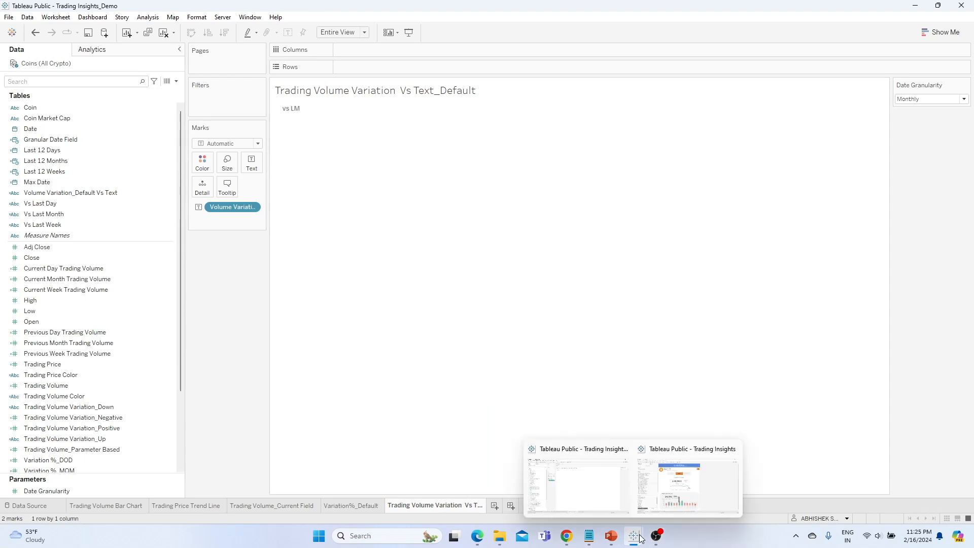
pyautogui.click(688, 482)
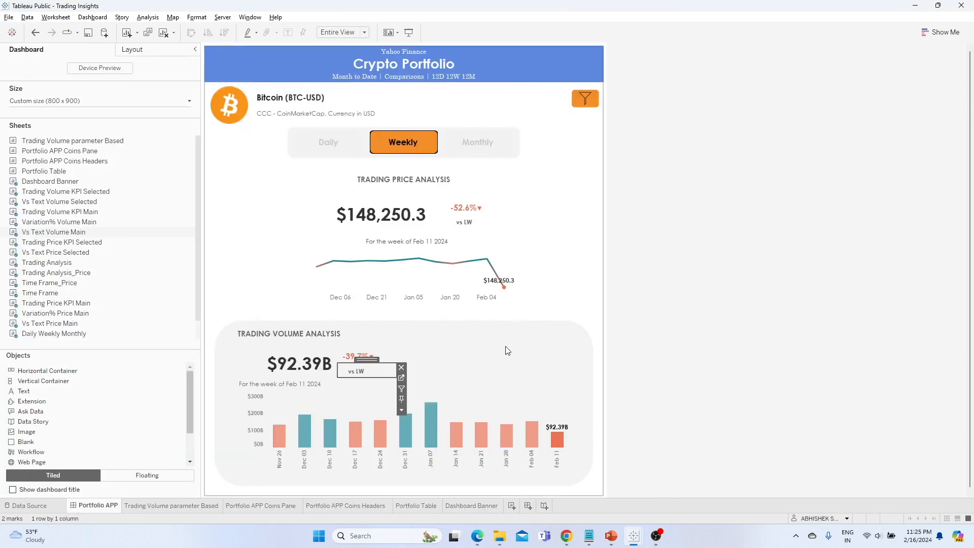
pyautogui.click(532, 428)
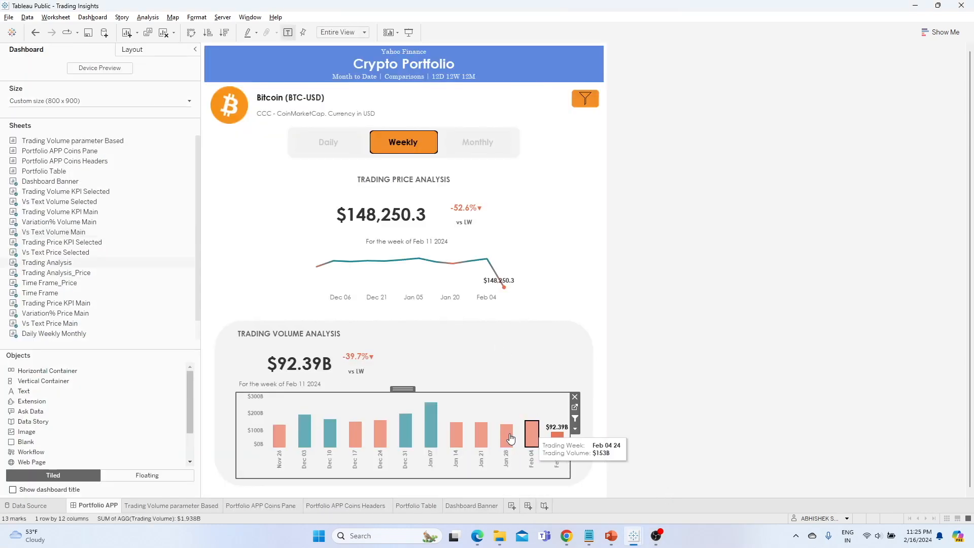
pyautogui.click(506, 435)
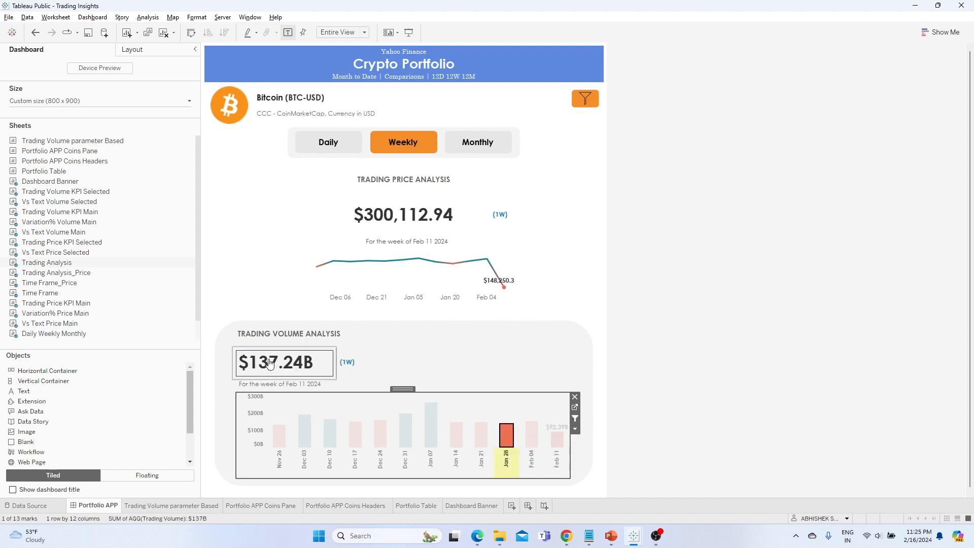
pyautogui.click(319, 353)
pyautogui.moveTo(508, 436)
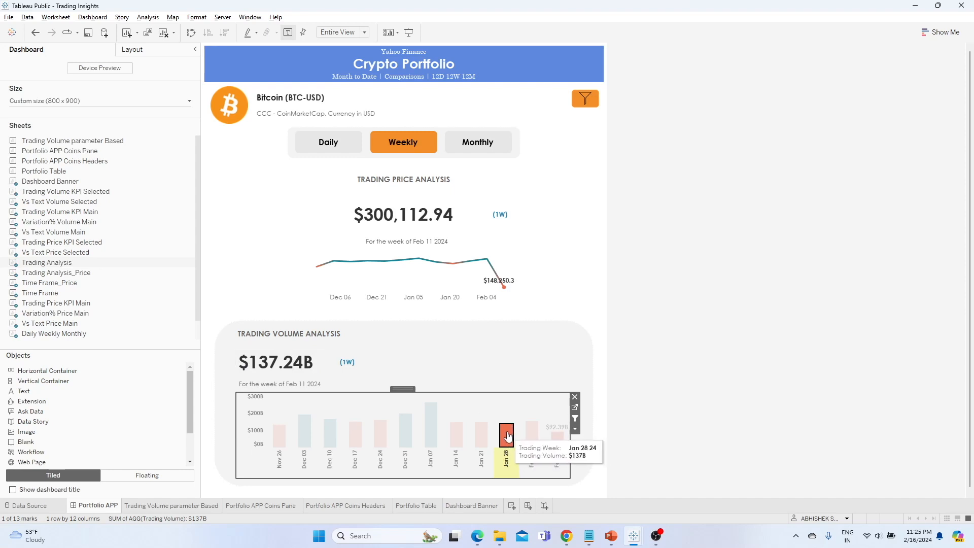
# - Select the Jan 21, Jan 14 and Jan 07 volume bars one after another to compare their KPI values, and clear the selection
pyautogui.click(483, 437)
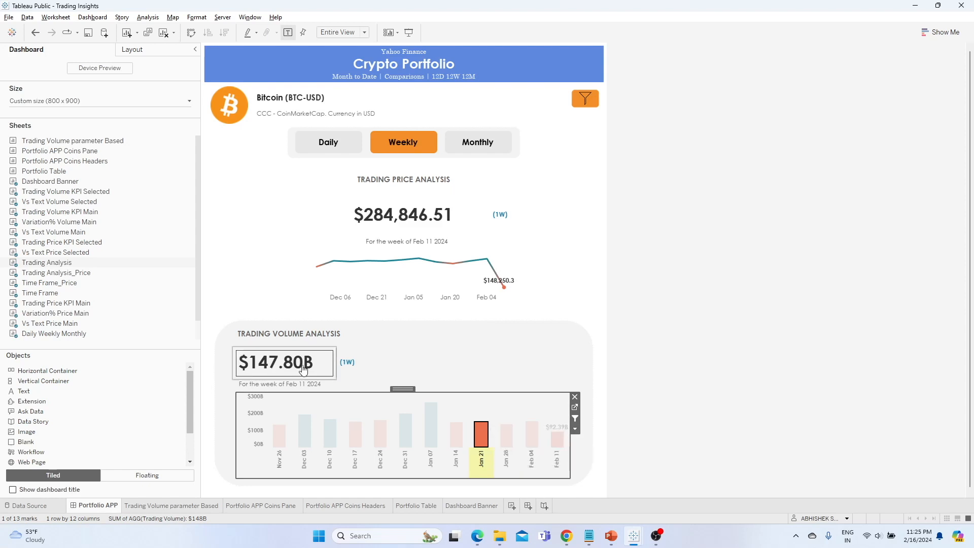
pyautogui.click(458, 440)
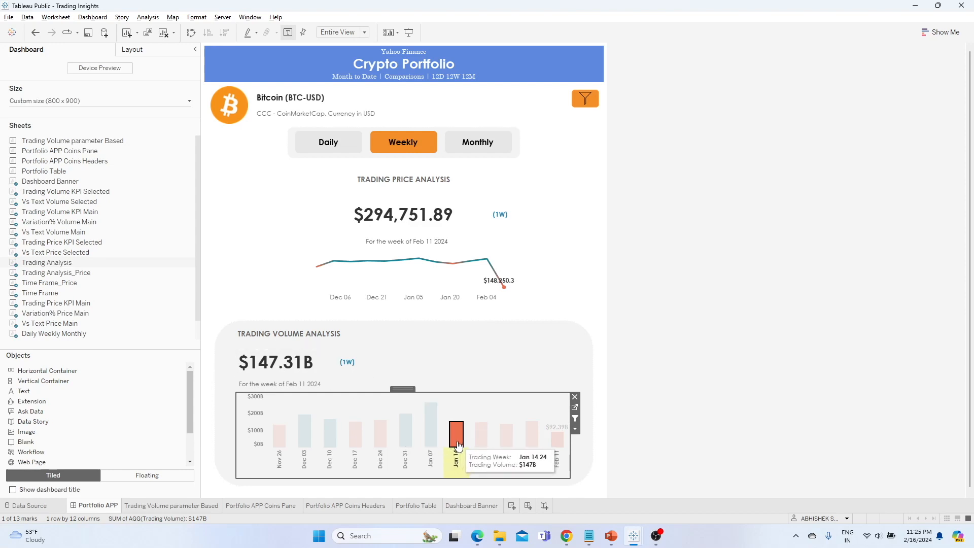
pyautogui.click(430, 436)
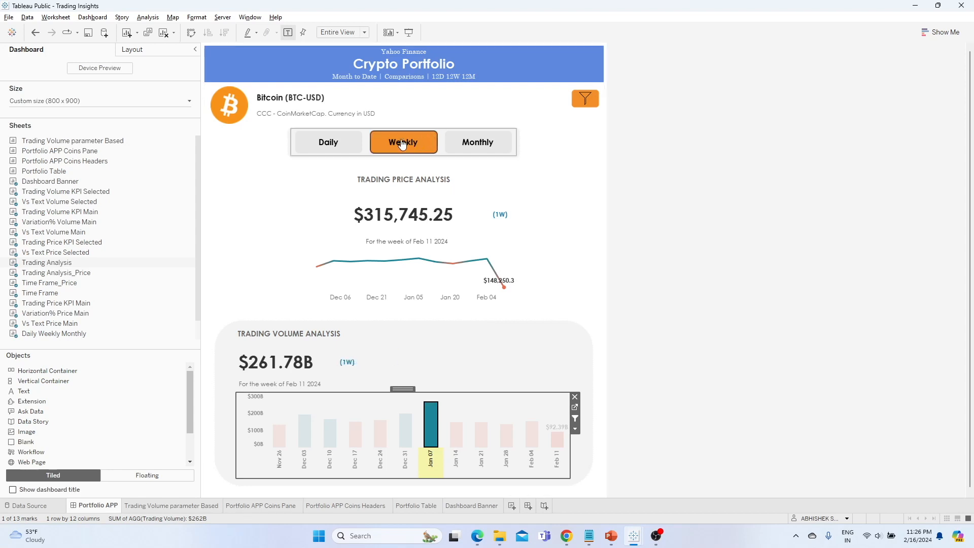
pyautogui.click(433, 422)
# - Set the reference dashboard to Daily and select the Feb 06 volume bar to examine the selected-day KPI
pyautogui.click(338, 147)
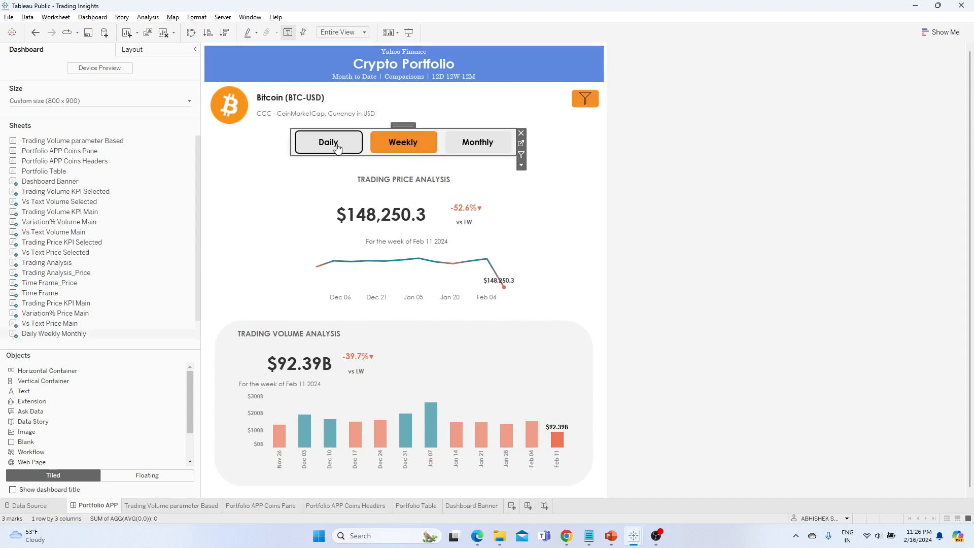
pyautogui.click(338, 147)
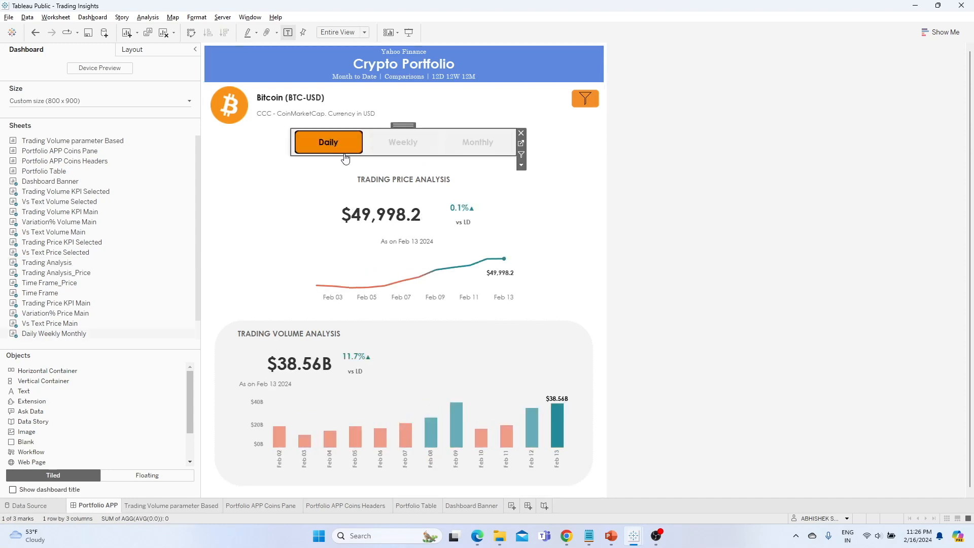
pyautogui.click(344, 153)
pyautogui.click(530, 285)
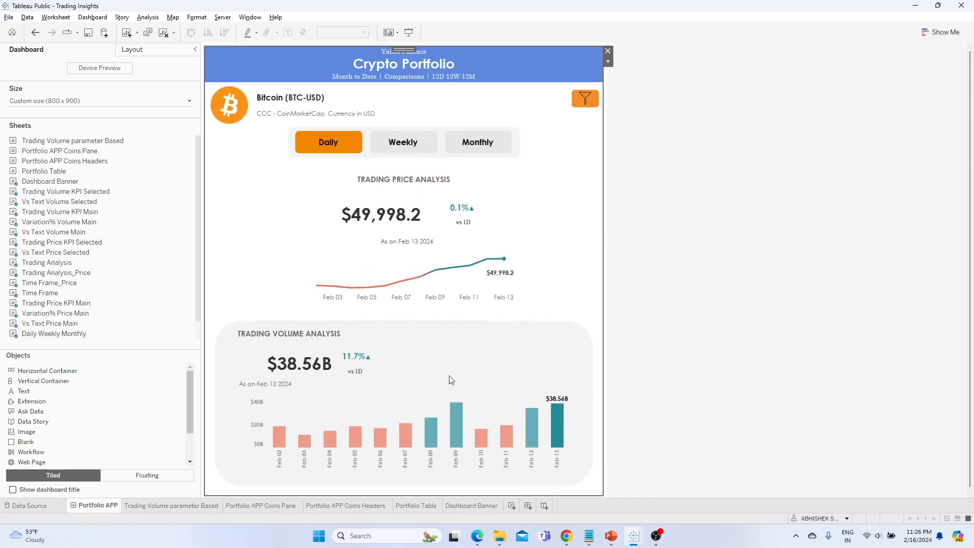
pyautogui.click(384, 440)
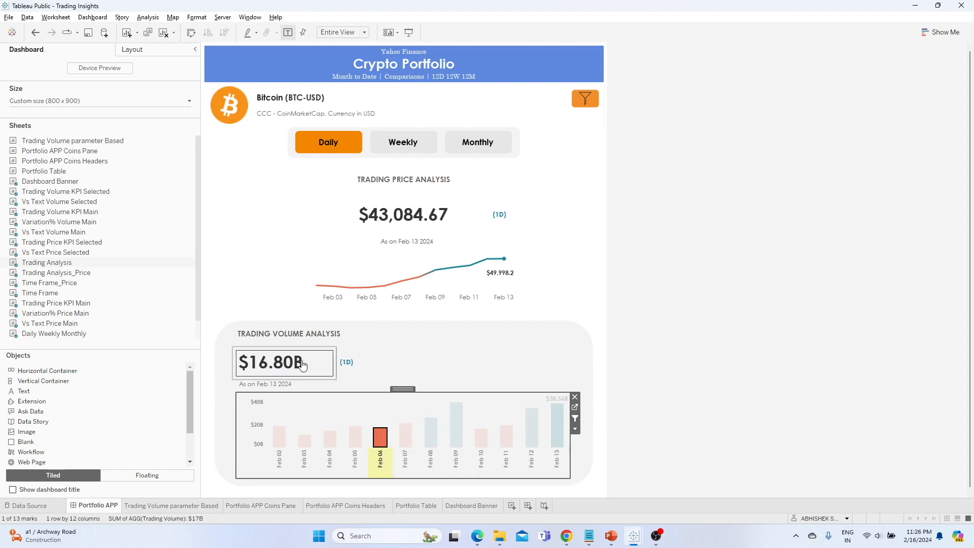
# - Clear the Feb 06 bar selection, switch back to the Trading Insights_Demo workbook and add a new worksheet
pyautogui.click(380, 439)
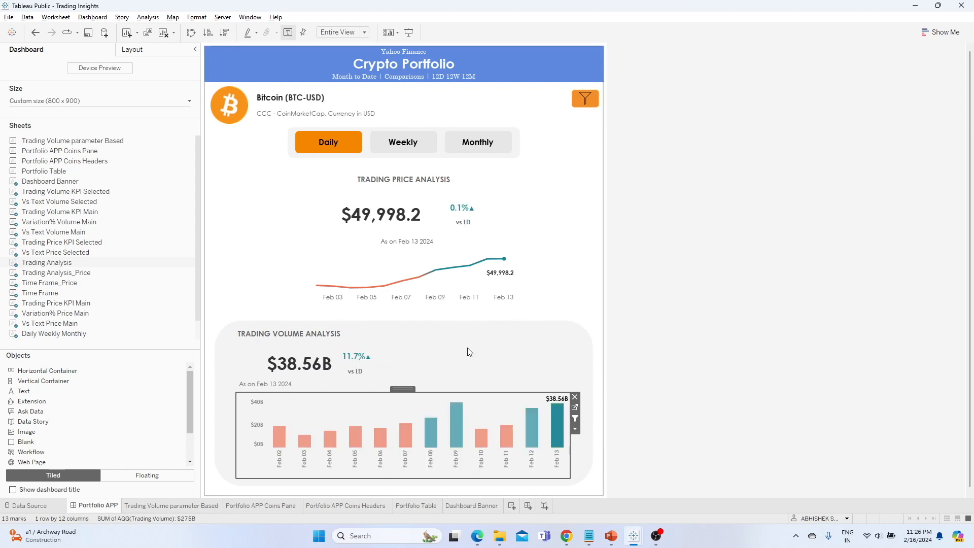
pyautogui.hotkey('alt', 'Tab')
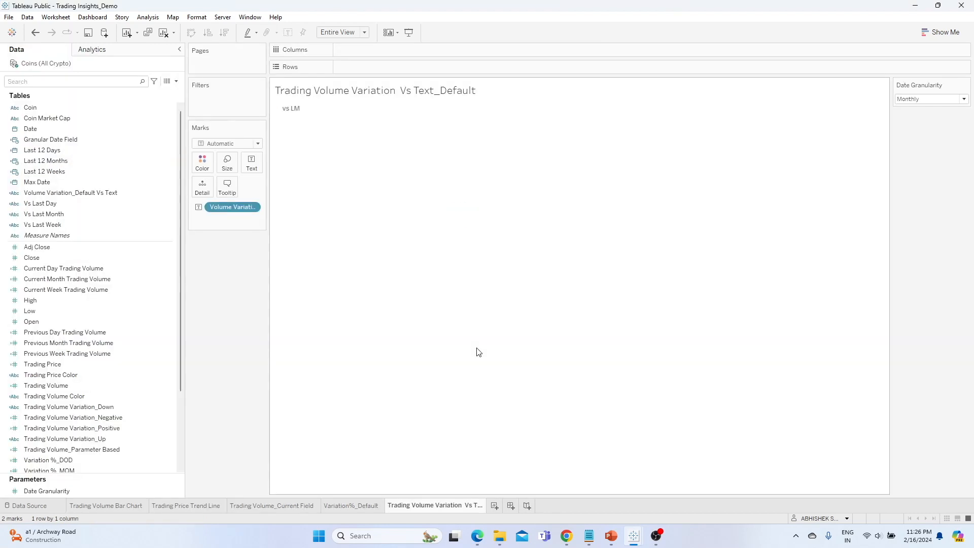
pyautogui.click(494, 505)
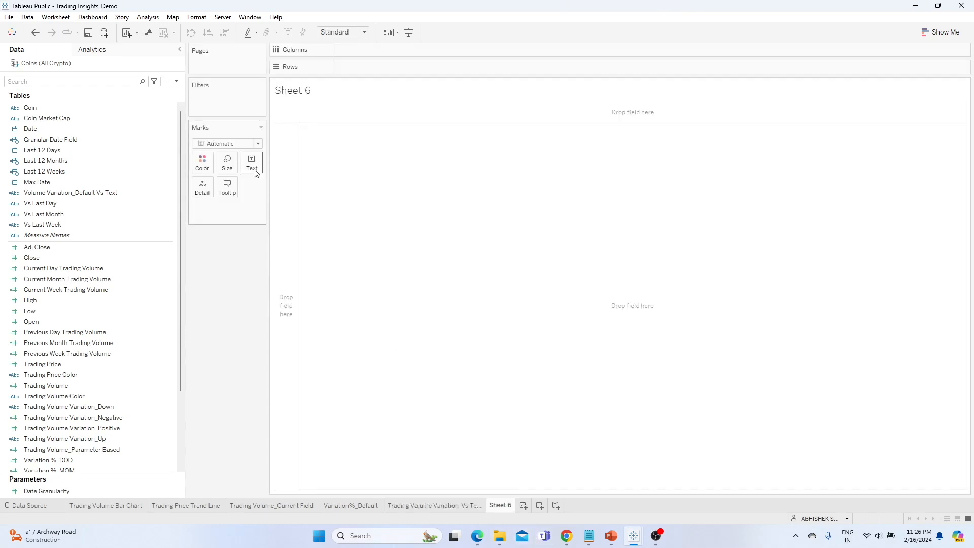
# - Create a calculated field named Trading Volume_Selected with the formula SUM([Volume])
pyautogui.click(176, 81)
pyautogui.click(160, 96)
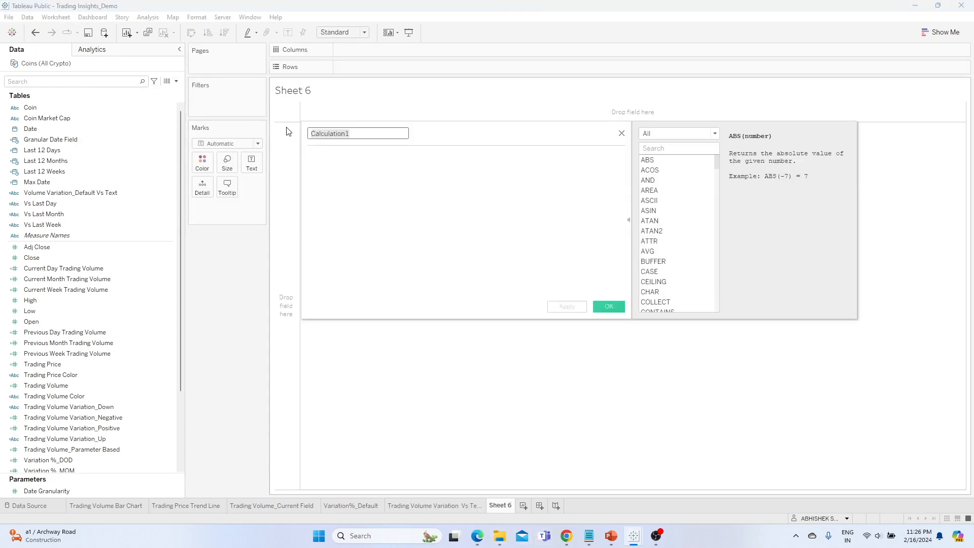
pyautogui.write('Trading Volume_Selected')
pyautogui.click(380, 159)
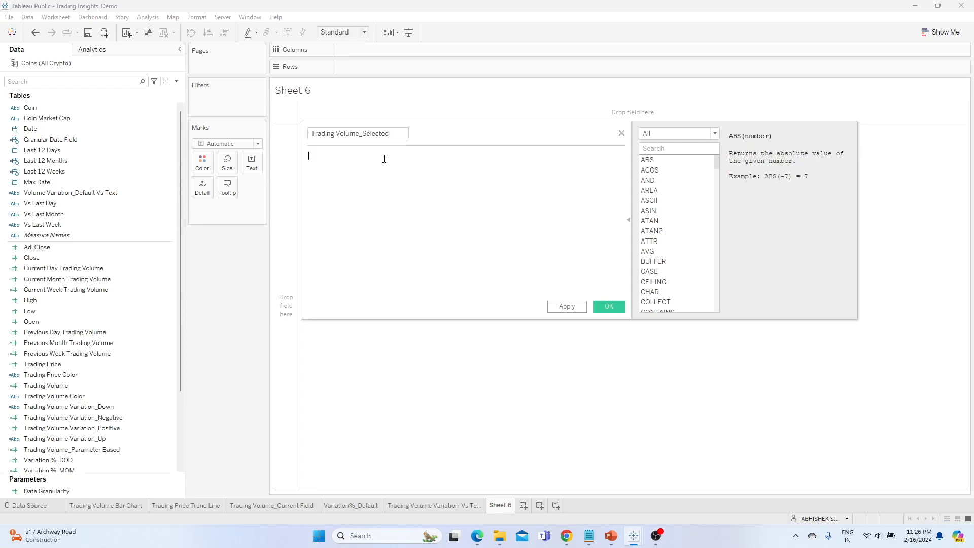
pyautogui.write('sum')
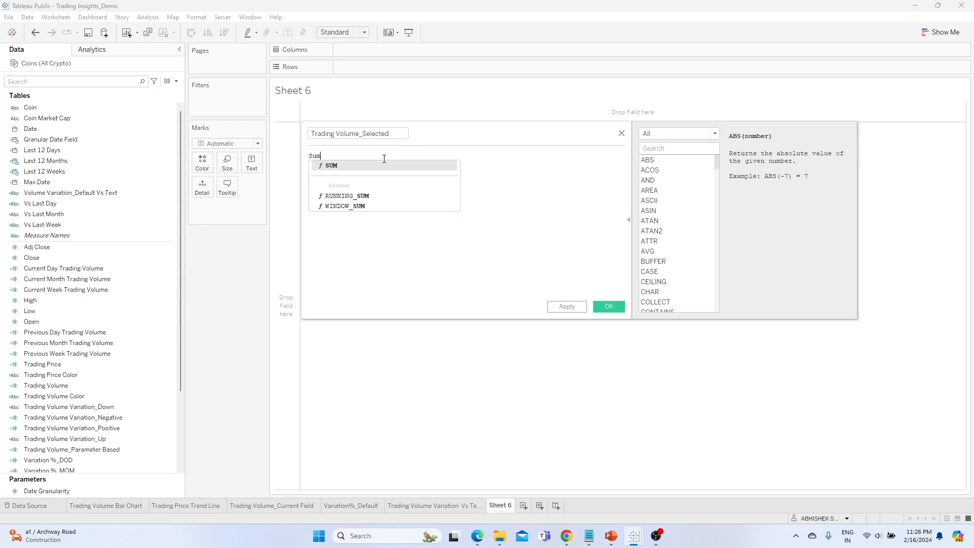
pyautogui.press('Return')
pyautogui.write('Tra')
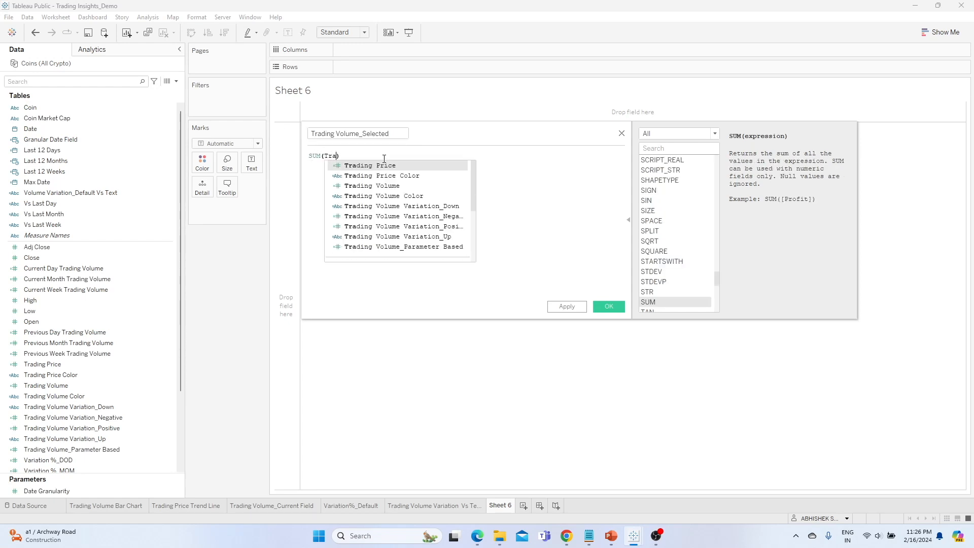
pyautogui.press('BackSpace')
pyautogui.press('BackSpace')
pyautogui.press('BackSpace')
pyautogui.write('Vol')
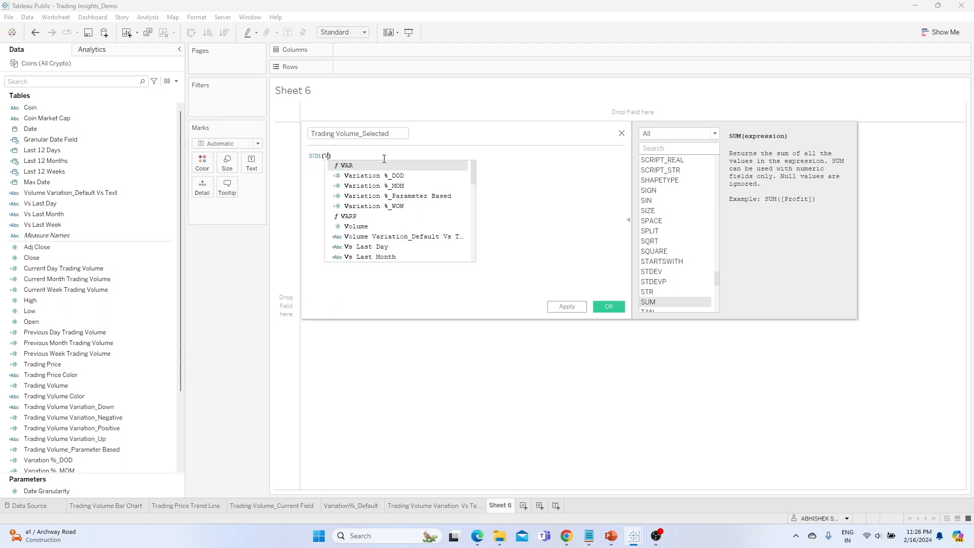
pyautogui.press('Return')
pyautogui.click(568, 307)
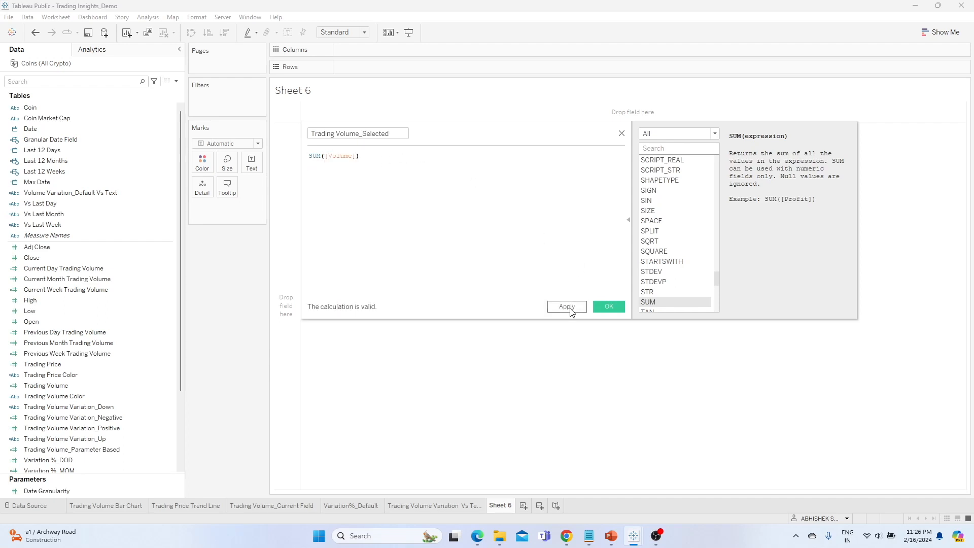
pyautogui.click(609, 307)
# - Show Trading Volume_Selected as the new sheet's text and format it as custom currency in billions with two decimal places
pyautogui.moveTo(87, 460); pyautogui.dragTo(287, 380)
pyautogui.rightClick(252, 210)
pyautogui.click(243, 263)
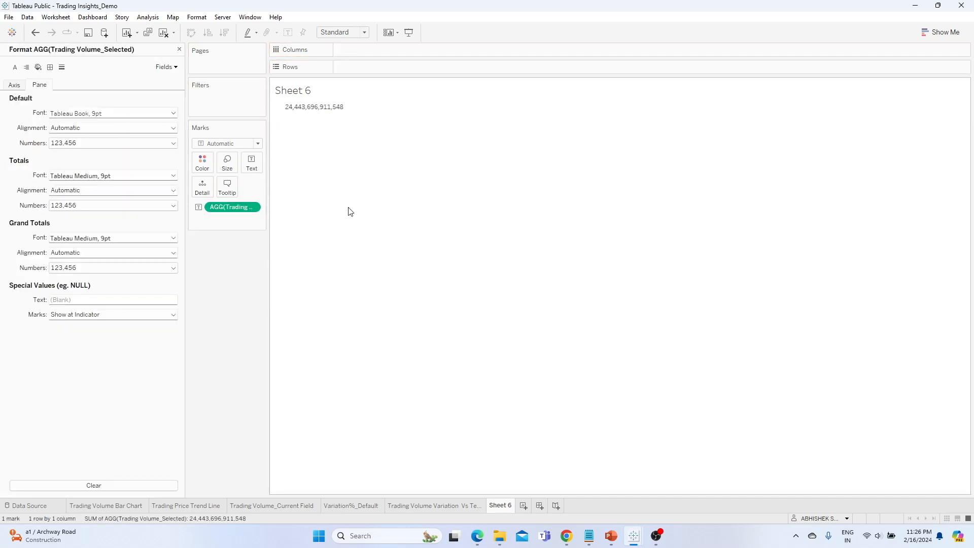
pyautogui.click(107, 143)
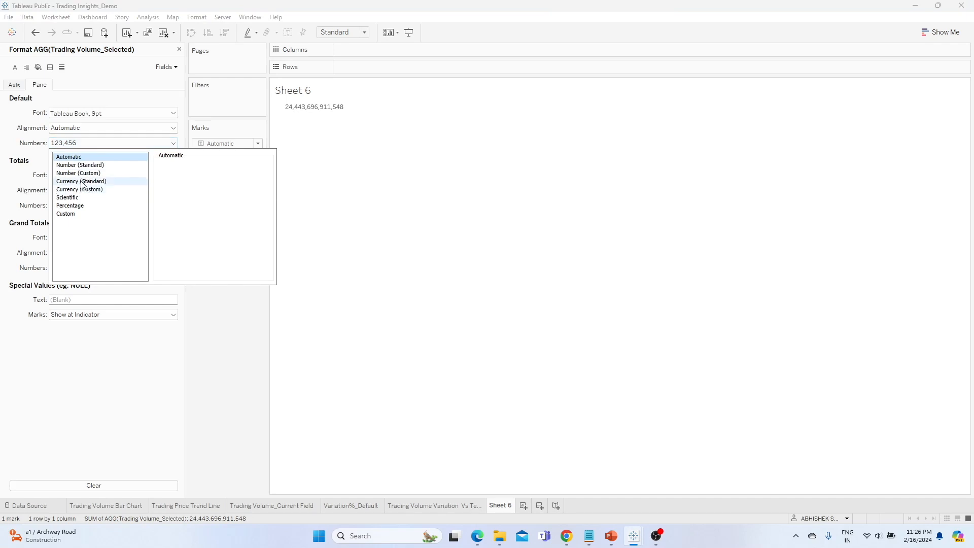
pyautogui.click(119, 189)
pyautogui.click(180, 230)
pyautogui.click(178, 257)
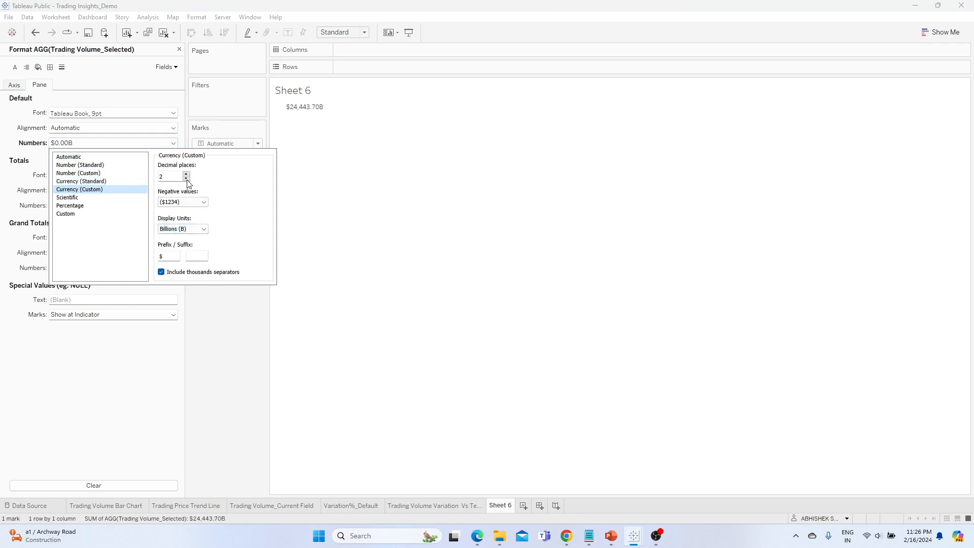
pyautogui.click(218, 298)
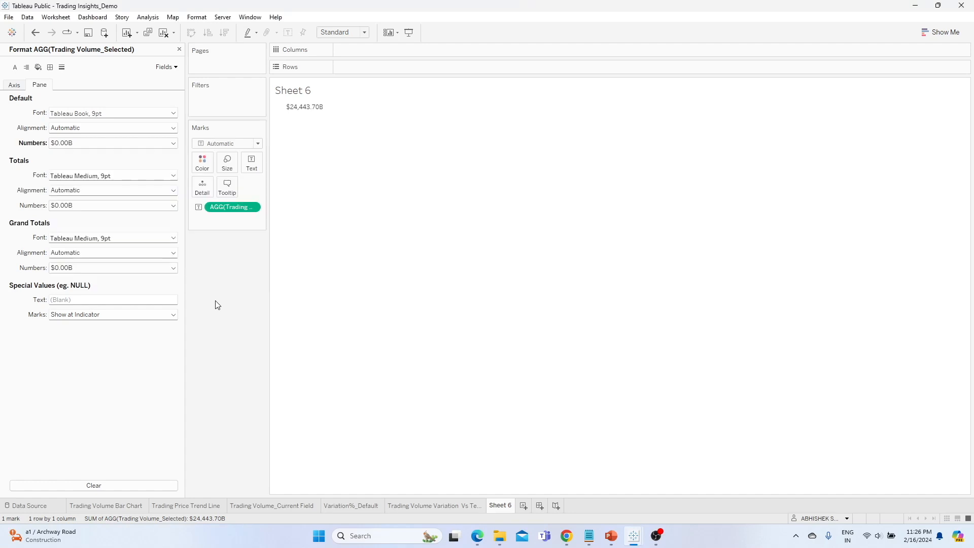
pyautogui.click(179, 49)
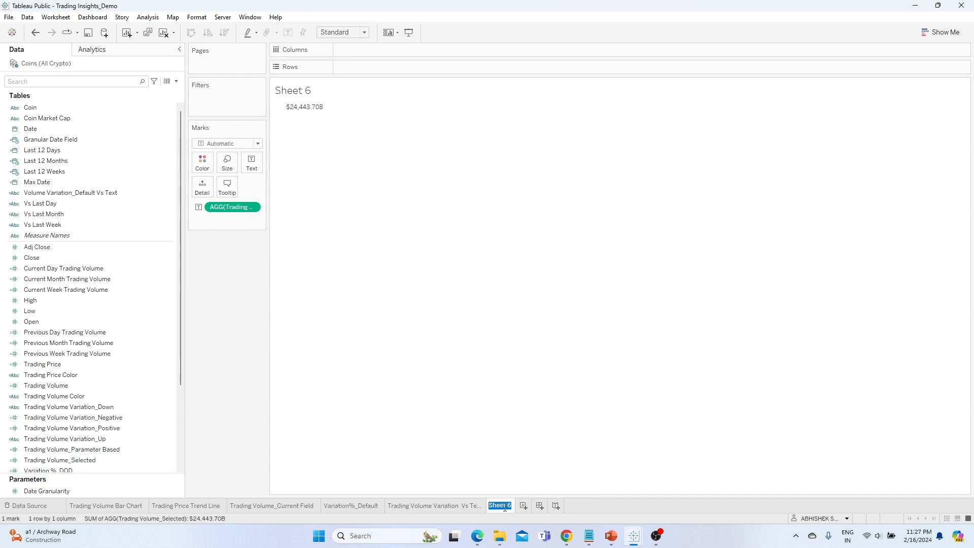
# - Rename the new sheet as Trading Volume_Selcted
pyautogui.write('Trading')
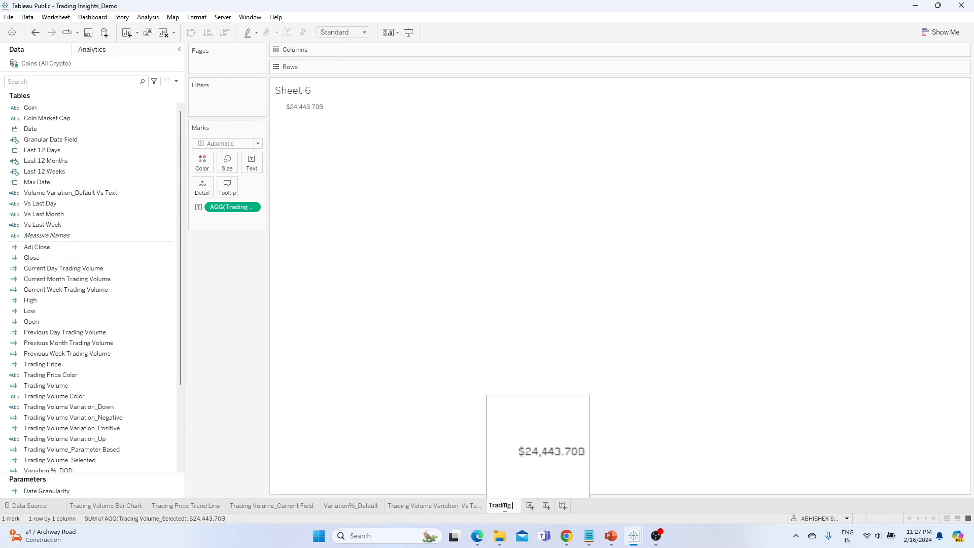
pyautogui.write(' Volume_Selcted')
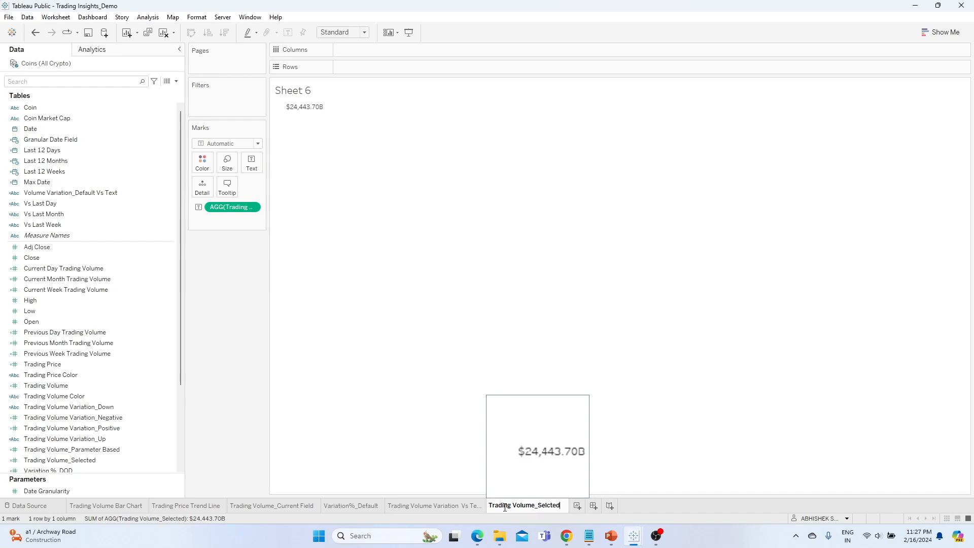
# - Correct the current worksheet's name to Trading Volume_Selected
pyautogui.press('BackSpace')
pyautogui.press('BackSpace')
pyautogui.press('BackSpace')
pyautogui.press('BackSpace')
pyautogui.write('ected')
pyautogui.click(237, 383)
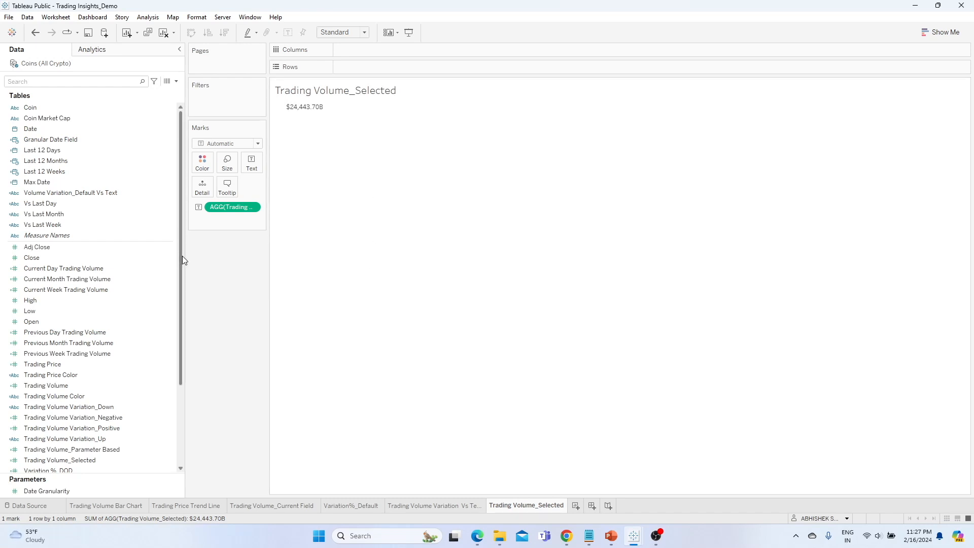
# - Add a new worksheet and start a calculated field named Volume_Vs Text_Selected
pyautogui.moveTo(181, 255); pyautogui.dragTo(194, 256)
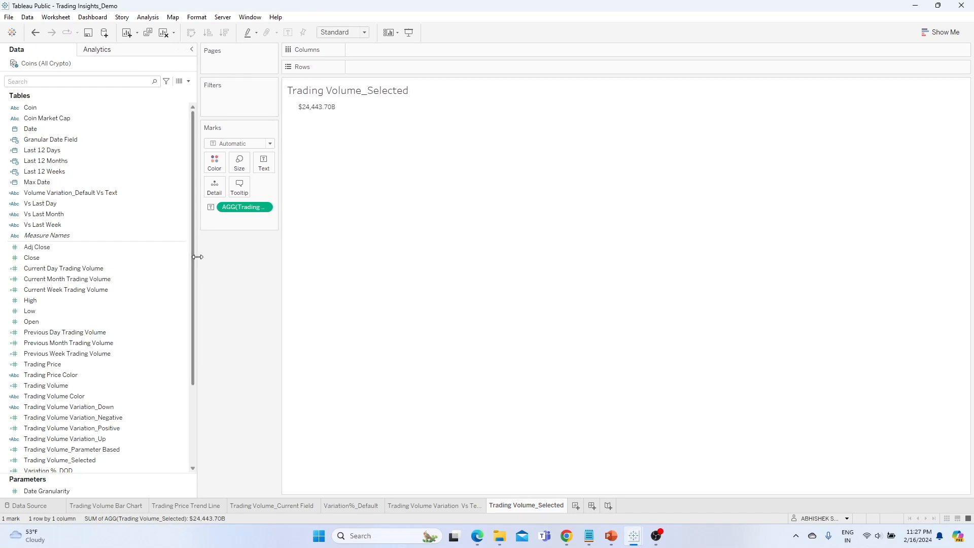
pyautogui.click(576, 506)
pyautogui.click(188, 82)
pyautogui.click(127, 90)
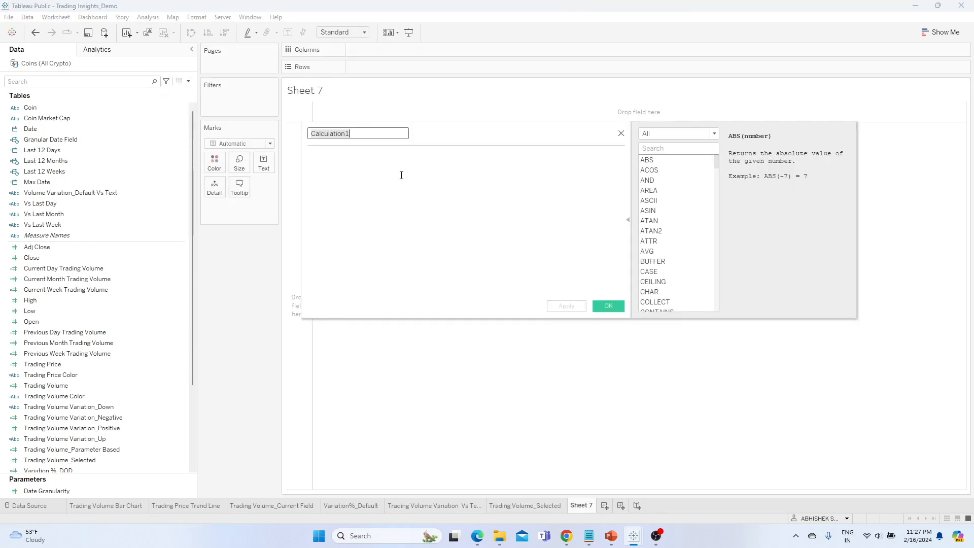
pyautogui.press('BackSpace')
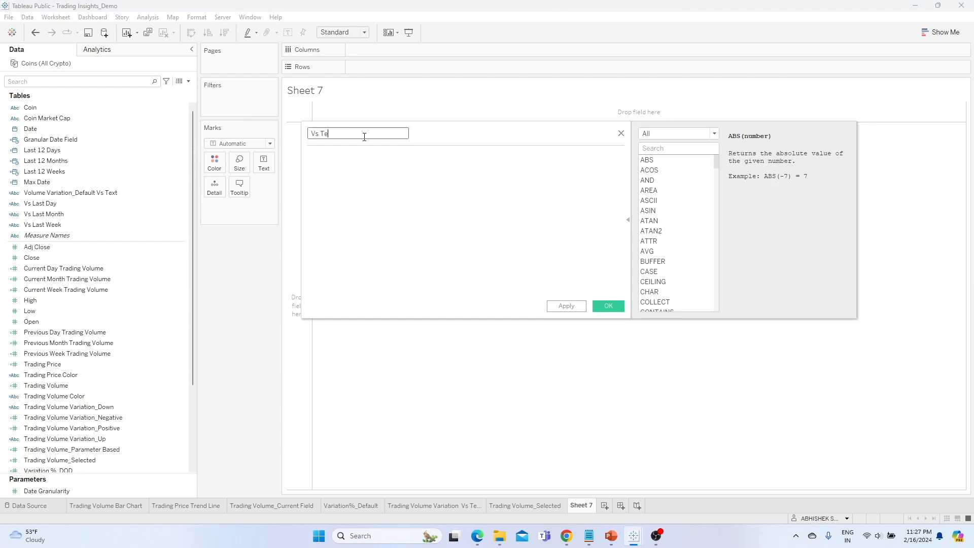
pyautogui.write('Vs Text_Selected')
pyautogui.press('Home')
pyautogui.write('Volume_')
# - Begin the formula with CASE [Date Granularity] and a first branch, WHEN 1 THEN "(1D)"
pyautogui.click(407, 162)
pyautogui.write('CASE ')
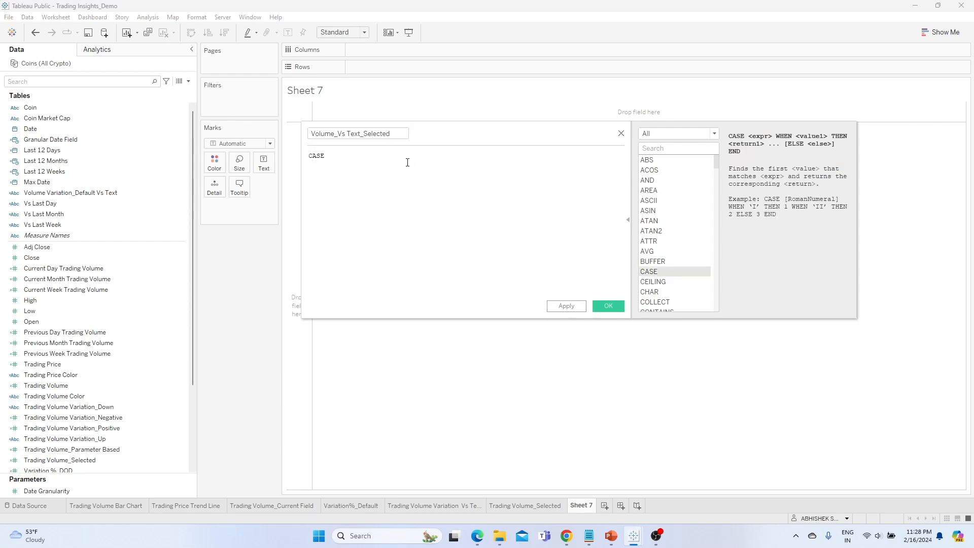
pyautogui.write('Date')
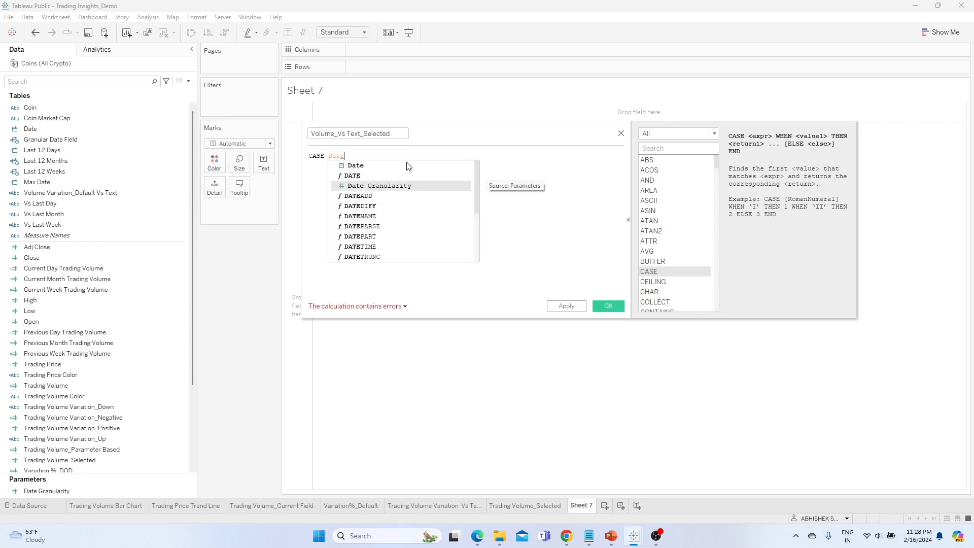
pyautogui.press('Return')
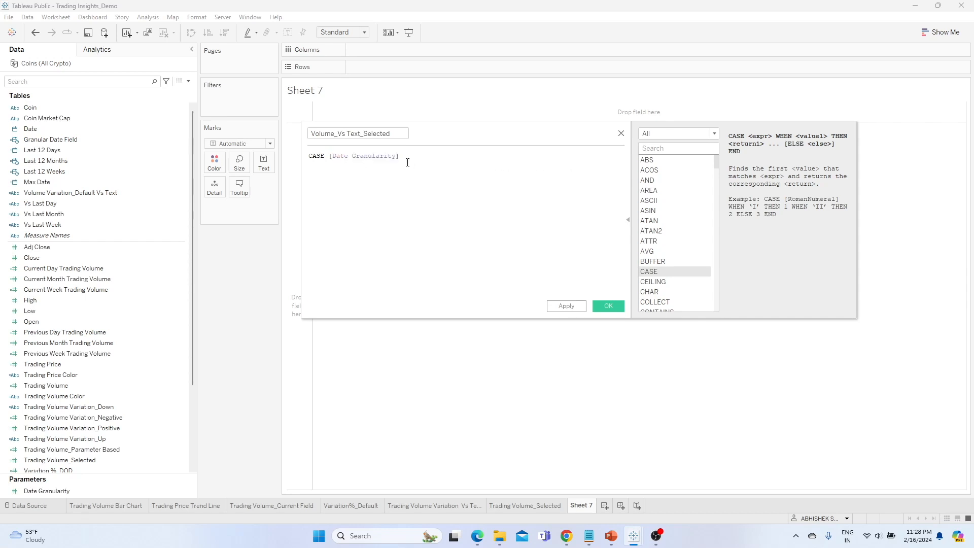
pyautogui.write('WHEN 1 THEN')
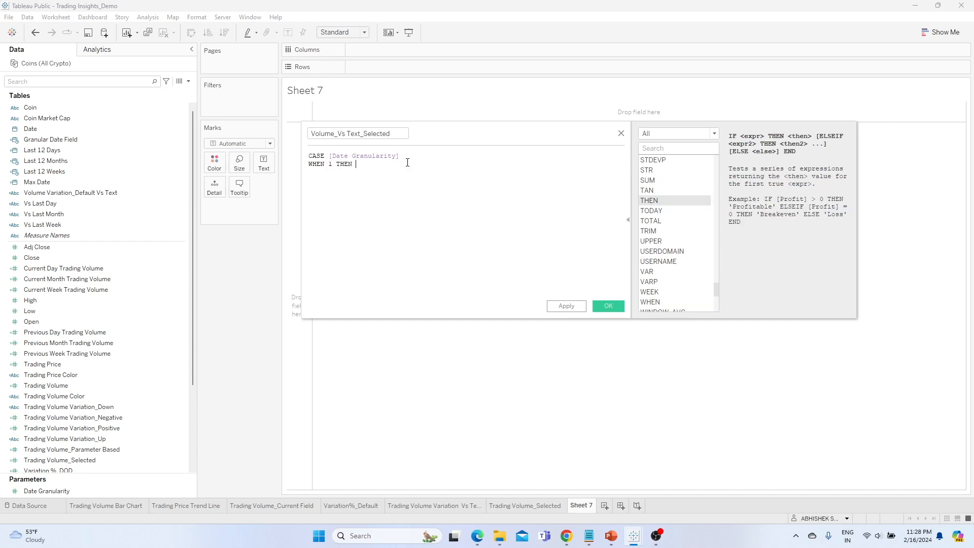
pyautogui.write(' "(1D)"')
# - Duplicate the first branch on the line below and change the copy to WHEN 2 THEN "(1w)"
pyautogui.hotkey('shift', 'Home')
pyautogui.hotkey('ctrl', 'c')
pyautogui.press('End')
pyautogui.press('Return')
pyautogui.hotkey('ctrl', 'v')
pyautogui.press('Left')
pyautogui.press('Left')
pyautogui.press('Left')
pyautogui.press('Left')
pyautogui.press('Left')
pyautogui.press('Left')
pyautogui.press('Left')
pyautogui.press('Left')
pyautogui.press('Left')
pyautogui.press('Left')
pyautogui.press('Left')
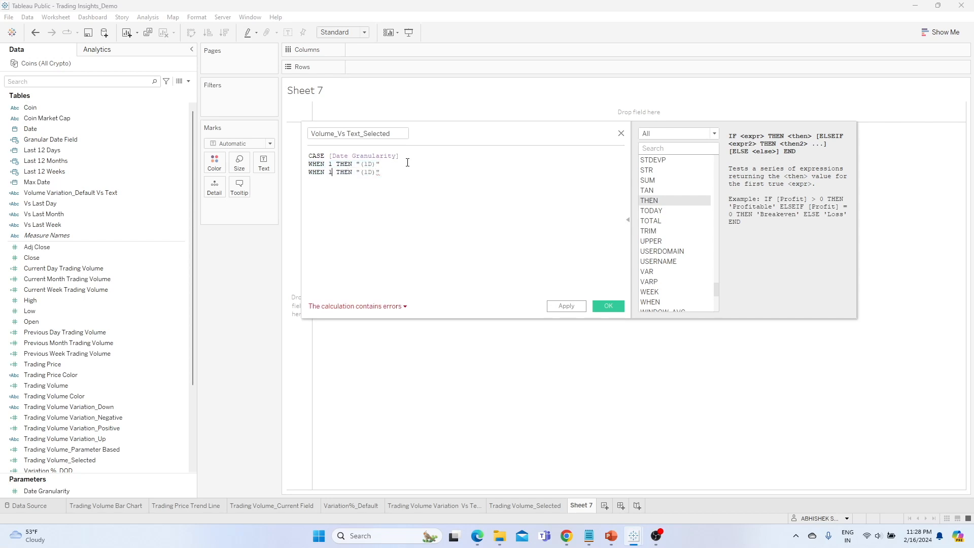
pyautogui.write('2')
pyautogui.press('Right')
pyautogui.press('Right')
pyautogui.press('Right')
pyautogui.press('Right')
pyautogui.press('Right')
pyautogui.press('Right')
pyautogui.press('Right')
pyautogui.press('Right')
pyautogui.press('BackSpace')
pyautogui.write('W')
# - Add a third branch for WHEN 3 THEN with the 1M label, and capitalize the second branch's label to "(1W)"
pyautogui.write('WHEN')
pyautogui.write(' 3 THEN')
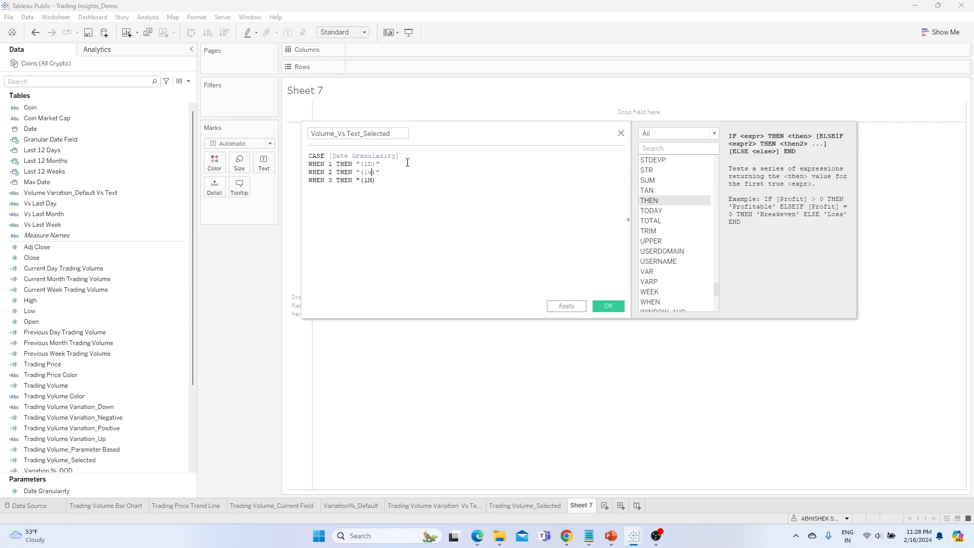
pyautogui.press('BackSpace')
pyautogui.write('W')
# - Close the quotation after "(1M)", finish the CASE formula with END, and save the calculated field
pyautogui.click(401, 180)
pyautogui.write('" ')
pyautogui.write('END')
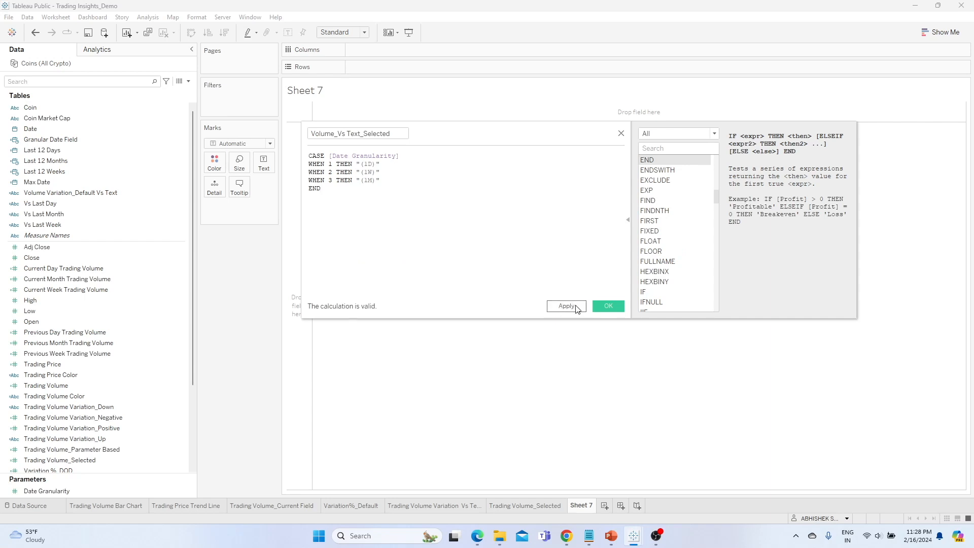
pyautogui.click(573, 306)
pyautogui.click(607, 306)
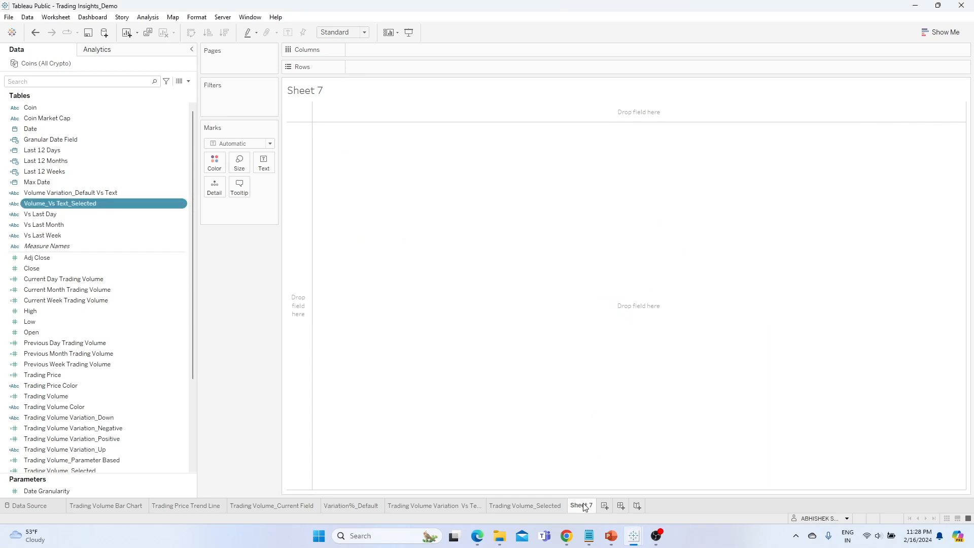
# - Show Volume_Vs Text_Selected as the new sheet's text mark and fit the sheet to Entire View
pyautogui.click(87, 205)
pyautogui.click(97, 217)
pyautogui.moveTo(93, 207); pyautogui.dragTo(264, 163)
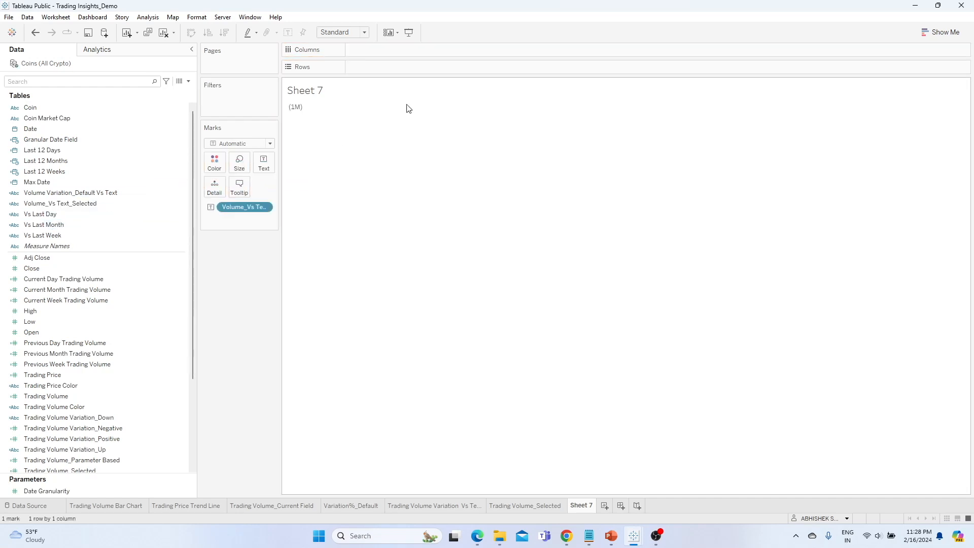
pyautogui.click(363, 32)
pyautogui.click(349, 71)
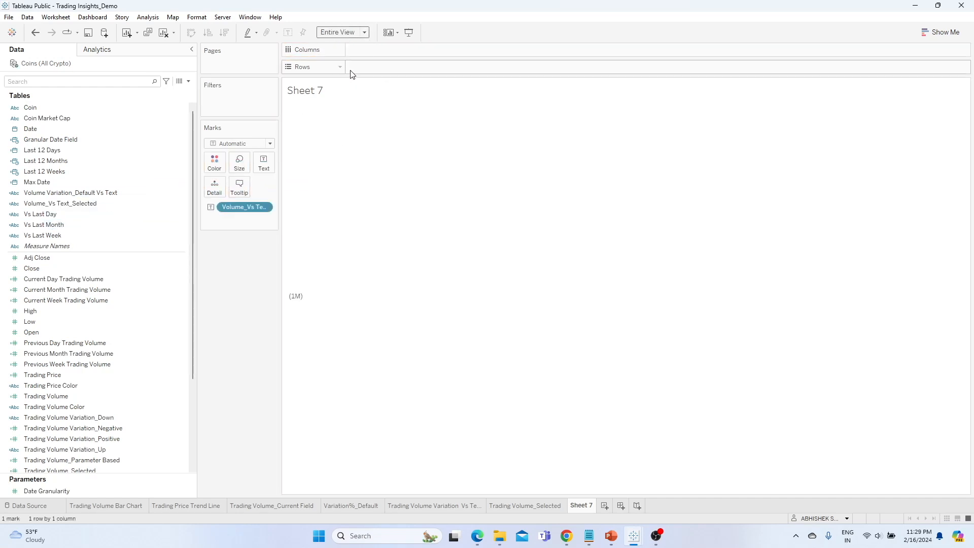
pyautogui.click(364, 32)
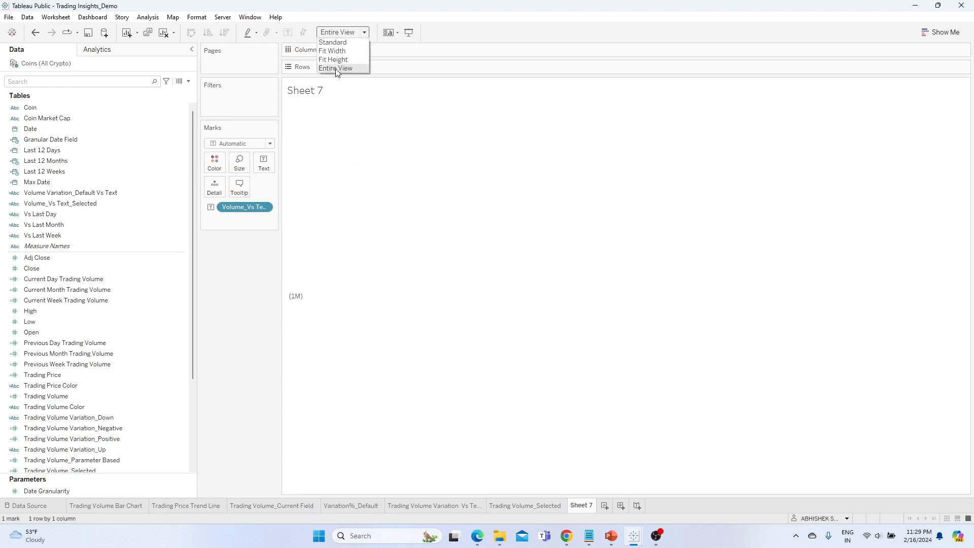
# - Format the sheet's default pane alignment as horizontally centered
pyautogui.rightClick(387, 205)
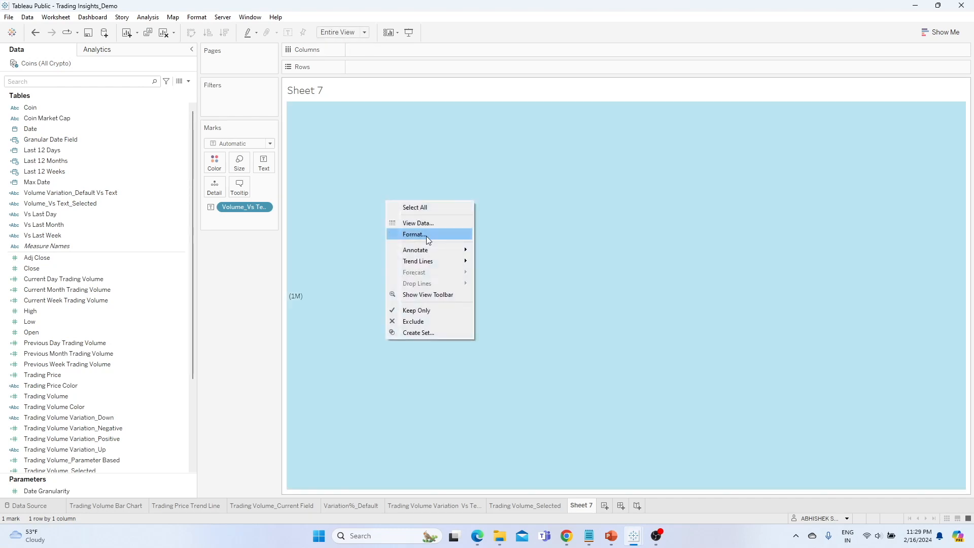
pyautogui.click(428, 236)
pyautogui.click(27, 67)
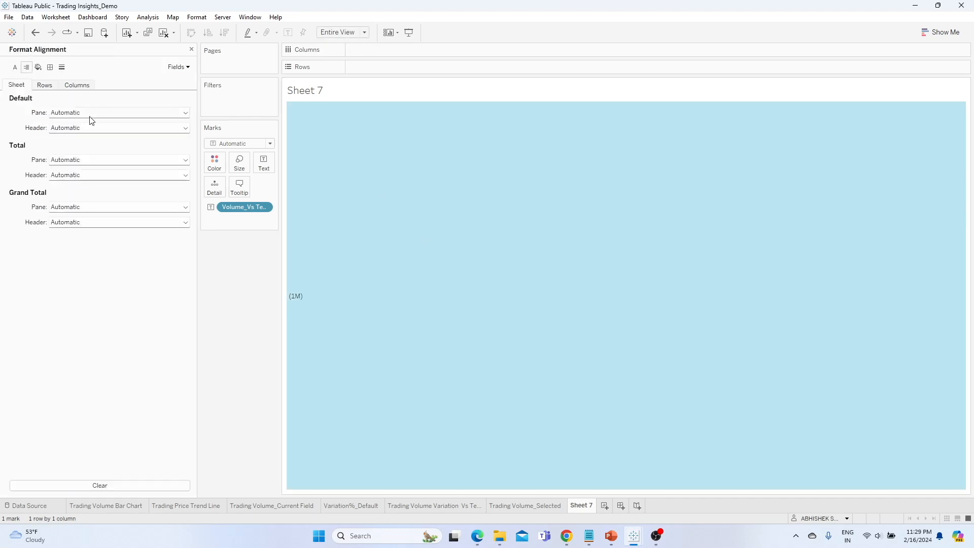
pyautogui.click(76, 113)
pyautogui.click(76, 155)
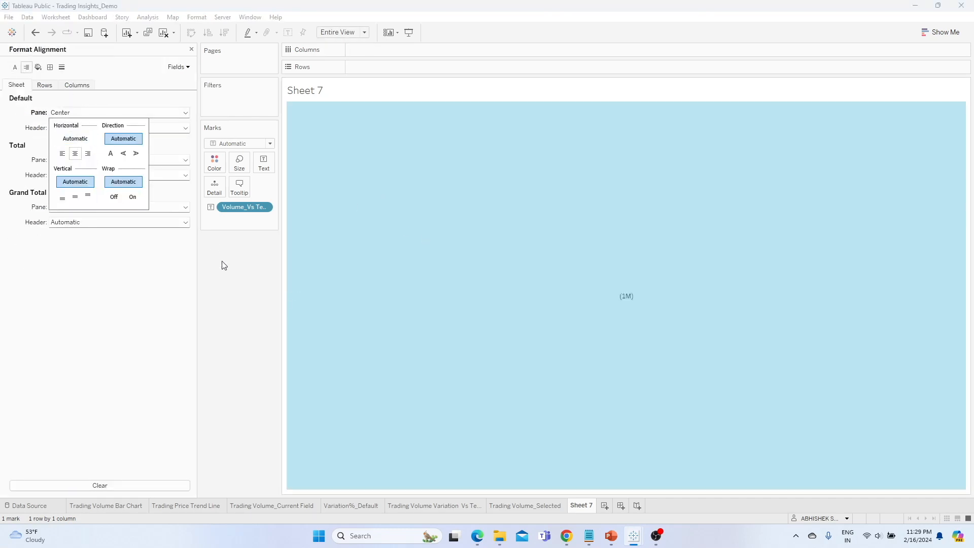
# - Format the Volume_Vs Text_Selected label as green, bold, size 10 text and close the formatting pane
pyautogui.click(264, 162)
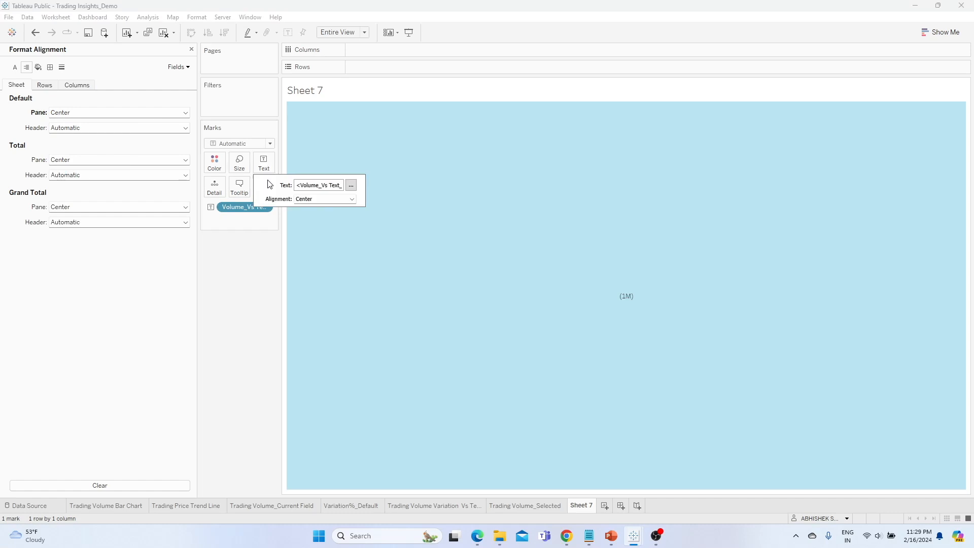
pyautogui.click(351, 185)
pyautogui.hotkey('ctrl', 'a')
pyautogui.click(176, 30)
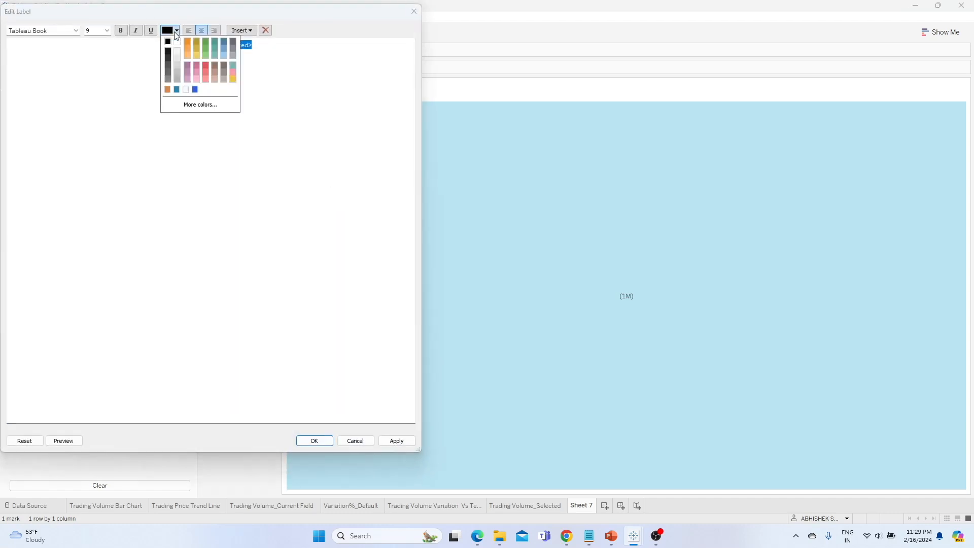
pyautogui.click(206, 43)
pyautogui.click(122, 32)
pyautogui.click(107, 30)
pyautogui.click(94, 52)
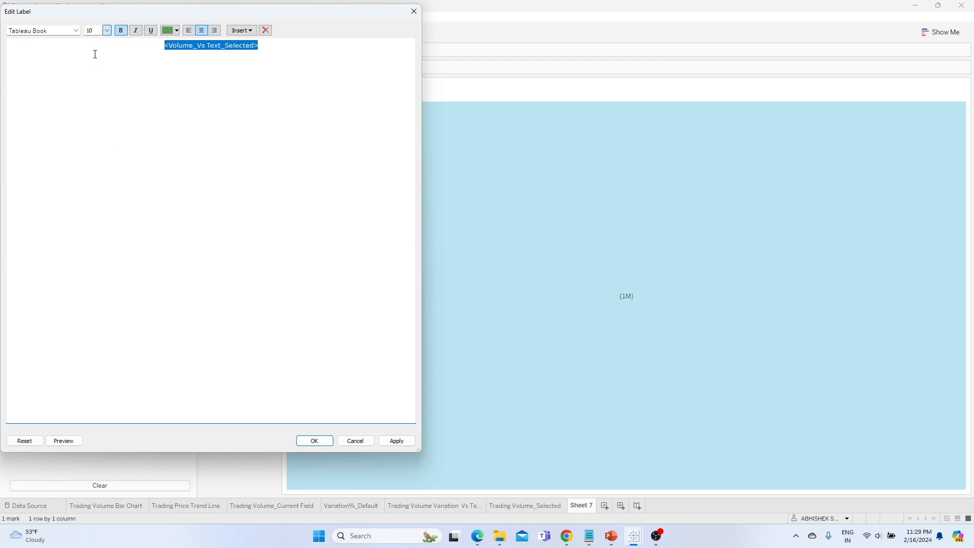
pyautogui.click(313, 440)
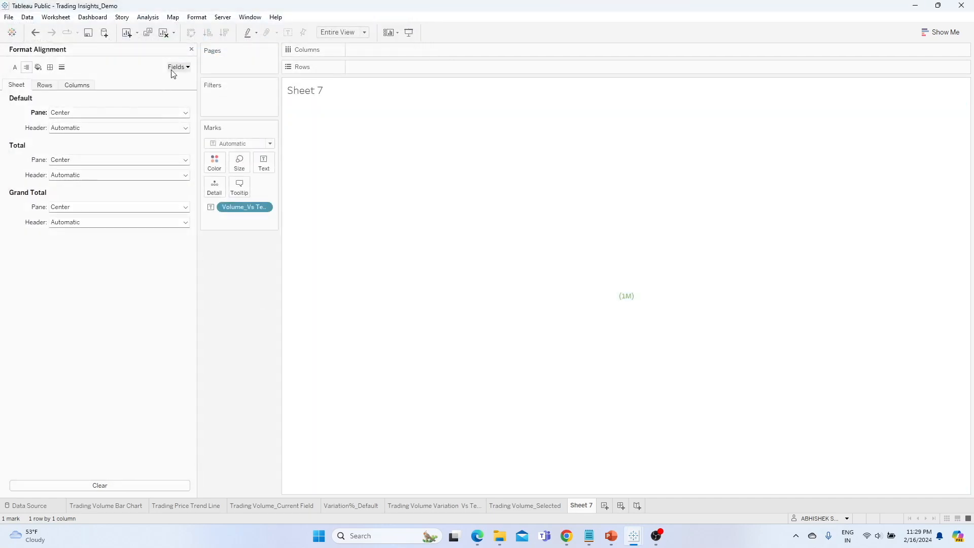
pyautogui.click(191, 49)
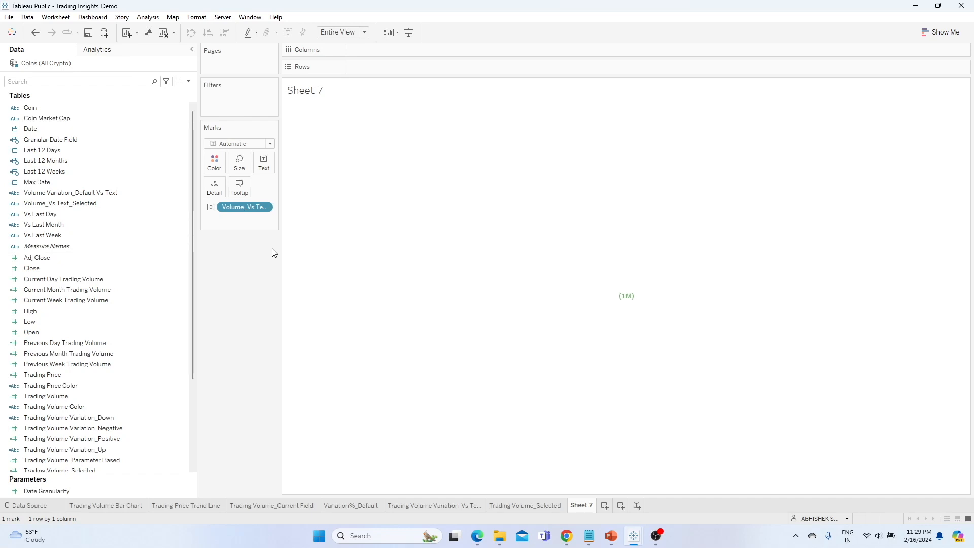
# - Rename Sheet 7 as Volume_Vs text_Selected
pyautogui.moveTo(301, 248)
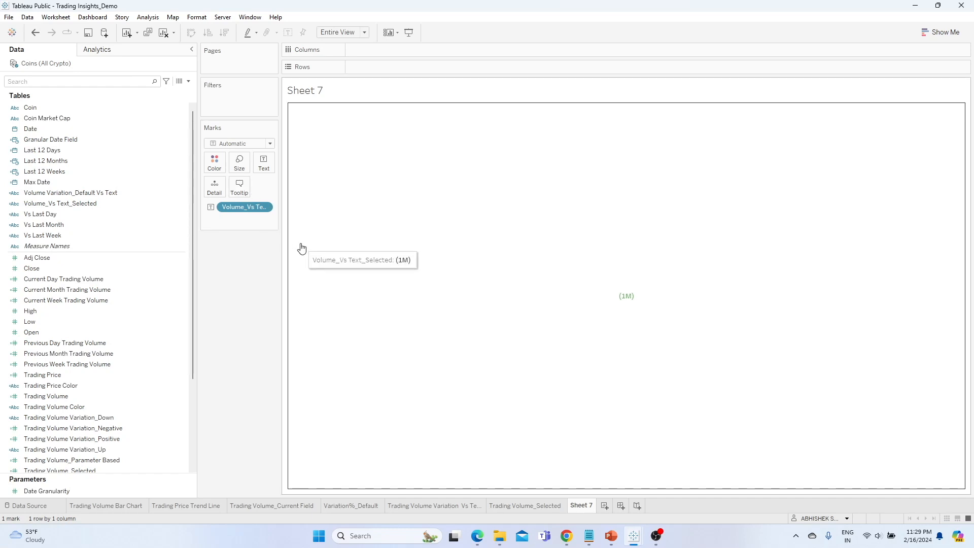
pyautogui.doubleClick(579, 505)
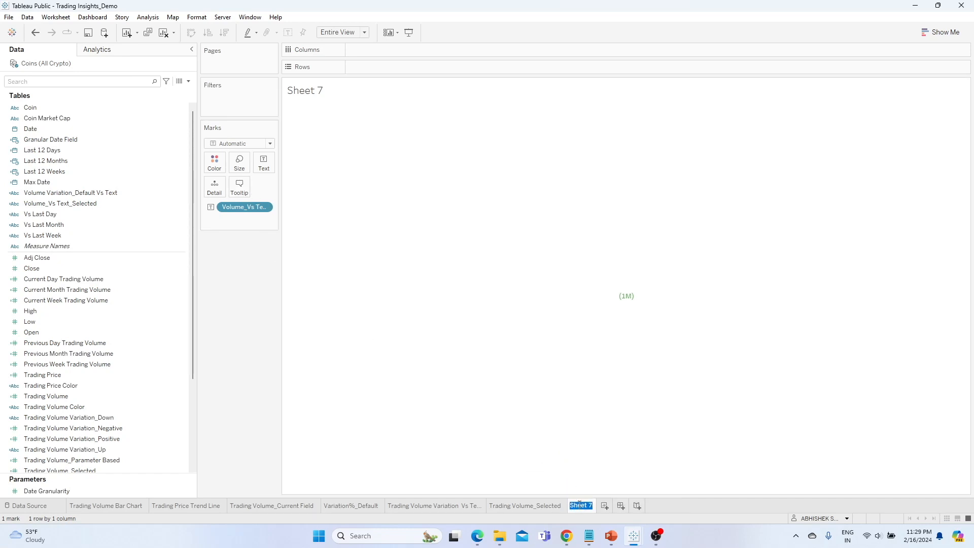
pyautogui.write('Volume_')
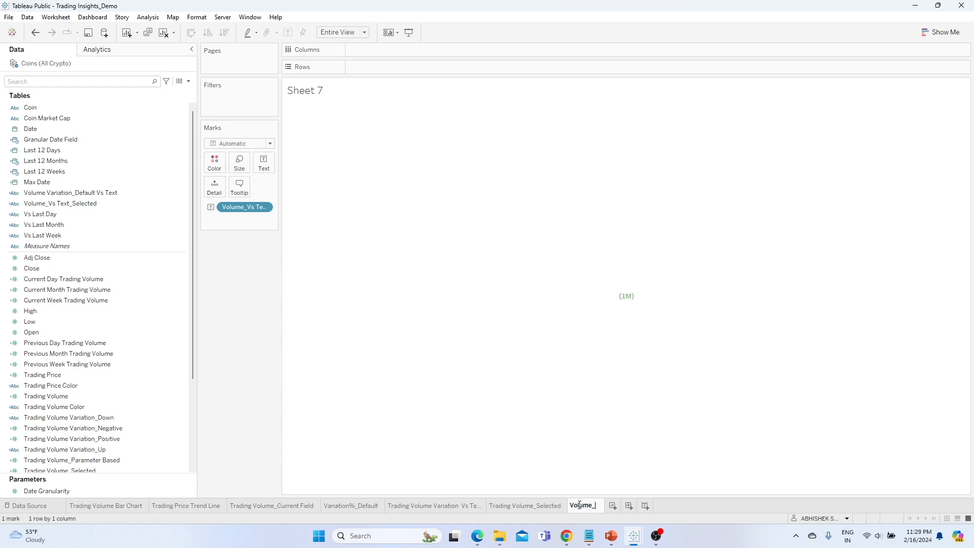
pyautogui.write('Vs text_Selected')
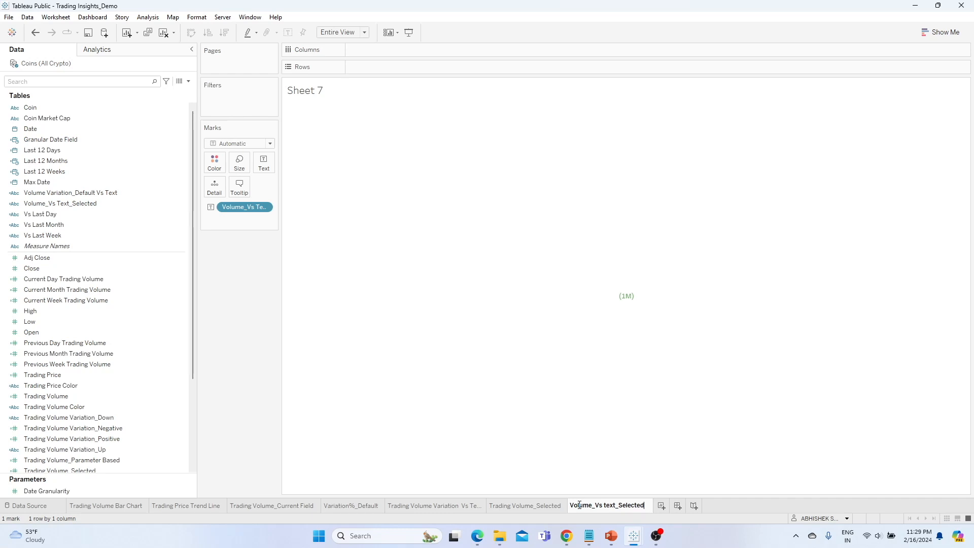
pyautogui.click(250, 374)
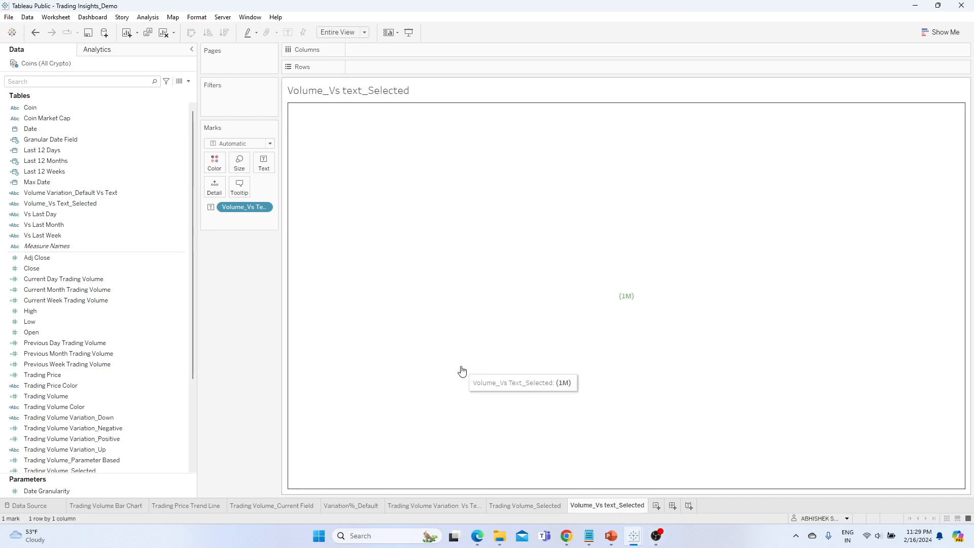
pyautogui.click(552, 504)
pyautogui.click(604, 503)
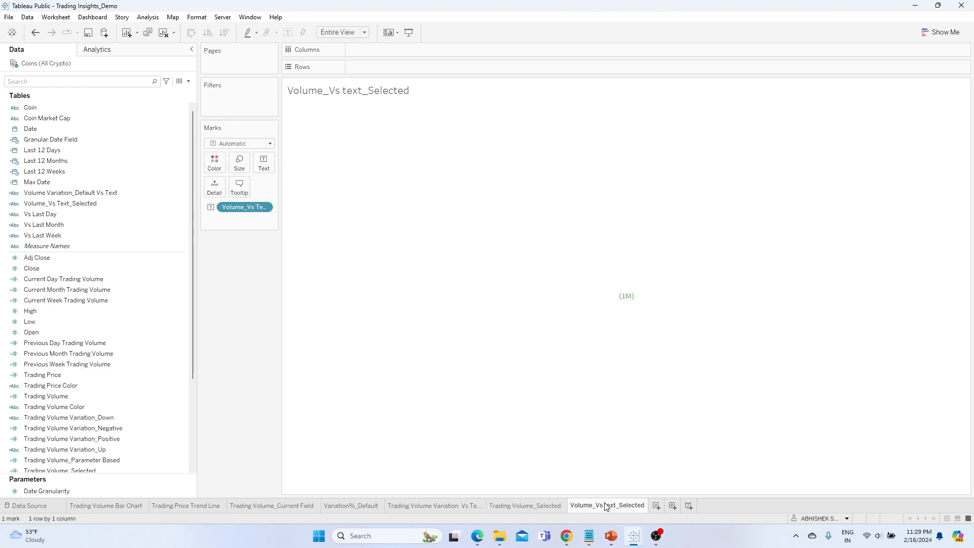
pyautogui.click(541, 504)
pyautogui.click(604, 504)
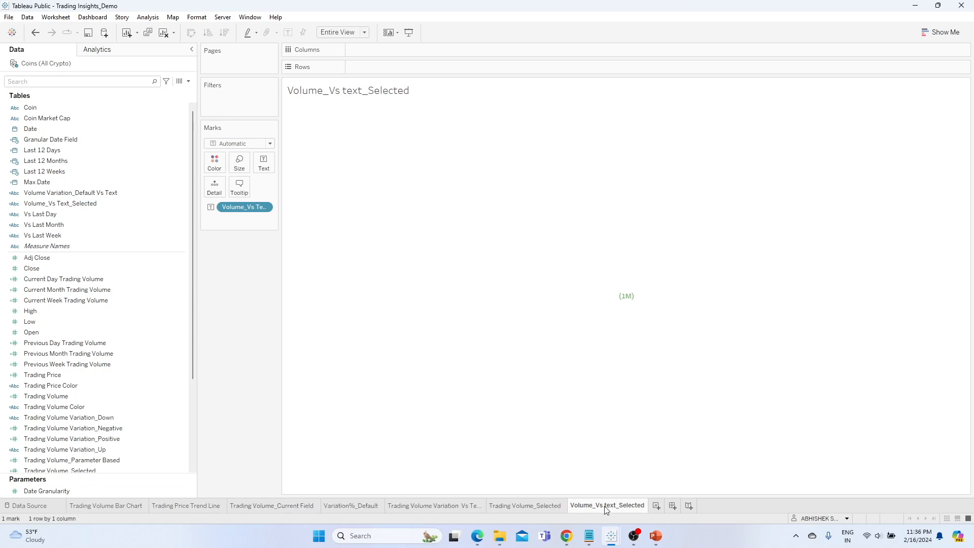
pyautogui.moveTo(607, 509)
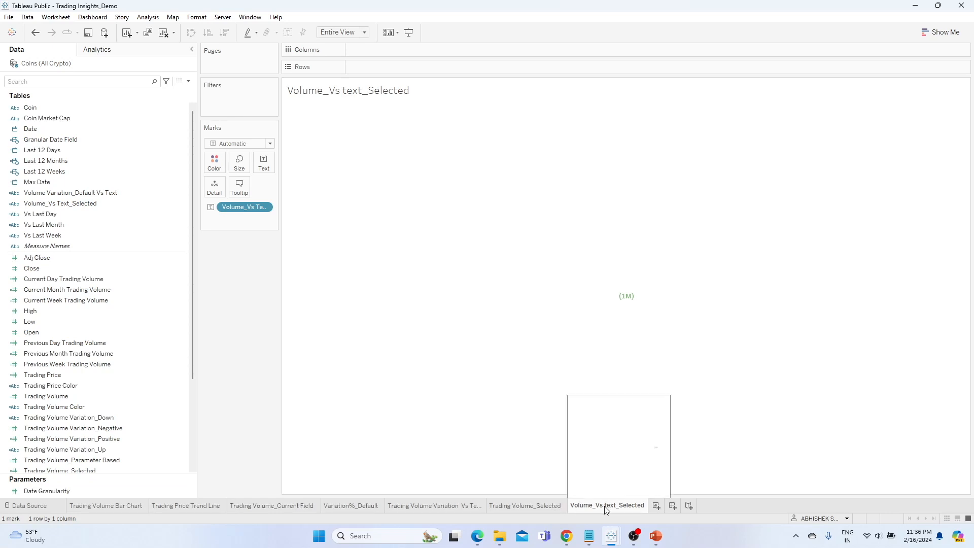
# - Create a new dashboard and set it to a fixed custom size of 800 px wide by 900 px high
pyautogui.click(674, 505)
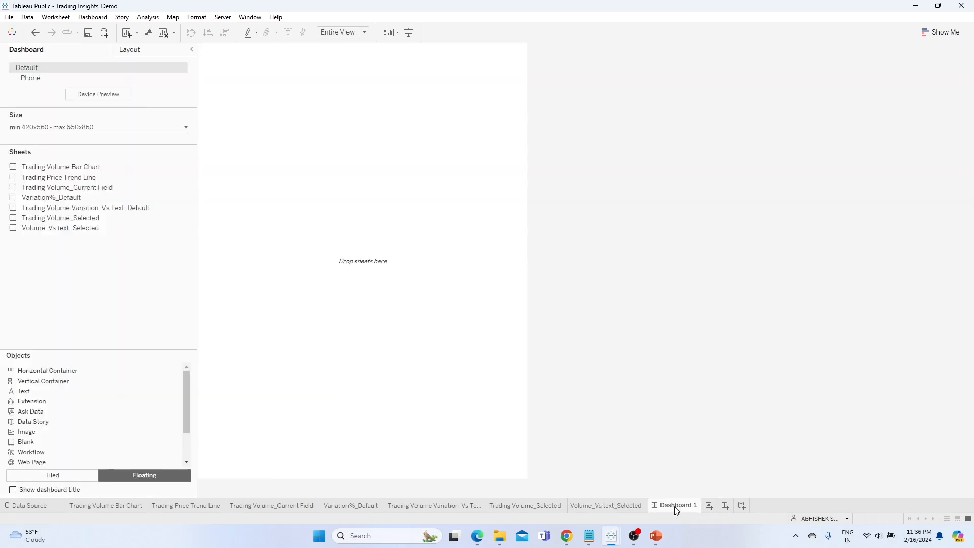
pyautogui.click(132, 127)
pyautogui.click(76, 144)
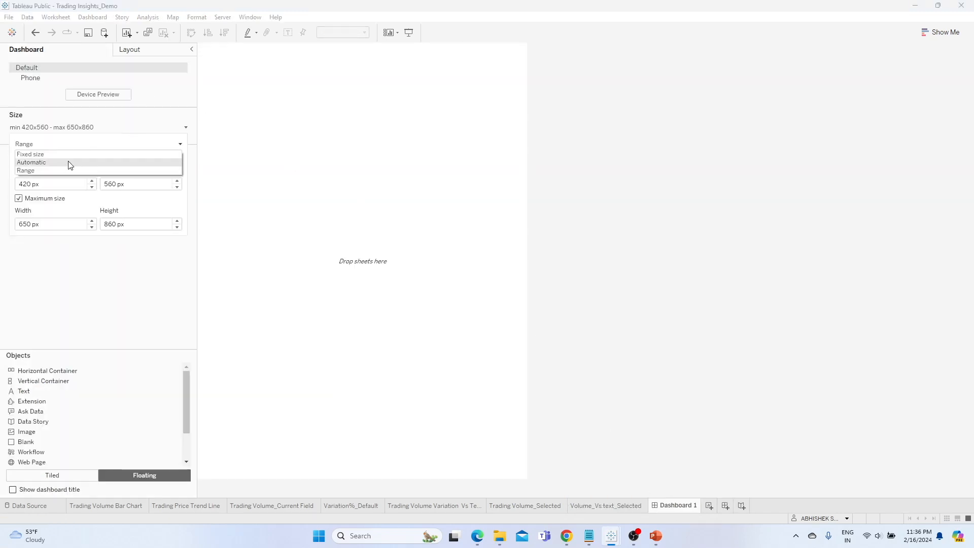
pyautogui.click(65, 153)
pyautogui.click(65, 158)
pyautogui.click(60, 160)
pyautogui.click(42, 188)
pyautogui.moveTo(32, 189); pyautogui.dragTo(11, 193)
pyautogui.write('800')
pyautogui.moveTo(119, 189); pyautogui.dragTo(84, 188)
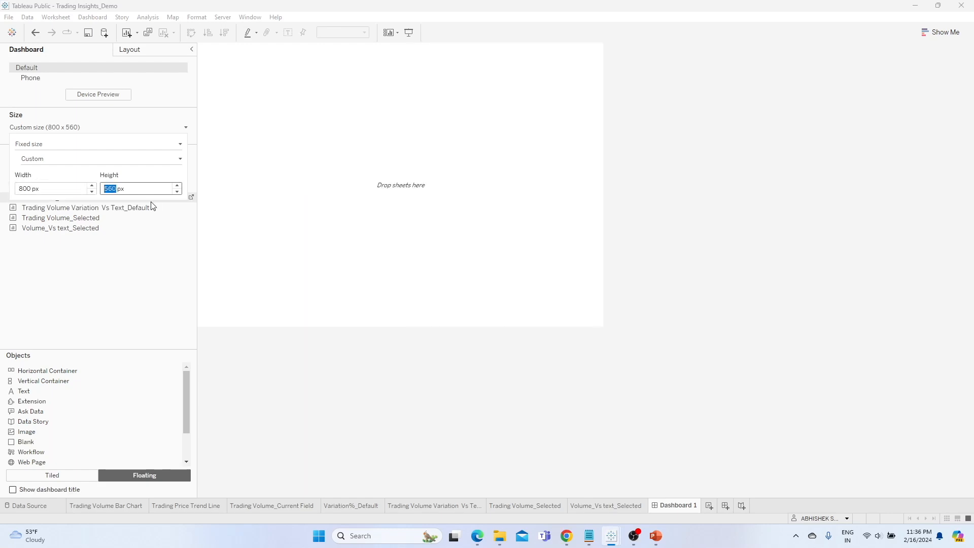
pyautogui.press('Tab')
pyautogui.click(163, 310)
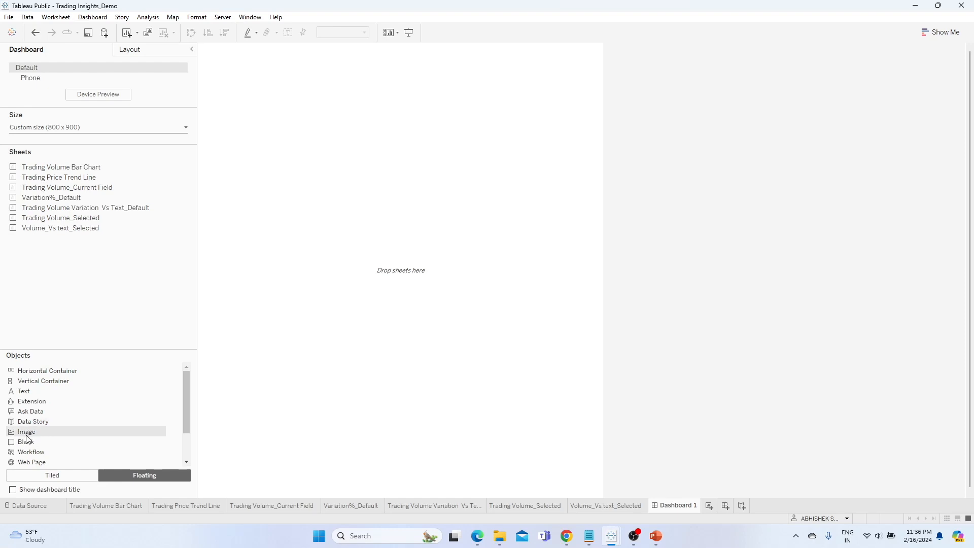
# - Add a tiled image object filling the empty dashboard
pyautogui.moveTo(27, 438); pyautogui.dragTo(355, 232)
pyautogui.click(52, 474)
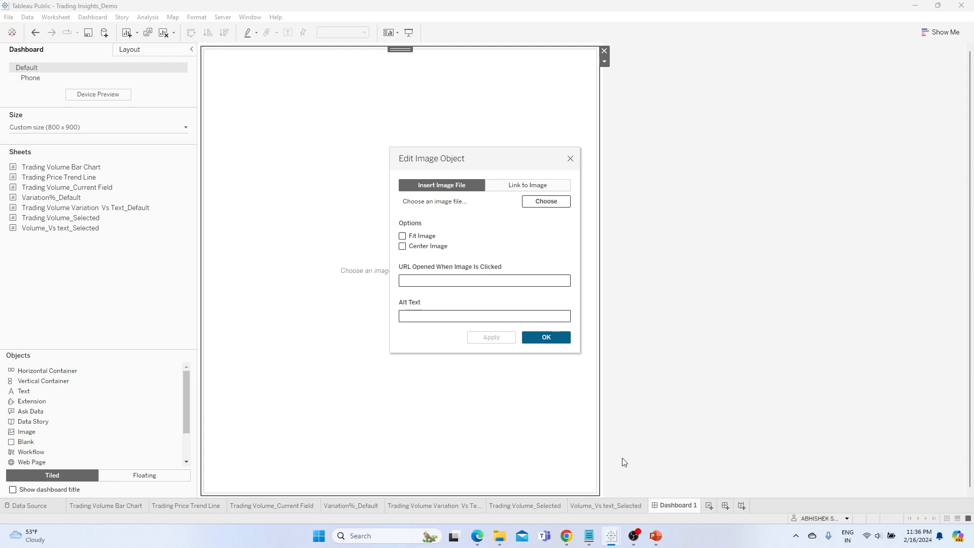
# - Switch to PowerPoint and examine the rounded header bar and large lower panel on slide 2 of the layout banner
pyautogui.click(657, 535)
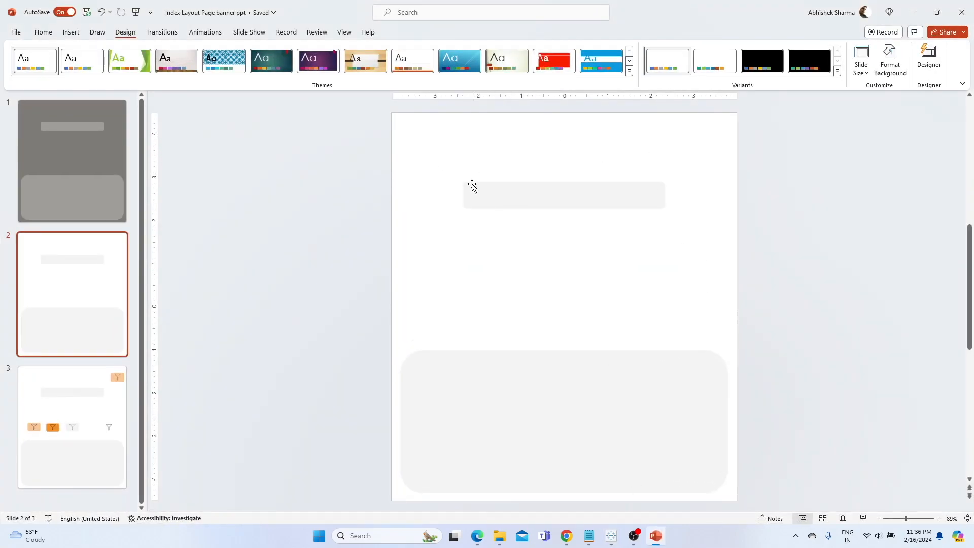
pyautogui.click(540, 197)
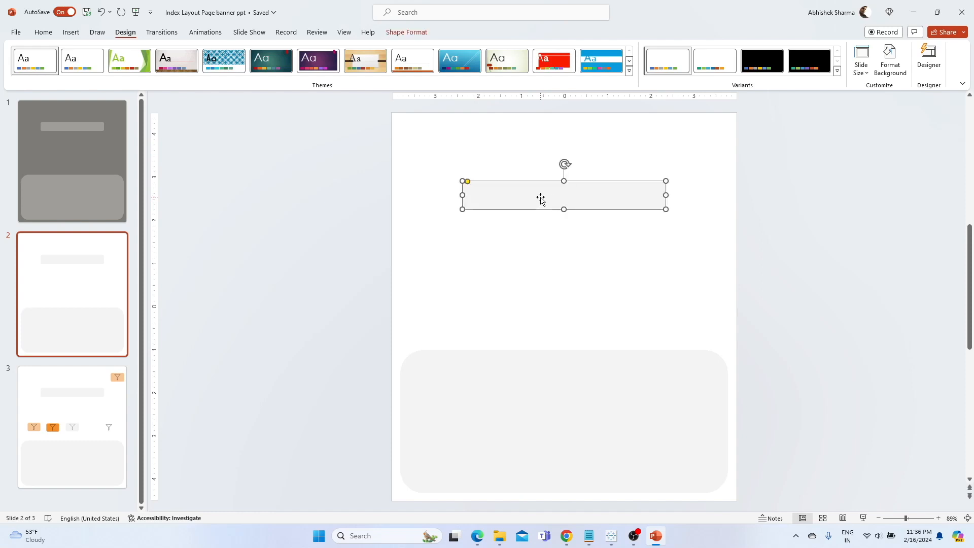
pyautogui.click(572, 373)
pyautogui.click(577, 263)
pyautogui.click(550, 189)
pyautogui.click(597, 234)
pyautogui.click(617, 196)
pyautogui.click(619, 393)
pyautogui.click(631, 333)
pyautogui.click(629, 366)
pyautogui.click(620, 203)
pyautogui.click(685, 224)
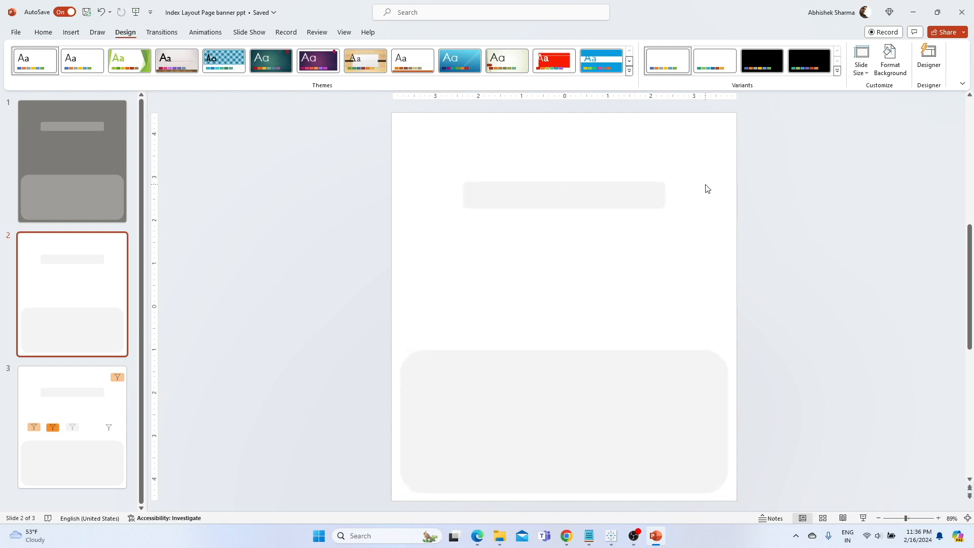
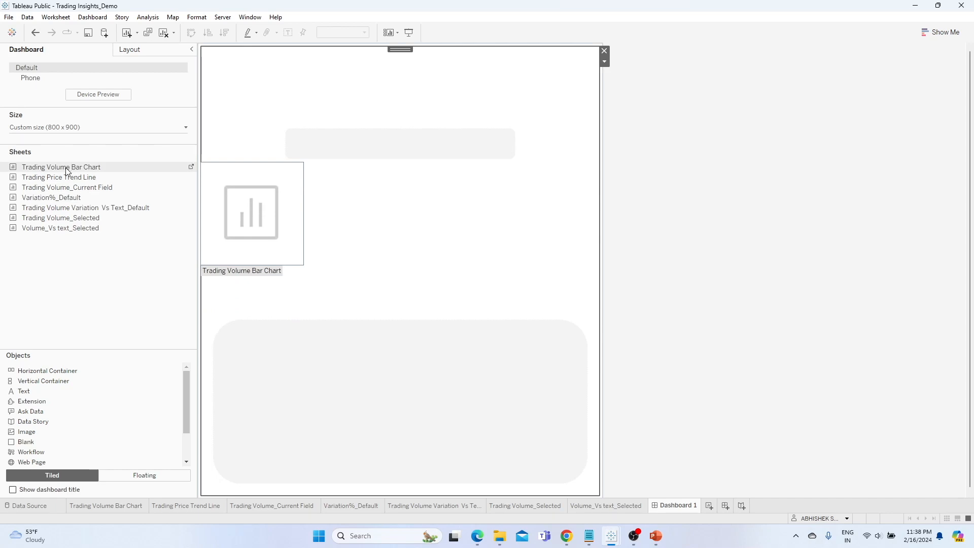
# - Add the Trading Volume Bar Chart as a floating sheet over the lower grey panel and move the Date Granularity control to the dashboard's upper-right corner
pyautogui.moveTo(45, 168); pyautogui.dragTo(235, 332)
pyautogui.click(141, 477)
pyautogui.click(447, 338)
pyautogui.moveTo(413, 332); pyautogui.dragTo(555, 52)
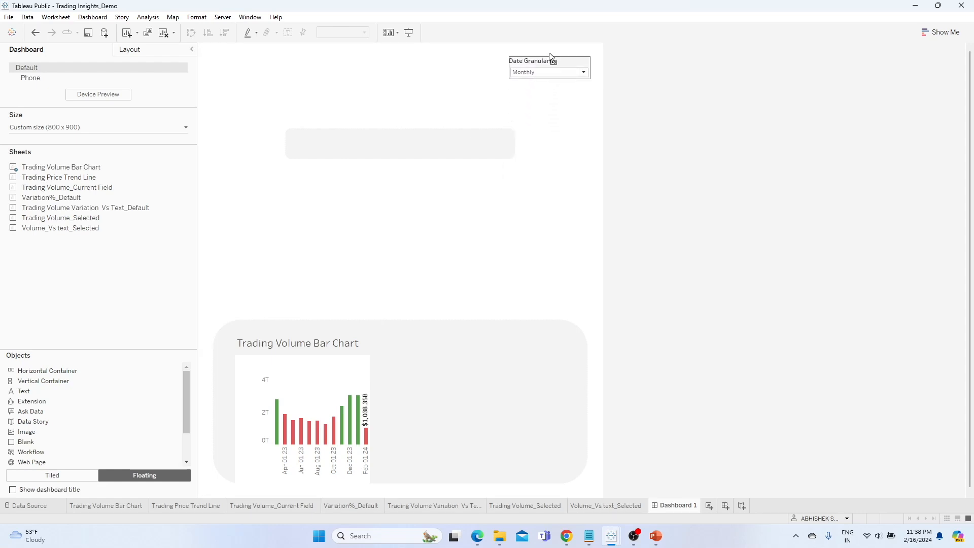
# - Resize the floating Trading Volume Bar Chart to span the grey panel's width and sit within its height
pyautogui.click(284, 350)
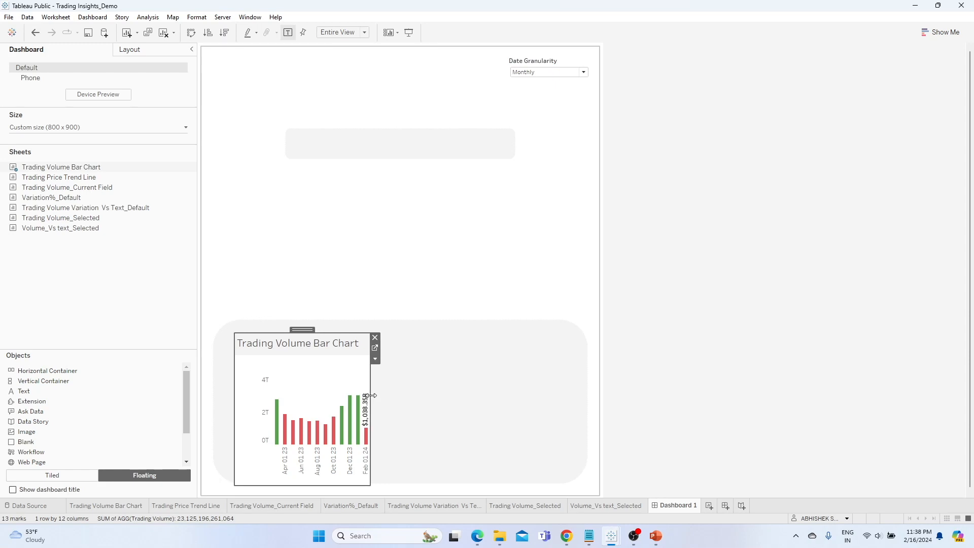
pyautogui.moveTo(373, 395); pyautogui.dragTo(570, 393)
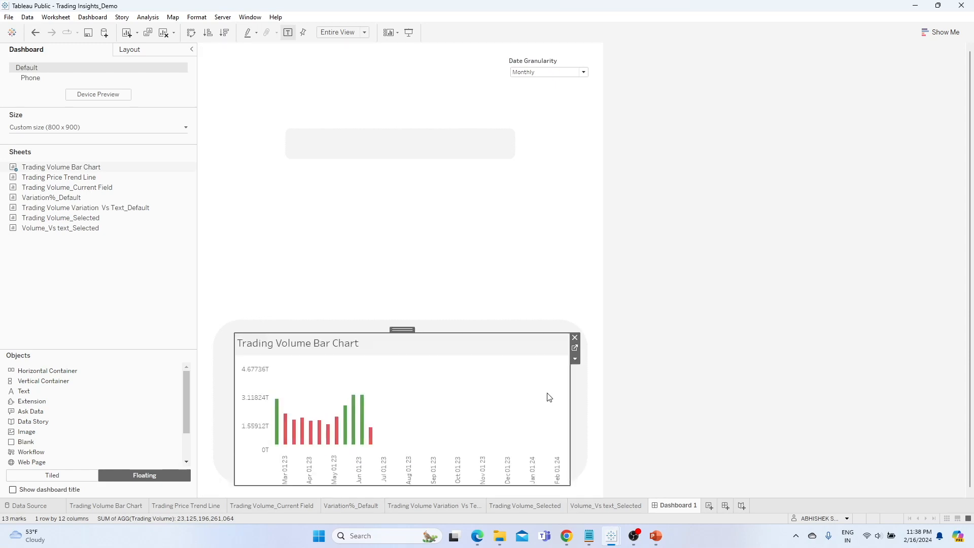
pyautogui.moveTo(236, 411); pyautogui.dragTo(223, 412)
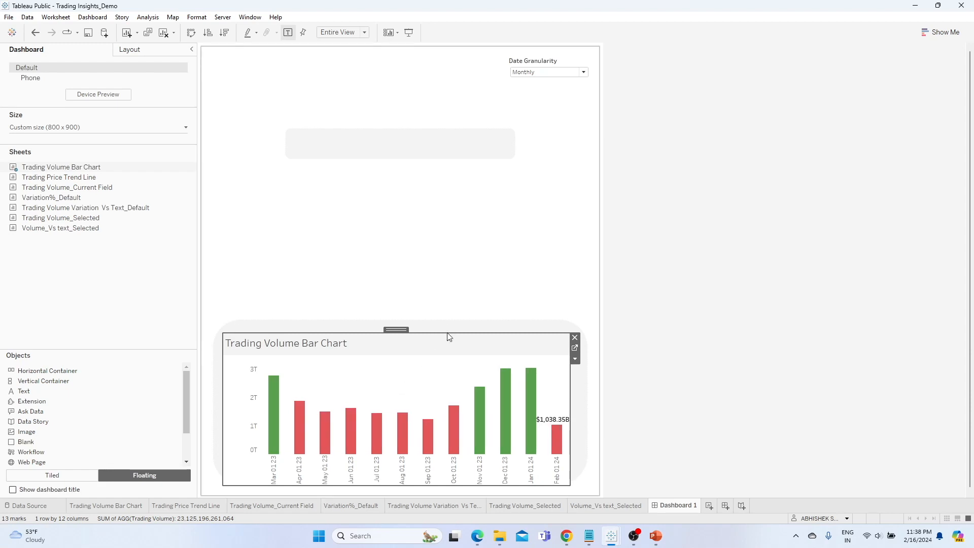
pyautogui.moveTo(448, 336); pyautogui.dragTo(449, 344)
pyautogui.moveTo(438, 484)
pyautogui.mouseDown()
pyautogui.moveTo(440, 459)
pyautogui.moveTo(444, 475)
pyautogui.mouseUp()
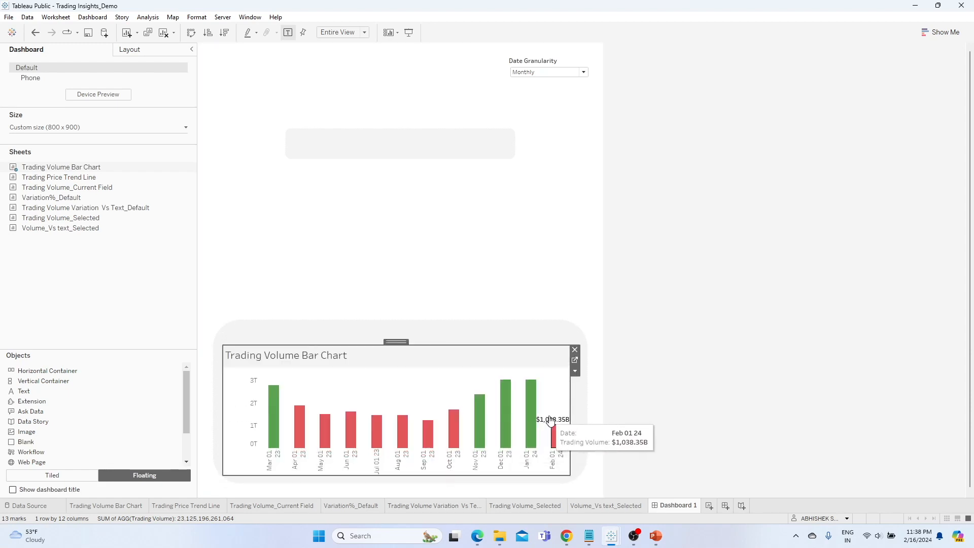
pyautogui.moveTo(569, 406); pyautogui.dragTo(577, 406)
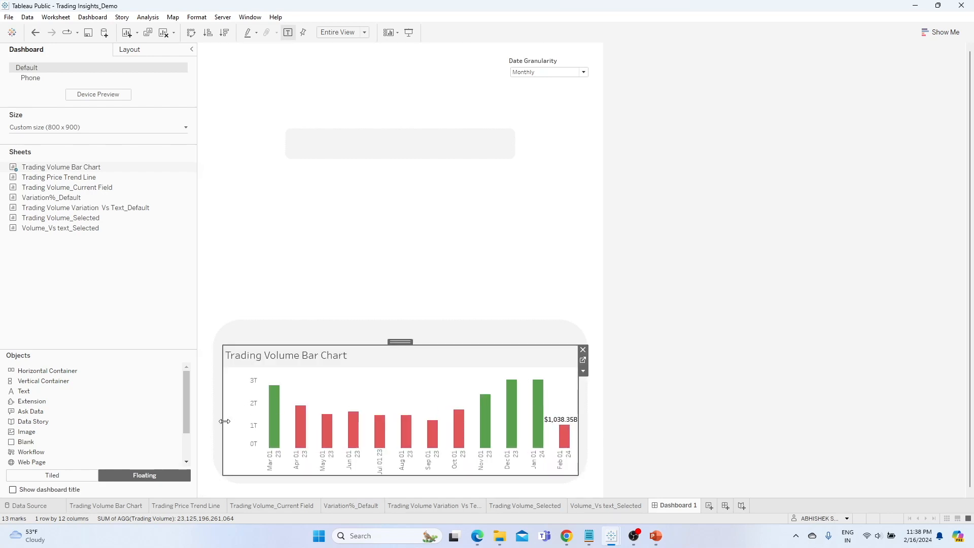
pyautogui.moveTo(224, 421); pyautogui.dragTo(225, 421)
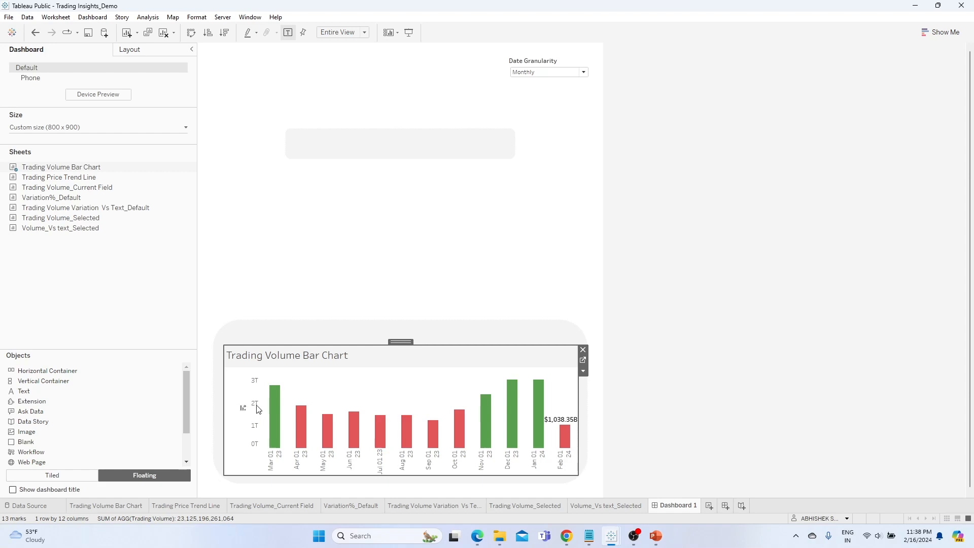
# - Format the Trading Volume axis numbers as Currency (Custom) with Billions (B) display units and 0 decimal places
pyautogui.rightClick(254, 391)
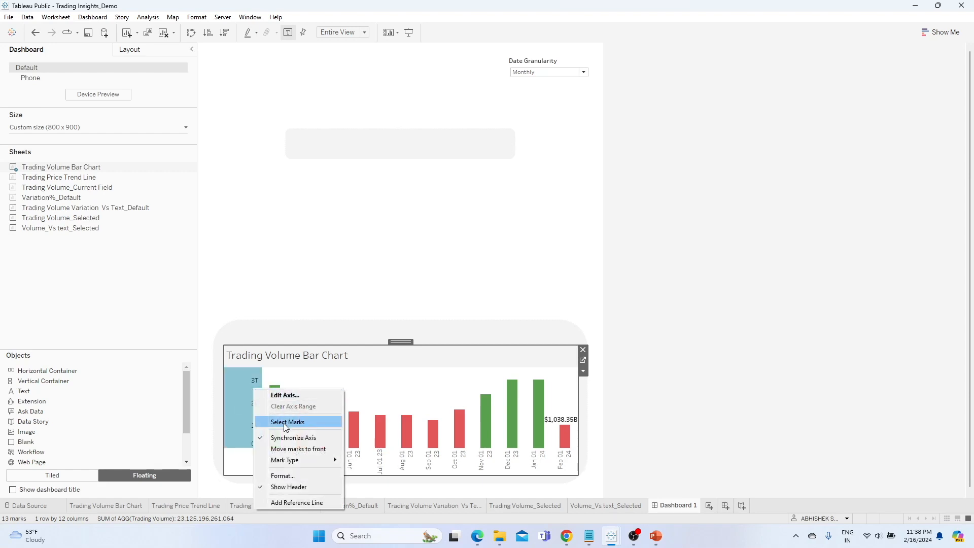
pyautogui.click(284, 476)
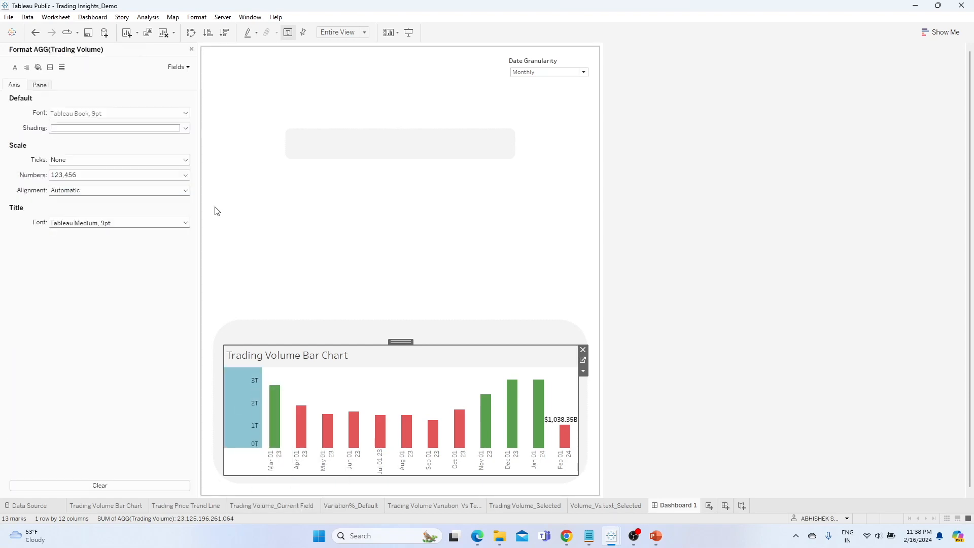
pyautogui.click(93, 179)
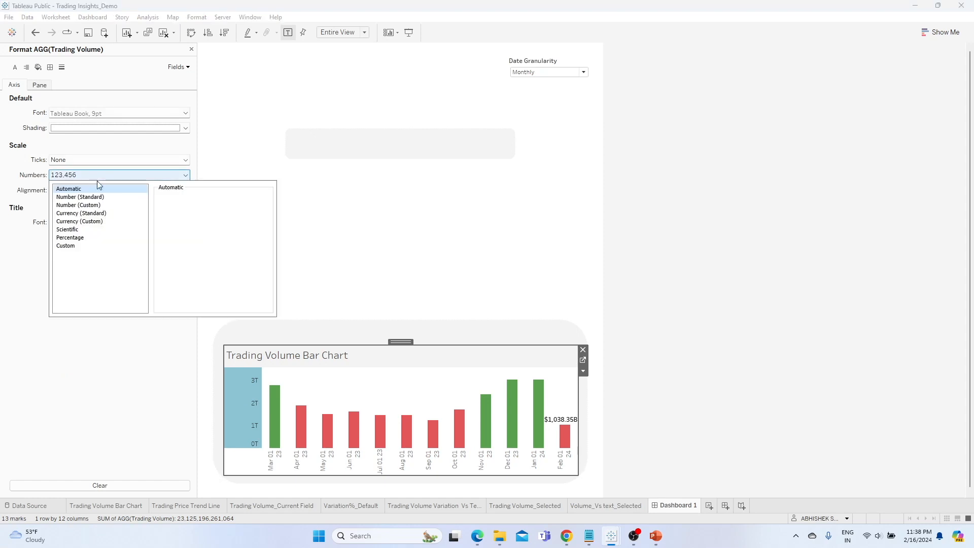
pyautogui.click(136, 221)
pyautogui.click(198, 260)
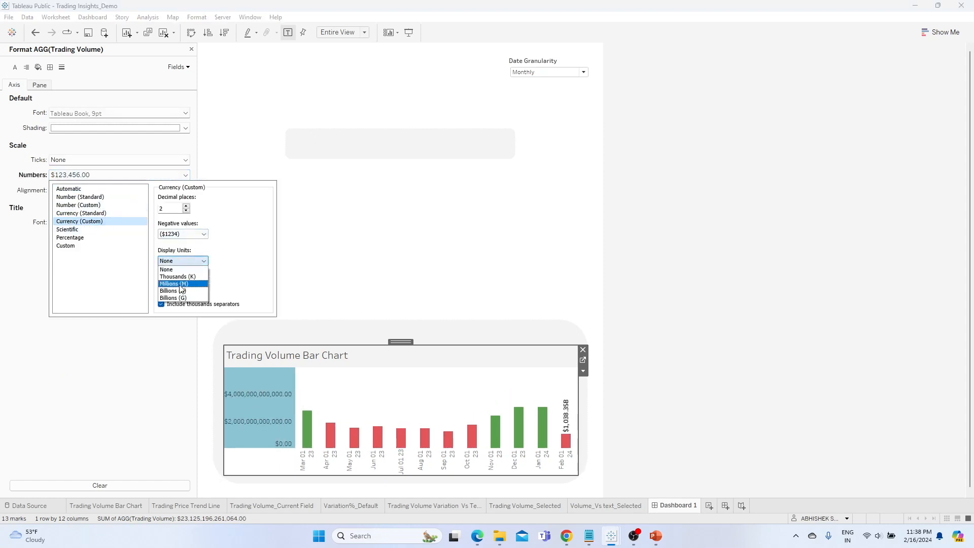
pyautogui.click(183, 293)
pyautogui.click(186, 211)
pyautogui.click(186, 212)
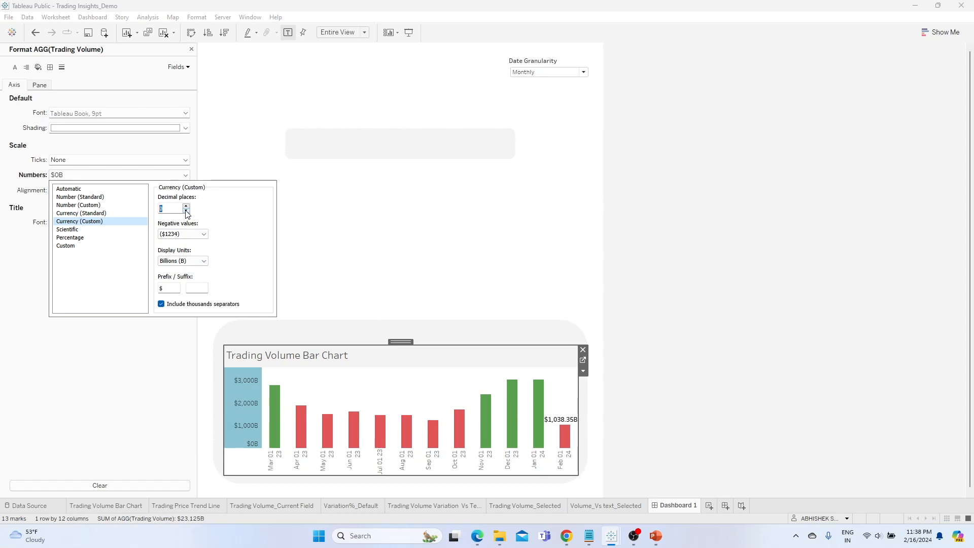
pyautogui.click(143, 330)
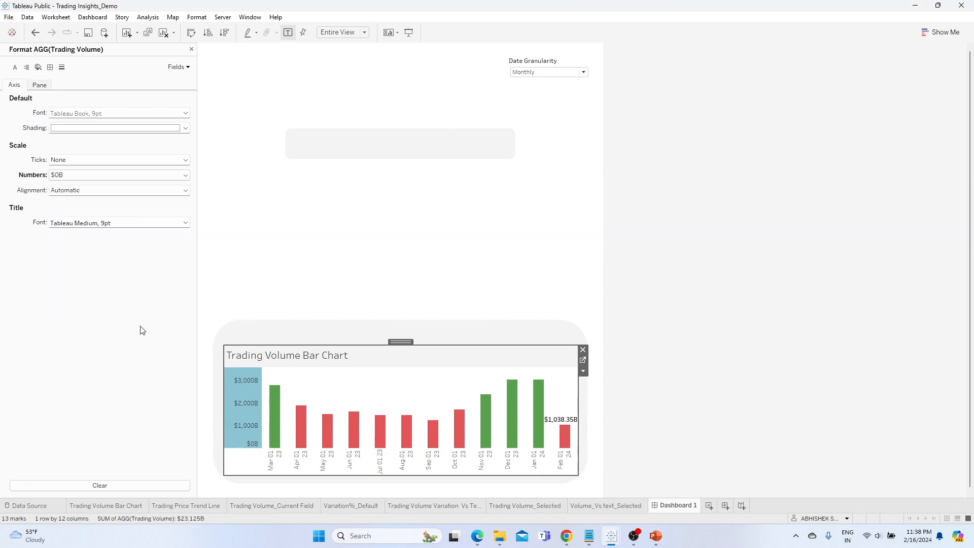
# - Try excluding zero from the Trading Volume axis range, and include it again
pyautogui.rightClick(235, 386)
pyautogui.click(266, 391)
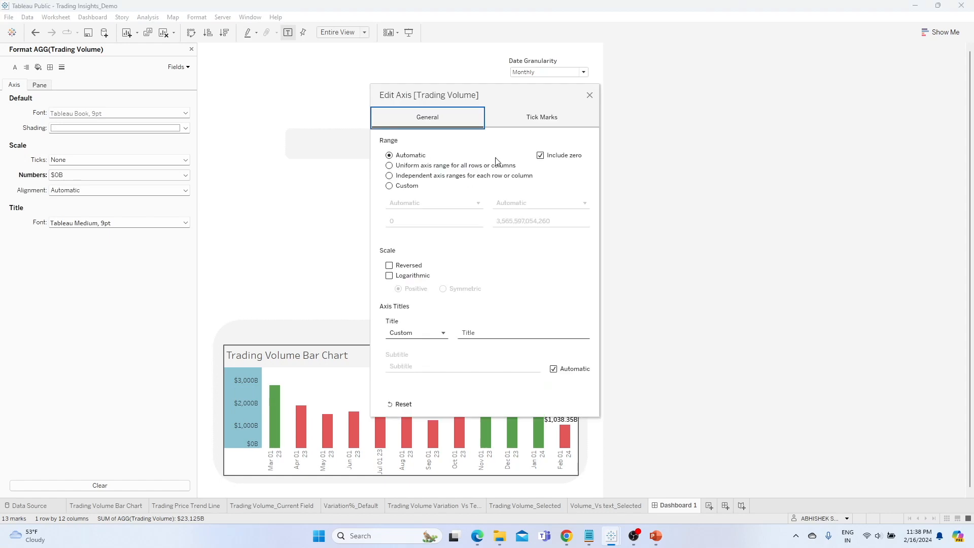
pyautogui.click(541, 155)
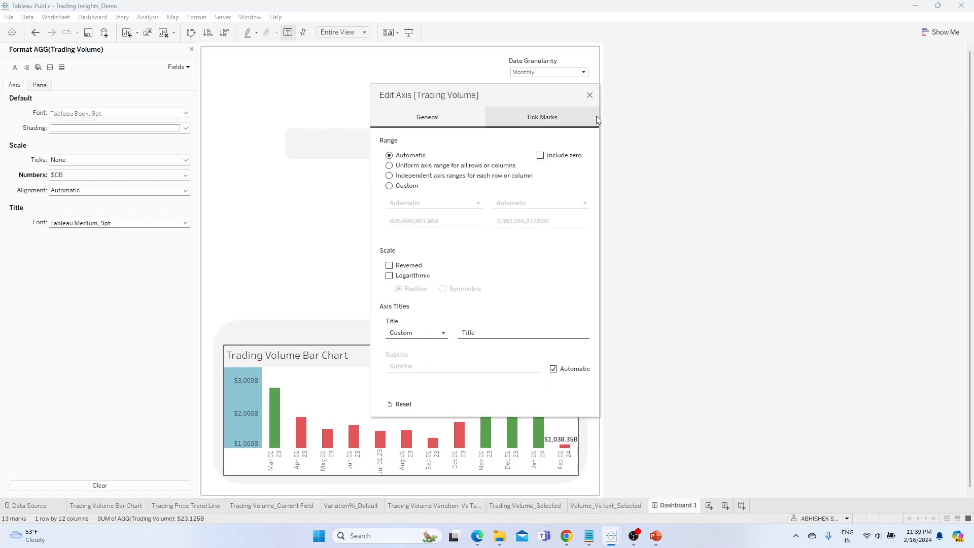
pyautogui.click(540, 156)
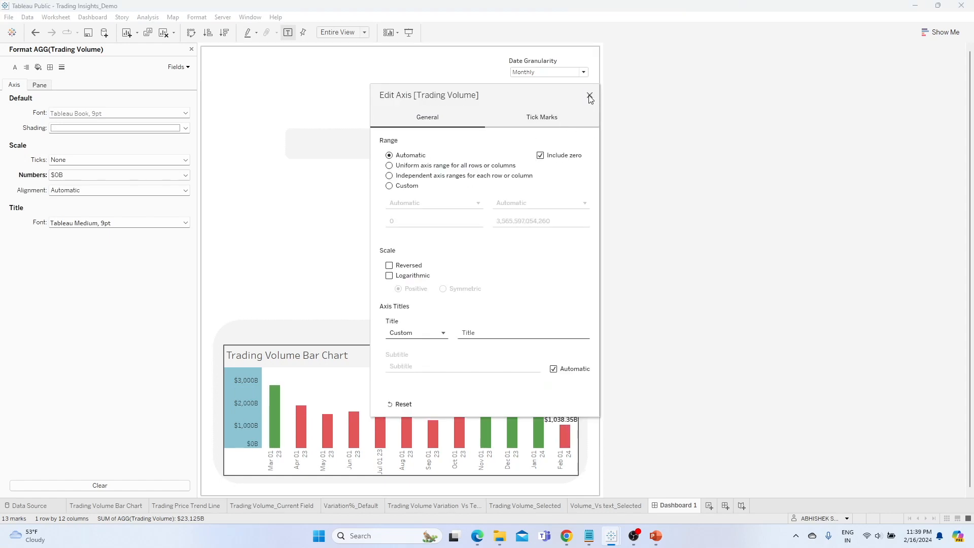
pyautogui.click(589, 95)
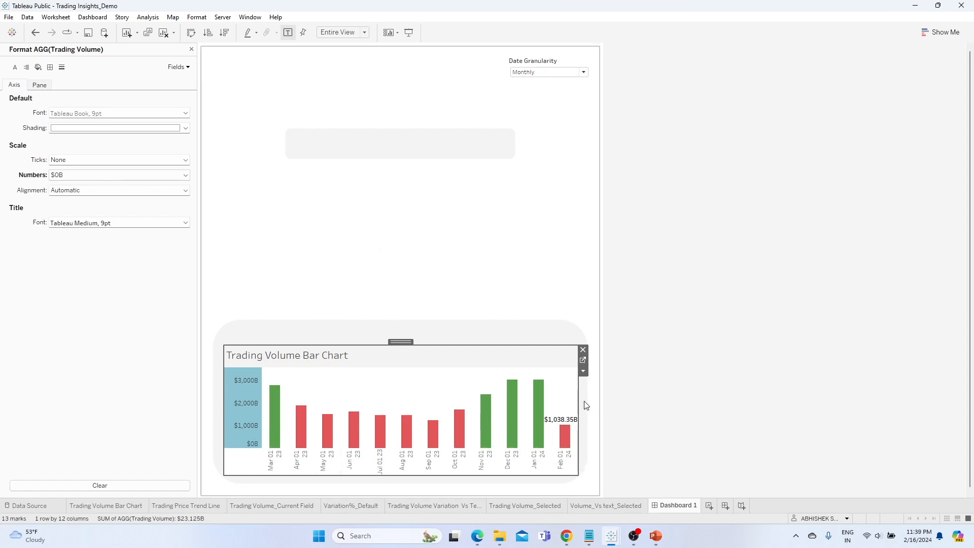
# - Widen the bar chart on both sides, extend its lower edge slightly, and lower its upper edge inside the grey panel
pyautogui.moveTo(586, 406); pyautogui.dragTo(590, 406)
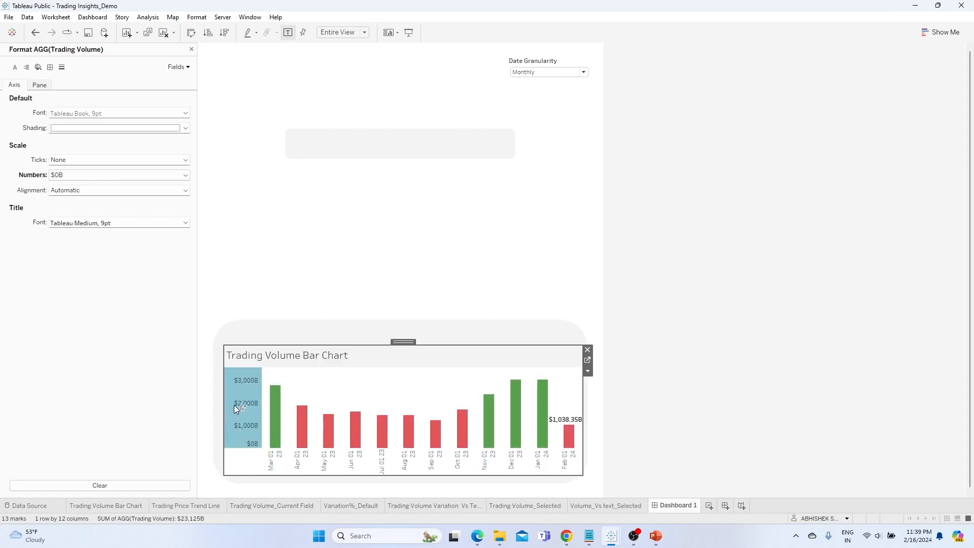
pyautogui.moveTo(223, 406); pyautogui.dragTo(217, 408)
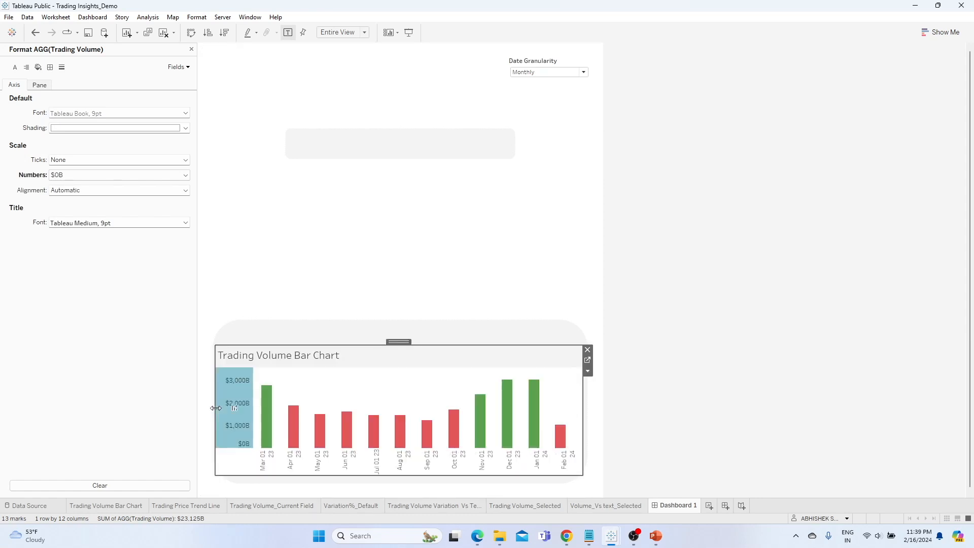
pyautogui.moveTo(368, 475); pyautogui.dragTo(368, 480)
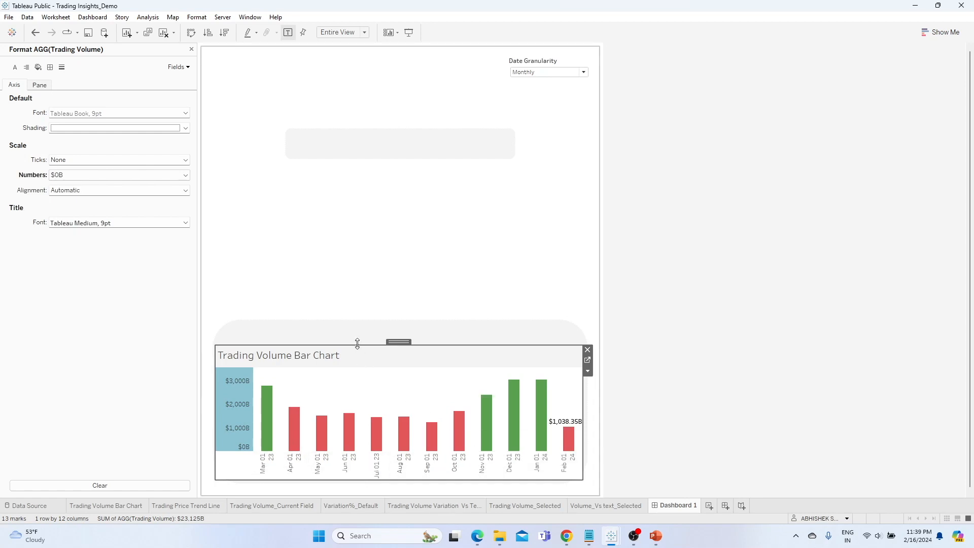
pyautogui.moveTo(358, 343); pyautogui.dragTo(363, 372)
# - Hide the Trading Volume Bar Chart title and lower the chart's upper edge slightly
pyautogui.rightClick(289, 388)
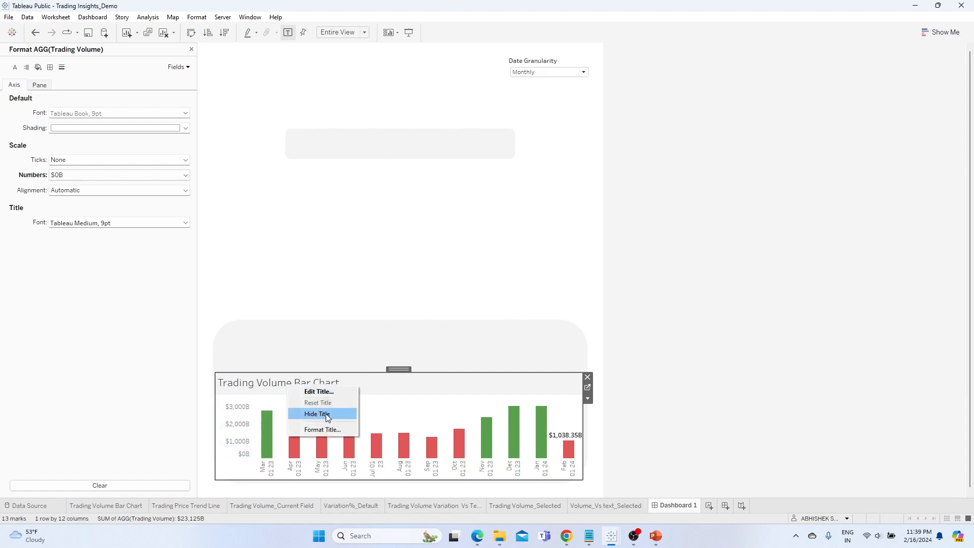
pyautogui.click(293, 412)
pyautogui.moveTo(322, 372); pyautogui.dragTo(321, 376)
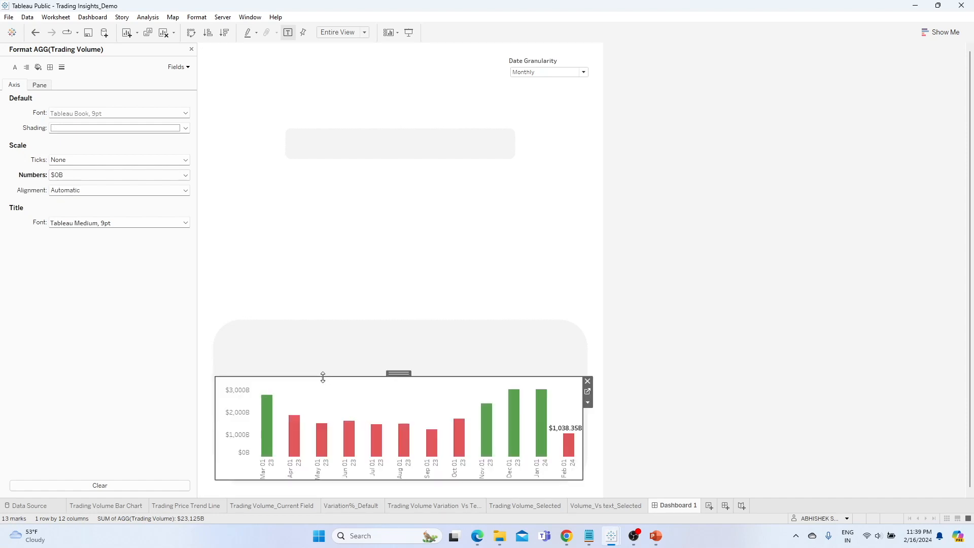
# - Set the custom date format of the bar chart's date headers to MMM DD and clear the header selection
pyautogui.click(384, 473)
pyautogui.rightClick(384, 473)
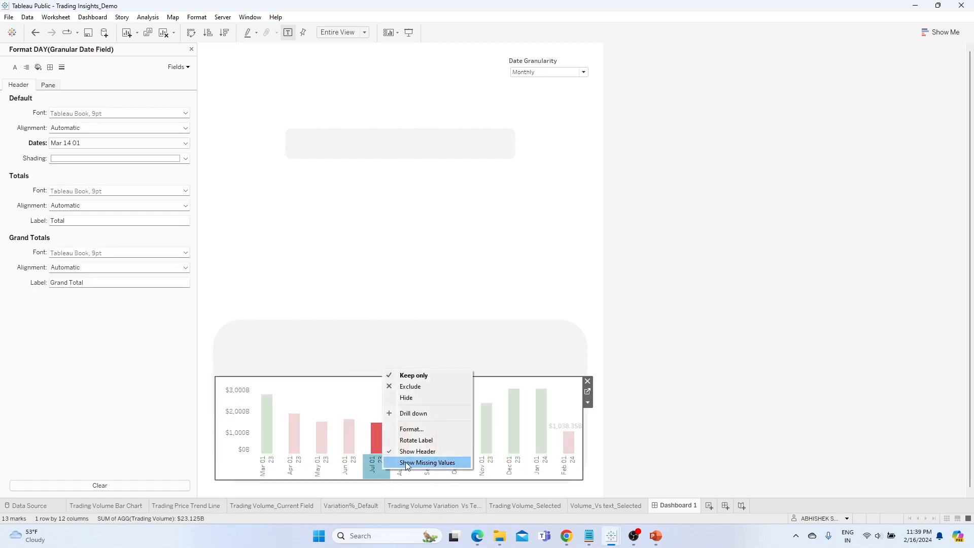
pyautogui.click(409, 429)
pyautogui.click(121, 143)
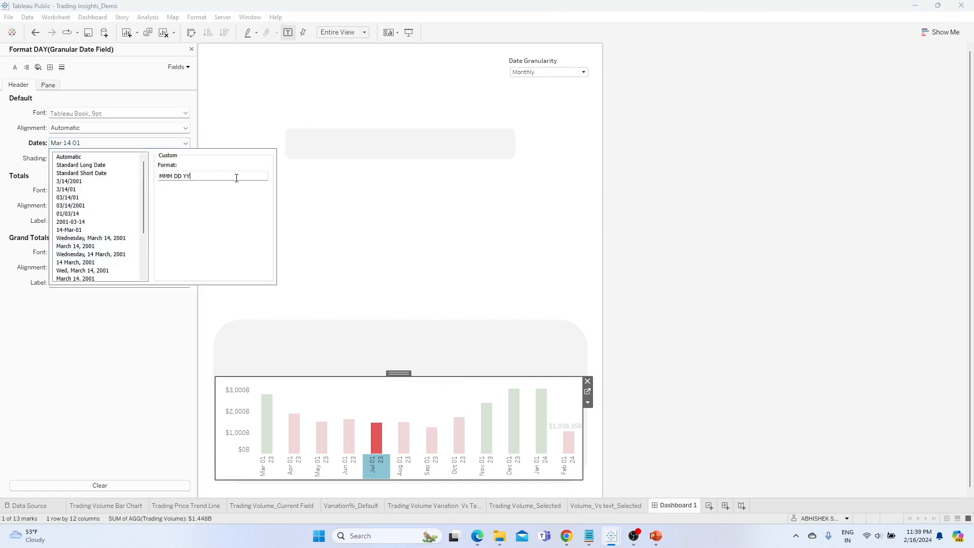
pyautogui.press('BackSpace')
pyautogui.press('BackSpace')
pyautogui.press('BackSpace')
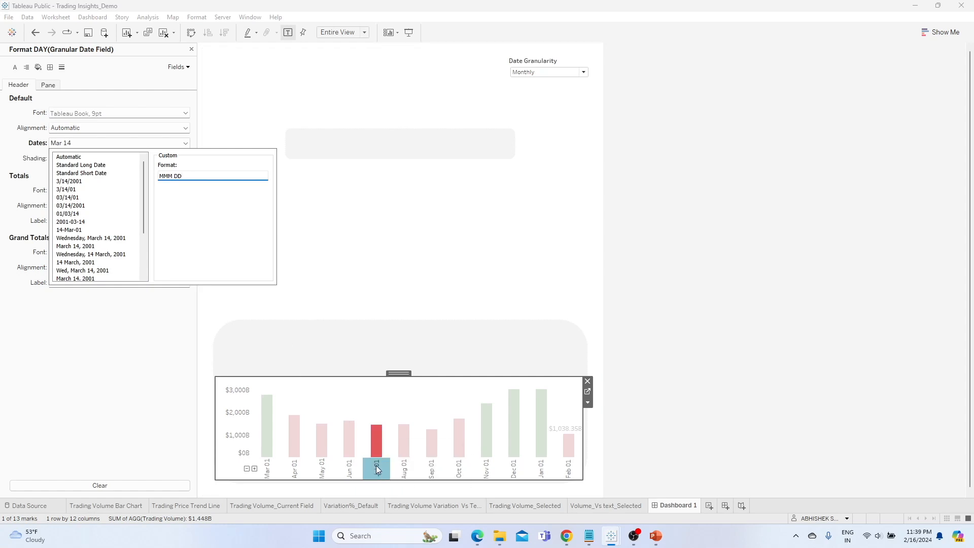
pyautogui.click(181, 326)
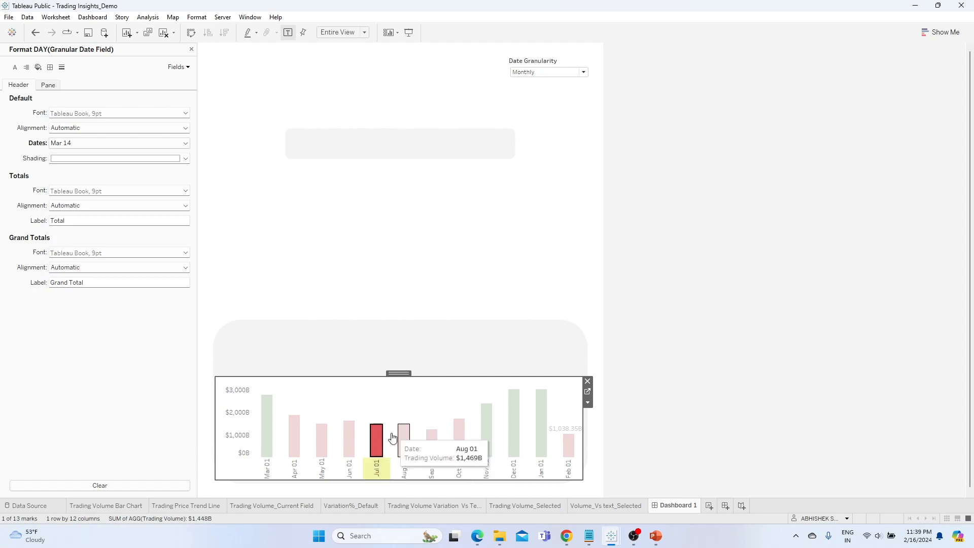
pyautogui.click(429, 359)
pyautogui.click(546, 304)
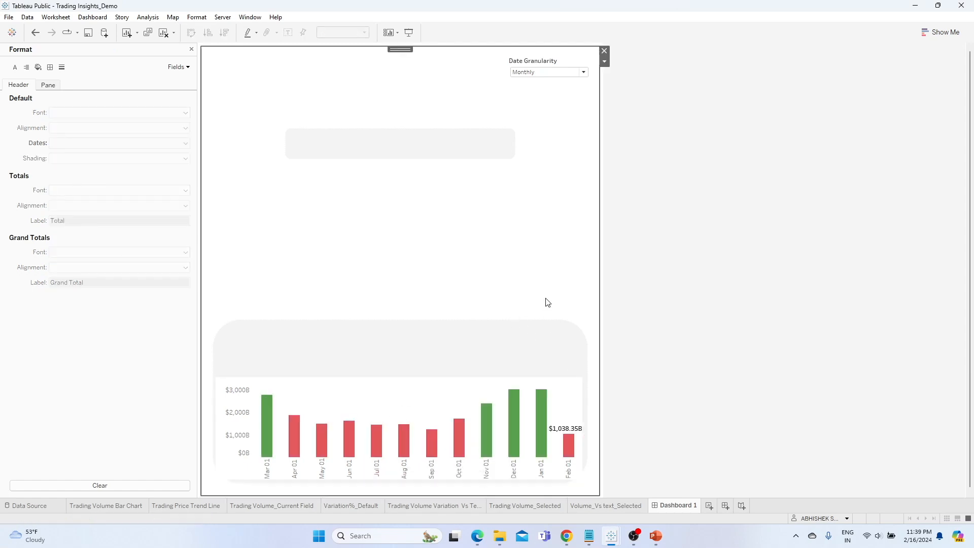
# - Remove the bar chart's worksheet background shading to make it transparent over the grey panel
pyautogui.click(449, 389)
pyautogui.rightClick(405, 404)
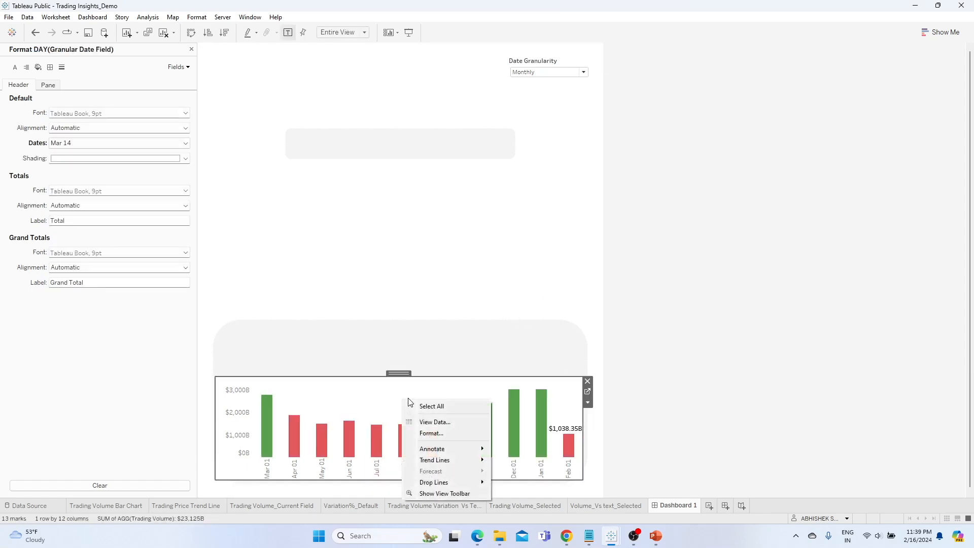
pyautogui.click(421, 429)
pyautogui.click(38, 67)
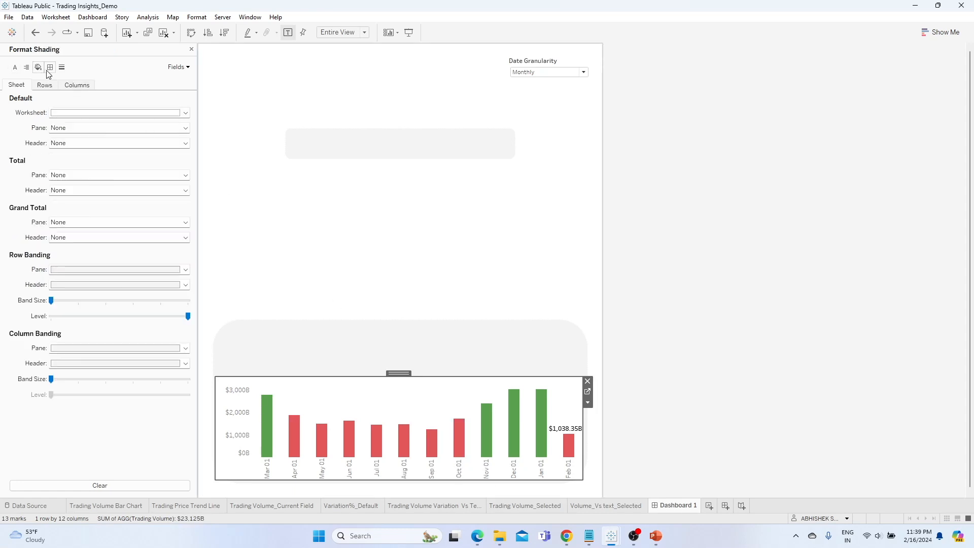
pyautogui.click(72, 113)
pyautogui.click(300, 295)
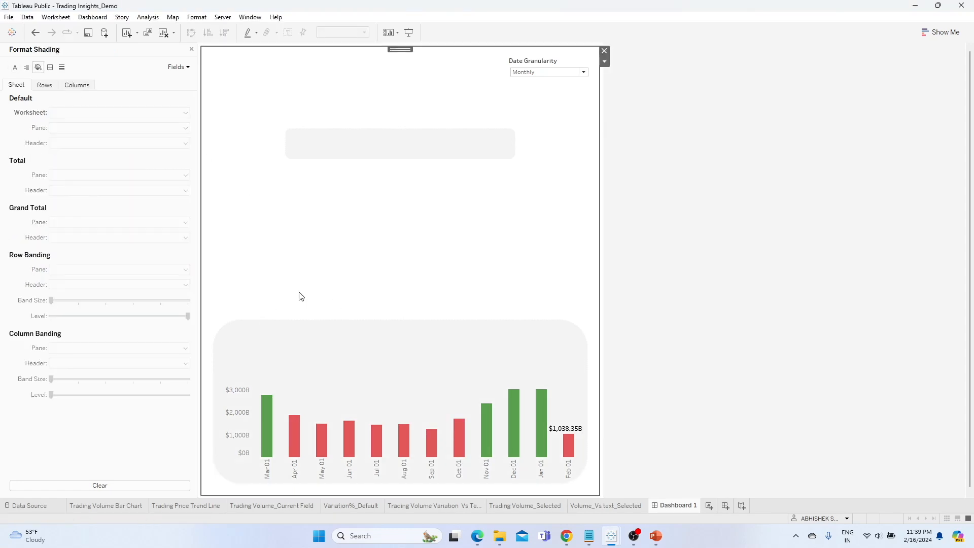
# - Extend the bar chart's right edge slightly within the grey panel and deselect the chart
pyautogui.click(427, 389)
pyautogui.click(537, 273)
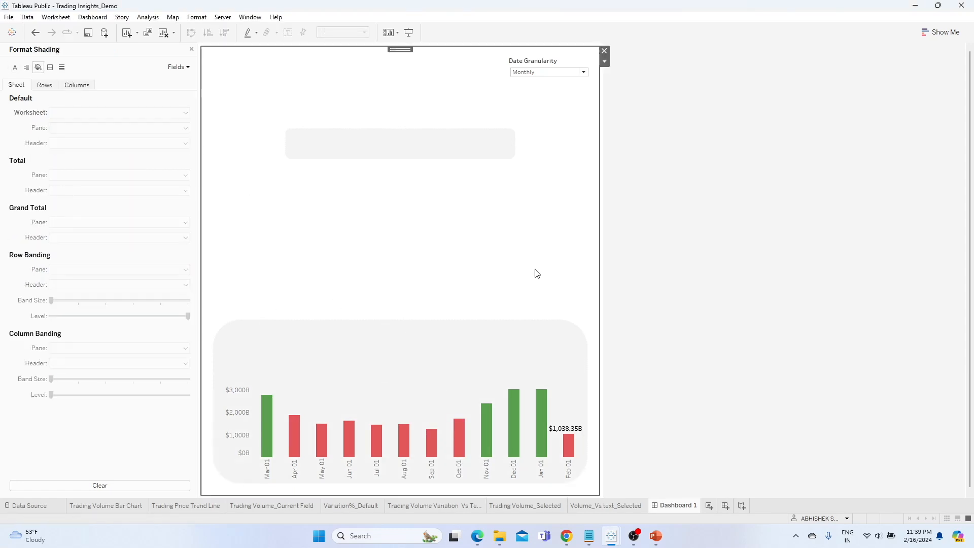
pyautogui.click(486, 389)
pyautogui.moveTo(584, 420); pyautogui.dragTo(585, 418)
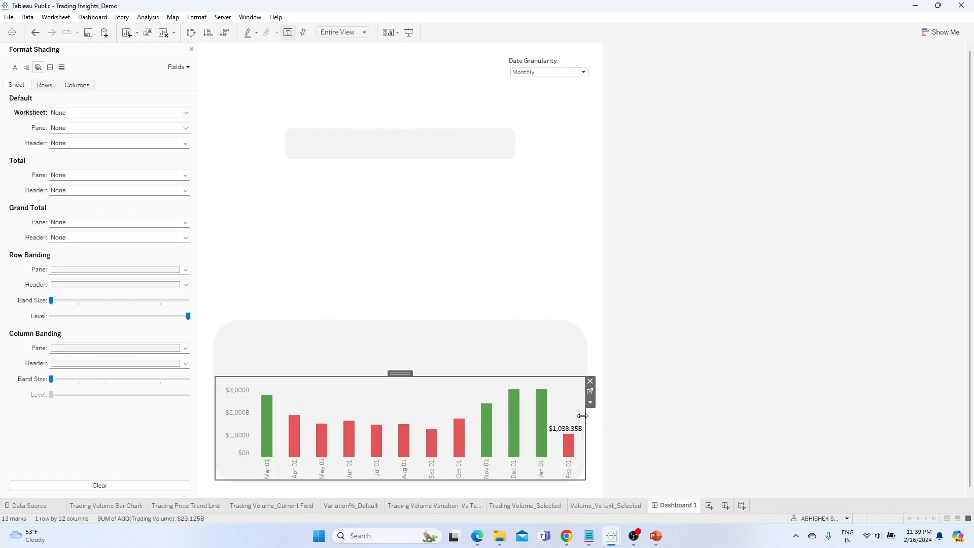
pyautogui.click(552, 282)
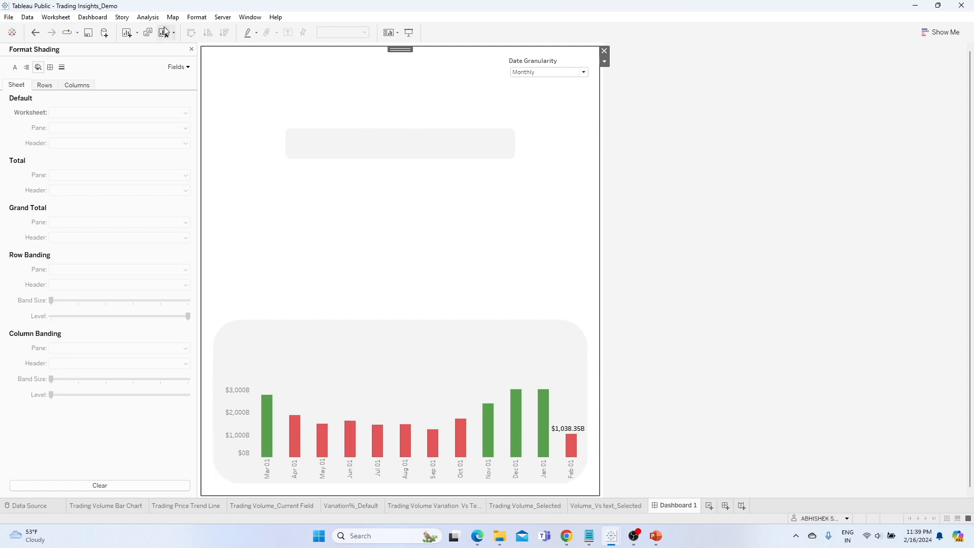
# - Close the shading settings and lower the bar chart's upper edge to free more space above it in the grey panel
pyautogui.click(192, 50)
pyautogui.click(426, 384)
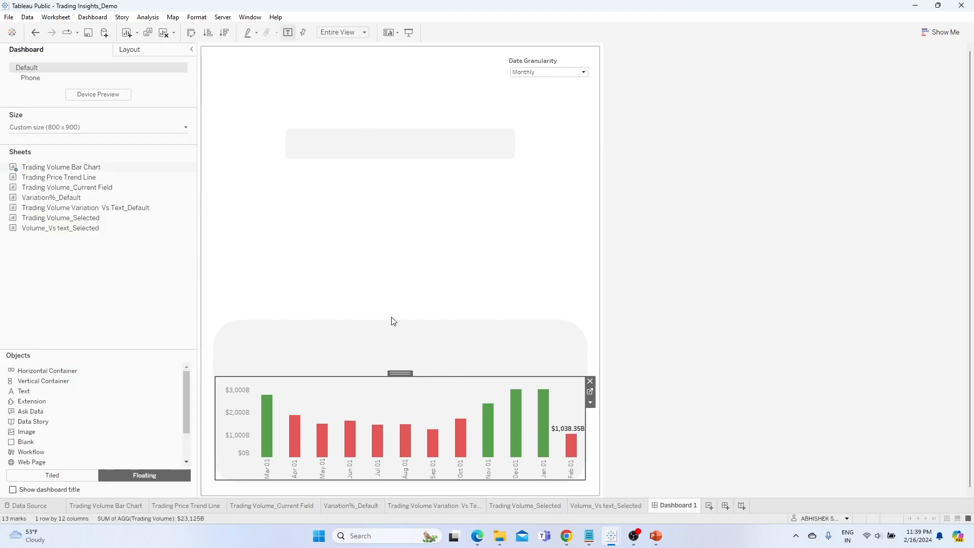
pyautogui.moveTo(369, 376); pyautogui.dragTo(373, 390)
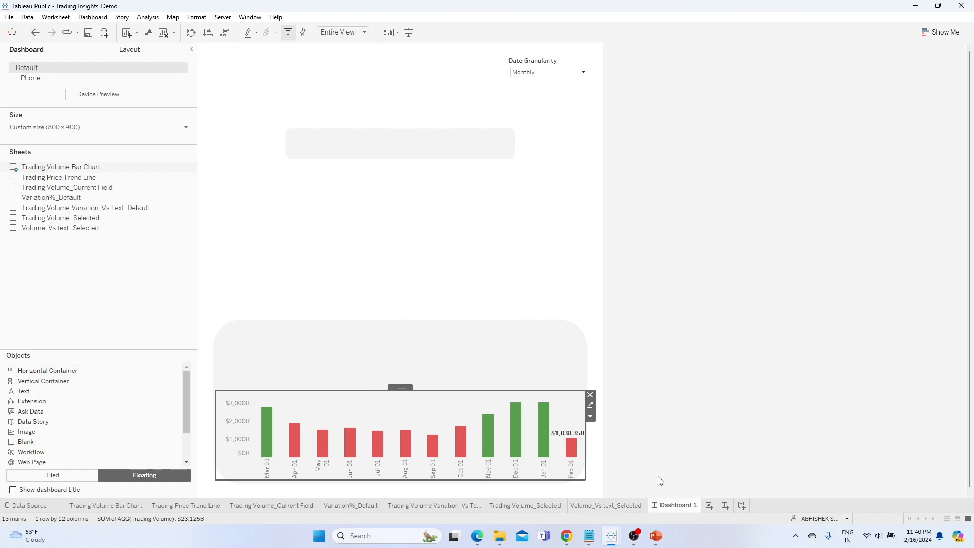
# - Switch to the Trading Insights workbook and examine the date text above the volume bars for the Daily, Weekly and Monthly options
pyautogui.moveTo(611, 536)
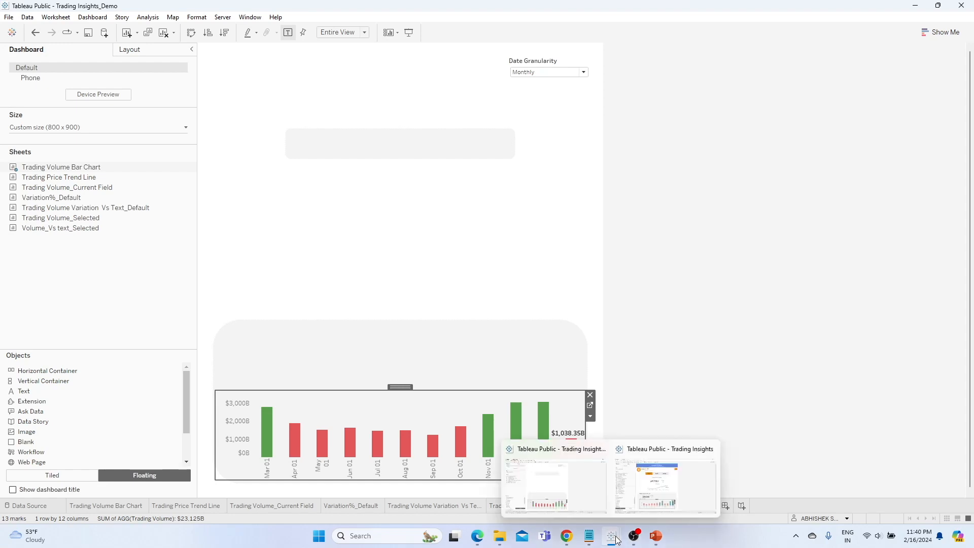
pyautogui.click(660, 451)
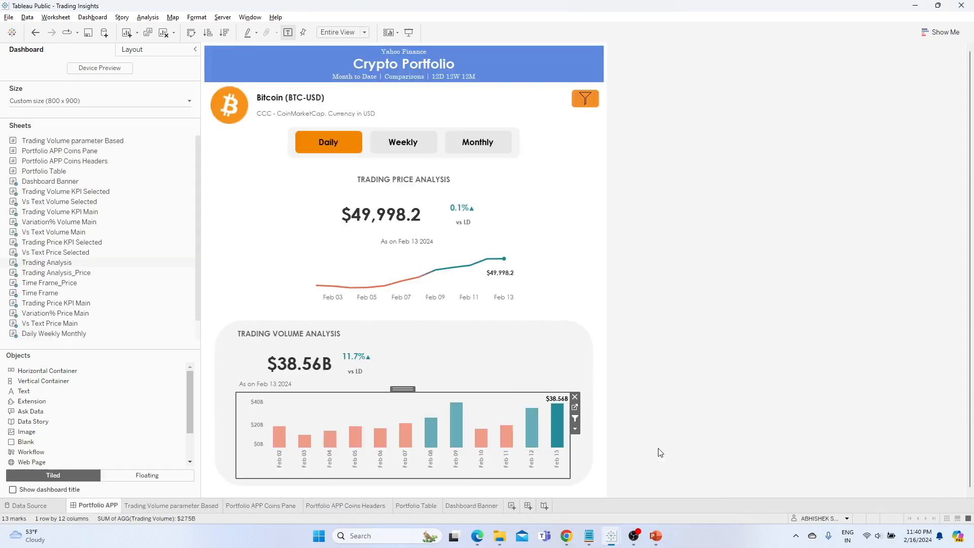
pyautogui.click(553, 323)
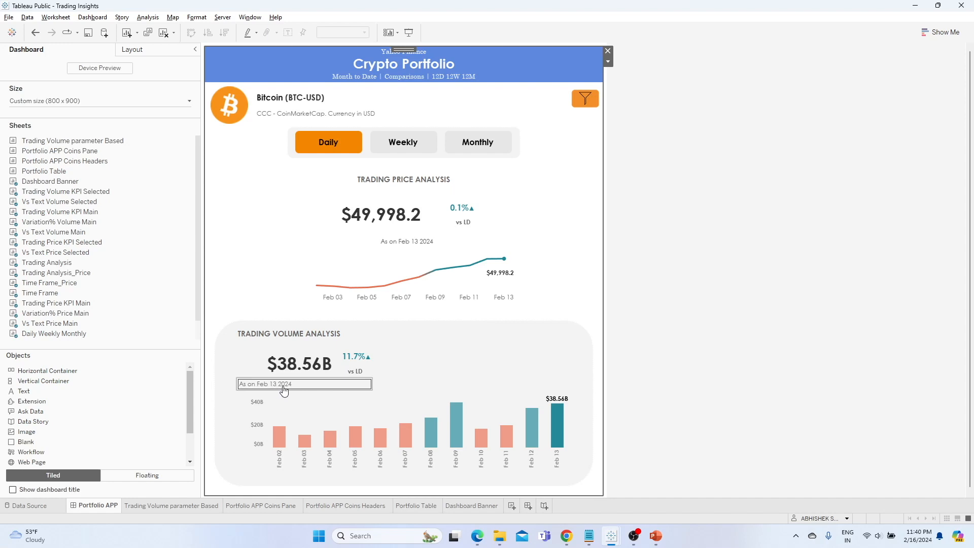
pyautogui.moveTo(557, 421)
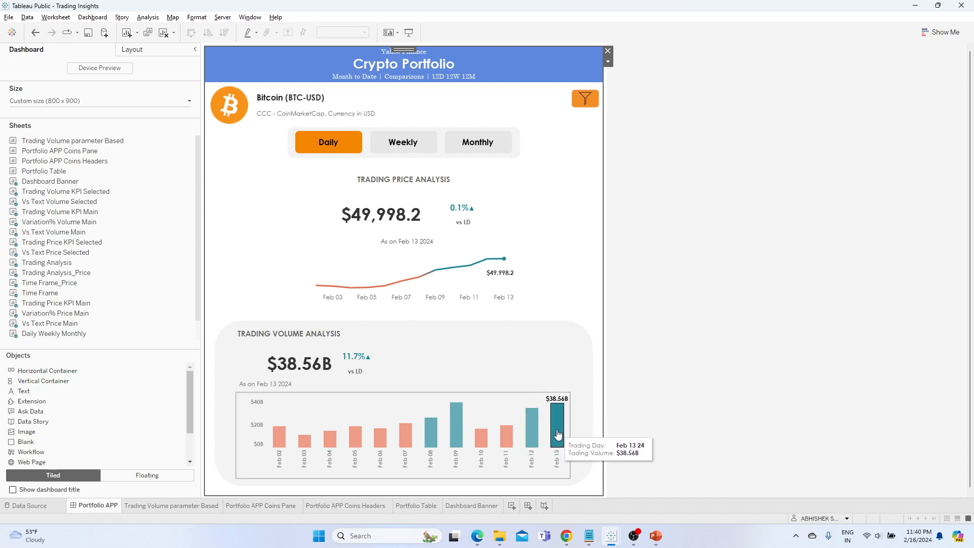
pyautogui.click(411, 145)
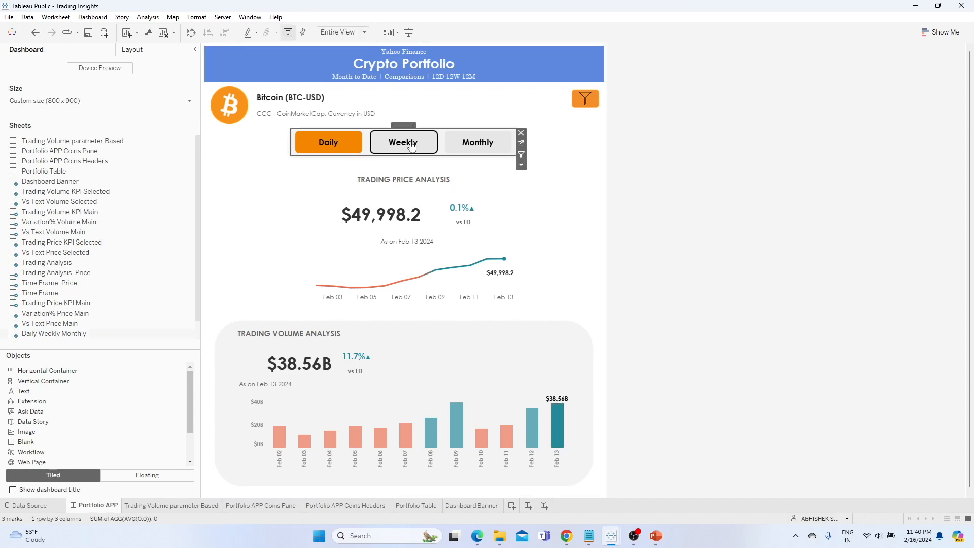
pyautogui.click(411, 145)
pyautogui.moveTo(557, 447)
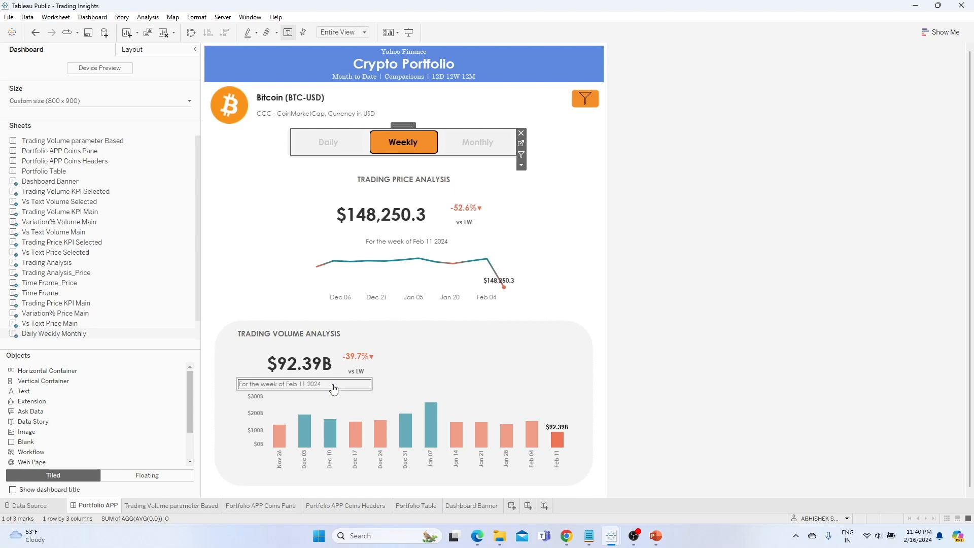
pyautogui.click(456, 150)
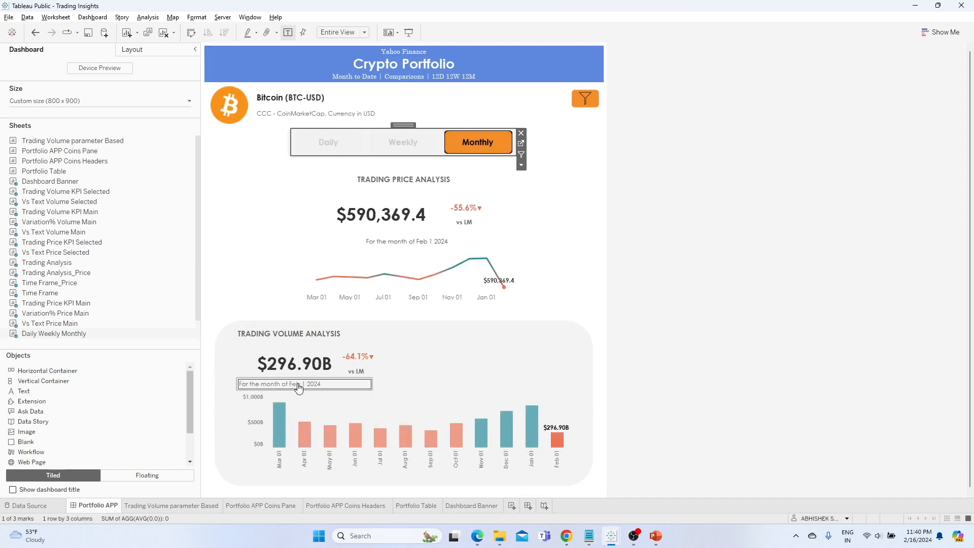
pyautogui.click(346, 153)
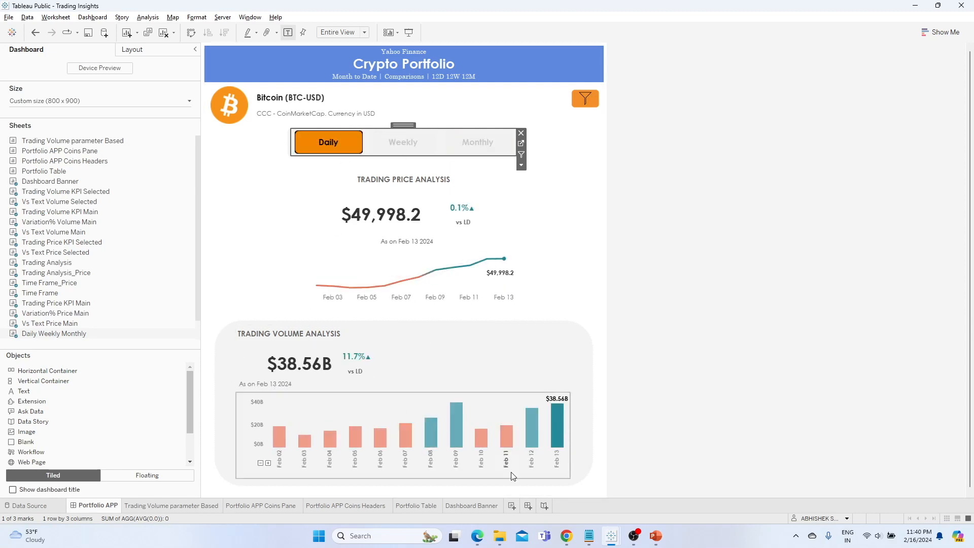
# - Return to the Trading Insights_Demo workbook and add a new worksheet named Date Text
pyautogui.moveTo(611, 540)
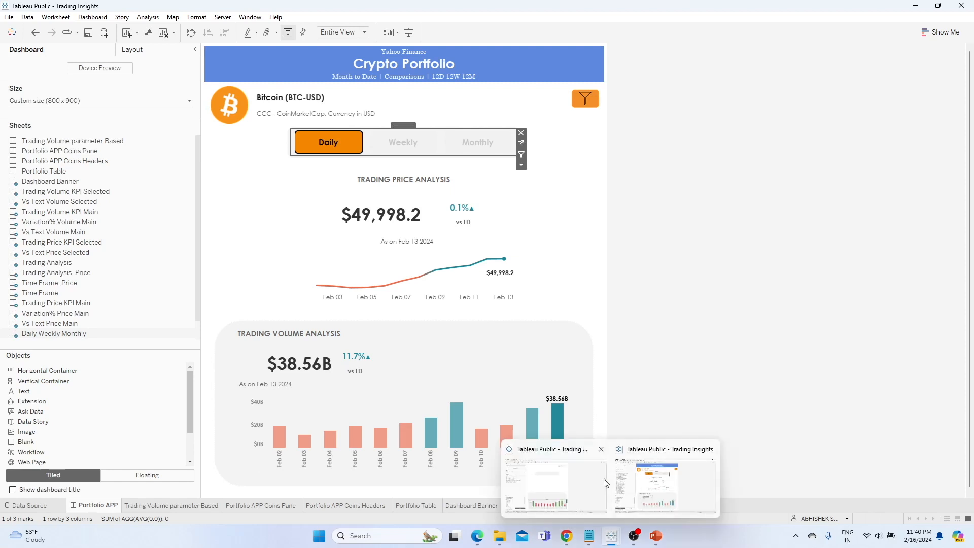
pyautogui.click(662, 480)
pyautogui.click(470, 298)
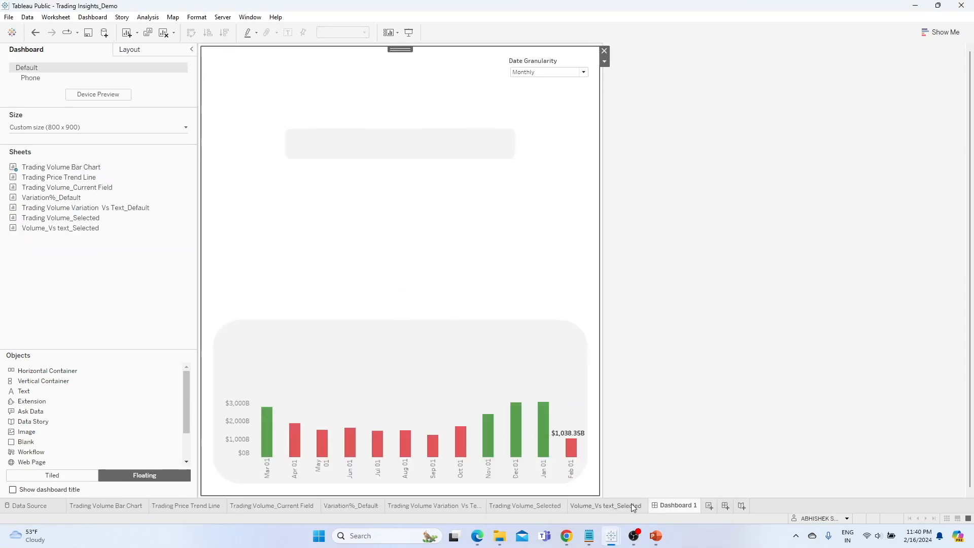
pyautogui.click(605, 506)
pyautogui.click(710, 505)
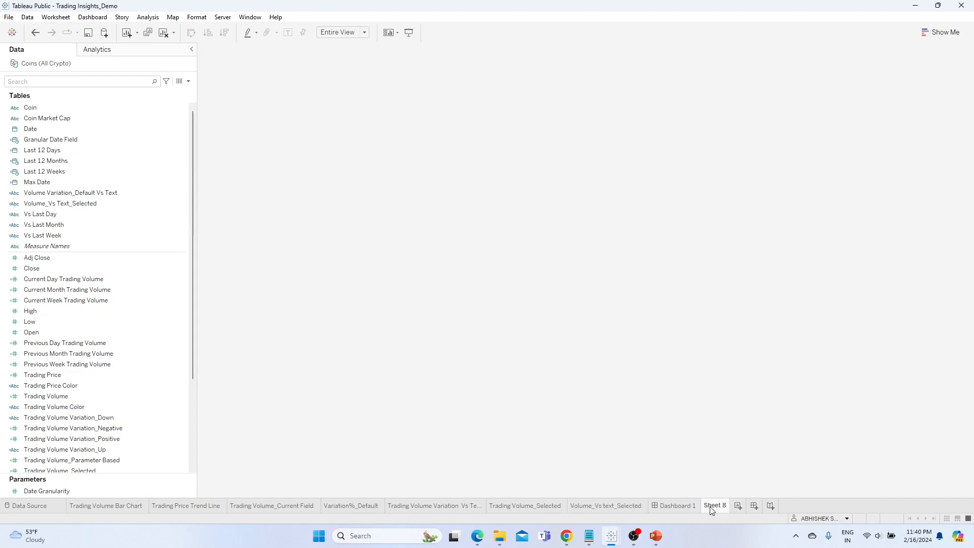
pyautogui.doubleClick(717, 506)
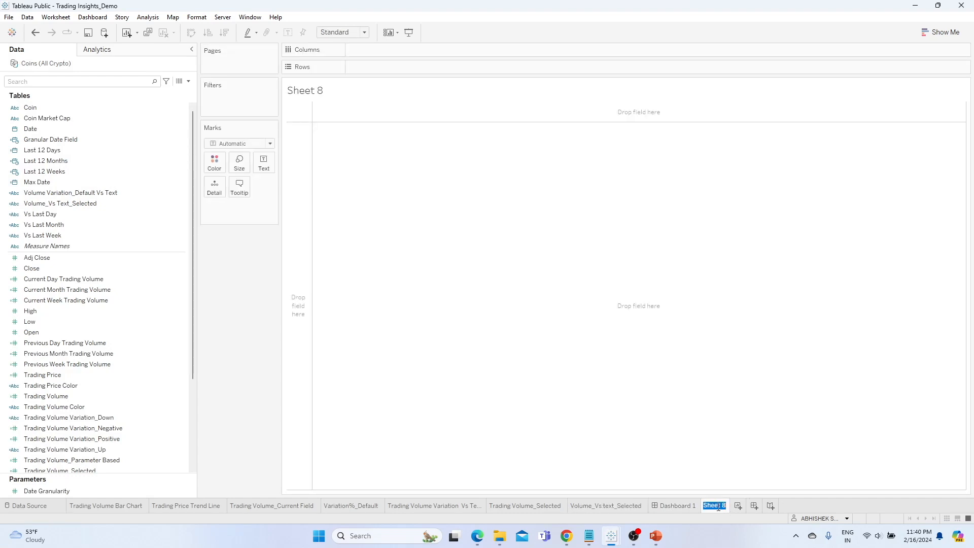
pyautogui.write('DateText')
pyautogui.click(220, 391)
# - Create a new calculated field named Date Text
pyautogui.click(189, 82)
pyautogui.click(177, 91)
pyautogui.press('BackSpace')
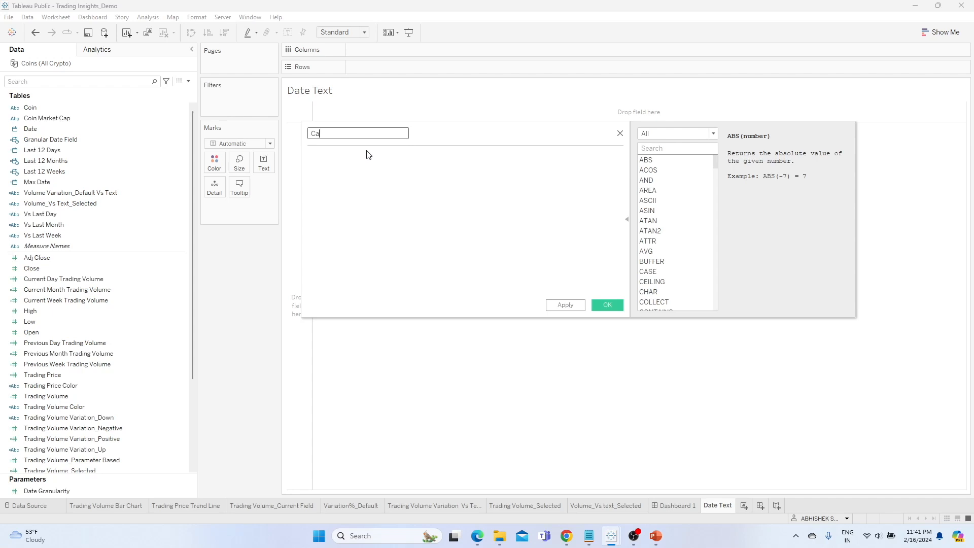
pyautogui.hotkey('ctrl', 'a')
pyautogui.write('Date')
pyautogui.click(369, 155)
# - Begin the formula with CASE [Date Granularity] and start a new line
pyautogui.write('cas')
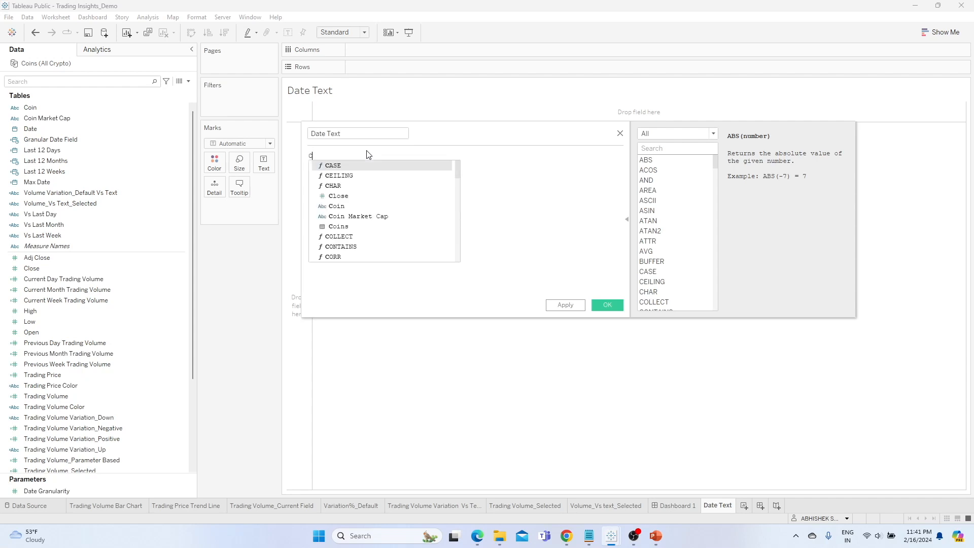
pyautogui.press('Return')
pyautogui.write('date')
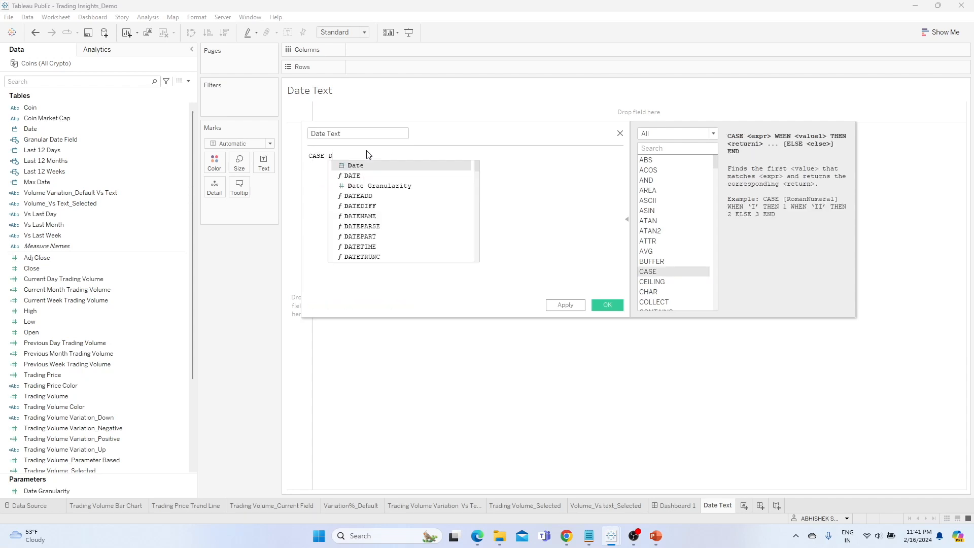
pyautogui.press('Return')
pyautogui.press('BackSpace')
pyautogui.press('Down')
pyautogui.press('Return')
pyautogui.press('Return')
# - Add the branch WHEN 1 THEN "As on" + " " + DATENAME() to the CASE formula
pyautogui.write('WH')
pyautogui.press('Return')
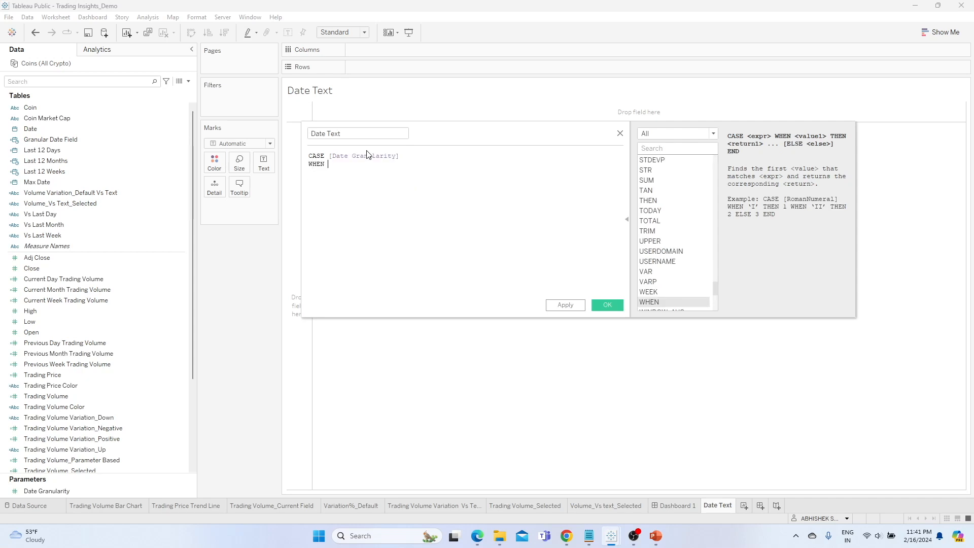
pyautogui.write('1 TH')
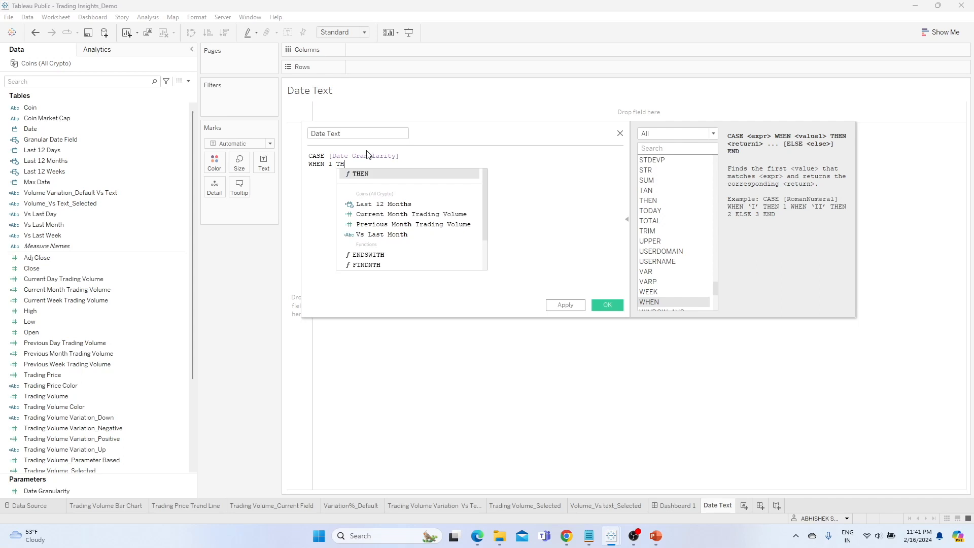
pyautogui.write('E')
pyautogui.press('Return')
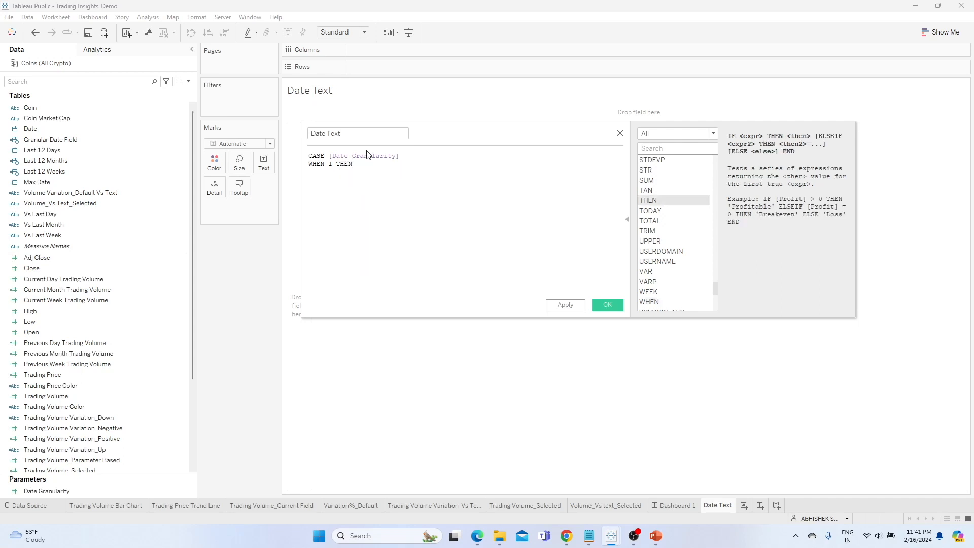
pyautogui.write('"As on"')
pyautogui.write('+')
pyautogui.press('BackSpace')
pyautogui.write('+ " " + DATENA')
pyautogui.press('Return')
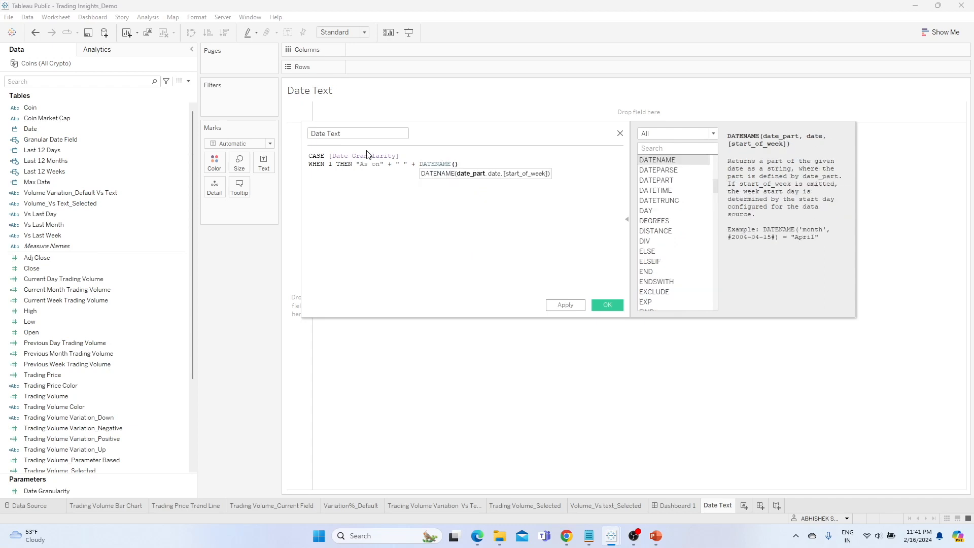
# - Fill in the DATENAME arguments with 'month' and [Granular Date Field]
pyautogui.write("'")
pyautogui.write('day')
pyautogui.press('BackSpace')
pyautogui.press('BackSpace')
pyautogui.press('BackSpace')
pyautogui.write("month',")
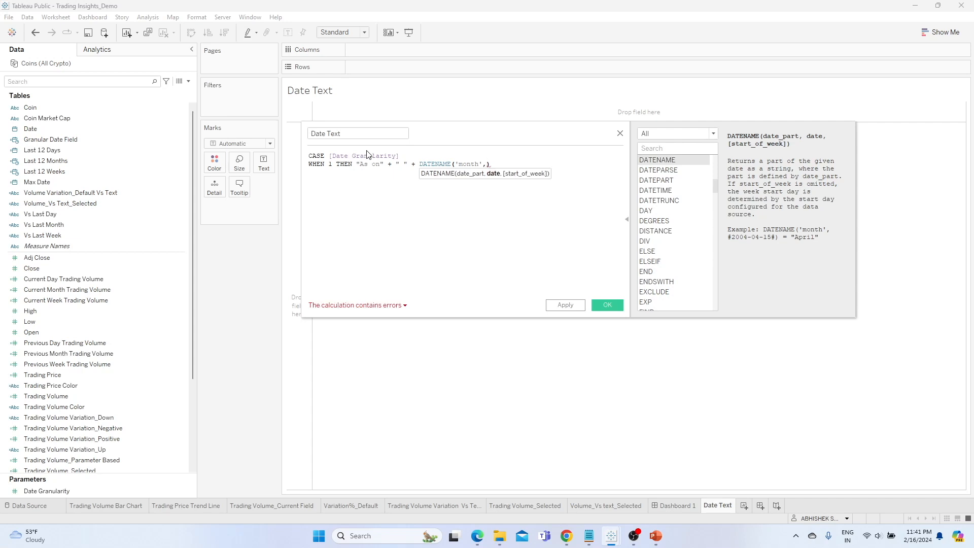
pyautogui.write('Gran')
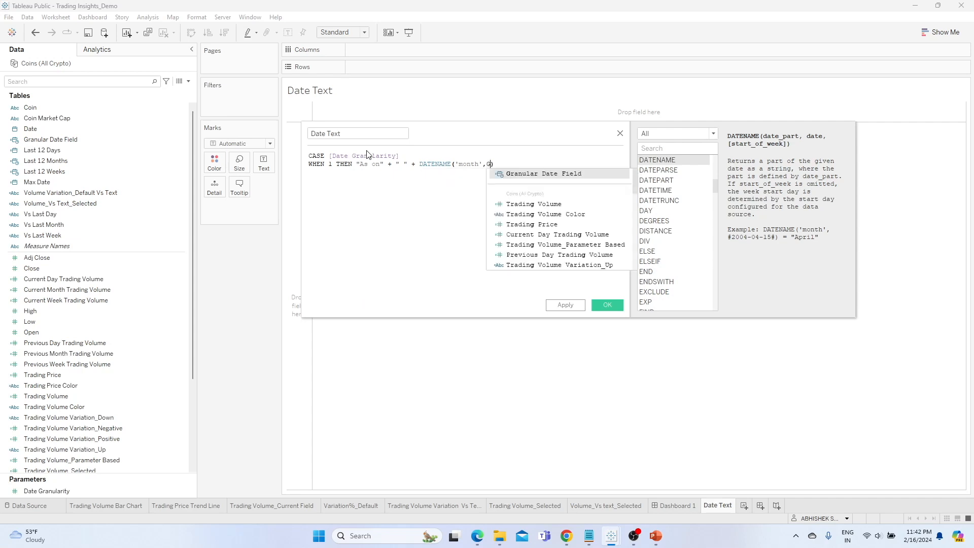
pyautogui.press('Return')
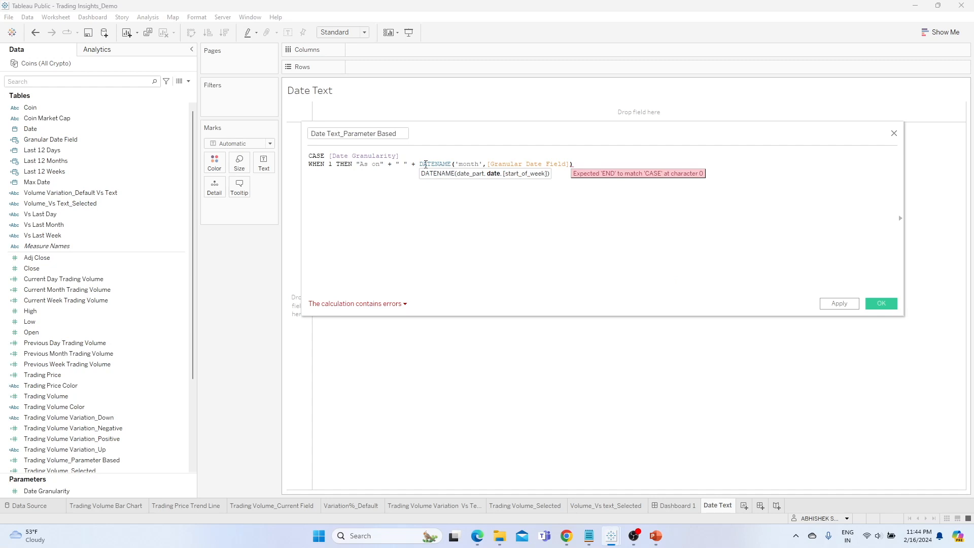
# - Wrap the month DATENAME expression in LEFT( ,3) to keep only its first three characters
pyautogui.click(450, 164)
pyautogui.write('LEFT(')
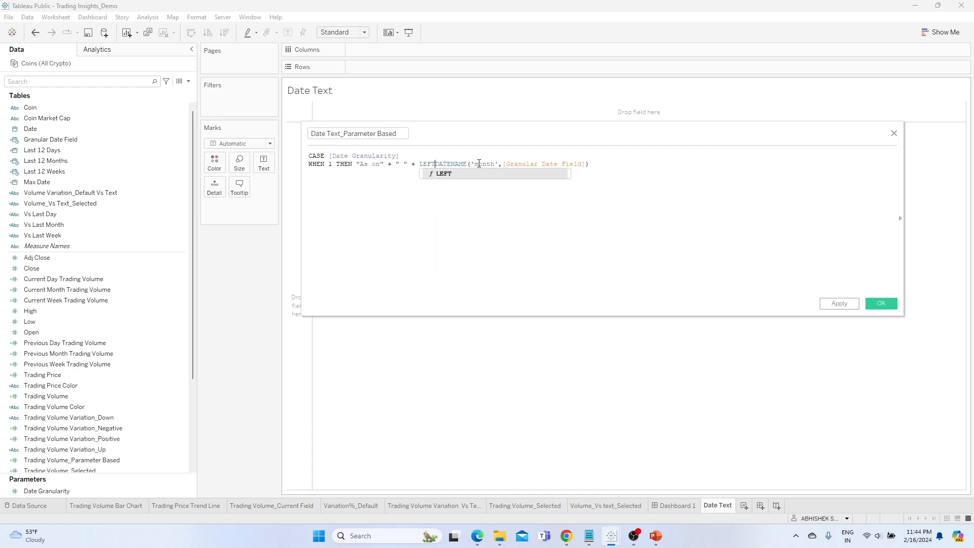
pyautogui.click(599, 162)
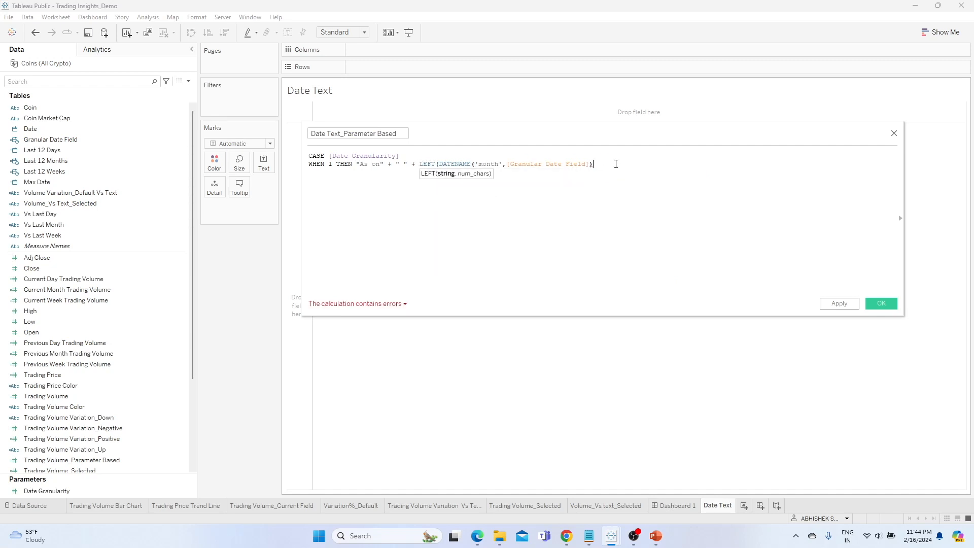
pyautogui.write(',3)')
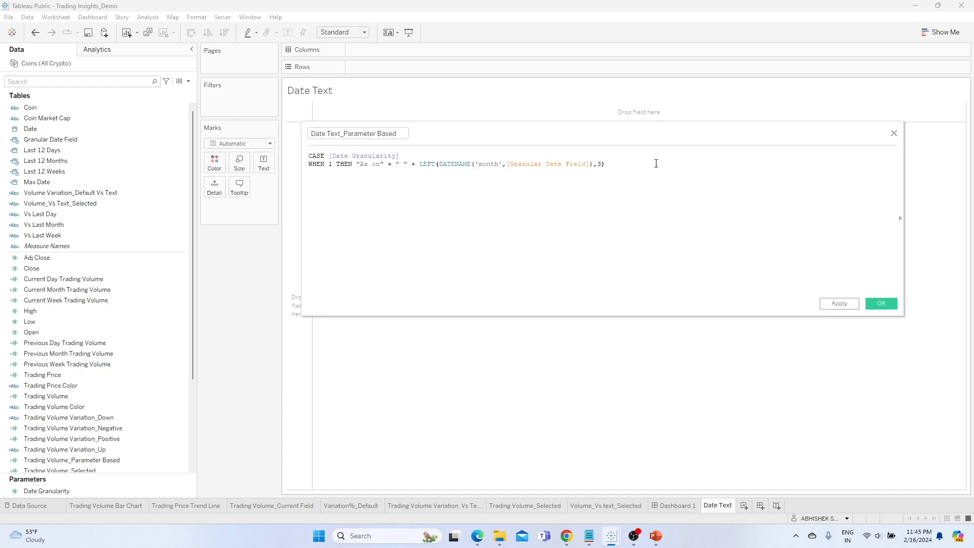
# - Append + DATENAME('day',[Granular Date Field]) to the WHEN 1 branch
pyautogui.write(' +')
pyautogui.write("DATENAME('day")
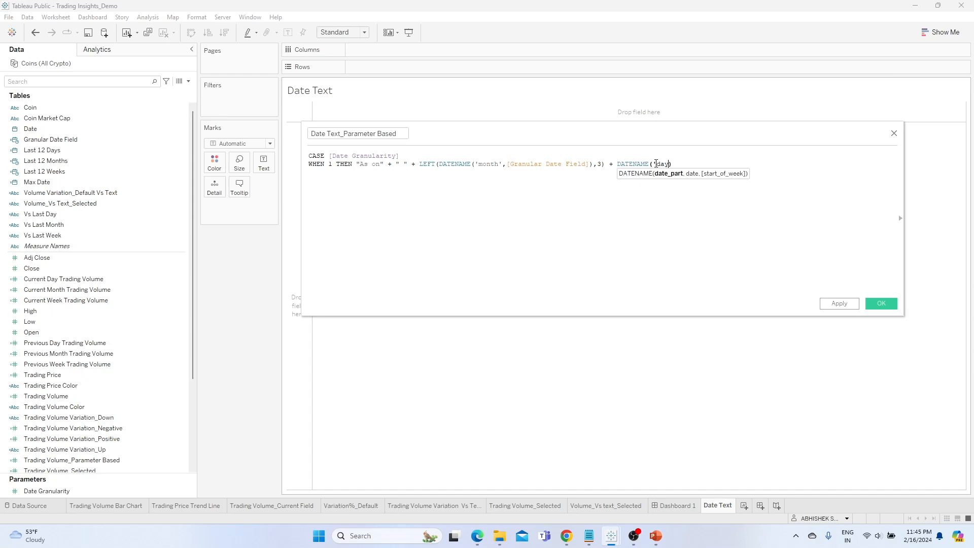
pyautogui.write("',[Granular Date Field]")
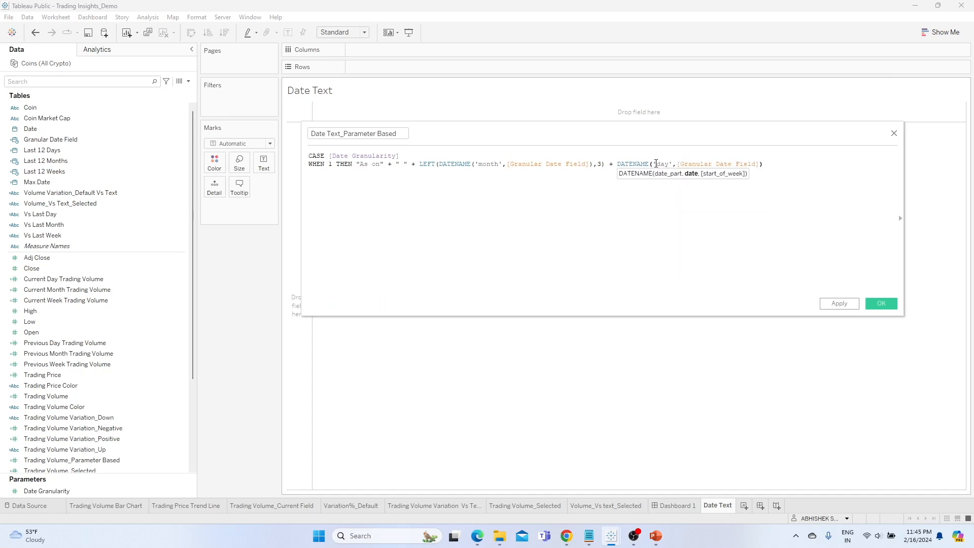
pyautogui.write(')')
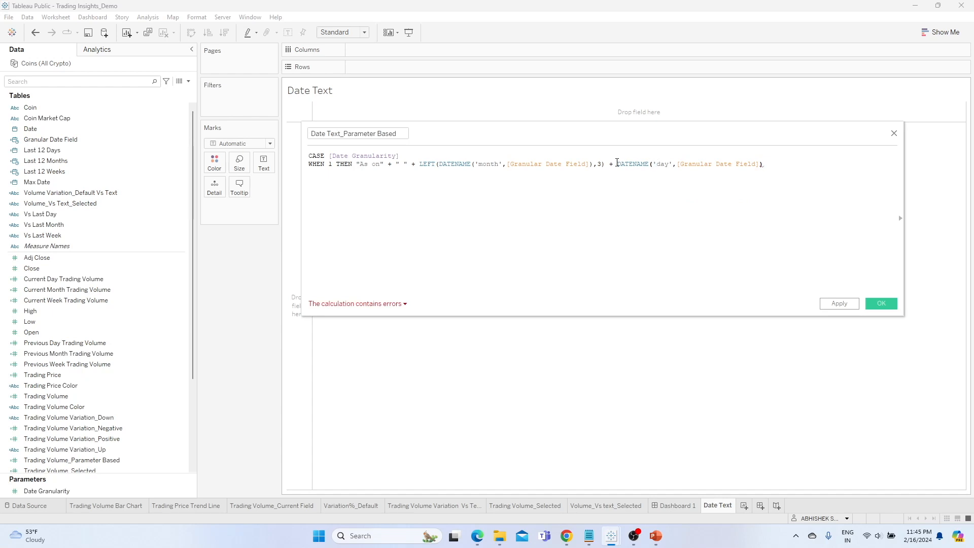
# - Insert " " + before the day DATENAME to separate month and day, and return to the end of the line
pyautogui.write('"')
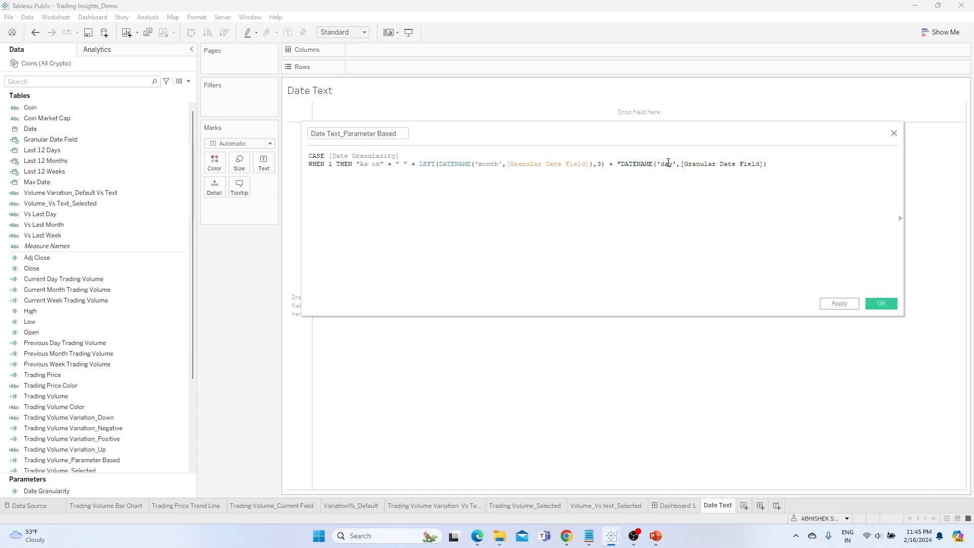
pyautogui.write(' " +')
pyautogui.click(800, 165)
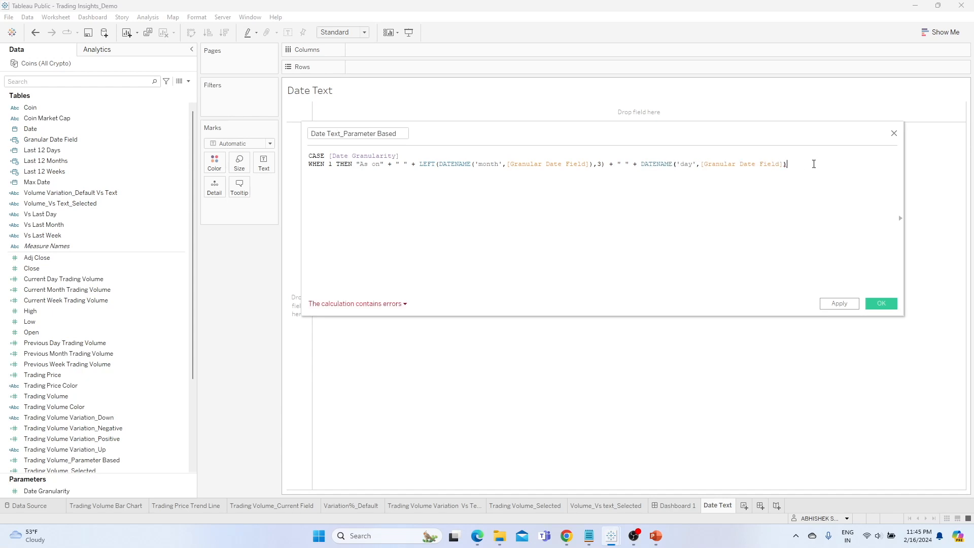
# - Append + " " + and a DATENAME function to the end of the WHEN 1 branch
pyautogui.write('+ " " + DATE')
pyautogui.press('Down')
pyautogui.press('Down')
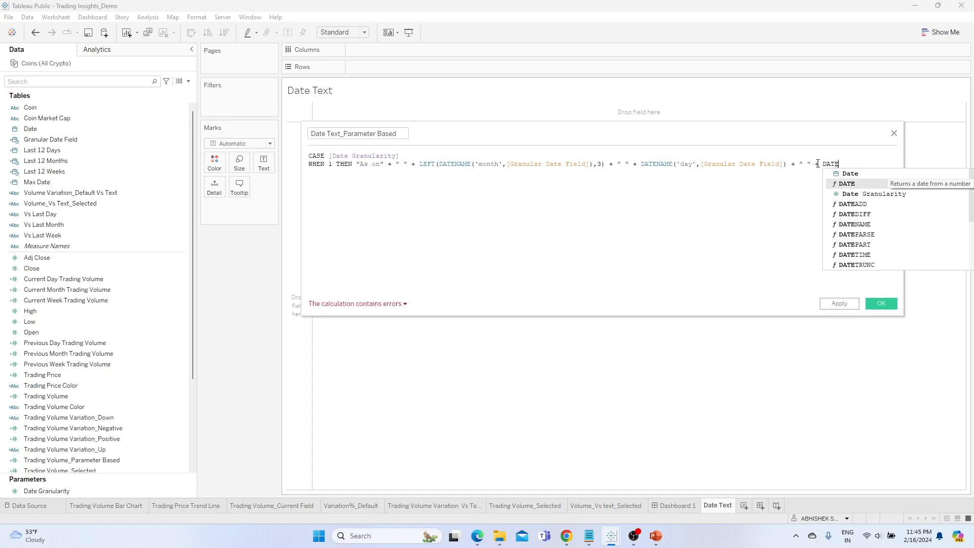
pyautogui.press('Down')
pyautogui.press('Down')
pyautogui.press('Down')
pyautogui.press('Return')
# - Fill in the new DATENAME arguments with 'year' and [Granular Date Field], closing the function with a single parenthesis
pyautogui.write("'year")
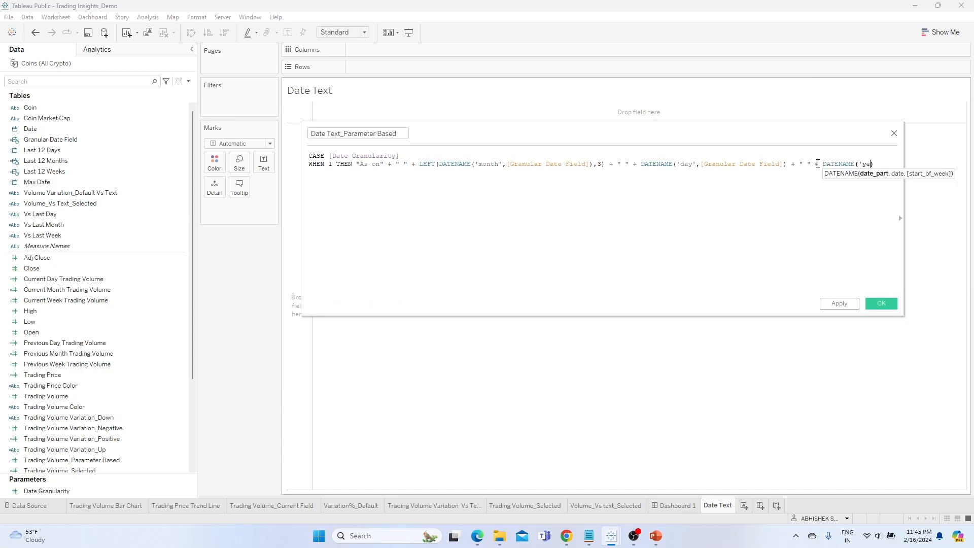
pyautogui.write("',gran")
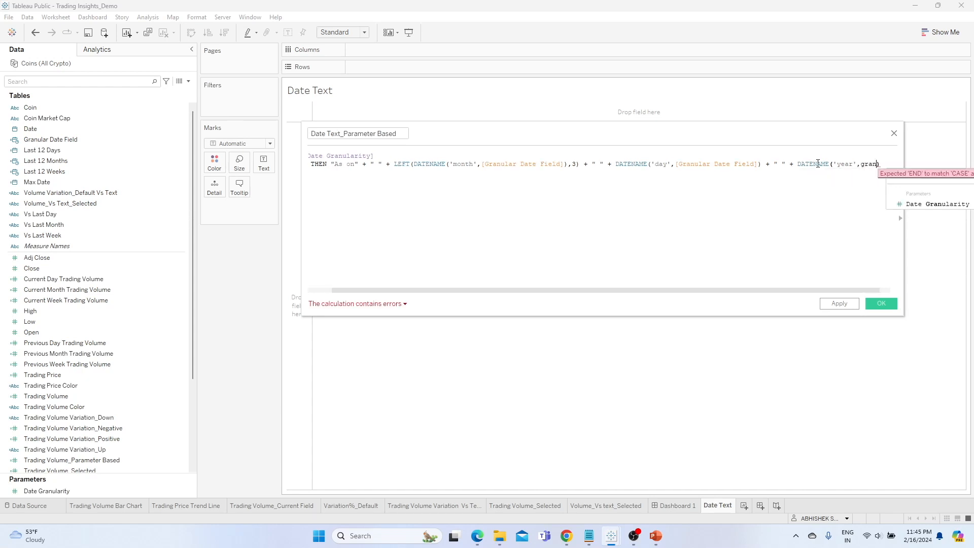
pyautogui.press('Return')
pyautogui.write(')')
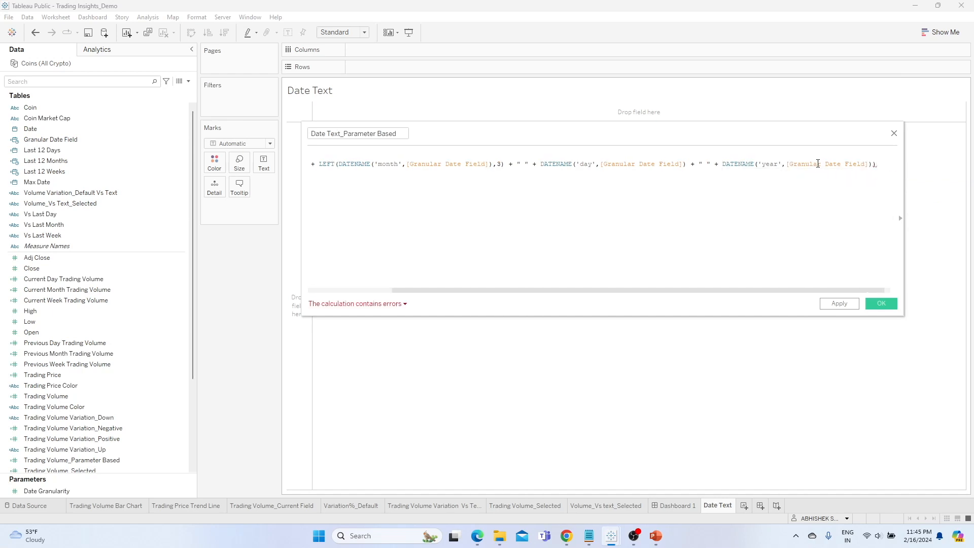
pyautogui.press('BackSpace')
pyautogui.write(',')
# - Widen the calculation editor to fit the WHEN 1 line and review its month, day and year parts
pyautogui.moveTo(302, 224); pyautogui.dragTo(151, 213)
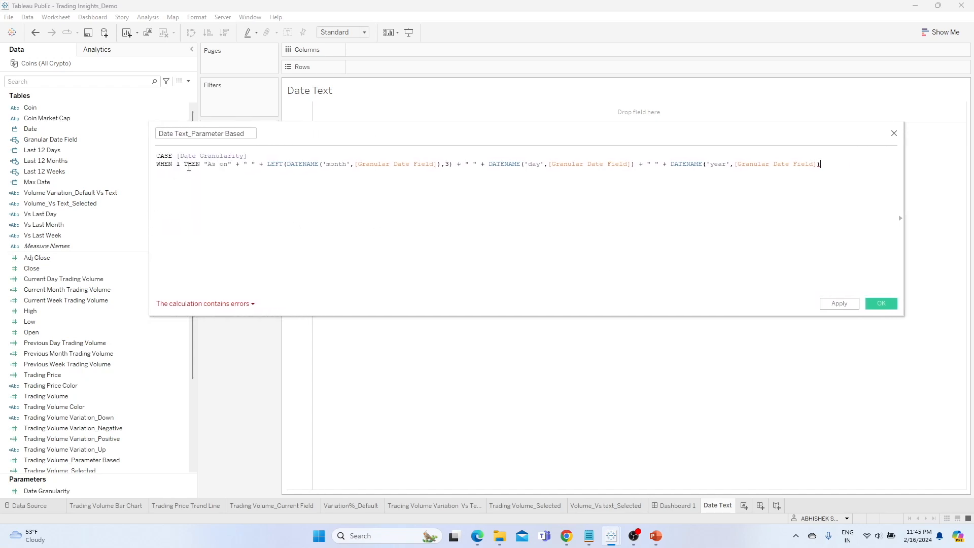
pyautogui.moveTo(209, 164); pyautogui.dragTo(224, 164)
pyautogui.moveTo(307, 164); pyautogui.dragTo(367, 164)
pyautogui.moveTo(497, 164); pyautogui.dragTo(562, 162)
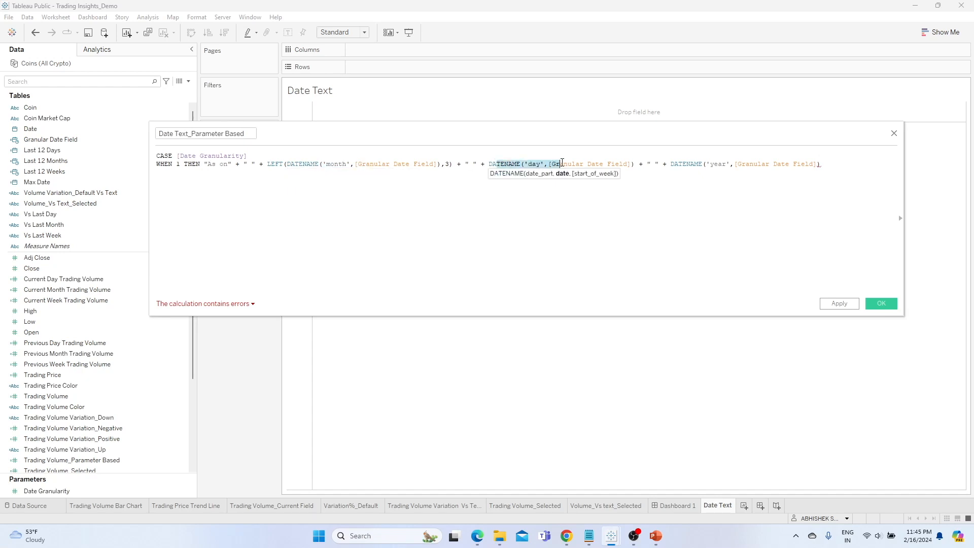
pyautogui.moveTo(710, 164); pyautogui.dragTo(755, 163)
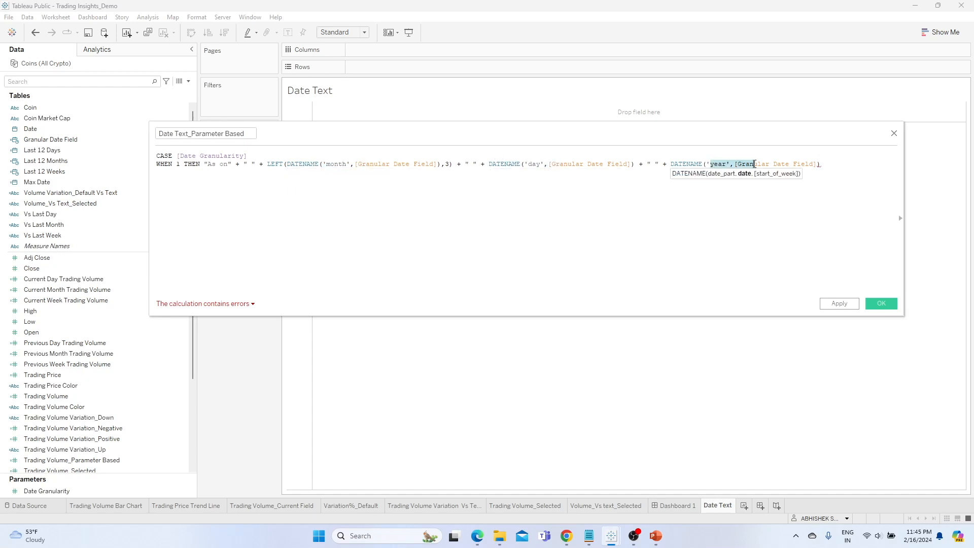
# - Duplicate the complete WHEN 1 line onto a new line directly below it
pyautogui.click(839, 165)
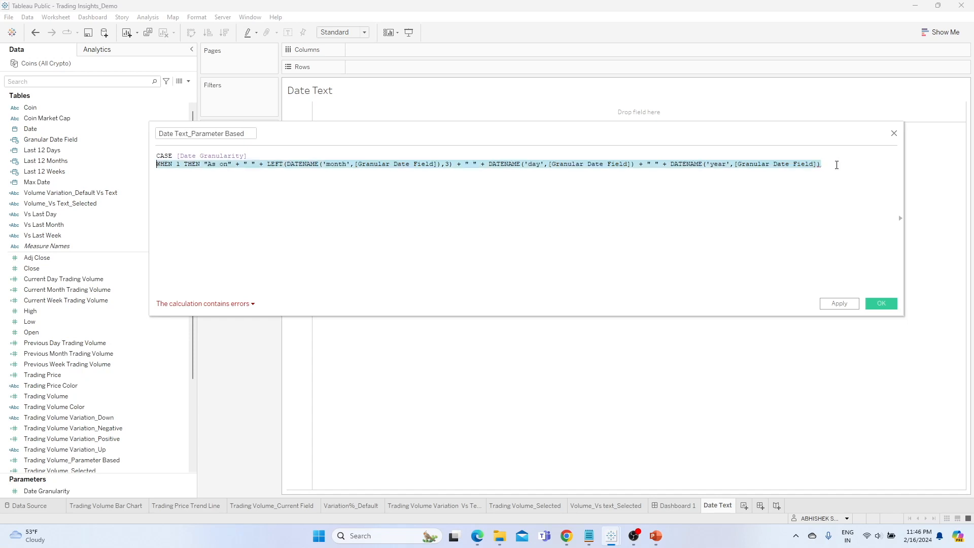
pyautogui.press('Return')
pyautogui.write('WHEN 1 THEN "As on" + " " + LEFT(DATENAME(\'month\',[Granular Date Field]),3) + " " + DATENAME(\'day\',[Granular Date Field]) + " " + DATENAME(\'year\',[Granular Date Field])')
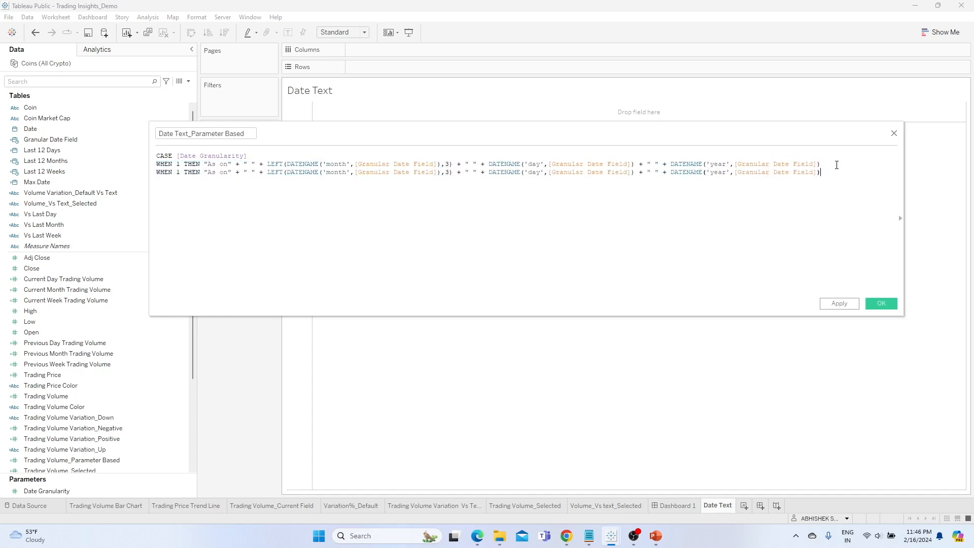
# - Change the duplicated line to WHEN 2 and replace its "As on" text with "For the Week of"
pyautogui.press('BackSpace')
pyautogui.write('2')
pyautogui.click(208, 173)
pyautogui.hotkey('shift', 'Right')
pyautogui.hotkey('shift', 'Right')
pyautogui.hotkey('shift', 'Right')
pyautogui.hotkey('shift', 'Right')
pyautogui.hotkey('shift', 'Right')
pyautogui.write('For the Week ')
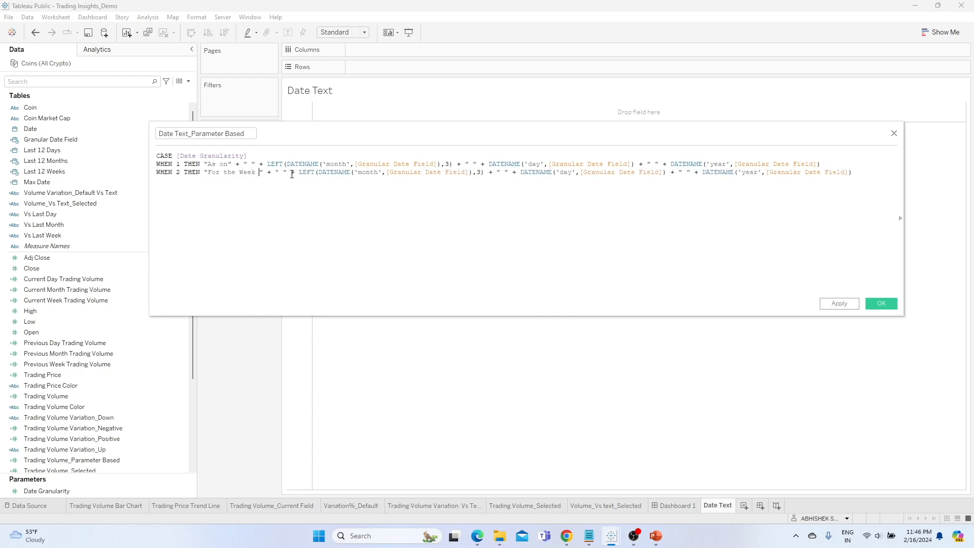
pyautogui.write('of')
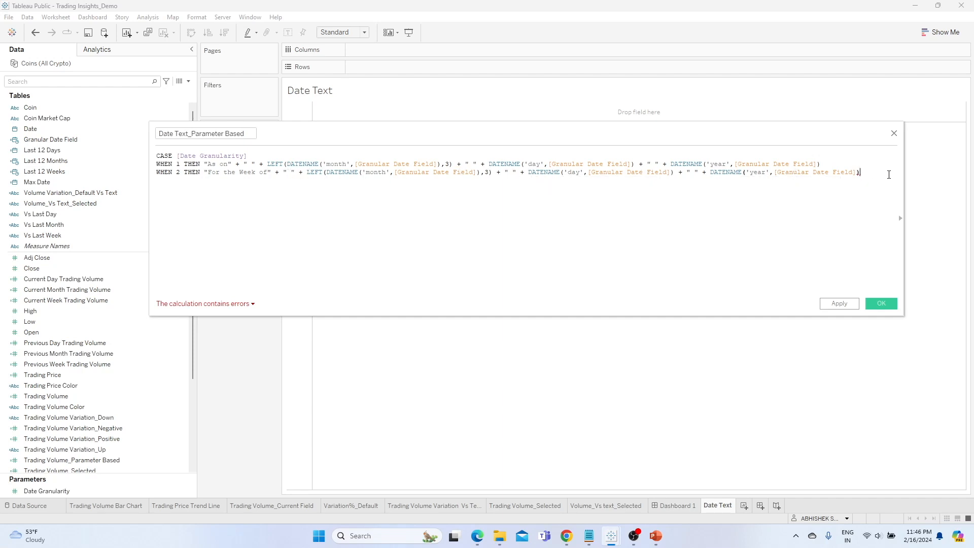
# - Add another copy of the WHEN 1 line below the WHEN 2 branch
pyautogui.press('Return')
pyautogui.write('WHEN 3 THEN')
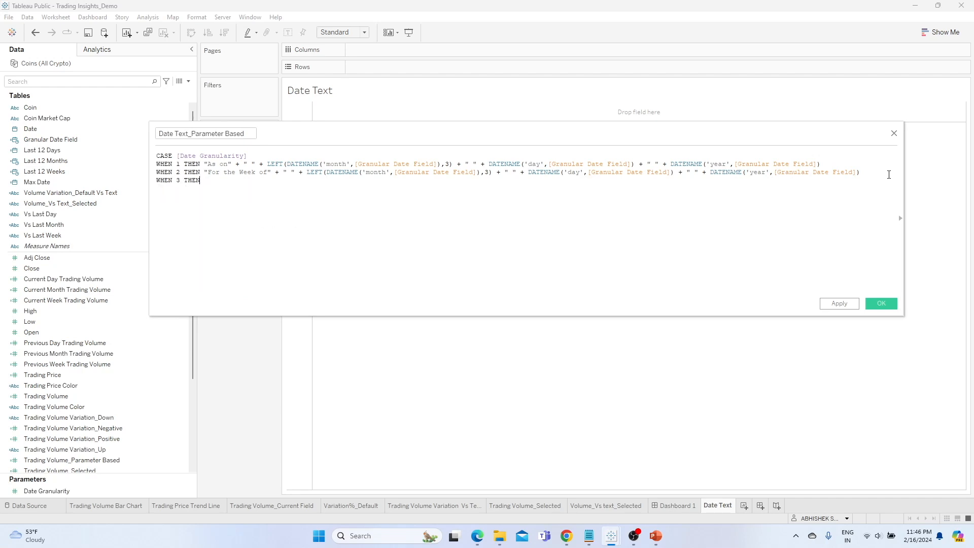
pyautogui.write(' "For the')
pyautogui.hotkey('shift', 'Home')
pyautogui.write('WHEN 1 THEN "As on" + " " + LEFT(DATENAME(\'month\',[Granular Date Field]),3) + " " + DATENAME(\'day\',[Granular Date Field]) + " " + DATENAME(\'year\',[Granular Date Field])')
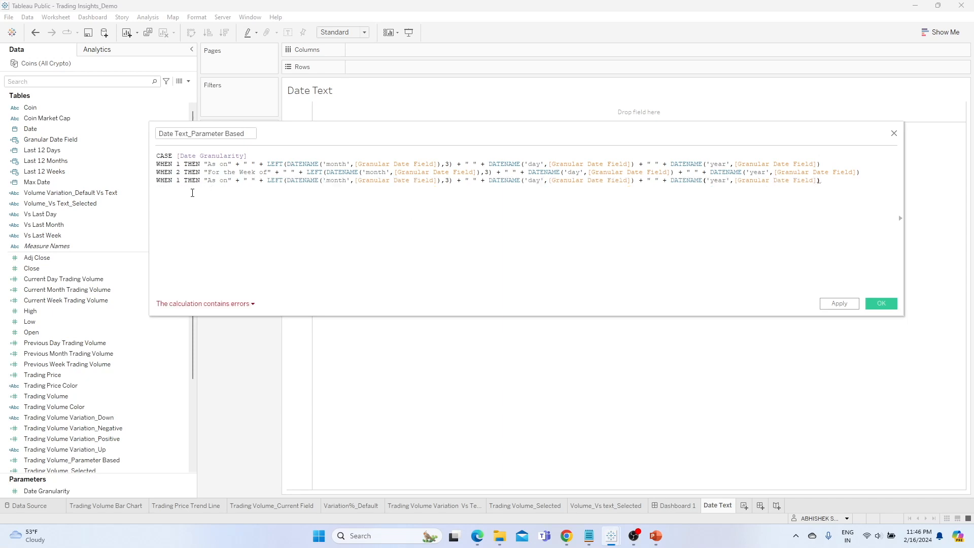
# - Change the third branch to WHEN 3 and replace its "As on" text with "For the Month of"
pyautogui.press('BackSpace')
pyautogui.write('3')
pyautogui.click(227, 180)
pyautogui.hotkey('shift', 'Left')
pyautogui.hotkey('shift', 'Left')
pyautogui.hotkey('shift', 'Left')
pyautogui.hotkey('shift', 'Left')
pyautogui.hotkey('shift', 'Left')
pyautogui.write('For the Mon')
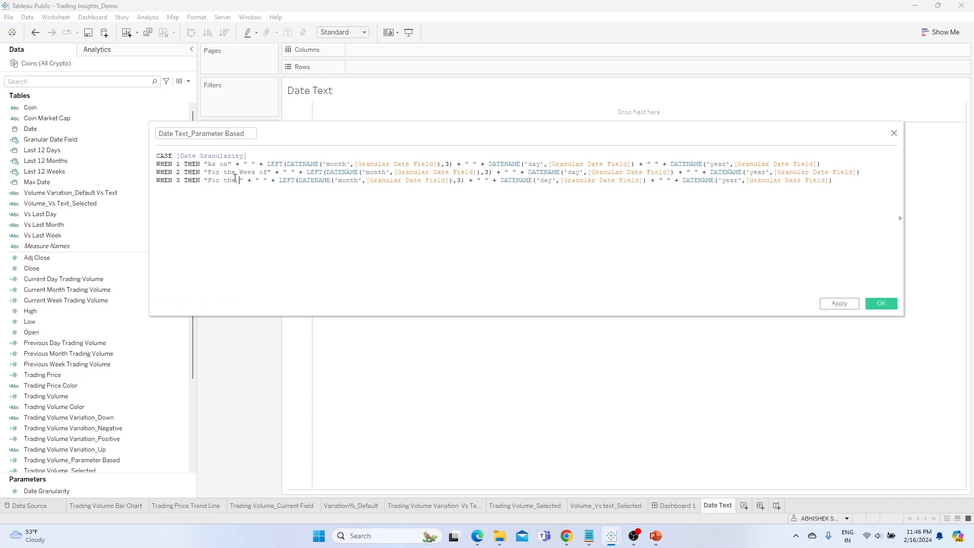
pyautogui.write('th of')
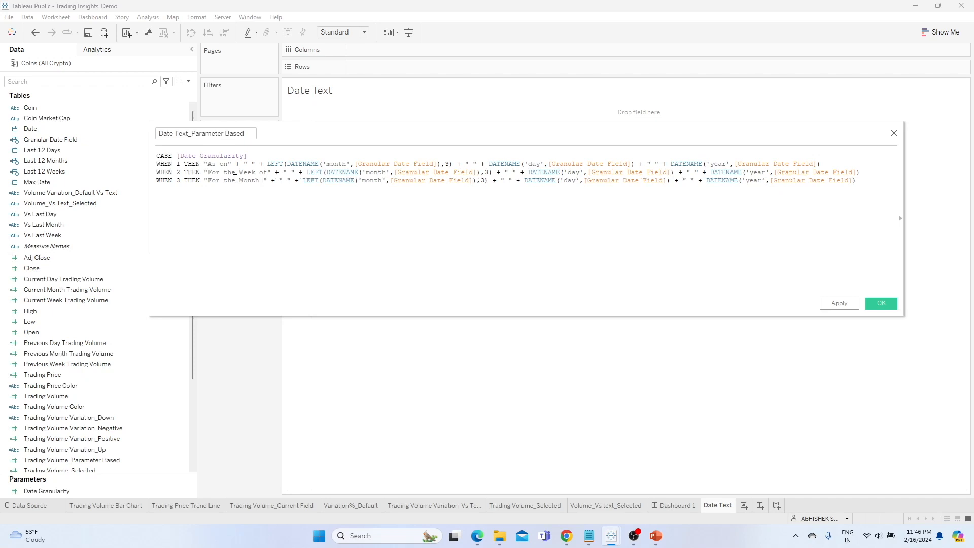
# - Close the CASE expression with END on a new line, apply the calculation and save it
pyautogui.click(861, 181)
pyautogui.press('Return')
pyautogui.write('END')
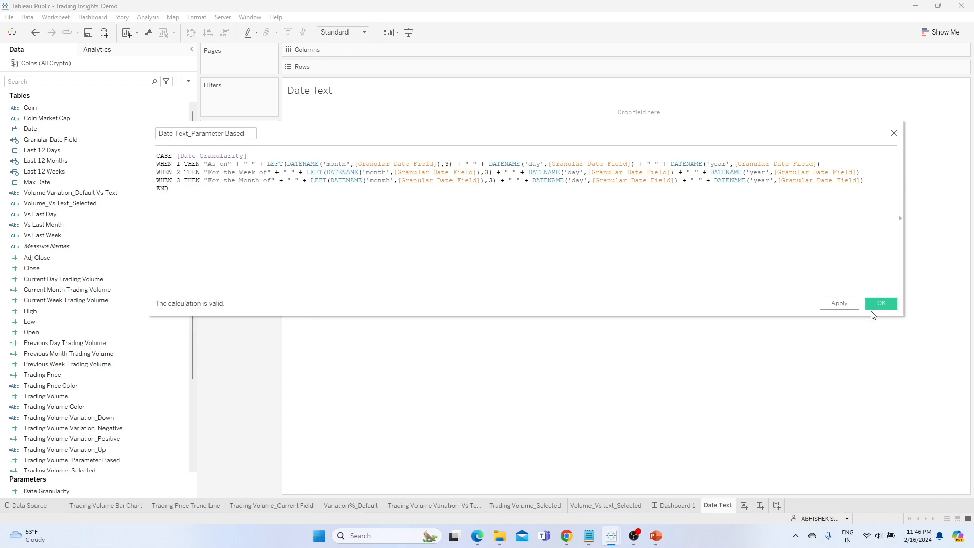
pyautogui.click(853, 307)
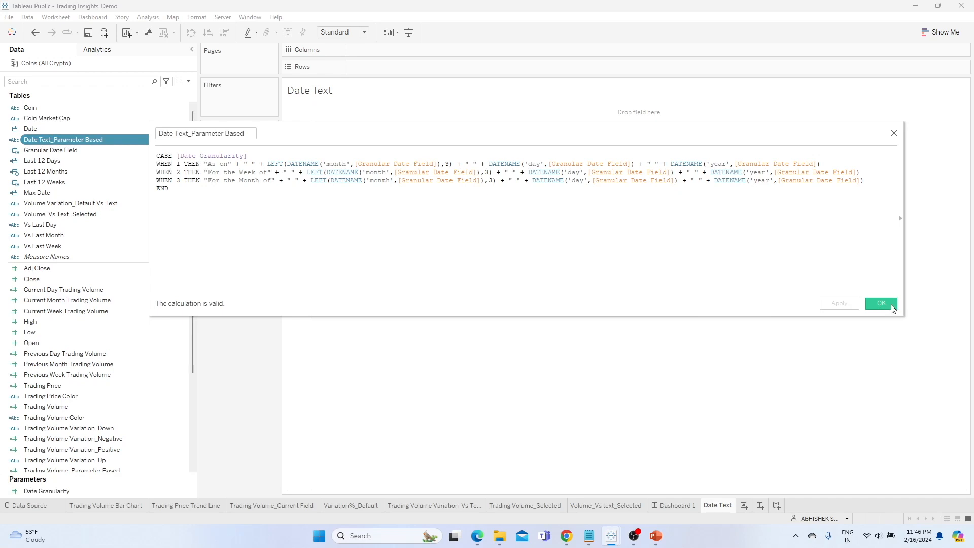
pyautogui.click(886, 304)
# - Place the Date Text_Parameter Based field on Rows in the Date Text sheet
pyautogui.moveTo(105, 142); pyautogui.dragTo(404, 166)
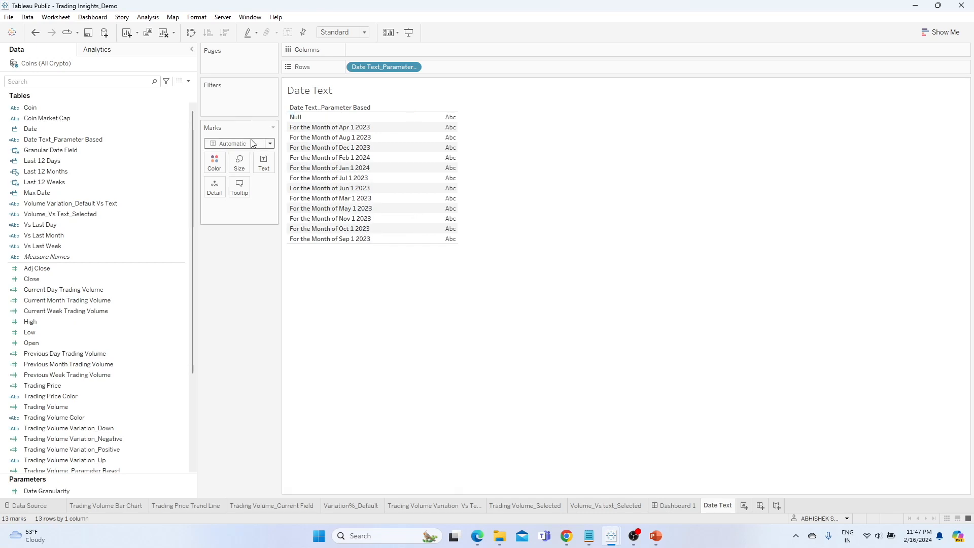
pyautogui.click(185, 146)
pyautogui.rightClick(184, 146)
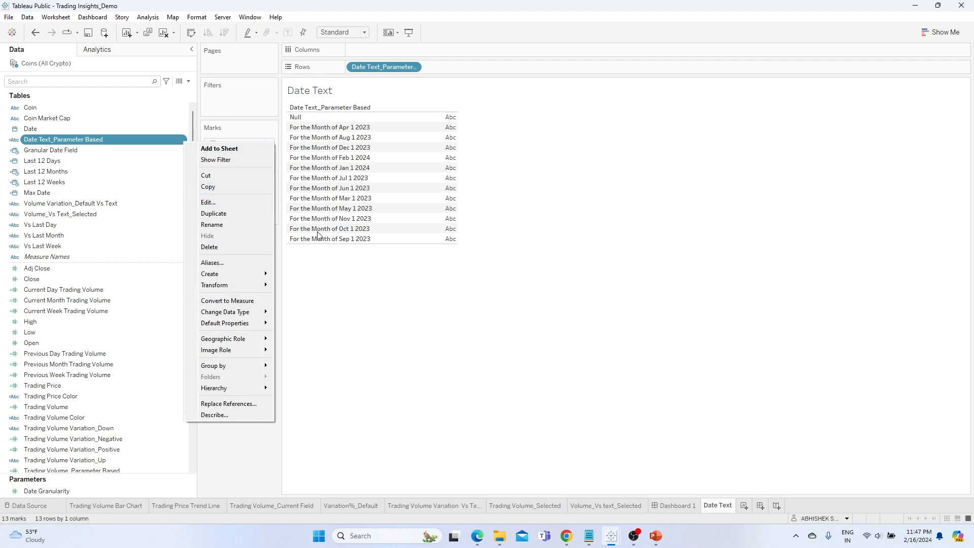
pyautogui.click(328, 248)
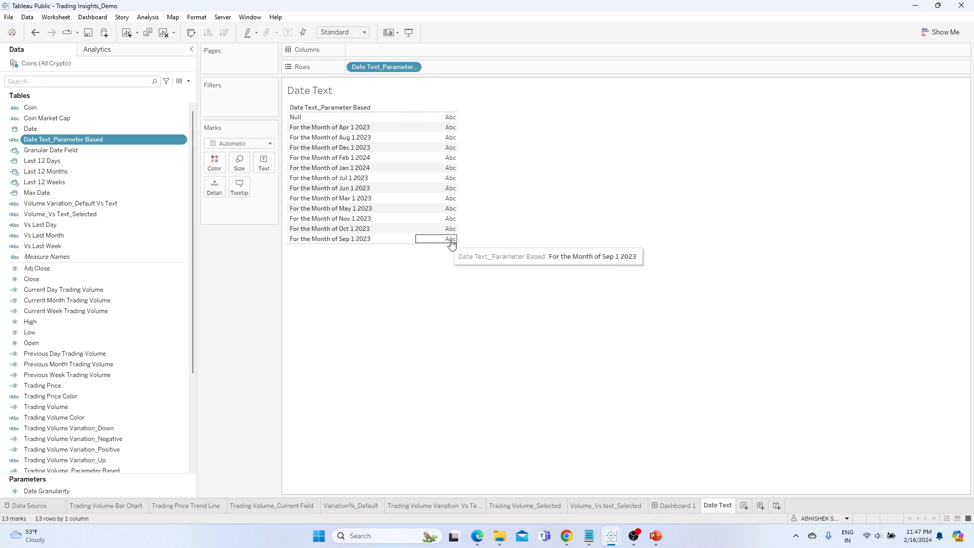
# - Reopen the Date Text_Parameter Based calculation and replace the date field in WHEN 1's month DATENAME with [Max Date]
pyautogui.click(181, 140)
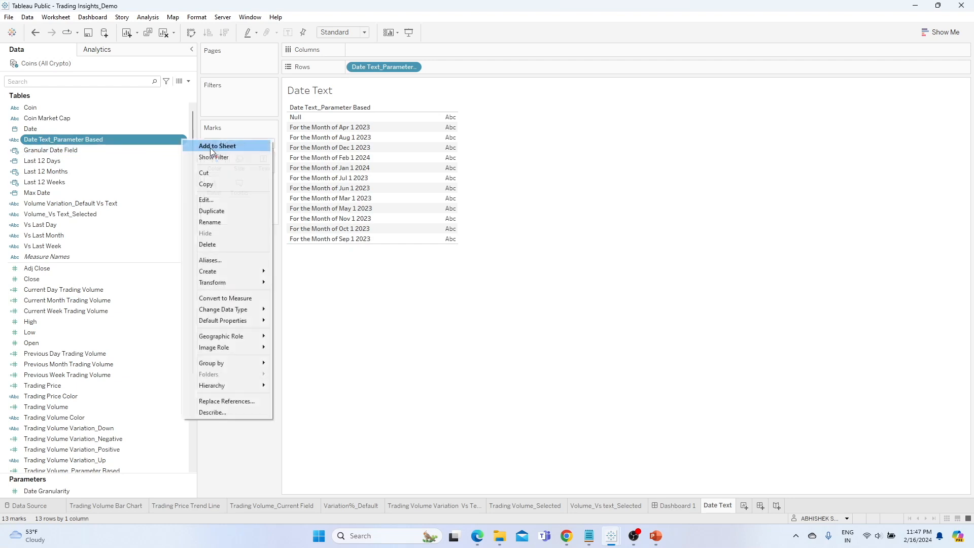
pyautogui.click(214, 198)
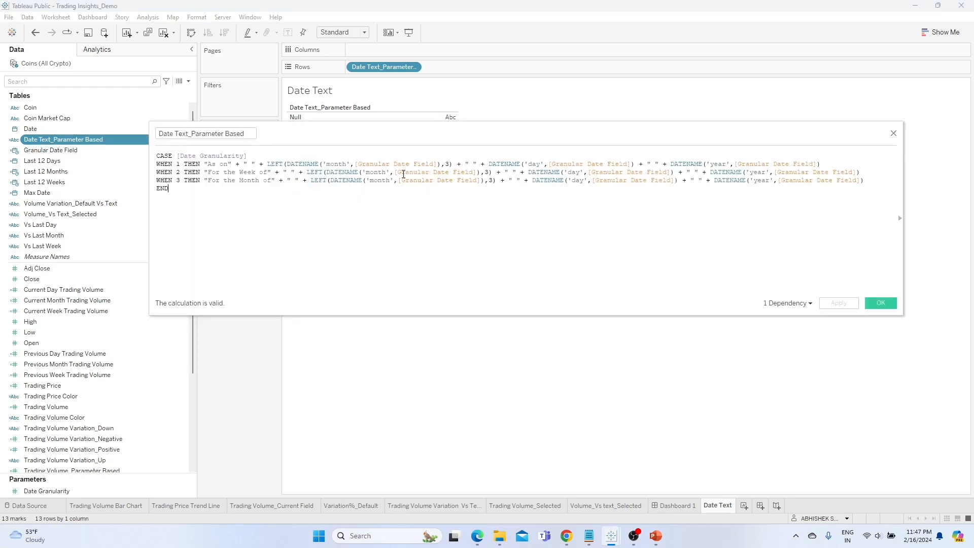
pyautogui.moveTo(436, 165); pyautogui.dragTo(355, 165)
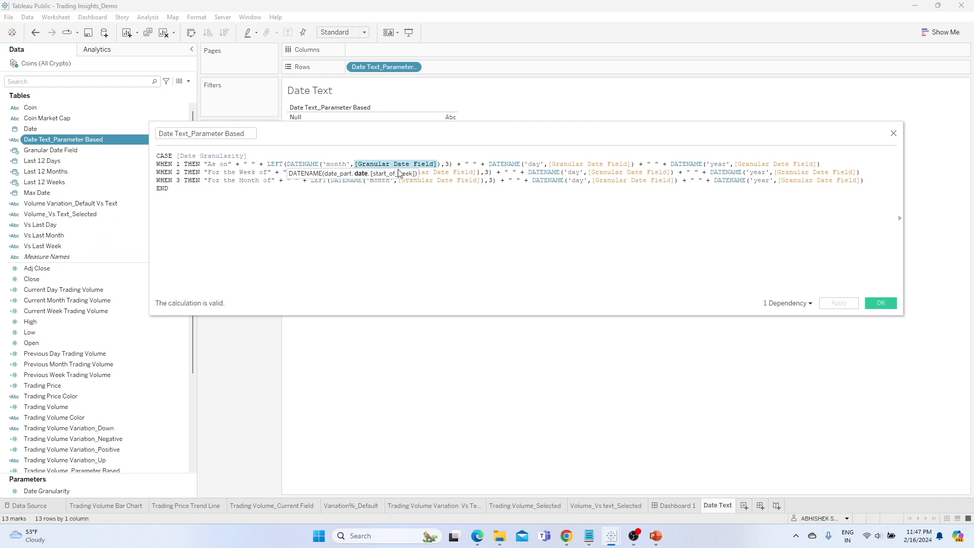
pyautogui.write('max')
pyautogui.press('Down')
pyautogui.press('Return')
# - Replace [Granular Date Field] with [Max Date] in the day DATENAME of the WHEN 1 branch
pyautogui.moveTo(587, 164); pyautogui.dragTo(505, 164)
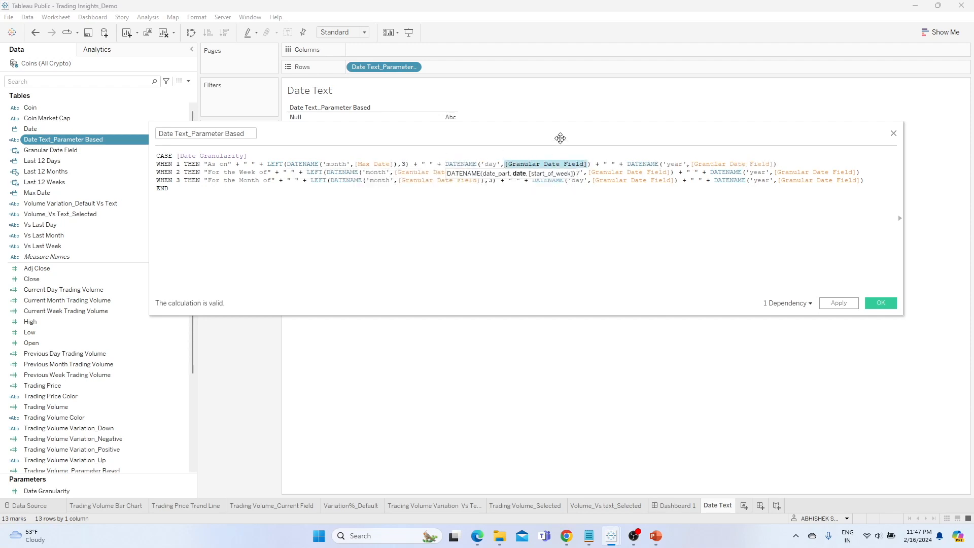
pyautogui.write('max')
pyautogui.press('Return')
pyautogui.press('BackSpace')
pyautogui.press('BackSpace')
pyautogui.press('BackSpace')
pyautogui.press('BackSpace')
pyautogui.write('max')
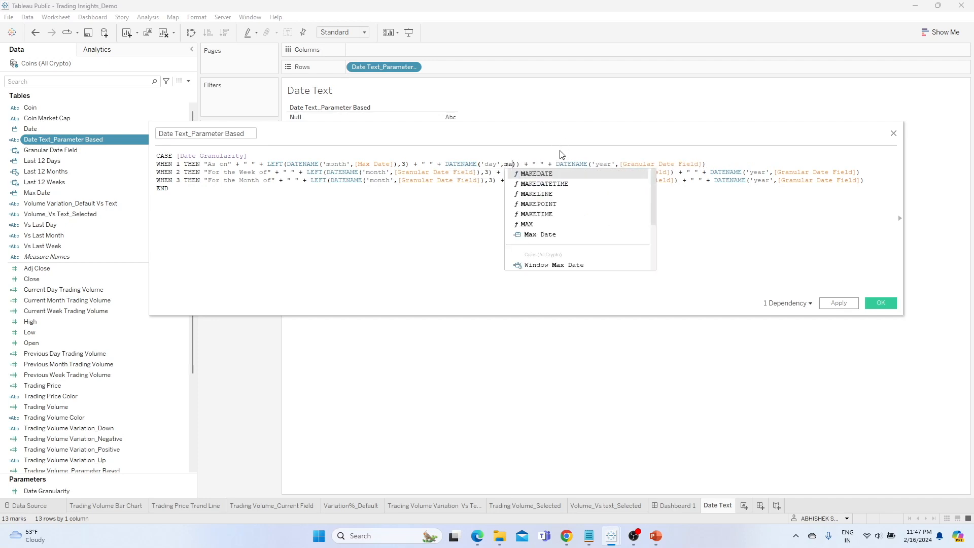
pyautogui.press('Return')
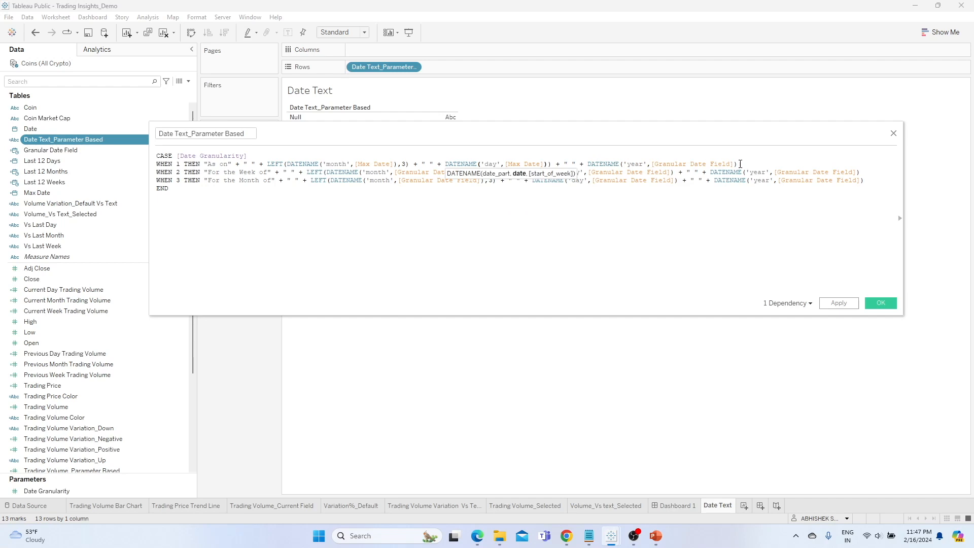
# - Replace [Granular Date Field] with [Max Date] in the year DATENAME of the WHEN 1 branch
pyautogui.moveTo(736, 164); pyautogui.dragTo(652, 165)
pyautogui.write('max')
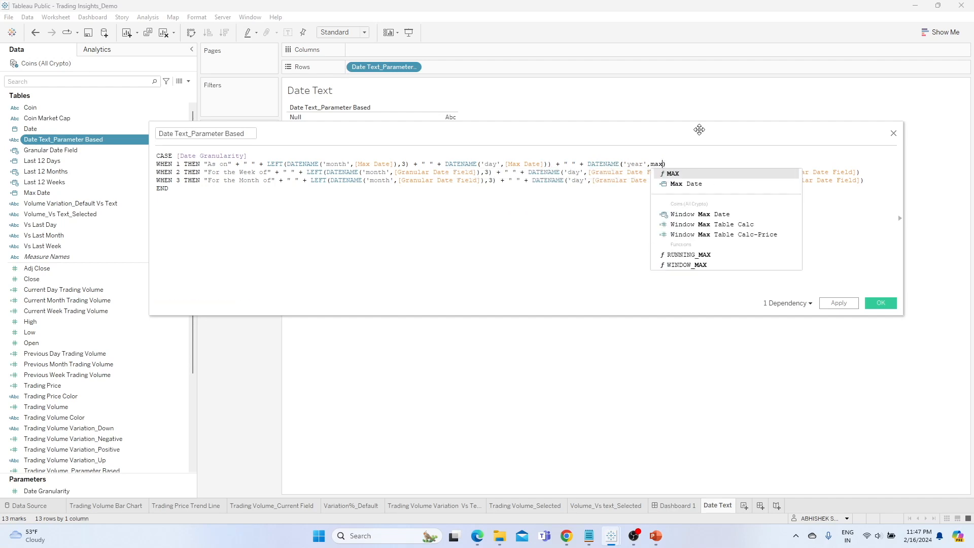
pyautogui.click(720, 183)
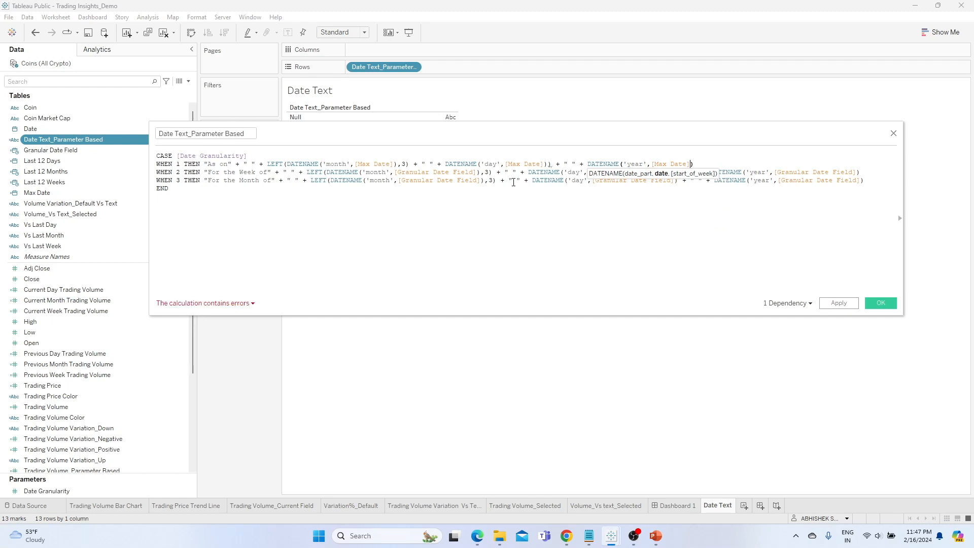
# - Copy the [Max Date] expression following "As on" + in WHEN 1 over the matching parts of the WHEN 2 and WHEN 3 branches
pyautogui.click(267, 165)
pyautogui.hotkey('shift', 'End')
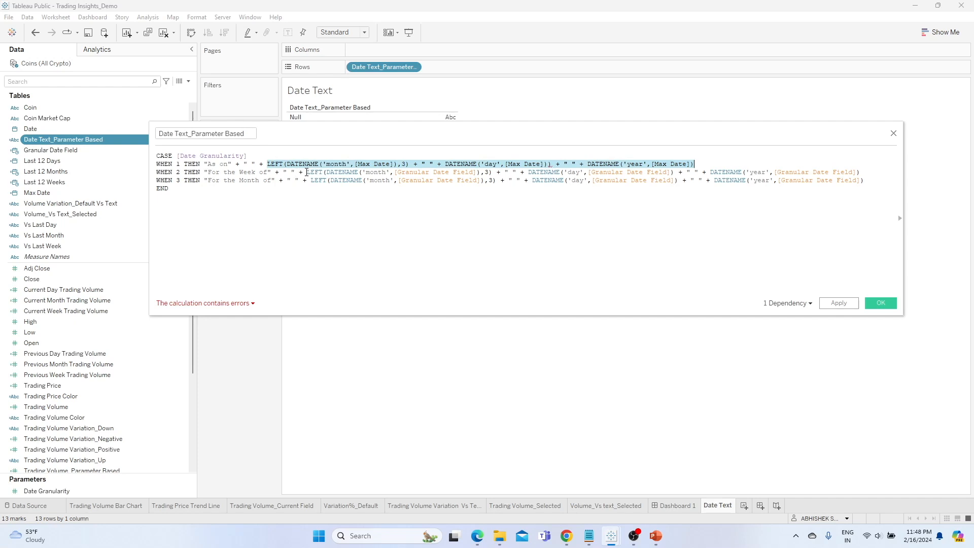
pyautogui.click(258, 165)
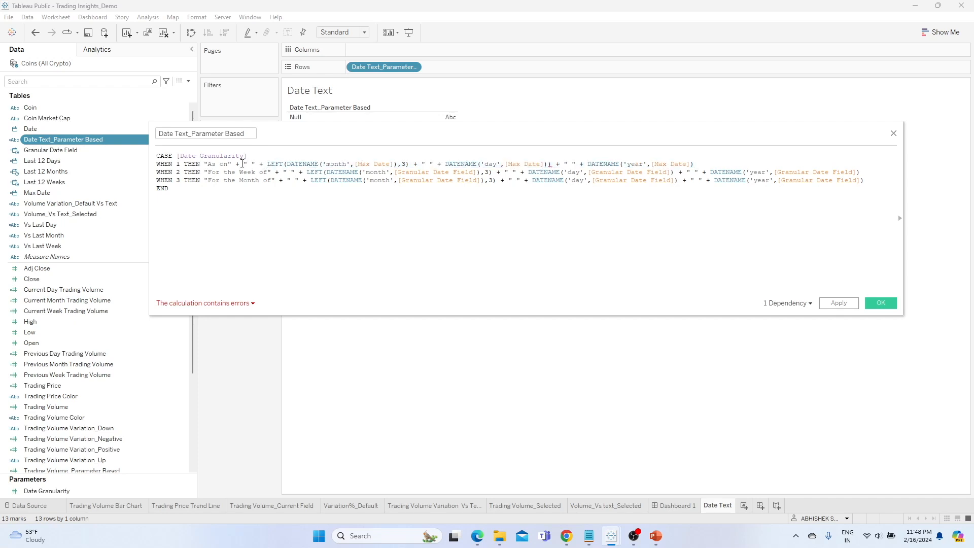
pyautogui.hotkey('shift', 'End')
pyautogui.hotkey('ctrl', 'c')
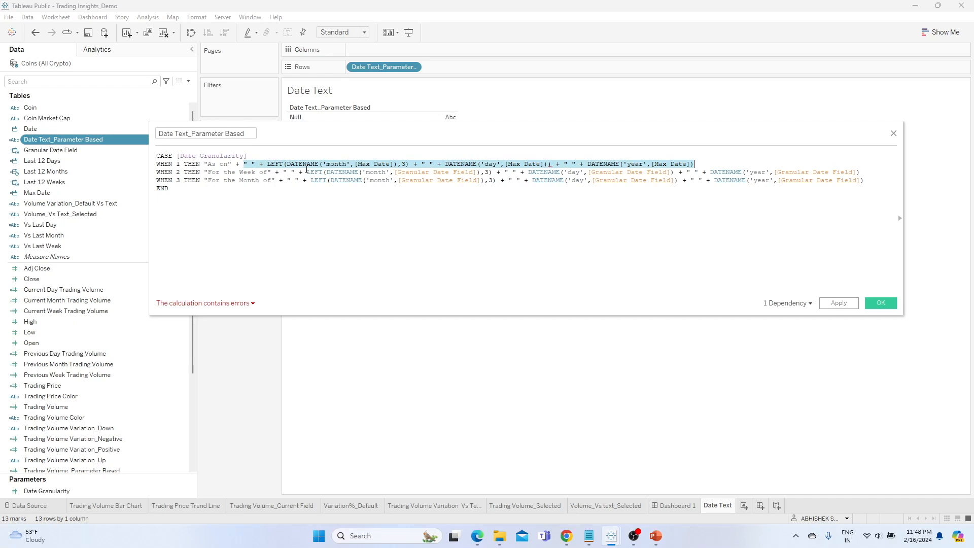
pyautogui.click(283, 173)
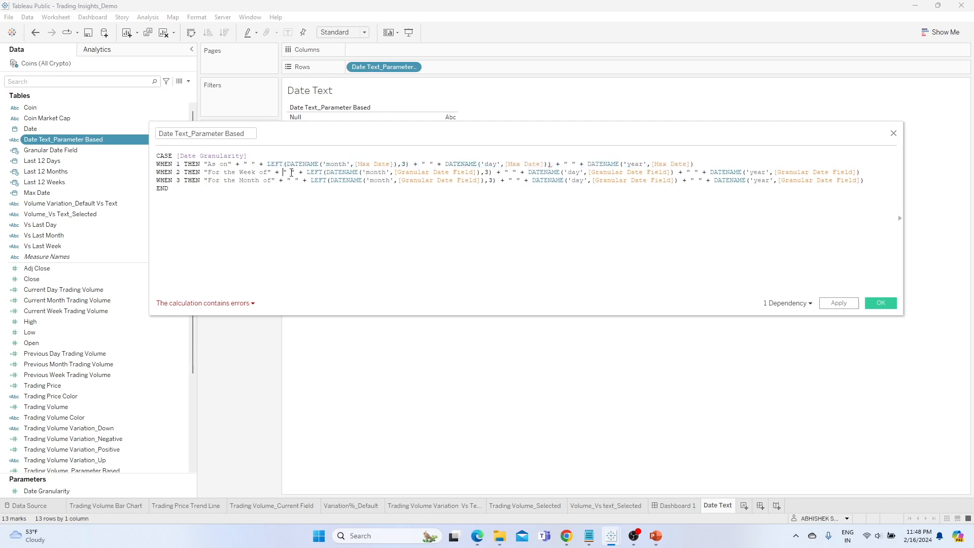
pyautogui.hotkey('shift', 'End')
pyautogui.hotkey('ctrl', 'v')
pyautogui.click(288, 181)
pyautogui.hotkey('shift', 'End')
pyautogui.hotkey('ctrl', 'v')
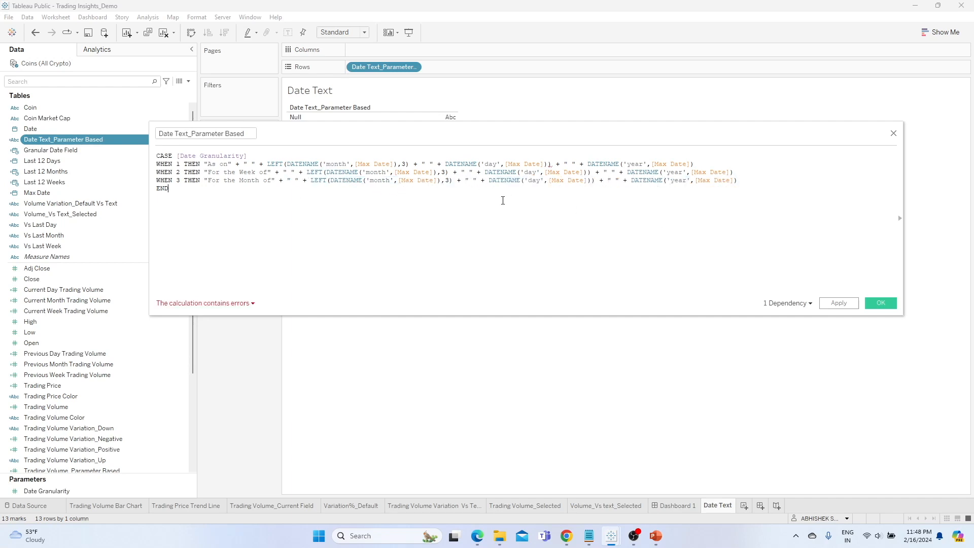
# - Check the error details of the Date Text_Parameter Based calculation
pyautogui.click(248, 306)
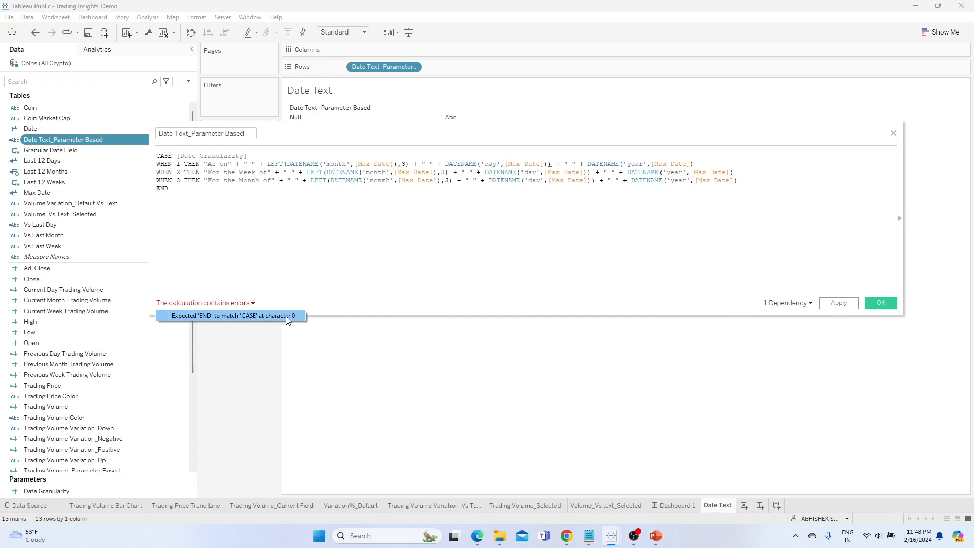
pyautogui.click(282, 199)
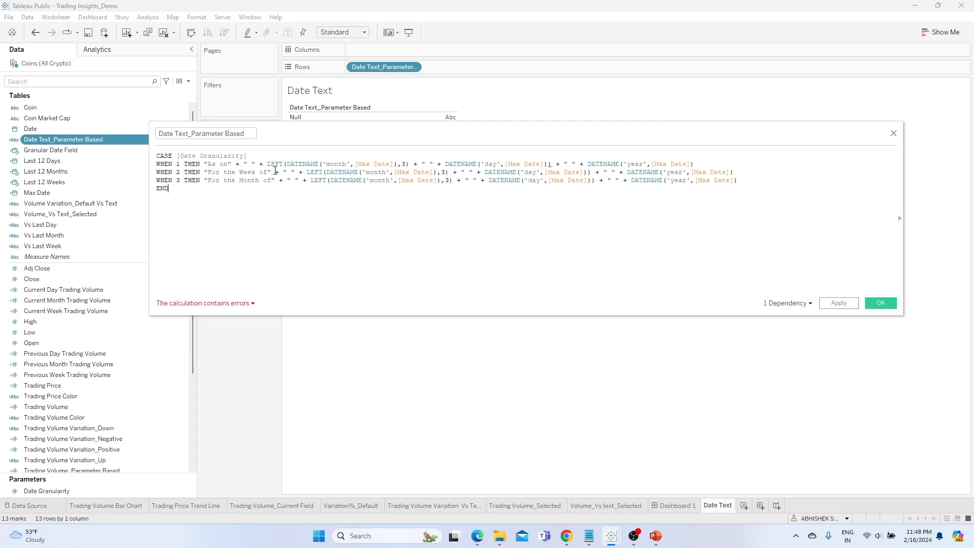
# - Remove the extra closing parenthesis after the day DATENAME in all three WHEN branches and save the Date Text_Parameter Based calculation
pyautogui.click(224, 163)
pyautogui.press('BackSpace')
pyautogui.press('BackSpace')
pyautogui.press('Down')
pyautogui.press('BackSpace')
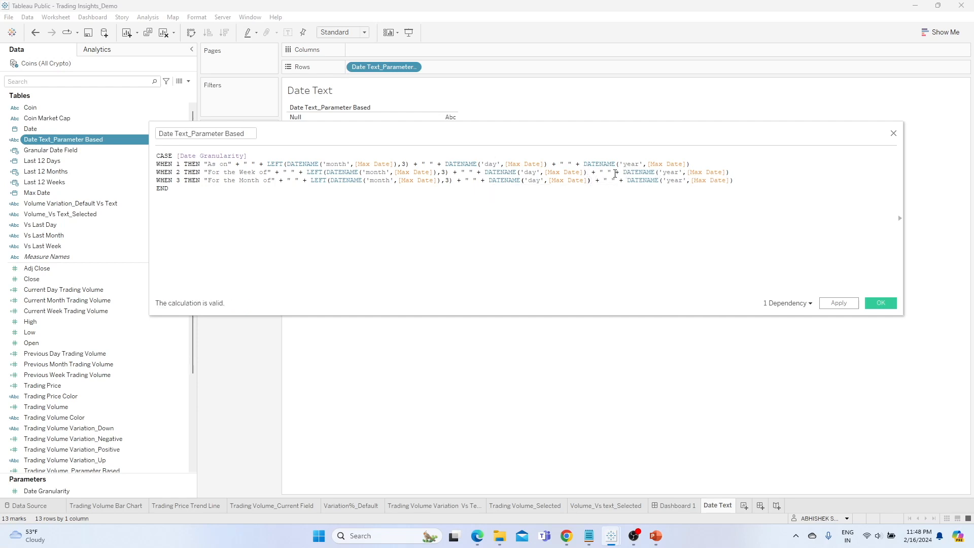
pyautogui.click(839, 303)
pyautogui.click(880, 302)
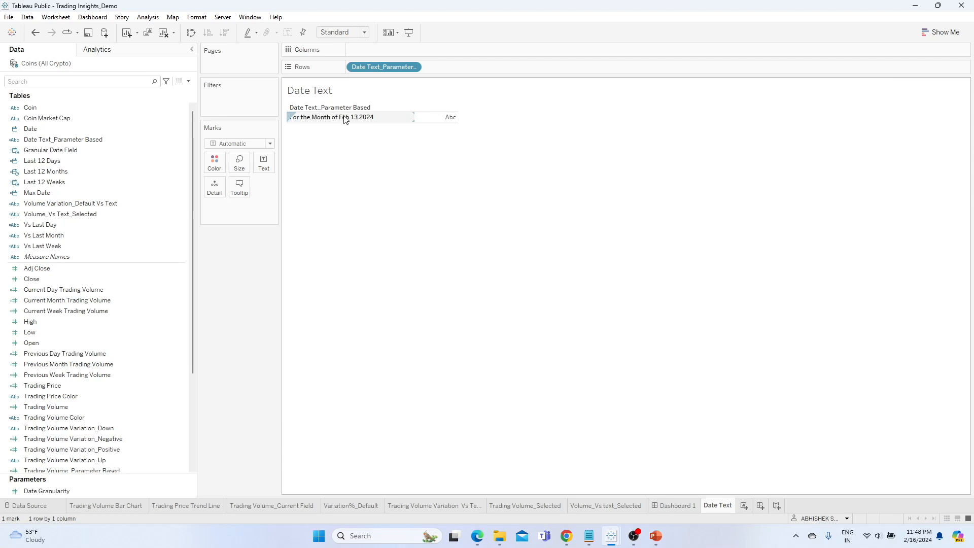
# - Move Date Text_Parameter Based from Rows to the Text mark and fit the Date Text sheet to Entire View
pyautogui.moveTo(378, 67); pyautogui.dragTo(264, 161)
pyautogui.rightClick(369, 151)
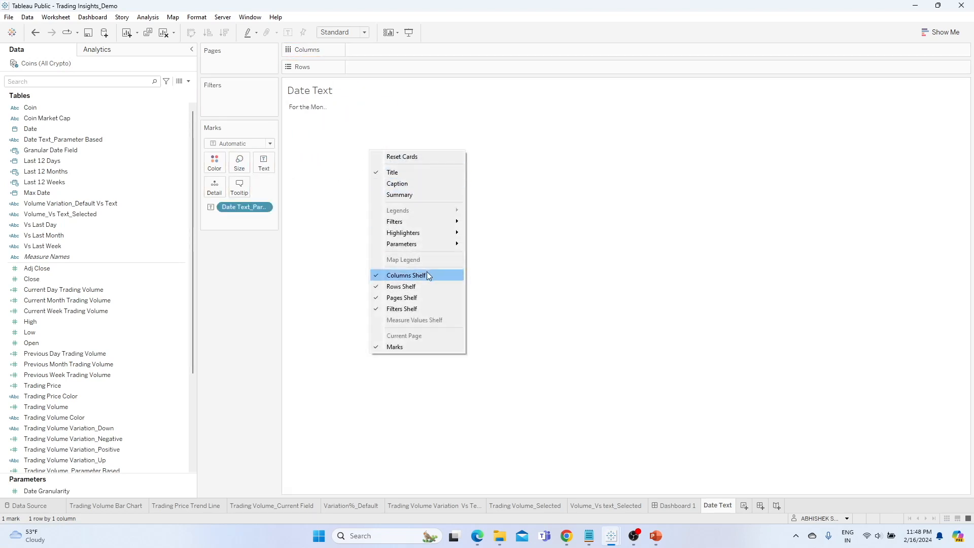
pyautogui.click(339, 109)
pyautogui.click(350, 32)
pyautogui.click(346, 67)
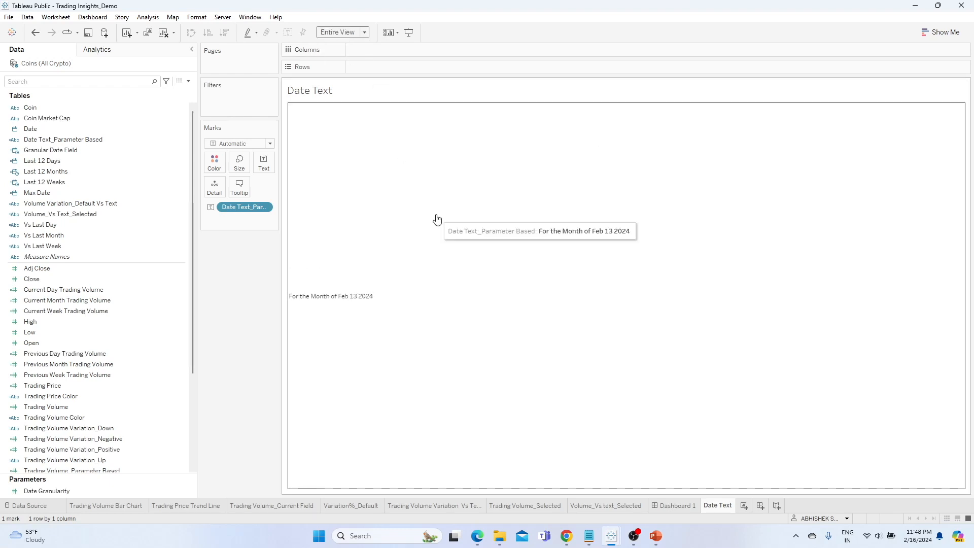
# - Format the Date Text sheet's pane alignment as horizontally centered
pyautogui.click(460, 274)
pyautogui.rightClick(460, 274)
pyautogui.click(495, 313)
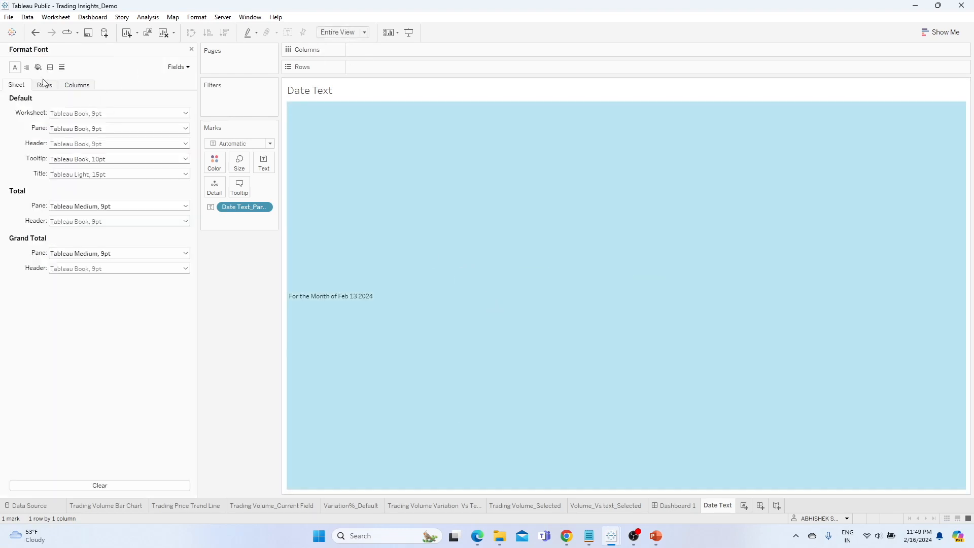
pyautogui.click(26, 66)
pyautogui.click(77, 113)
pyautogui.click(75, 153)
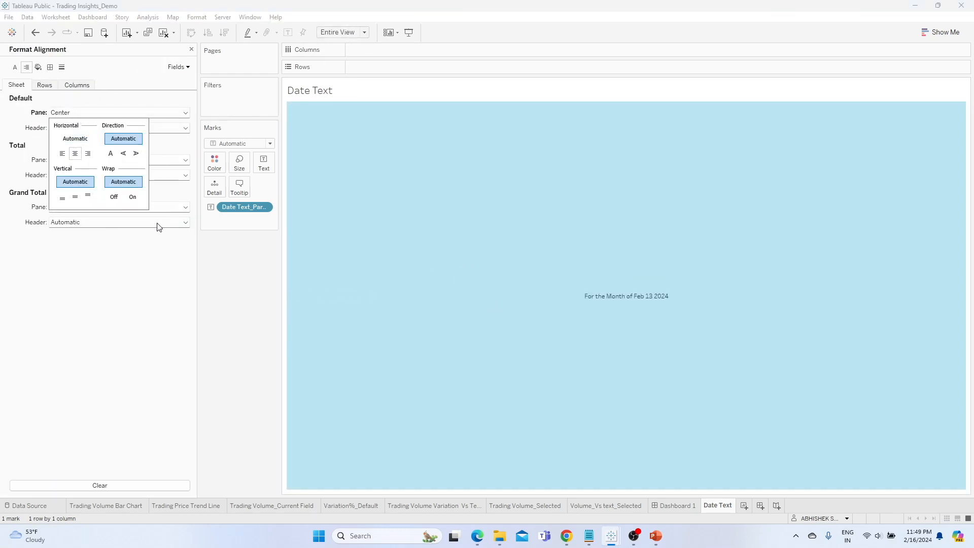
pyautogui.click(298, 248)
# - Format the Date Text_Parameter Based label as bold, dark grey, size 10
pyautogui.click(264, 163)
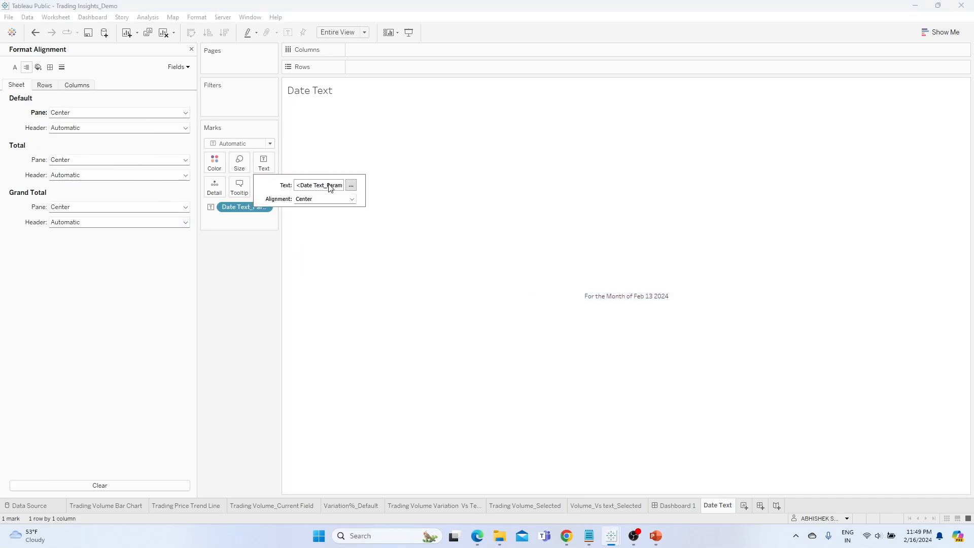
pyautogui.click(351, 185)
pyautogui.hotkey('ctrl', 'a')
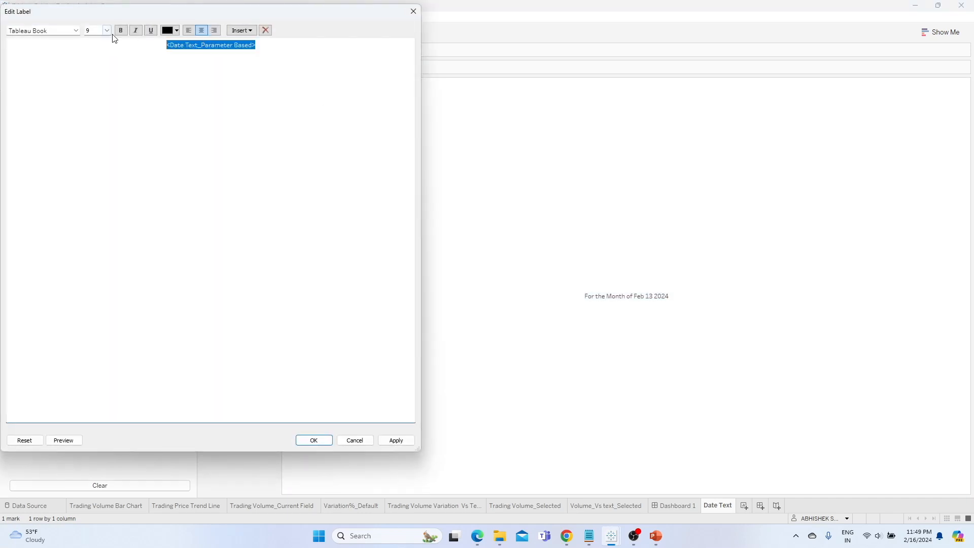
pyautogui.click(121, 31)
pyautogui.click(175, 31)
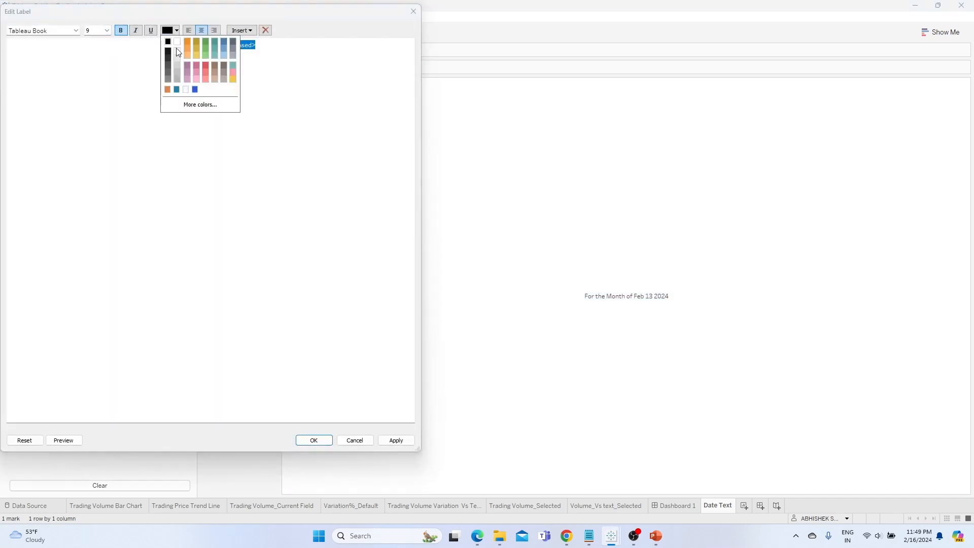
pyautogui.click(169, 75)
pyautogui.click(107, 30)
pyautogui.click(94, 52)
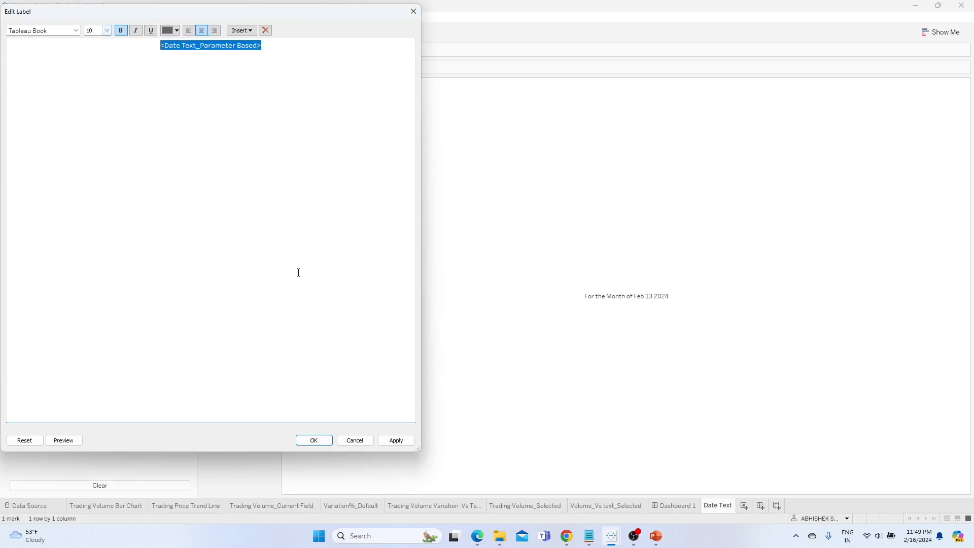
pyautogui.click(396, 440)
pyautogui.click(314, 440)
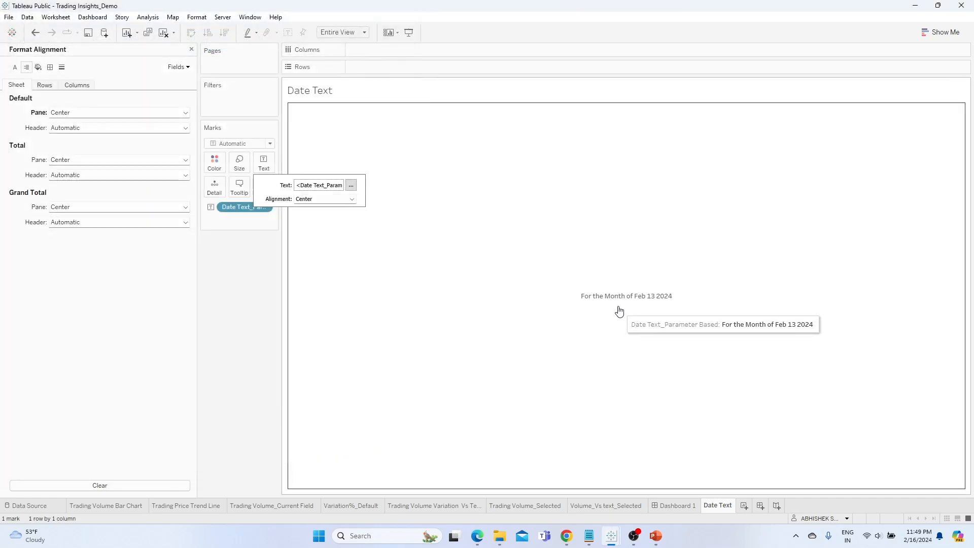
# - Turn off tooltips for the Date Text sheet and close the alignment formatting
pyautogui.click(239, 187)
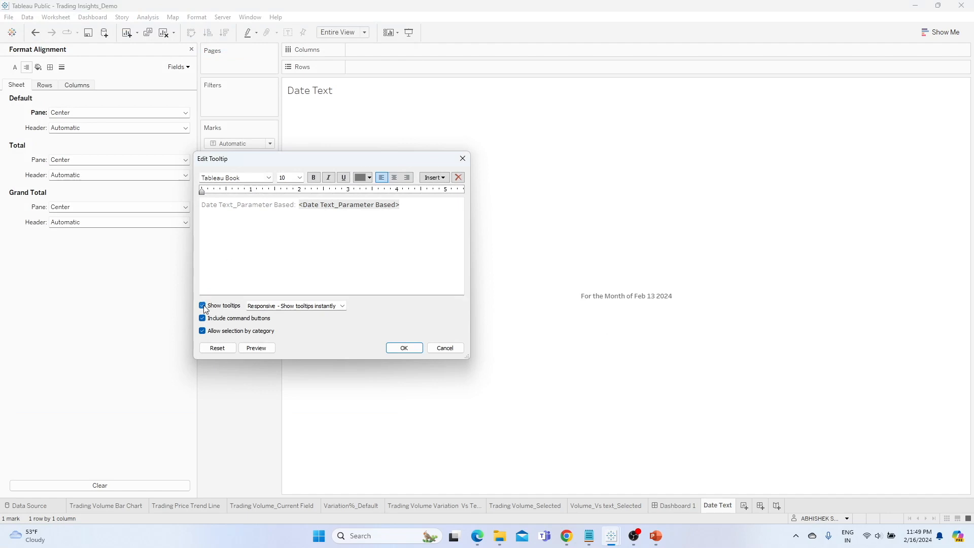
pyautogui.click(202, 306)
pyautogui.click(404, 348)
pyautogui.click(192, 49)
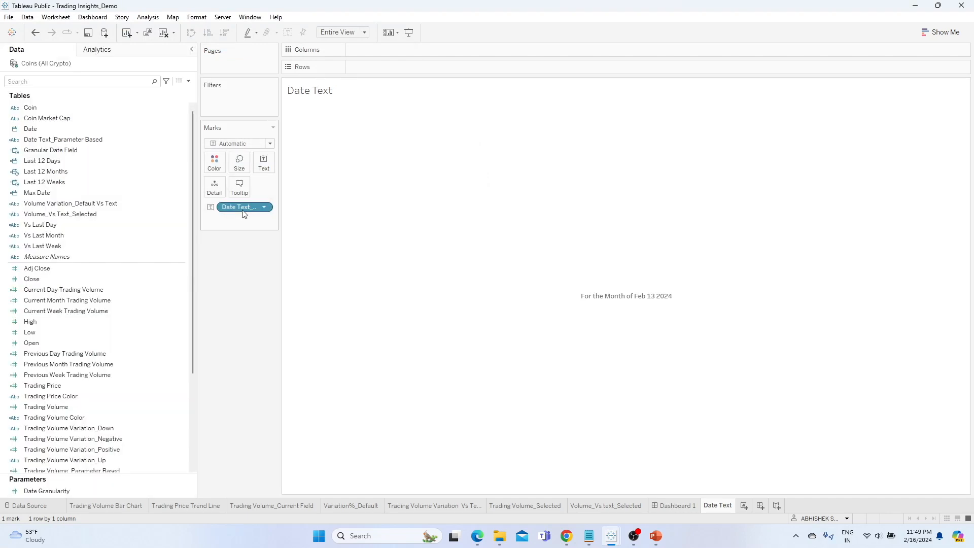
# - Show the Date Granularity parameter control on the Date Text sheet and set it to Daily
pyautogui.rightClick(192, 491)
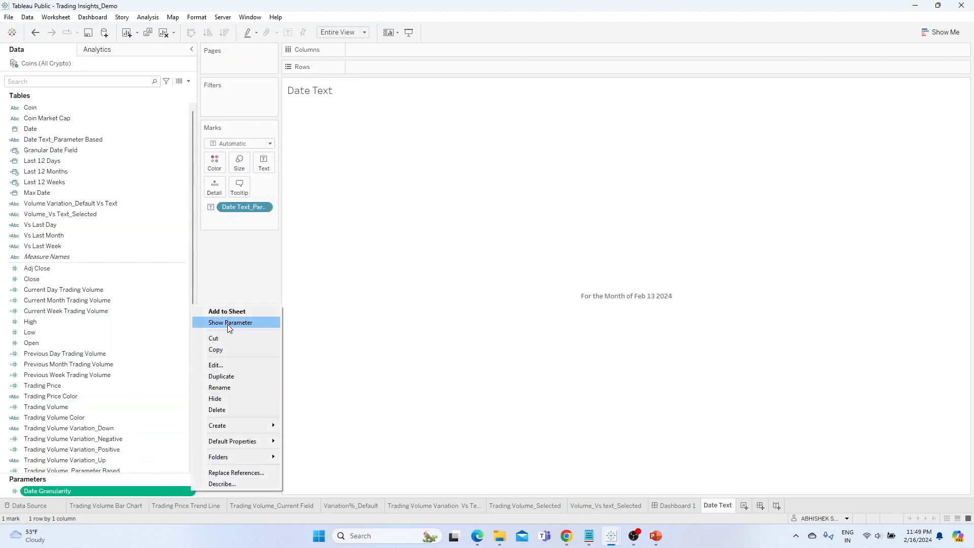
pyautogui.click(227, 322)
pyautogui.click(928, 99)
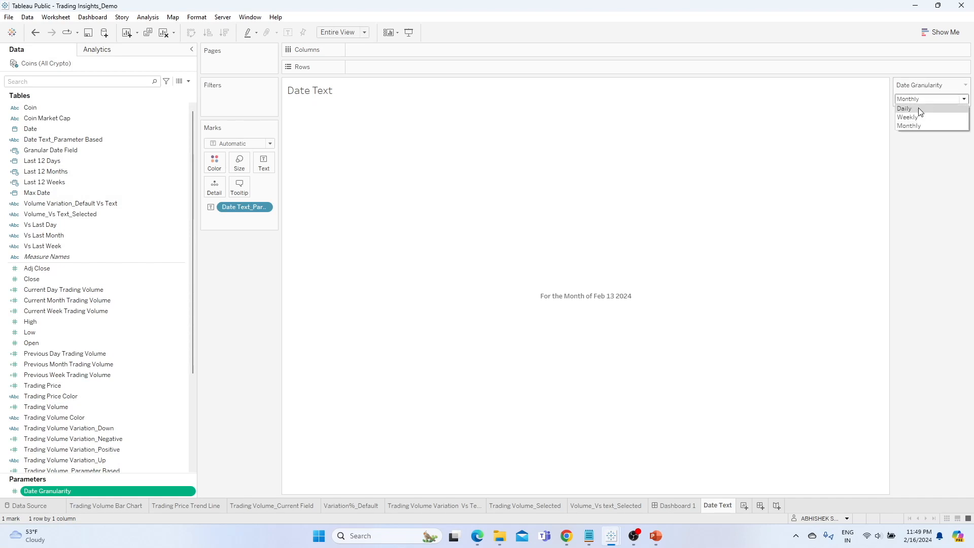
pyautogui.click(919, 109)
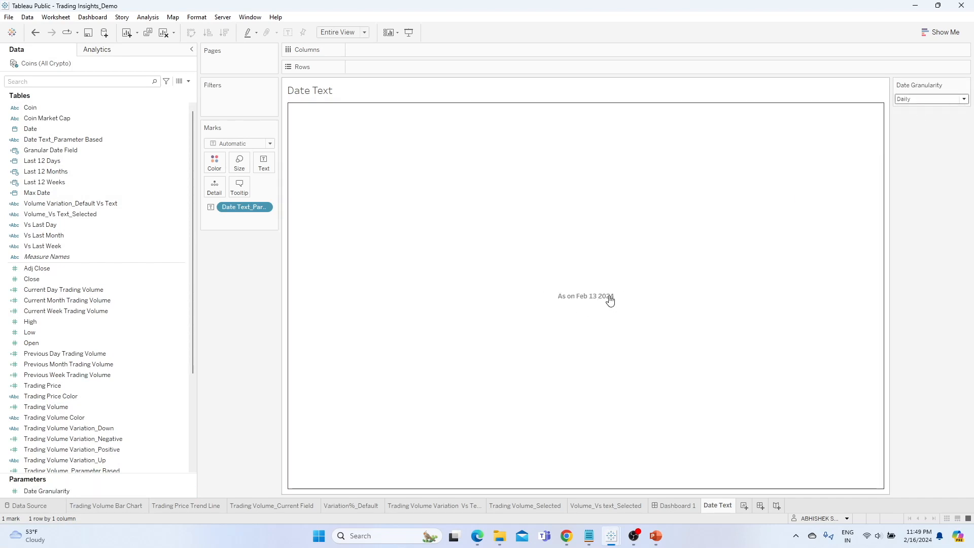
# - Switch Date Granularity between Weekly, Monthly and Daily to check the wording and date of the date text
pyautogui.click(917, 98)
pyautogui.click(917, 109)
pyautogui.click(912, 98)
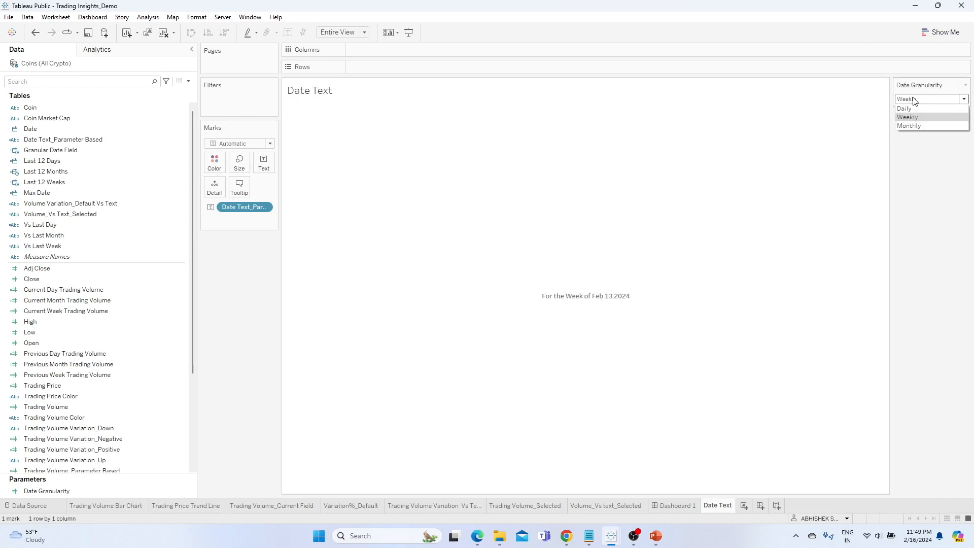
pyautogui.click(911, 126)
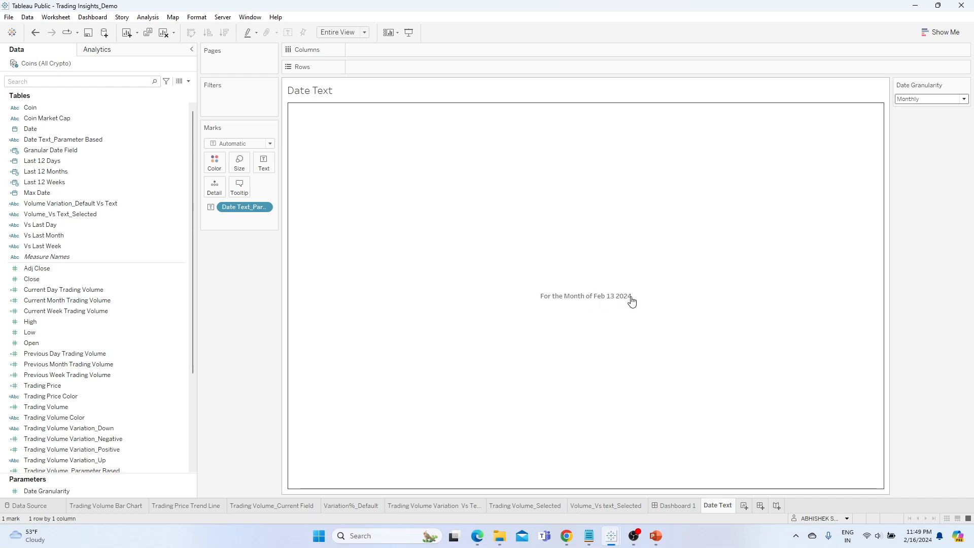
pyautogui.click(920, 100)
pyautogui.click(916, 119)
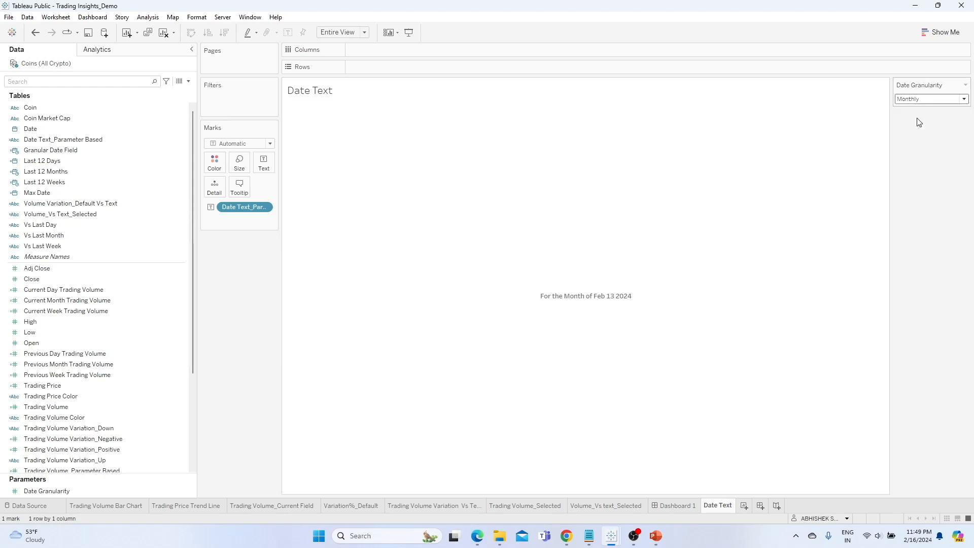
pyautogui.click(920, 99)
pyautogui.click(922, 109)
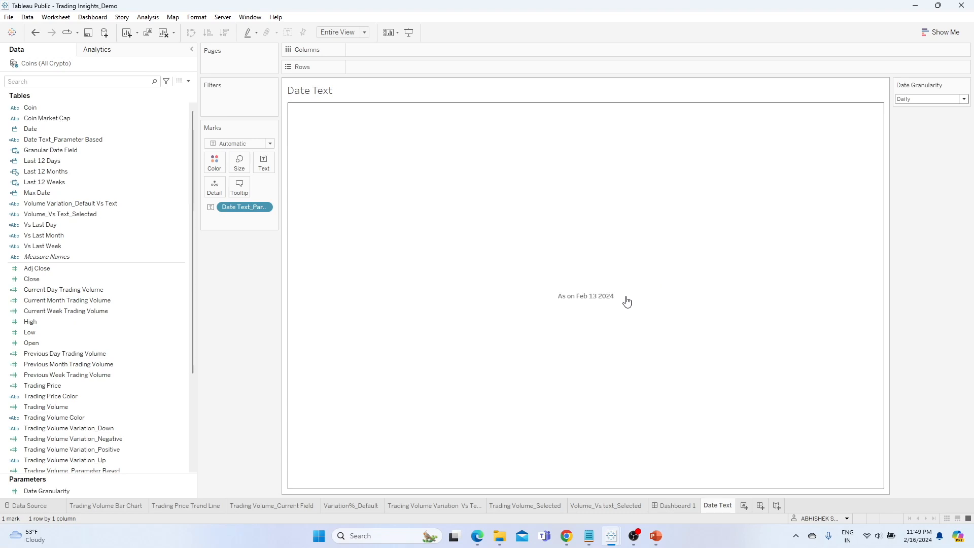
pyautogui.click(939, 100)
pyautogui.click(921, 117)
pyautogui.click(926, 98)
pyautogui.click(921, 121)
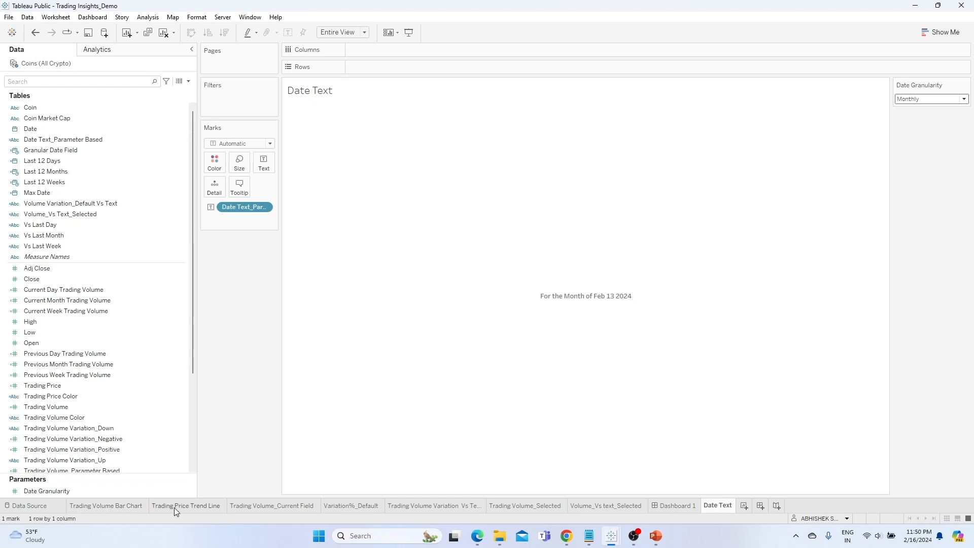
# - Examine the date axis of the Trading Volume Bar Chart with Date Granularity set to Daily and Monthly
pyautogui.click(126, 506)
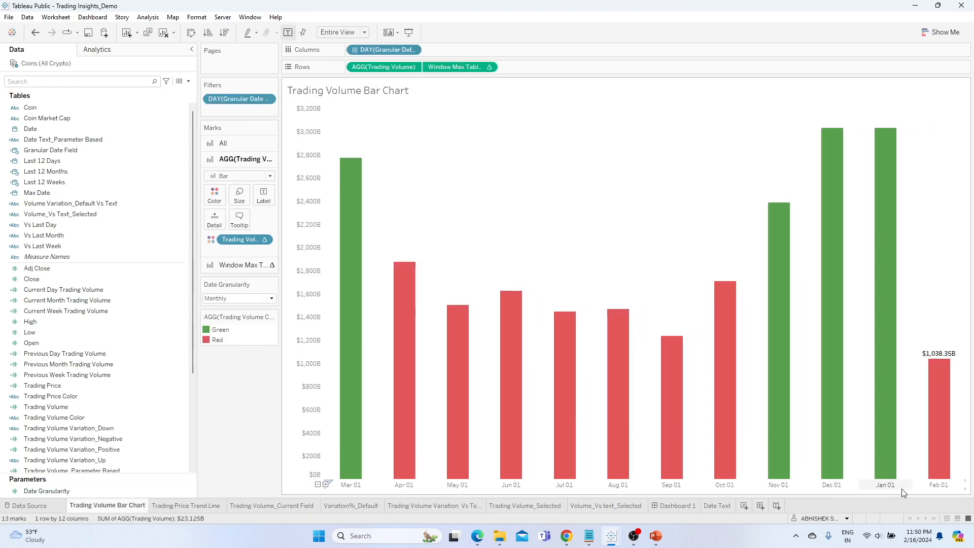
pyautogui.click(237, 299)
pyautogui.click(234, 307)
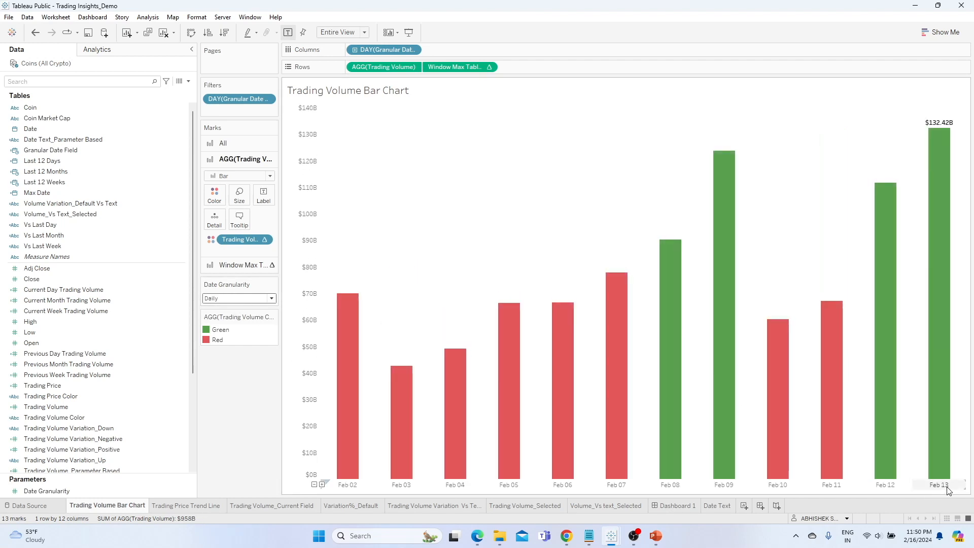
pyautogui.click(237, 298)
pyautogui.click(231, 316)
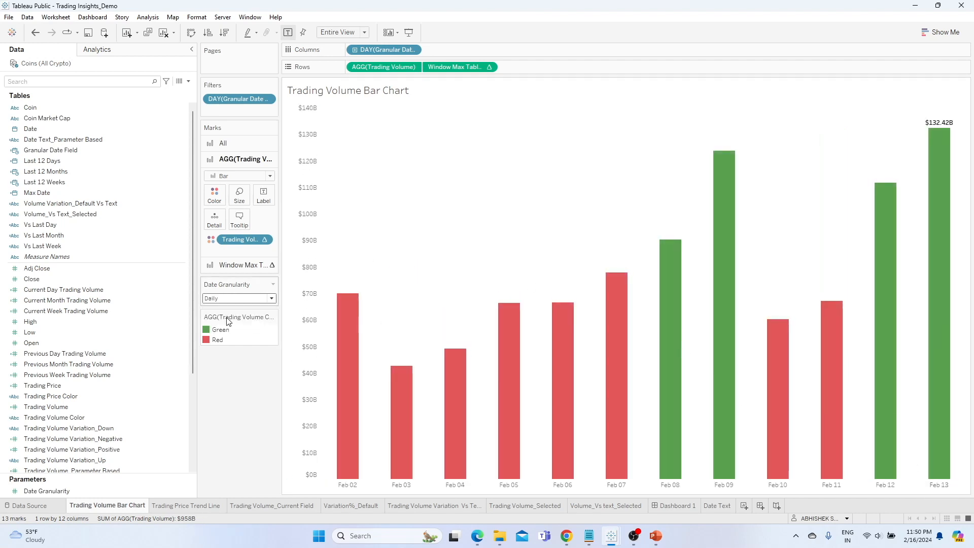
pyautogui.click(238, 298)
pyautogui.click(238, 325)
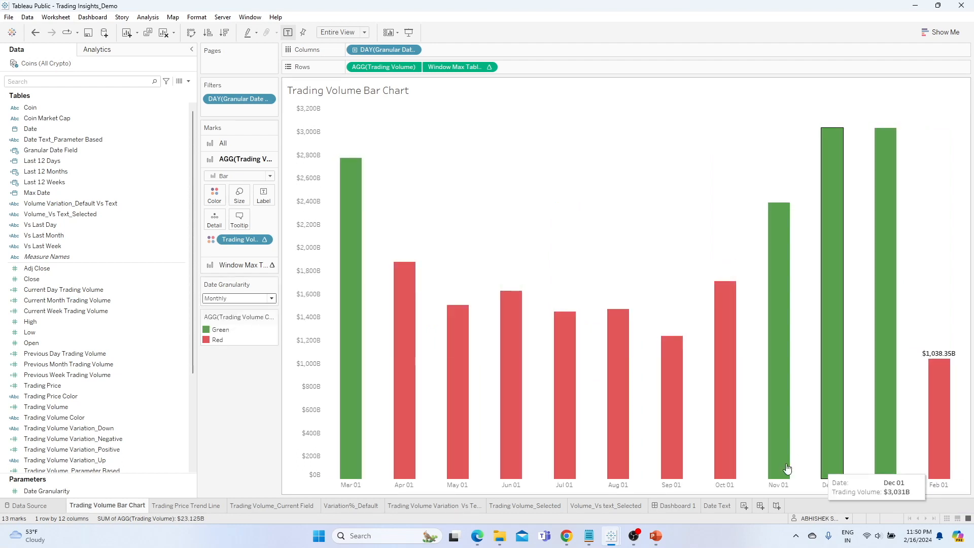
# - Delete the Dashboard 1 sheet from the workbook
pyautogui.click(675, 506)
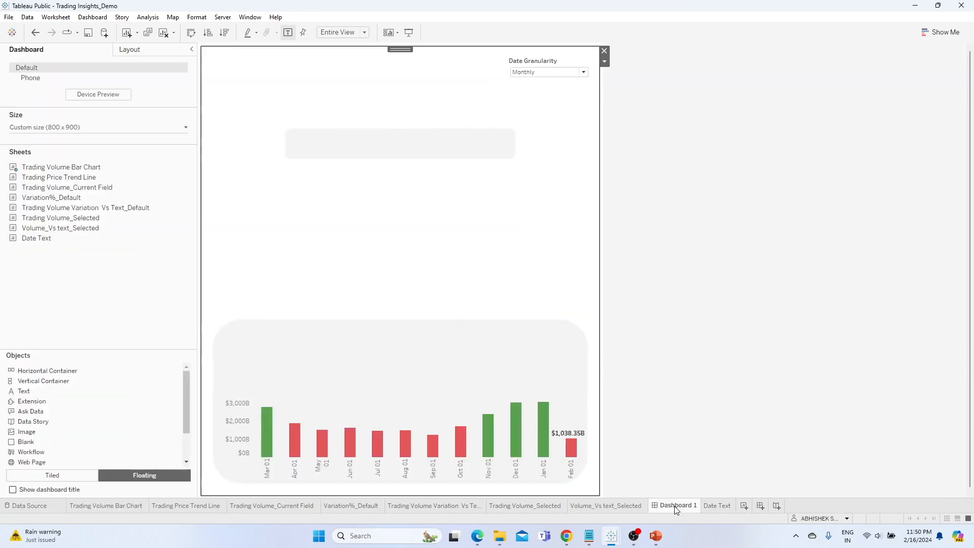
pyautogui.click(635, 506)
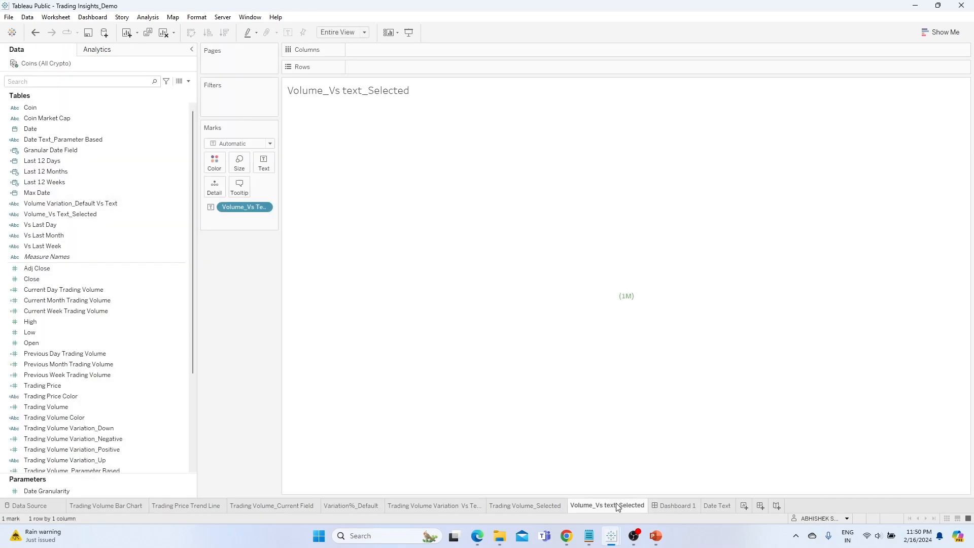
pyautogui.click(674, 505)
pyautogui.rightClick(671, 506)
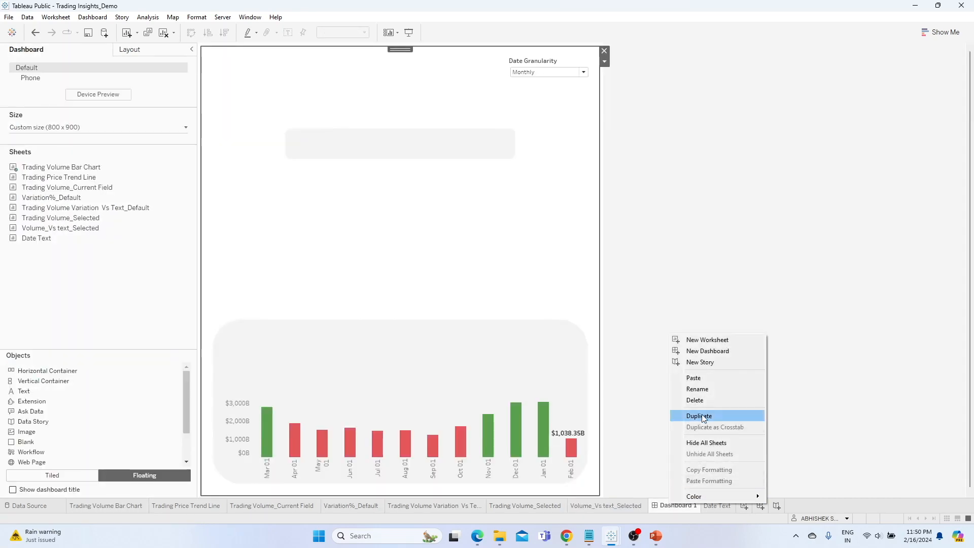
pyautogui.click(696, 400)
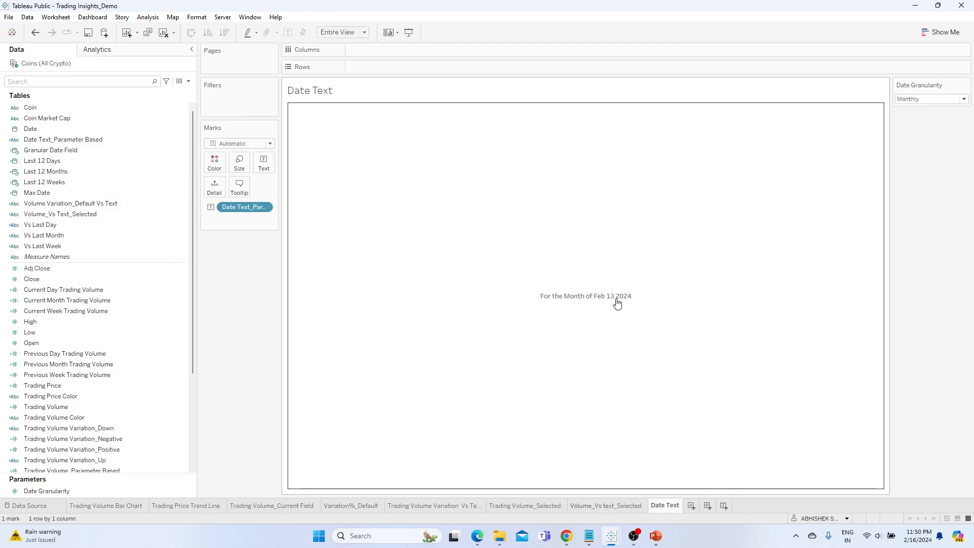
# - Cycle Date Granularity through Daily, Weekly and Monthly on the Date Text sheet to compare the displayed dates
pyautogui.click(923, 99)
pyautogui.click(918, 110)
pyautogui.click(921, 102)
pyautogui.click(922, 117)
pyautogui.click(923, 101)
pyautogui.click(922, 126)
# - Edit Date Text_Parameter Based, replacing [Max Date] with MAX([Granular Date Field]) in the month DATENAME of the WHEN 1 branch
pyautogui.click(180, 141)
pyautogui.click(219, 199)
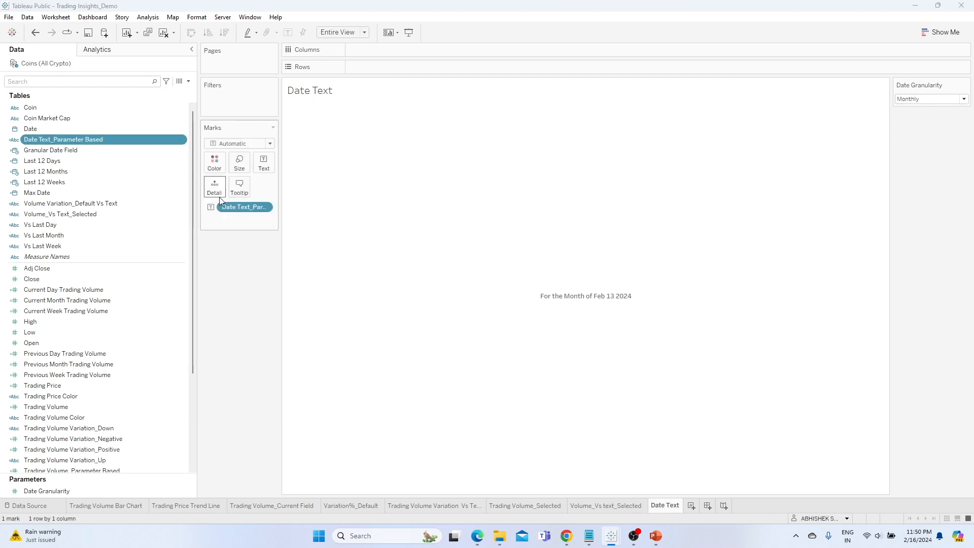
pyautogui.click(394, 164)
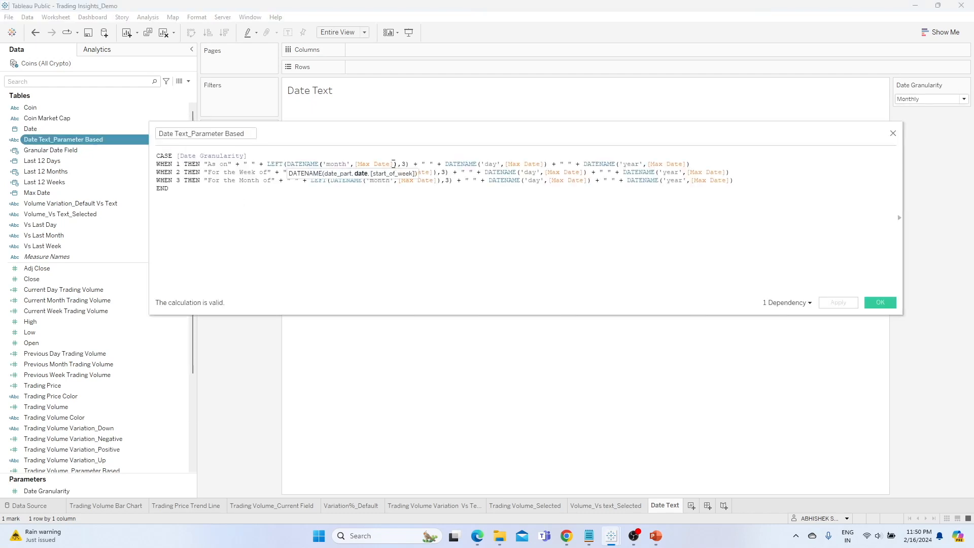
pyautogui.press('BackSpace')
pyautogui.press('BackSpace')
pyautogui.press('BackSpace')
pyautogui.press('BackSpace')
pyautogui.press('BackSpace')
pyautogui.press('BackSpace')
pyautogui.press('BackSpace')
pyautogui.press('BackSpace')
pyautogui.press('BackSpace')
pyautogui.press('BackSpace')
pyautogui.write('MAX([')
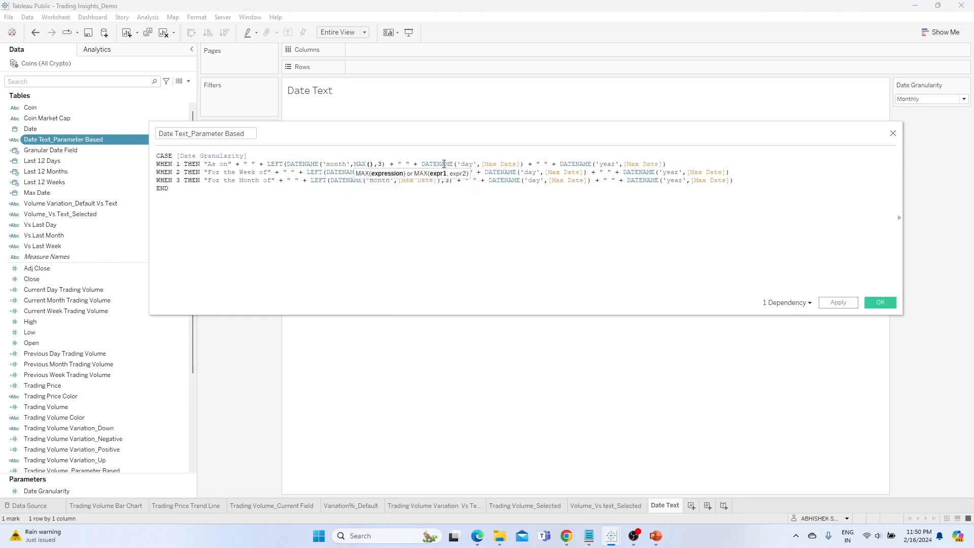
pyautogui.write('Gran')
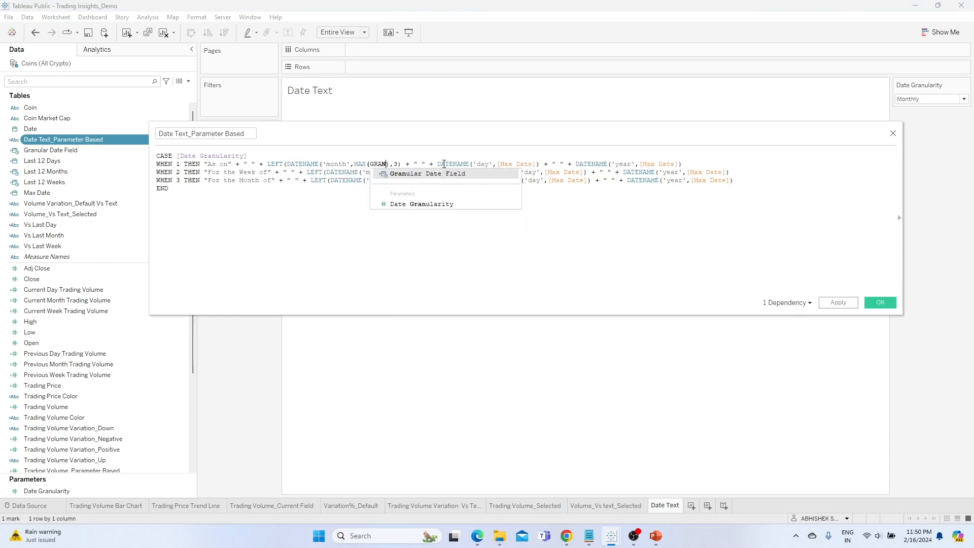
pyautogui.press('Return')
pyautogui.write(')')
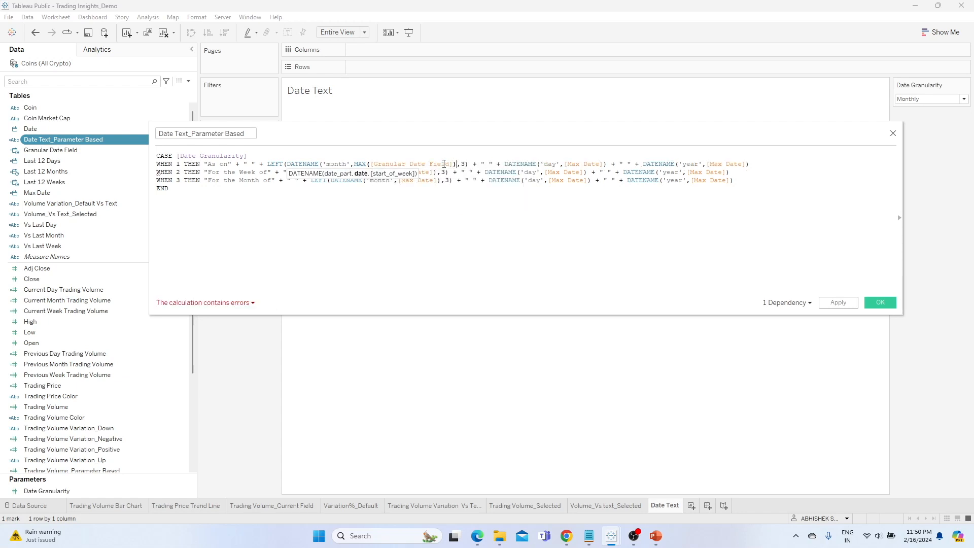
# - Replace [Max Date] with MAX([Granular Date Field]) in the day and year DATENAME functions of the WHEN 1 branch
pyautogui.hotkey('shift', 'Left')
pyautogui.hotkey('shift', 'Left')
pyautogui.hotkey('shift', 'Left')
pyautogui.hotkey('shift', 'Left')
pyautogui.hotkey('shift', 'Left')
pyautogui.hotkey('shift', 'Left')
pyautogui.hotkey('shift', 'Left')
pyautogui.hotkey('shift', 'Left')
pyautogui.hotkey('shift', 'Left')
pyautogui.hotkey('shift', 'Left')
pyautogui.hotkey('shift', 'Left')
pyautogui.hotkey('shift', 'Left')
pyautogui.hotkey('shift', 'Left')
pyautogui.hotkey('shift', 'Left')
pyautogui.hotkey('shift', 'Left')
pyautogui.hotkey('shift', 'Left')
pyautogui.hotkey('shift', 'Left')
pyautogui.hotkey('shift', 'Left')
pyautogui.hotkey('shift', 'Left')
pyautogui.hotkey('shift', 'Left')
pyautogui.hotkey('ctrl', 'c')
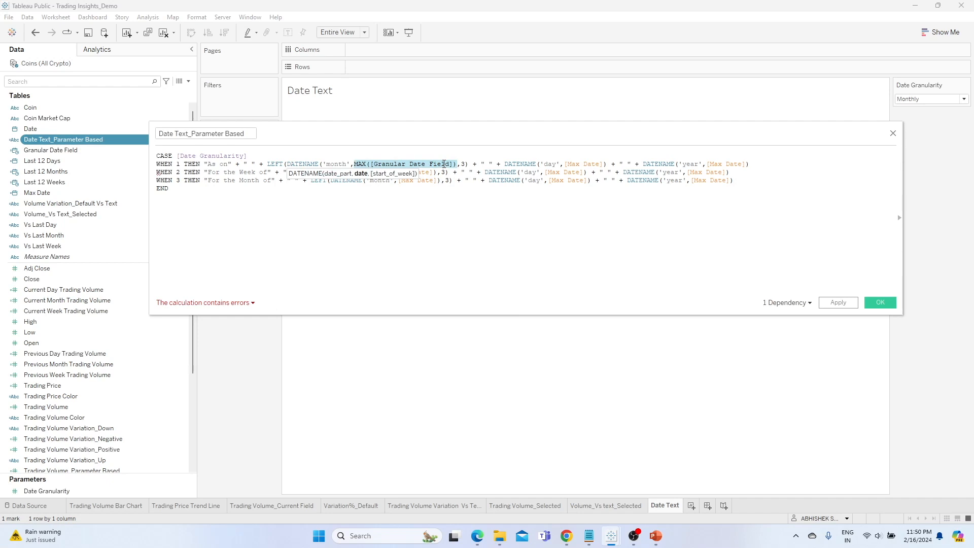
pyautogui.moveTo(602, 164); pyautogui.dragTo(566, 165)
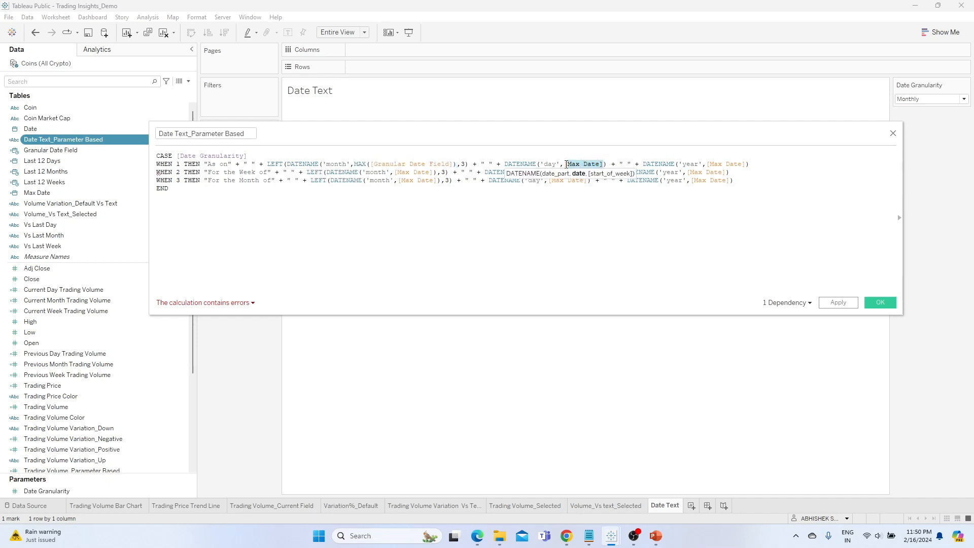
pyautogui.hotkey('ctrl', 'v')
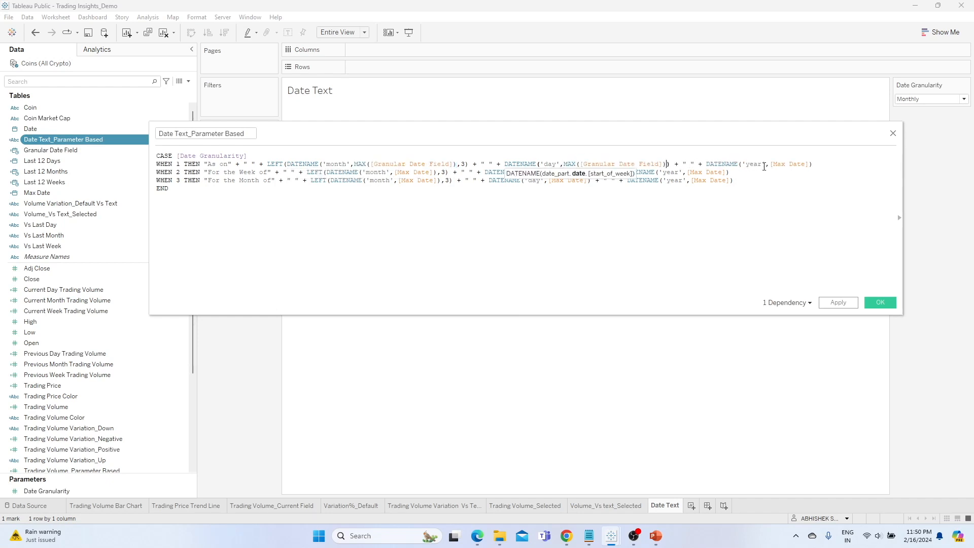
pyautogui.moveTo(809, 164); pyautogui.dragTo(771, 163)
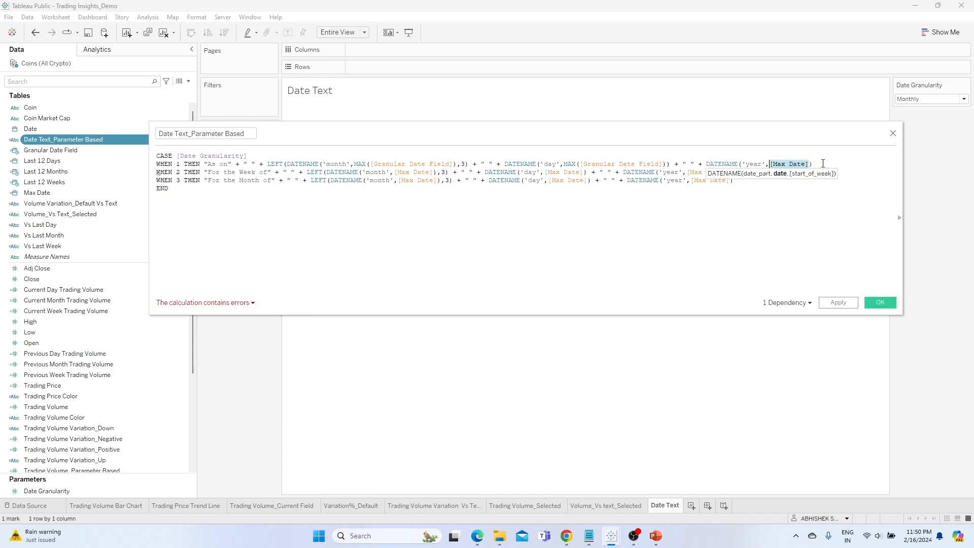
pyautogui.hotkey('ctrl', 'v')
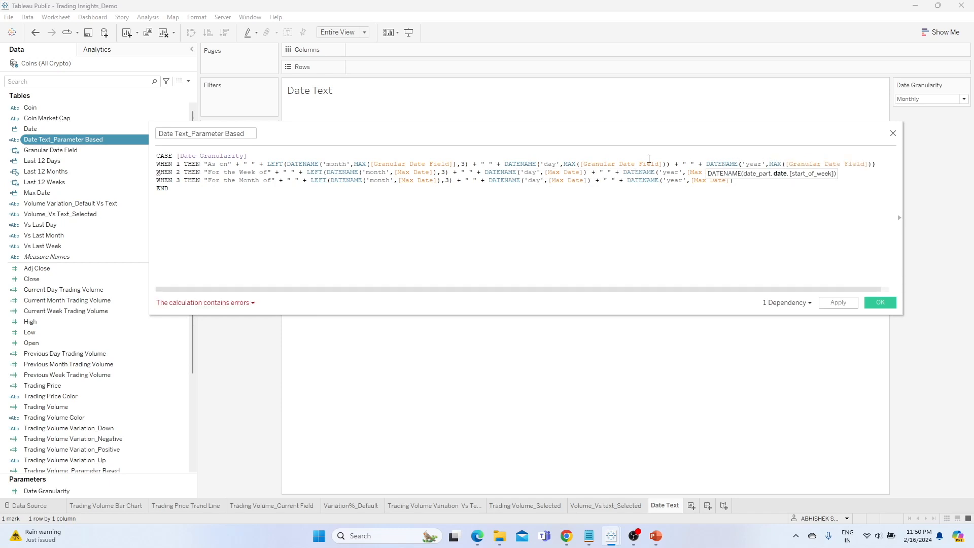
# - Enclose each MAX([Granular Date Field]) expression of the WHEN 1 branch in curly braces
pyautogui.click(355, 164)
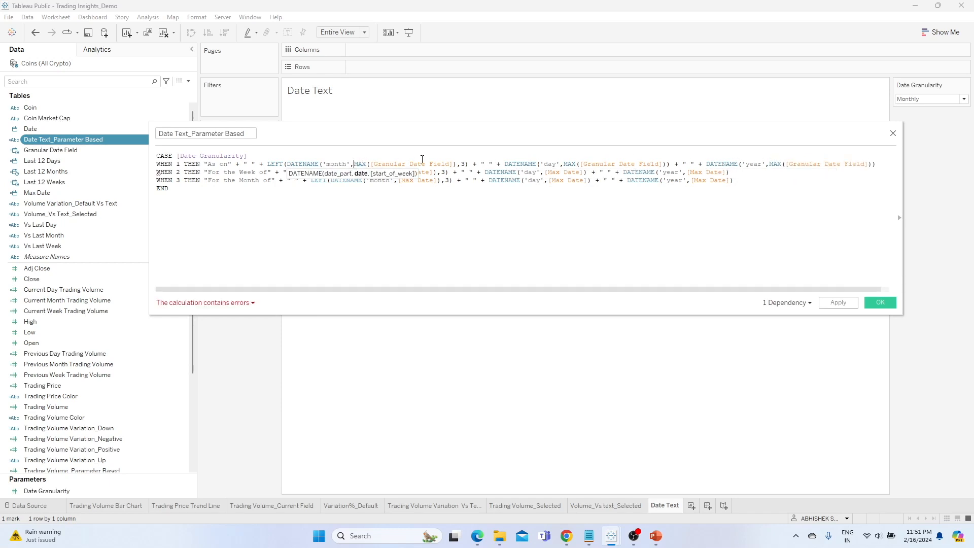
pyautogui.click(455, 164)
pyautogui.write(')')
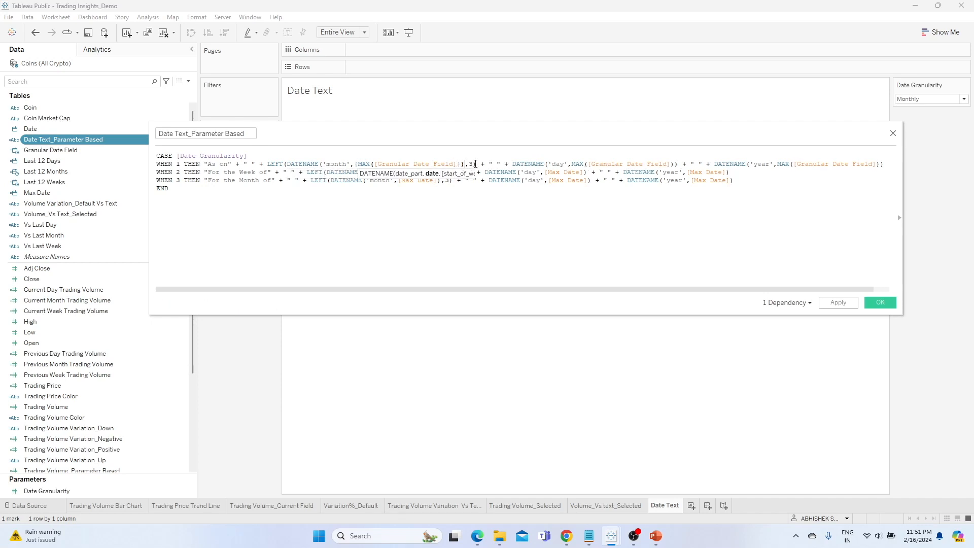
pyautogui.click(572, 164)
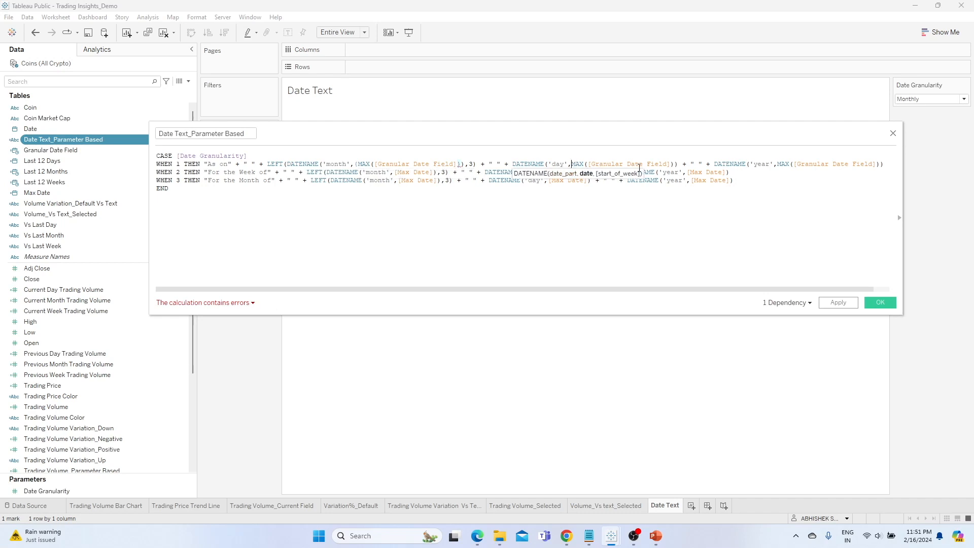
pyautogui.click(675, 162)
pyautogui.write(')')
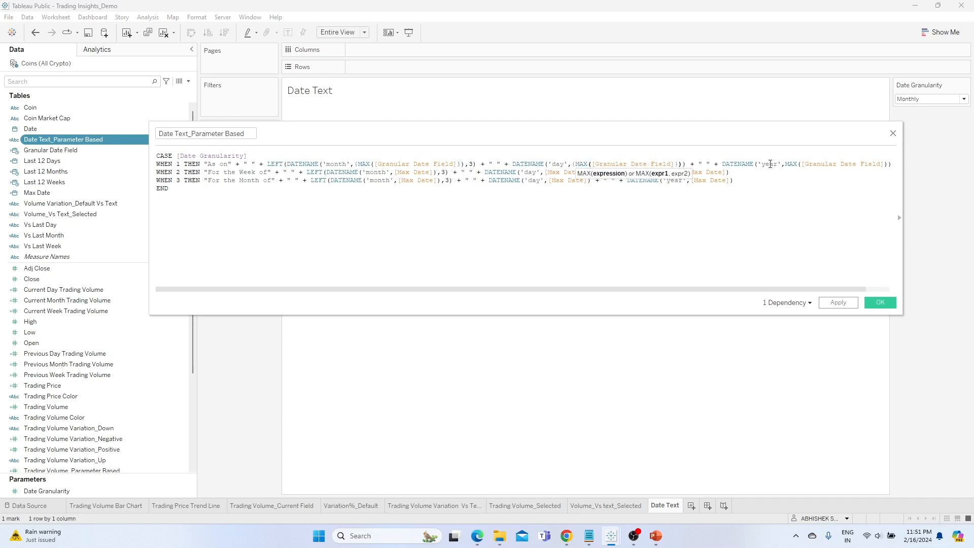
pyautogui.click(785, 164)
pyautogui.write('(')
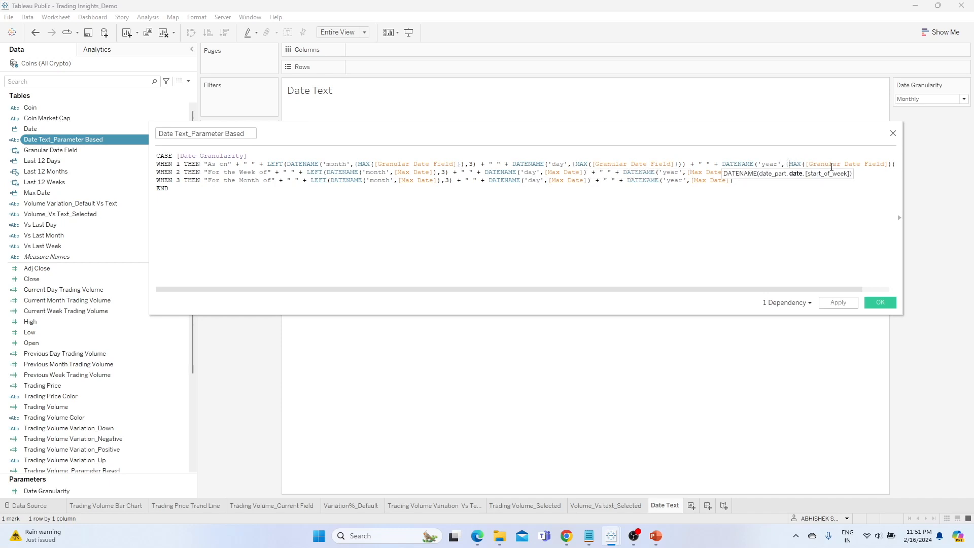
pyautogui.click(894, 164)
pyautogui.write('))')
pyautogui.press('BackSpace')
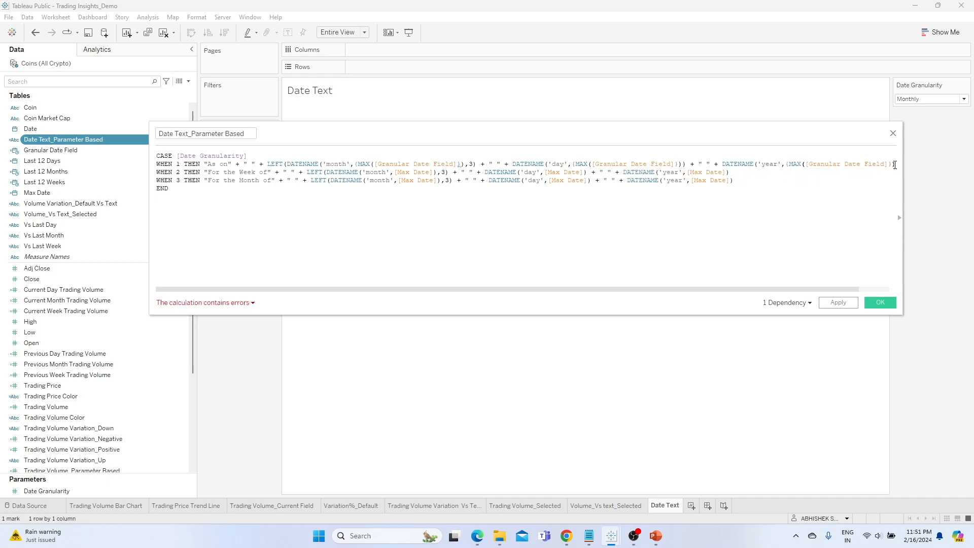
pyautogui.write(')')
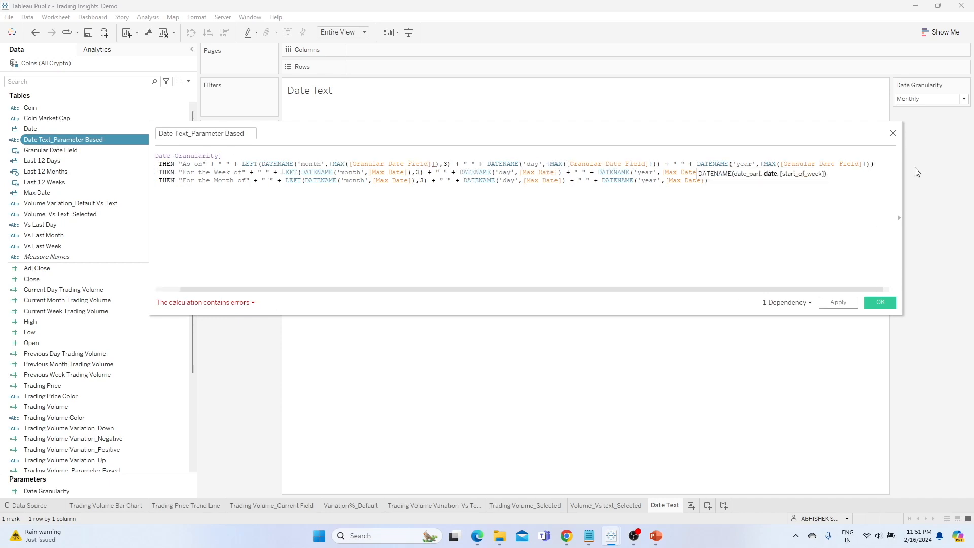
pyautogui.press('BackSpace')
pyautogui.write(')')
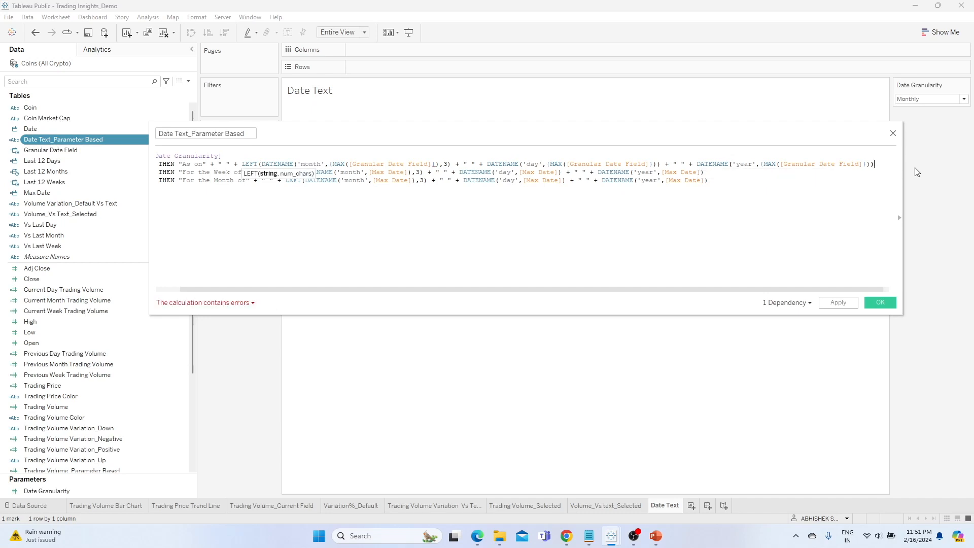
# - Replace the date expressions after the text labels in the WHEN 2 and WHEN 3 branches with a copy of the WHEN 1 expression
pyautogui.hotkey('shift', 'Home')
pyautogui.hotkey('shift', 'Right')
pyautogui.hotkey('shift', 'Right')
pyautogui.hotkey('shift', 'Right')
pyautogui.hotkey('shift', 'Right')
pyautogui.hotkey('shift', 'Right')
pyautogui.hotkey('ctrl', 'c')
pyautogui.hotkey('shift', 'Right')
pyautogui.hotkey('shift', 'Right')
pyautogui.hotkey('shift', 'Right')
pyautogui.hotkey('shift', 'Right')
pyautogui.hotkey('shift', 'Right')
pyautogui.hotkey('shift', 'Right')
pyautogui.hotkey('shift', 'Right')
pyautogui.hotkey('shift', 'Right')
pyautogui.hotkey('shift', 'Right')
pyautogui.hotkey('shift', 'Right')
pyautogui.hotkey('shift', 'Right')
pyautogui.hotkey('shift', 'Right')
pyautogui.hotkey('shift', 'Right')
pyautogui.hotkey('shift', 'Right')
pyautogui.hotkey('shift', 'Right')
pyautogui.hotkey('shift', 'Right')
pyautogui.hotkey('shift', 'Right')
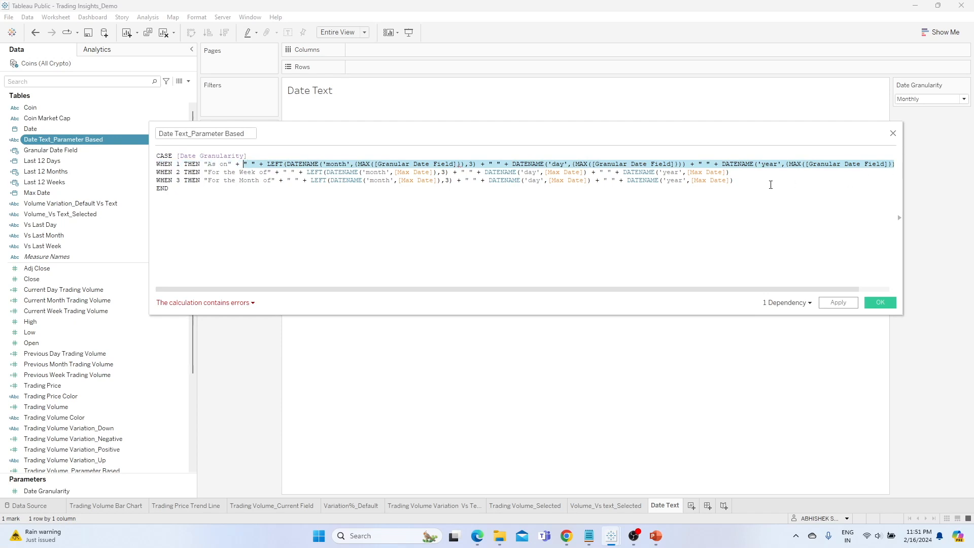
pyautogui.click(285, 172)
pyautogui.hotkey('shift', 'End')
pyautogui.hotkey('ctrl', 'v')
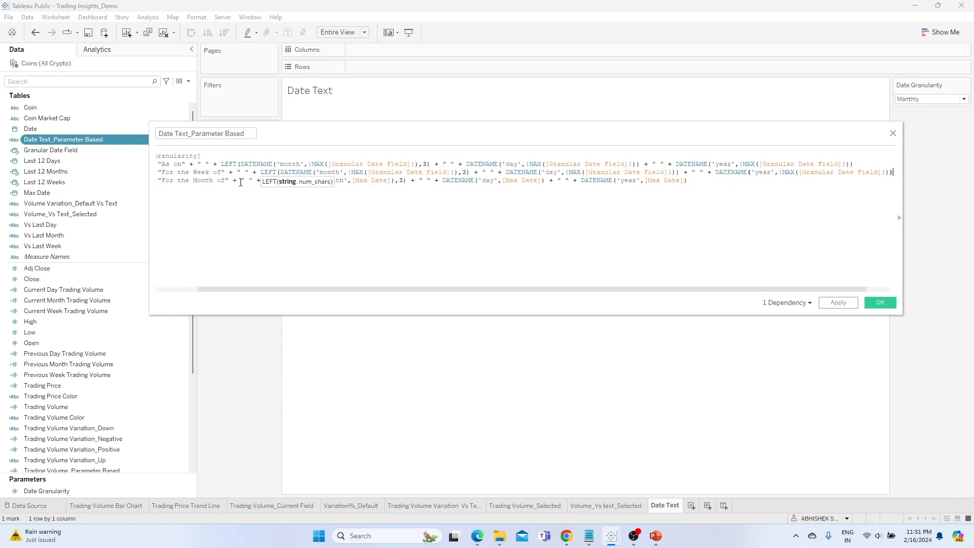
pyautogui.click(241, 182)
pyautogui.hotkey('shift', 'End')
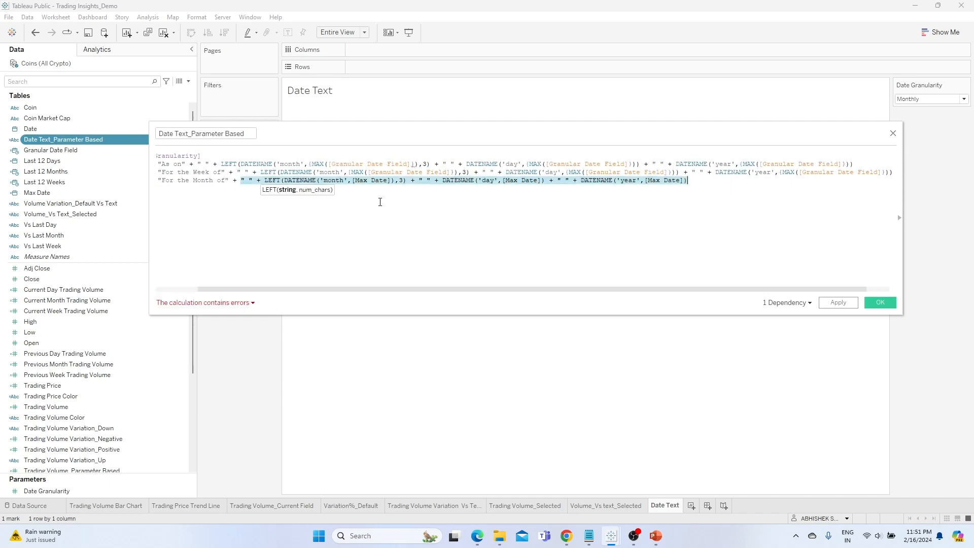
pyautogui.hotkey('ctrl', 'v')
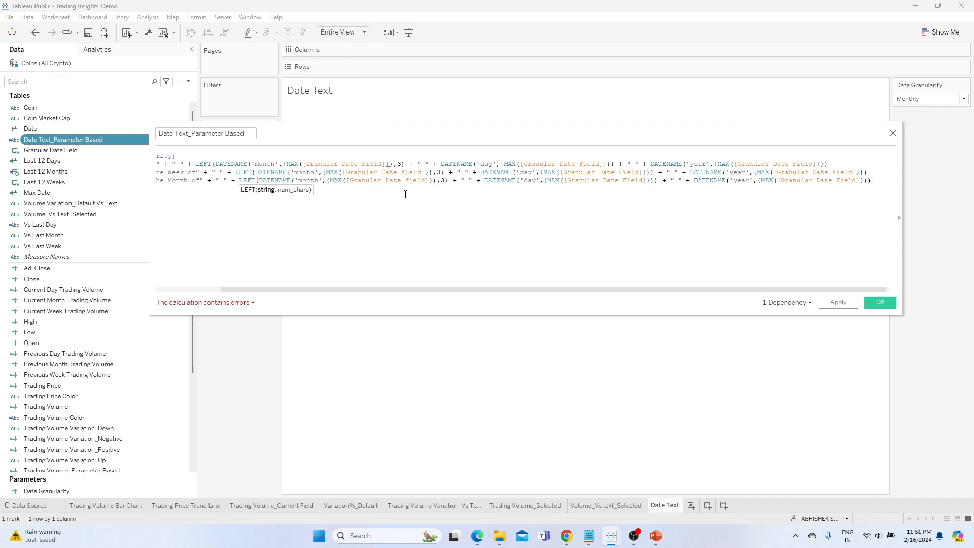
# - Check the calculation error and close the MAX parenthesis before the curly brace in the month DATENAME of WHEN 1
pyautogui.click(228, 304)
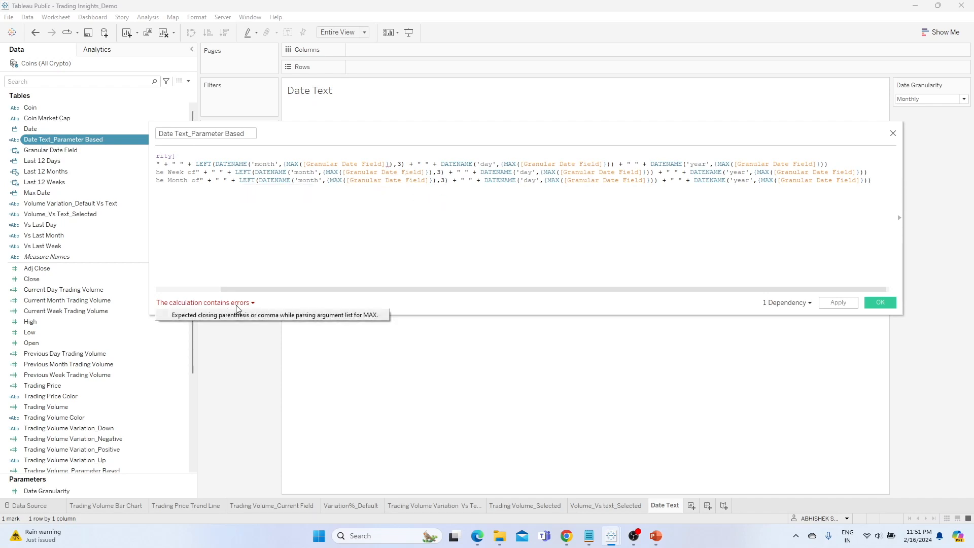
pyautogui.moveTo(283, 289); pyautogui.dragTo(218, 290)
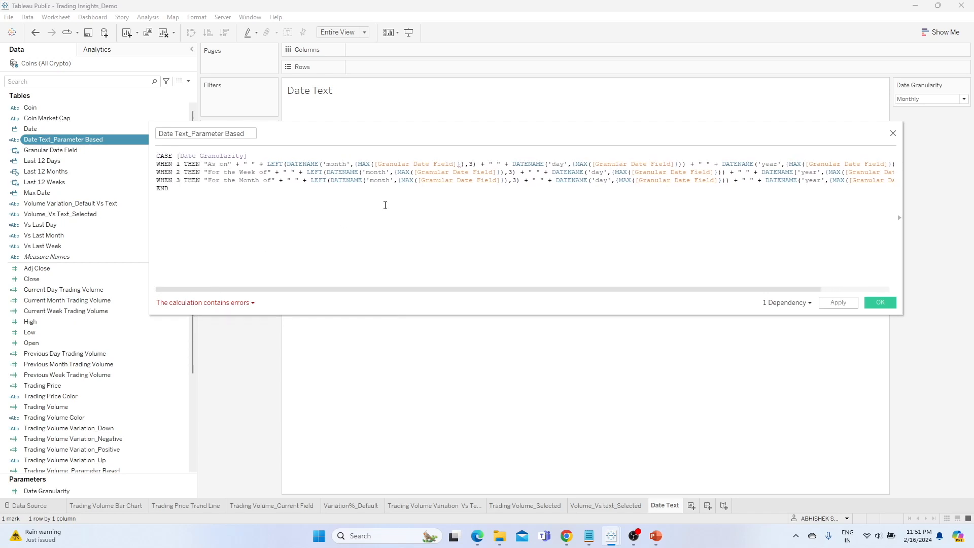
pyautogui.click(370, 164)
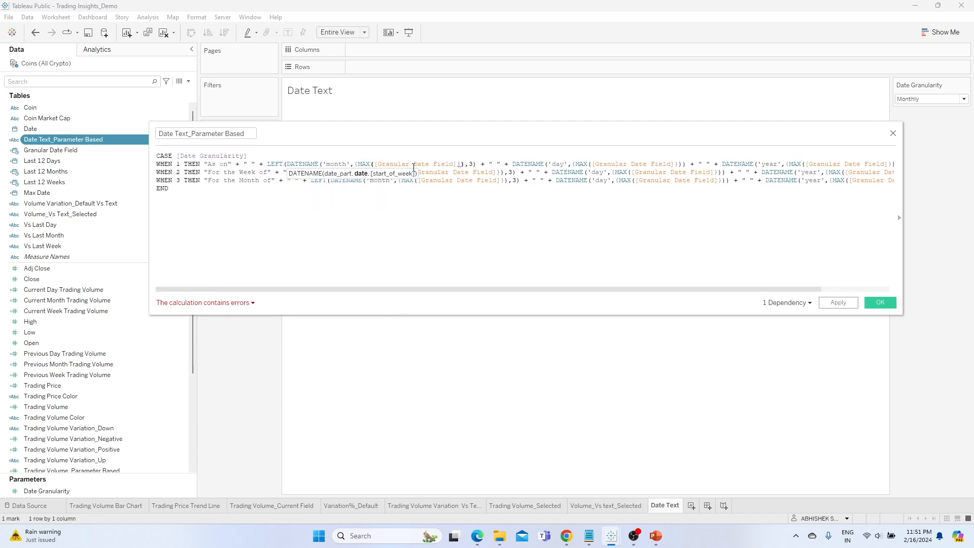
pyautogui.click(458, 164)
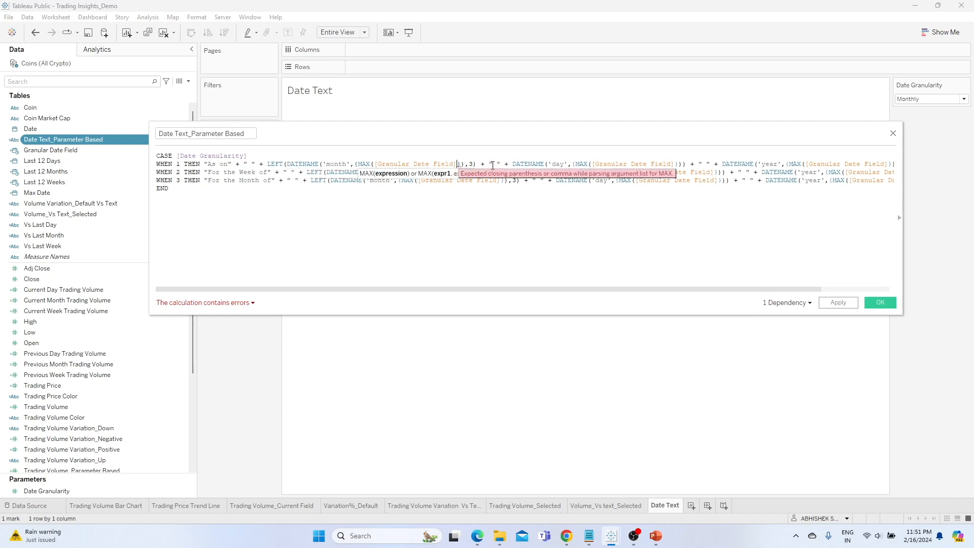
pyautogui.write(')')
pyautogui.write(')')
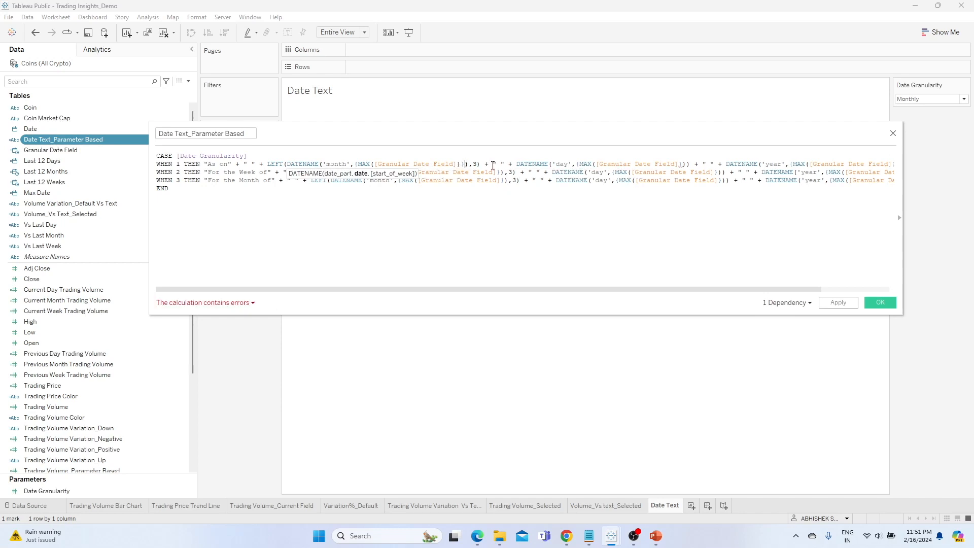
pyautogui.press('BackSpace')
pyautogui.press('Right')
pyautogui.press('Right')
pyautogui.press('Right')
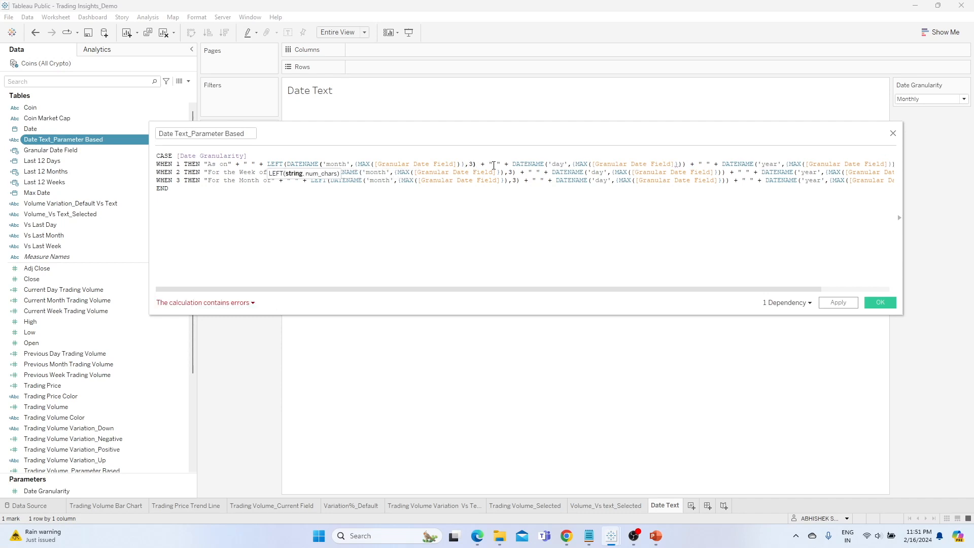
pyautogui.press('Left')
pyautogui.press('Left')
pyautogui.press('Left')
pyautogui.press('Left')
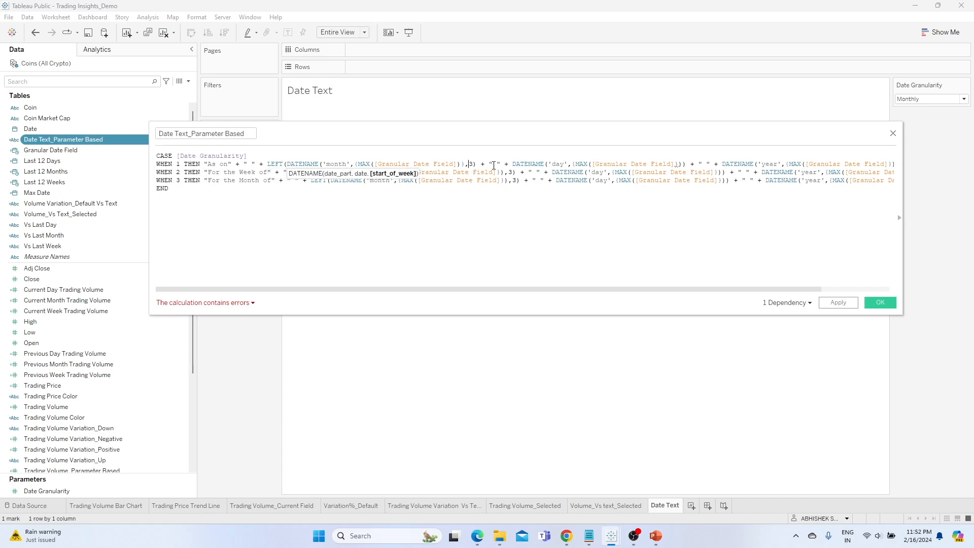
# - Add the missing closing parenthesis of the month DATENAME before the 3-character argument of LEFT in WHEN 1
pyautogui.hotkey('shift', 'Left')
pyautogui.hotkey('shift', 'Left')
pyautogui.hotkey('shift', 'Left')
pyautogui.hotkey('shift', 'Left')
pyautogui.hotkey('shift', 'Left')
pyautogui.hotkey('shift', 'Left')
pyautogui.hotkey('shift', 'Left')
pyautogui.hotkey('shift', 'Left')
pyautogui.hotkey('shift', 'Left')
pyautogui.hotkey('shift', 'Left')
pyautogui.hotkey('shift', 'Left')
pyautogui.hotkey('shift', 'Left')
pyautogui.hotkey('shift', 'Left')
pyautogui.hotkey('shift', 'Left')
pyautogui.hotkey('shift', 'Left')
pyautogui.hotkey('shift', 'Left')
pyautogui.hotkey('shift', 'Left')
pyautogui.hotkey('shift', 'Left')
pyautogui.hotkey('shift', 'Left')
pyautogui.hotkey('shift', 'Left')
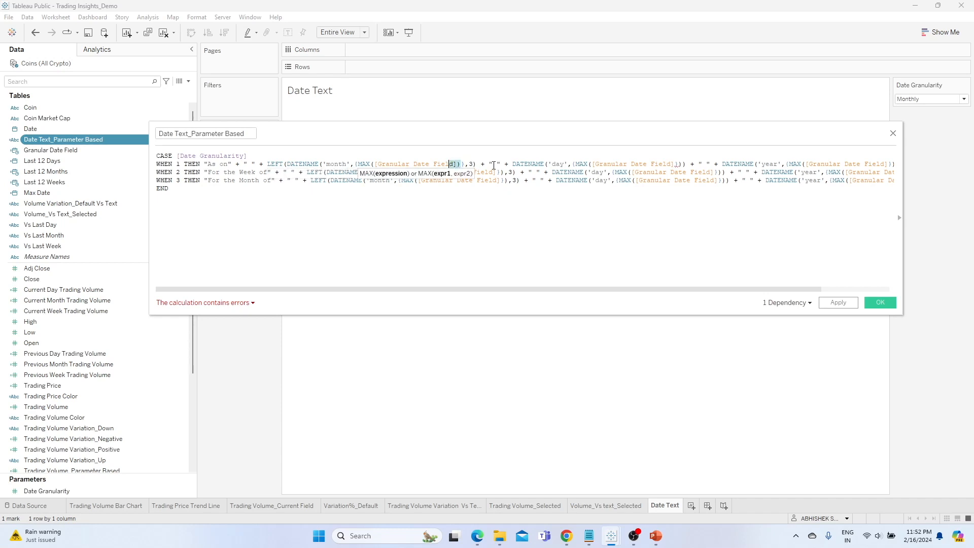
pyautogui.hotkey('shift', 'Left')
pyautogui.hotkey('shift', 'Left')
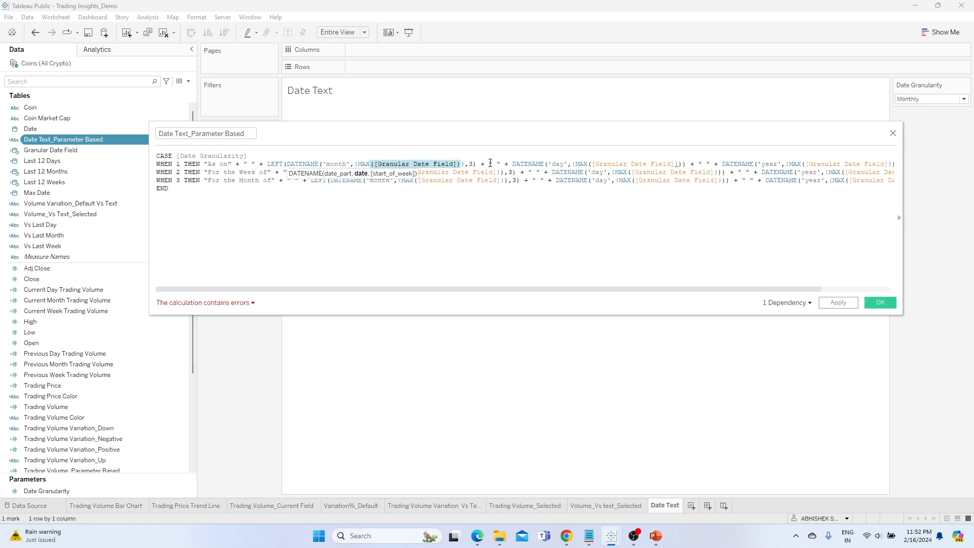
pyautogui.moveTo(355, 164); pyautogui.dragTo(465, 164)
pyautogui.moveTo(319, 164); pyautogui.dragTo(471, 164)
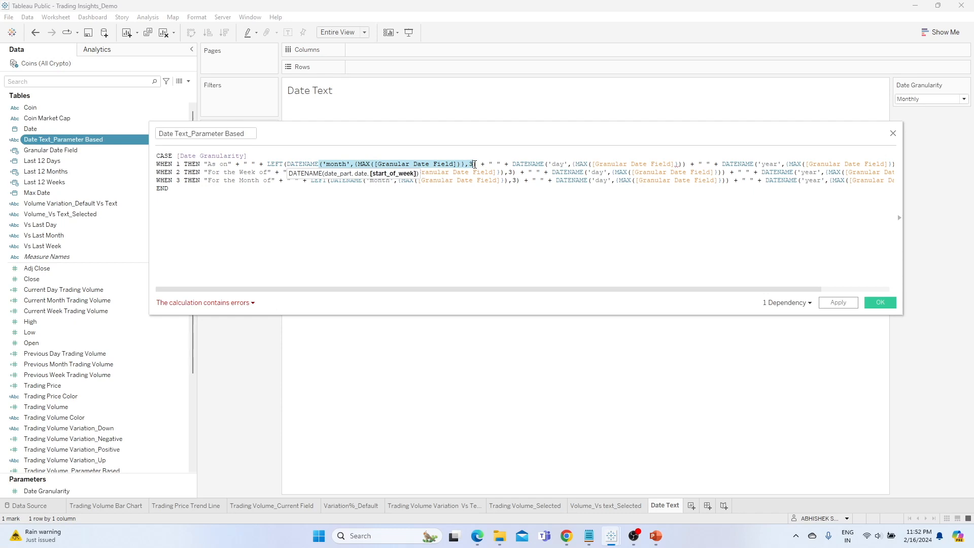
pyautogui.click(476, 164)
pyautogui.click(465, 164)
pyautogui.write(')')
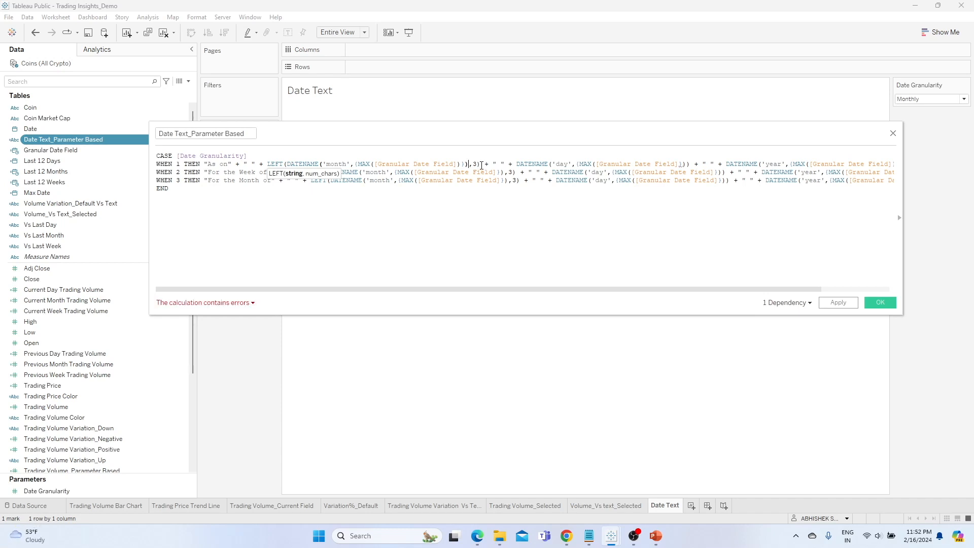
pyautogui.moveTo(480, 164); pyautogui.dragTo(289, 162)
pyautogui.click(335, 180)
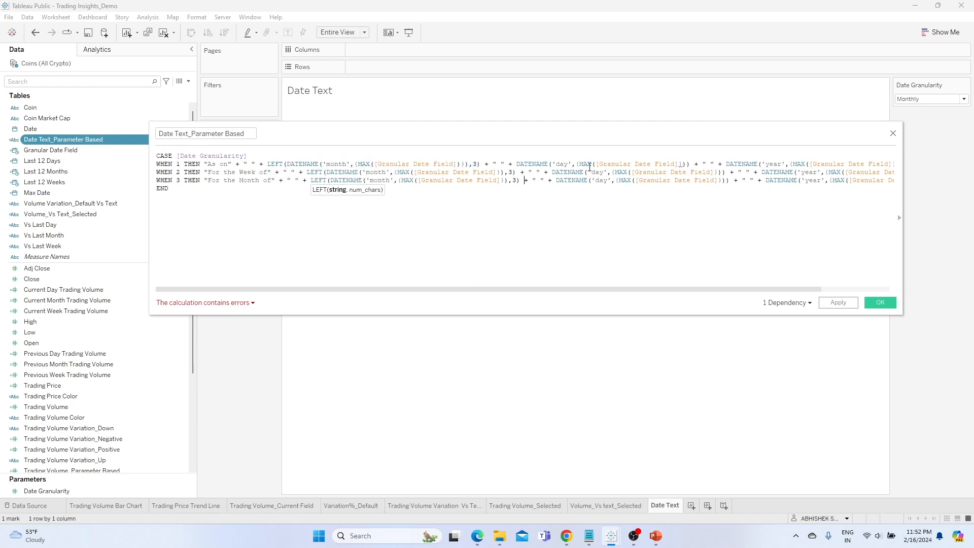
# - Correct the day DATENAME of WHEN 1 so that it reads DATENAME('day',{MAX([Granular Date Field])})
pyautogui.click(581, 164)
pyautogui.click(679, 164)
pyautogui.press('Delete')
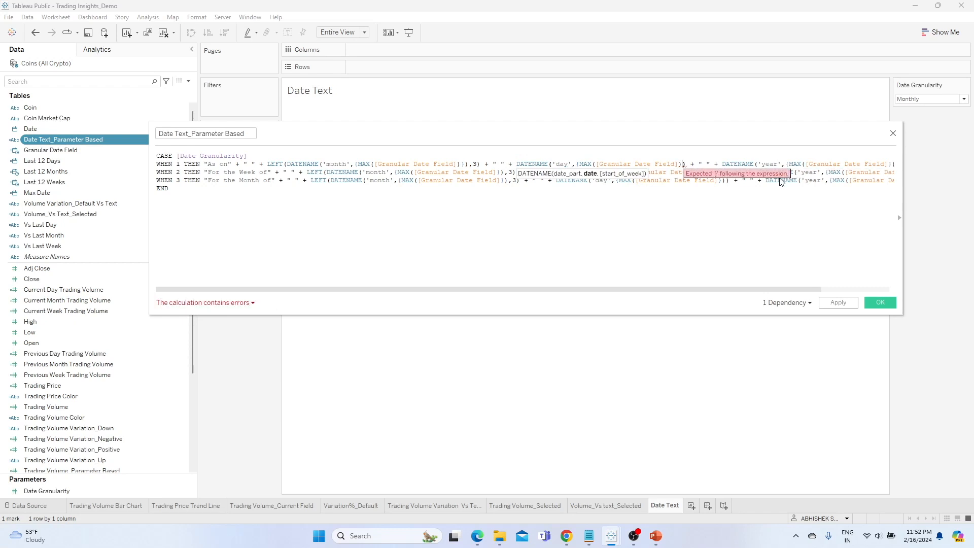
pyautogui.write('}')
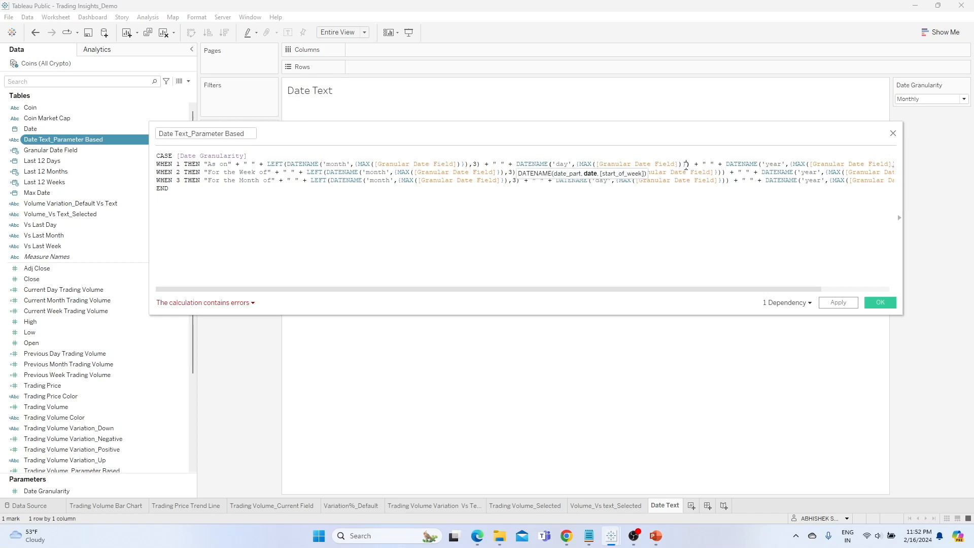
pyautogui.write(')')
pyautogui.click(691, 165)
# - Replace the closing year DATENAME in the WHEN 1, WHEN 2 and WHEN 3 branches with a copy of WHEN 1's day DATENAME
pyautogui.moveTo(691, 165); pyautogui.dragTo(517, 165)
pyautogui.hotkey('ctrl', 'c')
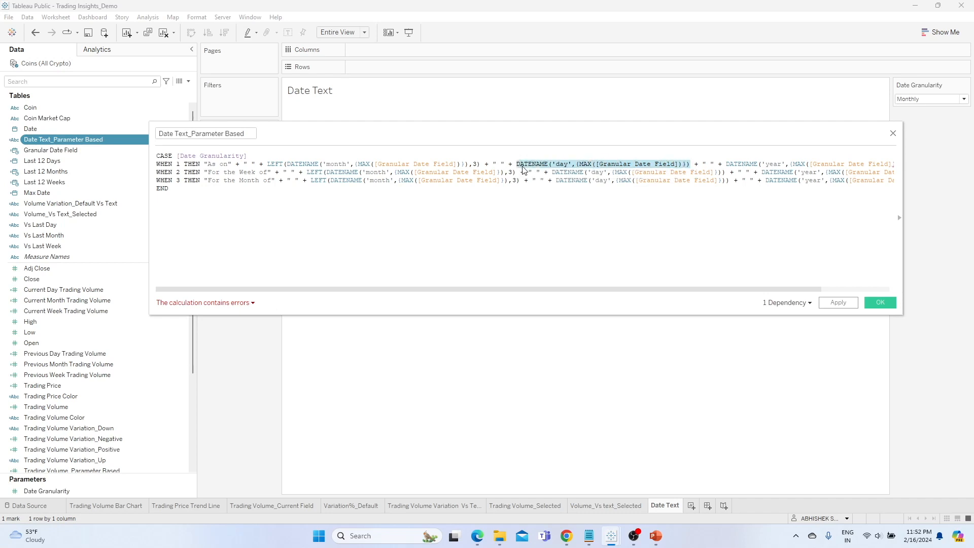
pyautogui.moveTo(726, 164); pyautogui.dragTo(880, 165)
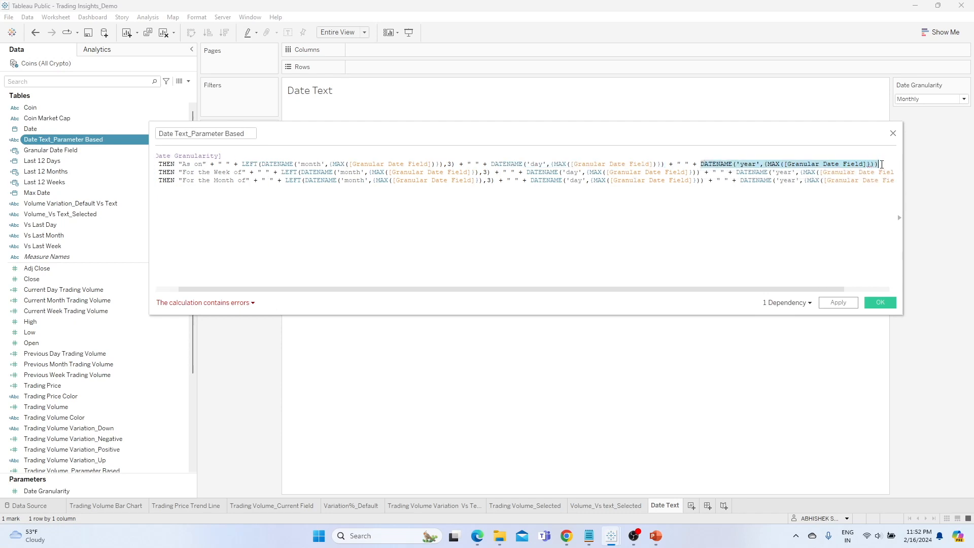
pyautogui.hotkey('ctrl', 'v')
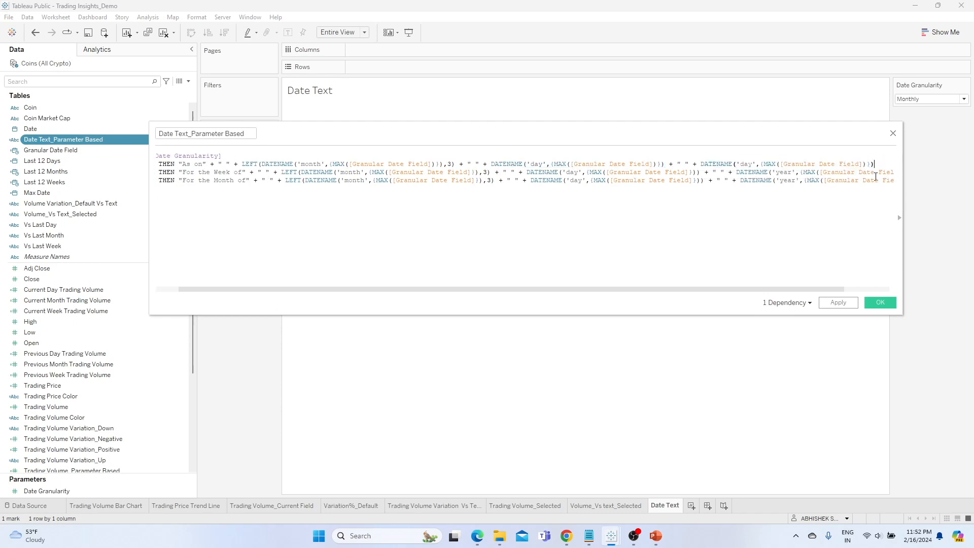
pyautogui.moveTo(743, 172); pyautogui.dragTo(899, 176)
pyautogui.hotkey('ctrl', 'v')
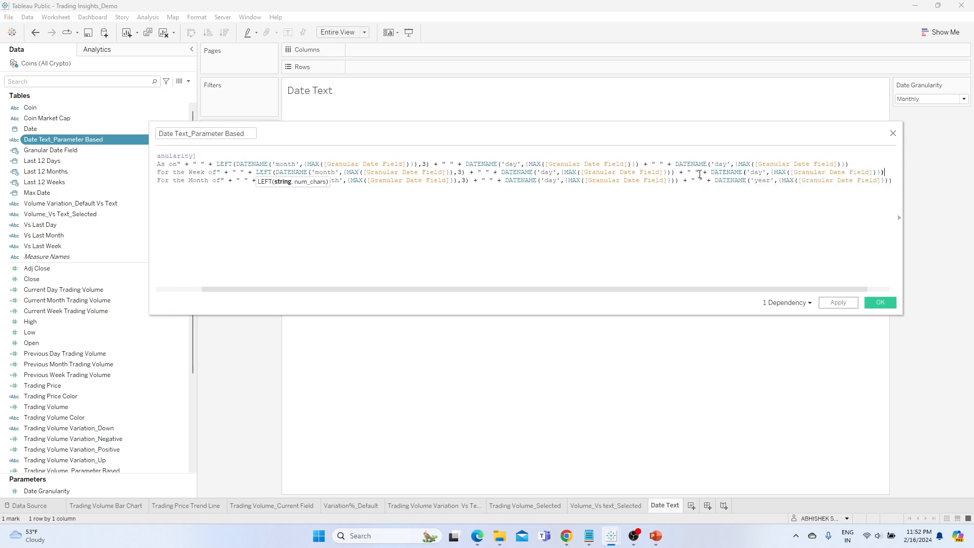
pyautogui.moveTo(715, 180); pyautogui.dragTo(893, 181)
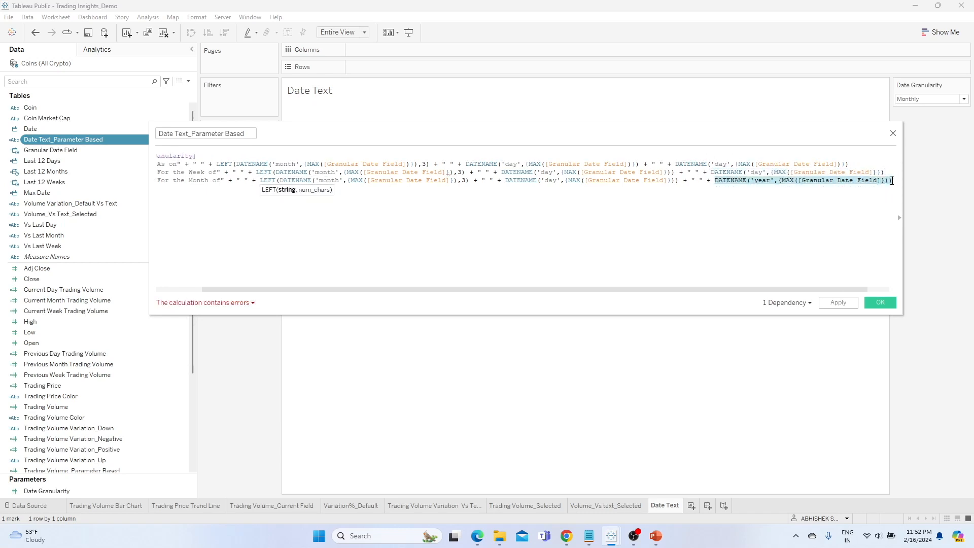
pyautogui.hotkey('ctrl', 'v')
# - Replace the day DATENAME in the middle of the WHEN 3 and WHEN 2 branches with the copied WHEN 1 version
pyautogui.moveTo(676, 179); pyautogui.dragTo(506, 181)
pyautogui.hotkey('ctrl', 'v')
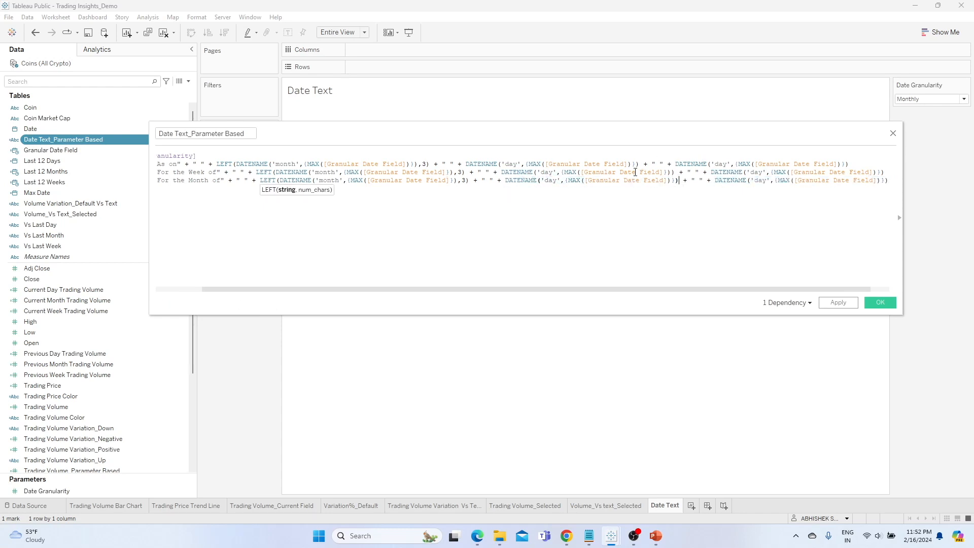
pyautogui.moveTo(678, 173); pyautogui.dragTo(264, 174)
pyautogui.hotkey('ctrl', 'v')
pyautogui.click(371, 197)
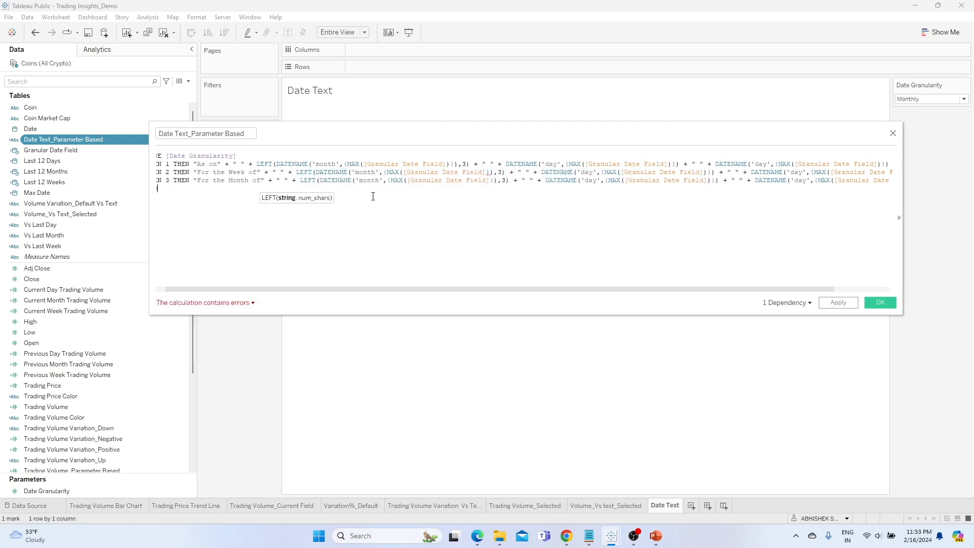
# - Replace the LEFT month expression in WHEN 2 and WHEN 3 with a copy of WHEN 1's, and save the calculation
pyautogui.moveTo(469, 164); pyautogui.dragTo(259, 167)
pyautogui.hotkey('ctrl', 'c')
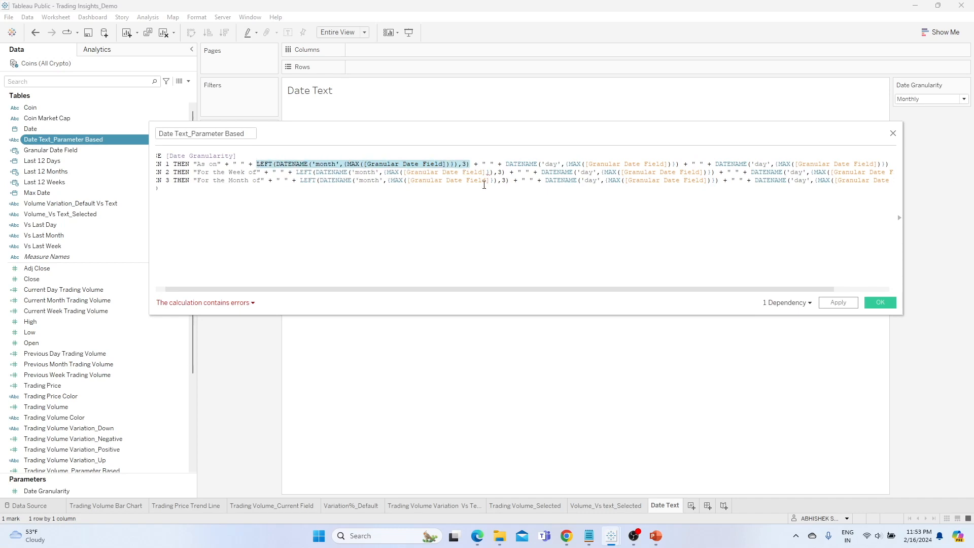
pyautogui.moveTo(505, 172); pyautogui.dragTo(297, 175)
pyautogui.hotkey('ctrl', 'v')
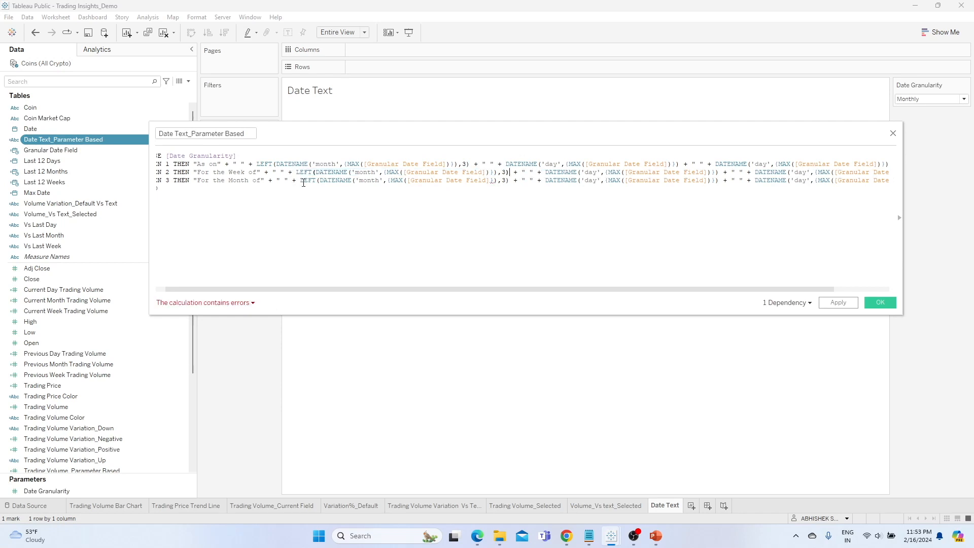
pyautogui.moveTo(300, 181); pyautogui.dragTo(507, 180)
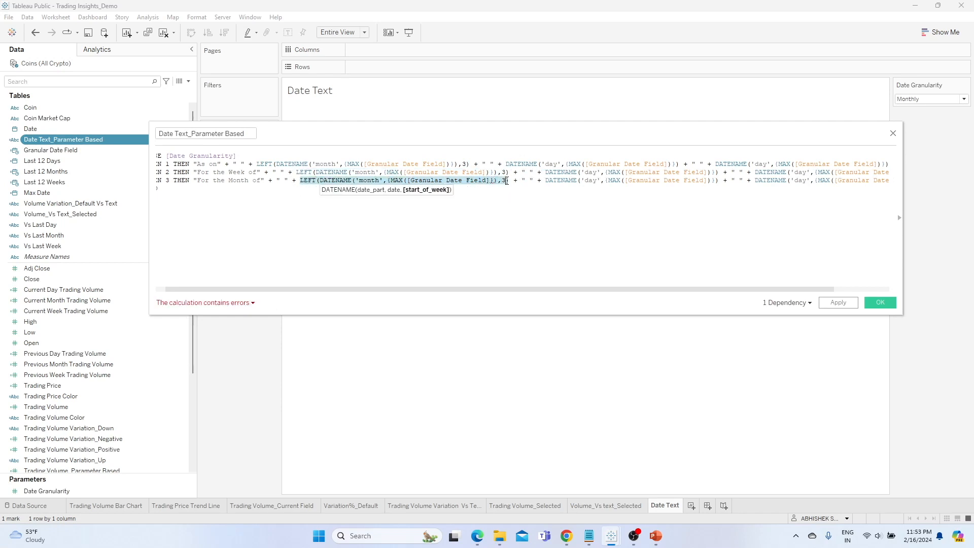
pyautogui.hotkey('ctrl', 'v')
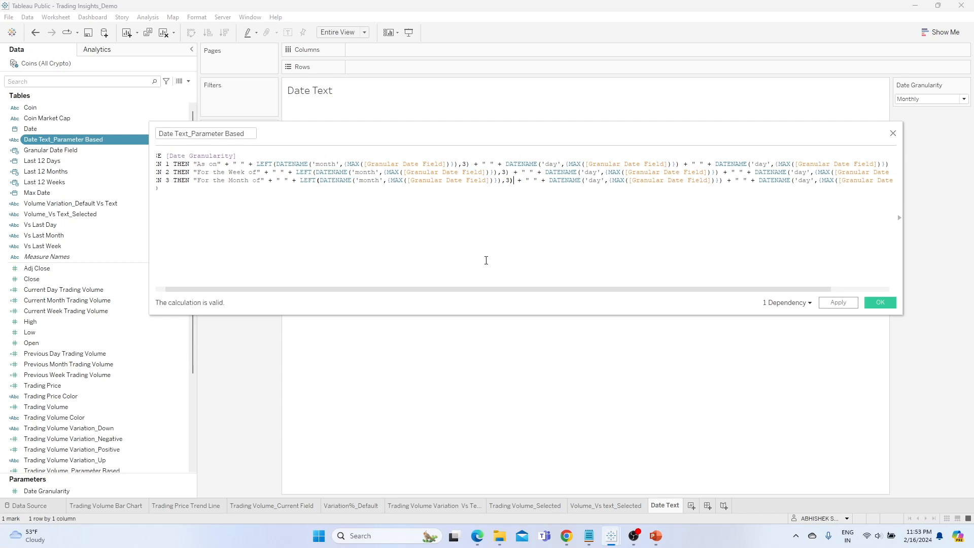
pyautogui.moveTo(375, 289); pyautogui.dragTo(348, 292)
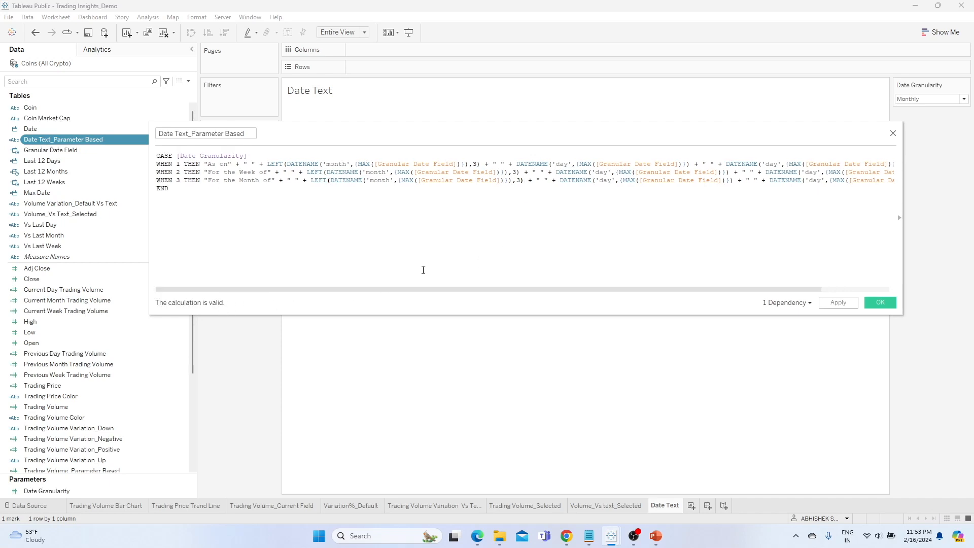
pyautogui.click(838, 302)
pyautogui.click(880, 302)
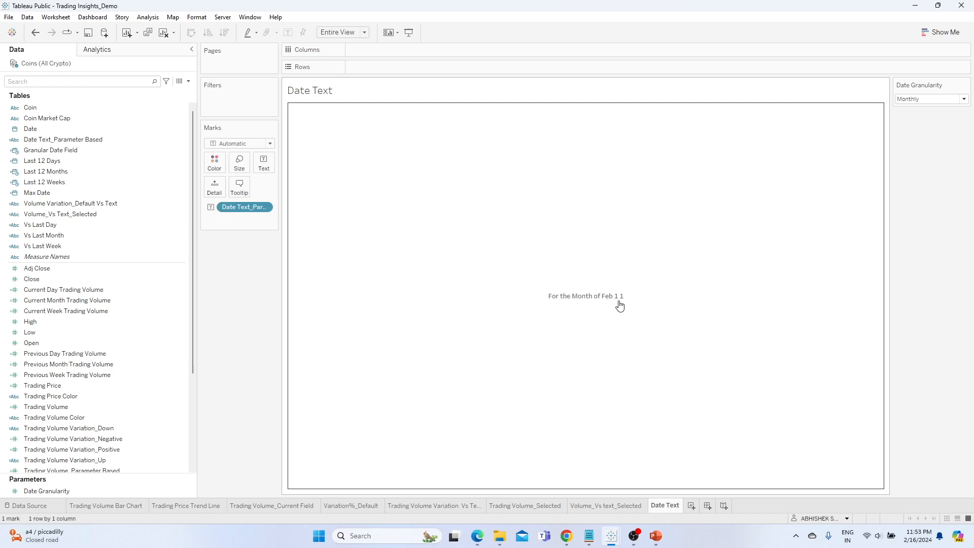
# - Check the date text in the view with Date Granularity set to Daily and to Weekly
pyautogui.click(930, 98)
pyautogui.click(921, 107)
pyautogui.click(918, 97)
pyautogui.click(915, 116)
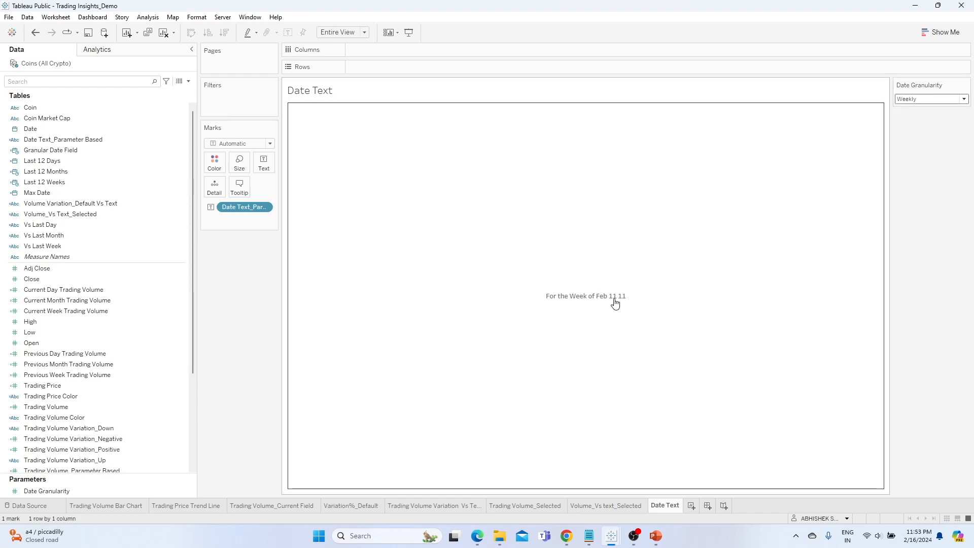
# - Reopen the Date Text_Parameter Based calculation, placing its editor below the date text, and set Date Granularity to Daily
pyautogui.rightClick(184, 142)
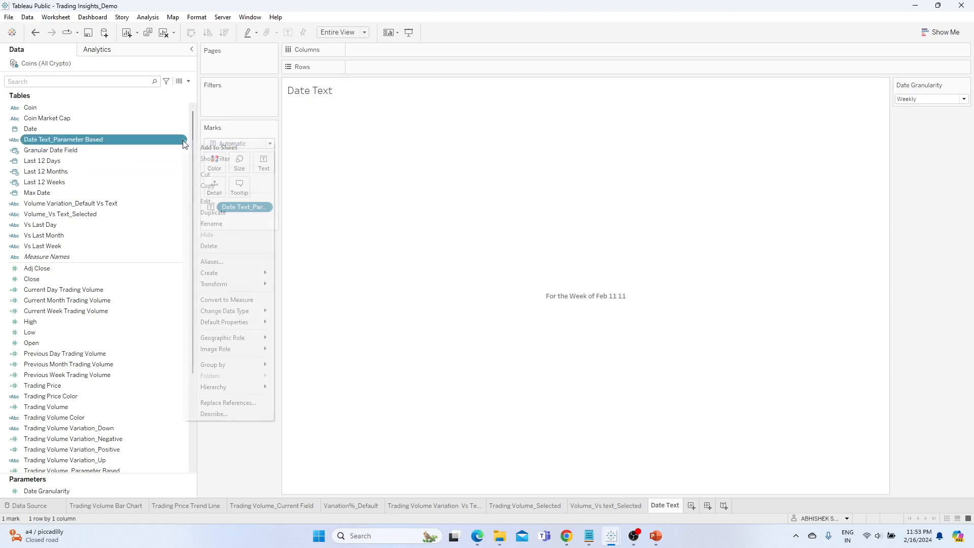
pyautogui.click(208, 201)
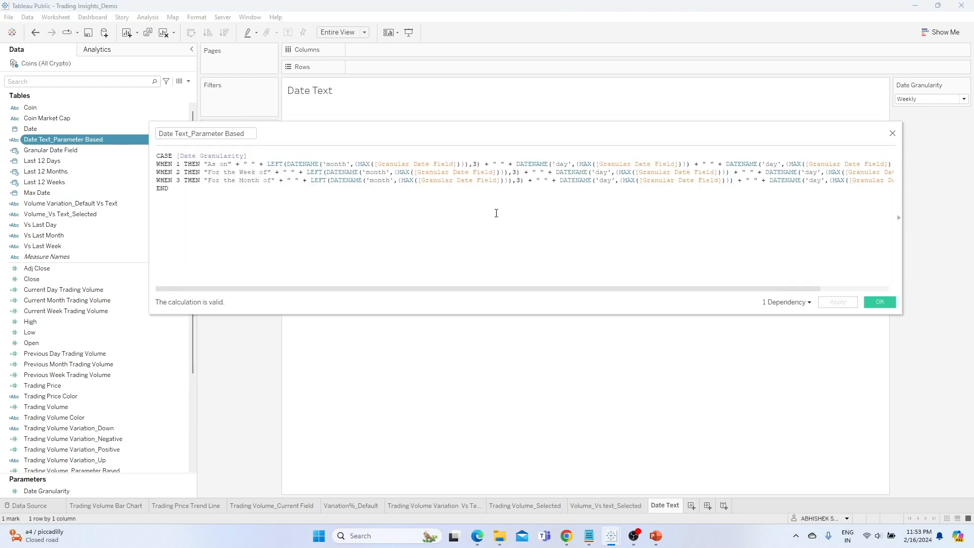
pyautogui.moveTo(505, 122); pyautogui.dragTo(504, 322)
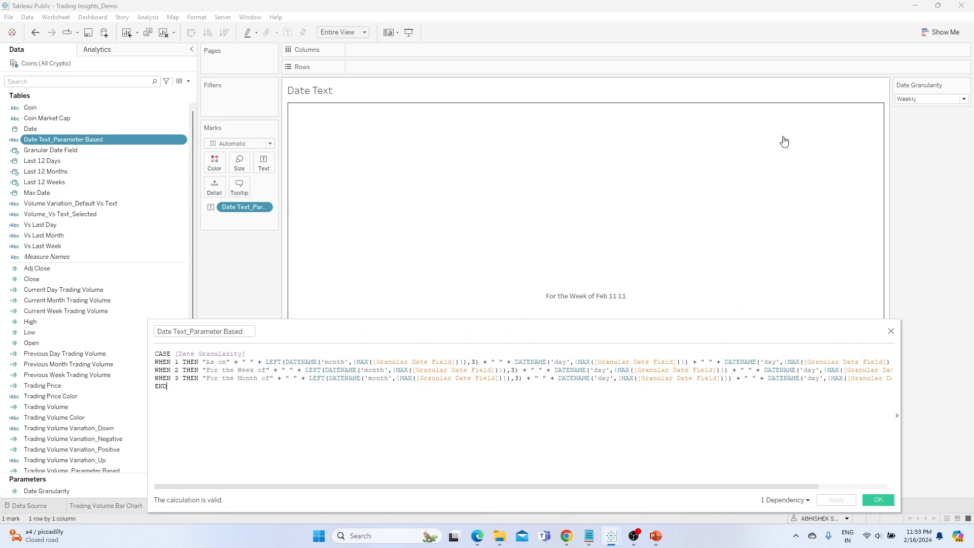
pyautogui.click(911, 100)
pyautogui.click(914, 107)
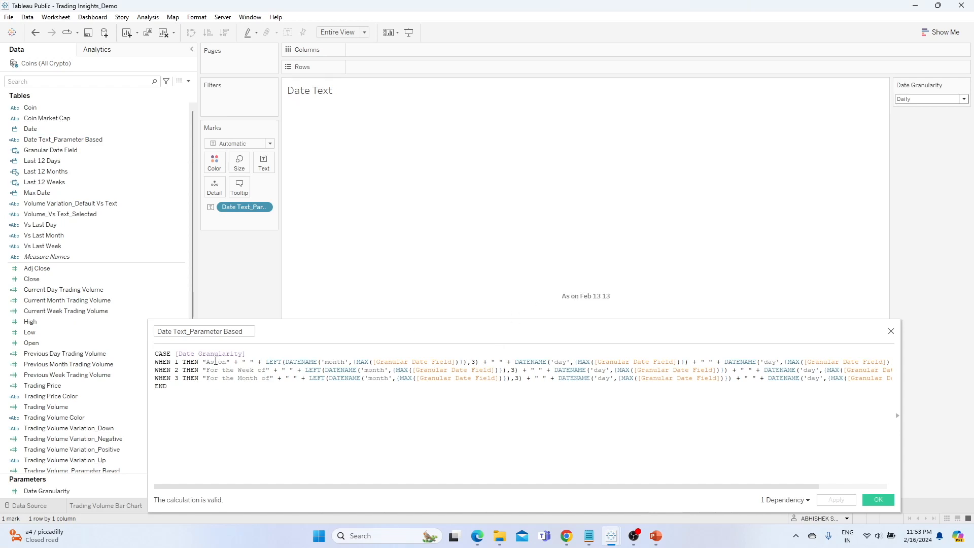
# - Review the parts of the WHEN 1 expression and change the date part of its last DATENAME to 'year'
pyautogui.moveTo(222, 362); pyautogui.dragTo(258, 362)
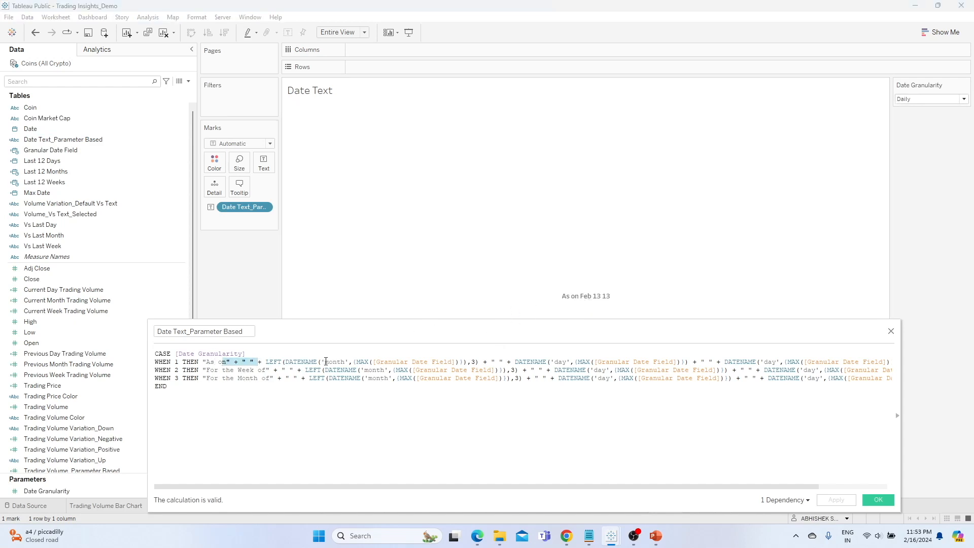
pyautogui.moveTo(477, 361); pyautogui.dragTo(460, 361)
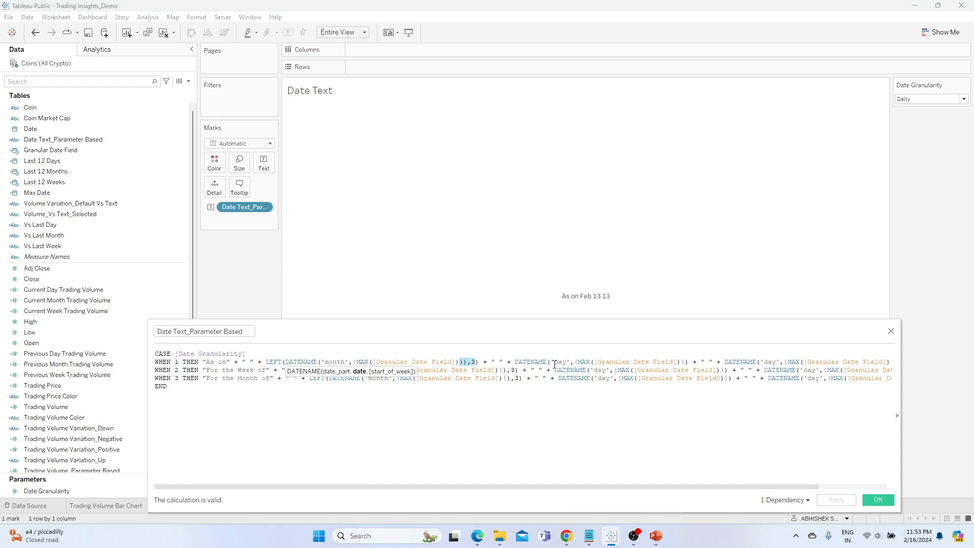
pyautogui.moveTo(689, 361); pyautogui.dragTo(658, 361)
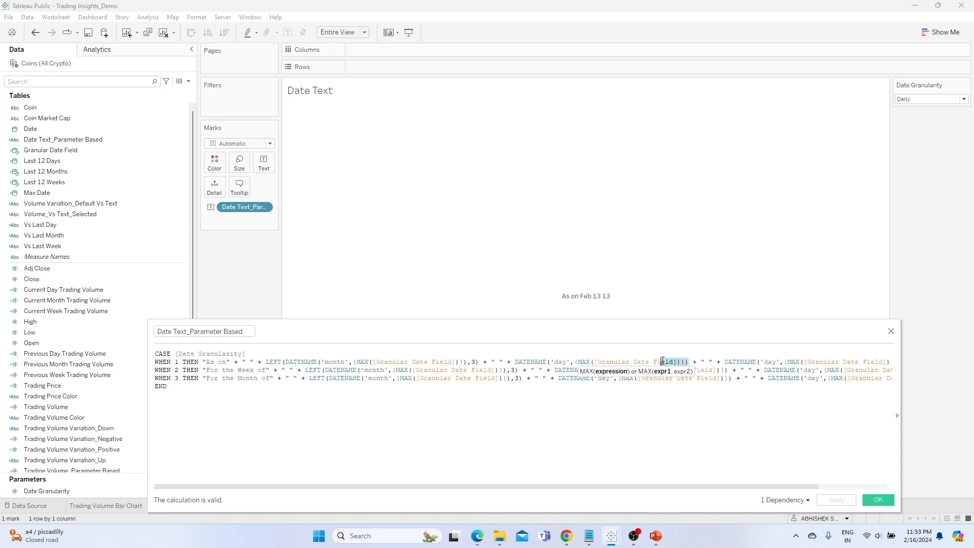
pyautogui.click(776, 362)
pyautogui.press('BackSpace')
pyautogui.press('BackSpace')
pyautogui.press('BackSpace')
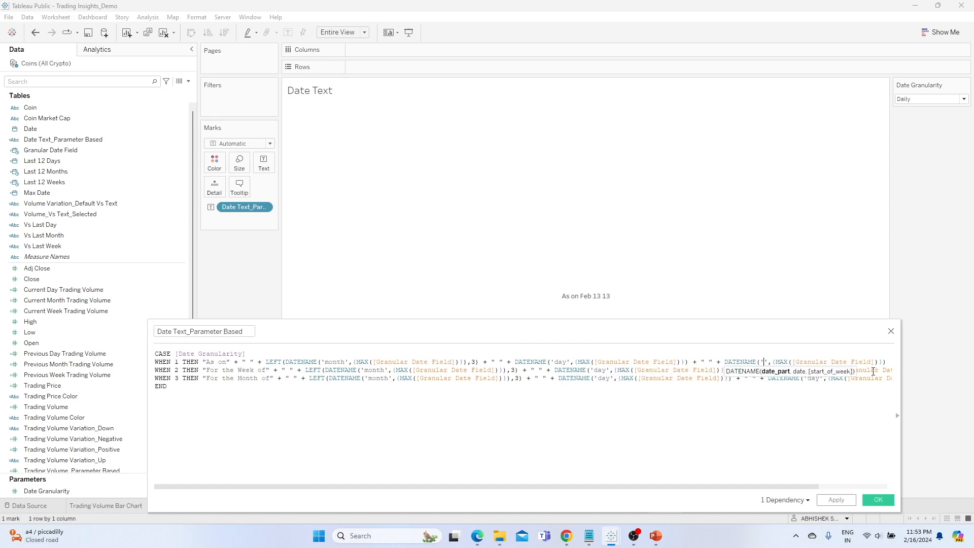
pyautogui.write('year')
pyautogui.click(564, 361)
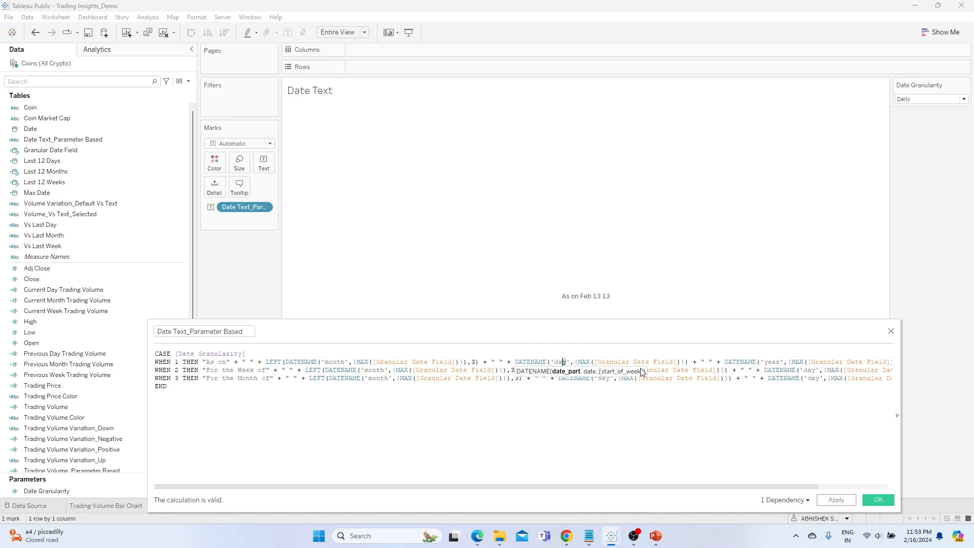
# - Change the date part of the last DATENAME in WHEN 2 and WHEN 3 to 'year' and save the calculation
pyautogui.click(815, 370)
pyautogui.press('BackSpace')
pyautogui.press('BackSpace')
pyautogui.press('BackSpace')
pyautogui.write('year')
pyautogui.click(819, 379)
pyautogui.press('BackSpace')
pyautogui.press('BackSpace')
pyautogui.press('BackSpace')
pyautogui.write('year')
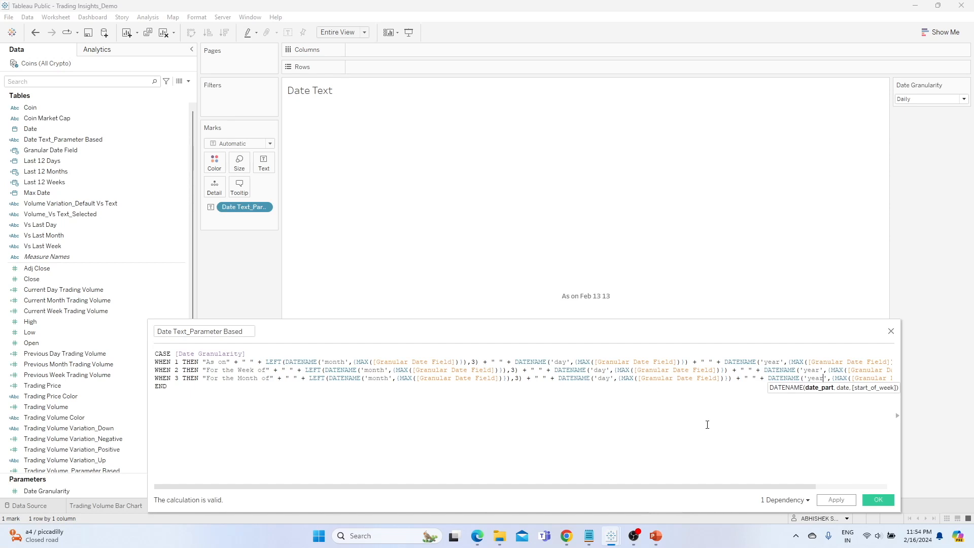
pyautogui.click(837, 499)
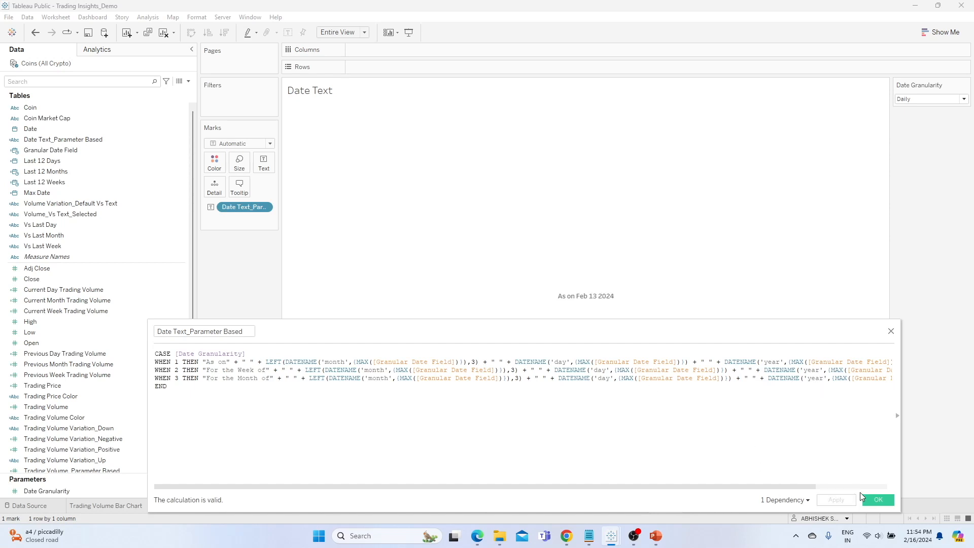
pyautogui.click(890, 500)
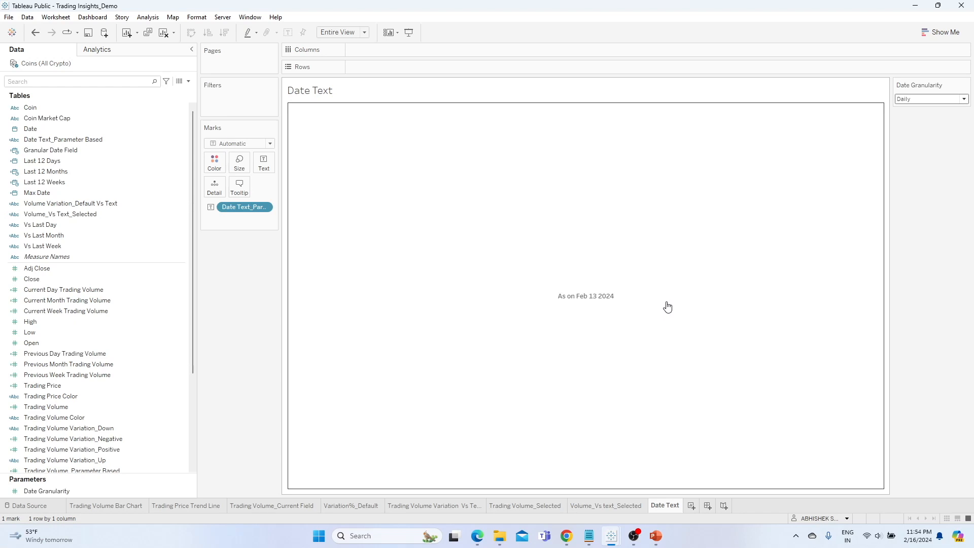
# - Check the date text for the Weekly and Monthly granularities, ending with Date Granularity set to Daily
pyautogui.click(913, 99)
pyautogui.click(914, 116)
pyautogui.click(913, 99)
pyautogui.click(914, 126)
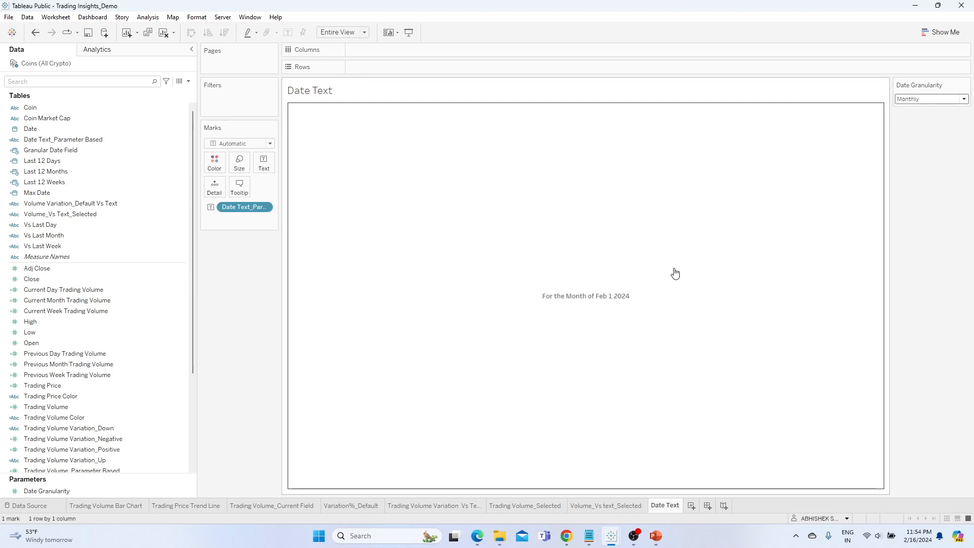
pyautogui.click(919, 100)
pyautogui.click(909, 117)
pyautogui.click(924, 99)
pyautogui.click(909, 109)
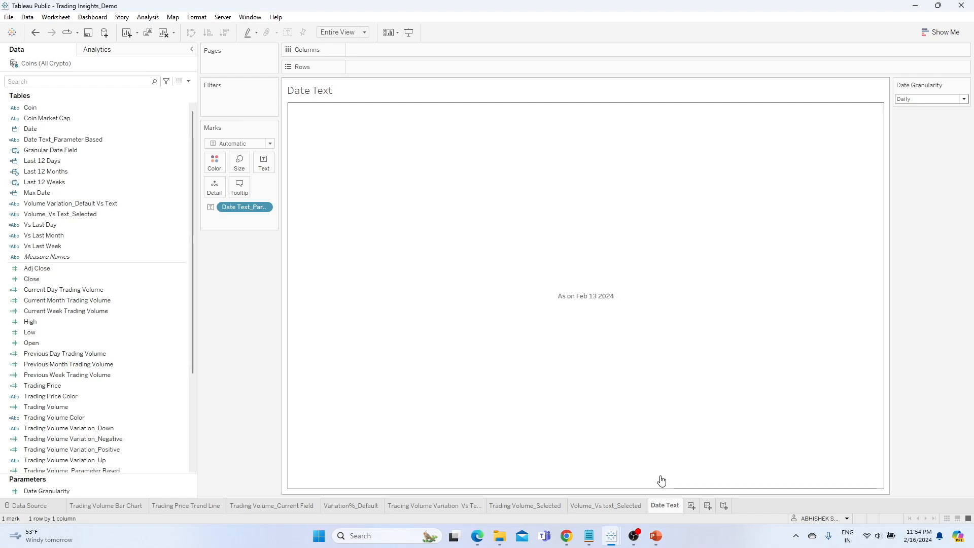
# - Rename the Date Text worksheet as Volume_Date Text
pyautogui.doubleClick(673, 507)
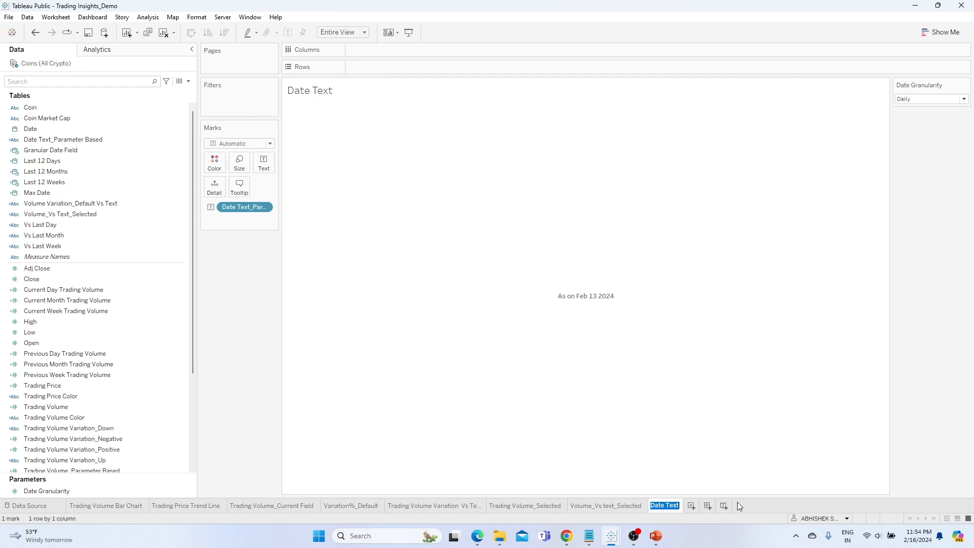
pyautogui.press('Right')
pyautogui.press('Home')
pyautogui.write('Volume_')
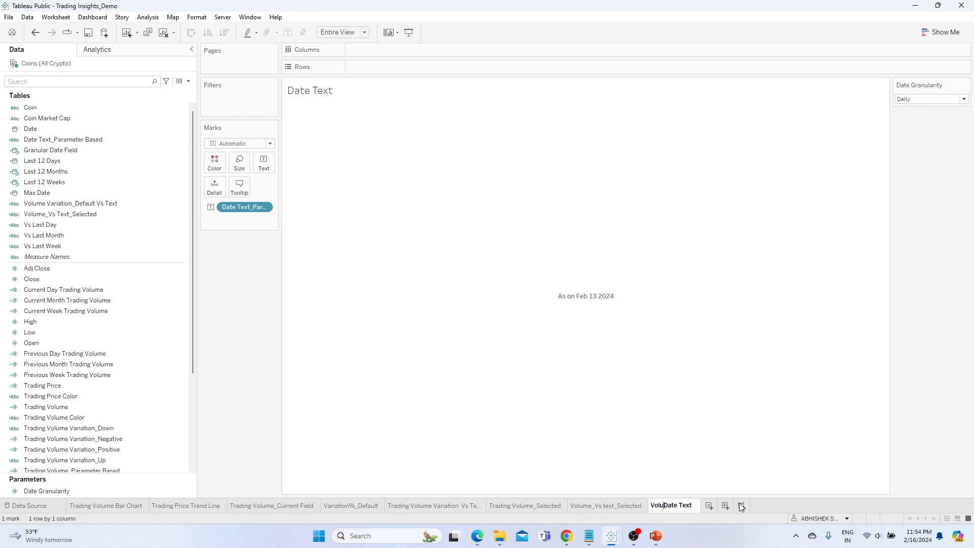
pyautogui.press('Return')
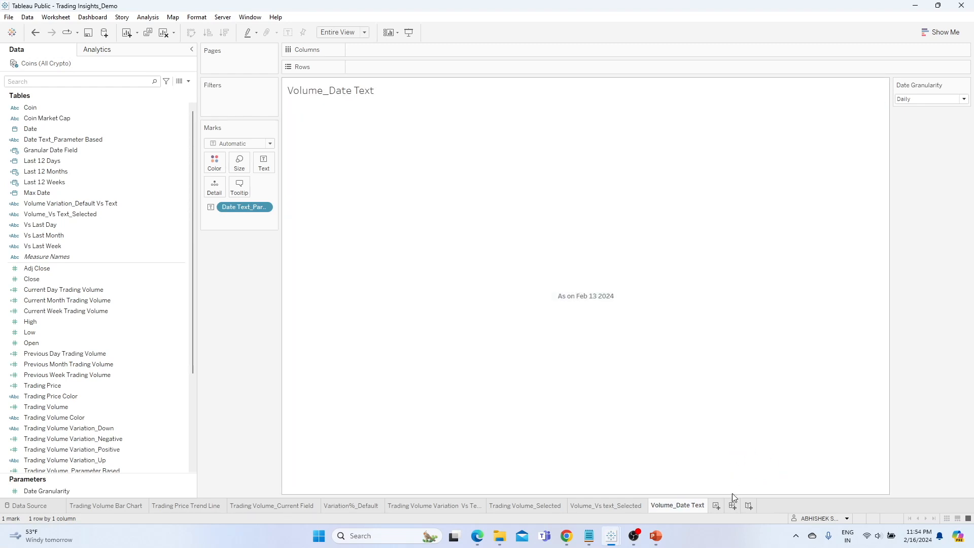
# - Create a new dashboard and add a tiled image object using the file Index Layout_Page 4
pyautogui.click(732, 505)
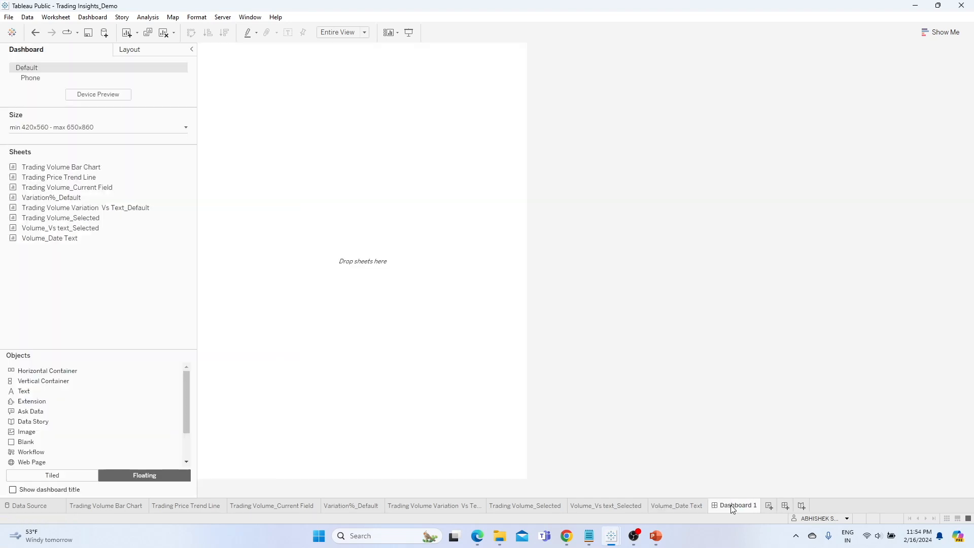
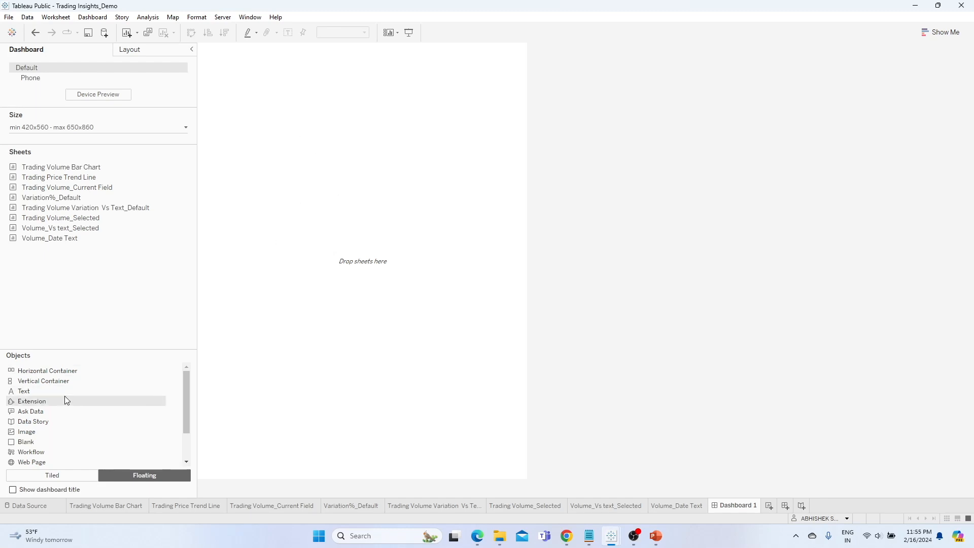
pyautogui.click(52, 475)
pyautogui.moveTo(48, 430); pyautogui.dragTo(374, 277)
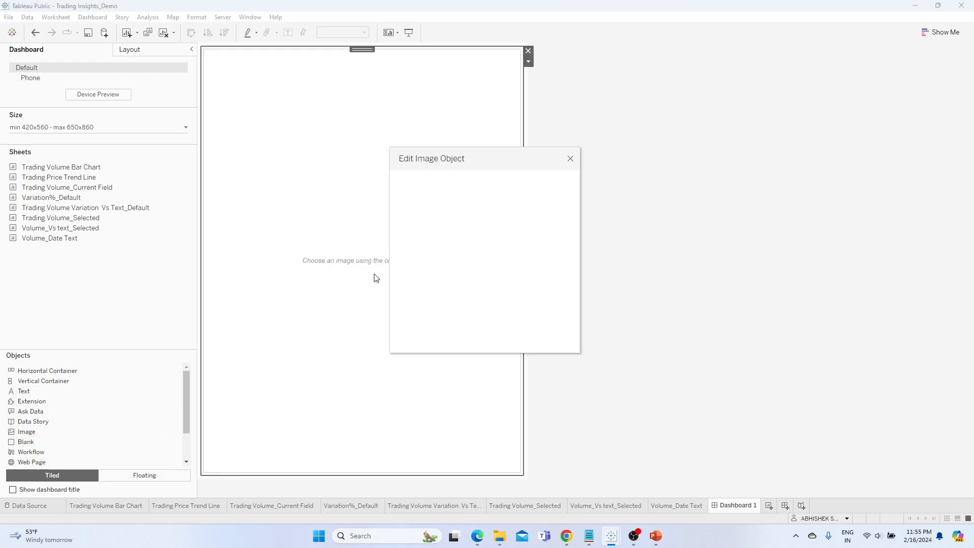
pyautogui.click(545, 201)
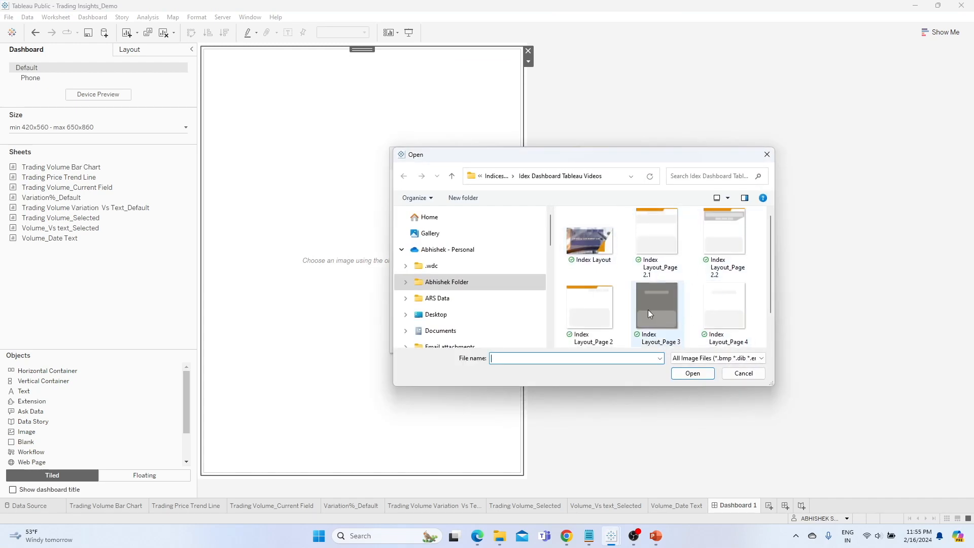
pyautogui.scroll(-1, 647, 311)
pyautogui.click(724, 277)
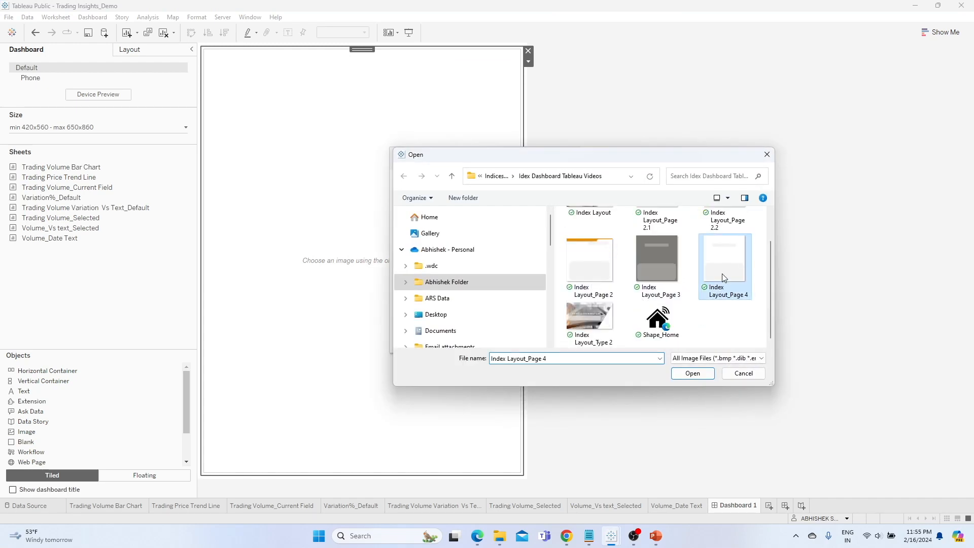
pyautogui.click(702, 373)
# - Set the layout image to be fitted and centered, and apply it to the dashboard
pyautogui.click(402, 236)
pyautogui.click(403, 246)
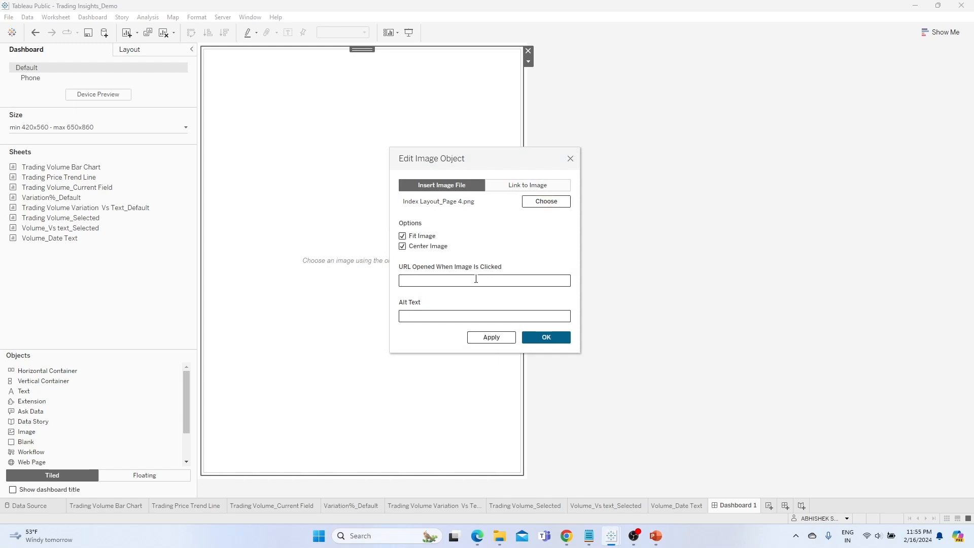
pyautogui.click(491, 337)
pyautogui.click(546, 337)
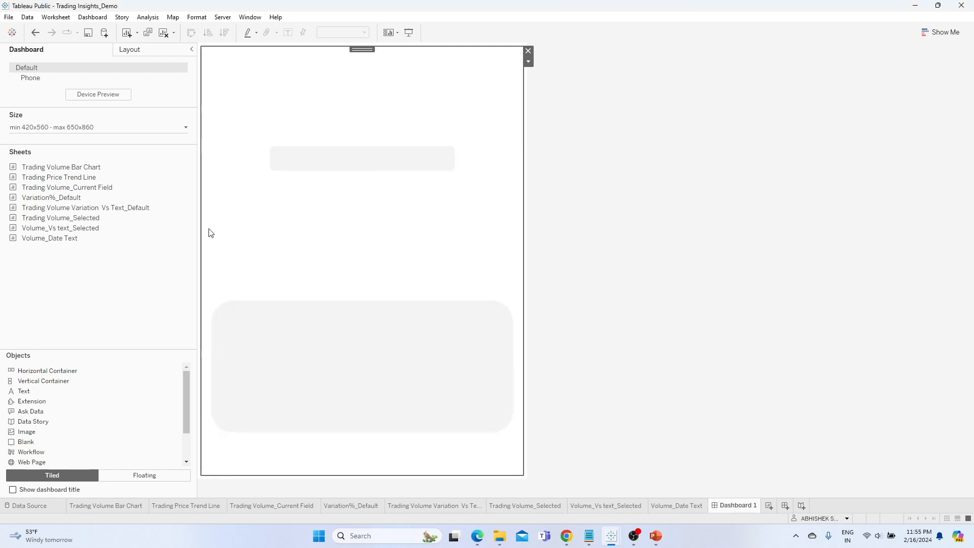
# - Add the Trading Volume Bar Chart sheet as a floating object over the large grey panel and hide its title
pyautogui.click(56, 167)
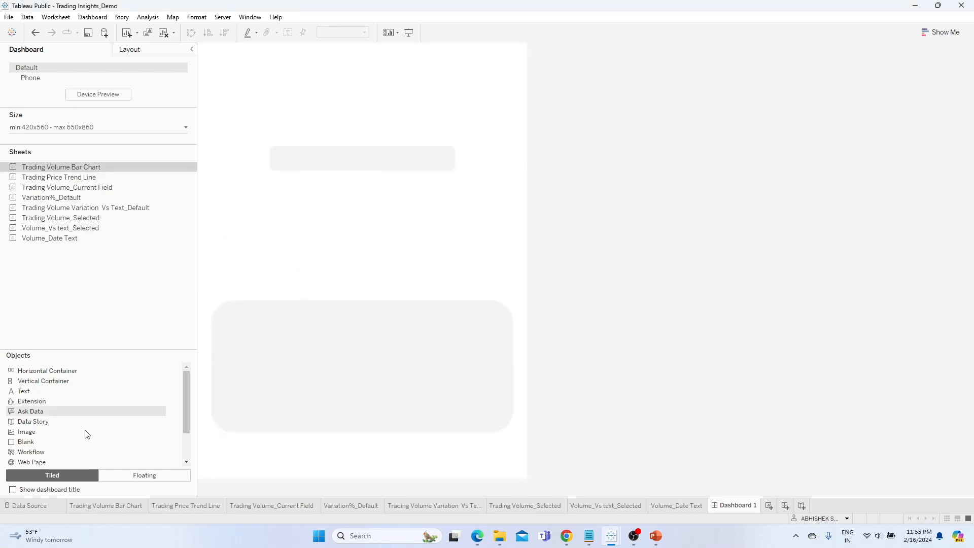
pyautogui.click(115, 474)
pyautogui.moveTo(44, 168); pyautogui.dragTo(242, 309)
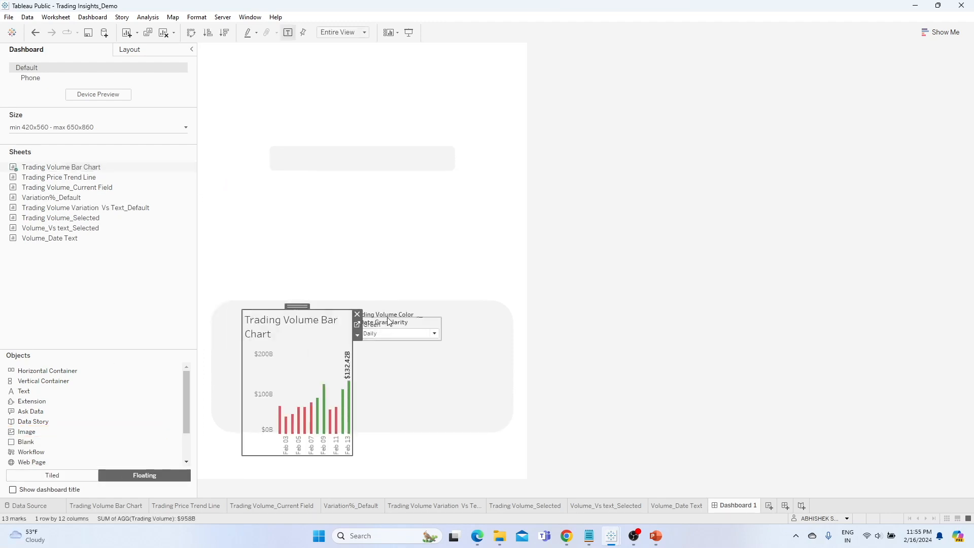
pyautogui.rightClick(311, 320)
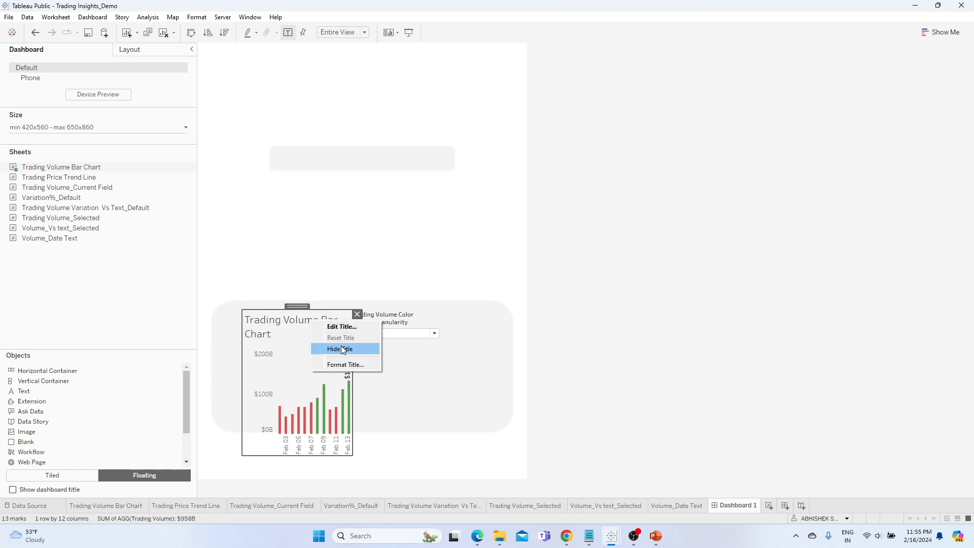
pyautogui.click(343, 350)
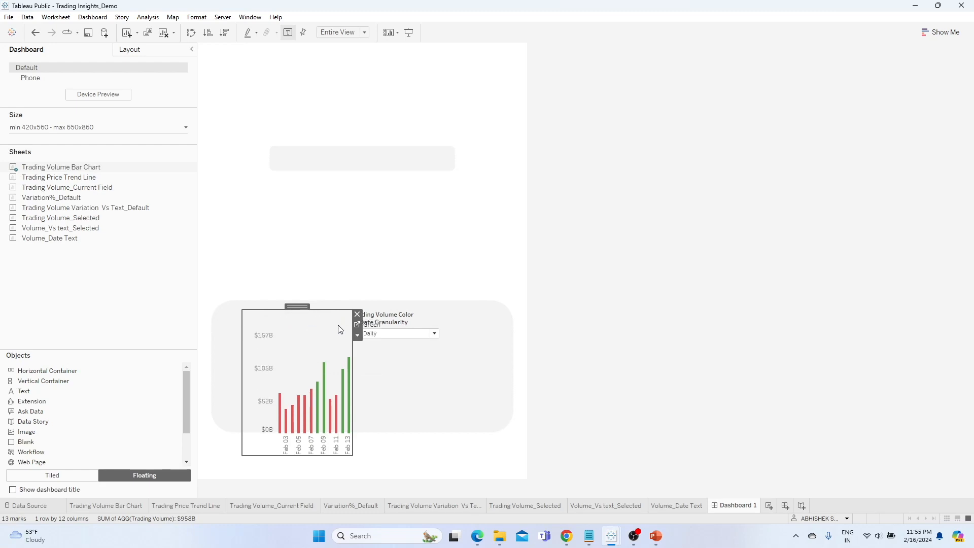
# - Remove the Trading Volume Color legend and move the Date Granularity control to the dashboard's upper-right corner
pyautogui.click(386, 314)
pyautogui.click(429, 314)
pyautogui.click(391, 325)
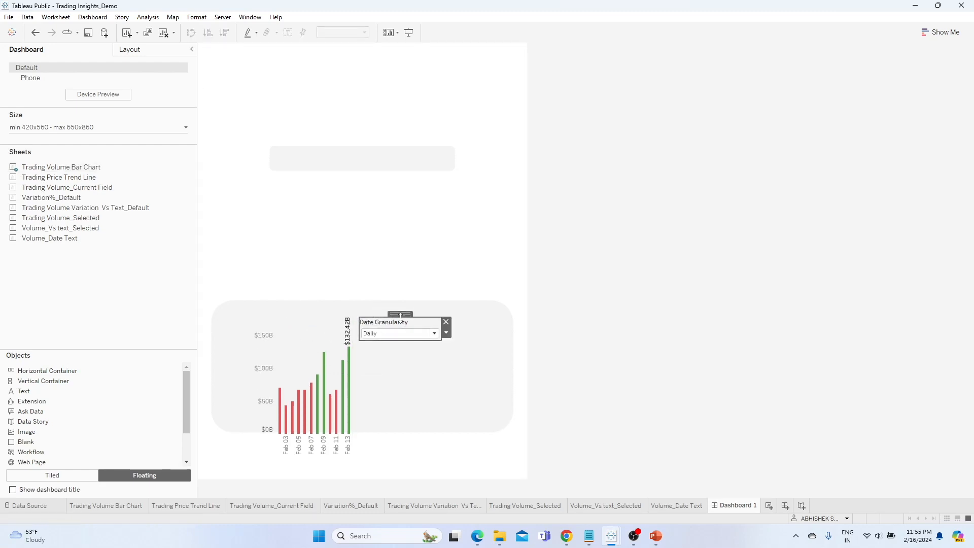
pyautogui.moveTo(402, 316); pyautogui.dragTo(484, 52)
# - Resize the bar chart to span the large grey panel's width and occupy only its lower part
pyautogui.click(296, 306)
pyautogui.click(301, 319)
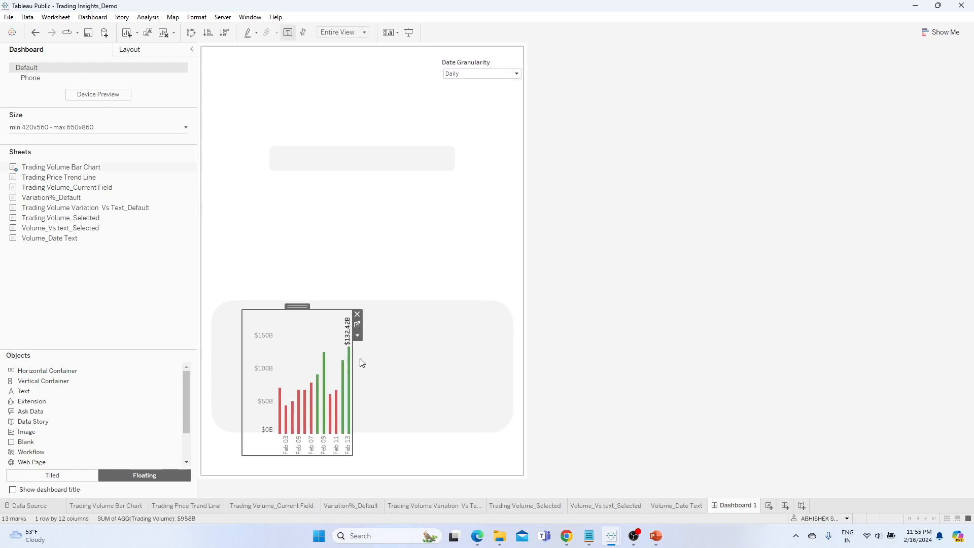
pyautogui.moveTo(353, 361); pyautogui.dragTo(513, 360)
pyautogui.moveTo(243, 371); pyautogui.dragTo(212, 373)
pyautogui.moveTo(380, 459); pyautogui.dragTo(378, 429)
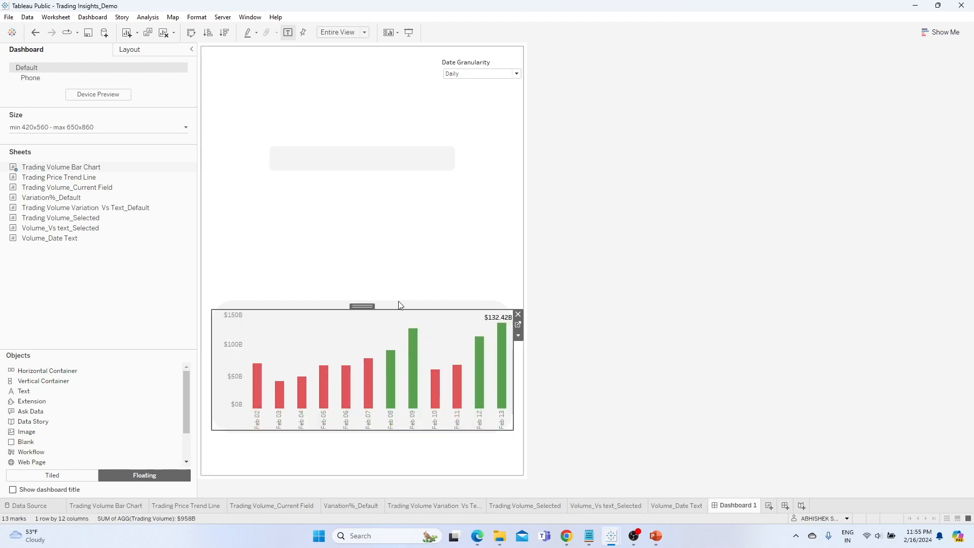
pyautogui.moveTo(362, 309); pyautogui.dragTo(363, 352)
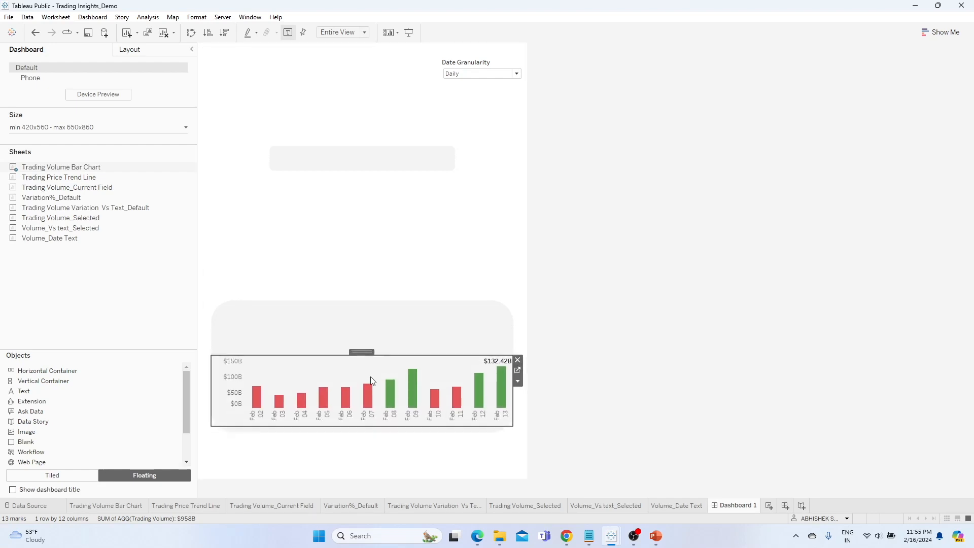
# - Narrow the bar chart's value-axis area, enlarge its date-label area, raise its top edge and nudge the chart slightly left
pyautogui.moveTo(245, 398); pyautogui.dragTo(238, 398)
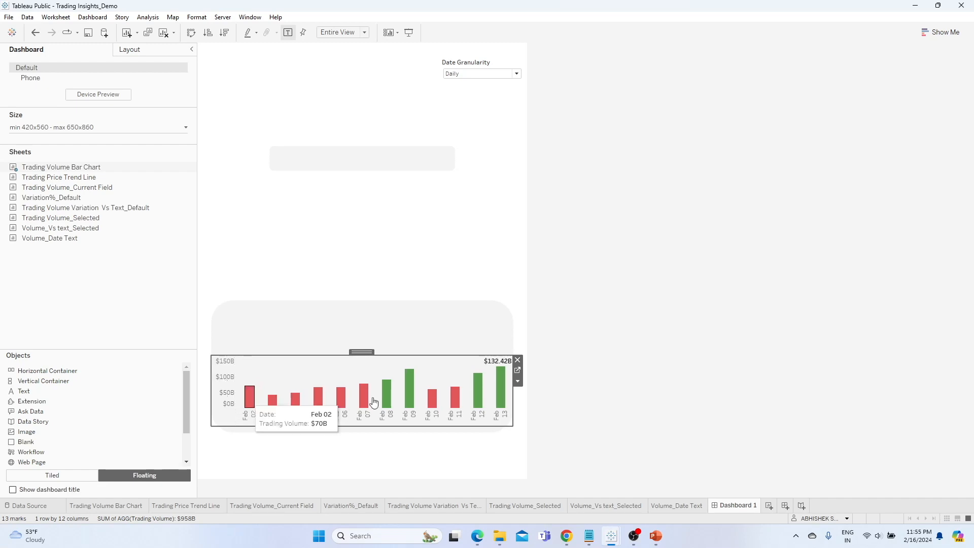
pyautogui.moveTo(514, 401); pyautogui.dragTo(515, 401)
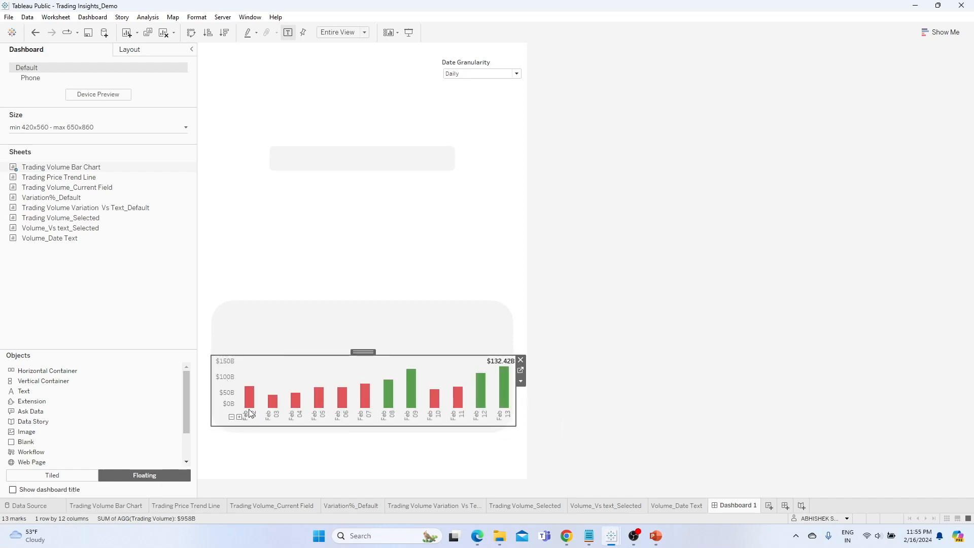
pyautogui.moveTo(251, 405); pyautogui.dragTo(251, 405)
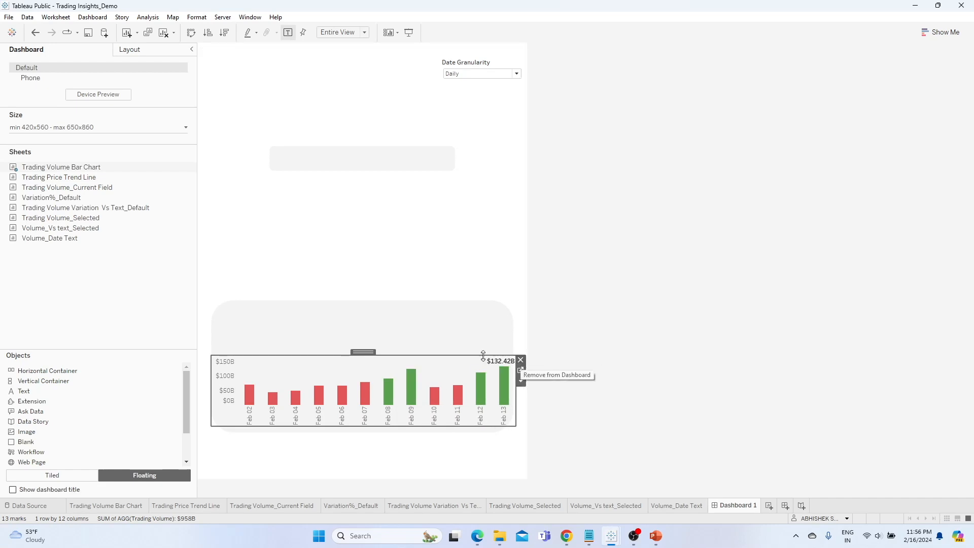
pyautogui.moveTo(414, 356); pyautogui.dragTo(414, 349)
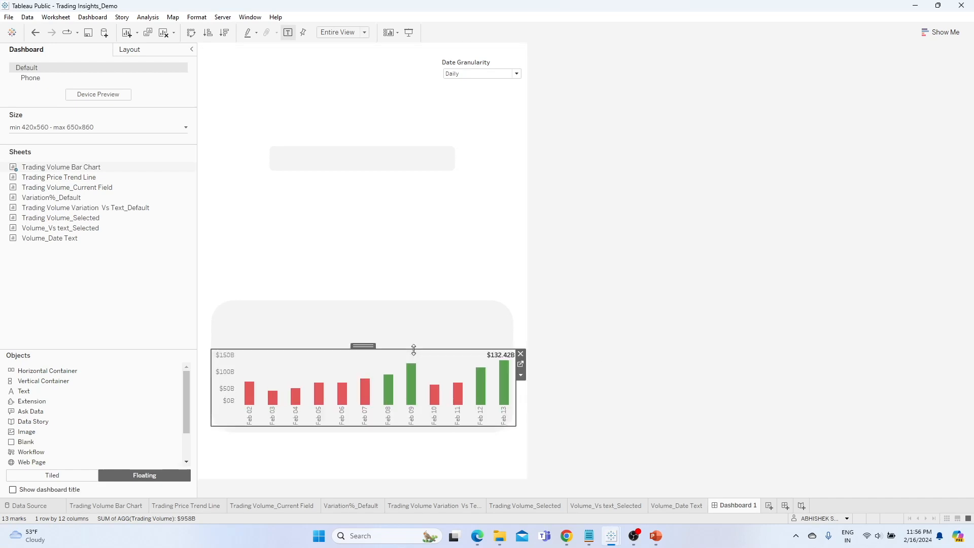
pyautogui.click(441, 265)
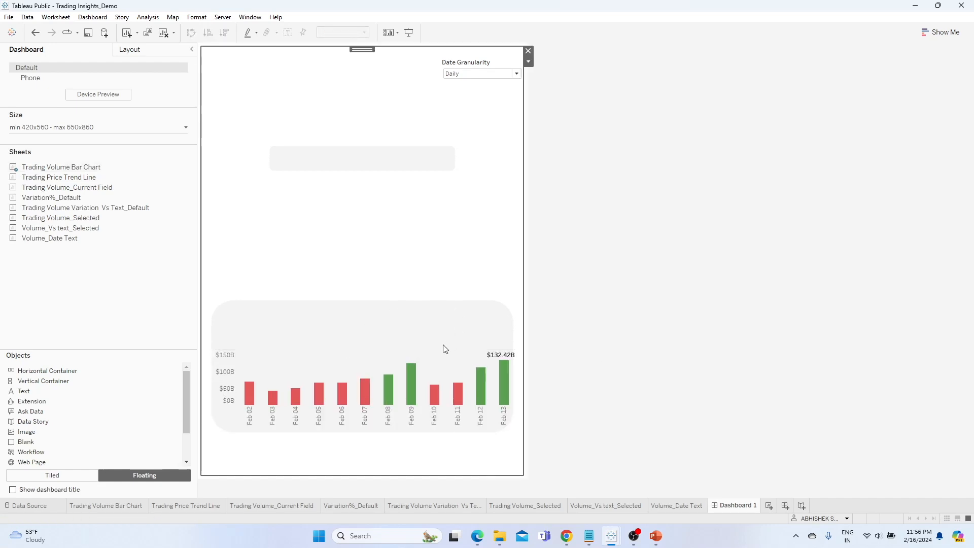
pyautogui.click(390, 352)
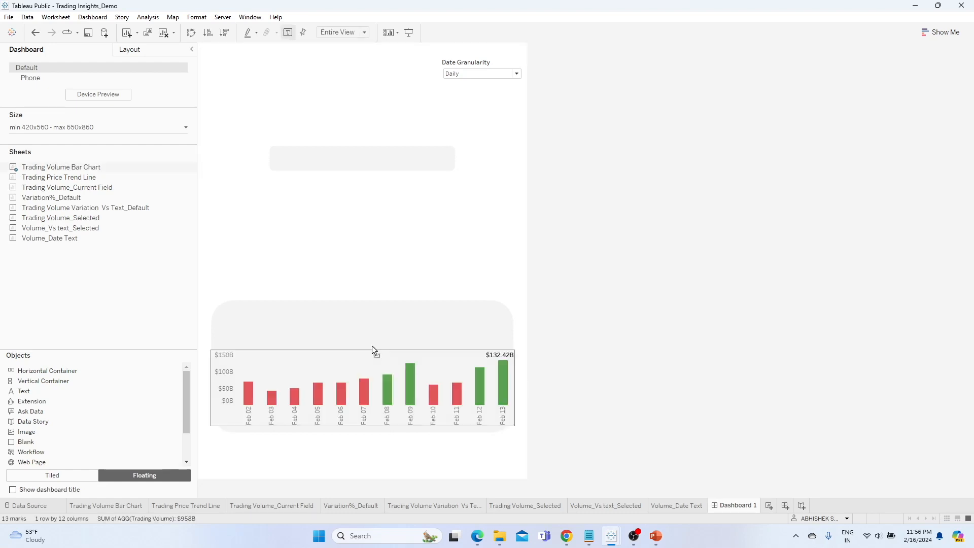
pyautogui.click(380, 283)
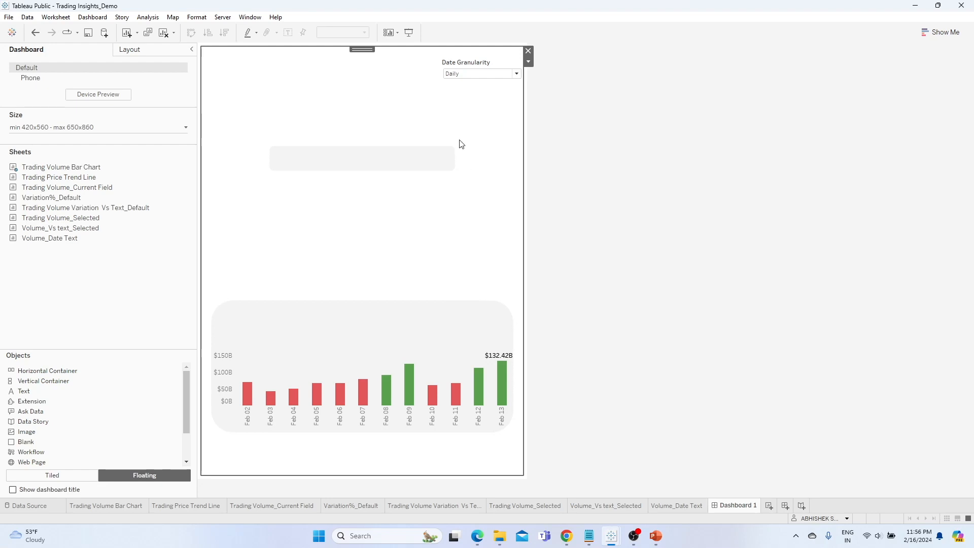
# - Switch Date Granularity through Weekly to Monthly and widen the bar chart's value-axis area to fit its labels
pyautogui.click(467, 74)
pyautogui.click(478, 92)
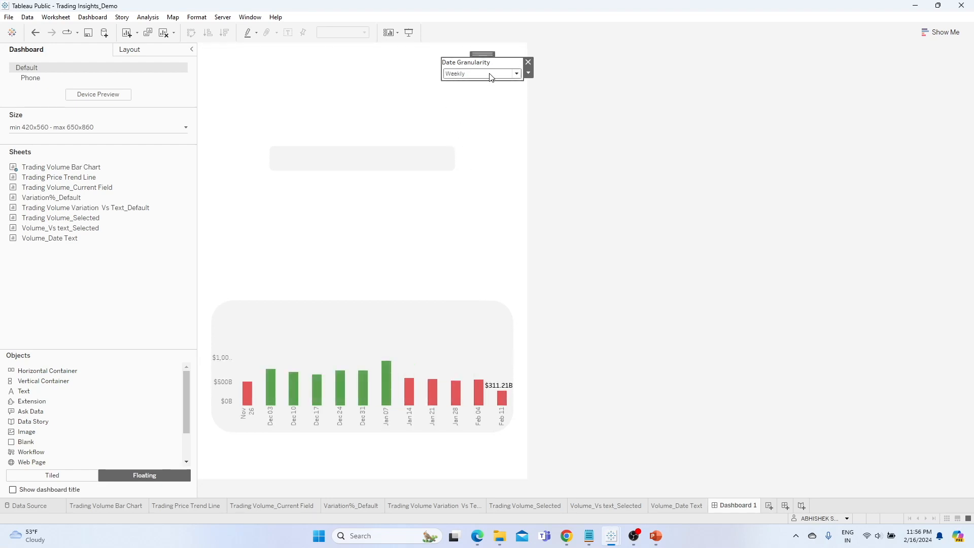
pyautogui.click(490, 75)
pyautogui.click(480, 100)
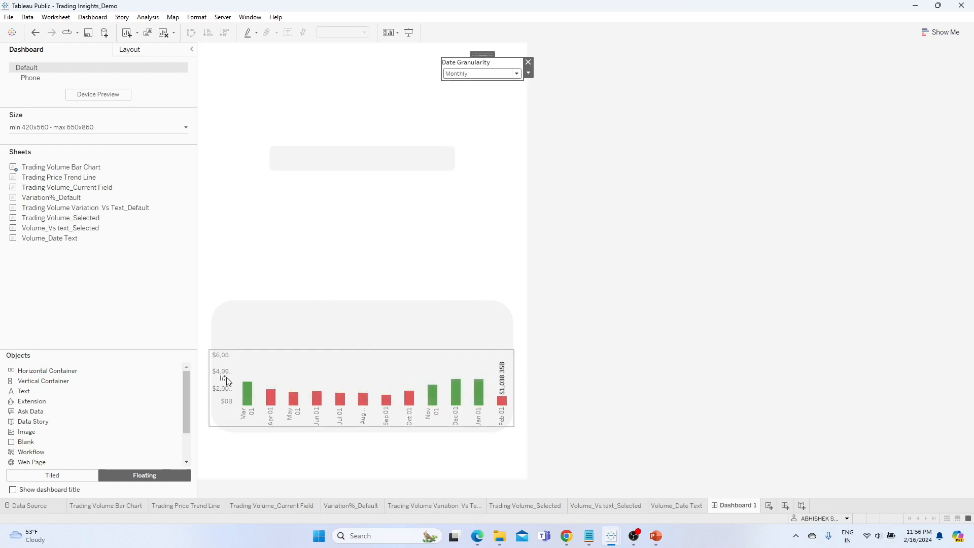
pyautogui.click(238, 377)
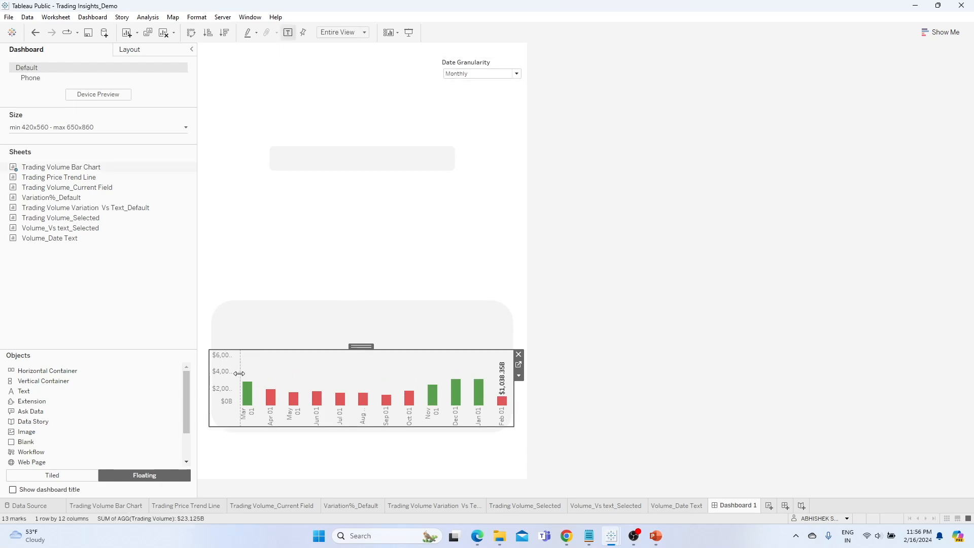
# - Compare the bar chart at Daily and Monthly granularity and enlarge its date-label area to fit the month labels
pyautogui.click(482, 75)
pyautogui.click(475, 86)
pyautogui.click(475, 74)
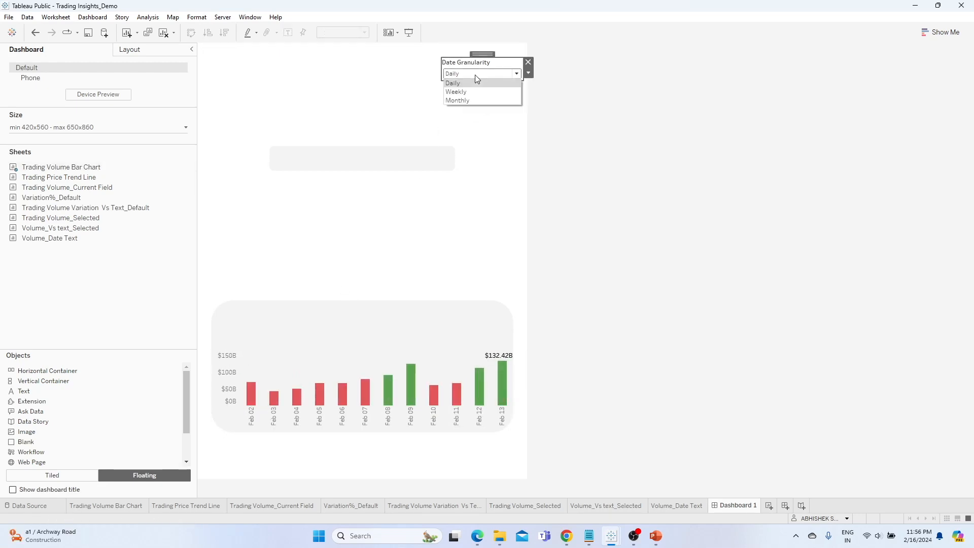
pyautogui.click(466, 101)
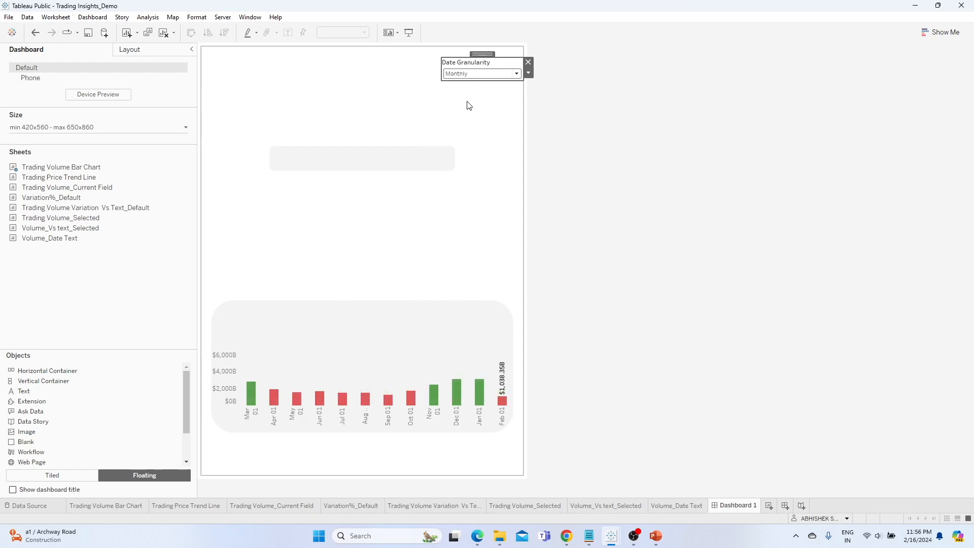
pyautogui.click(365, 403)
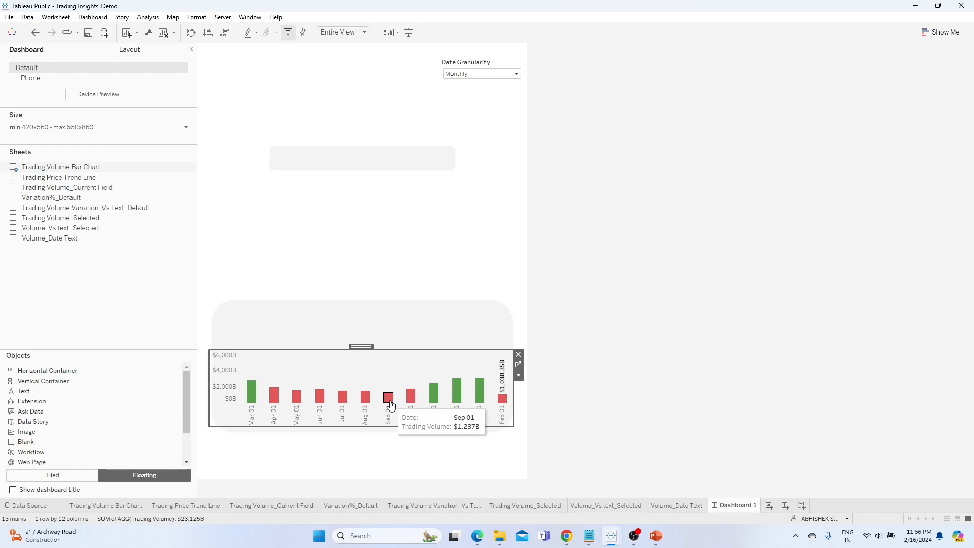
# - Set Date Granularity to Weekly and nudge its control slightly upward
pyautogui.click(472, 76)
pyautogui.click(471, 79)
pyautogui.click(473, 75)
pyautogui.click(469, 89)
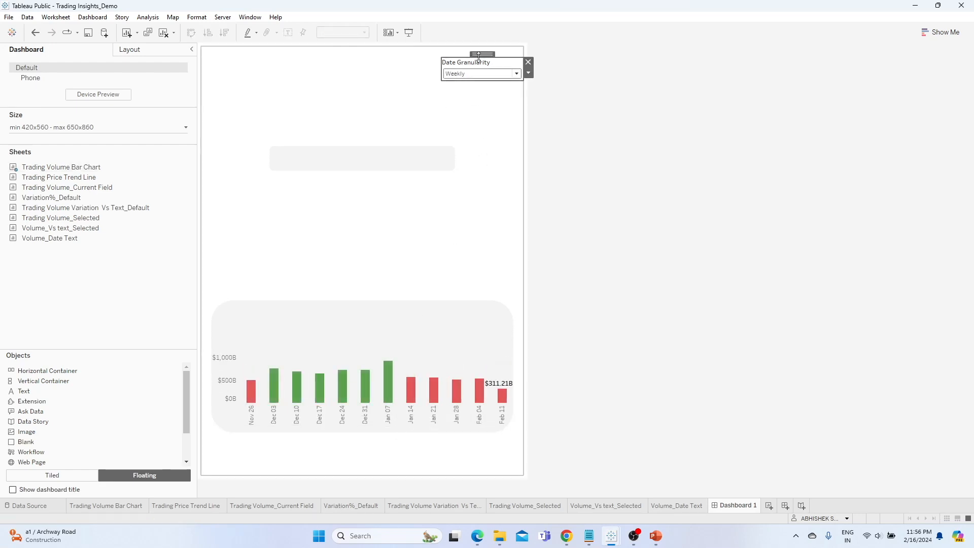
pyautogui.moveTo(480, 55); pyautogui.dragTo(478, 51)
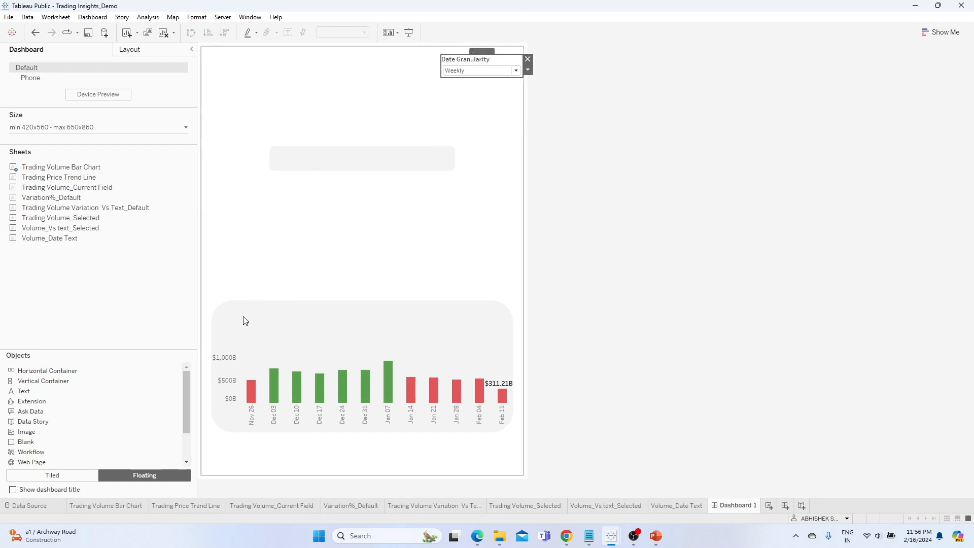
pyautogui.click(174, 273)
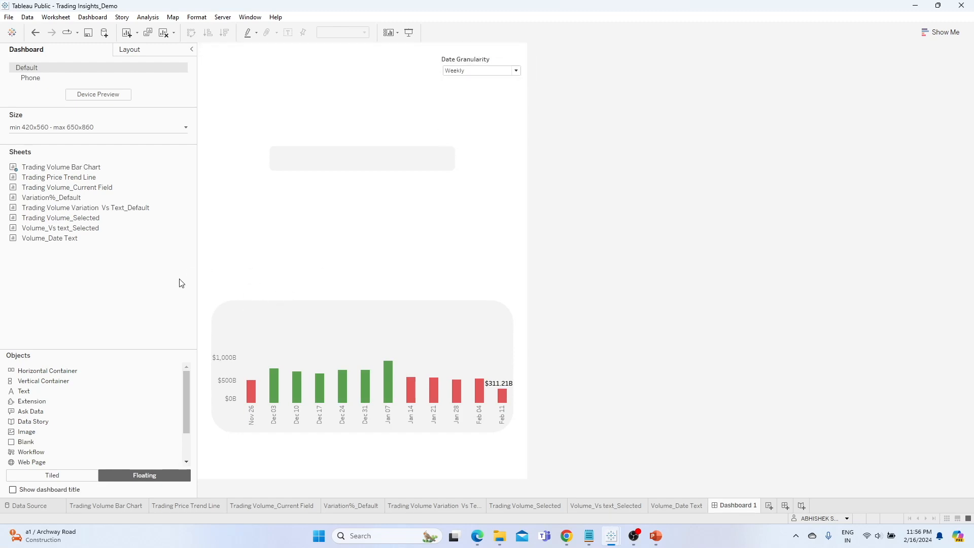
# - Add a floating horizontal container below the small grey bar and place the Variation%_Default sheet inside it
pyautogui.moveTo(111, 220)
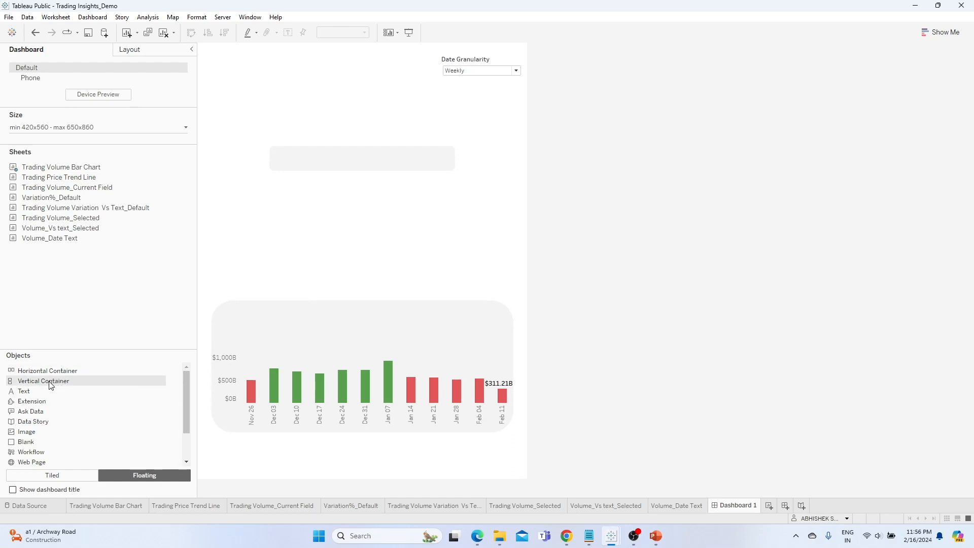
pyautogui.moveTo(51, 386)
pyautogui.mouseDown()
pyautogui.moveTo(205, 312)
pyautogui.moveTo(104, 327)
pyautogui.mouseUp()
pyautogui.moveTo(60, 372); pyautogui.dragTo(265, 192)
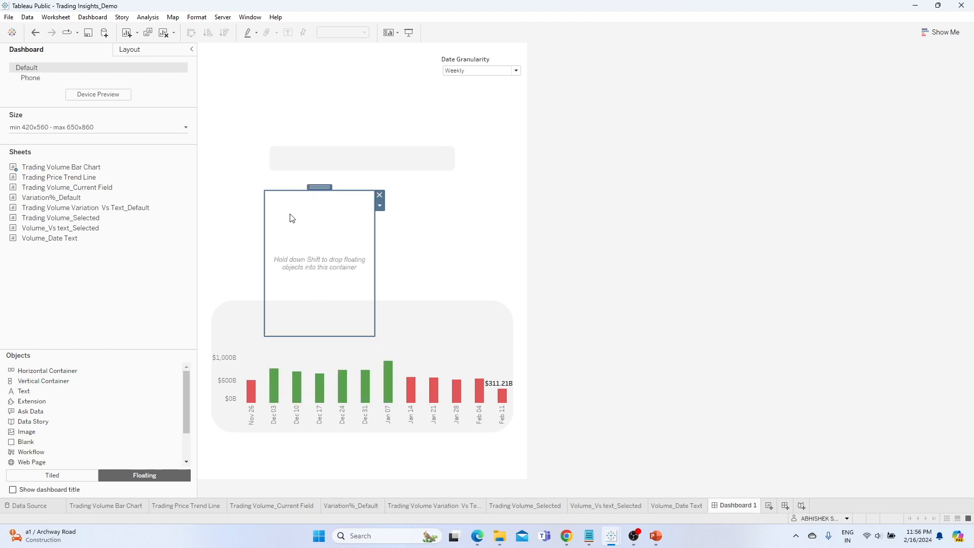
pyautogui.moveTo(60, 201)
pyautogui.mouseDown()
pyautogui.moveTo(266, 227)
pyautogui.moveTo(296, 218)
pyautogui.moveTo(96, 193)
pyautogui.moveTo(284, 214)
pyautogui.mouseUp()
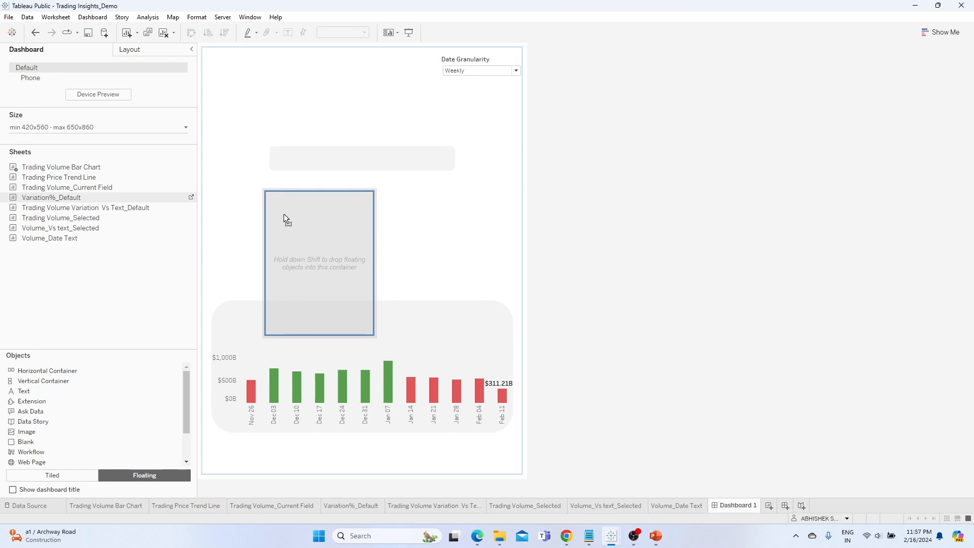
pyautogui.moveTo(284, 214); pyautogui.dragTo(284, 214)
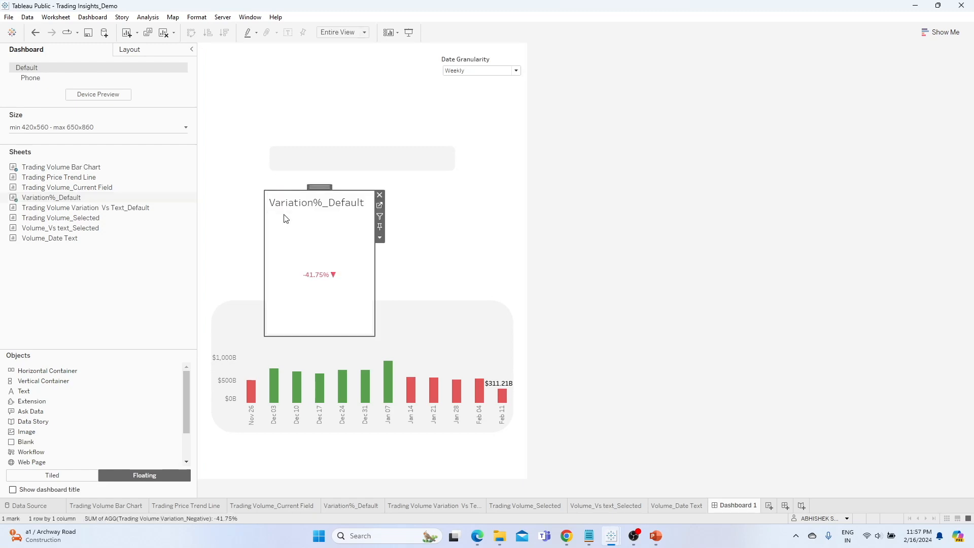
# - Hide the Variation%_Default sheet's title and add the Trading Volume Variation Vs Text_Default sheet beneath it in the container
pyautogui.rightClick(333, 205)
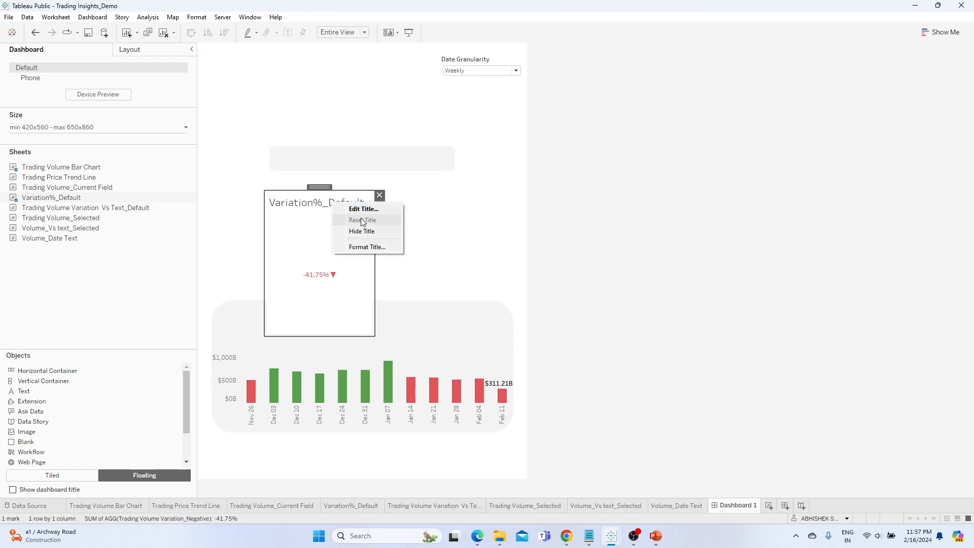
pyautogui.click(362, 231)
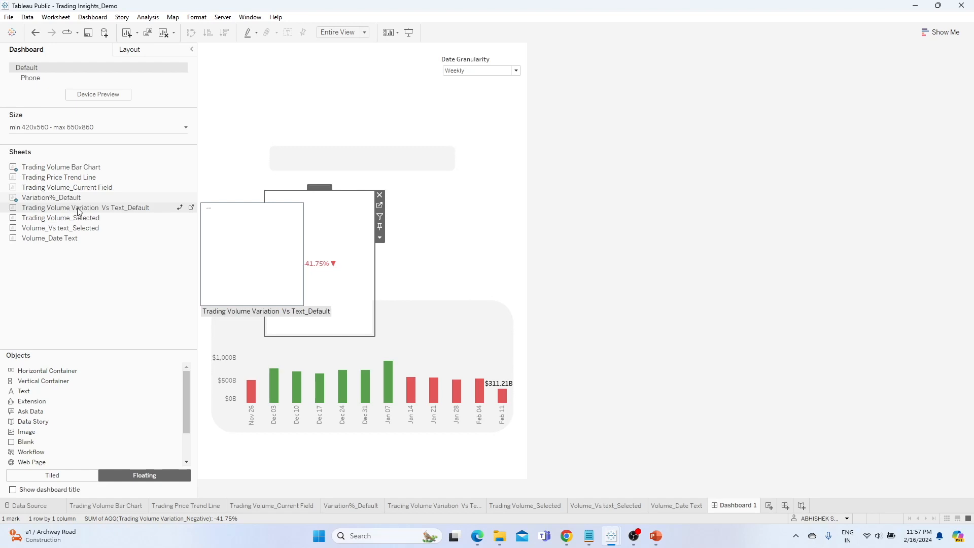
pyautogui.moveTo(60, 209); pyautogui.dragTo(314, 307)
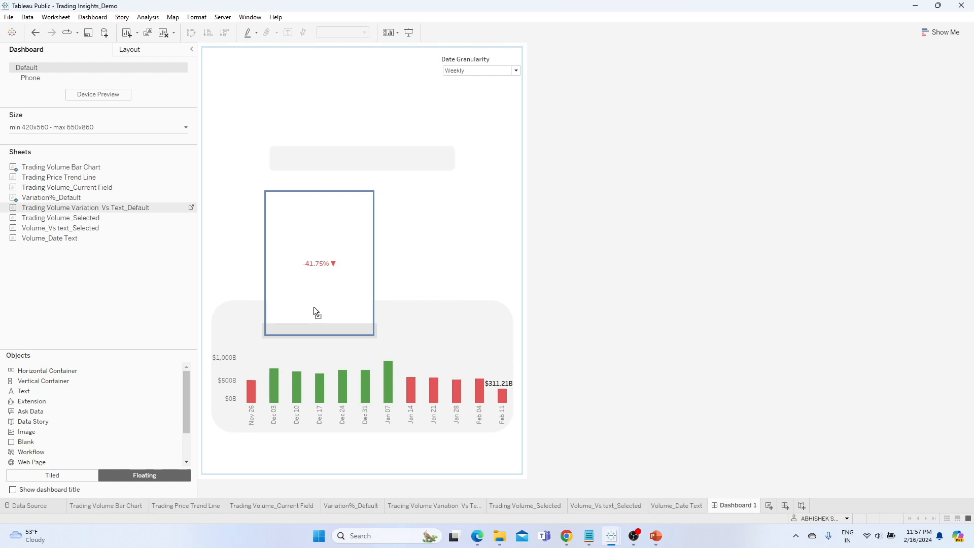
pyautogui.moveTo(314, 306); pyautogui.dragTo(313, 307)
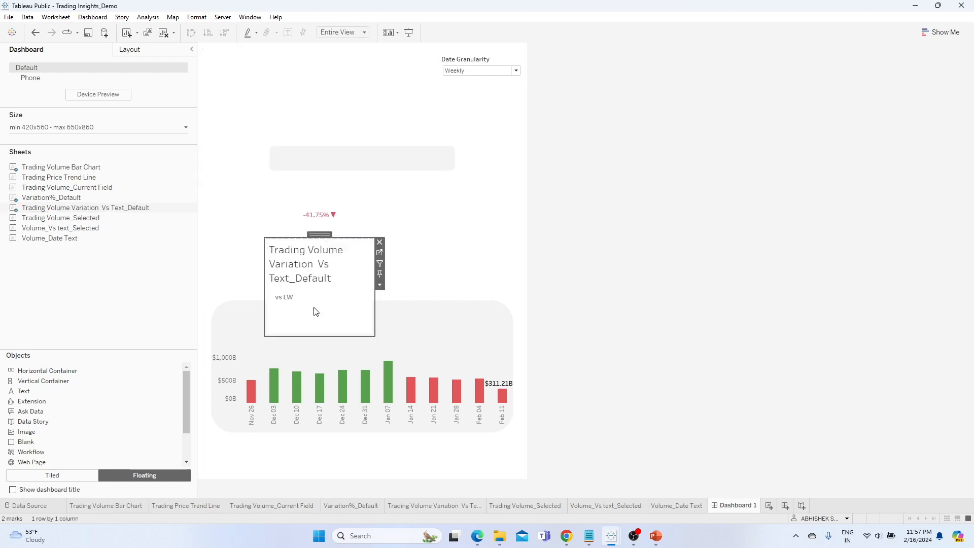
# - Hide the Trading Volume Variation Vs Text_Default title and shrink that sheet to a thin strip below the percentage
pyautogui.rightClick(311, 267)
pyautogui.click(335, 289)
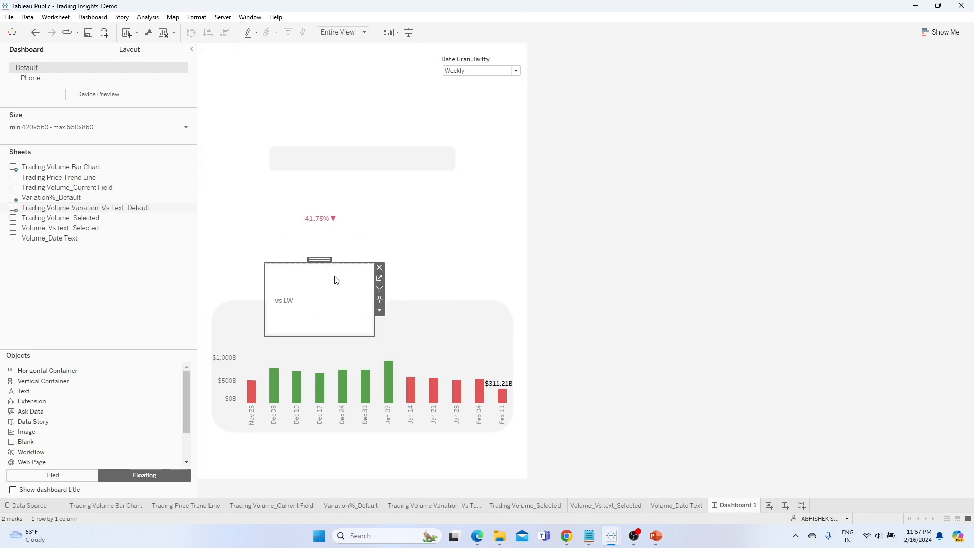
pyautogui.moveTo(338, 264); pyautogui.dragTo(339, 311)
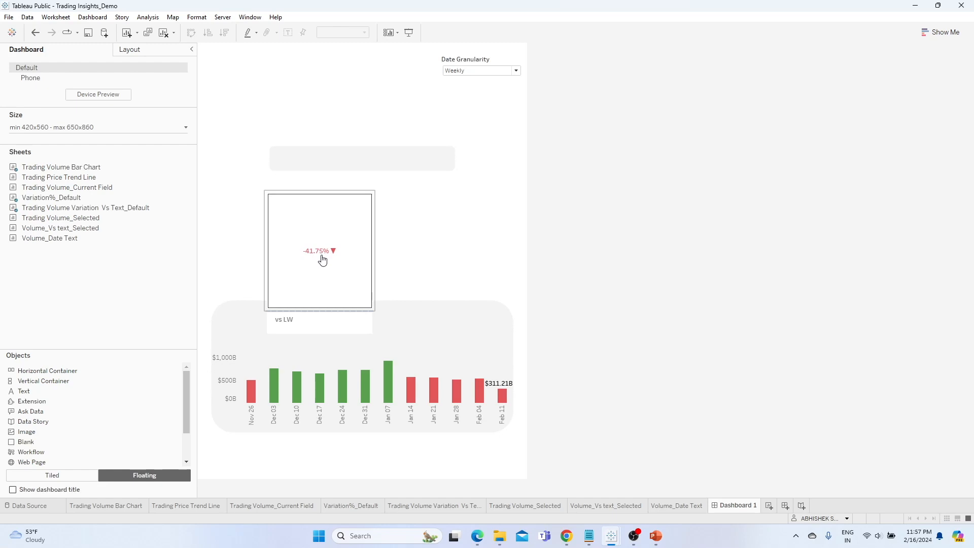
# - Set the horizontal pane alignment of the Variation%_Default sheet to Left
pyautogui.click(307, 228)
pyautogui.rightClick(306, 227)
pyautogui.click(336, 257)
pyautogui.click(27, 67)
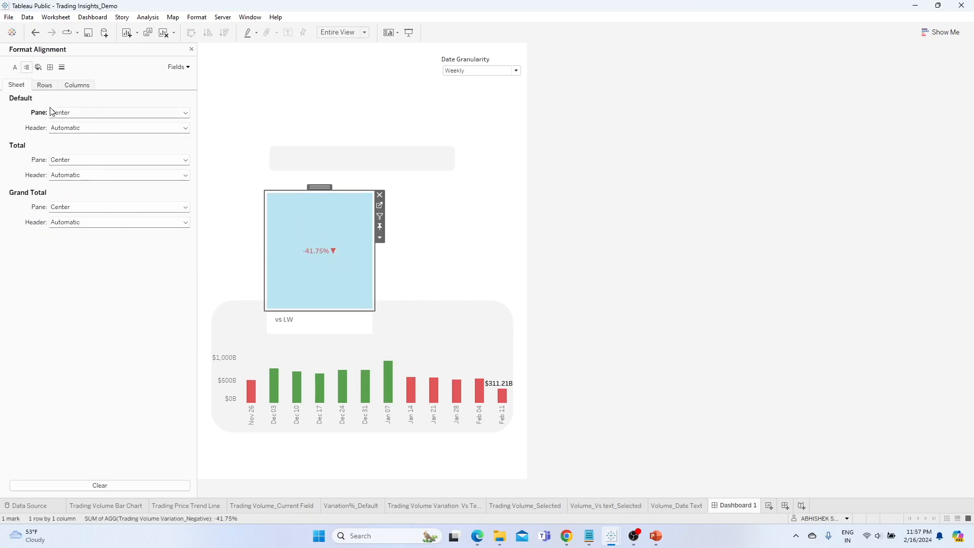
pyautogui.click(55, 112)
pyautogui.click(63, 153)
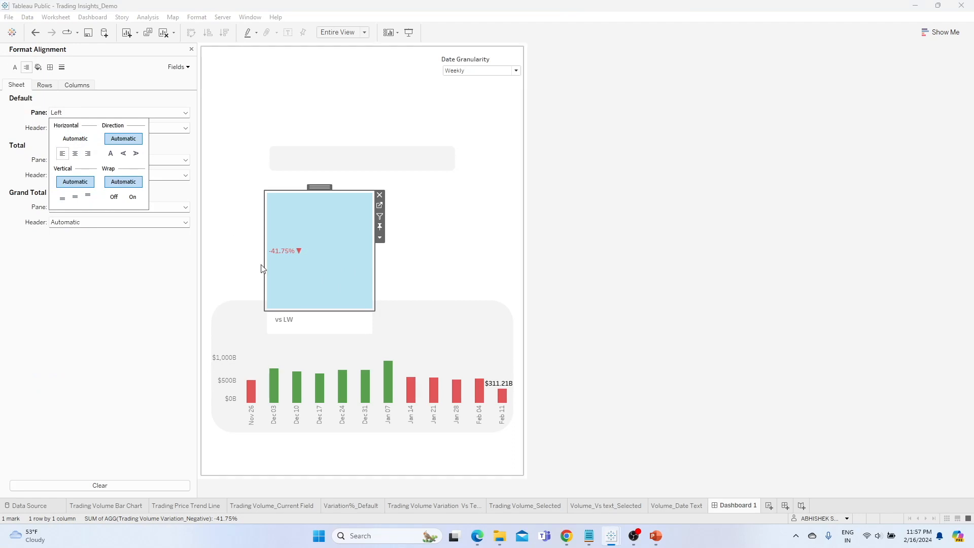
pyautogui.click(164, 268)
# - Shrink the vertical container around the percentage and comparison text and move it onto the upper part of the grey chart panel
pyautogui.click(332, 254)
pyautogui.click(379, 239)
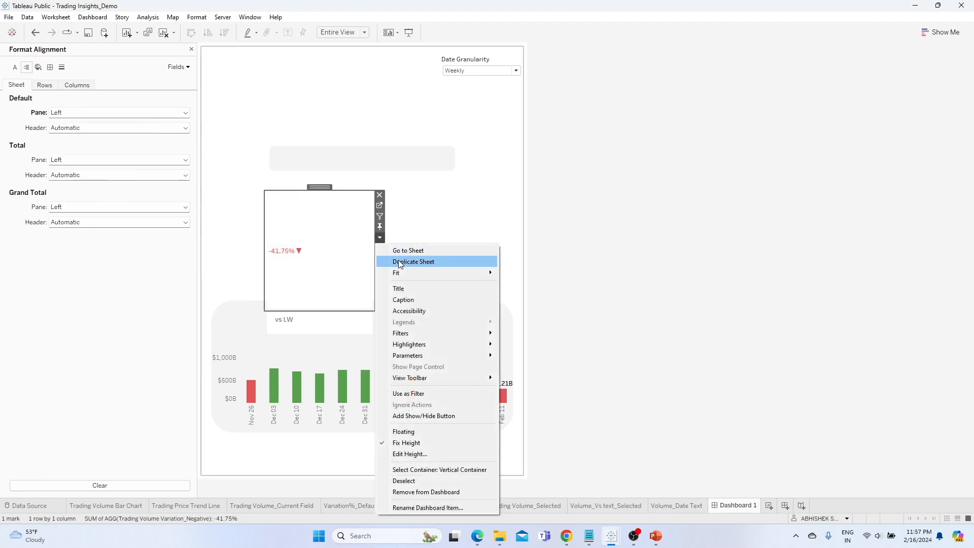
pyautogui.click(441, 470)
pyautogui.moveTo(375, 242); pyautogui.dragTo(325, 242)
pyautogui.moveTo(312, 190); pyautogui.dragTo(316, 304)
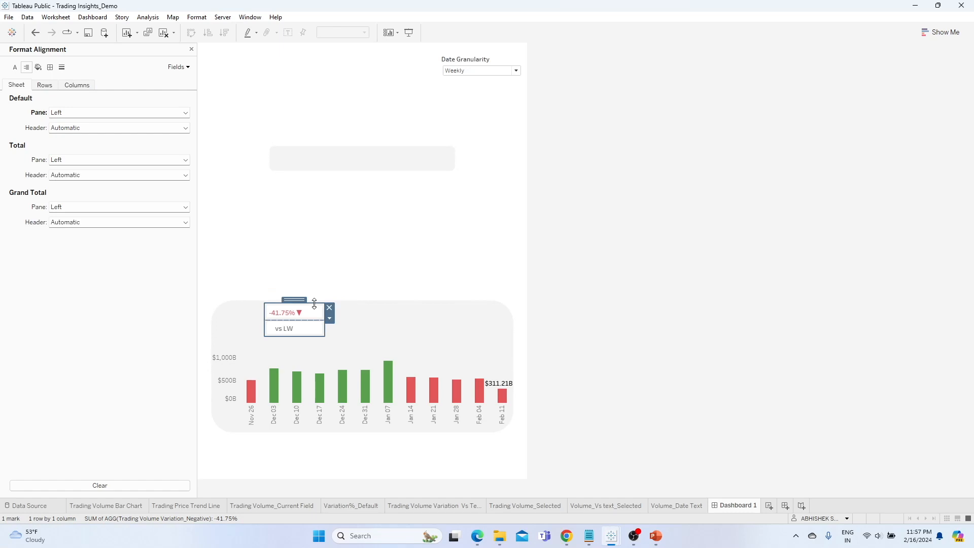
pyautogui.moveTo(318, 312); pyautogui.dragTo(330, 304)
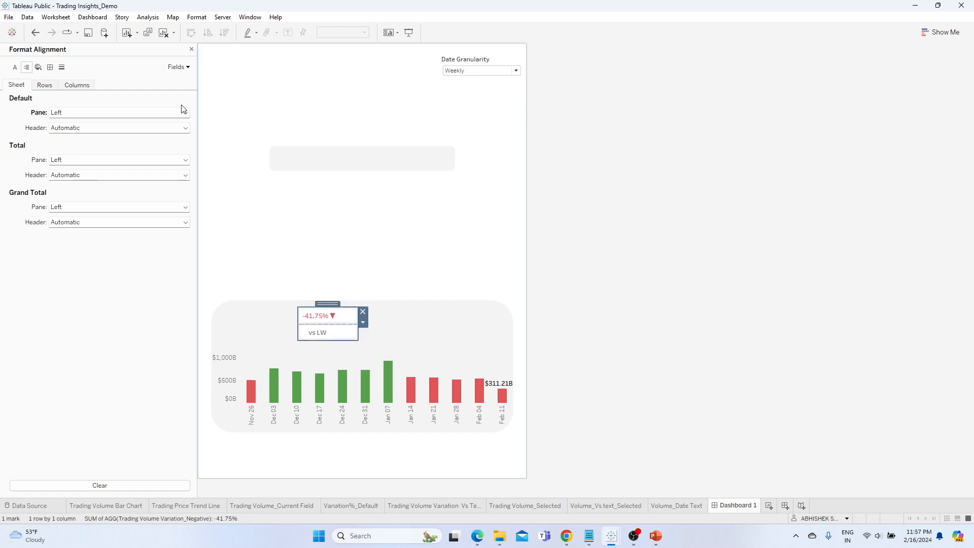
pyautogui.click(191, 50)
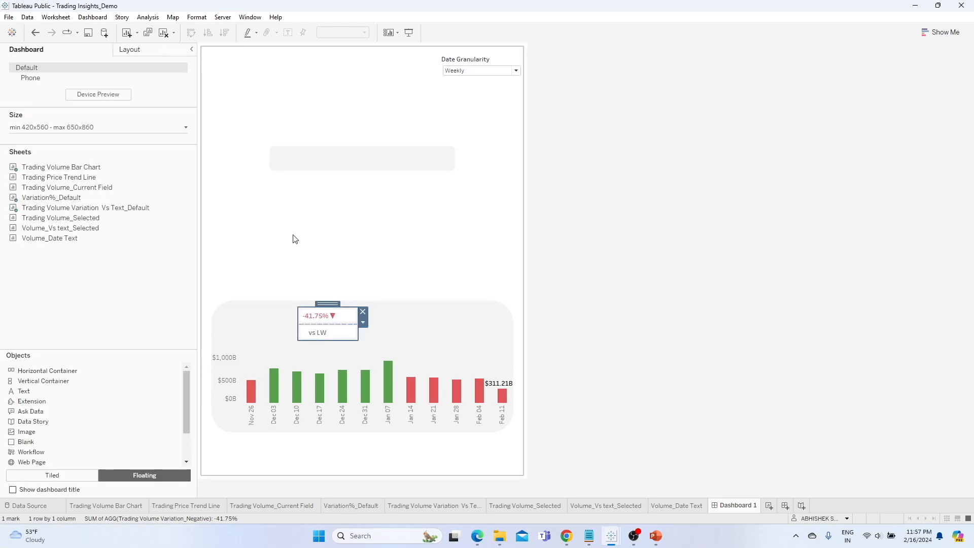
# - Add the Trading Volume_Current Field sheet as a floating object below the small grey bar and hide its title
pyautogui.moveTo(94, 170)
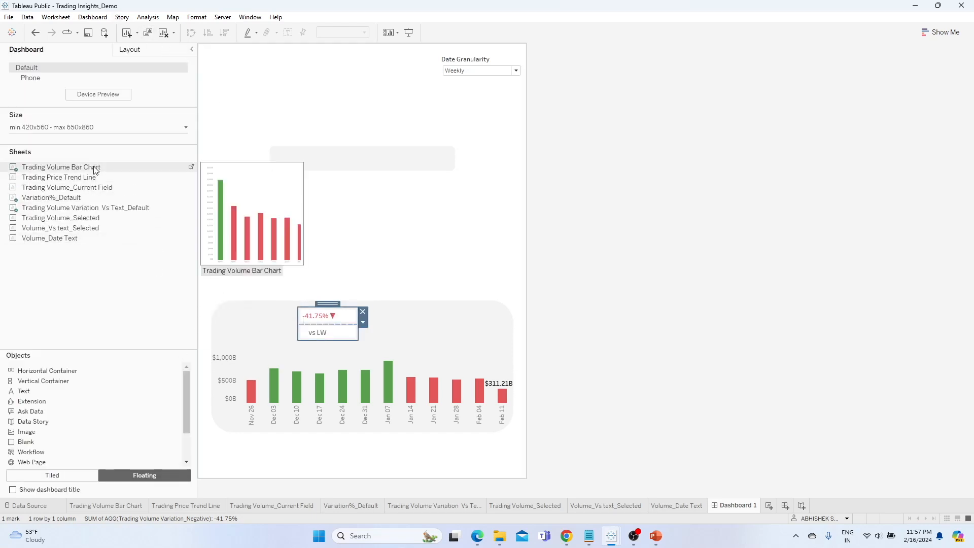
pyautogui.moveTo(59, 202)
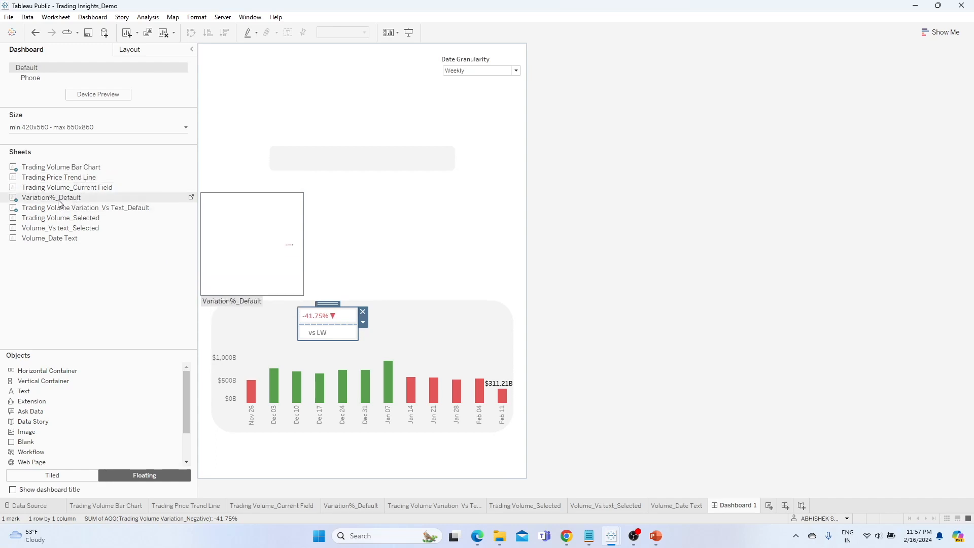
pyautogui.moveTo(65, 223)
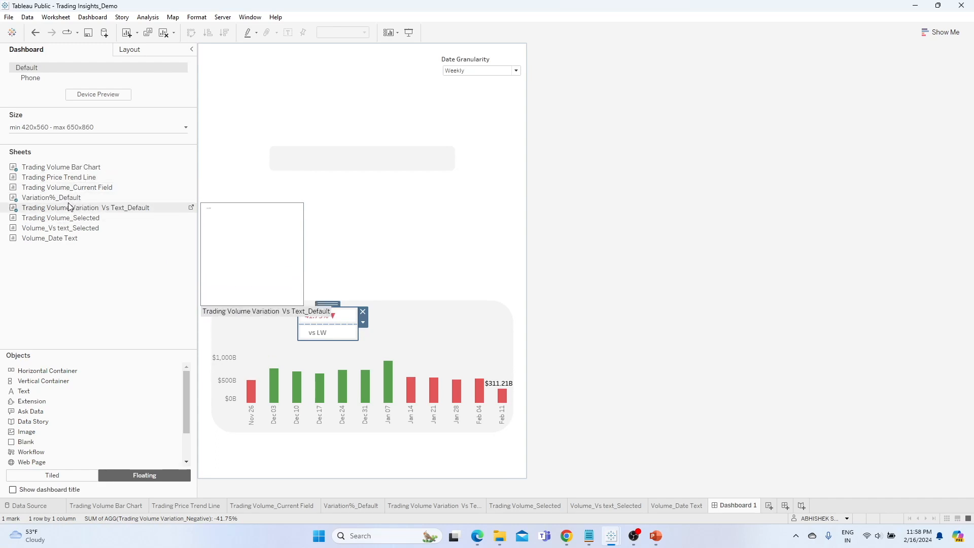
pyautogui.moveTo(54, 181)
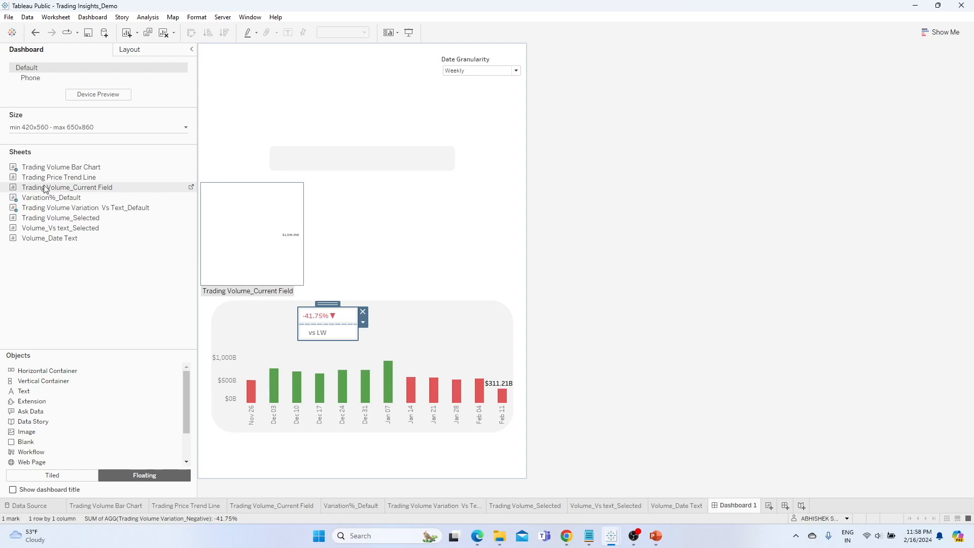
pyautogui.moveTo(45, 188); pyautogui.dragTo(401, 181)
pyautogui.rightClick(450, 194)
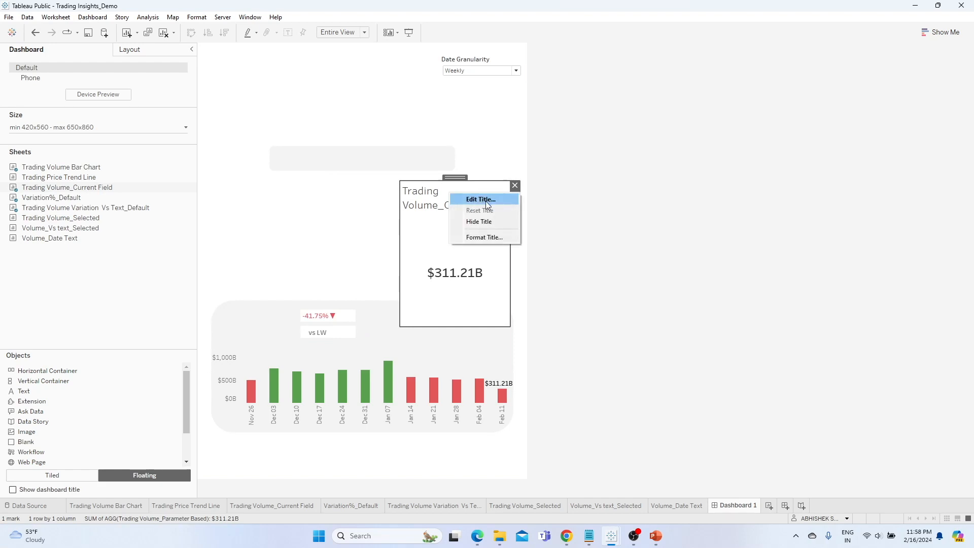
pyautogui.click(485, 221)
# - Cycle through the Date Granularity options to check the sheets, leaving it set to Monthly
pyautogui.click(488, 72)
pyautogui.click(486, 80)
pyautogui.click(479, 70)
pyautogui.click(471, 89)
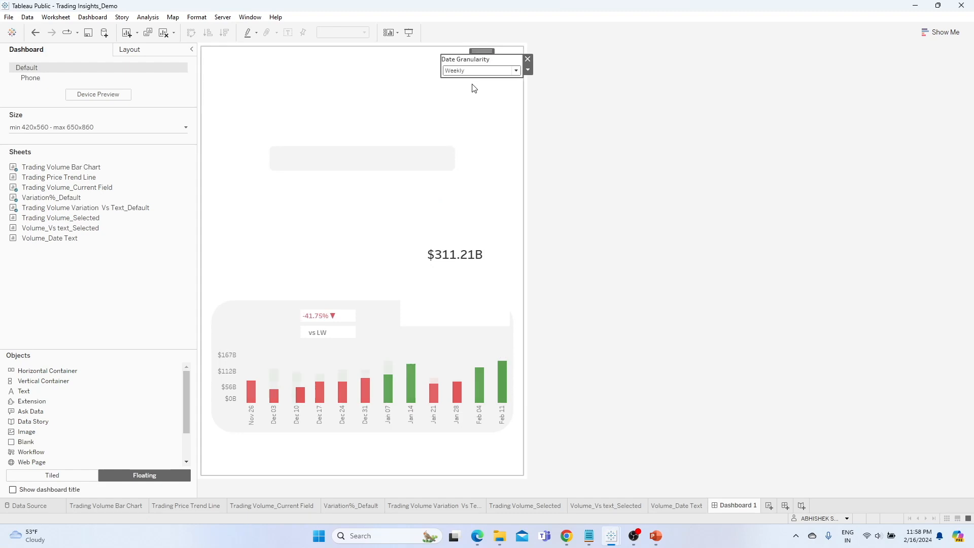
pyautogui.click(479, 73)
pyautogui.click(472, 96)
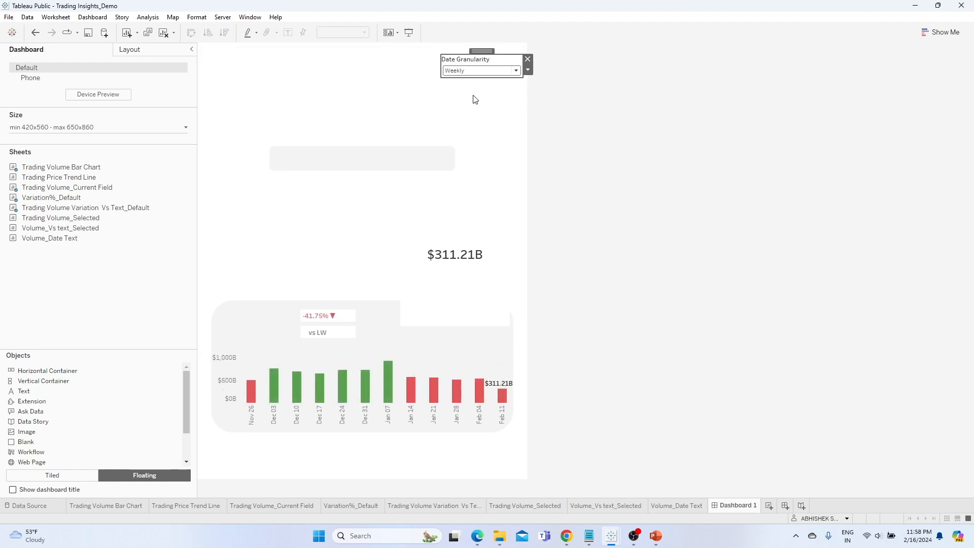
pyautogui.click(458, 70)
pyautogui.click(458, 70)
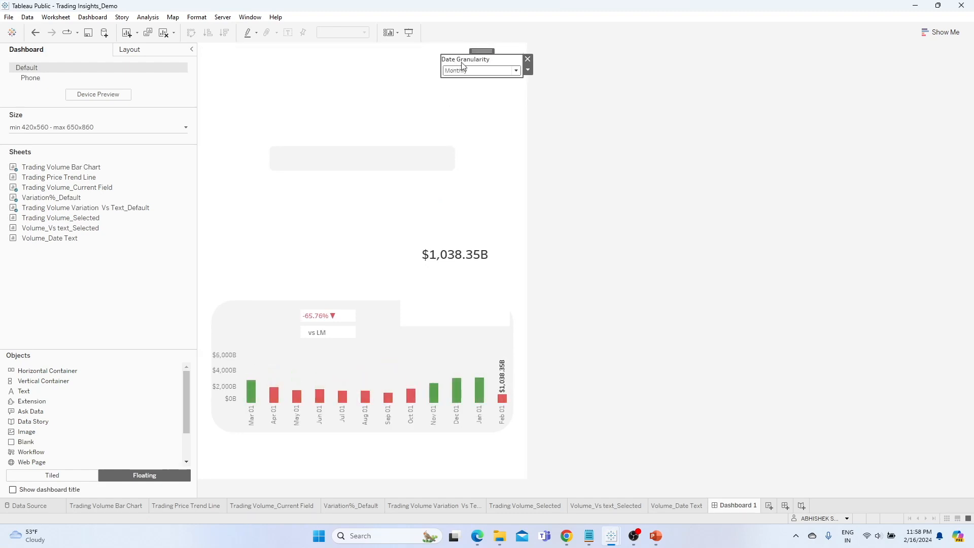
# - Reduce the height of the Trading Volume_Current Field sheet and move it just above the grey chart panel
pyautogui.click(459, 227)
pyautogui.click(478, 207)
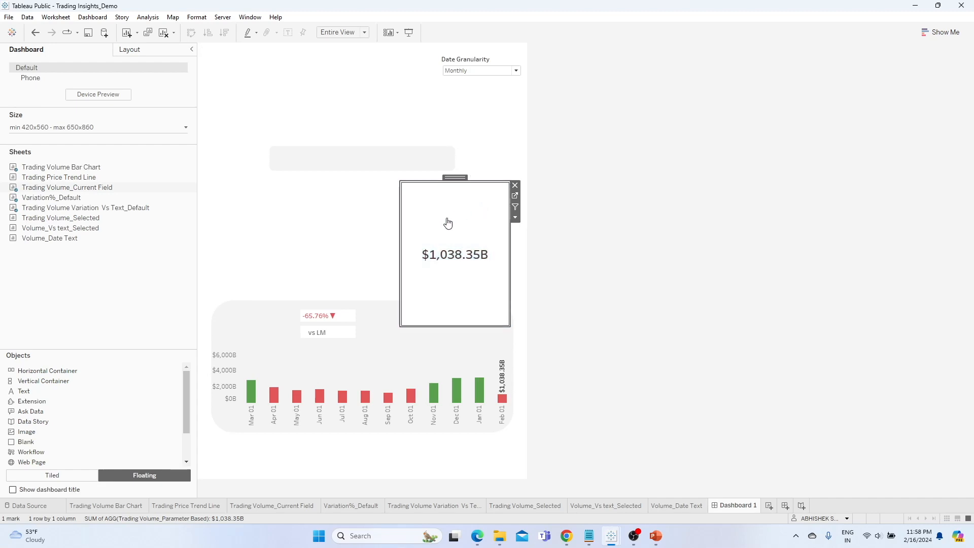
pyautogui.moveTo(479, 179); pyautogui.dragTo(294, 246)
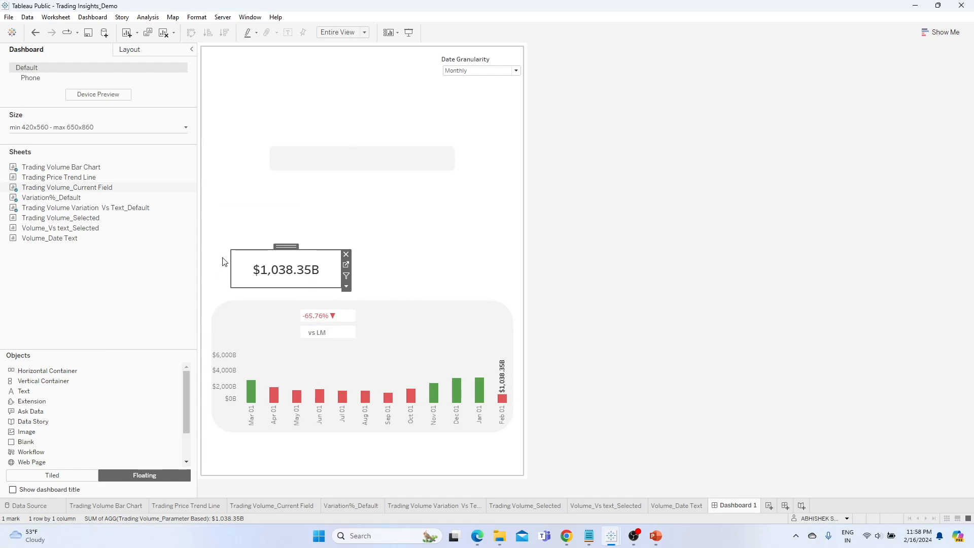
# - Add a floating horizontal container below the small grey bar and place the Trading Volume_Current Field sheet inside it
pyautogui.moveTo(41, 372); pyautogui.dragTo(388, 165)
pyautogui.click(292, 258)
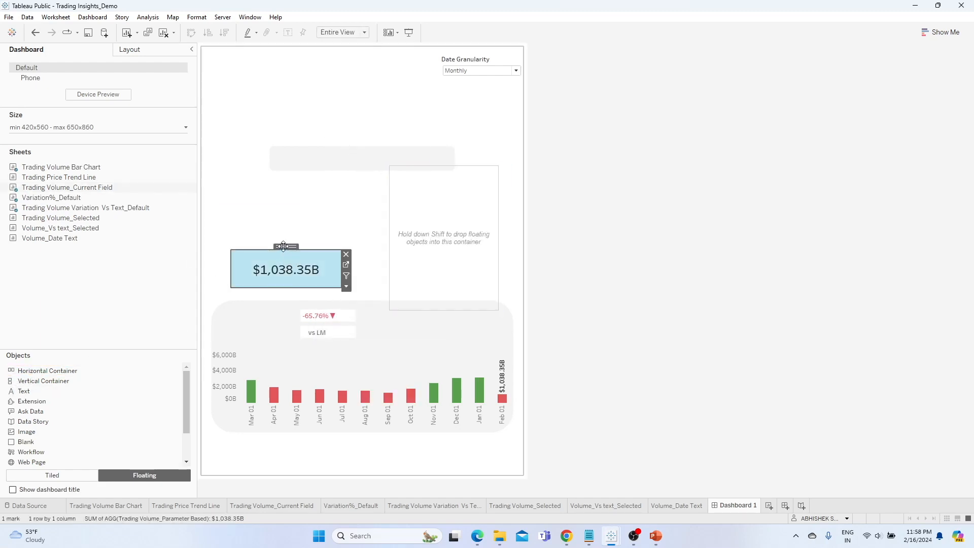
pyautogui.moveTo(284, 248); pyautogui.dragTo(306, 246)
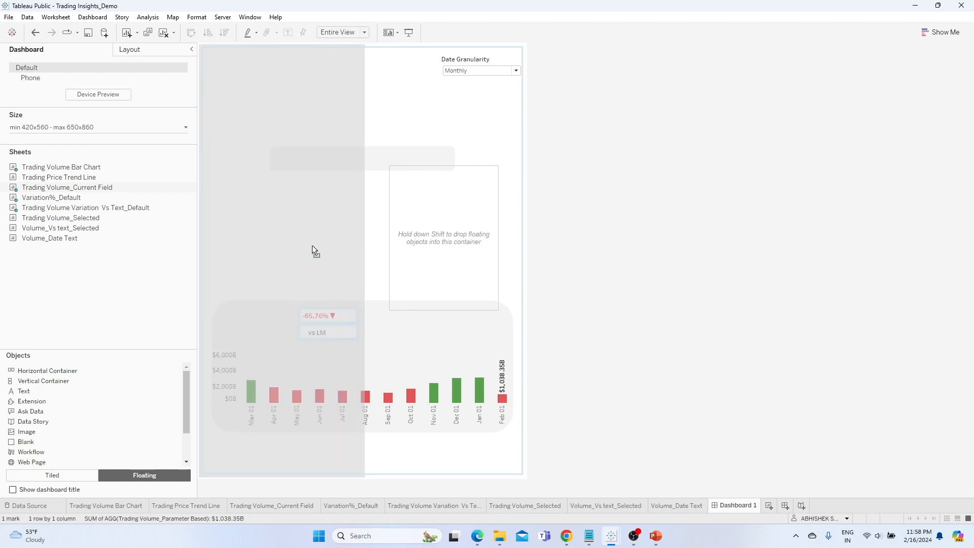
pyautogui.moveTo(312, 245); pyautogui.dragTo(444, 252)
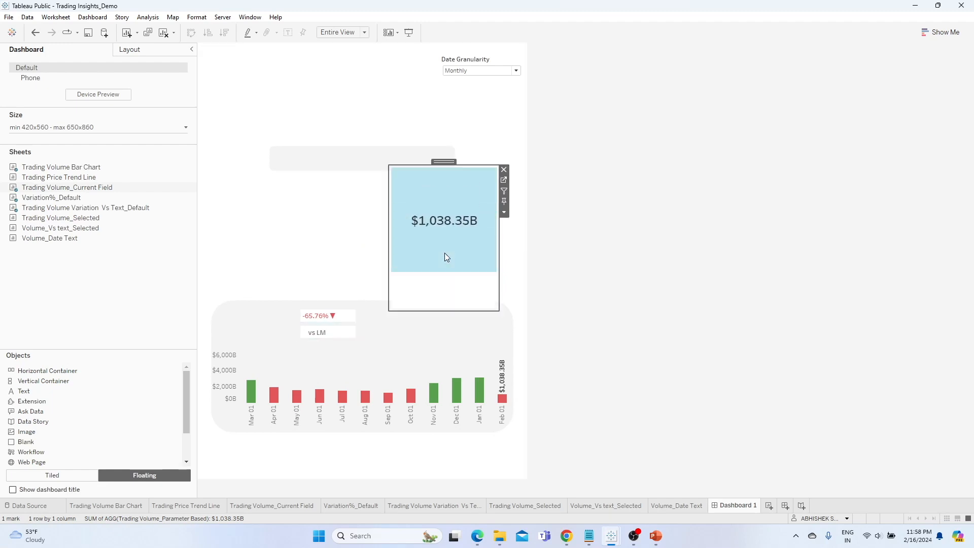
# - Move the vertical container with the percentage and comparison text into the horizontal container beside the current trading volume
pyautogui.click(347, 316)
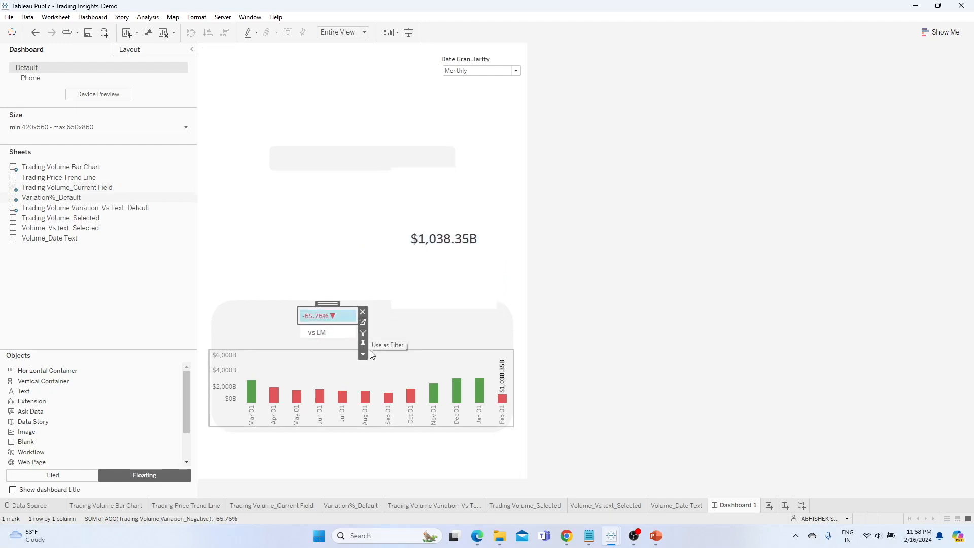
pyautogui.click(364, 354)
pyautogui.click(422, 503)
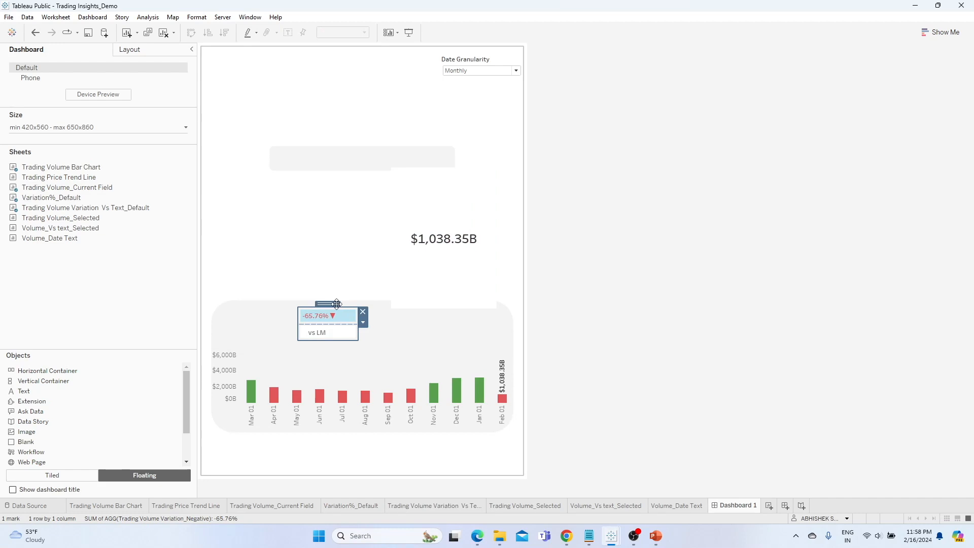
pyautogui.moveTo(328, 304); pyautogui.dragTo(474, 245)
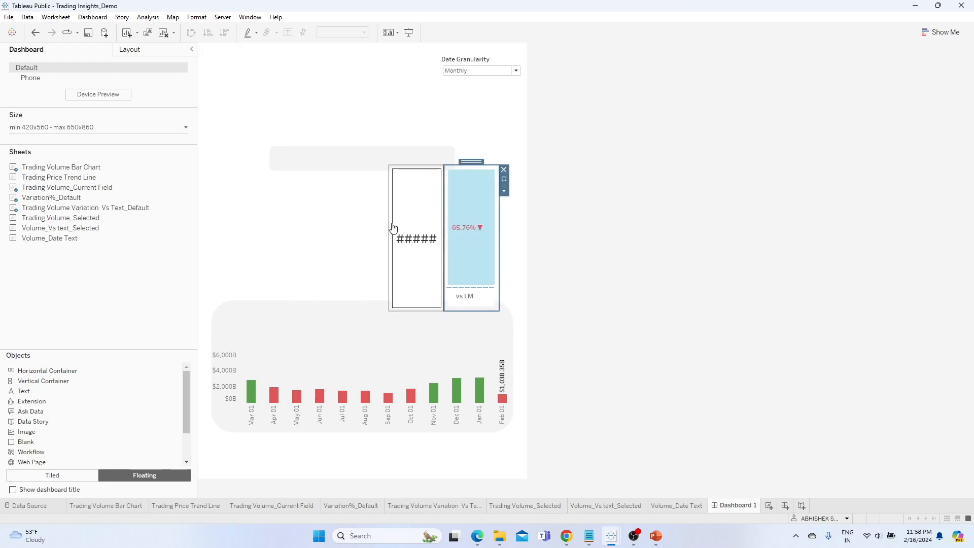
# - Widen and flatten the horizontal container onto the upper part of the grey chart panel, and nudge the bar chart slightly down
pyautogui.click(504, 192)
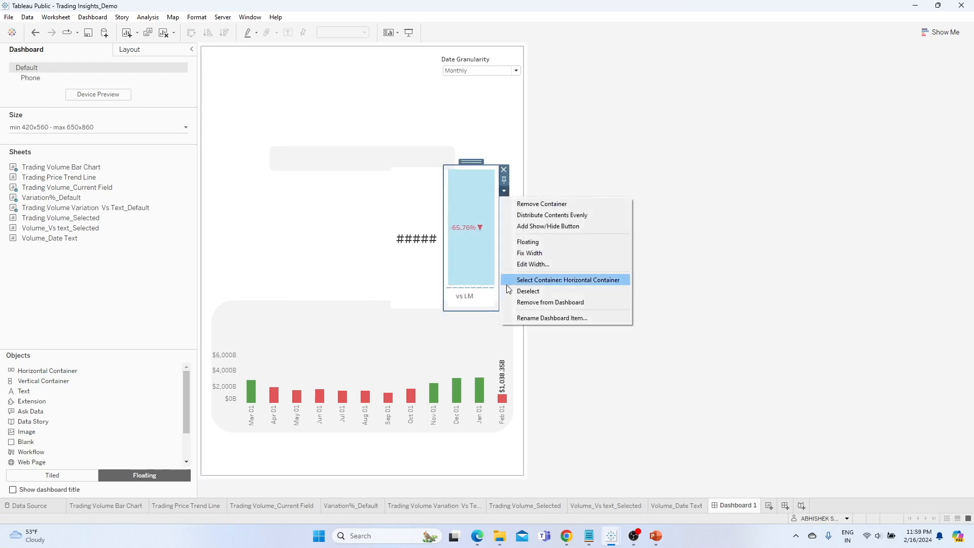
pyautogui.click(537, 280)
pyautogui.moveTo(388, 226); pyautogui.dragTo(269, 225)
pyautogui.moveTo(403, 165); pyautogui.dragTo(336, 305)
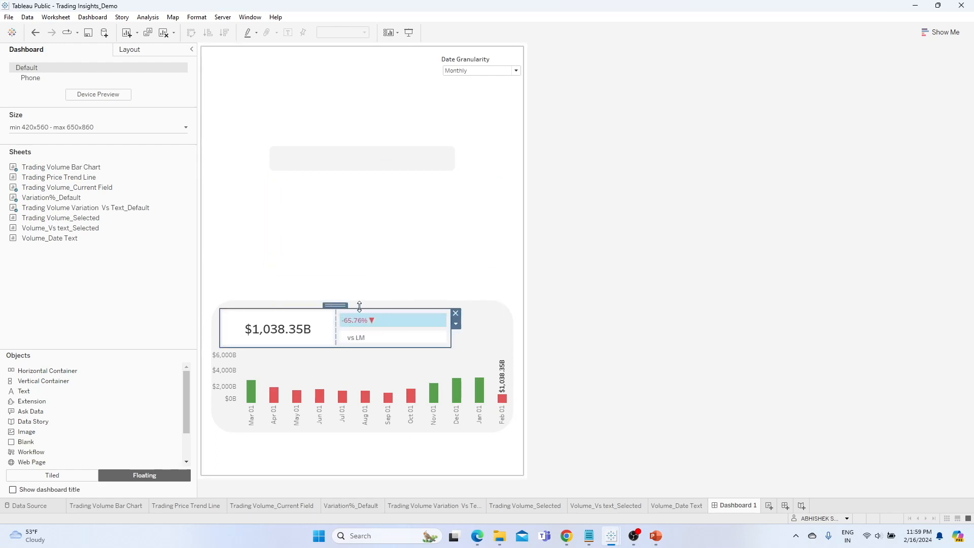
pyautogui.click(348, 366)
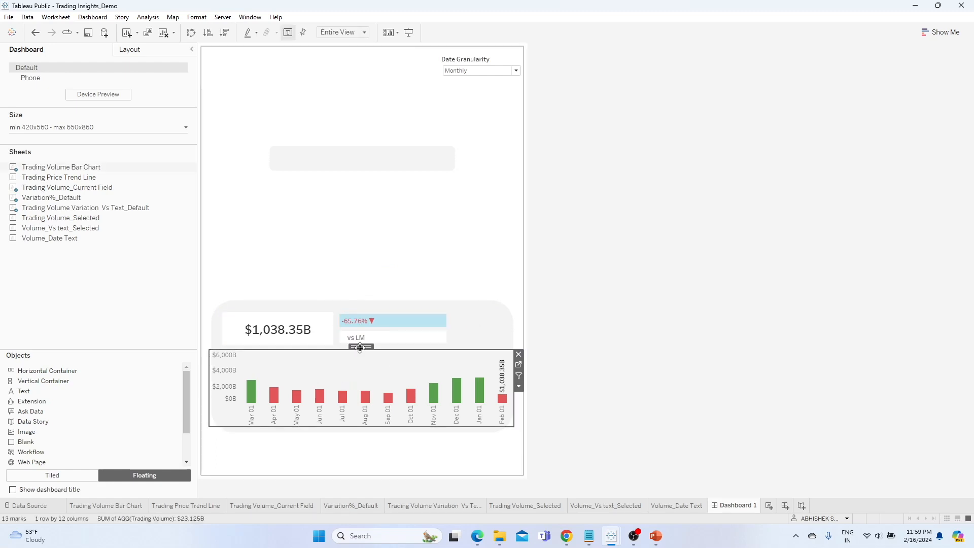
pyautogui.moveTo(361, 347); pyautogui.dragTo(360, 351)
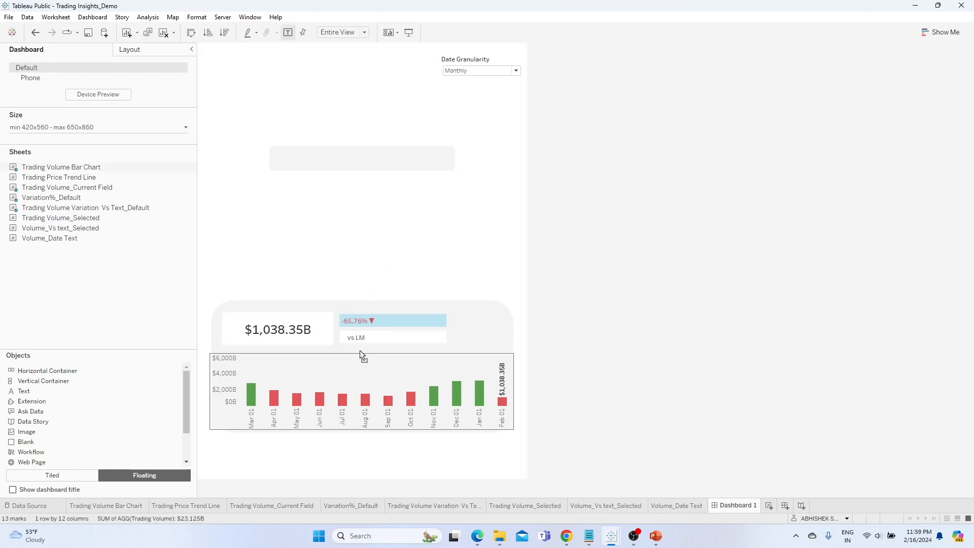
# - Set the header font size of the bar chart's date labels to 8 pt
pyautogui.rightClick(366, 417)
pyautogui.click(398, 477)
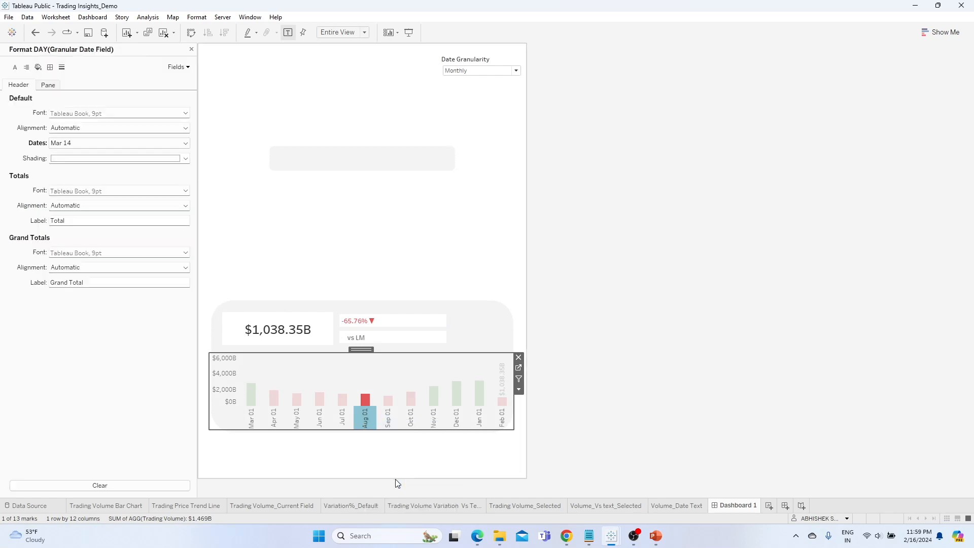
pyautogui.click(82, 143)
pyautogui.click(82, 143)
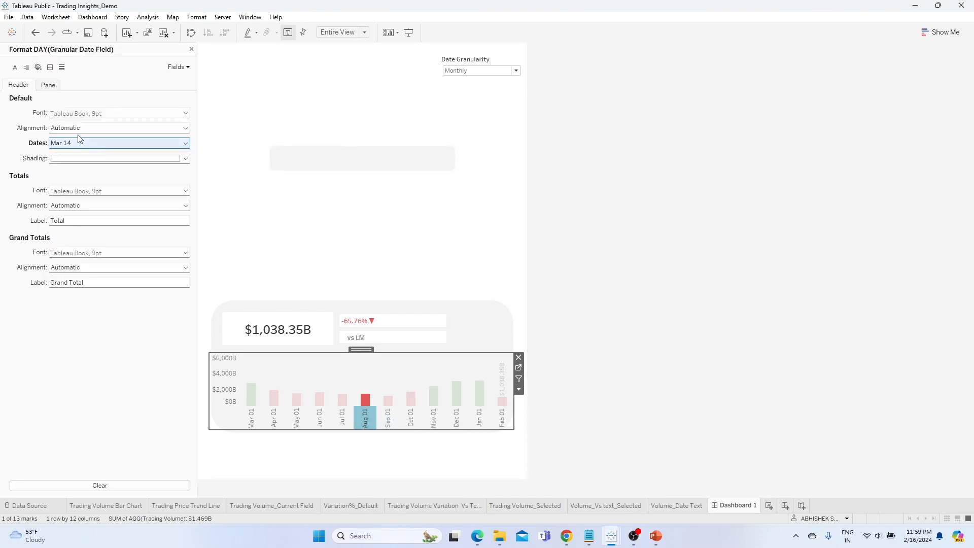
pyautogui.click(73, 115)
pyautogui.click(75, 142)
pyautogui.click(69, 154)
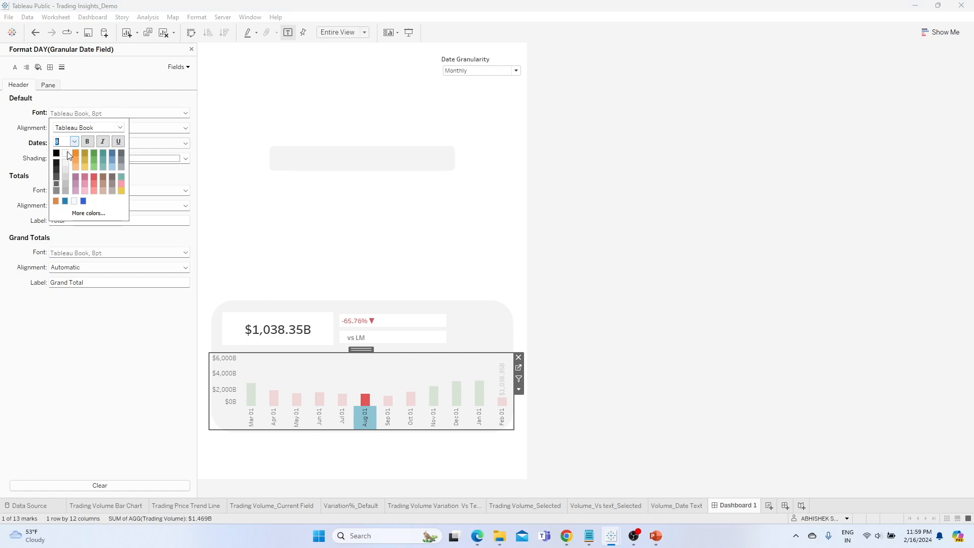
# - Clear the date label selection, reduce the bar chart's height slightly from its upper edge, and nudge the chart down
pyautogui.click(122, 318)
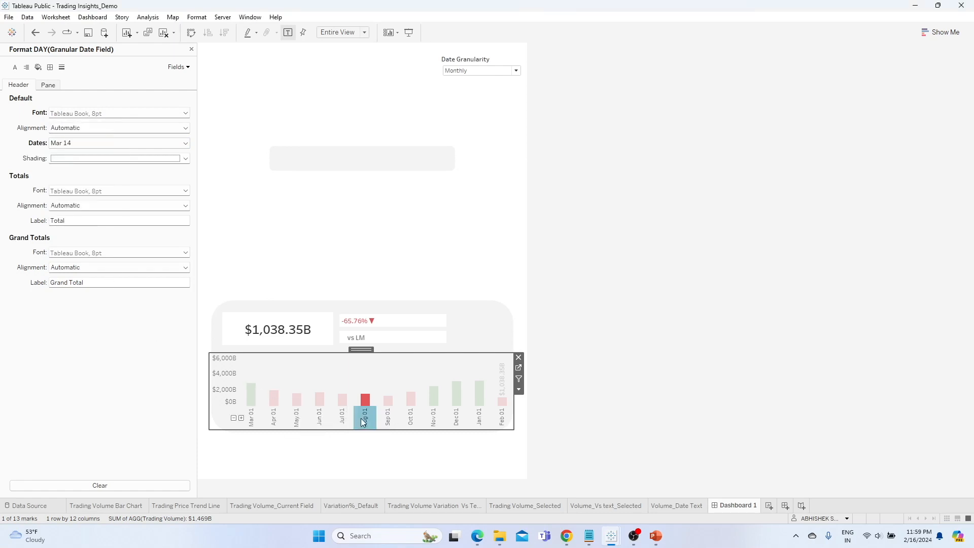
pyautogui.click(364, 423)
pyautogui.moveTo(397, 353); pyautogui.dragTo(396, 358)
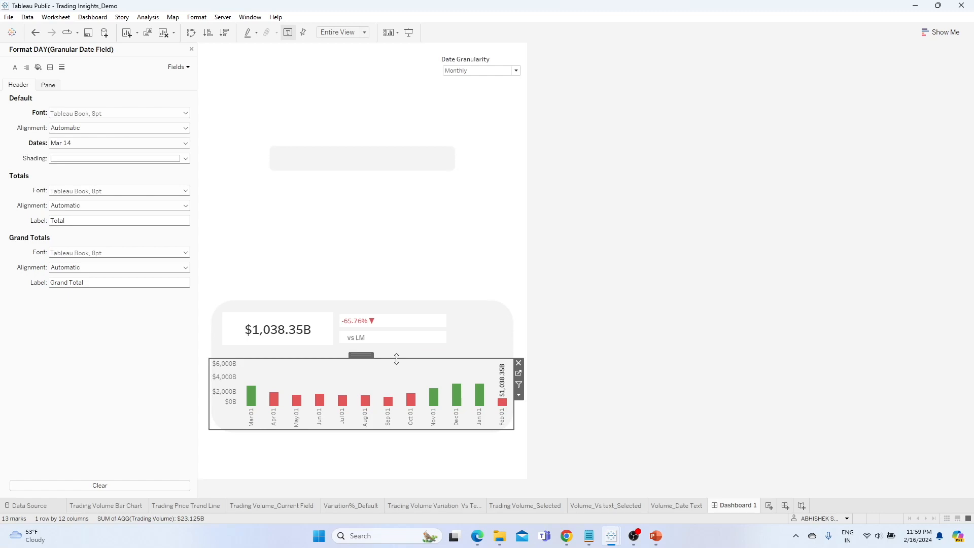
pyautogui.moveTo(362, 355); pyautogui.dragTo(363, 358)
# - Select the horizontal container holding the current trading volume and move it slightly down and left, just above the bar chart
pyautogui.click(322, 325)
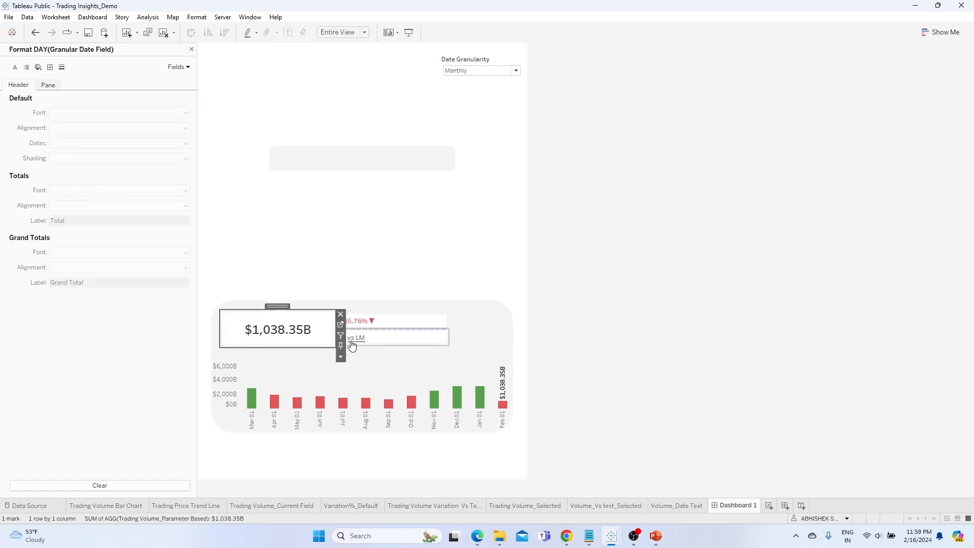
pyautogui.rightClick(337, 355)
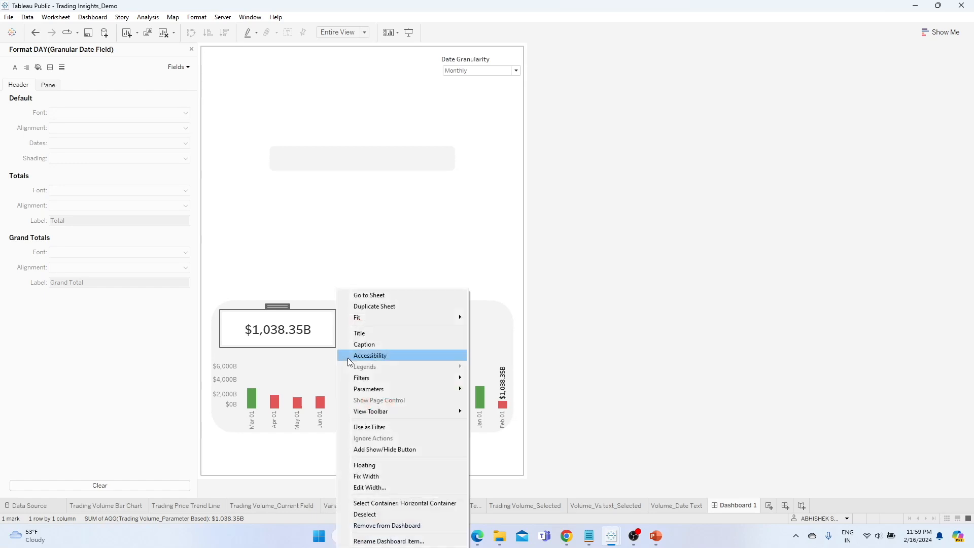
pyautogui.click(403, 503)
pyautogui.moveTo(331, 304); pyautogui.dragTo(324, 309)
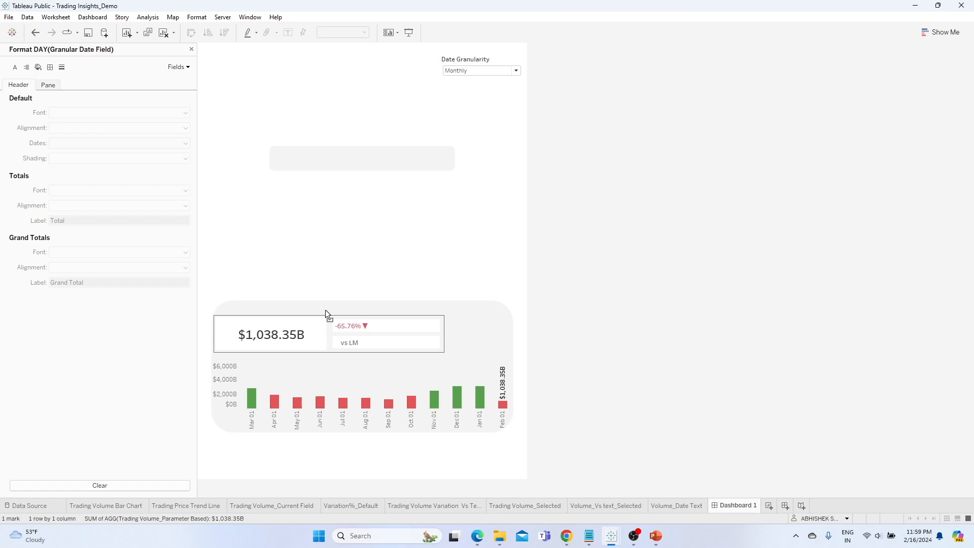
pyautogui.click(383, 274)
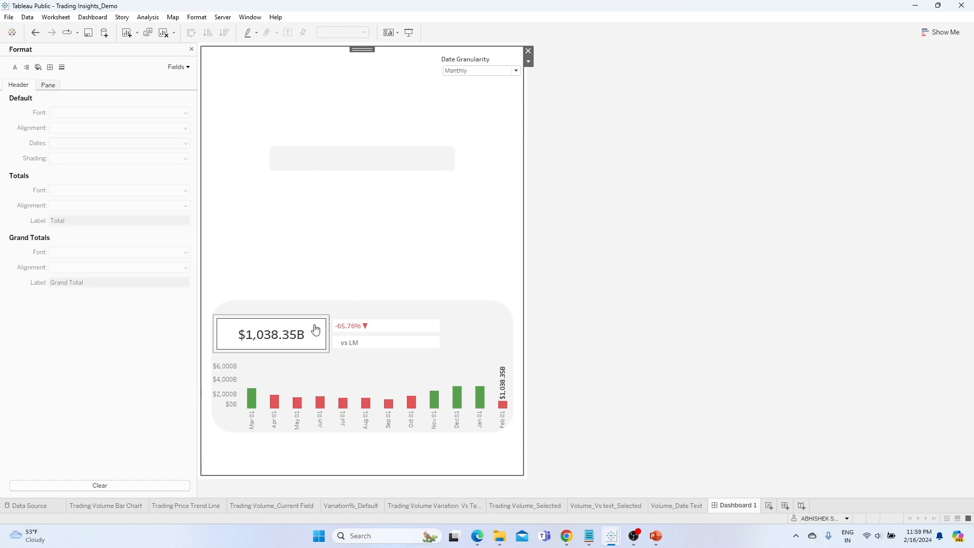
pyautogui.click(192, 50)
# - Set the worksheet shading of the current trading volume sheet to None
pyautogui.rightClick(312, 328)
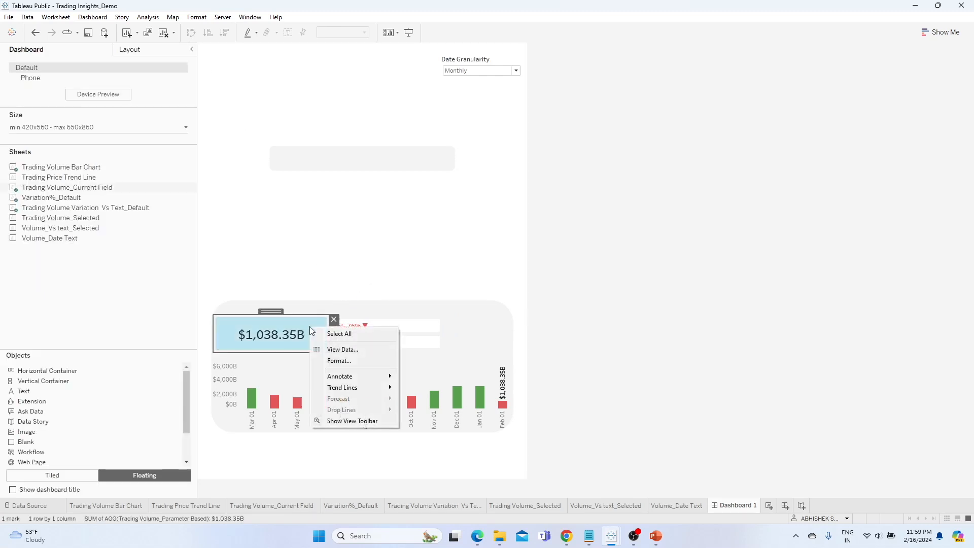
pyautogui.click(346, 362)
pyautogui.click(38, 68)
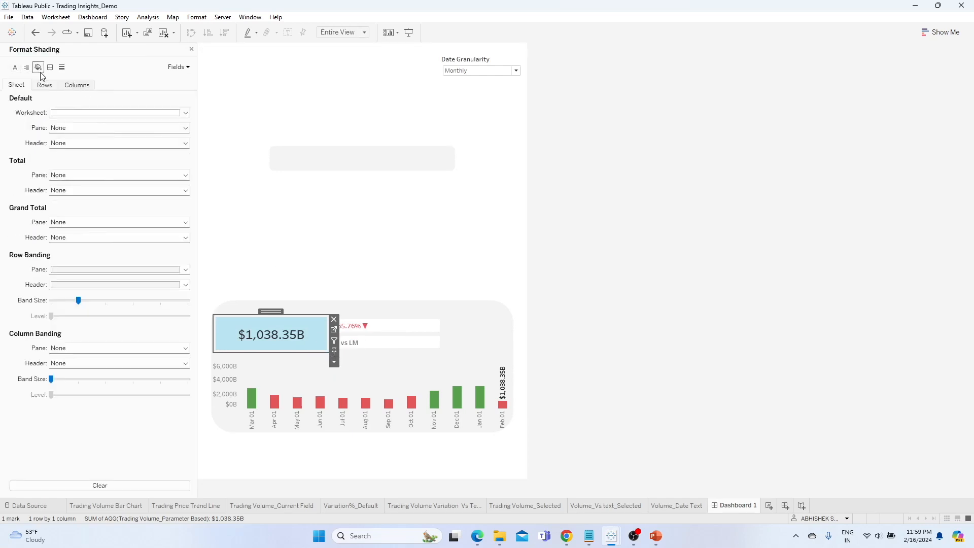
pyautogui.click(68, 114)
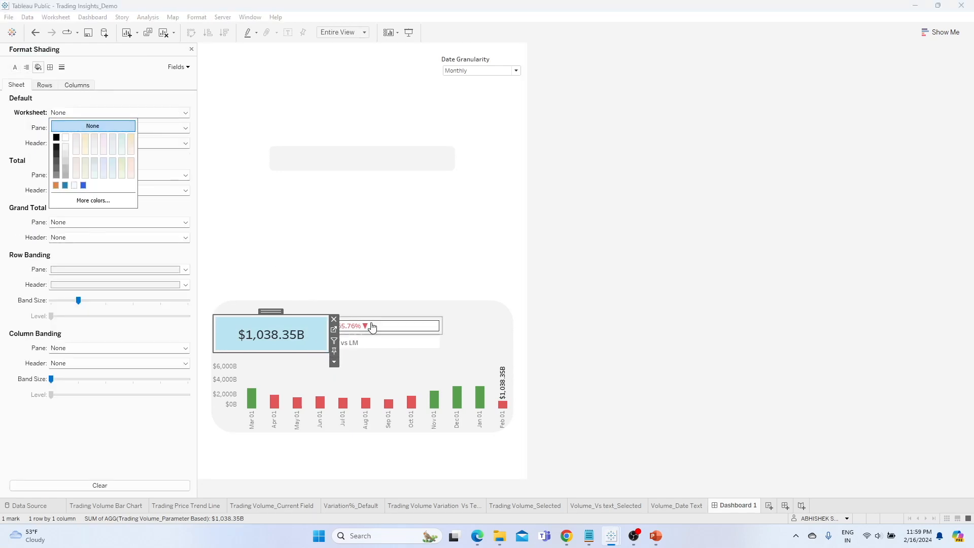
# - Set the worksheet shading of the variation percentage sheet in the volume card to None
pyautogui.click(397, 327)
pyautogui.rightClick(397, 327)
pyautogui.click(431, 360)
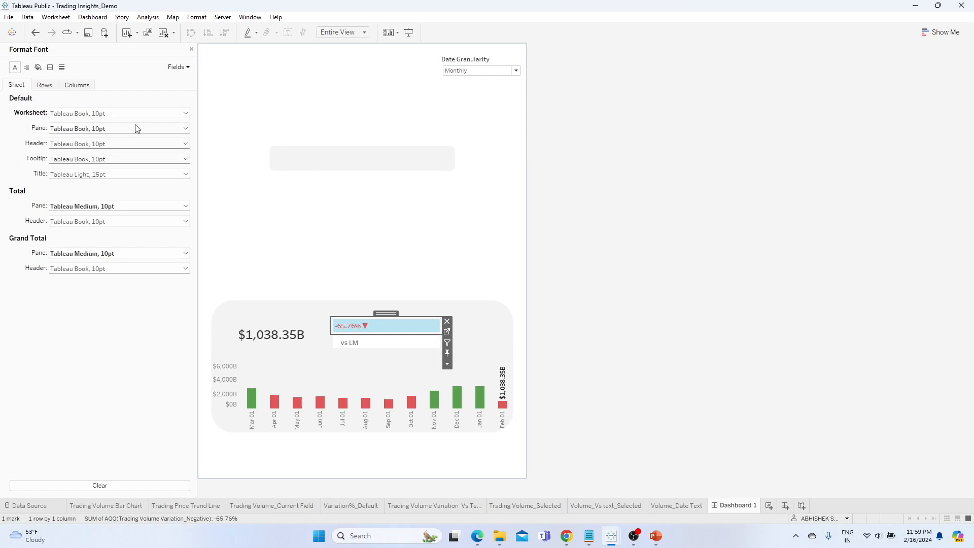
pyautogui.click(39, 68)
pyautogui.click(78, 113)
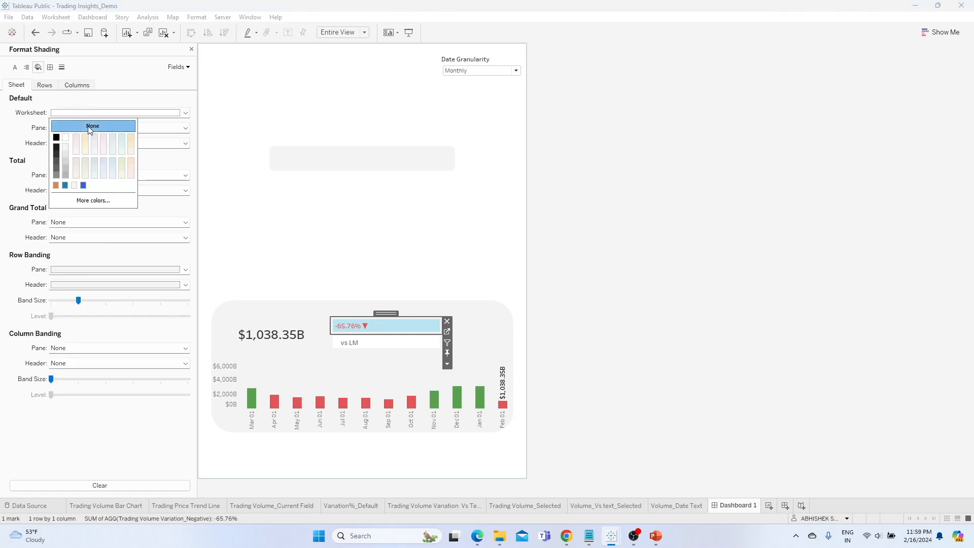
# - Set the worksheet shading of the "vs LM" text sheet to None and close the shading format options
pyautogui.click(387, 348)
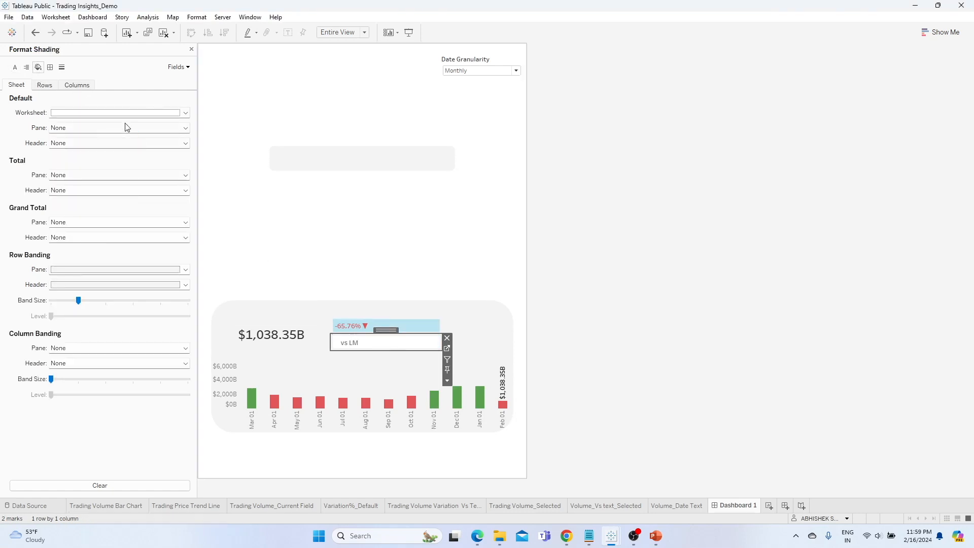
pyautogui.click(85, 112)
pyautogui.click(90, 125)
pyautogui.click(423, 347)
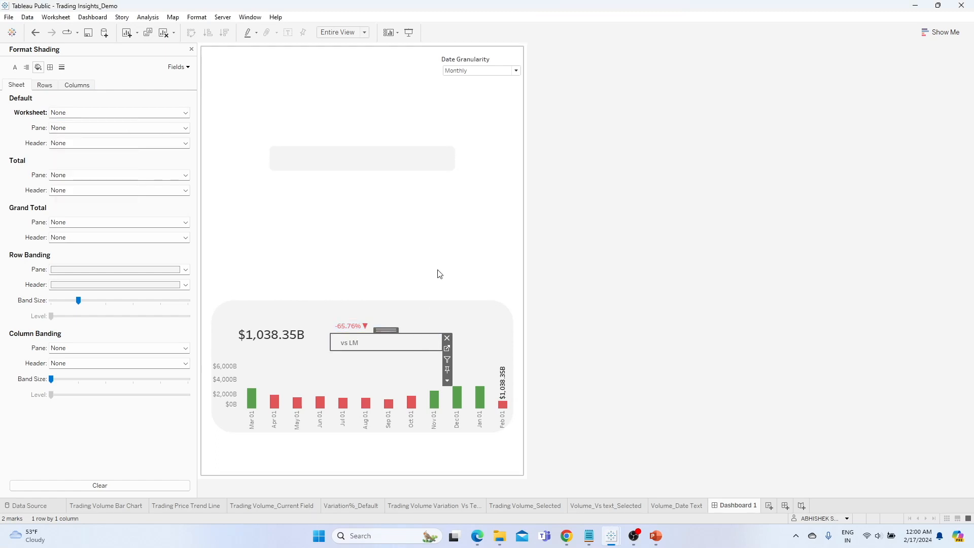
pyautogui.click(440, 274)
pyautogui.click(319, 337)
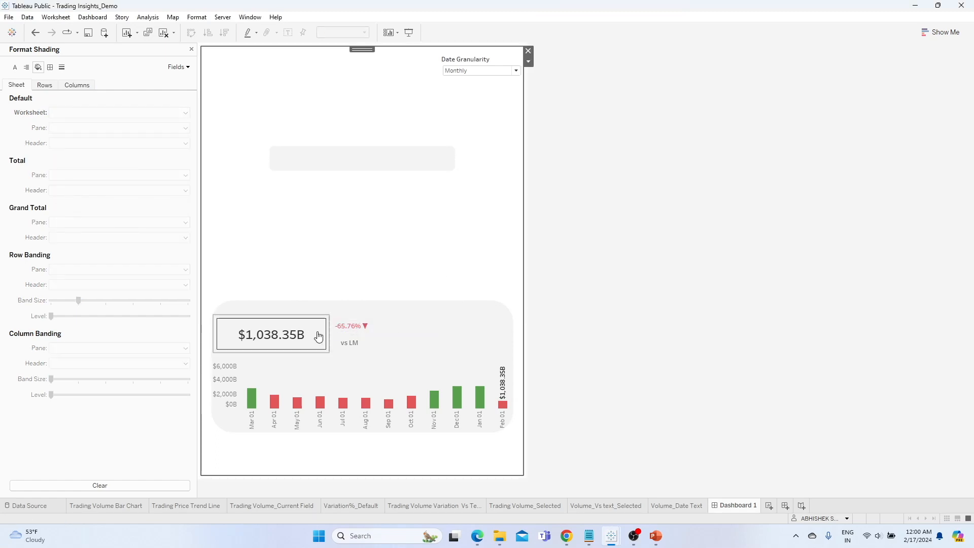
pyautogui.click(374, 349)
pyautogui.click(355, 329)
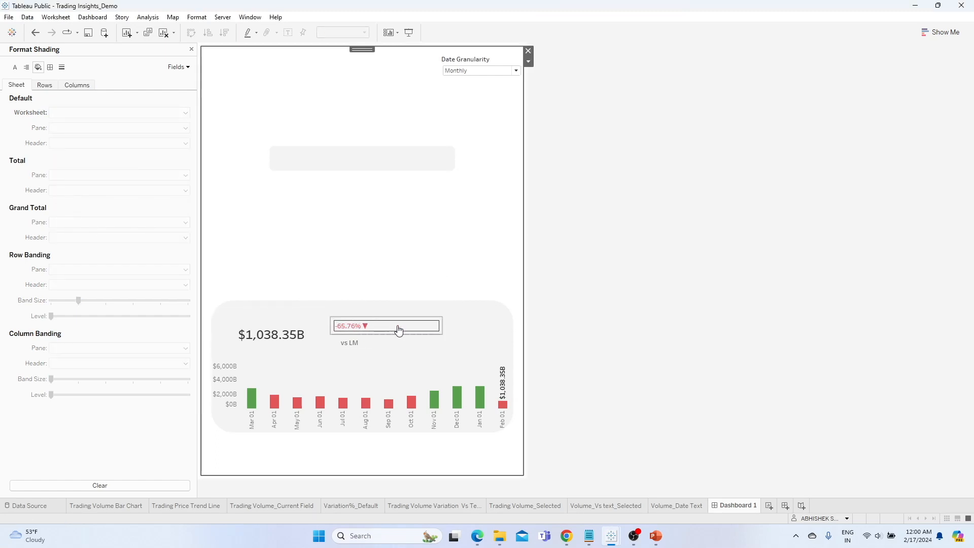
pyautogui.click(298, 331)
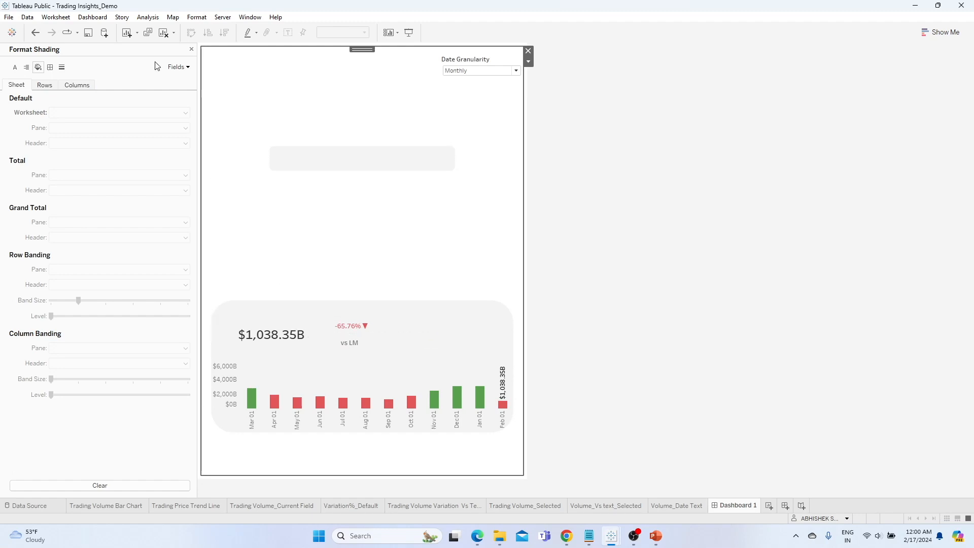
pyautogui.click(192, 49)
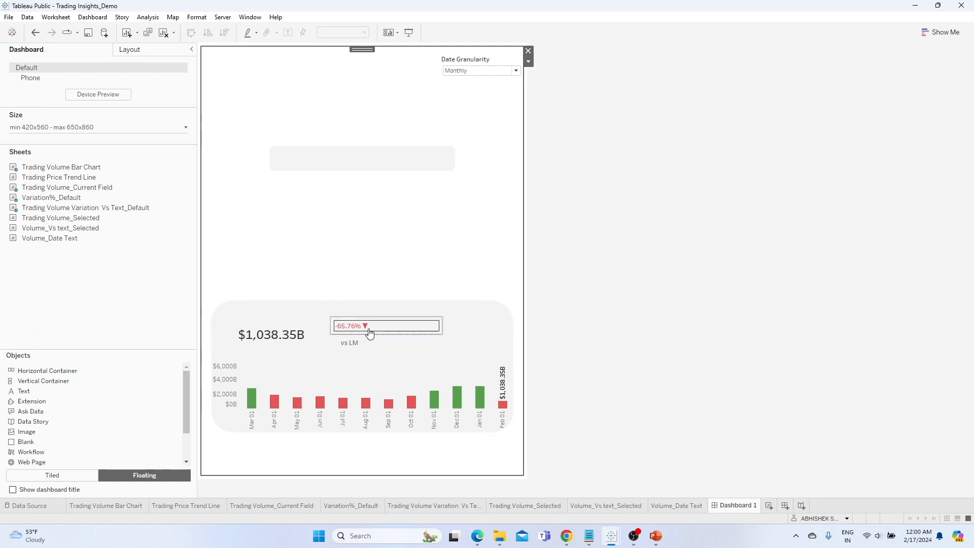
# - Give the horizontal container around the current volume and variation sheets a thin, solid, light grey border
pyautogui.click(318, 332)
pyautogui.click(333, 362)
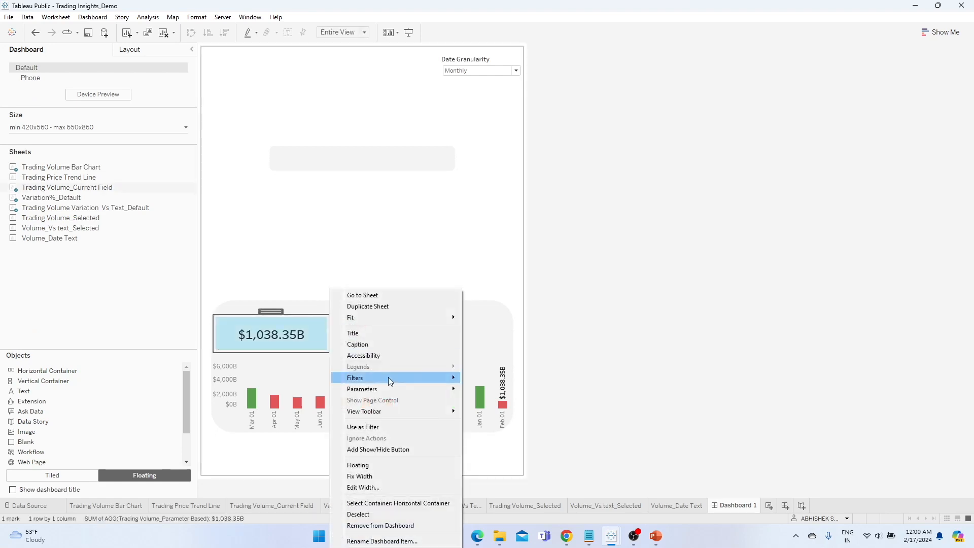
pyautogui.click(419, 503)
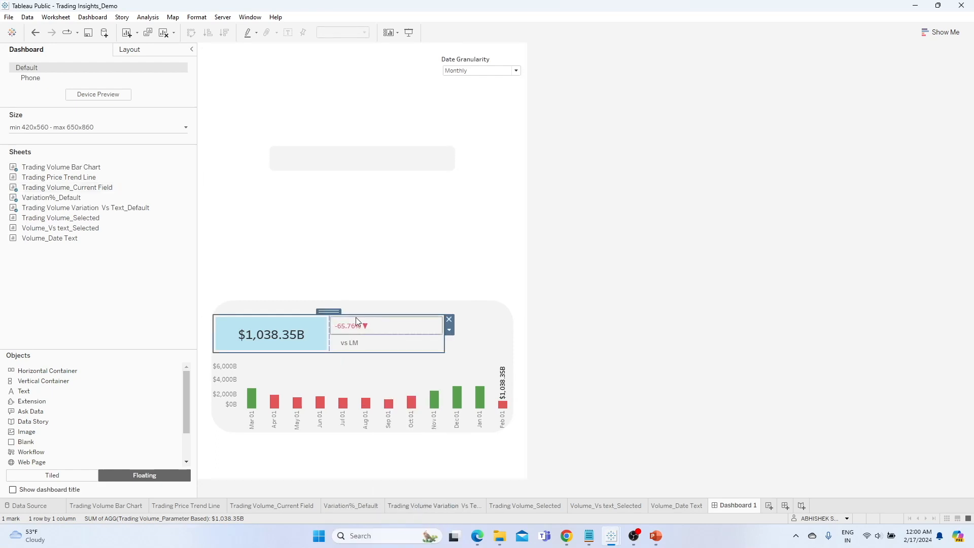
pyautogui.click(135, 51)
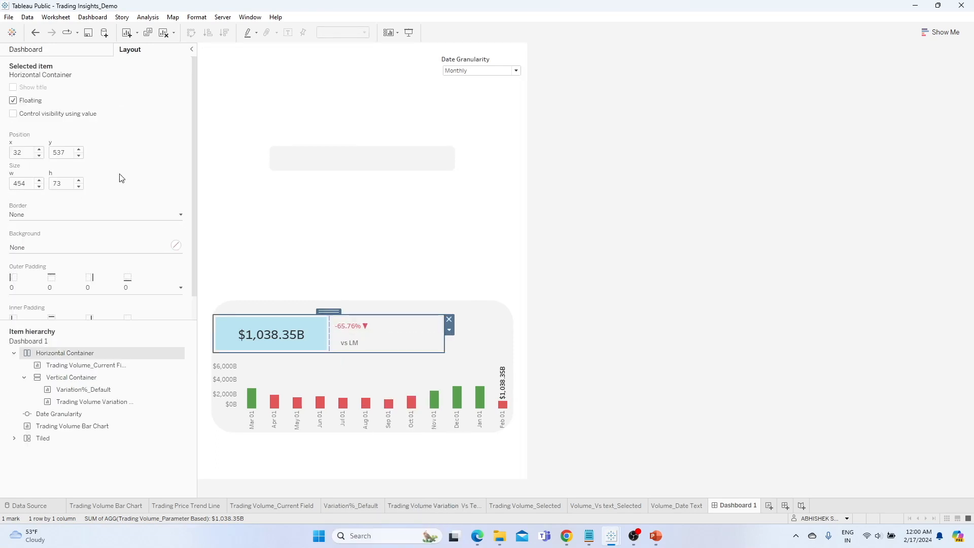
pyautogui.click(94, 214)
pyautogui.click(21, 296)
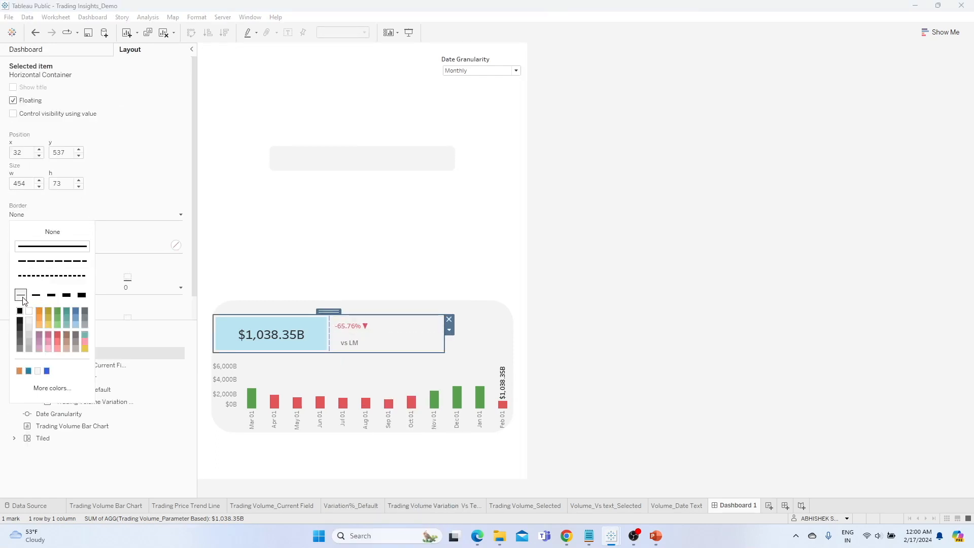
pyautogui.click(29, 329)
pyautogui.click(289, 267)
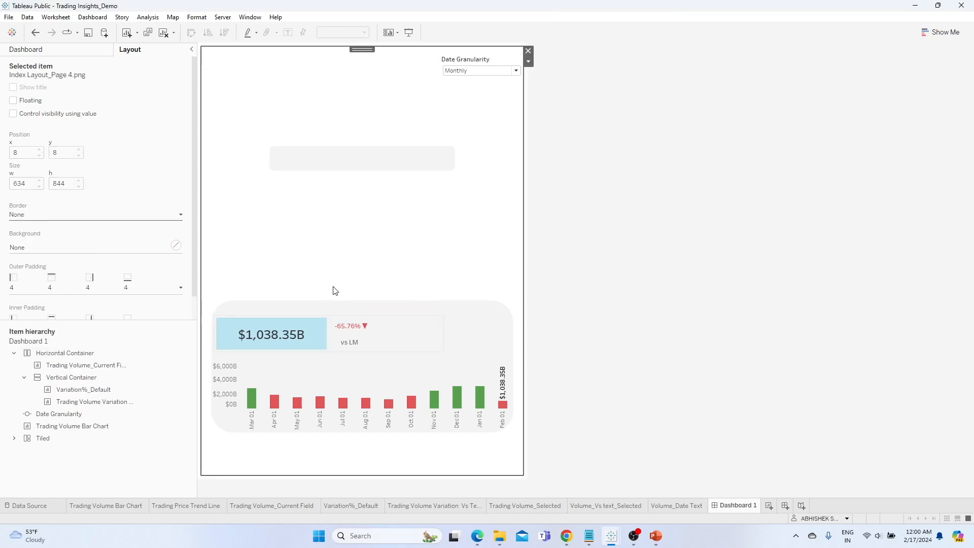
# - Change the border colour of the horizontal container around the current volume and variation sheets to dark grey
pyautogui.click(402, 325)
pyautogui.click(448, 367)
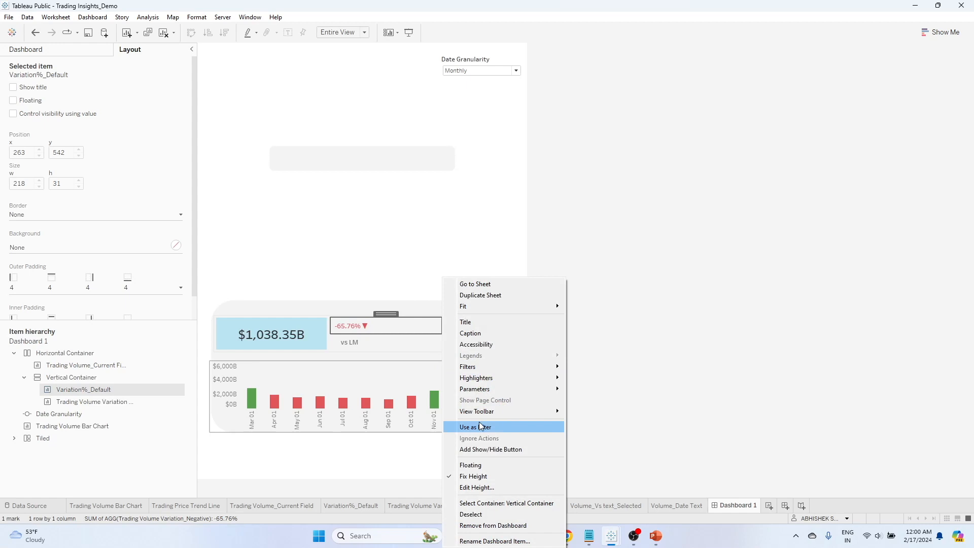
pyautogui.click(494, 503)
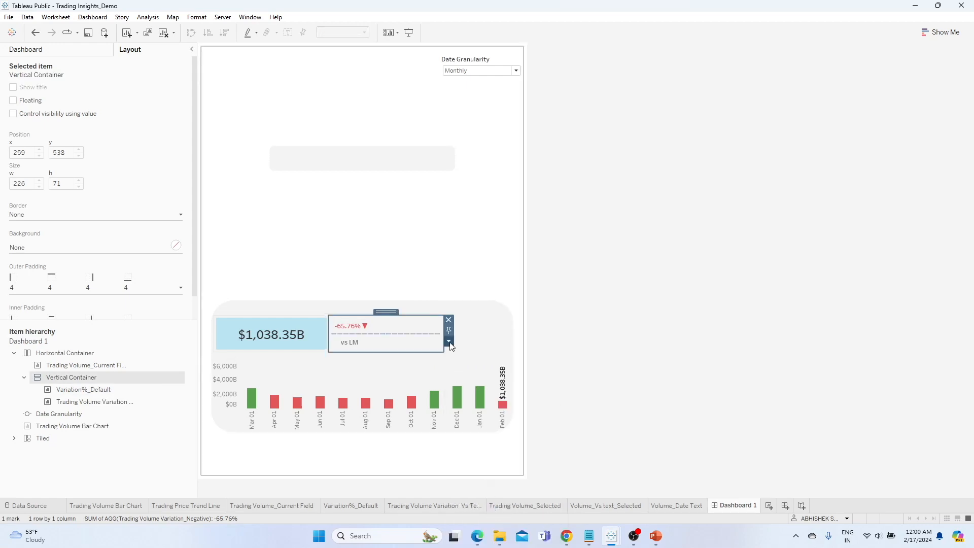
pyautogui.click(449, 342)
pyautogui.click(498, 435)
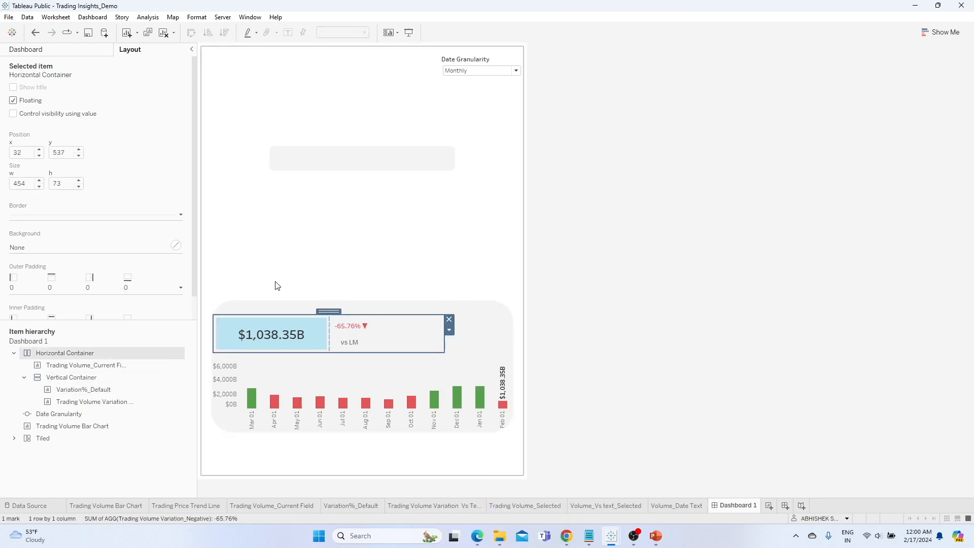
pyautogui.click(80, 214)
pyautogui.click(20, 337)
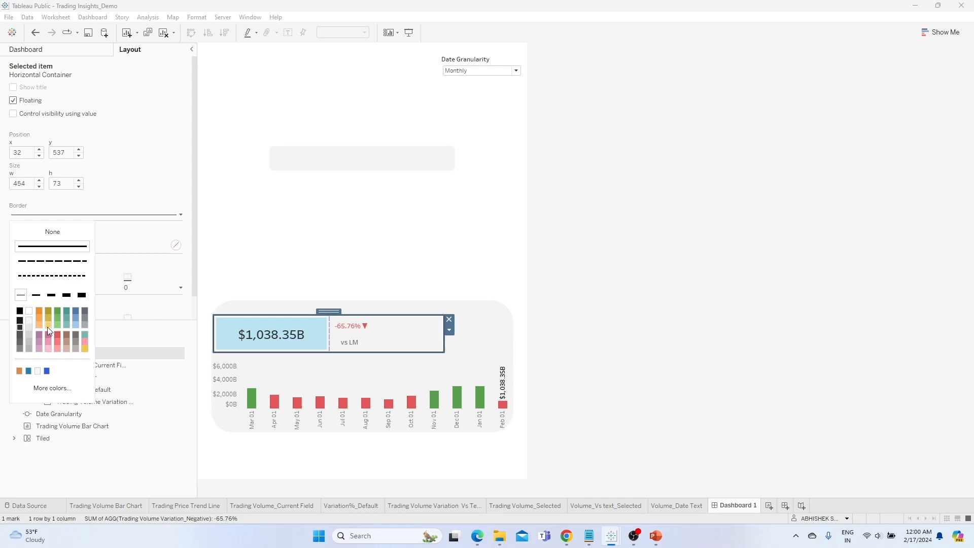
pyautogui.click(418, 287)
pyautogui.click(307, 334)
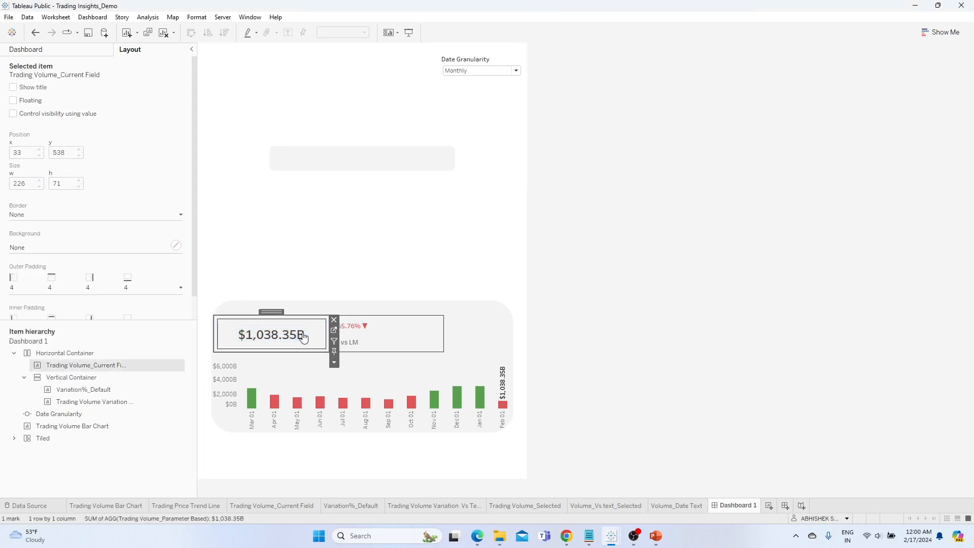
# - Select the January, December, November and October bars in the trading volume chart one by one, and clear the selection
pyautogui.click(47, 51)
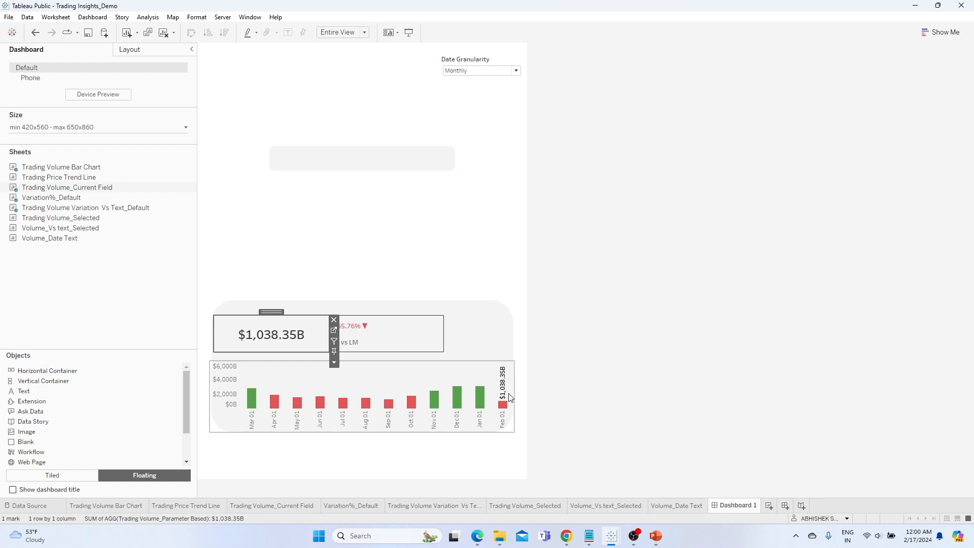
pyautogui.moveTo(505, 392)
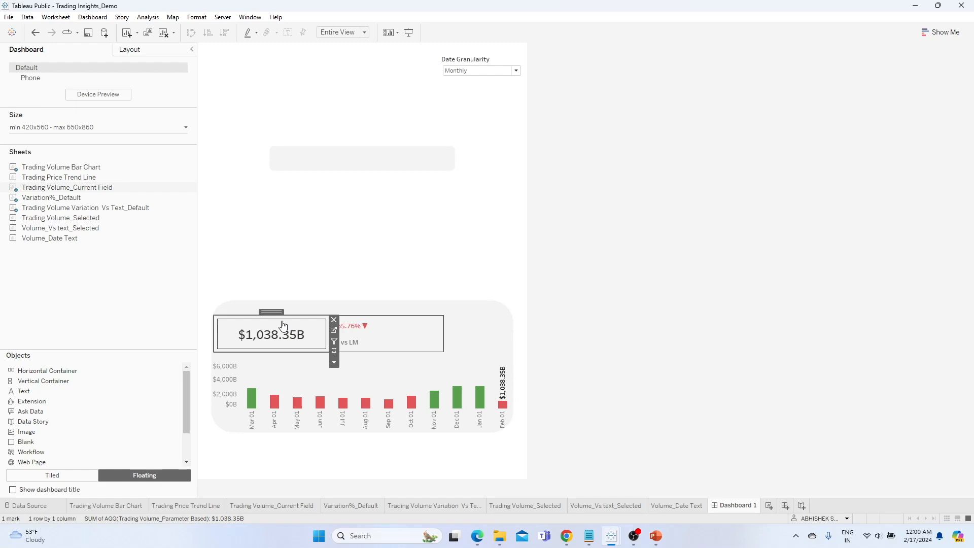
pyautogui.click(478, 398)
pyautogui.click(457, 398)
pyautogui.click(434, 399)
pyautogui.click(409, 403)
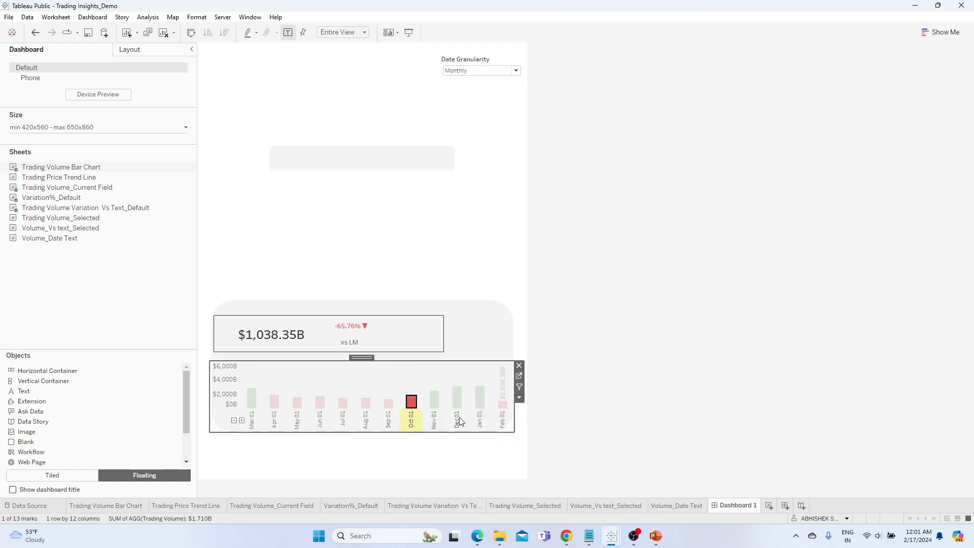
pyautogui.click(418, 289)
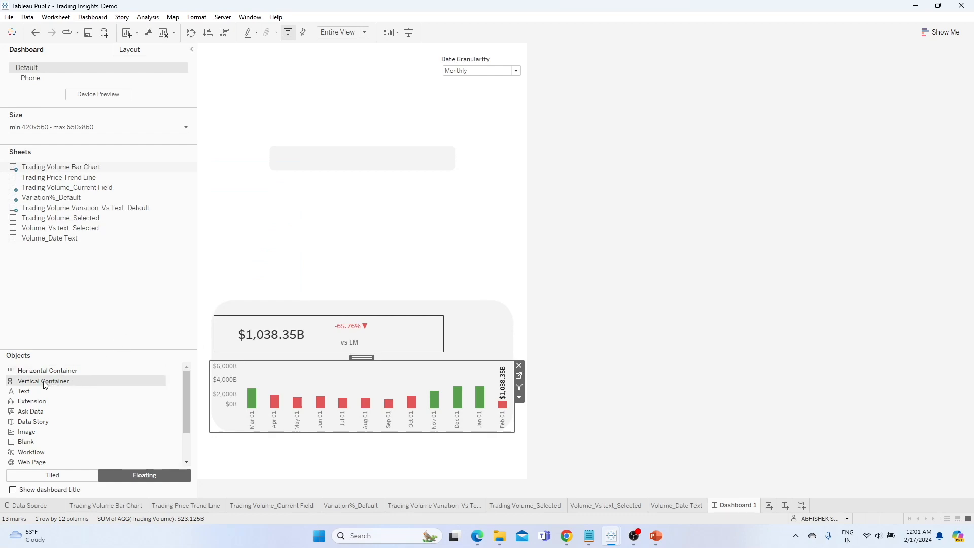
# - Add a floating horizontal container in the empty area above the volume card and place the Trading Volume_Selected sheet inside it
pyautogui.moveTo(44, 371); pyautogui.dragTo(278, 187)
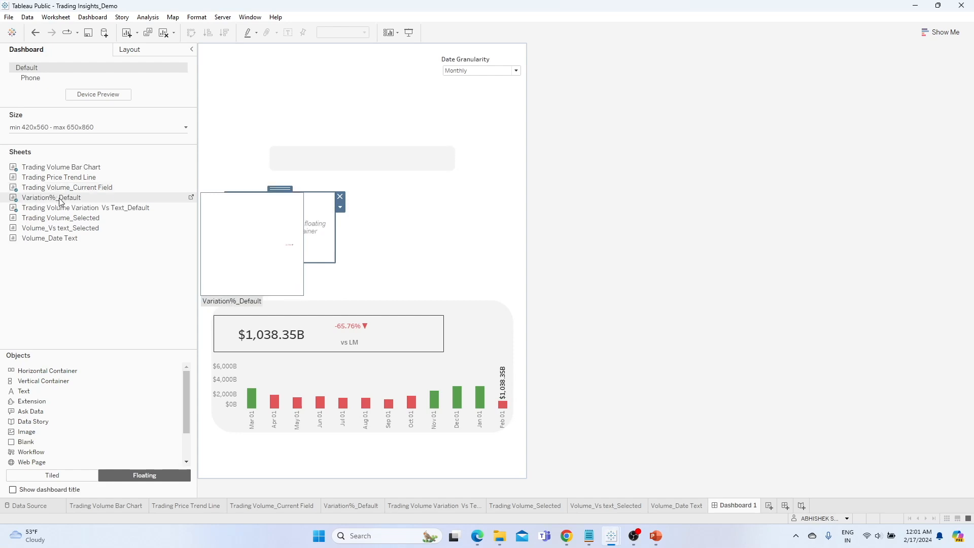
pyautogui.moveTo(83, 221); pyautogui.dragTo(276, 218)
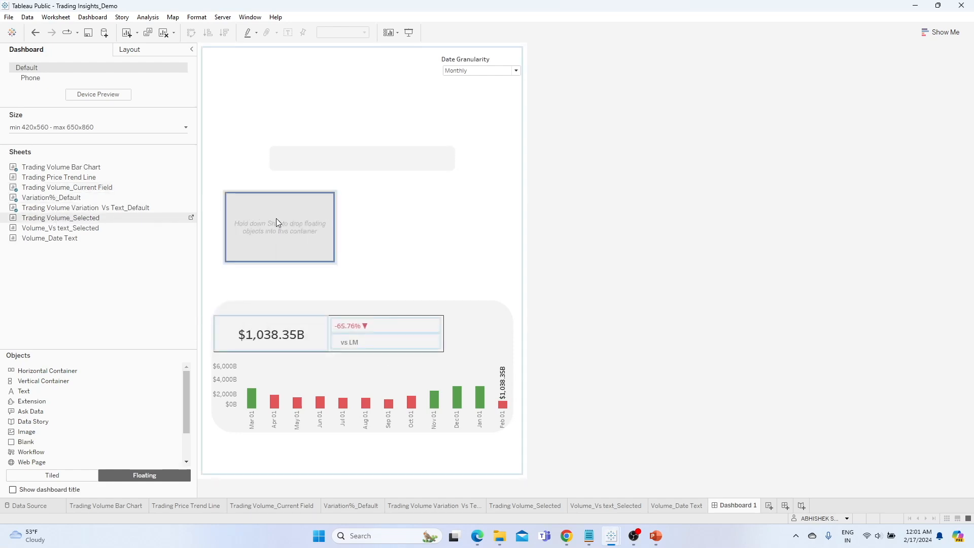
pyautogui.rightClick(226, 209)
pyautogui.click(257, 209)
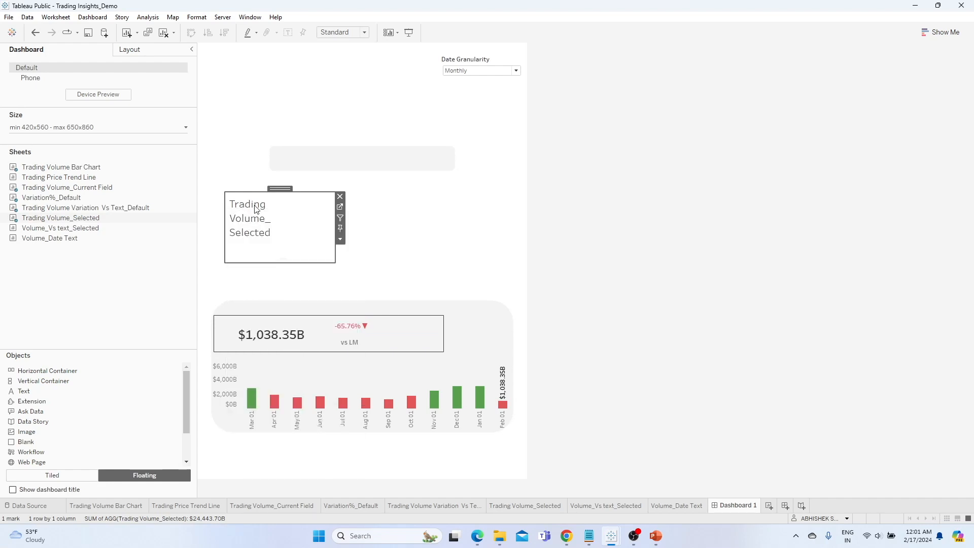
# - Hide the title of the Trading Volume_Selected sheet and set its fit to Entire View
pyautogui.rightClick(256, 210)
pyautogui.click(281, 233)
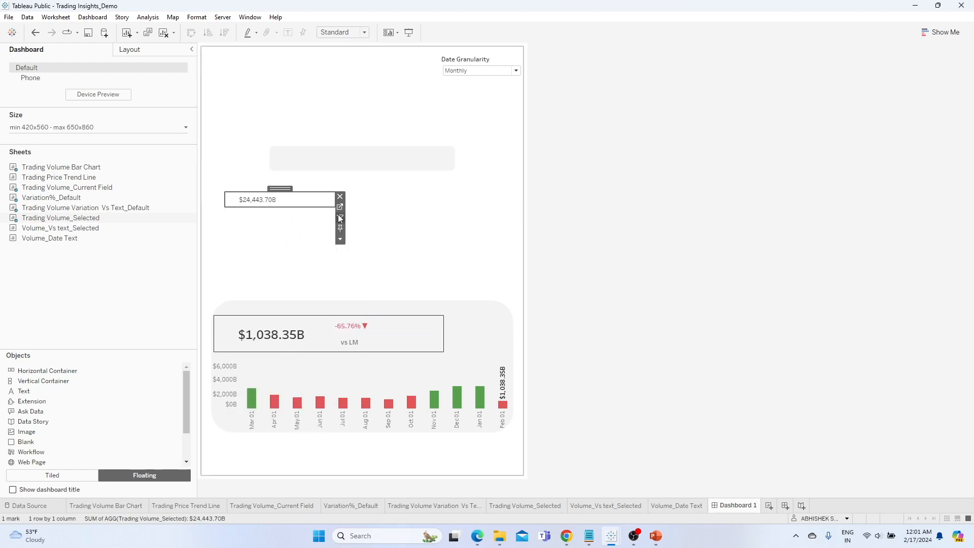
pyautogui.click(340, 239)
pyautogui.moveTo(440, 274)
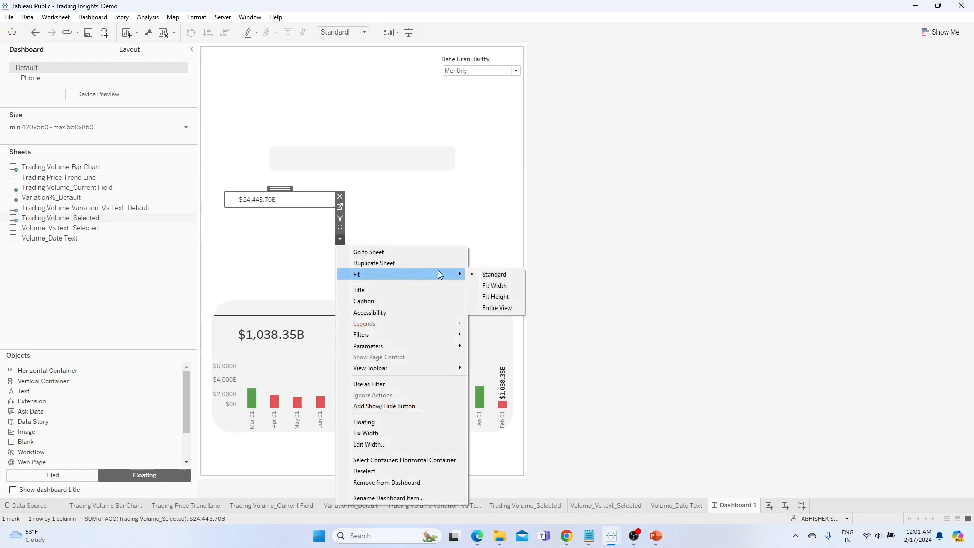
pyautogui.click(497, 308)
pyautogui.rightClick(282, 223)
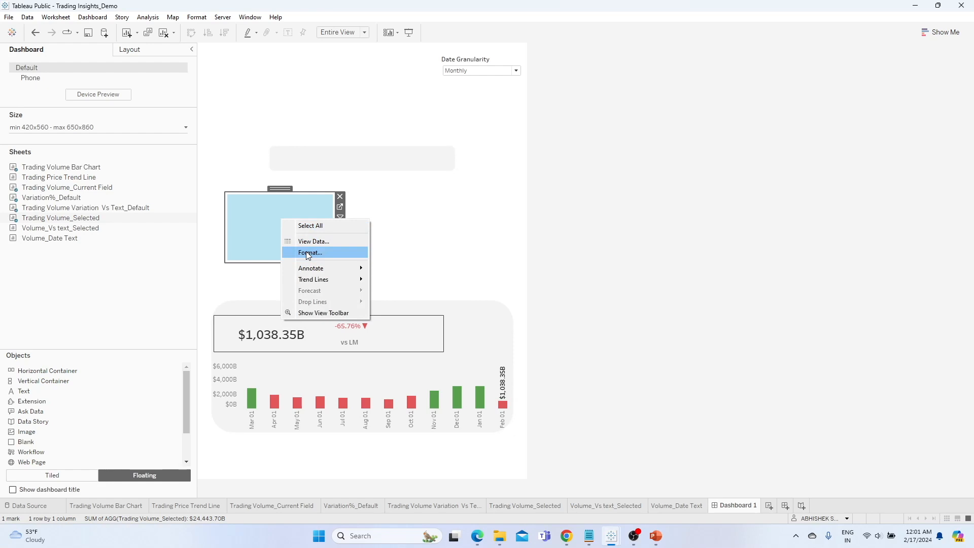
pyautogui.click(264, 210)
pyautogui.click(283, 210)
pyautogui.click(326, 222)
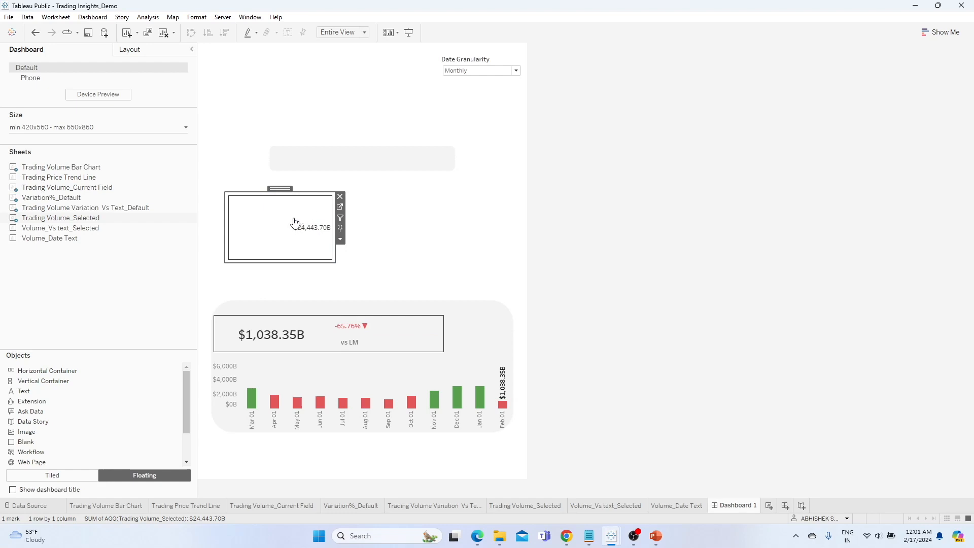
pyautogui.click(293, 333)
pyautogui.rightClick(294, 332)
pyautogui.click(323, 364)
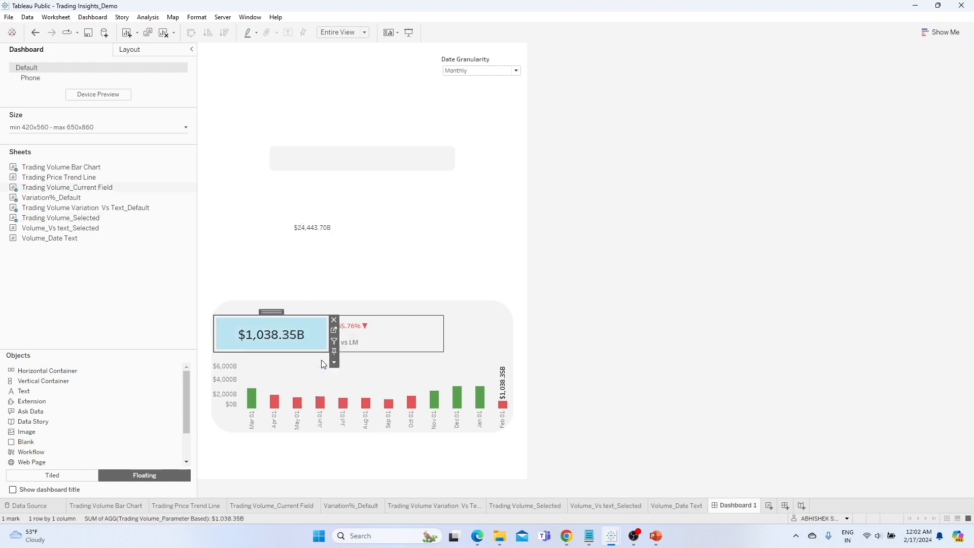
# - Set the worksheet font of the Trading Volume_Selected sheet to 18 pt and darken its text
pyautogui.click(302, 227)
pyautogui.rightClick(303, 227)
pyautogui.click(330, 264)
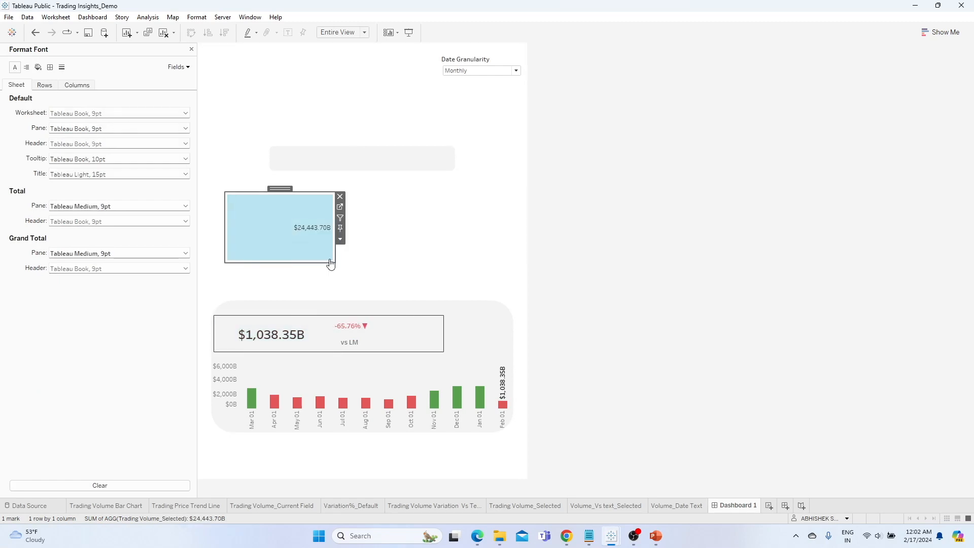
pyautogui.click(106, 117)
pyautogui.click(75, 143)
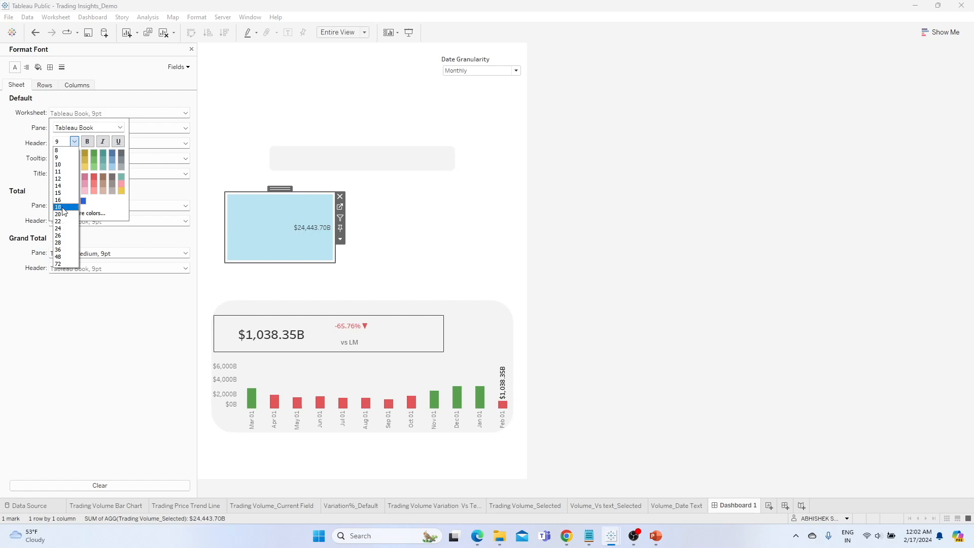
pyautogui.click(63, 208)
pyautogui.click(87, 141)
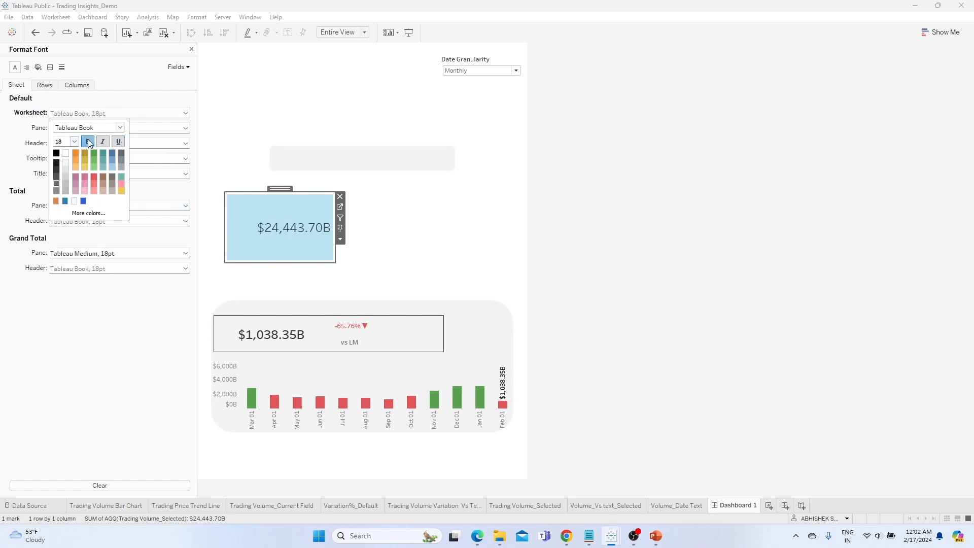
pyautogui.click(180, 295)
pyautogui.click(391, 211)
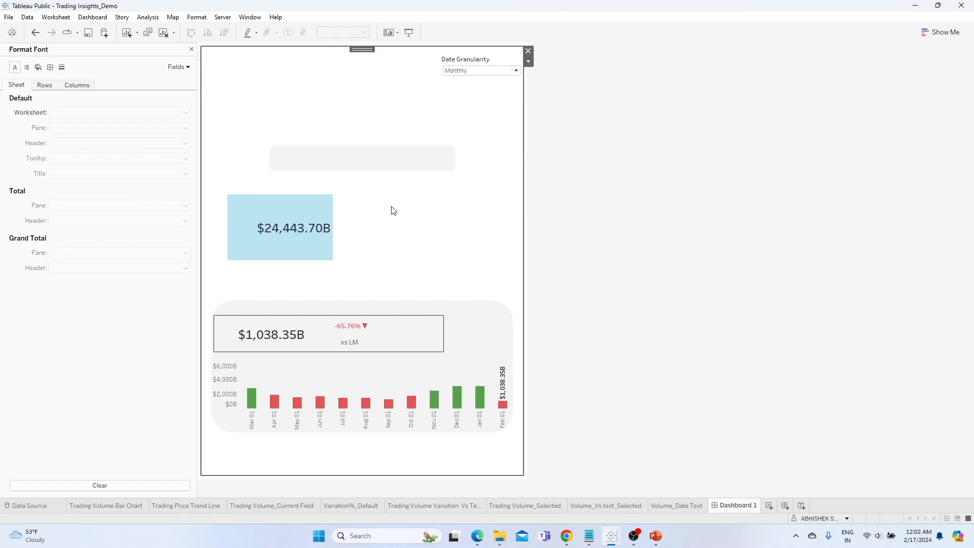
pyautogui.click(285, 200)
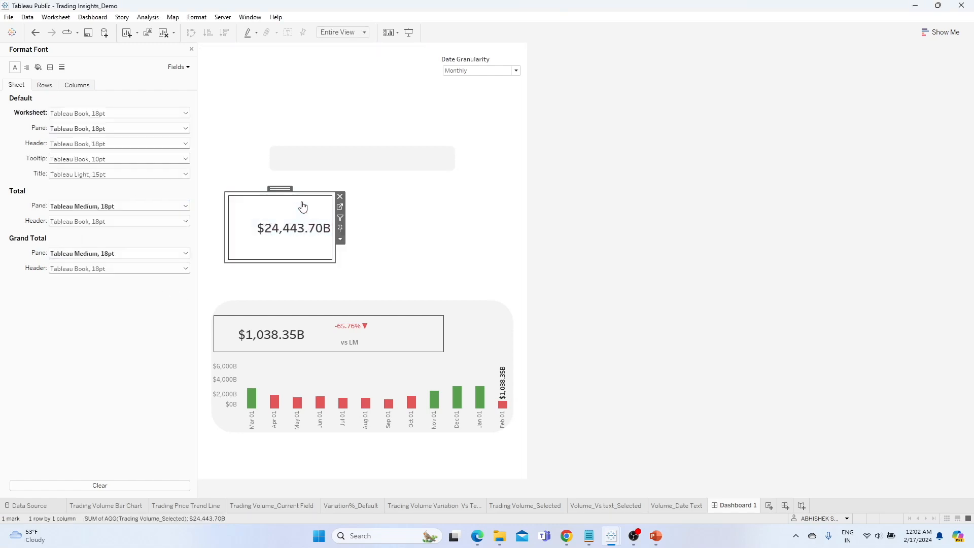
# - Place the Volume_Vs text_Selected sheet beside the Trading Volume_Selected sheet in the floating container and hide its title
pyautogui.click(193, 50)
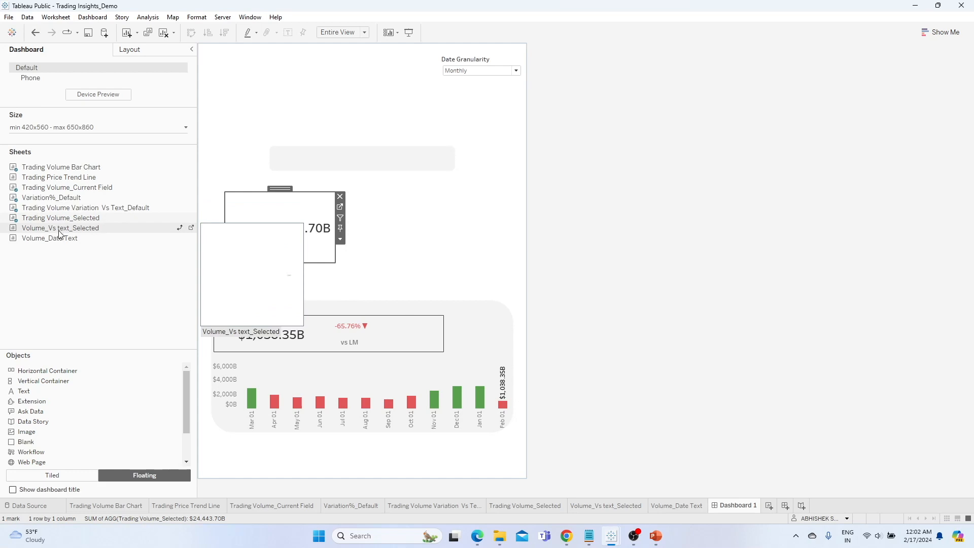
pyautogui.moveTo(43, 232); pyautogui.dragTo(323, 228)
pyautogui.rightClick(289, 215)
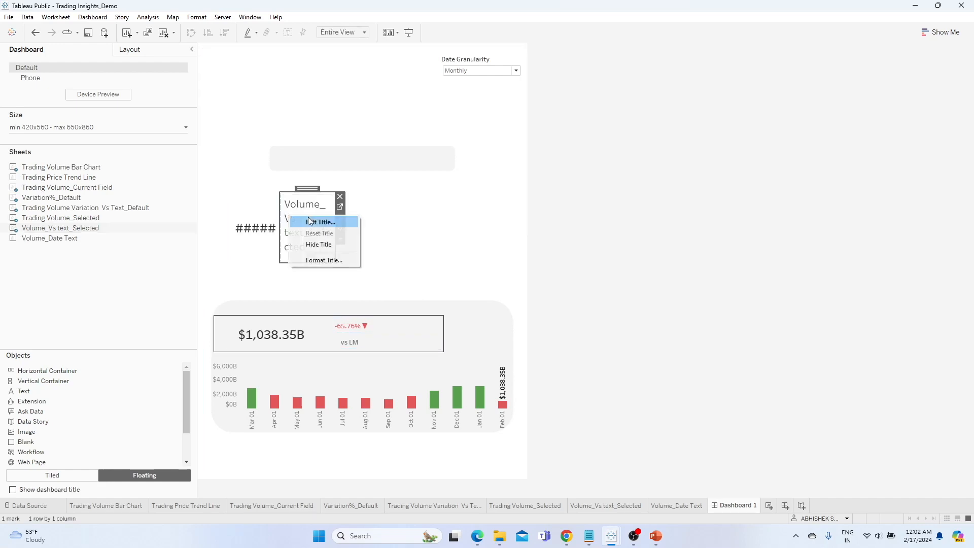
pyautogui.click(324, 245)
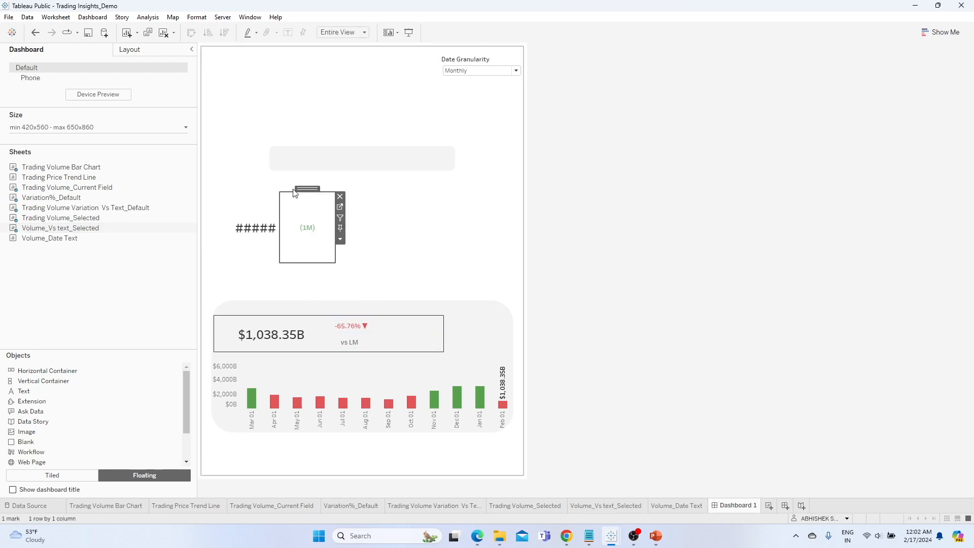
# - Widen the floating horizontal container on both sides and lower its upper edge, making it about 456 by 62
pyautogui.click(340, 240)
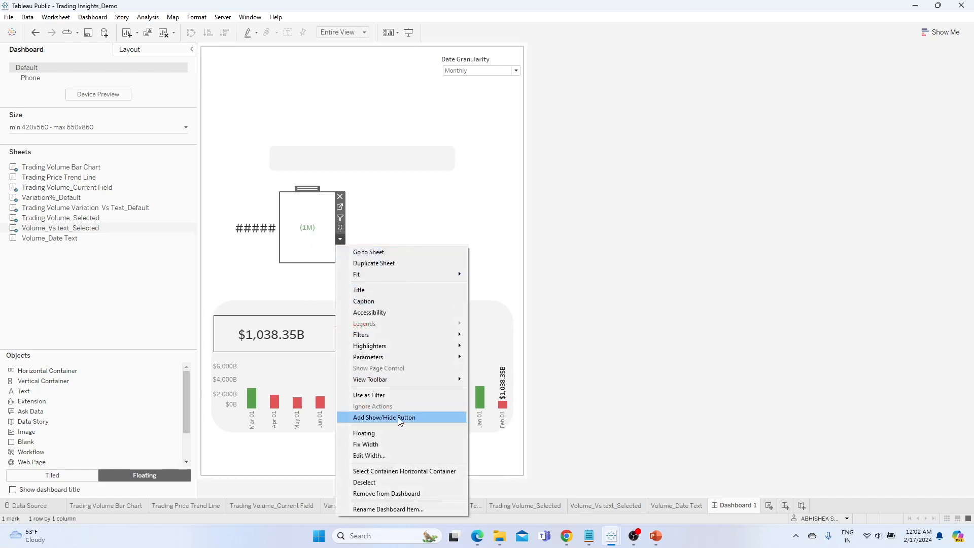
pyautogui.click(409, 471)
pyautogui.moveTo(335, 222); pyautogui.dragTo(441, 224)
pyautogui.moveTo(226, 220); pyautogui.dragTo(209, 221)
pyautogui.moveTo(351, 190); pyautogui.dragTo(352, 229)
pyautogui.click(282, 254)
pyautogui.click(278, 340)
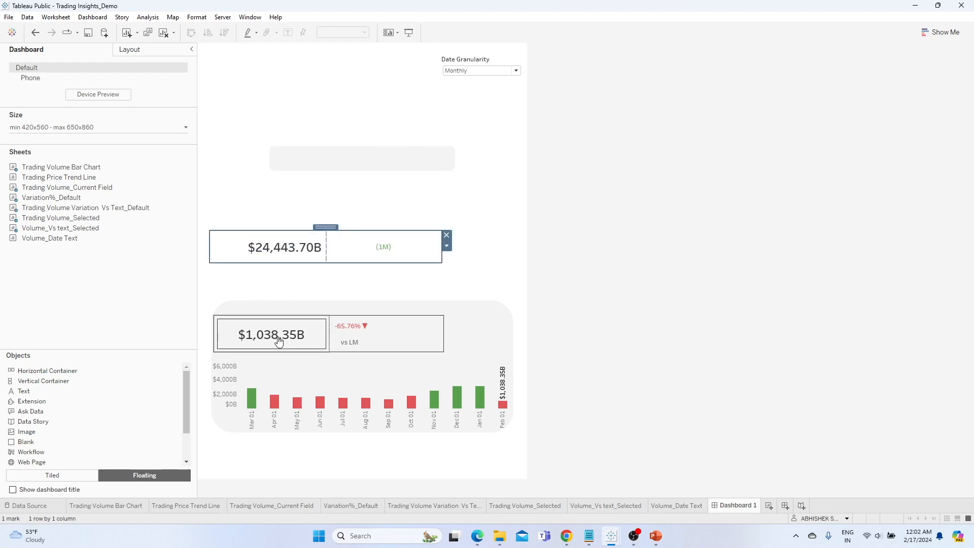
# - Set the horizontal pane alignment of the Volume_Vs text_Selected sheet to left
pyautogui.click(381, 245)
pyautogui.rightClick(382, 245)
pyautogui.click(404, 278)
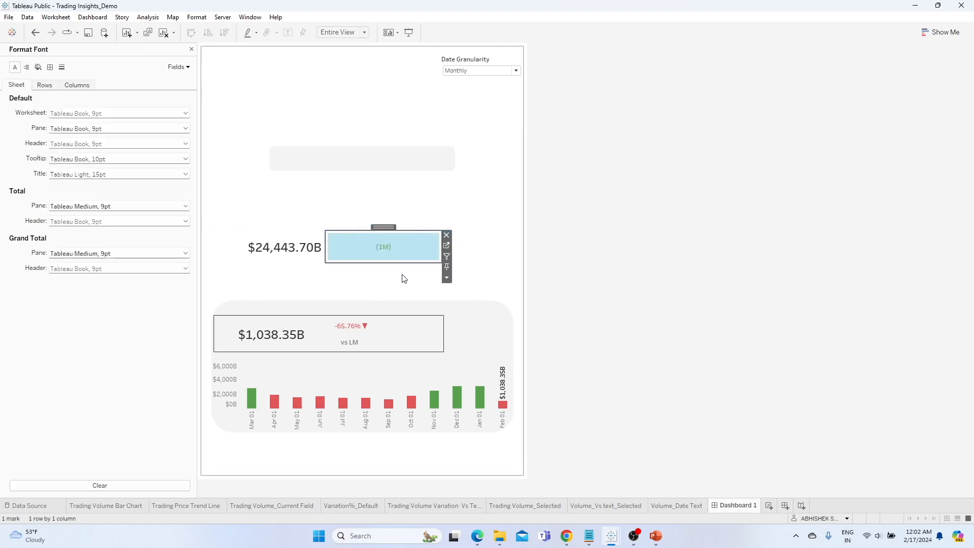
pyautogui.click(26, 67)
pyautogui.click(76, 113)
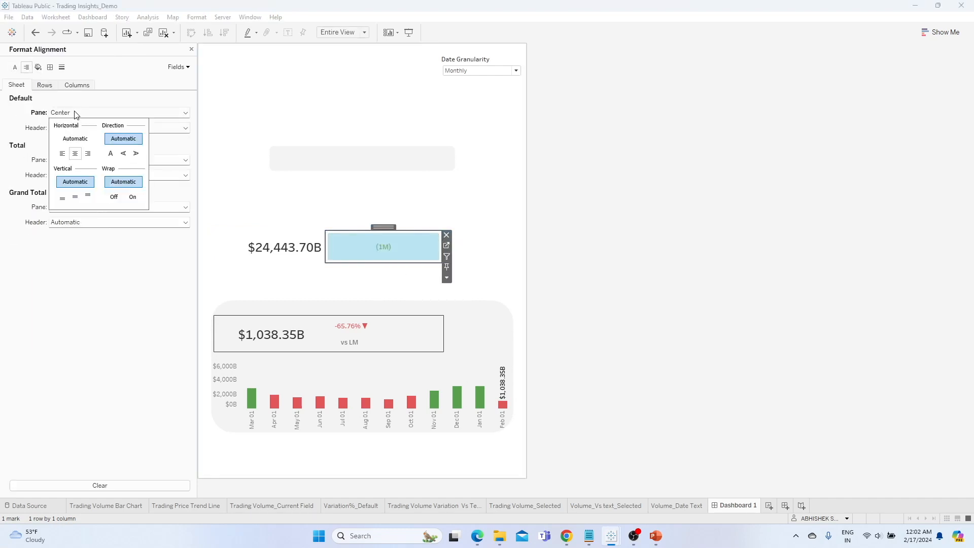
pyautogui.click(61, 153)
pyautogui.click(316, 204)
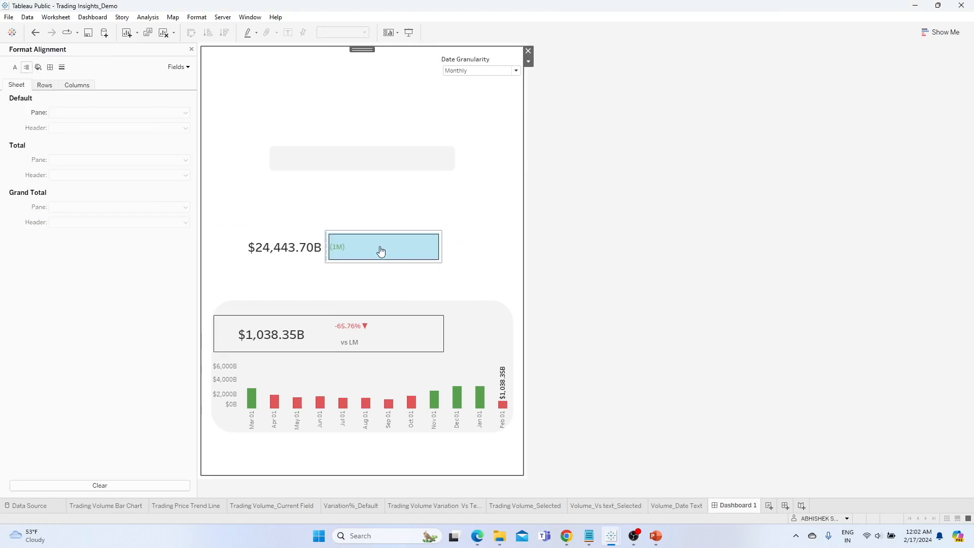
pyautogui.click(382, 251)
pyautogui.click(456, 295)
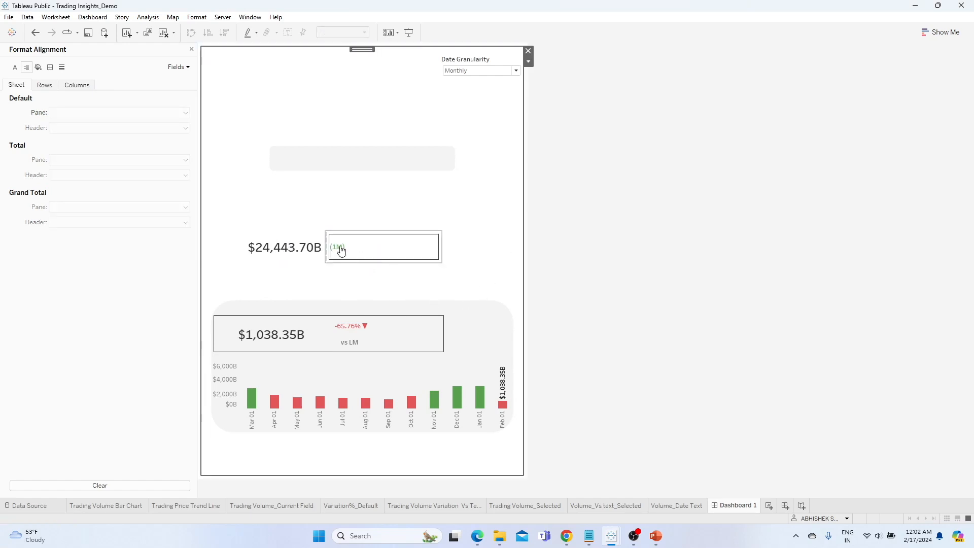
pyautogui.click(191, 49)
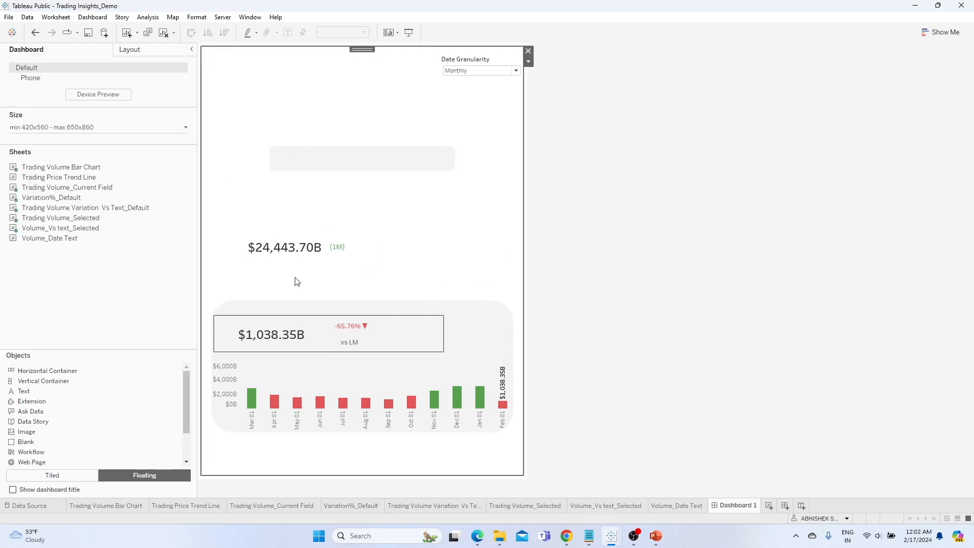
# - Set the horizontal pane alignment of the Trading Volume_Current Field sheet in the volume card to right
pyautogui.rightClick(312, 334)
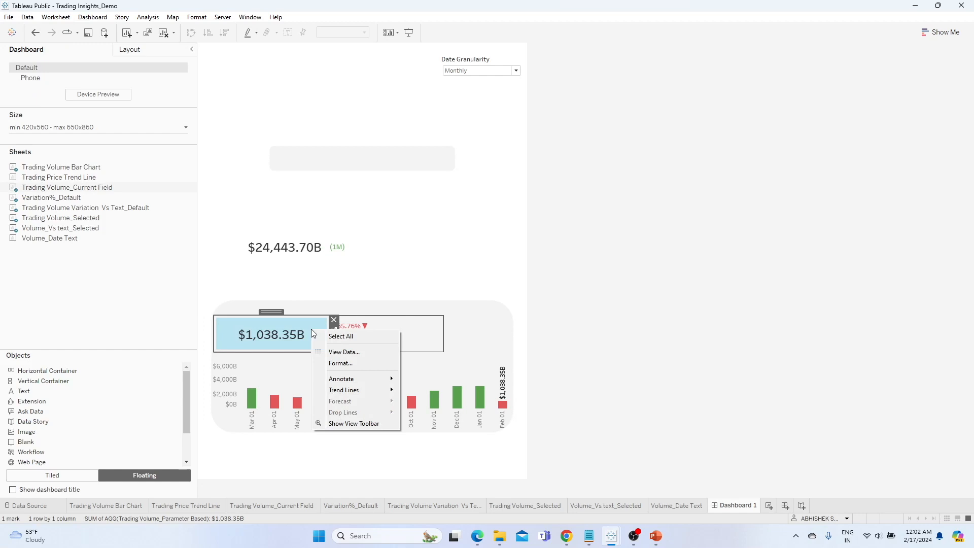
pyautogui.click(340, 359)
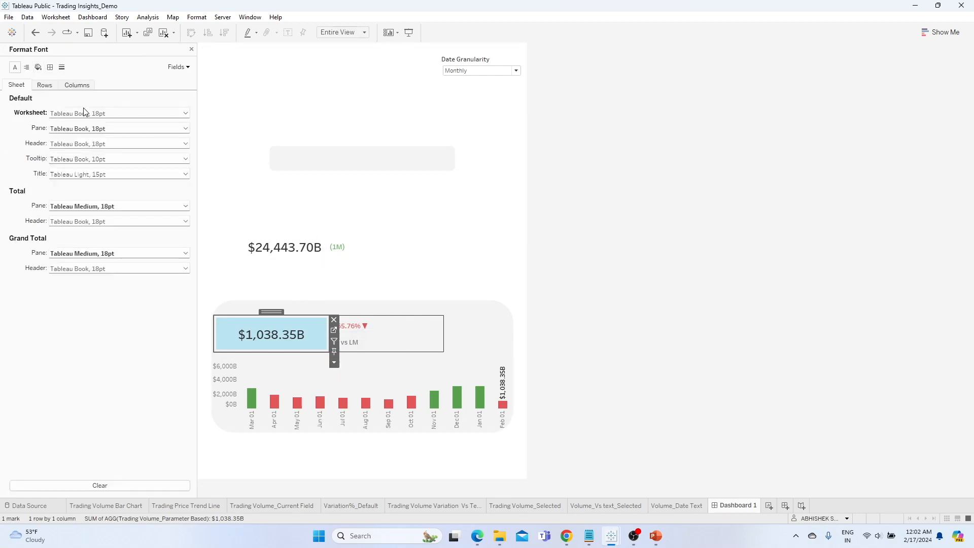
pyautogui.click(27, 67)
pyautogui.click(87, 112)
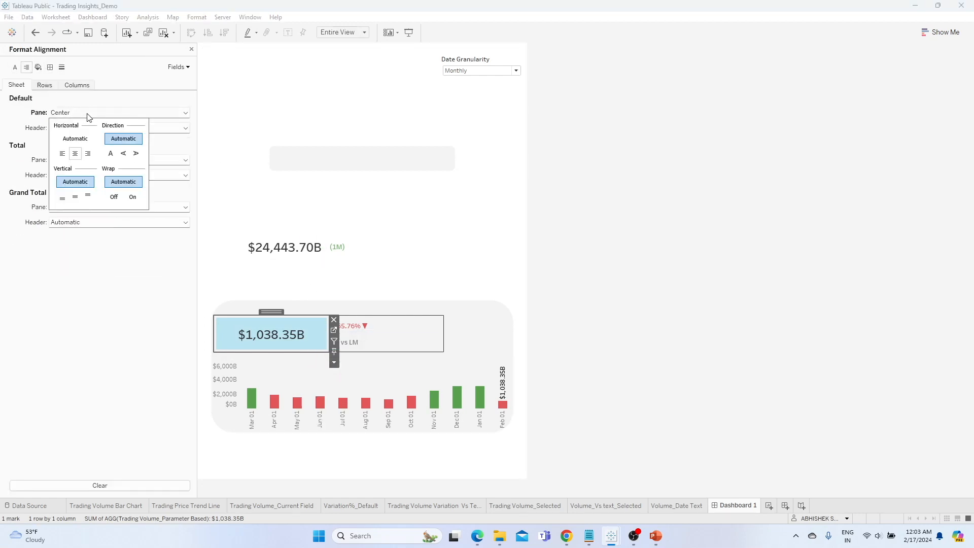
pyautogui.click(87, 153)
pyautogui.click(378, 285)
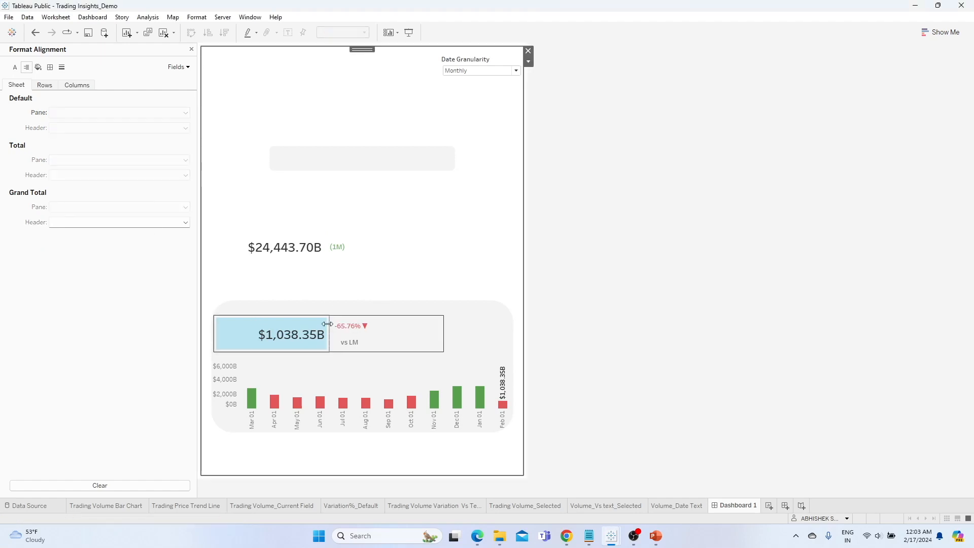
pyautogui.click(382, 251)
pyautogui.click(378, 248)
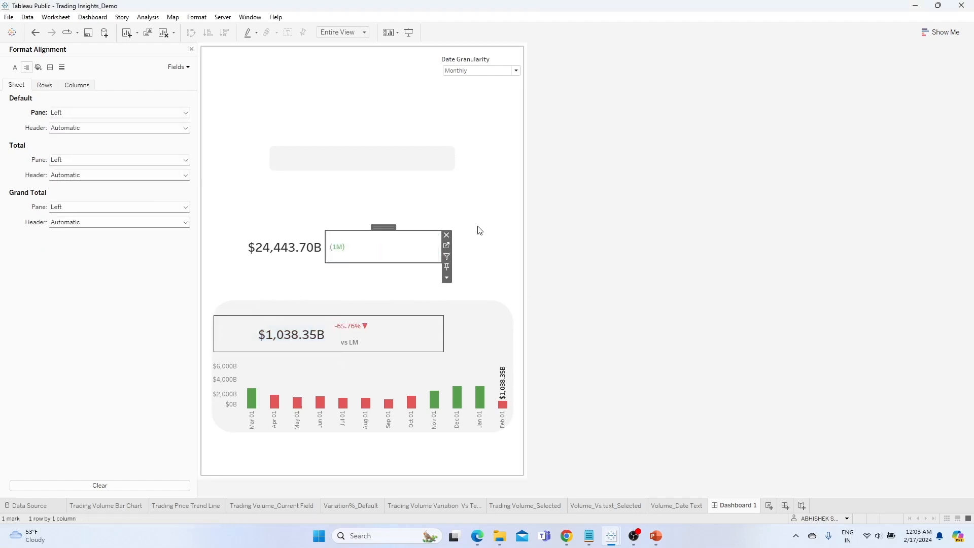
pyautogui.click(485, 231)
# - Switch Date Granularity to Daily, Weekly and back to Monthly to check how the values and texts respond
pyautogui.click(472, 71)
pyautogui.click(471, 77)
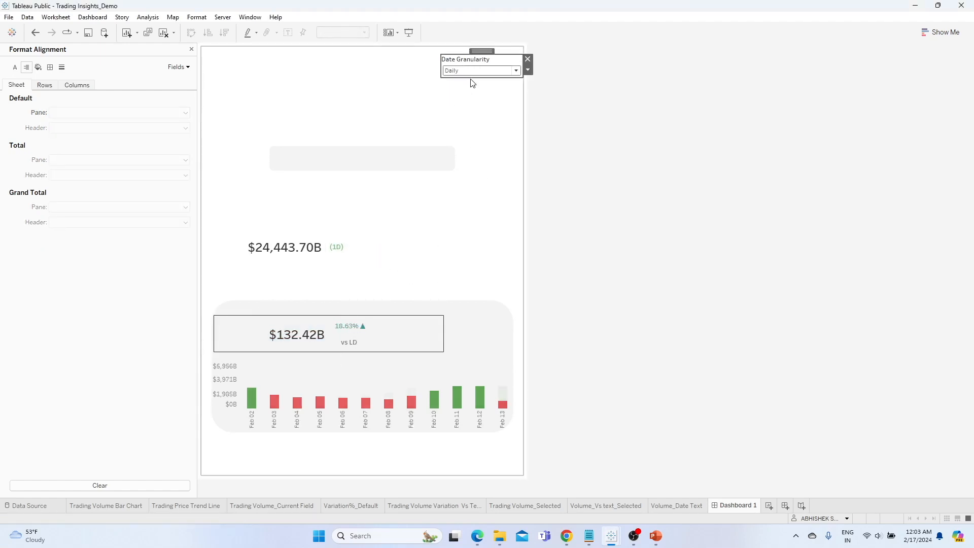
pyautogui.click(472, 74)
pyautogui.click(471, 88)
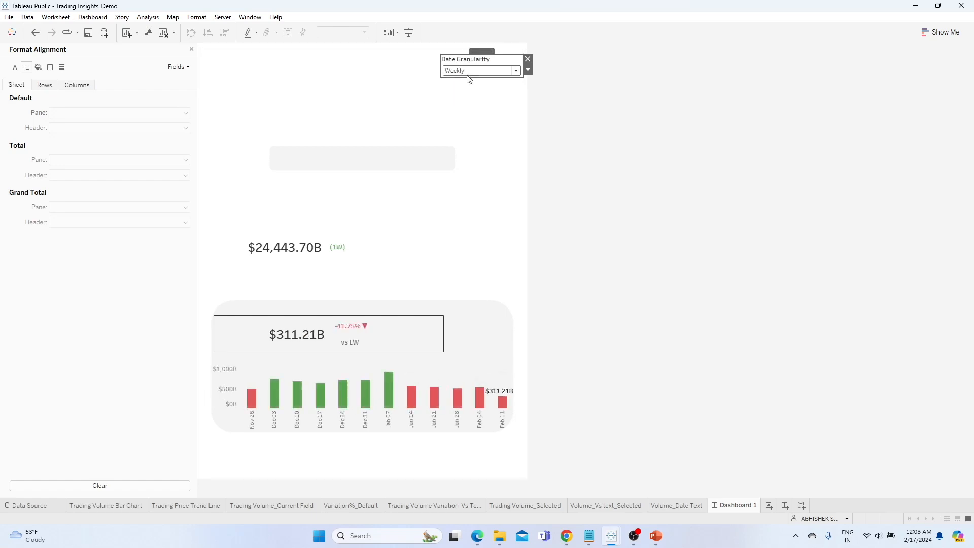
pyautogui.click(467, 75)
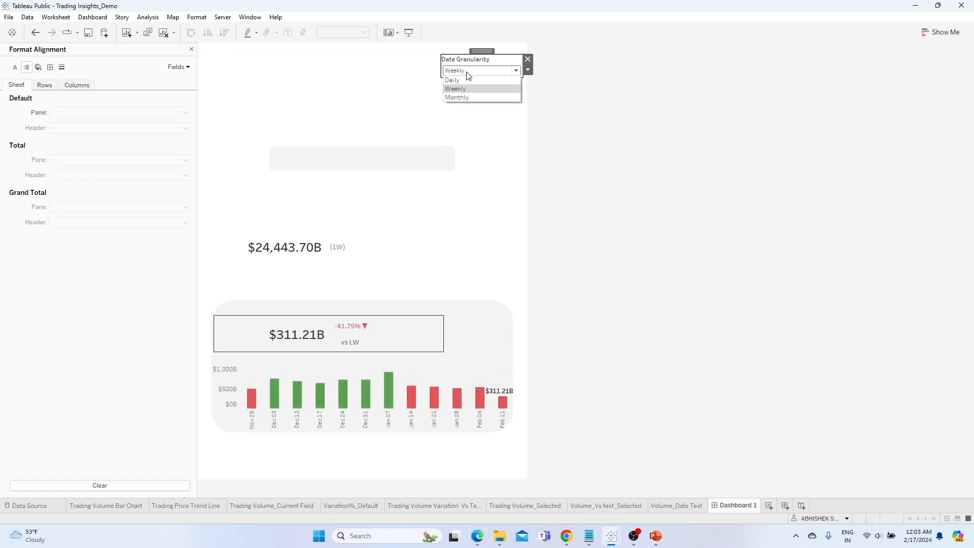
pyautogui.click(467, 96)
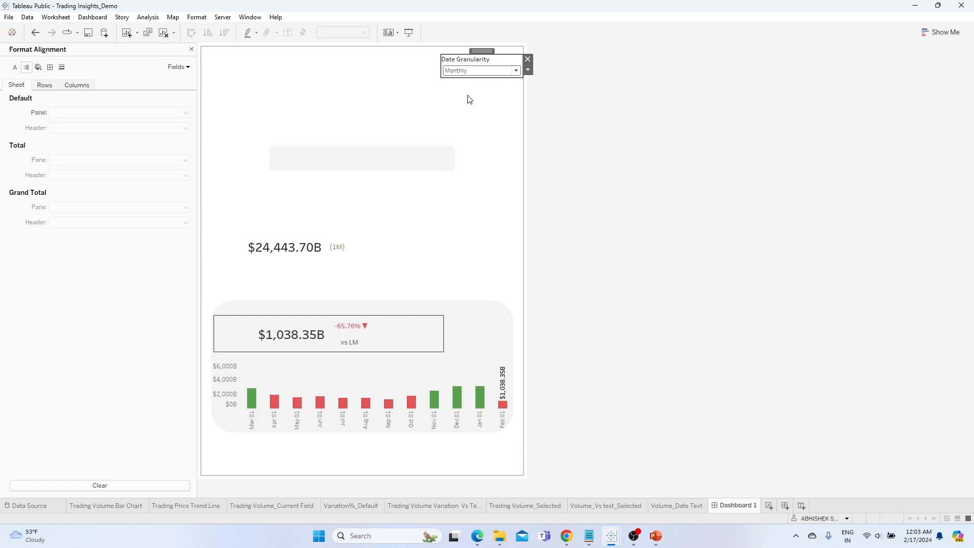
pyautogui.click(191, 49)
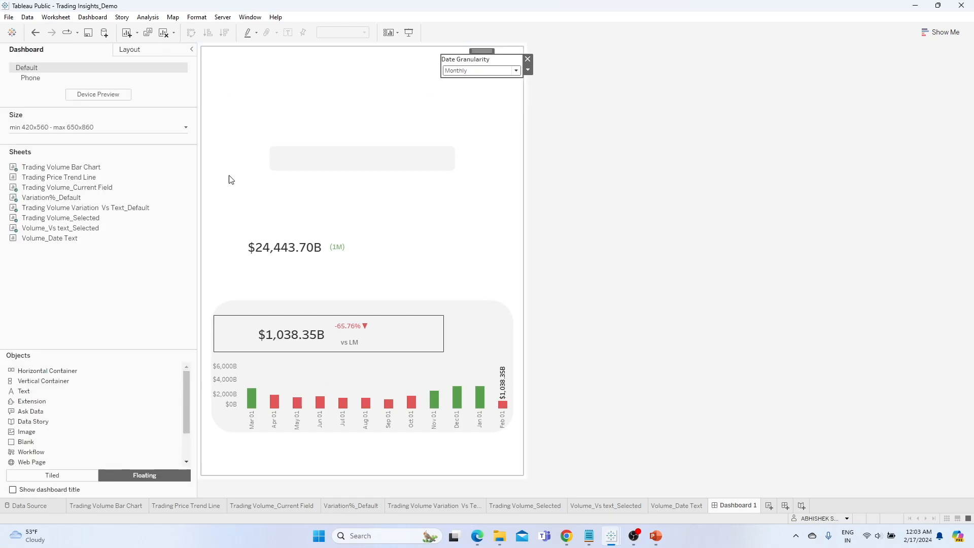
# - Add a solid border to the horizontal container that holds the Trading Volume_Selected and Volume_Vs text_Selected sheets
pyautogui.click(313, 237)
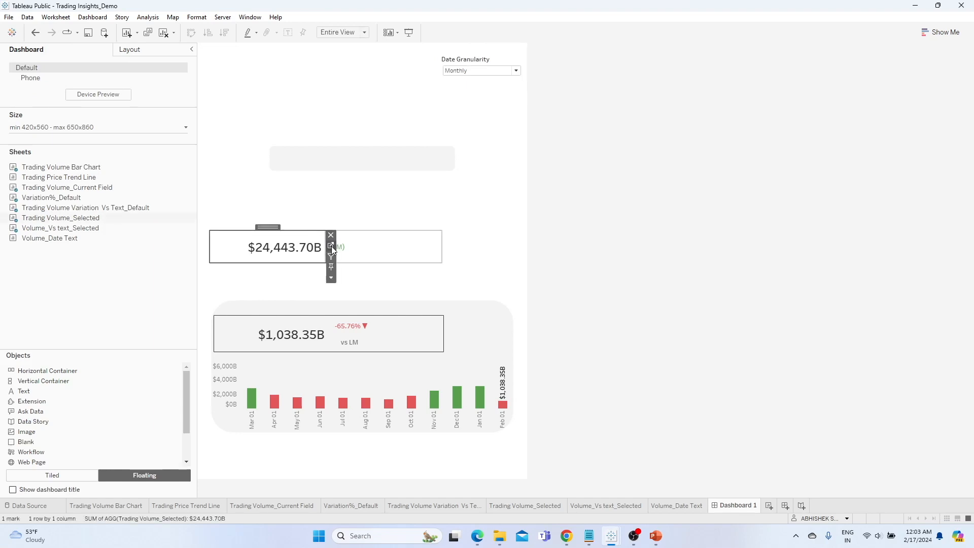
pyautogui.click(331, 277)
pyautogui.click(418, 498)
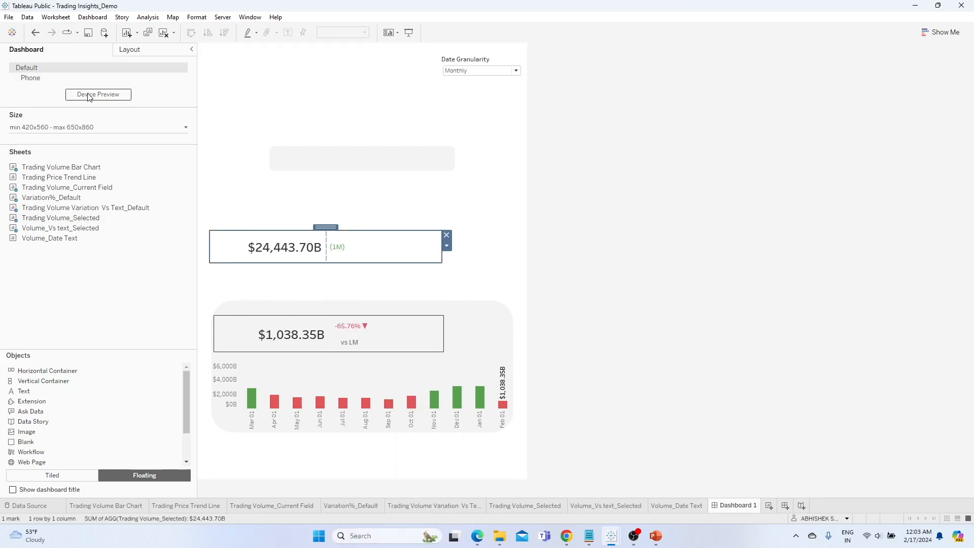
pyautogui.click(131, 51)
pyautogui.click(47, 216)
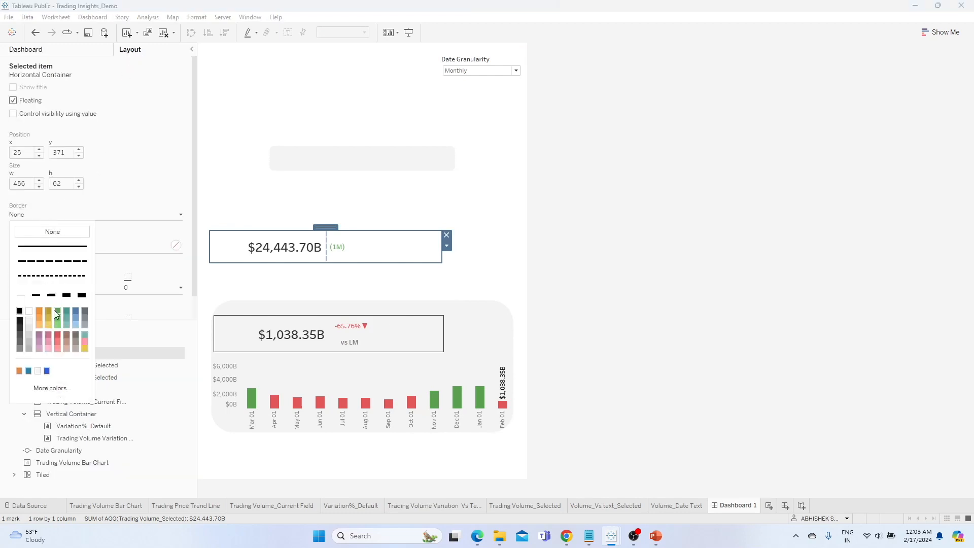
pyautogui.click(366, 208)
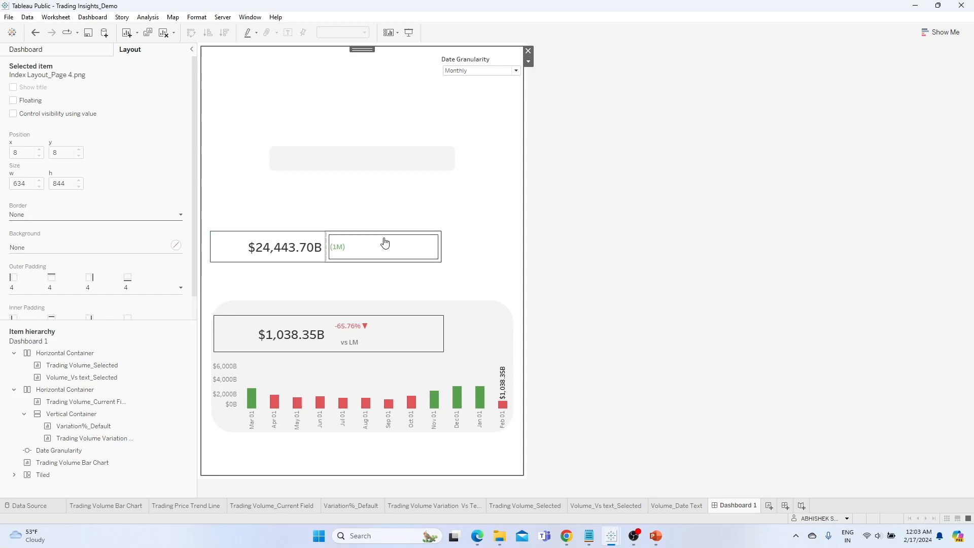
# - Match the selected-values container to the volume card's container by setting its width to 454 and height to 73
pyautogui.click(356, 322)
pyautogui.click(449, 342)
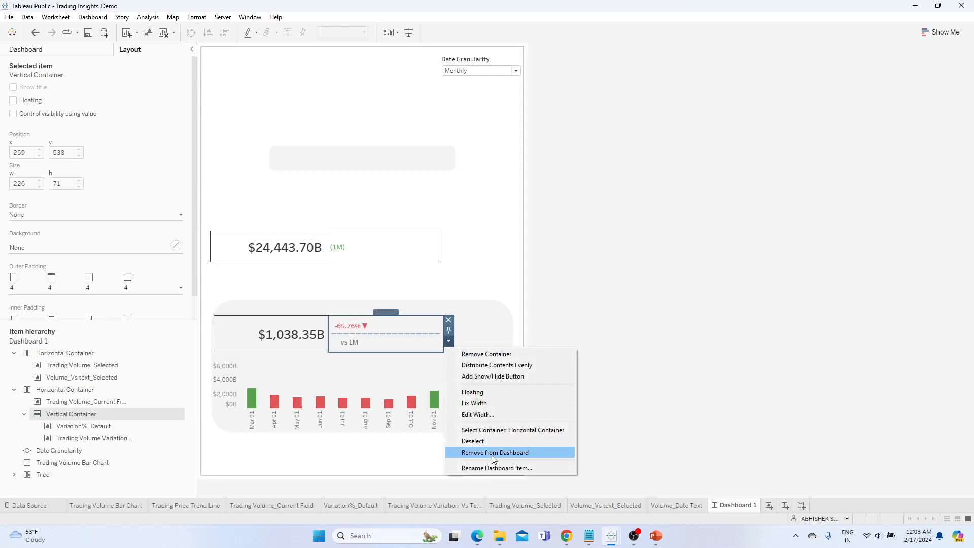
pyautogui.click(501, 437)
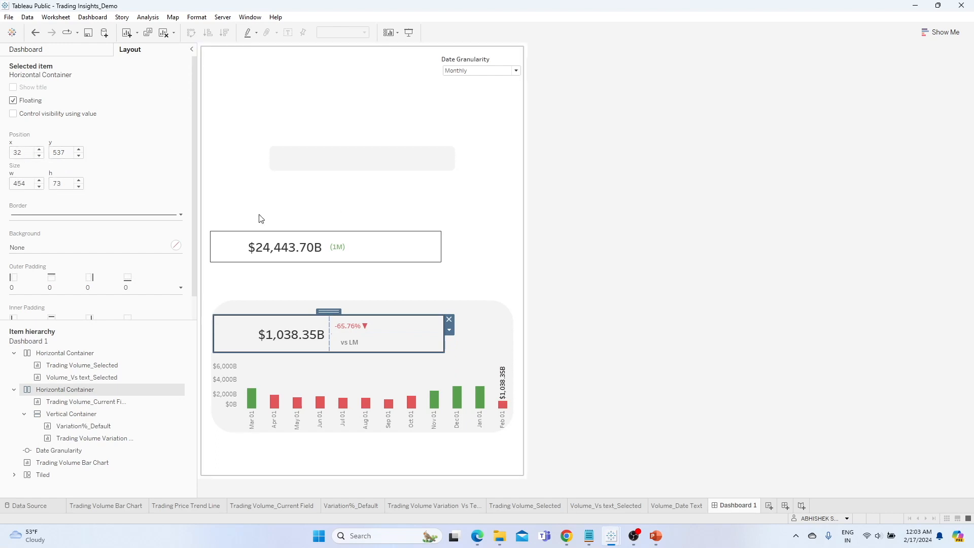
pyautogui.click(292, 242)
pyautogui.click(331, 278)
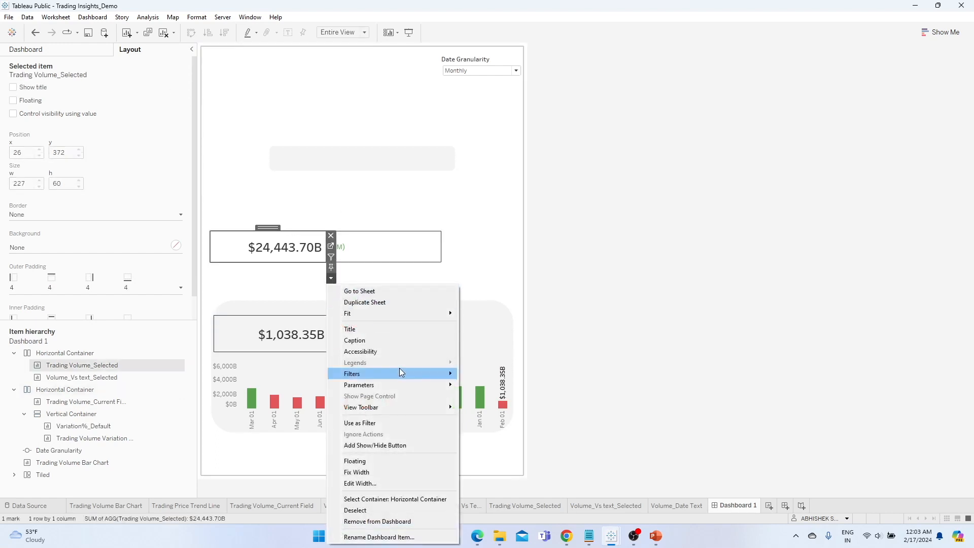
pyautogui.click(401, 500)
pyautogui.click(32, 183)
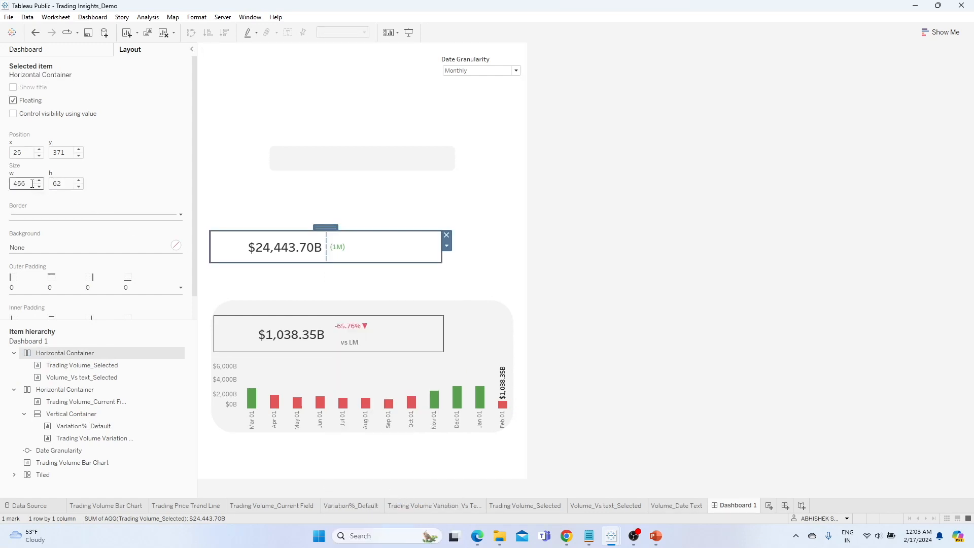
pyautogui.click(39, 186)
pyautogui.click(52, 183)
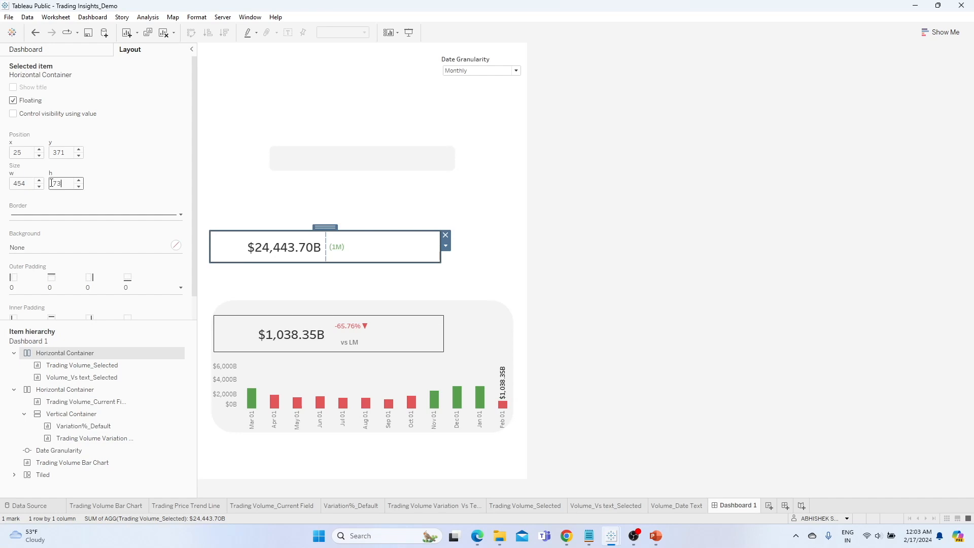
pyautogui.click(294, 199)
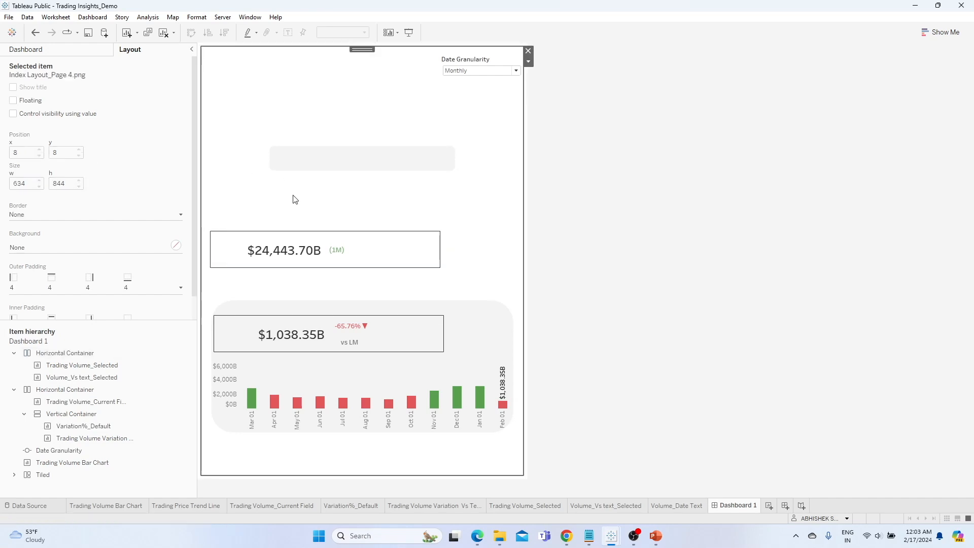
# - Open the dashboard's Actions dialog with the Trading Volume Bar Chart selected
pyautogui.click(444, 378)
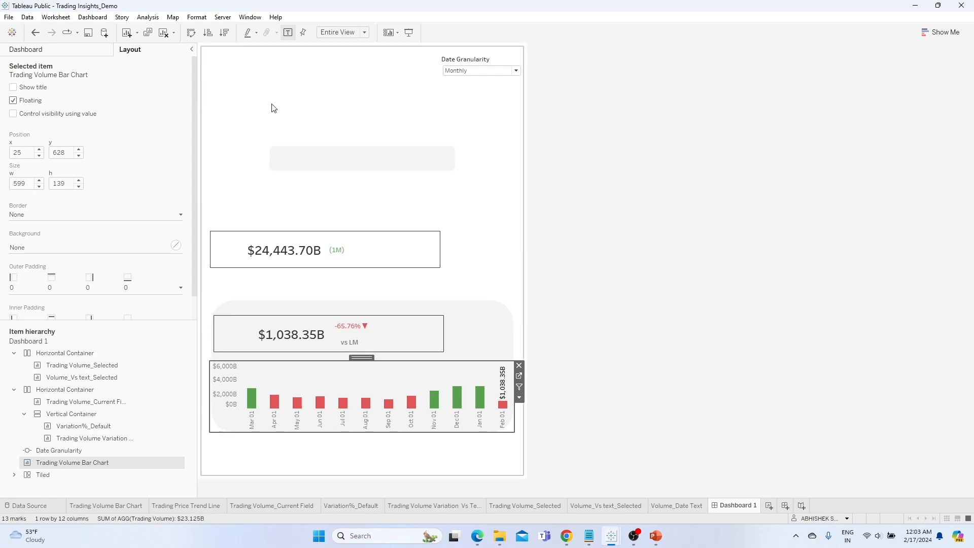
pyautogui.click(89, 18)
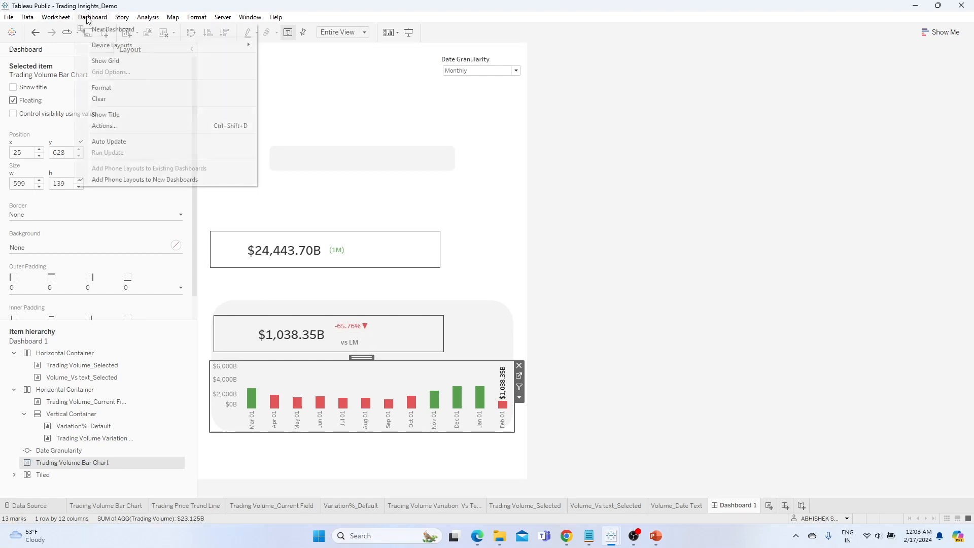
pyautogui.click(107, 125)
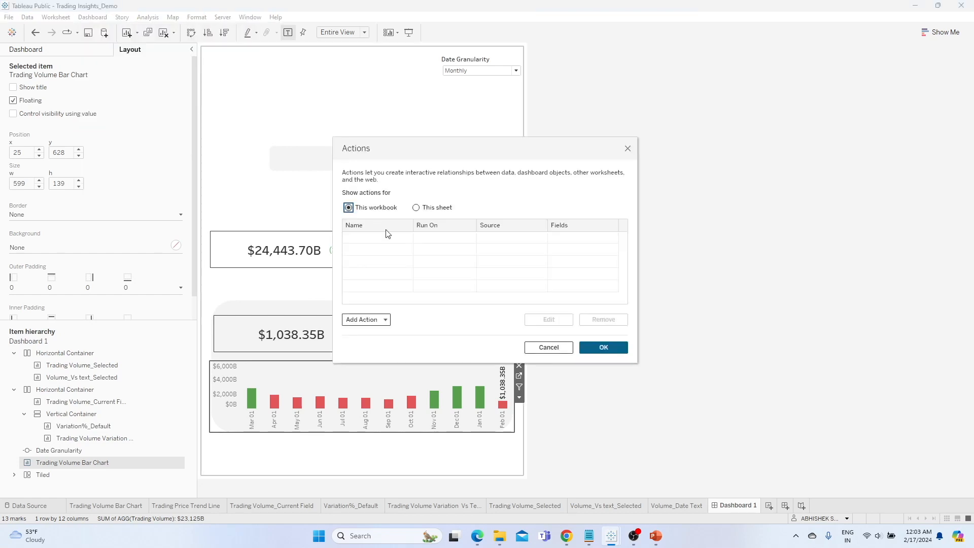
pyautogui.click(362, 320)
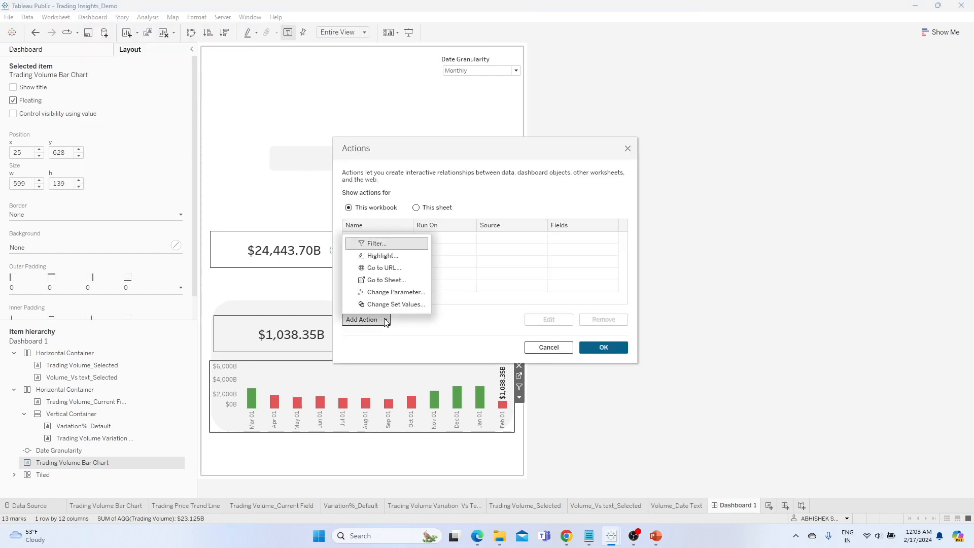
pyautogui.click(390, 292)
pyautogui.click(543, 358)
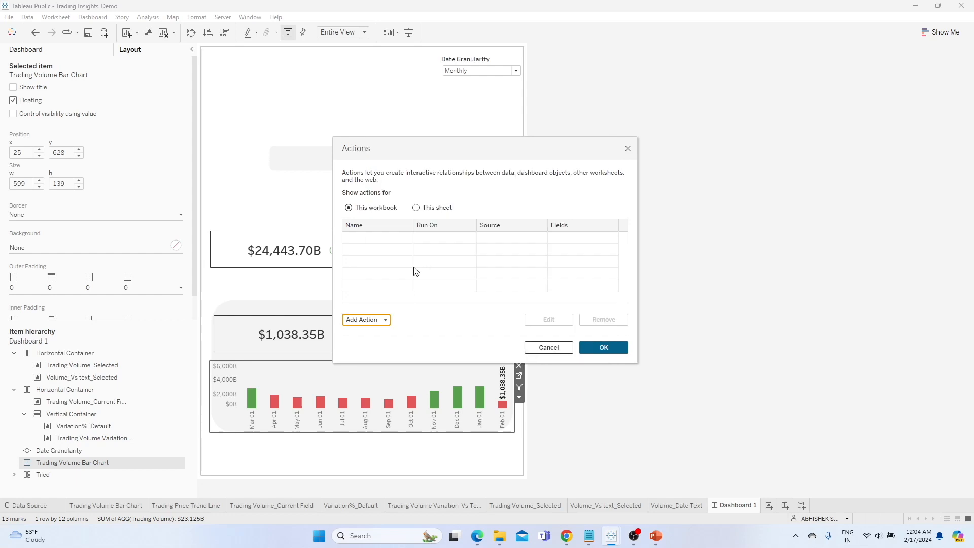
# - Add a filter action named Filter_Default with Trading Volume Bar Chart as its only source sheet, running on Select
pyautogui.click(385, 320)
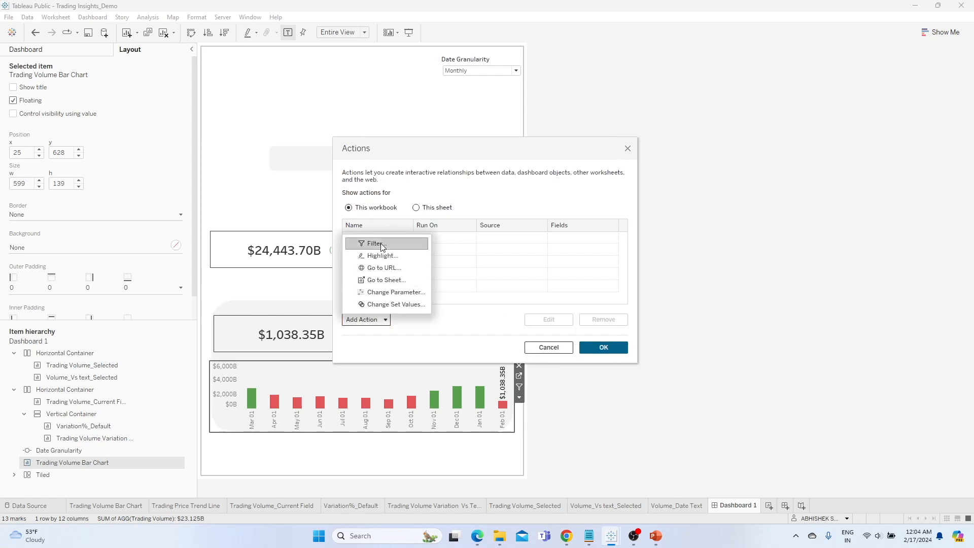
pyautogui.click(382, 244)
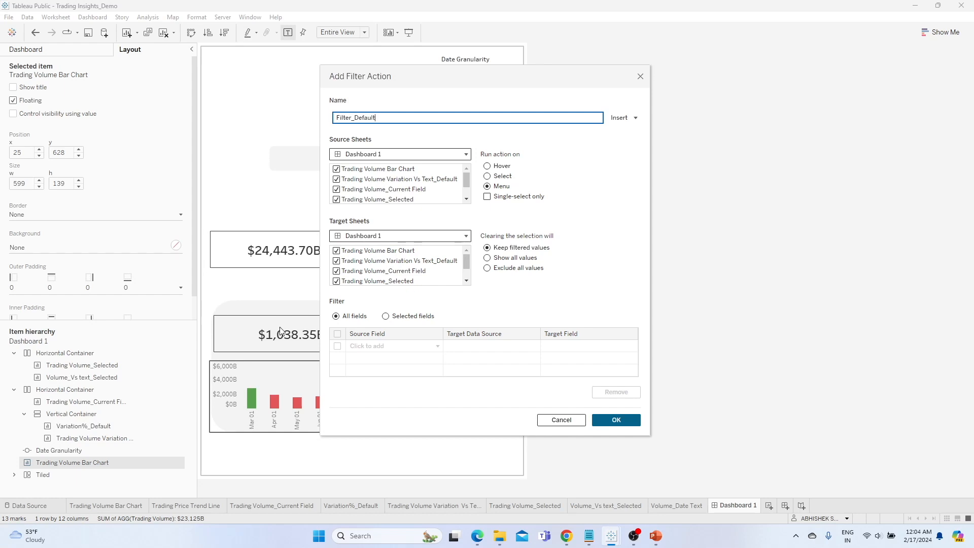
pyautogui.moveTo(476, 72); pyautogui.dragTo(697, 60)
pyautogui.click(601, 158)
pyautogui.scroll(-2, 601, 176)
pyautogui.keyDown('shift'); pyautogui.click(594, 186); pyautogui.keyUp('shift')
pyautogui.scroll(3, 611, 169)
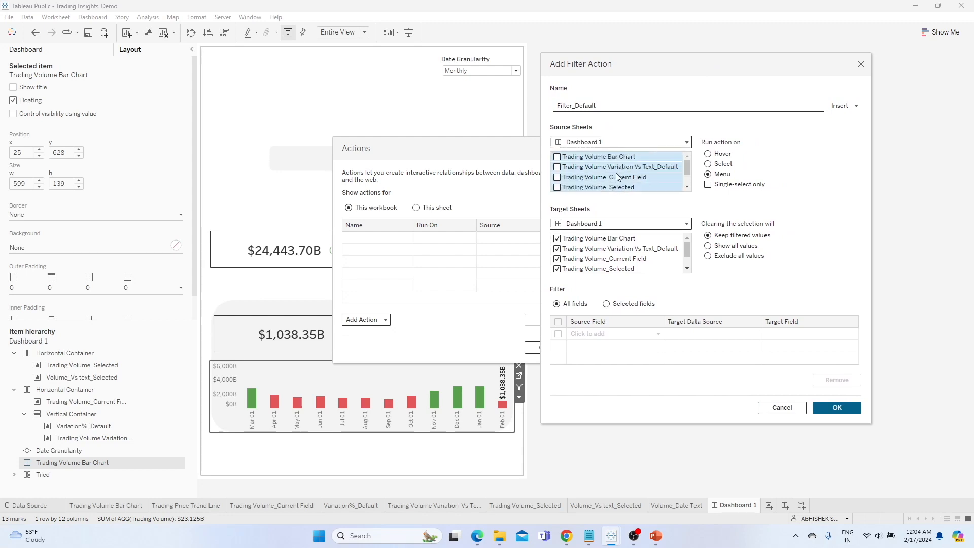
pyautogui.click(612, 160)
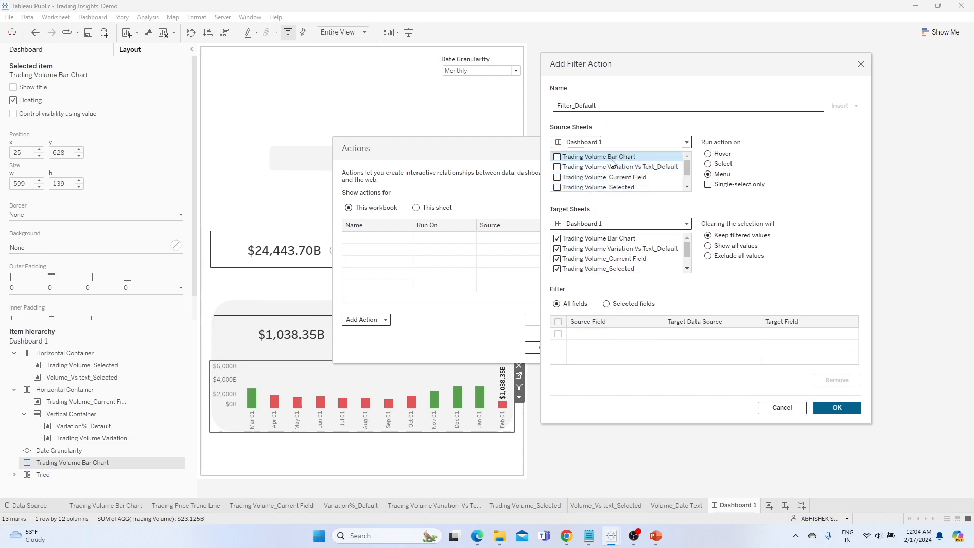
pyautogui.click(558, 157)
pyautogui.click(708, 164)
# - Limit Filter_Default's targets to Trading Volume Variation Vs Text_Default, Trading Volume_Current Field and Variation%_Default, showing all values when cleared, and save the action
pyautogui.click(573, 239)
pyautogui.scroll(-3, 586, 251)
pyautogui.keyDown('shift'); pyautogui.click(593, 269); pyautogui.keyUp('shift')
pyautogui.click(557, 269)
pyautogui.scroll(3, 598, 255)
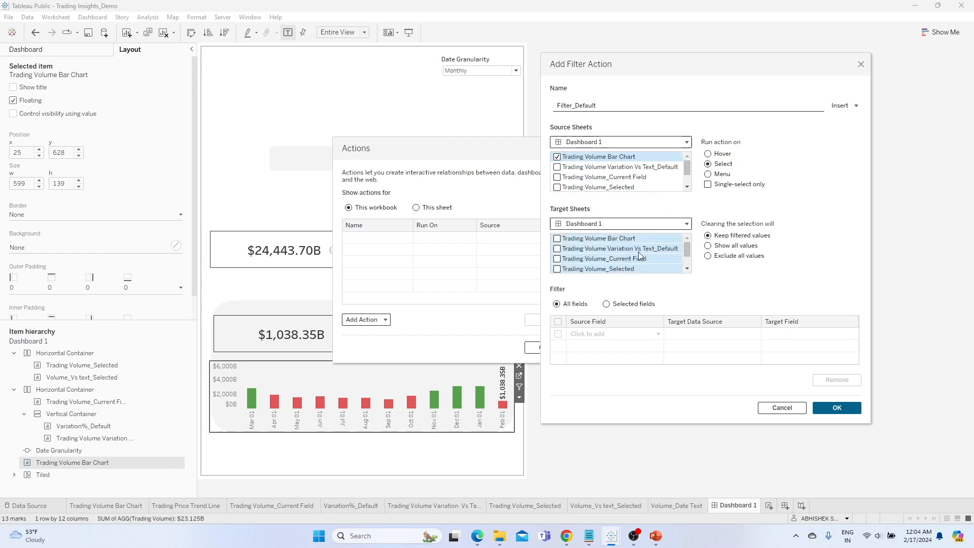
pyautogui.click(608, 250)
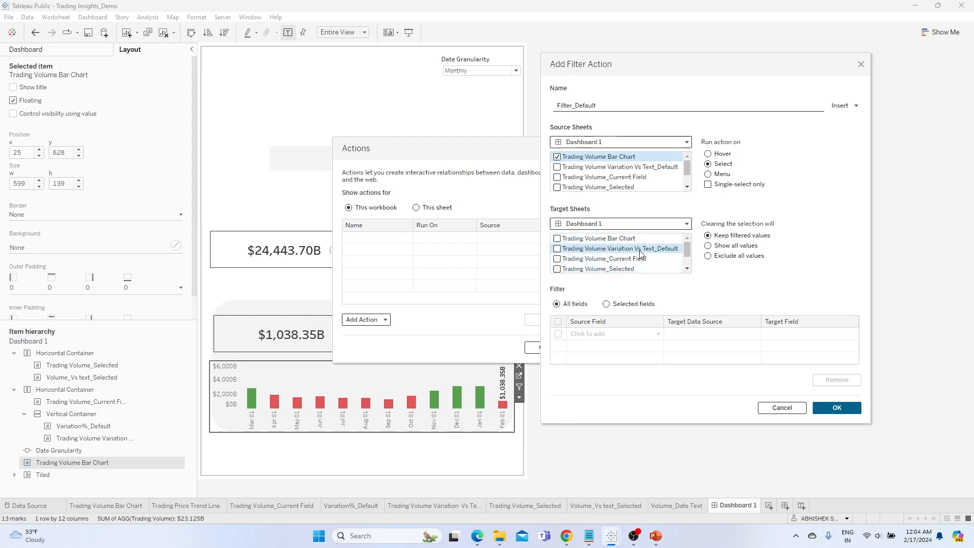
pyautogui.click(557, 249)
pyautogui.moveTo(688, 251); pyautogui.dragTo(690, 259)
pyautogui.click(557, 262)
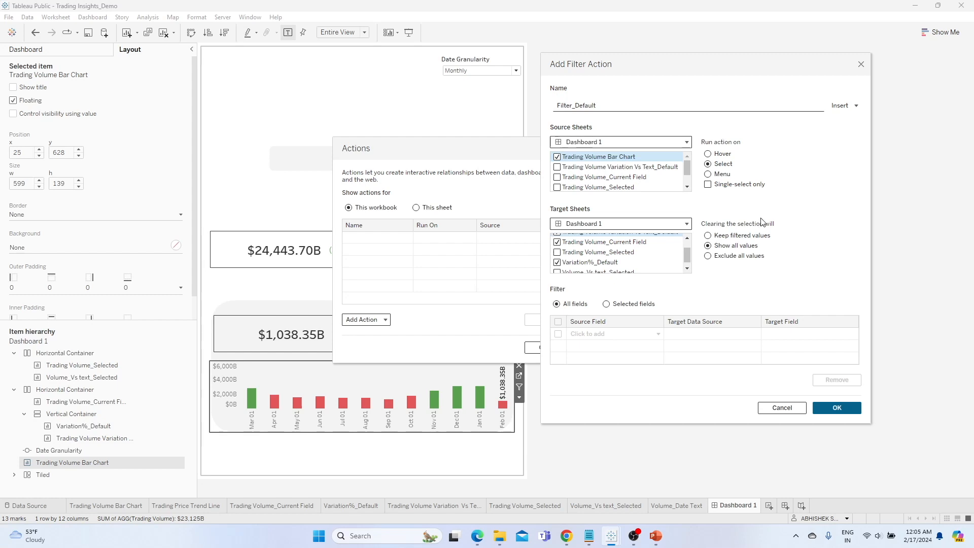
pyautogui.click(845, 410)
pyautogui.click(600, 347)
# - Select and deselect the Jan 01 bar to check how the default volume card responds
pyautogui.moveTo(479, 396)
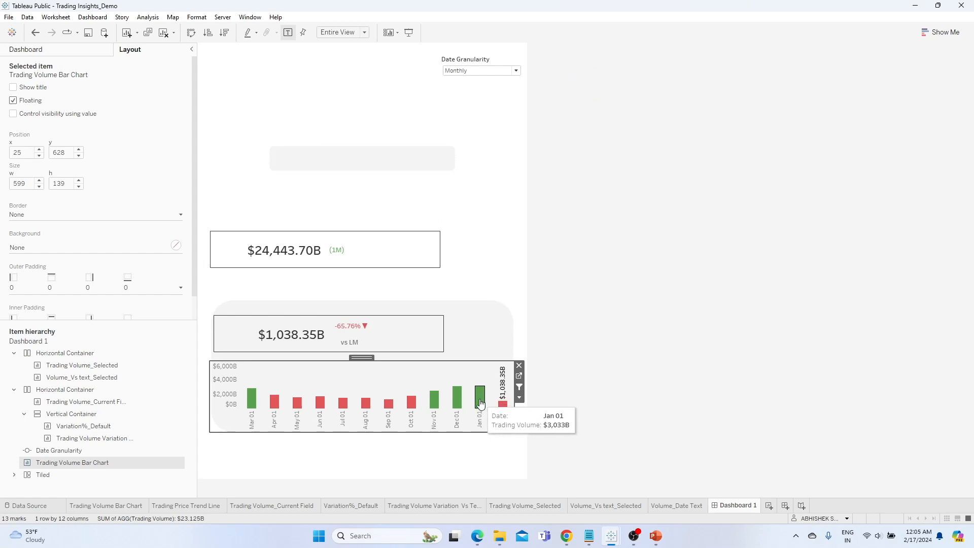
pyautogui.click(480, 403)
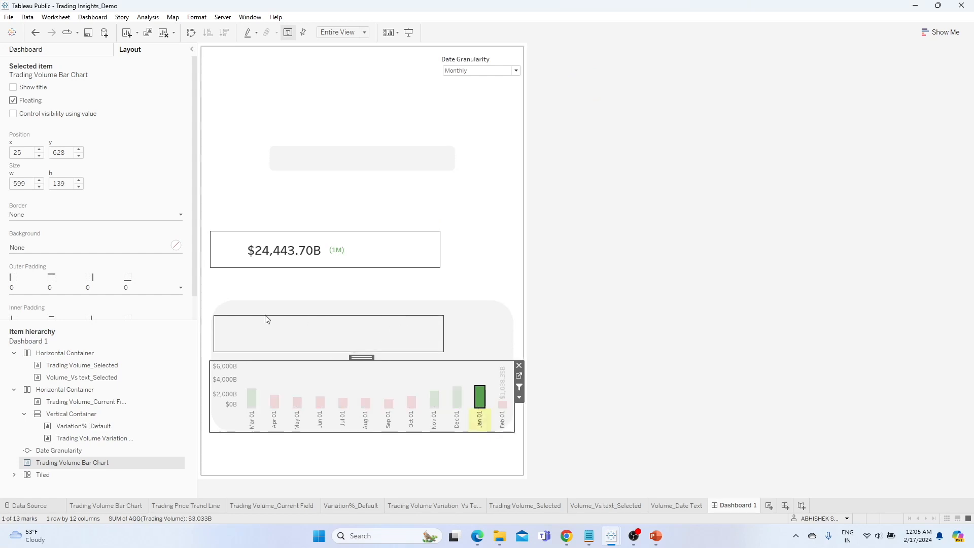
pyautogui.moveTo(482, 401)
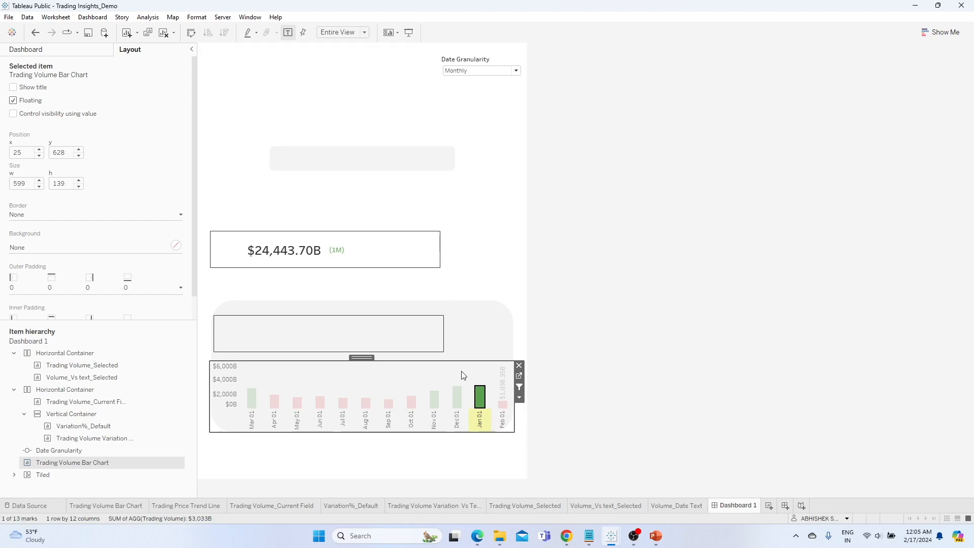
pyautogui.click(480, 398)
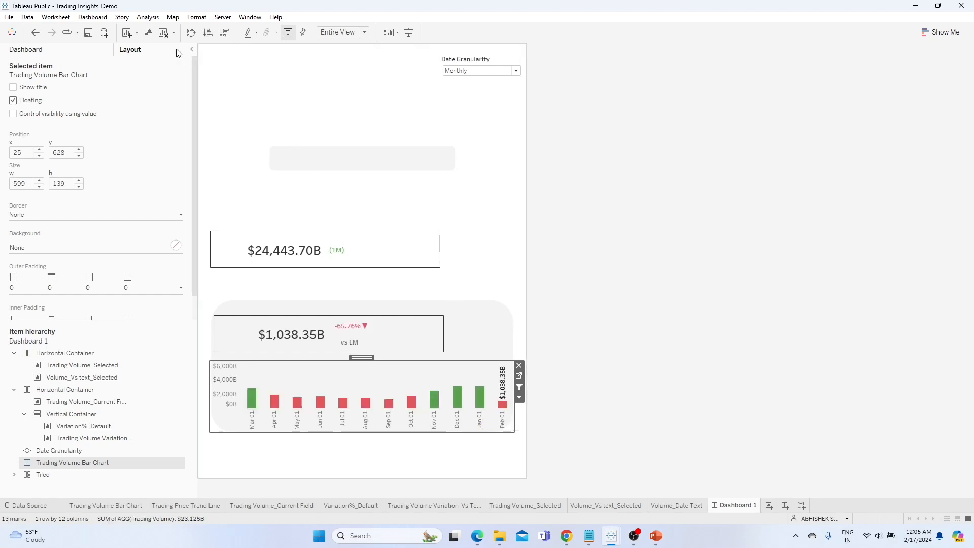
# - Add a second filter action to the dashboard and name it Filter_Selected
pyautogui.click(93, 16)
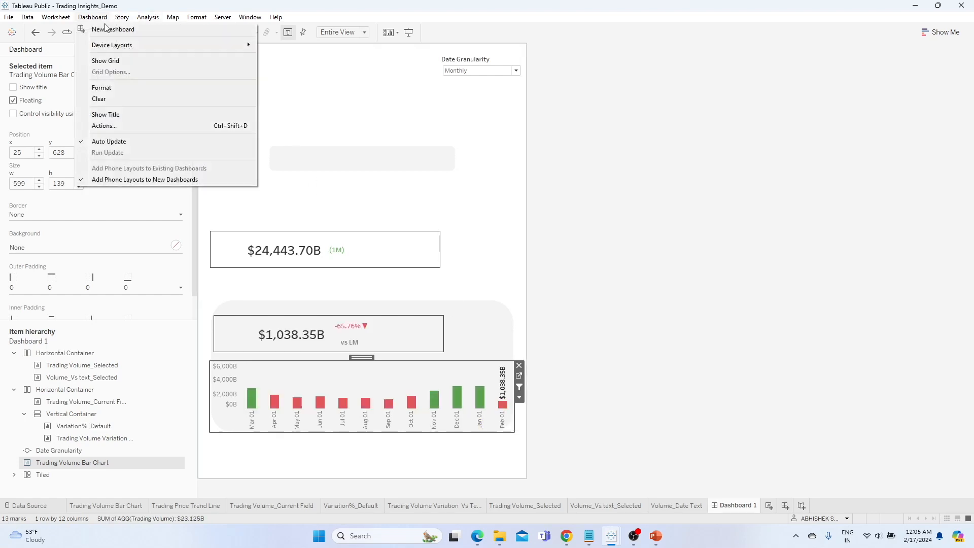
pyautogui.click(113, 126)
pyautogui.click(378, 319)
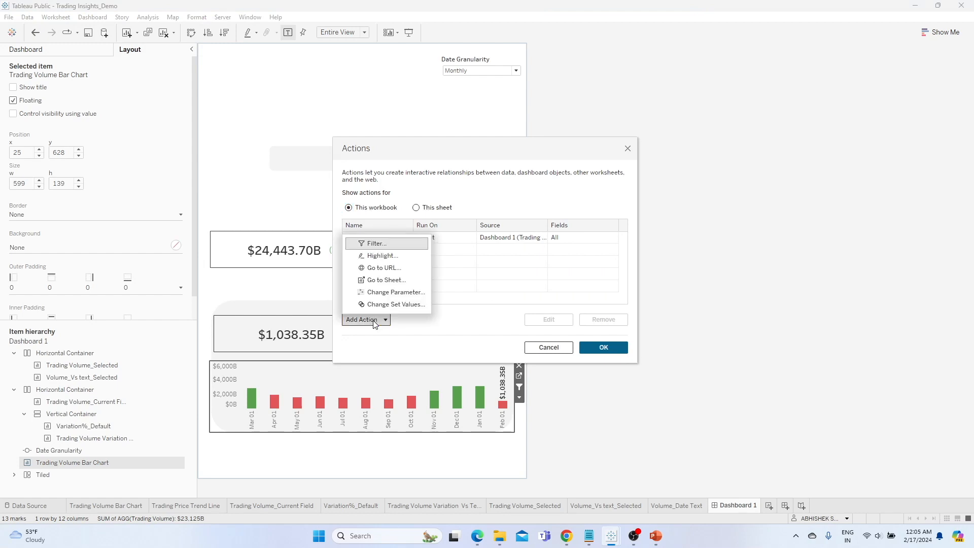
pyautogui.click(376, 244)
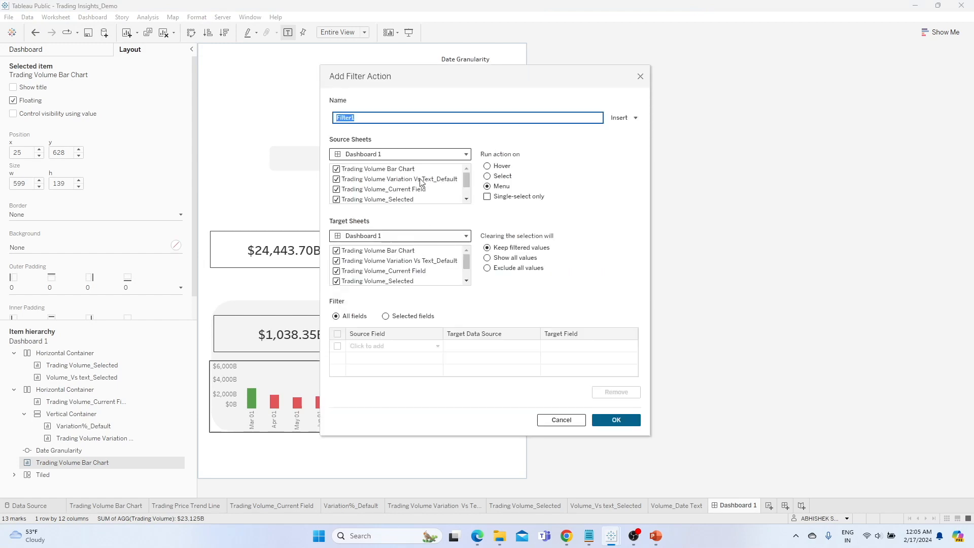
pyautogui.moveTo(406, 67); pyautogui.dragTo(561, 71)
pyautogui.write('Filte')
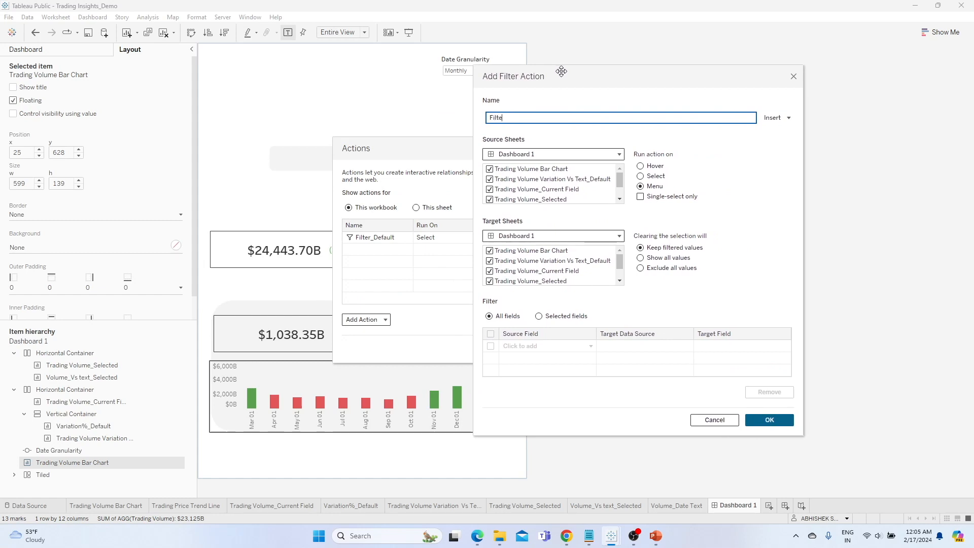
pyautogui.write('r_Selected')
# - Keep only Trading Volume Bar Chart as Filter_Selected's source sheet and run the action on Select
pyautogui.click(532, 170)
pyautogui.keyDown('shift'); pyautogui.click(531, 199); pyautogui.keyUp('shift')
pyautogui.click(490, 200)
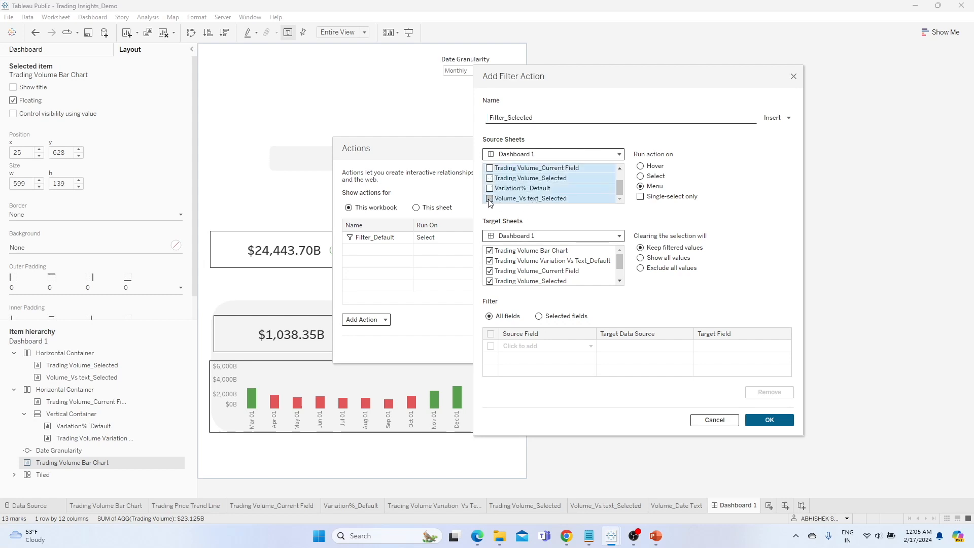
pyautogui.click(534, 181)
pyautogui.click(536, 170)
pyautogui.click(490, 169)
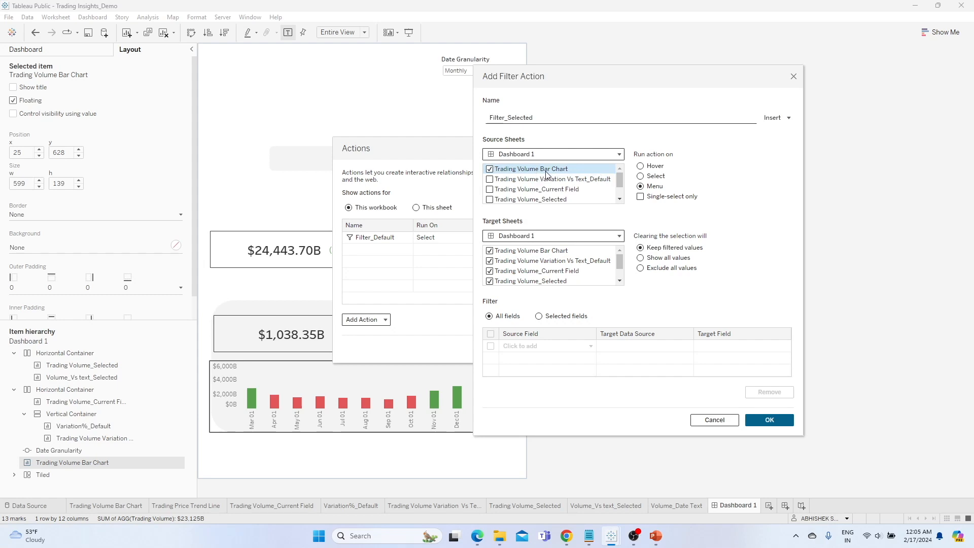
pyautogui.click(641, 176)
# - Limit Filter_Selected's targets to Trading Volume_Selected and Volume_Vs text_Selected, excluding all values when cleared, and save the action
pyautogui.click(529, 251)
pyautogui.scroll(-2, 529, 261)
pyautogui.keyDown('shift'); pyautogui.click(533, 281); pyautogui.keyUp('shift')
pyautogui.click(490, 280)
pyautogui.click(523, 272)
pyautogui.scroll(2, 535, 271)
pyautogui.click(490, 281)
pyautogui.moveTo(619, 263); pyautogui.dragTo(619, 272)
pyautogui.click(490, 280)
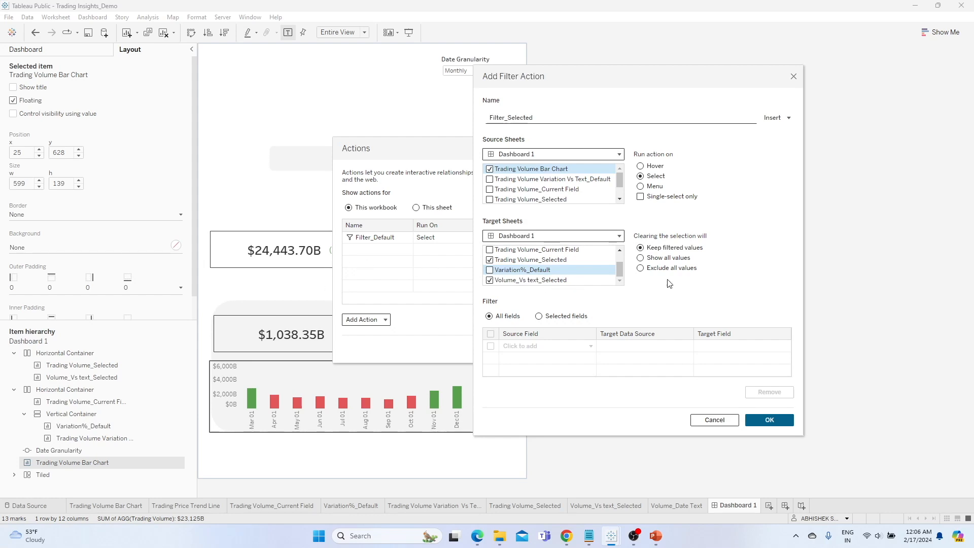
pyautogui.click(642, 269)
pyautogui.click(779, 420)
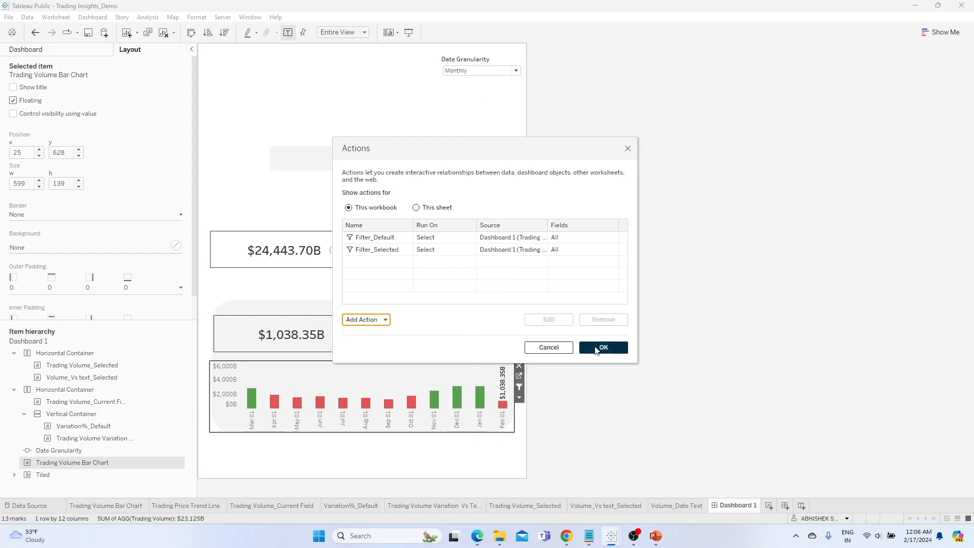
pyautogui.click(597, 350)
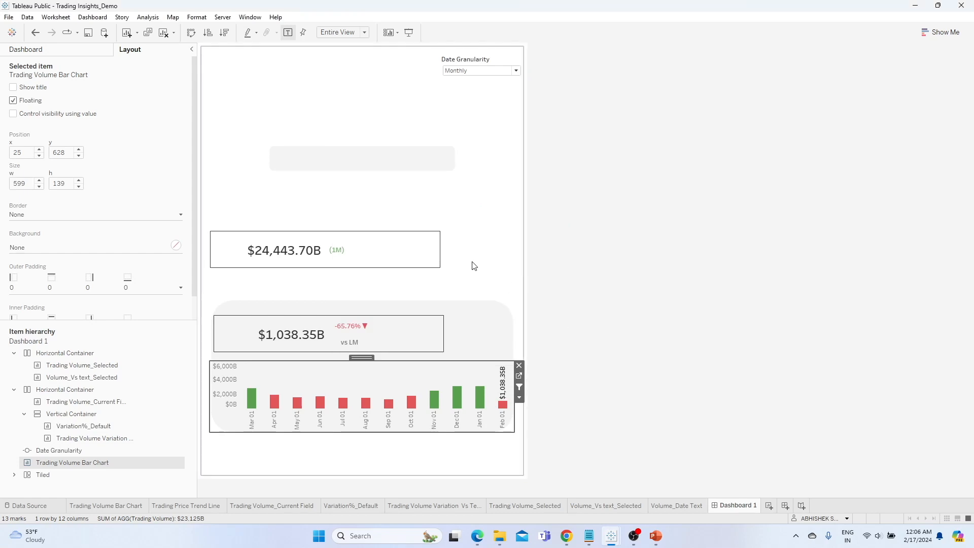
# - Select the Jan 01 and Dec 01 bars in turn, clearing the selection at the end, to test both filter actions
pyautogui.moveTo(480, 397)
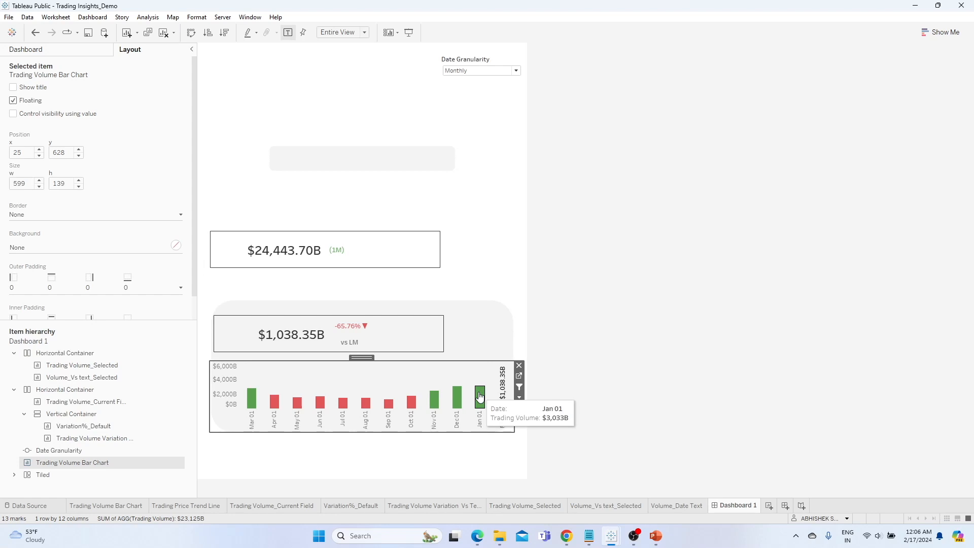
pyautogui.click(480, 397)
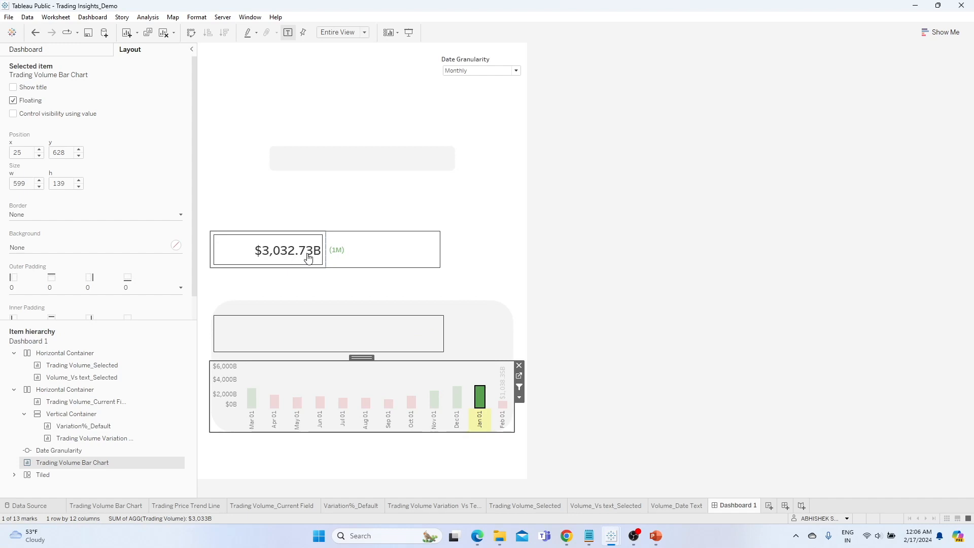
pyautogui.moveTo(460, 401)
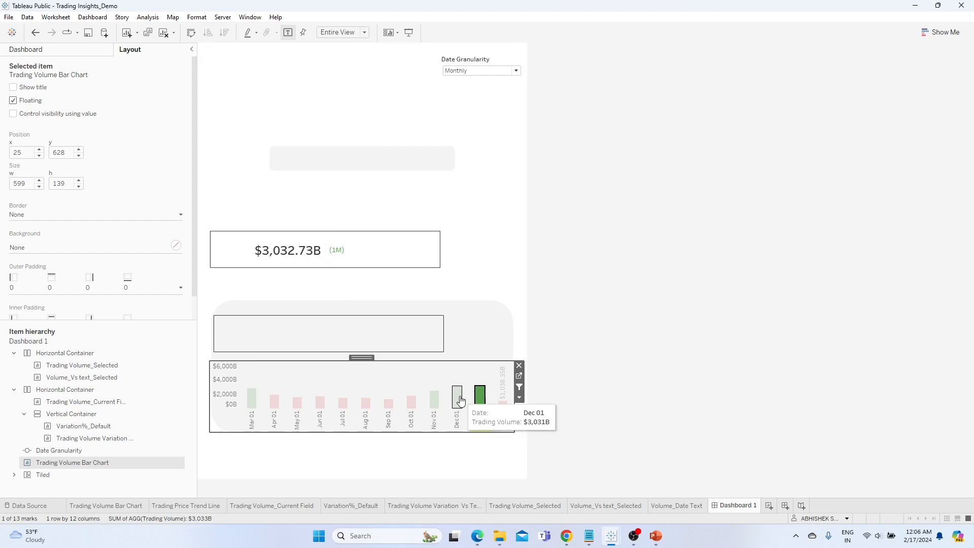
pyautogui.click(460, 401)
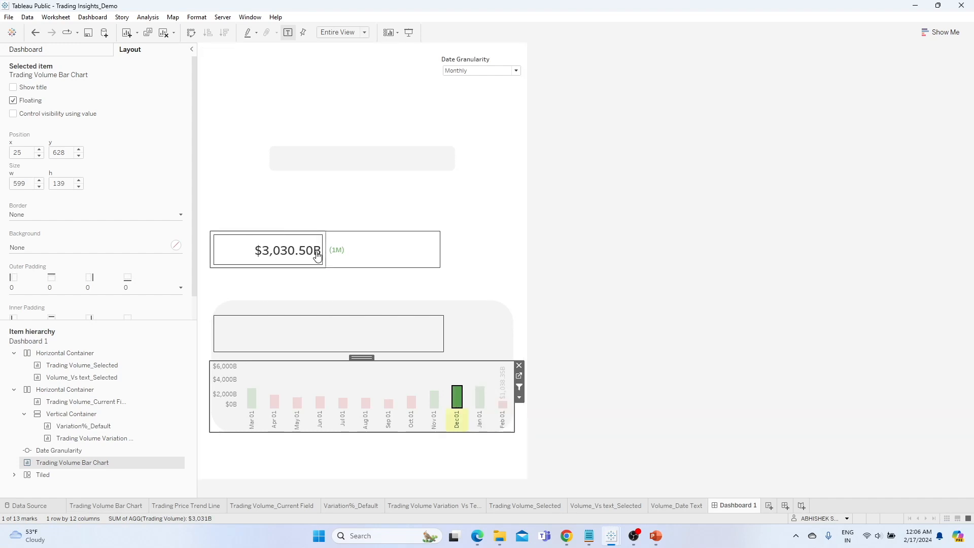
pyautogui.moveTo(458, 400)
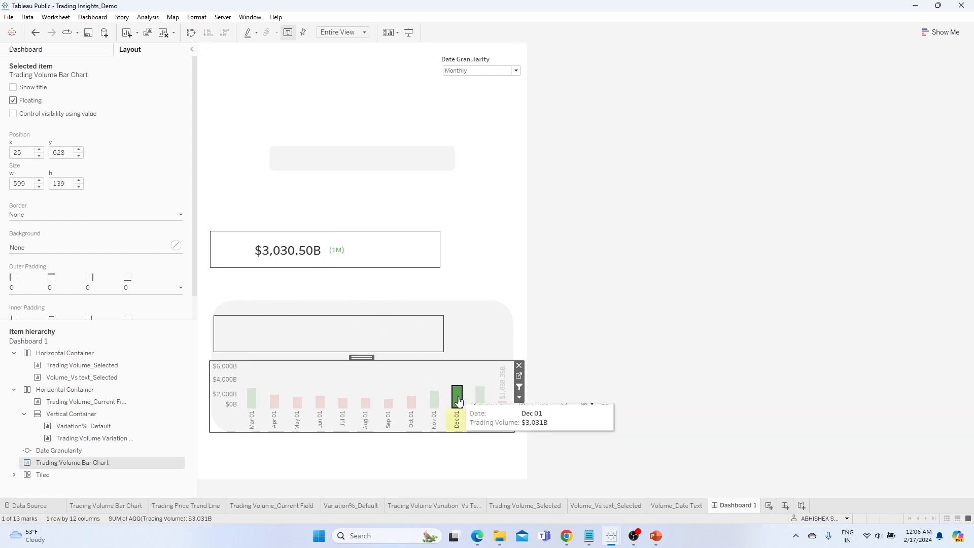
pyautogui.click(458, 400)
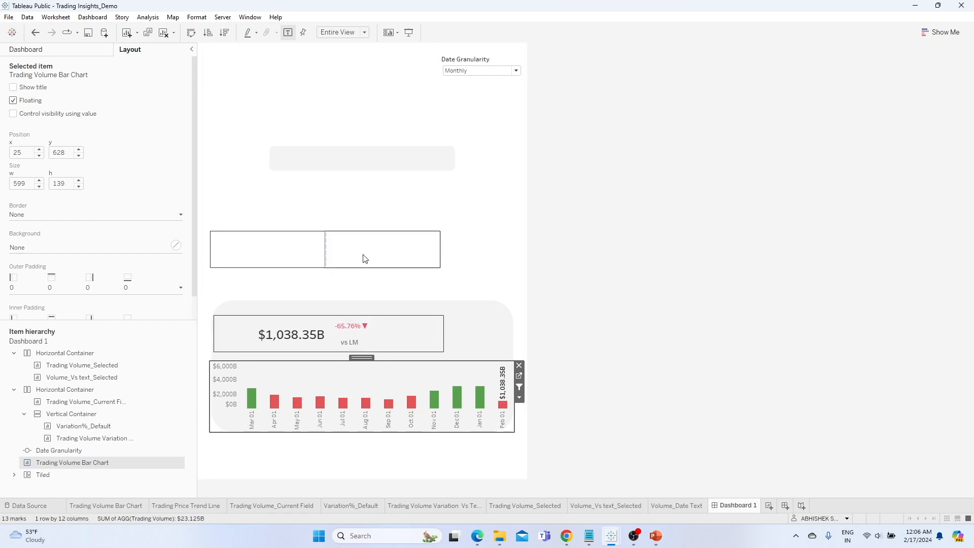
# - Compare the position of the selected-values container with that of the volume card's horizontal container
pyautogui.click(342, 239)
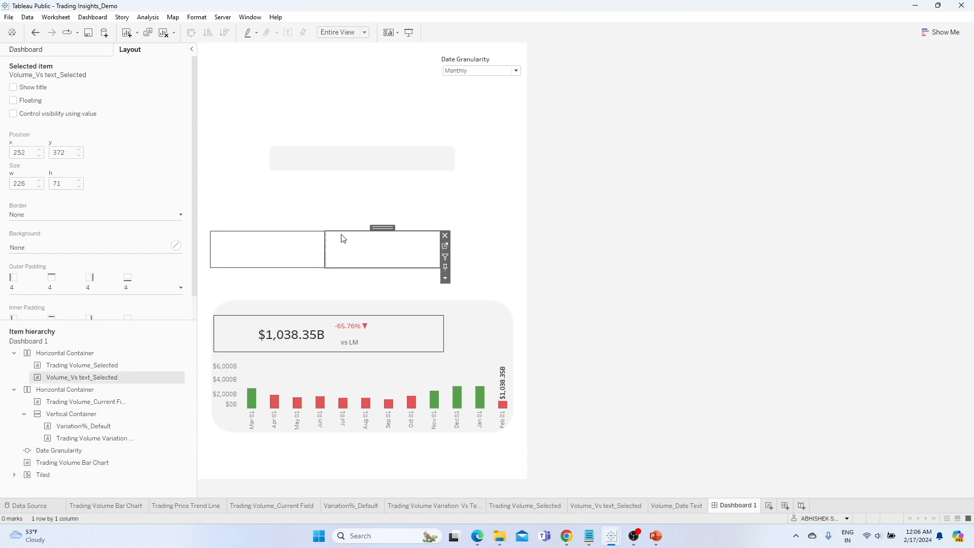
pyautogui.click(445, 278)
pyautogui.click(401, 244)
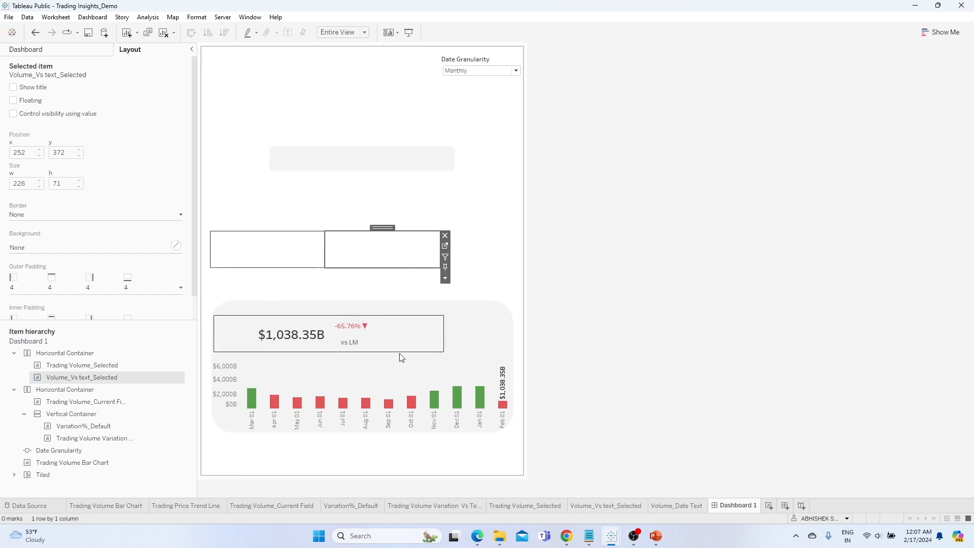
pyautogui.click(445, 278)
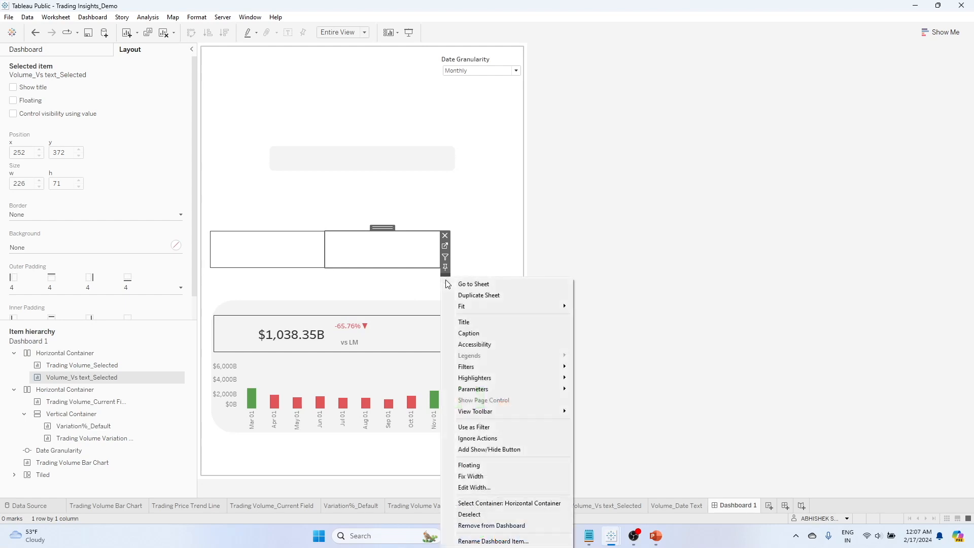
pyautogui.click(510, 503)
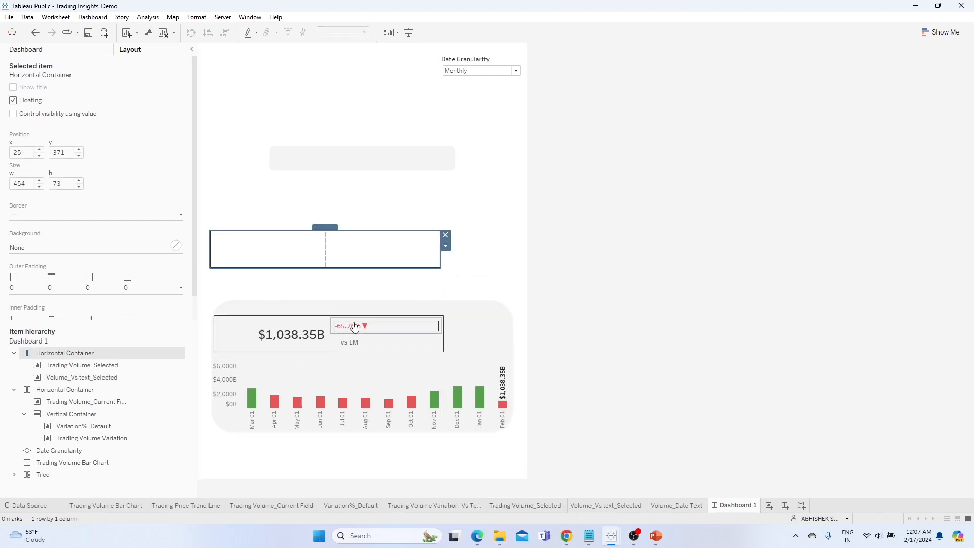
pyautogui.click(385, 322)
pyautogui.click(449, 340)
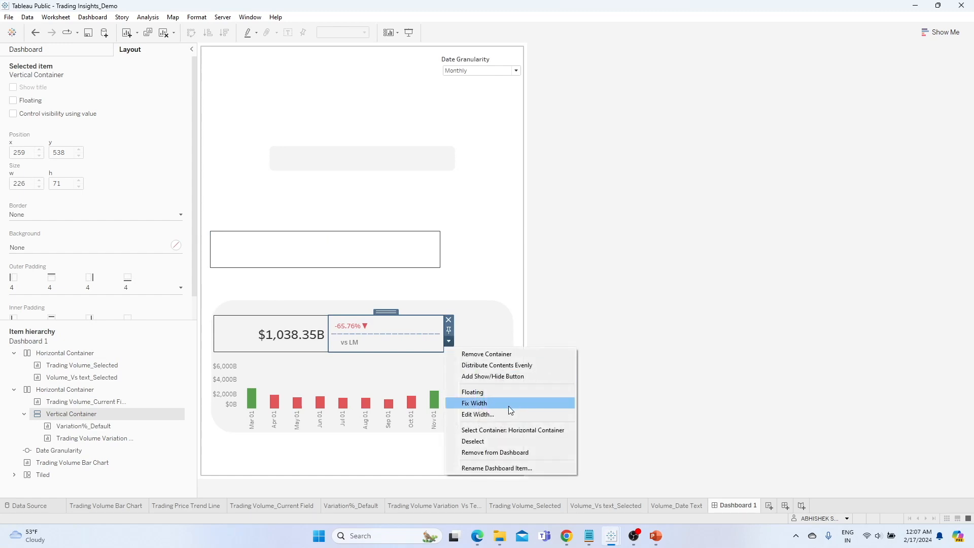
pyautogui.click(512, 429)
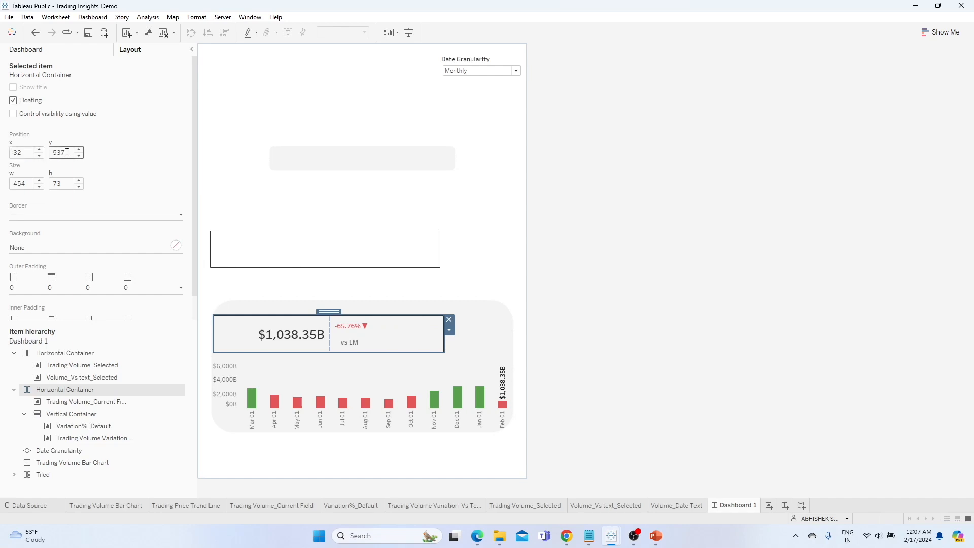
# - Set the selected-values horizontal container's position to x 32 and y 537 to match the volume card's container
pyautogui.click(292, 233)
pyautogui.click(331, 279)
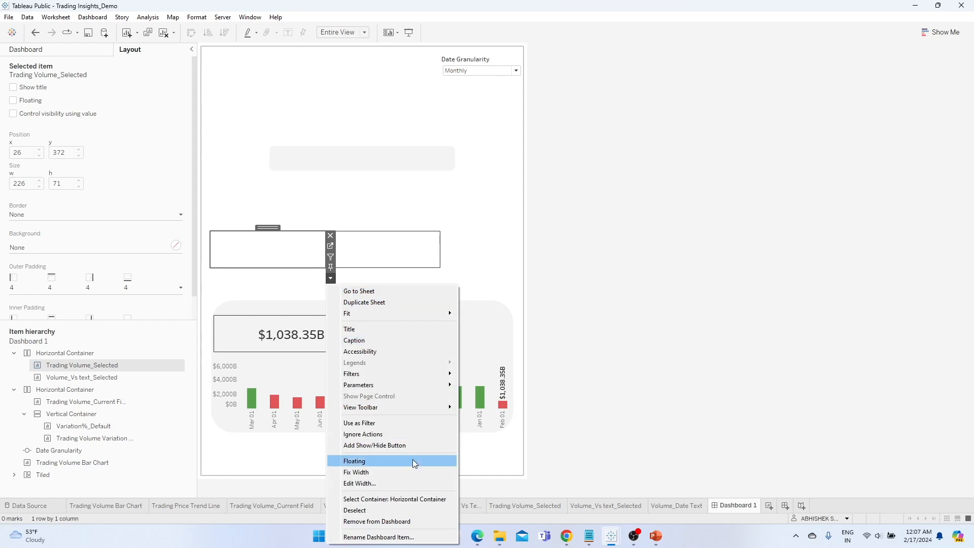
pyautogui.click(419, 501)
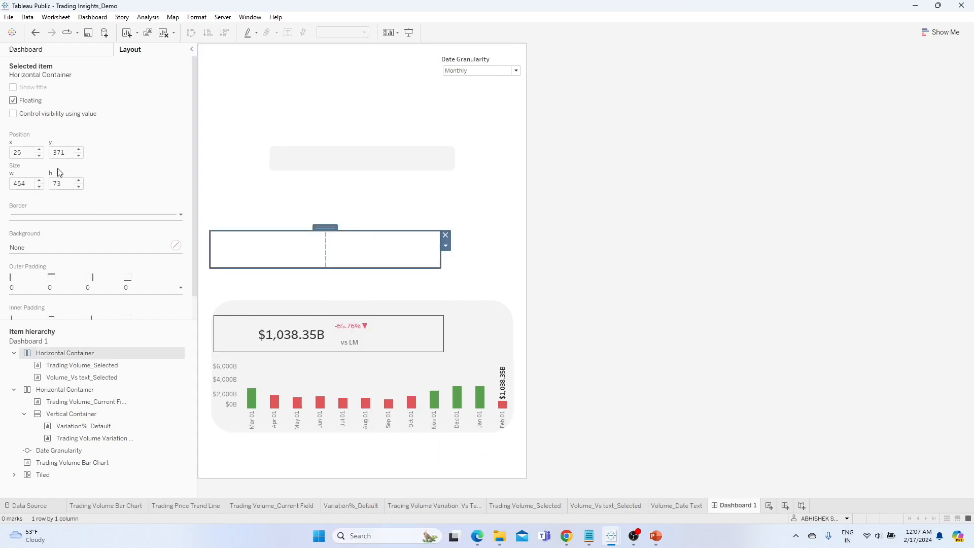
pyautogui.click(30, 149)
pyautogui.write('32')
pyautogui.press('Tab')
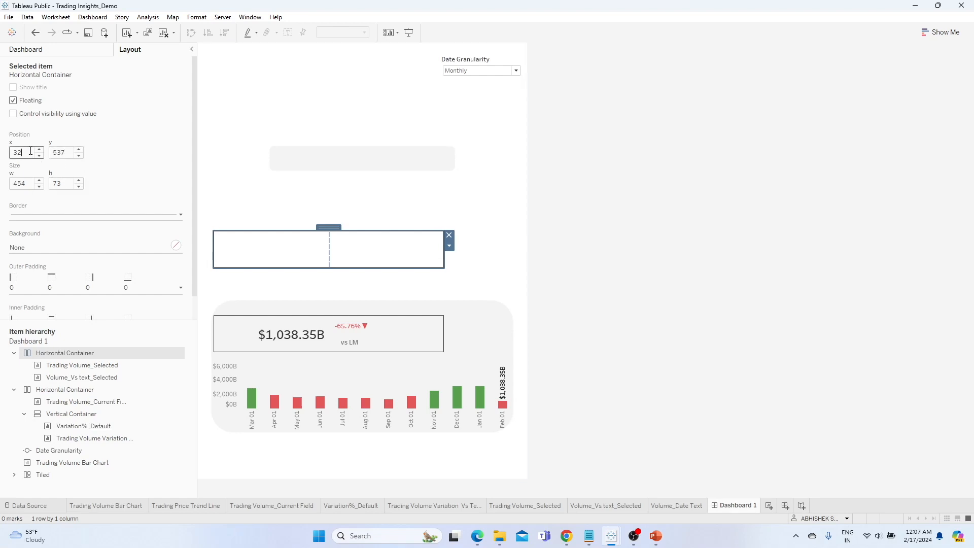
# - Apply the container position and set the worksheet shading of Volume_Vs text_Selected and Trading Volume_Selected to None
pyautogui.click(96, 154)
pyautogui.click(281, 202)
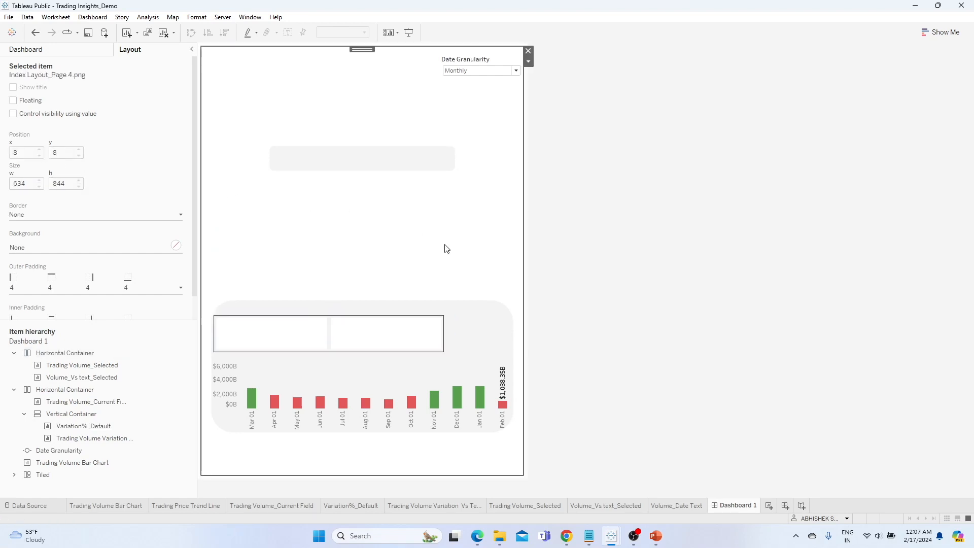
pyautogui.click(402, 326)
pyautogui.rightClick(401, 325)
pyautogui.click(429, 343)
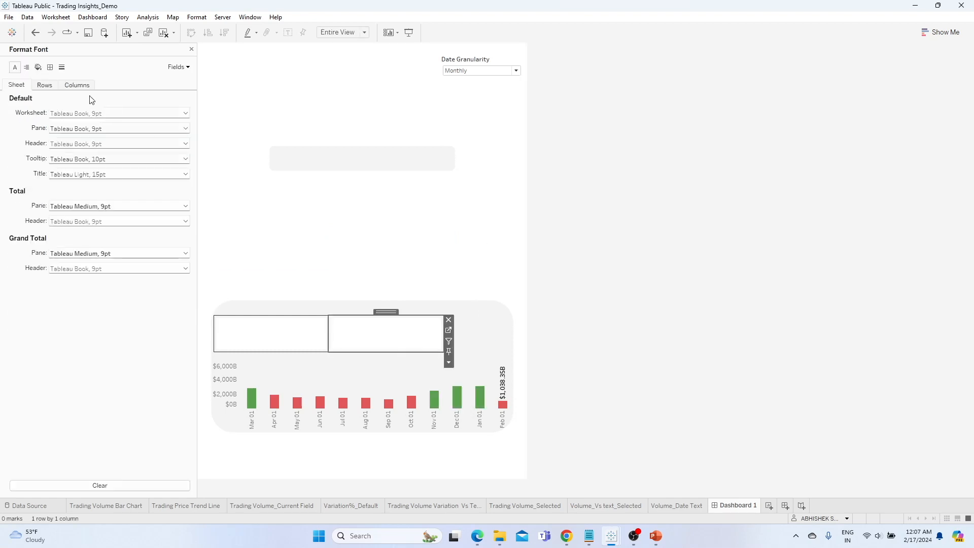
pyautogui.click(37, 67)
pyautogui.click(83, 113)
pyautogui.click(279, 337)
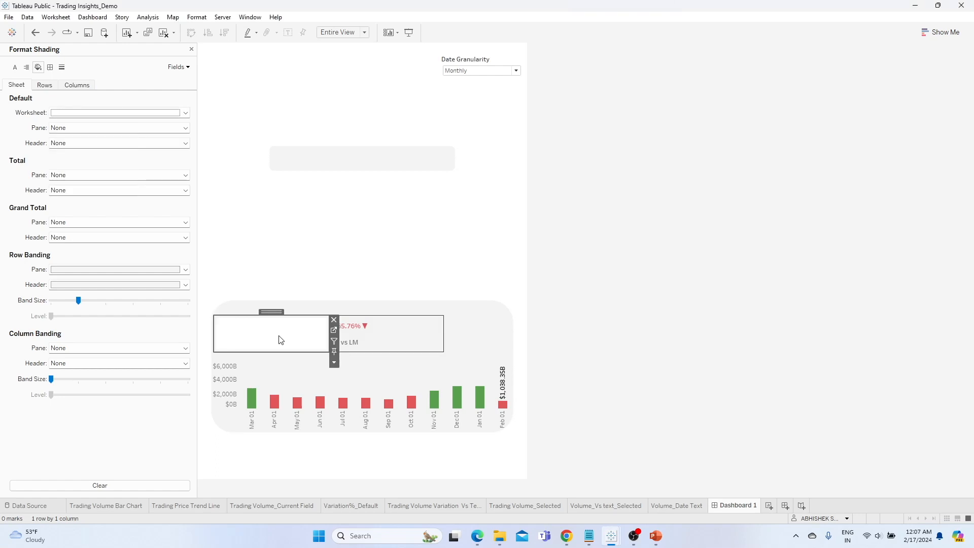
pyautogui.click(78, 113)
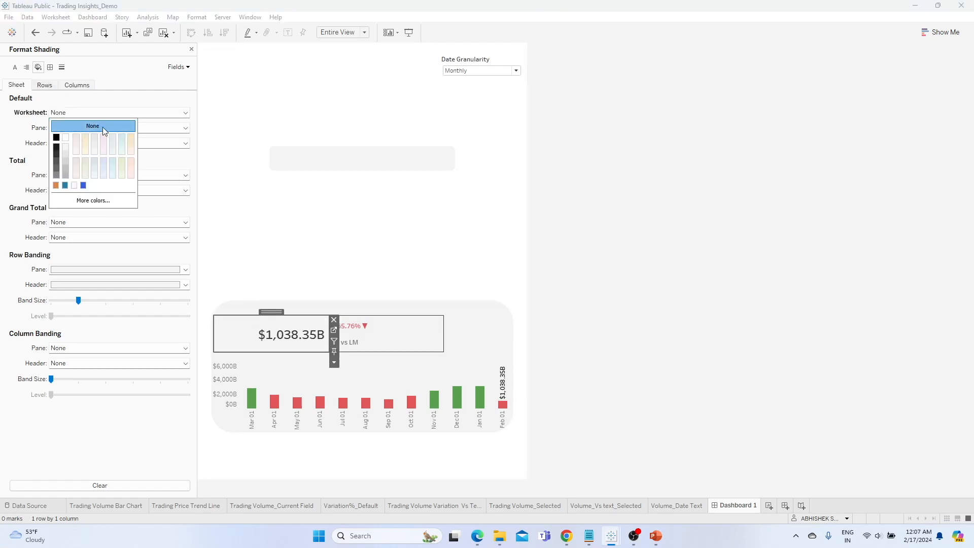
pyautogui.click(409, 218)
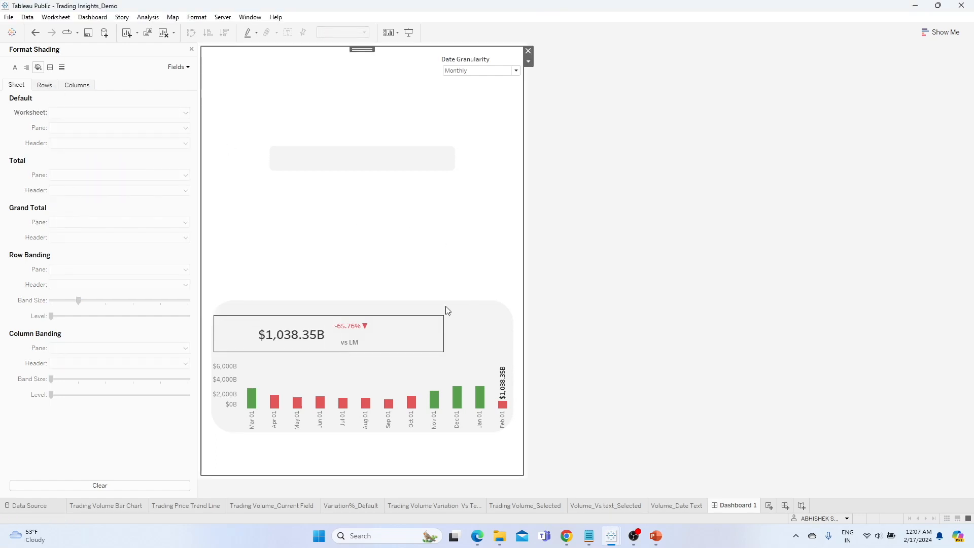
# - Set the border of the horizontal container holding the two selected-value sheets to None
pyautogui.click(435, 322)
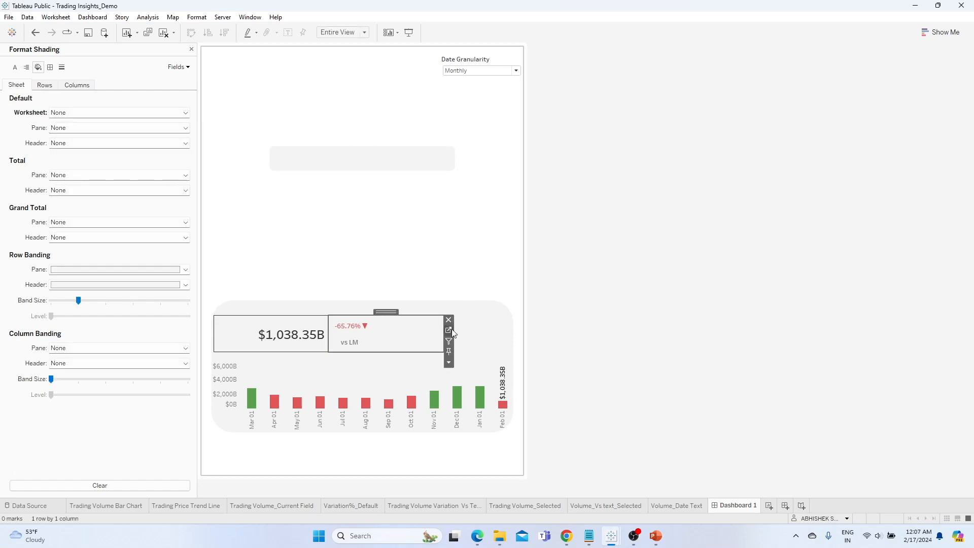
pyautogui.click(451, 364)
pyautogui.click(513, 503)
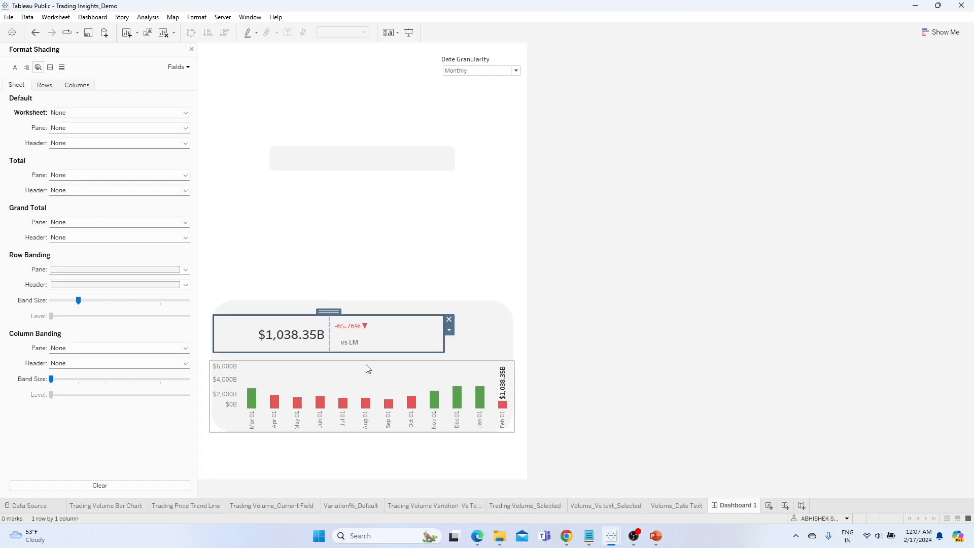
pyautogui.click(51, 67)
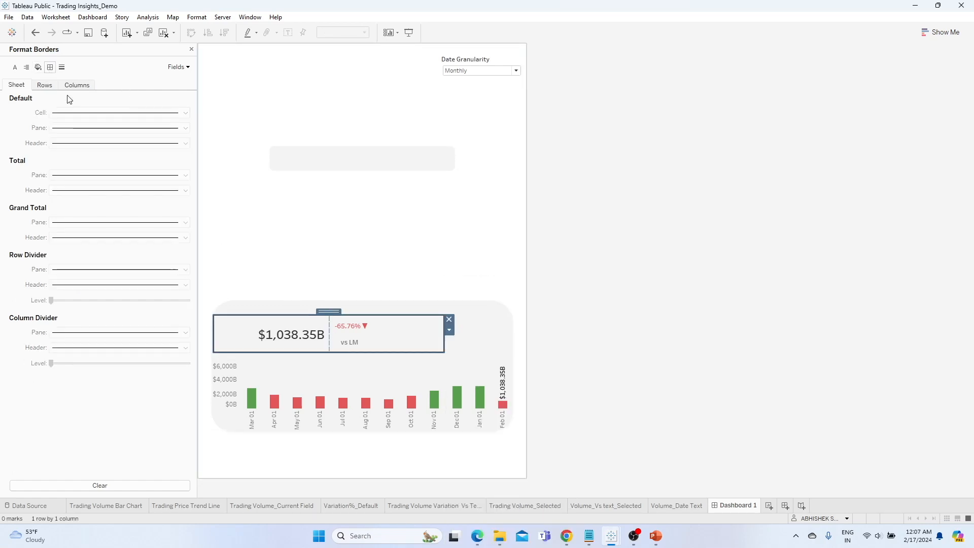
pyautogui.click(192, 49)
pyautogui.click(71, 215)
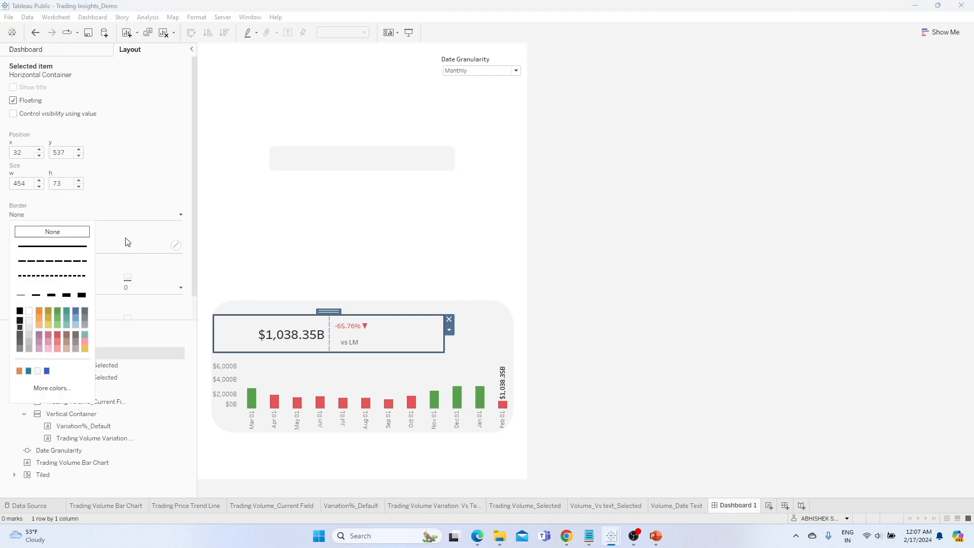
pyautogui.click(367, 267)
# - Move the selected-values horizontal container up off the volume card, to about x 30 and y 418
pyautogui.click(420, 323)
pyautogui.click(449, 363)
pyautogui.click(515, 502)
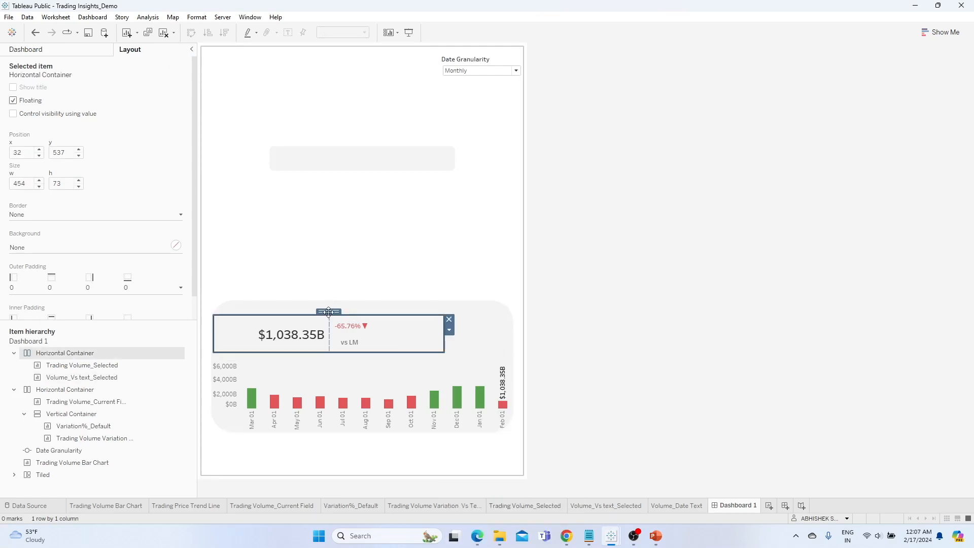
pyautogui.moveTo(329, 312); pyautogui.dragTo(324, 277)
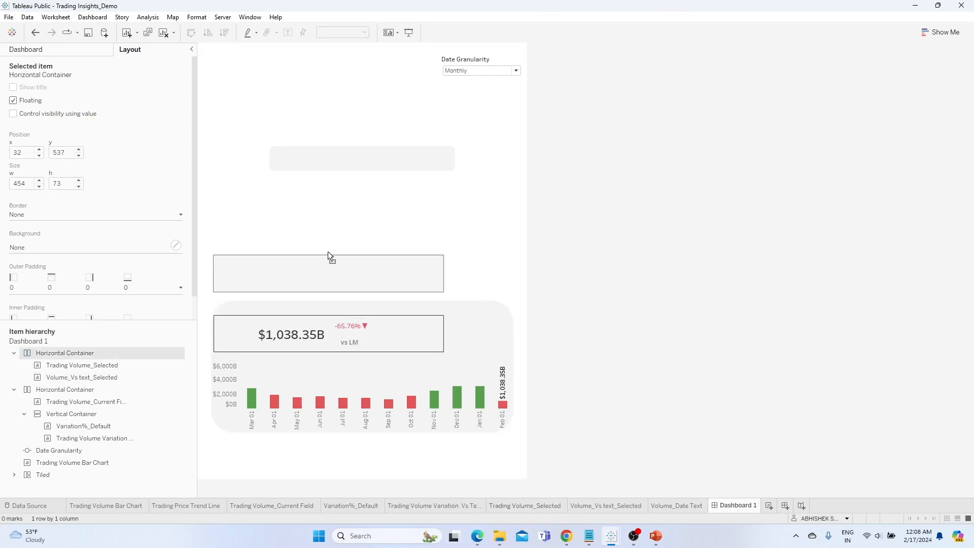
# - Set the border of the default volume card's horizontal container to None
pyautogui.click(387, 320)
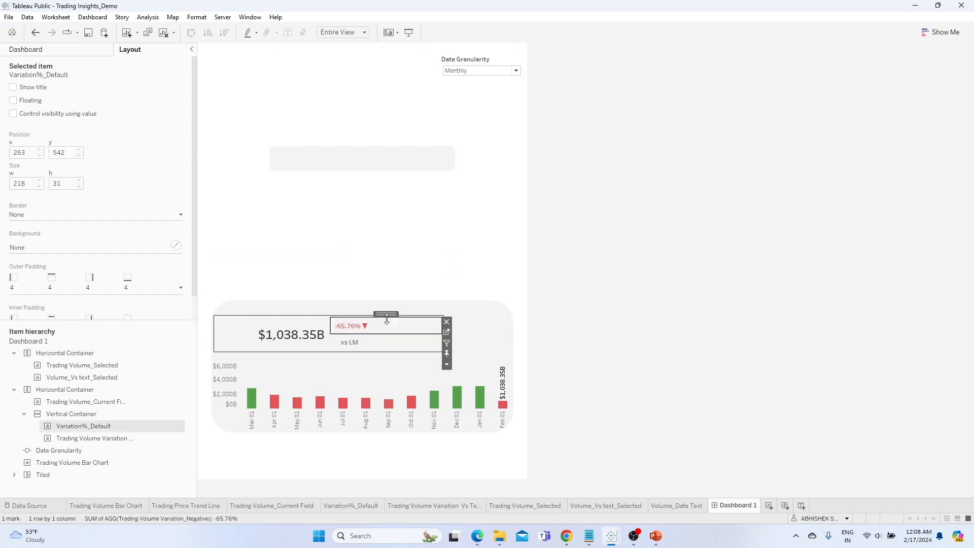
pyautogui.click(447, 365)
pyautogui.click(526, 504)
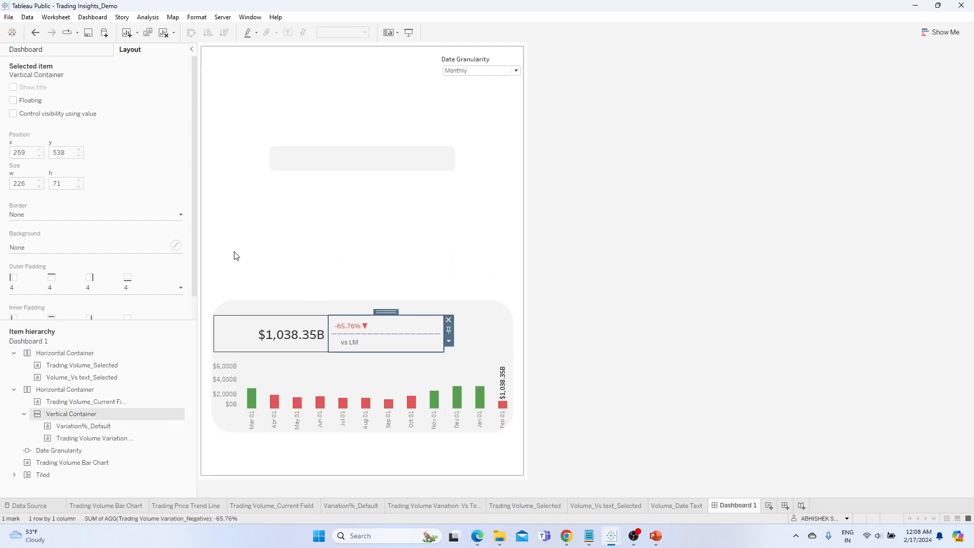
pyautogui.click(85, 215)
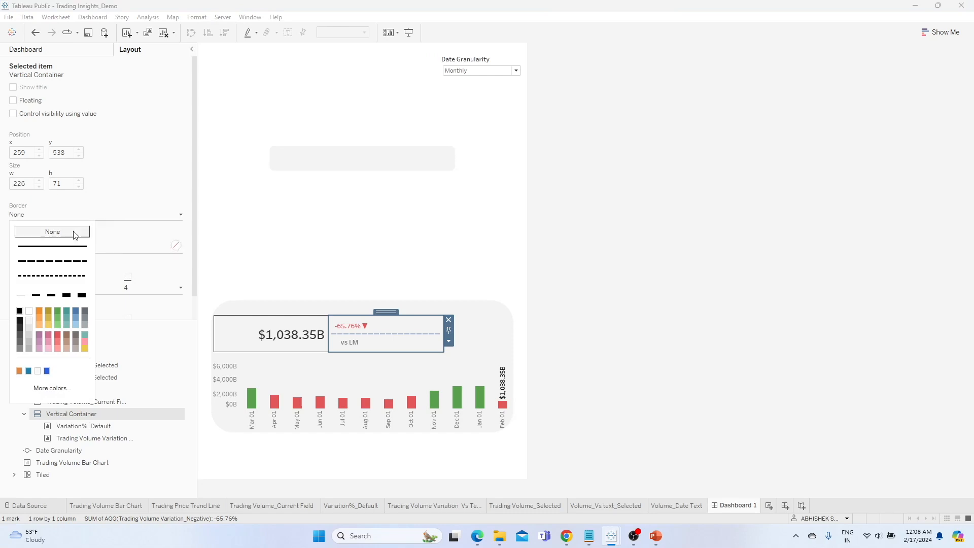
pyautogui.click(146, 211)
pyautogui.click(449, 341)
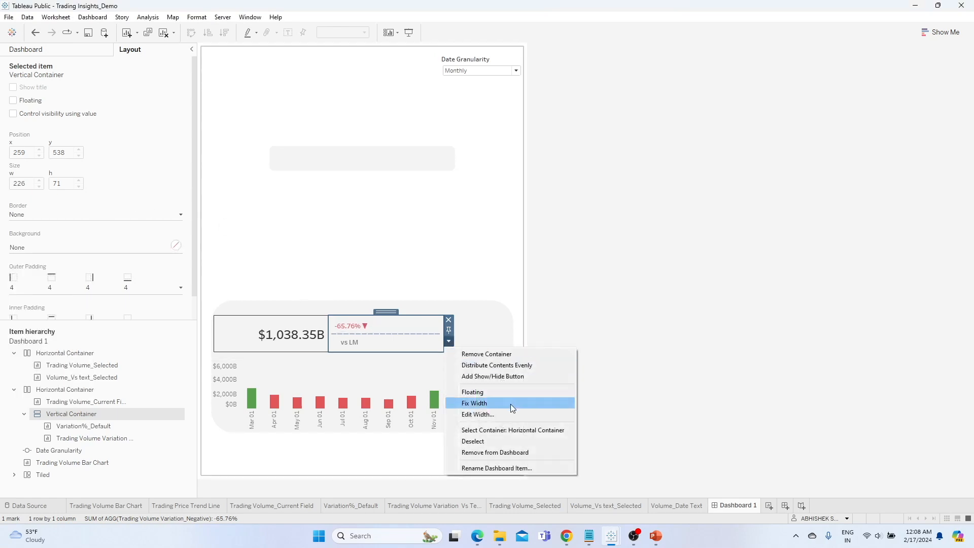
pyautogui.click(516, 432)
pyautogui.click(78, 213)
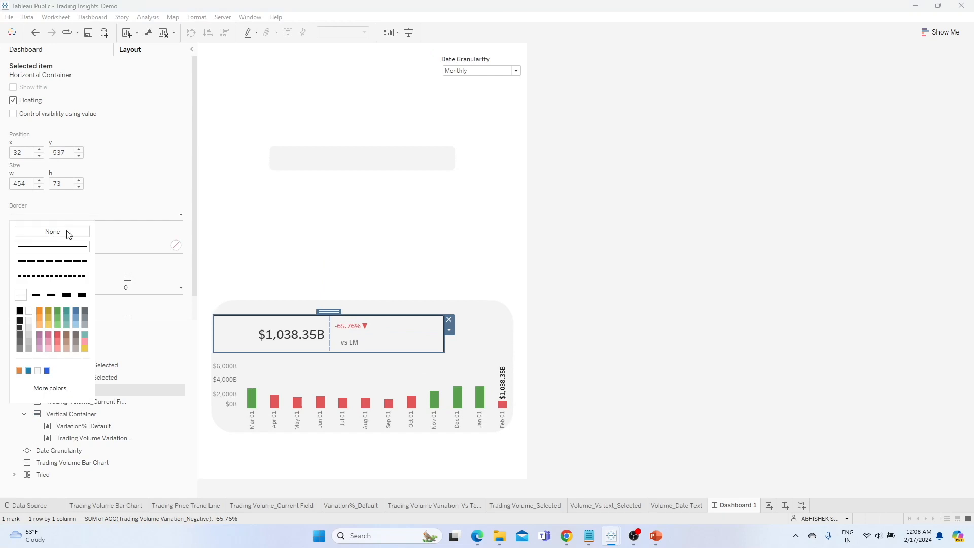
pyautogui.click(302, 244)
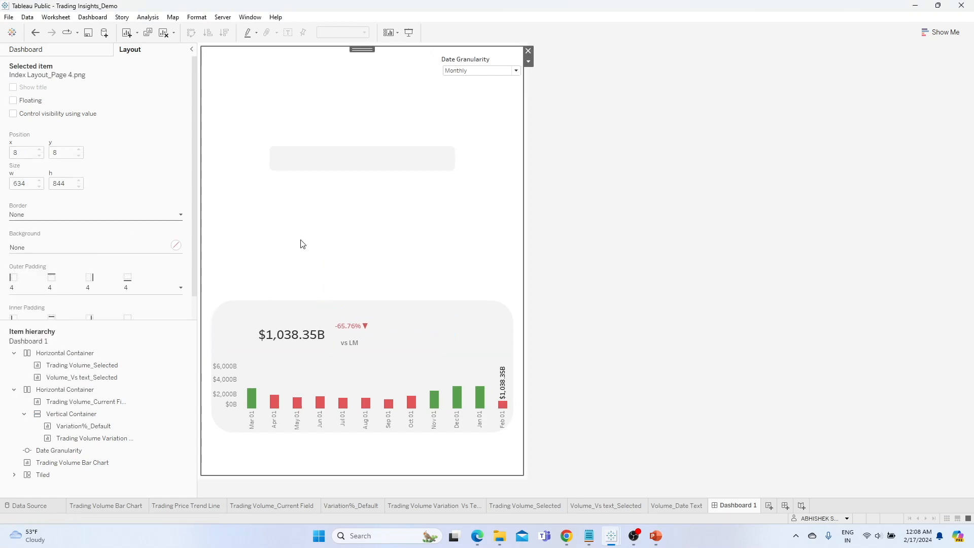
# - Check the default card container's position and set the selected-values container to the same x 32 and y 537
pyautogui.click(336, 267)
pyautogui.click(449, 303)
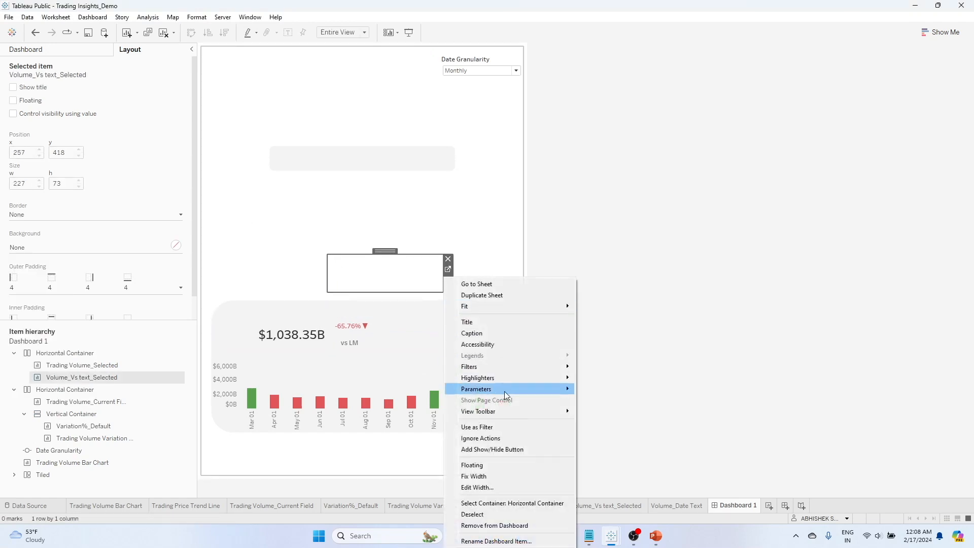
pyautogui.click(524, 502)
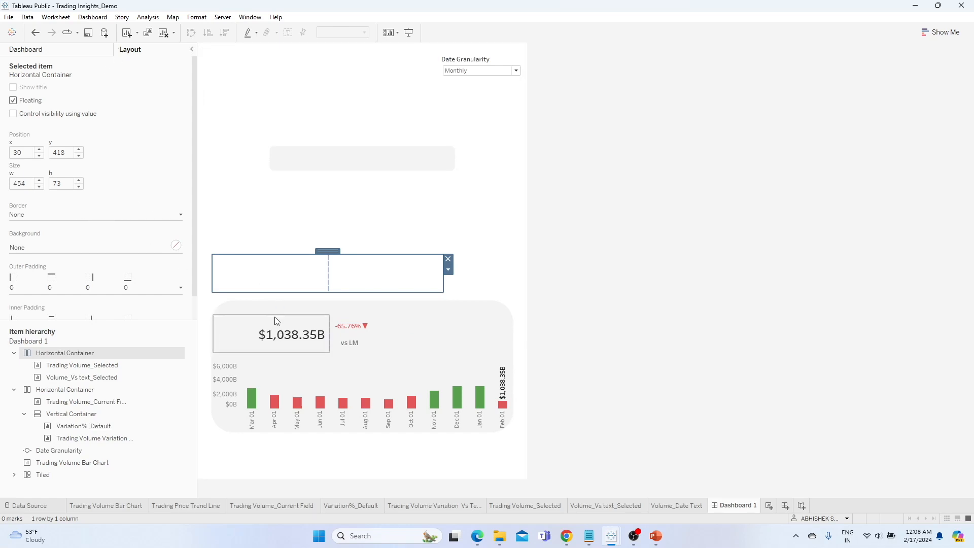
pyautogui.click(288, 322)
pyautogui.click(334, 362)
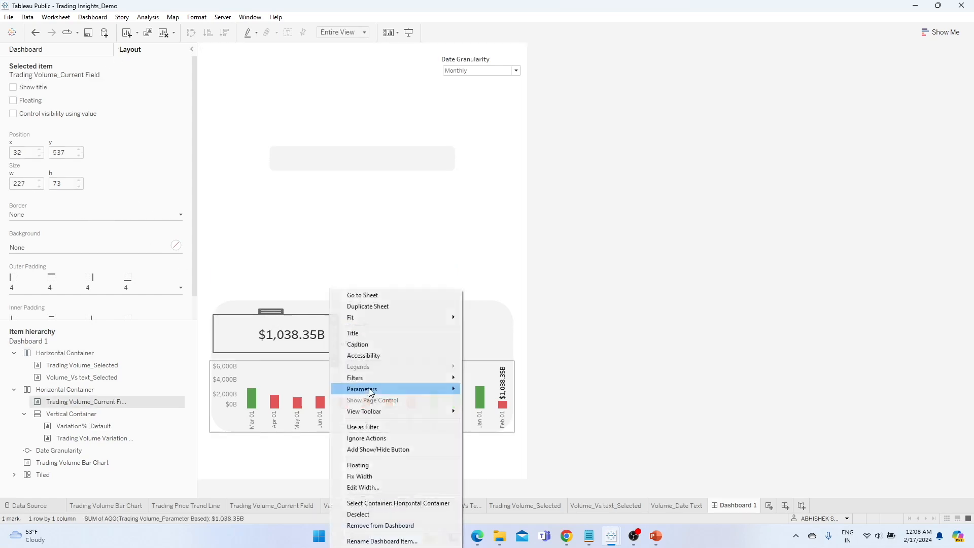
pyautogui.click(403, 504)
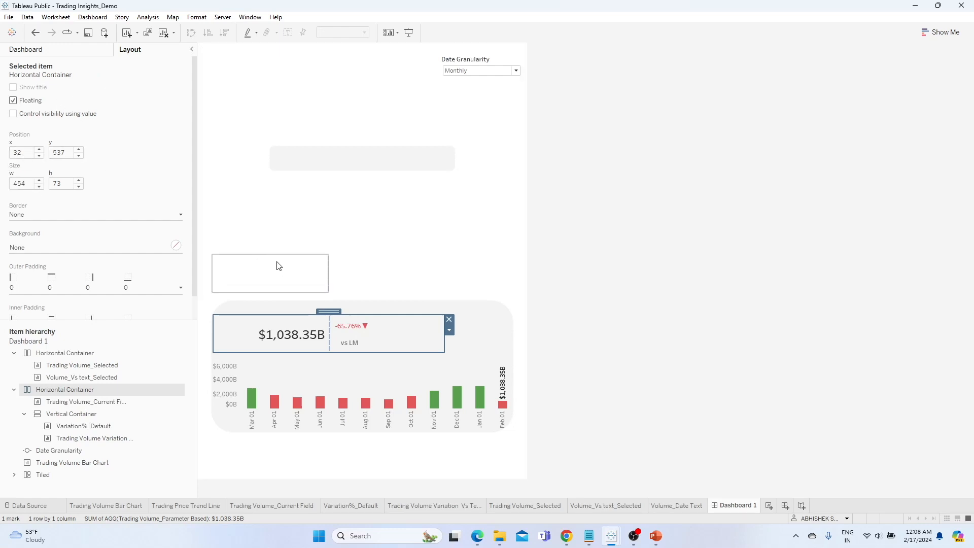
pyautogui.click(278, 266)
pyautogui.click(333, 301)
pyautogui.click(403, 464)
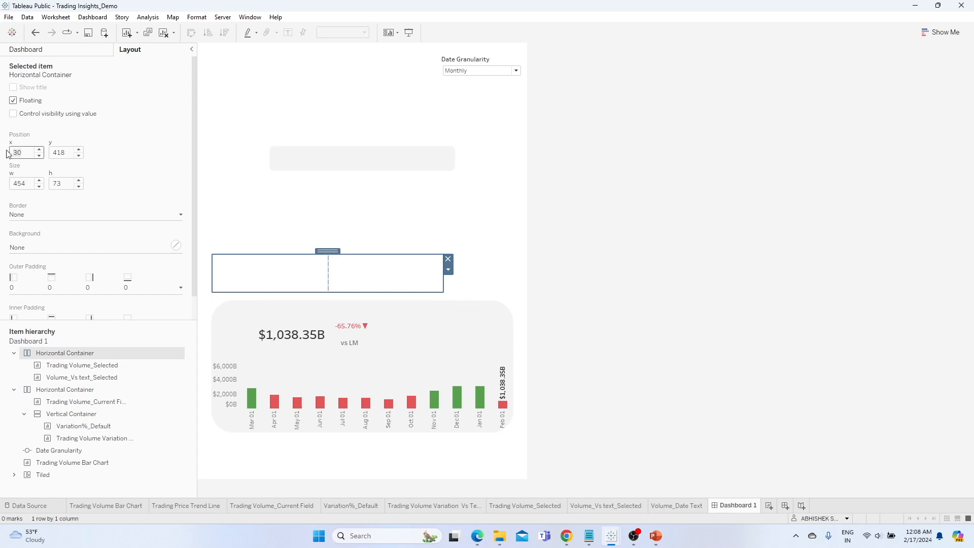
pyautogui.press('Tab')
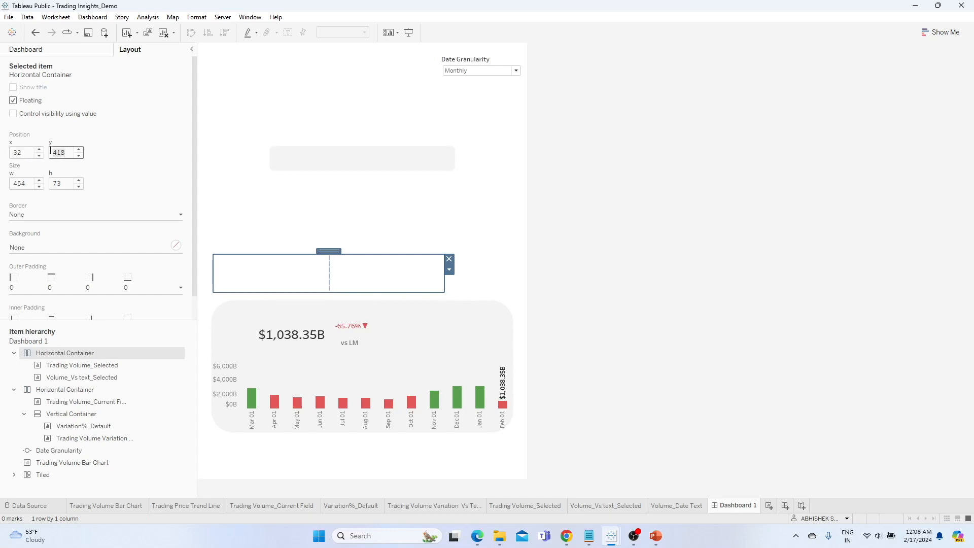
pyautogui.hotkey('shift', 'Tab')
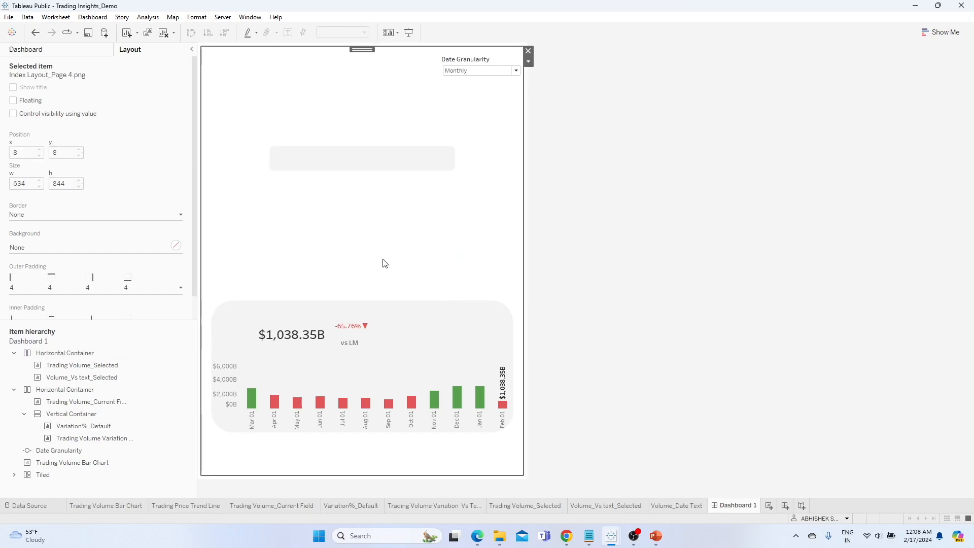
# - Select several monthly bars from Jan 01 back to Aug 01 in turn, then clear the selection to test the card swap
pyautogui.click(479, 393)
pyautogui.click(464, 401)
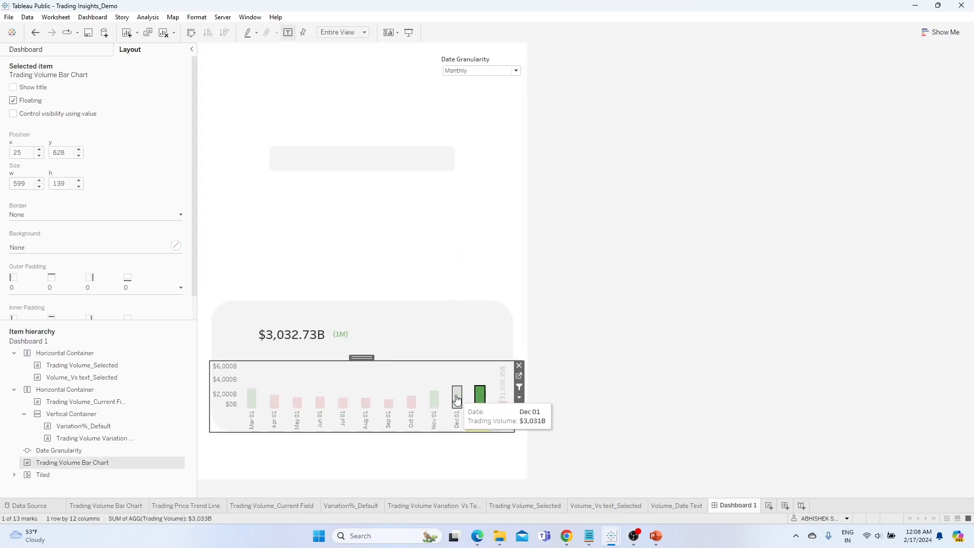
pyautogui.click(410, 405)
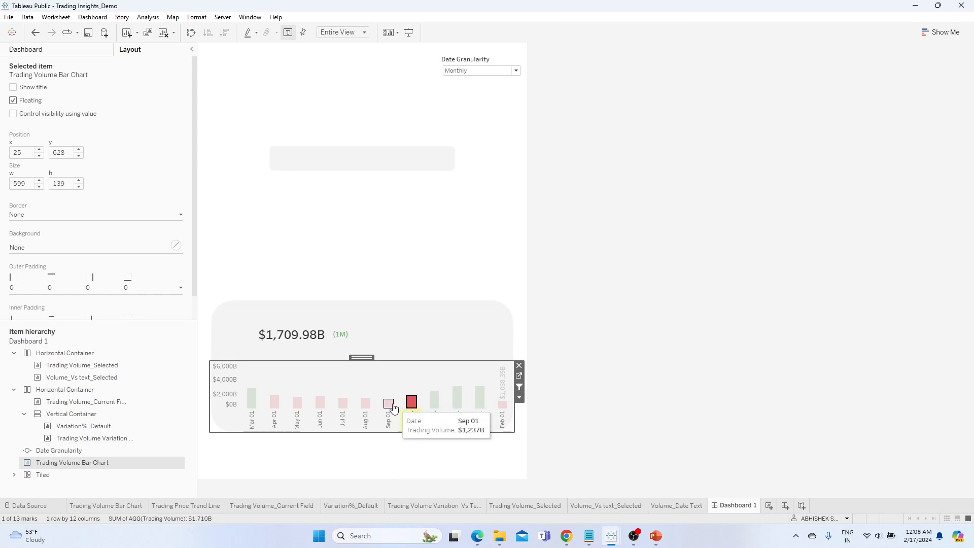
pyautogui.click(389, 403)
pyautogui.click(366, 403)
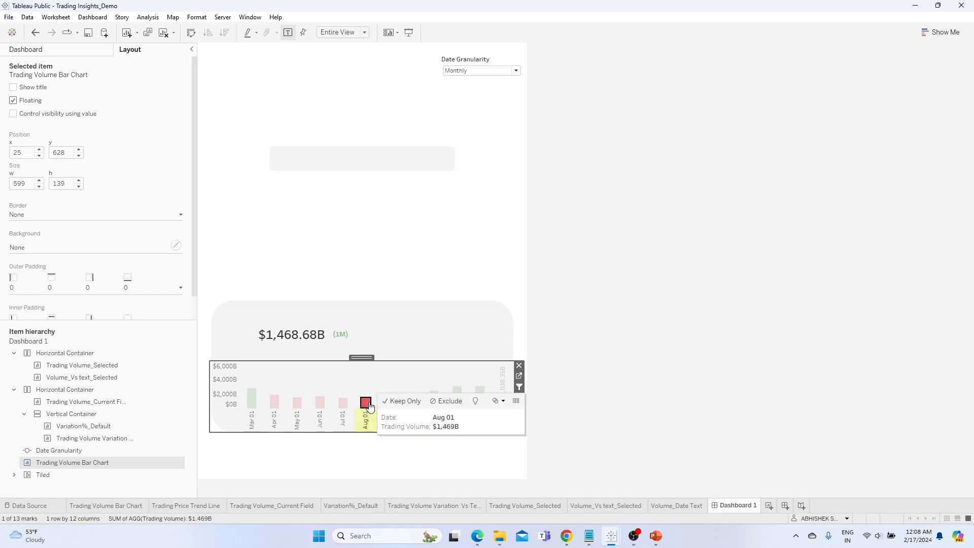
pyautogui.click(366, 403)
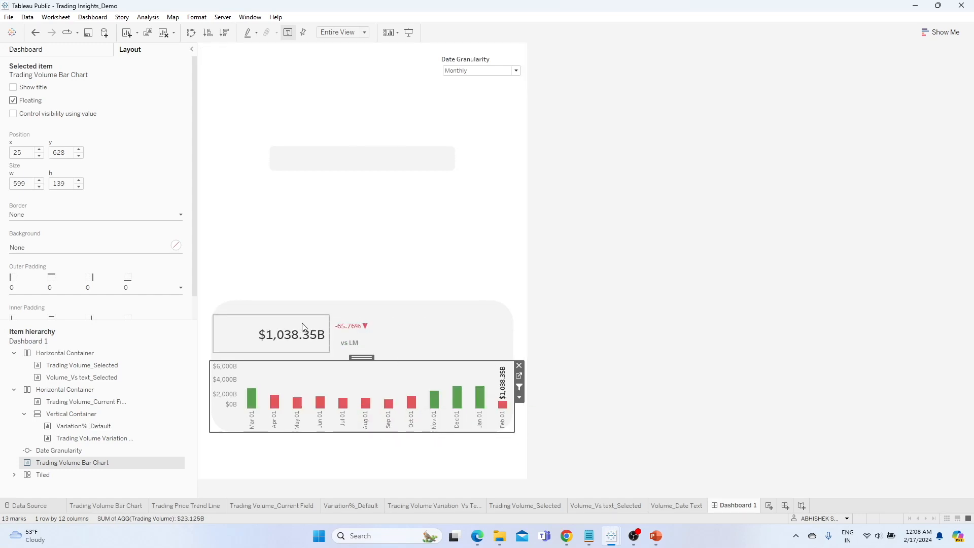
# - Switch Date Granularity to Daily and test the card swap by selecting and clearing the Feb 11 bar
pyautogui.click(475, 71)
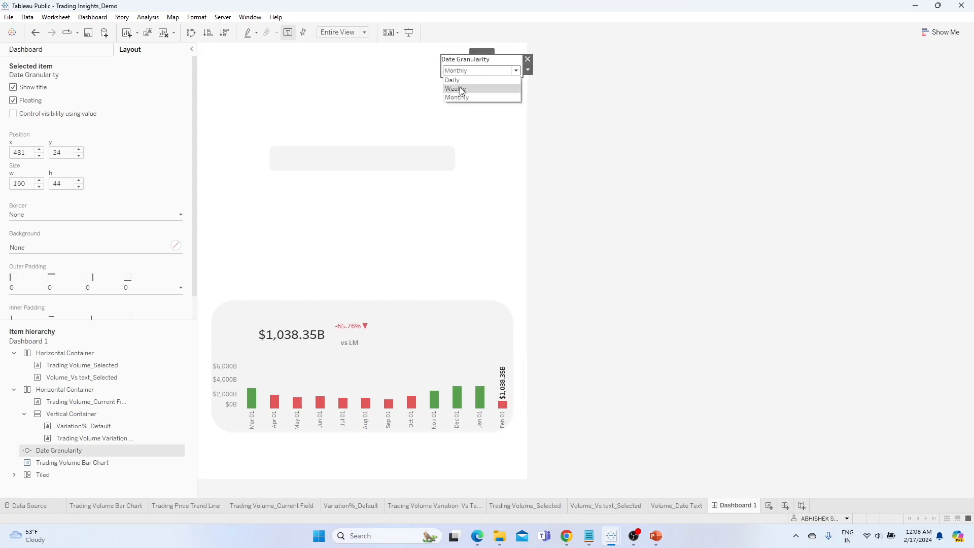
pyautogui.click(459, 81)
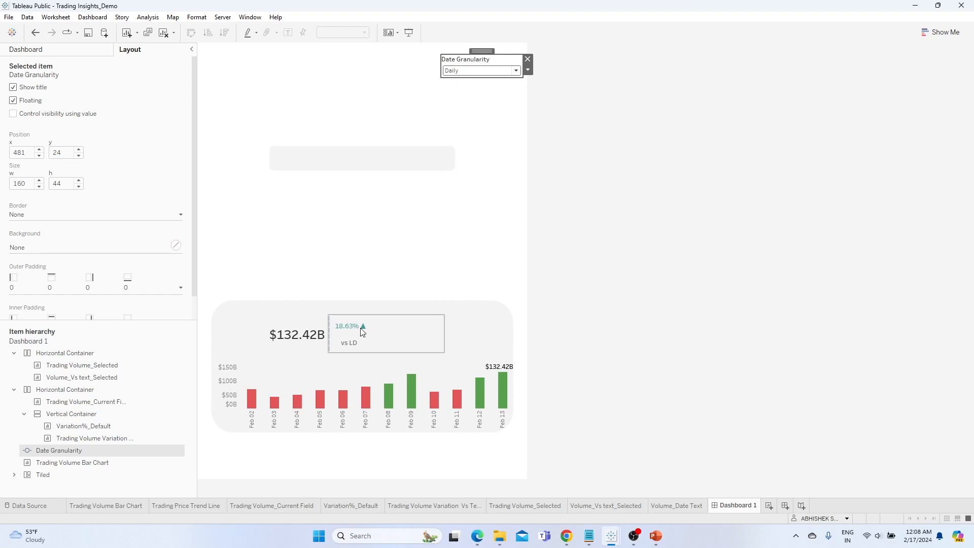
pyautogui.click(458, 401)
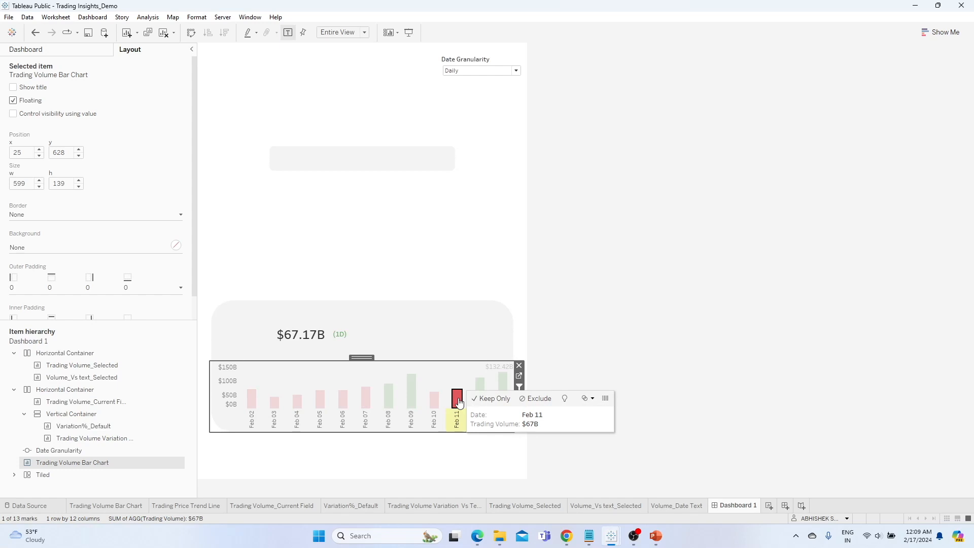
pyautogui.click(458, 400)
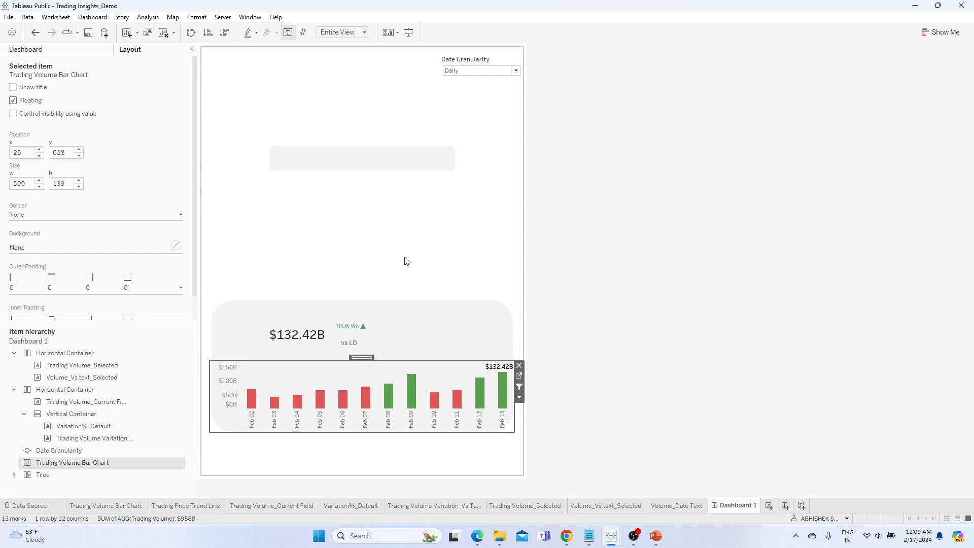
# - Lower the top edge of the Trading Volume Bar Chart so it sits at y 632 with a height of 135
pyautogui.click(325, 351)
pyautogui.rightClick(337, 366)
pyautogui.click(363, 247)
pyautogui.click(307, 372)
pyautogui.moveTo(341, 361); pyautogui.dragTo(342, 363)
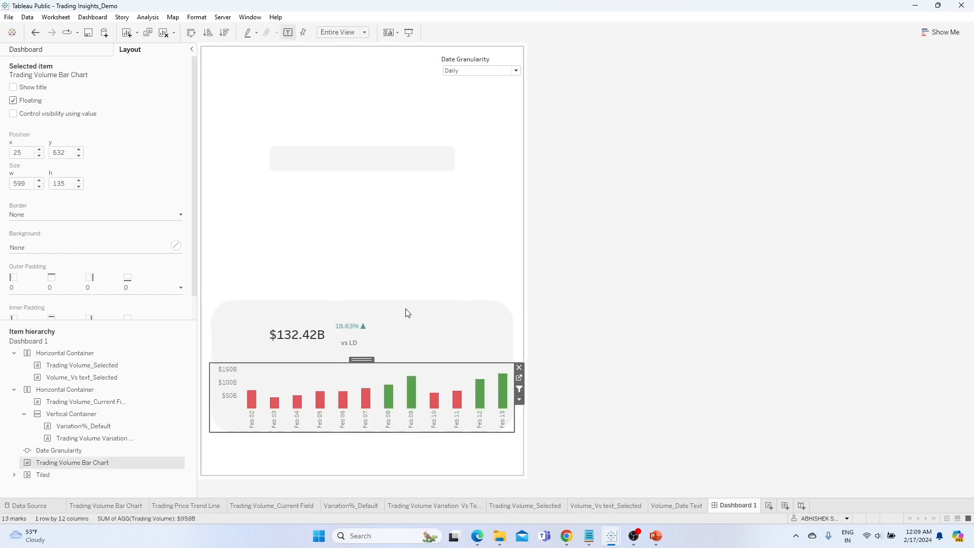
pyautogui.click(405, 278)
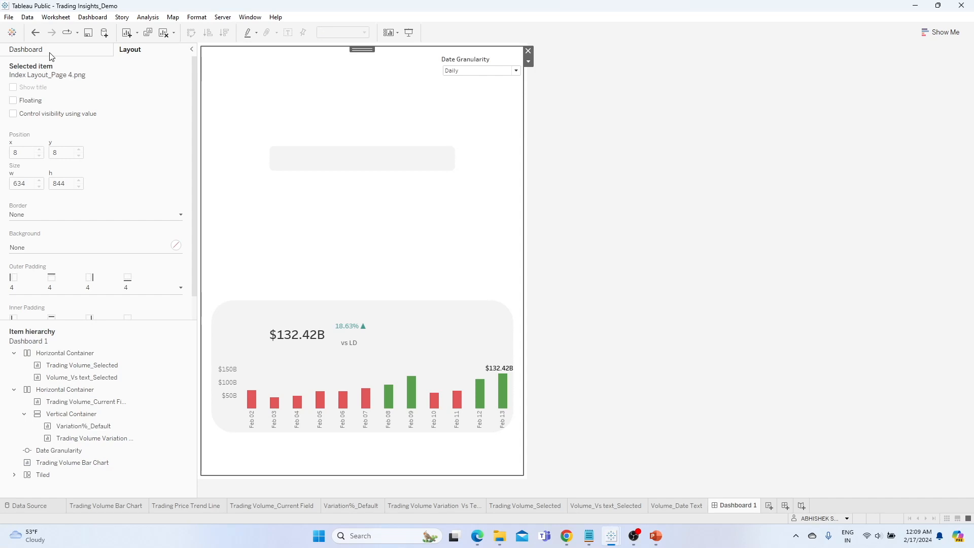
# - Add the Volume_Date Text sheet as a floating item, hide its title, and place it between the volume value and the bar chart
pyautogui.click(27, 49)
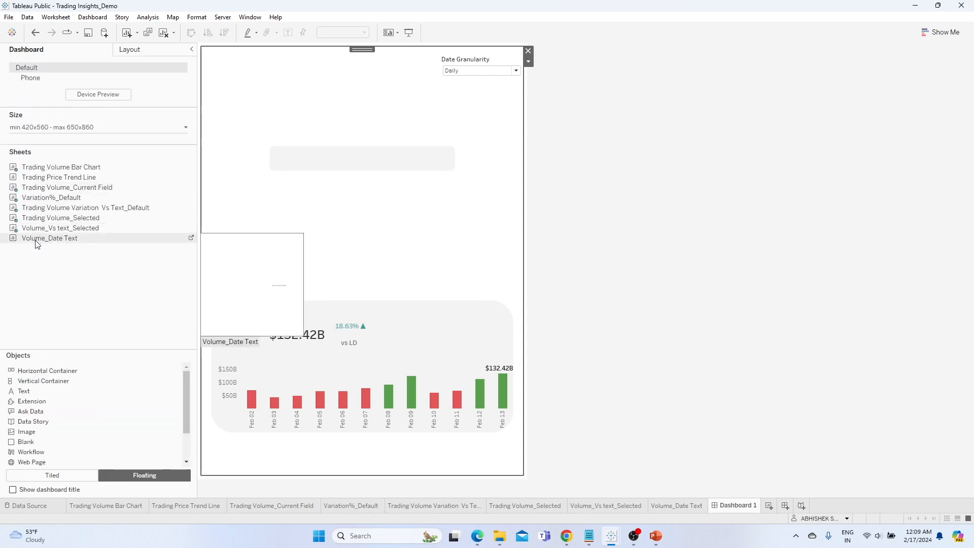
pyautogui.moveTo(35, 243); pyautogui.dragTo(349, 246)
pyautogui.rightClick(370, 254)
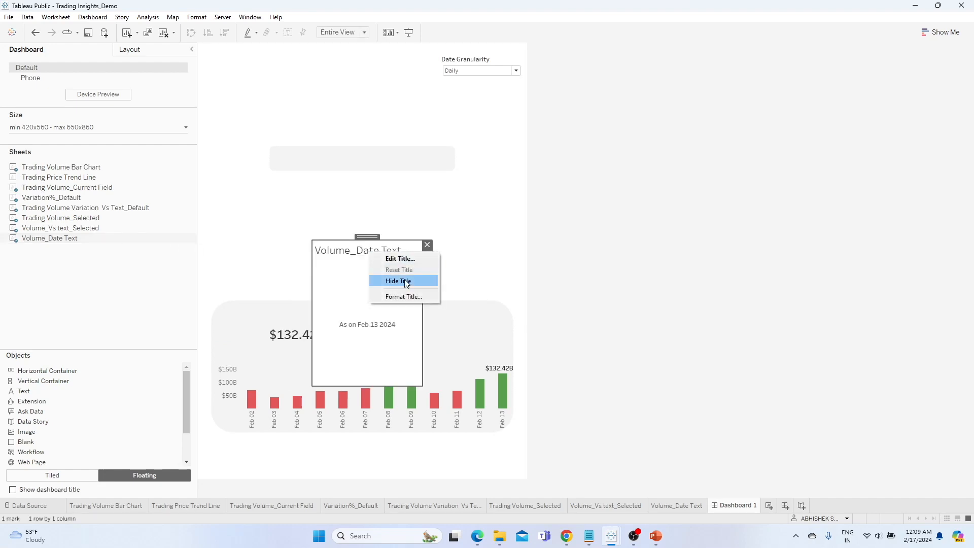
pyautogui.click(403, 281)
pyautogui.moveTo(376, 238); pyautogui.dragTo(279, 349)
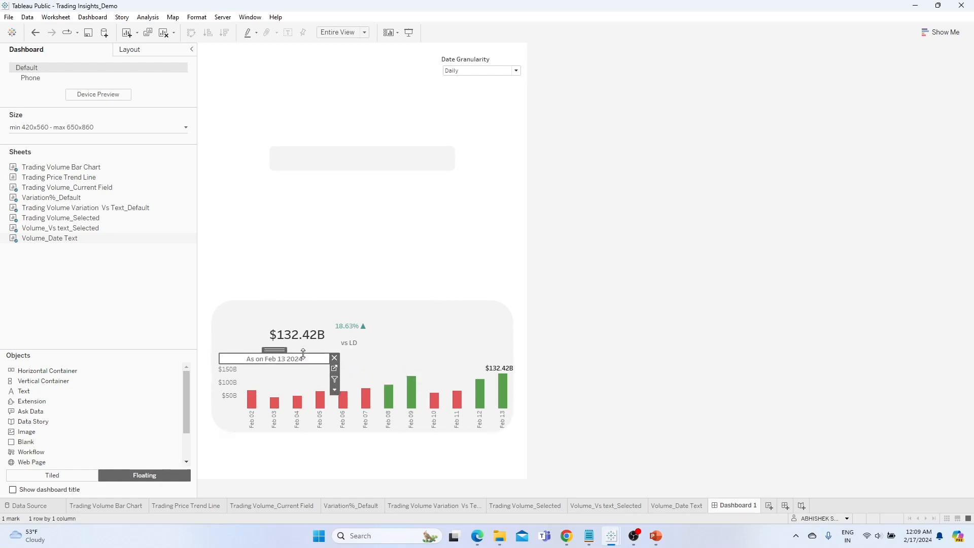
# - Set the worksheet font of the Volume_Date Text sheet to Tableau Book 8 pt
pyautogui.rightClick(306, 362)
pyautogui.click(333, 391)
pyautogui.click(102, 127)
pyautogui.click(74, 142)
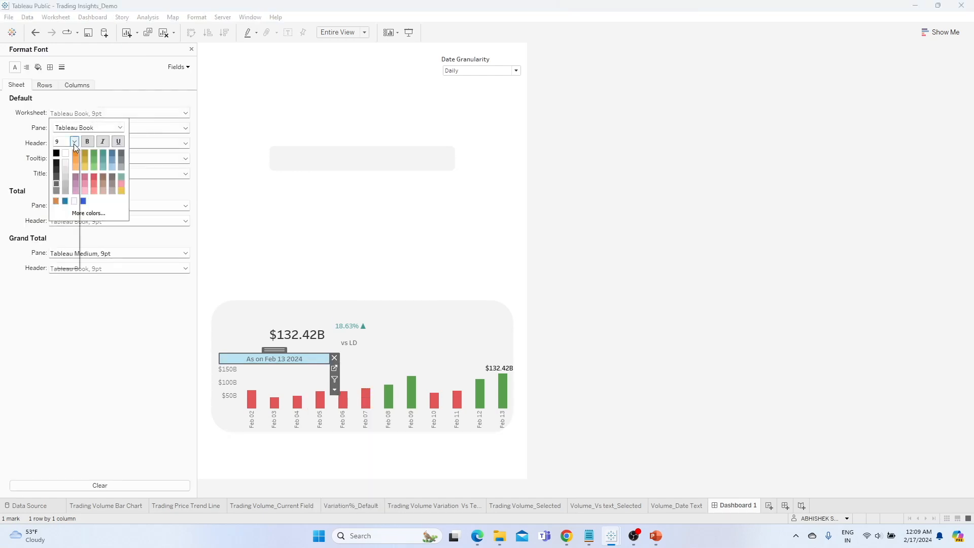
pyautogui.click(66, 150)
pyautogui.click(87, 142)
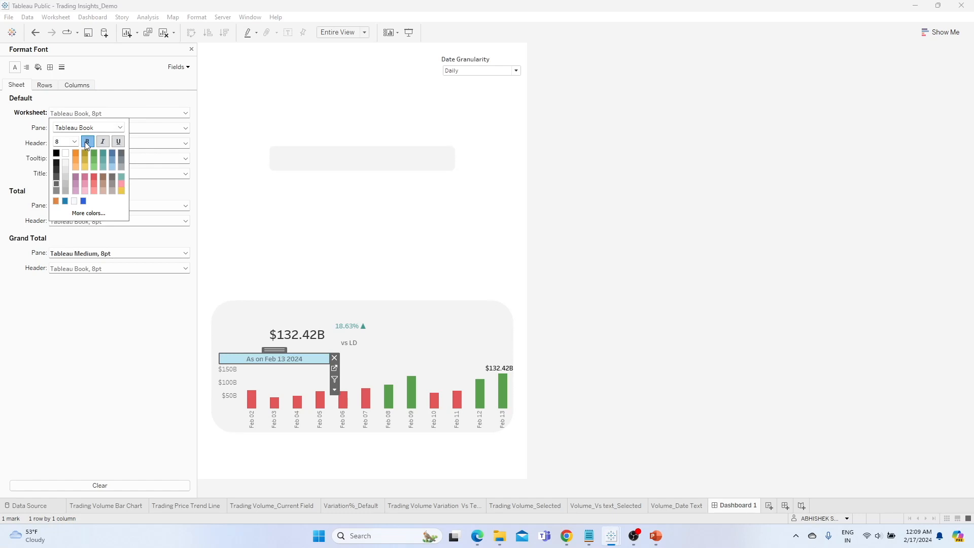
pyautogui.click(140, 305)
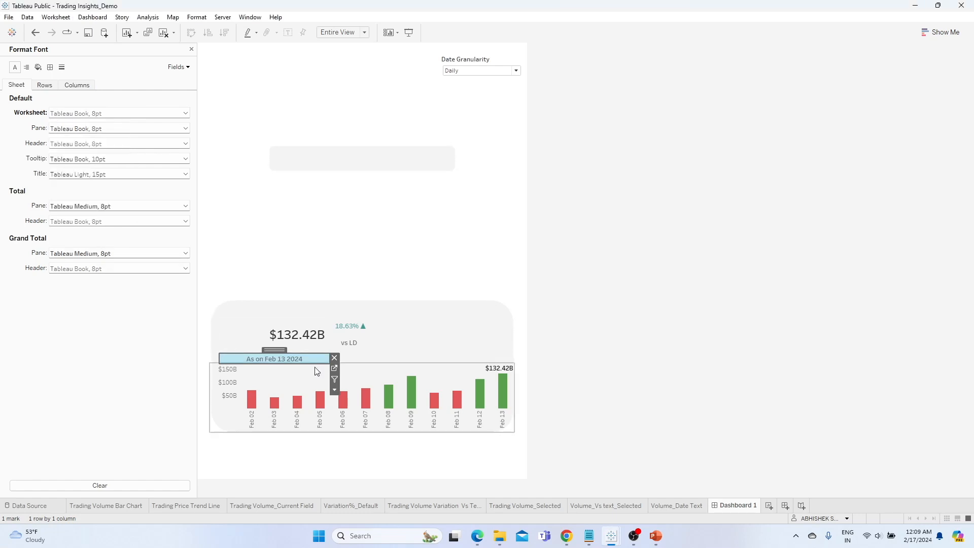
# - In the Volume_Date Text sheet, set the Date Text_Parameter Based label to 8 pt without bold, and return to Dashboard 1
pyautogui.click(335, 369)
pyautogui.click(263, 164)
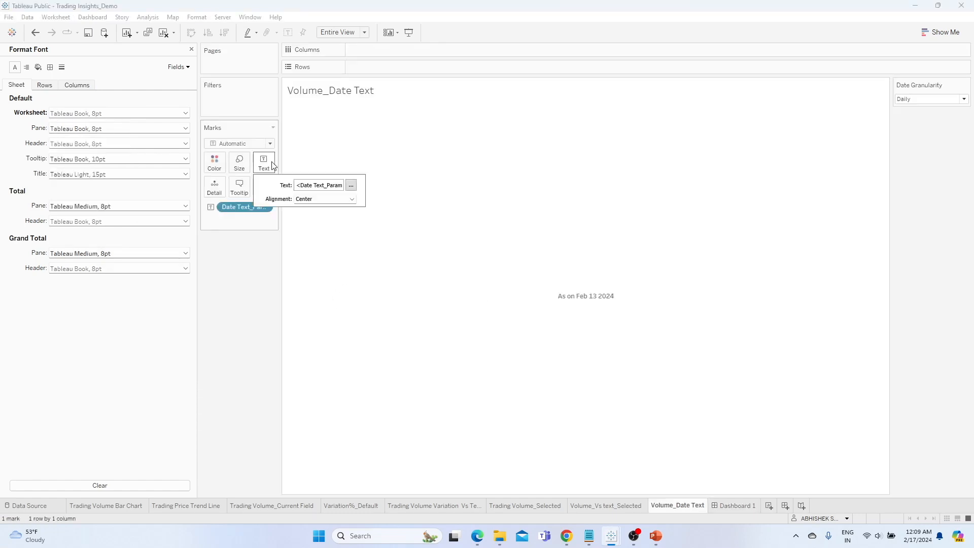
pyautogui.click(352, 186)
pyautogui.moveTo(293, 48); pyautogui.dragTo(104, 45)
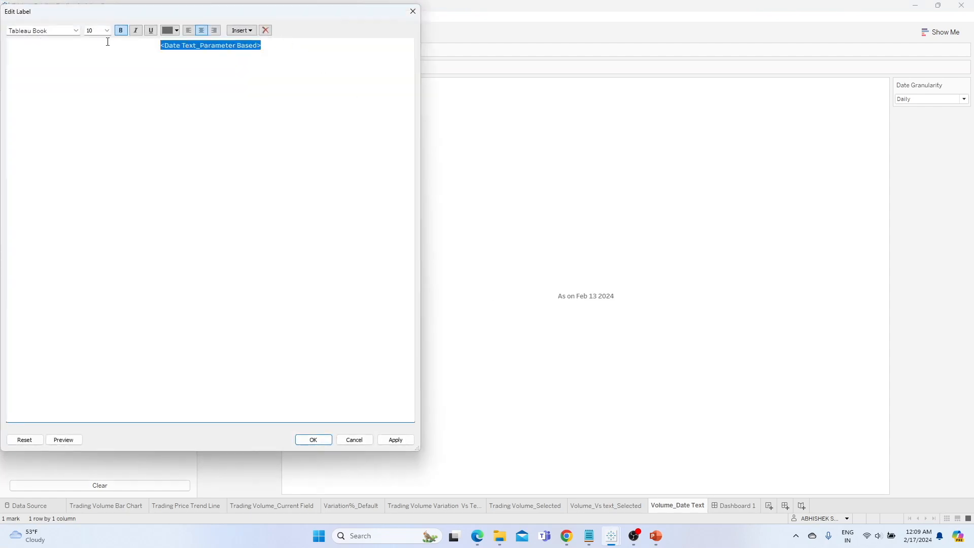
pyautogui.click(106, 31)
pyautogui.click(94, 39)
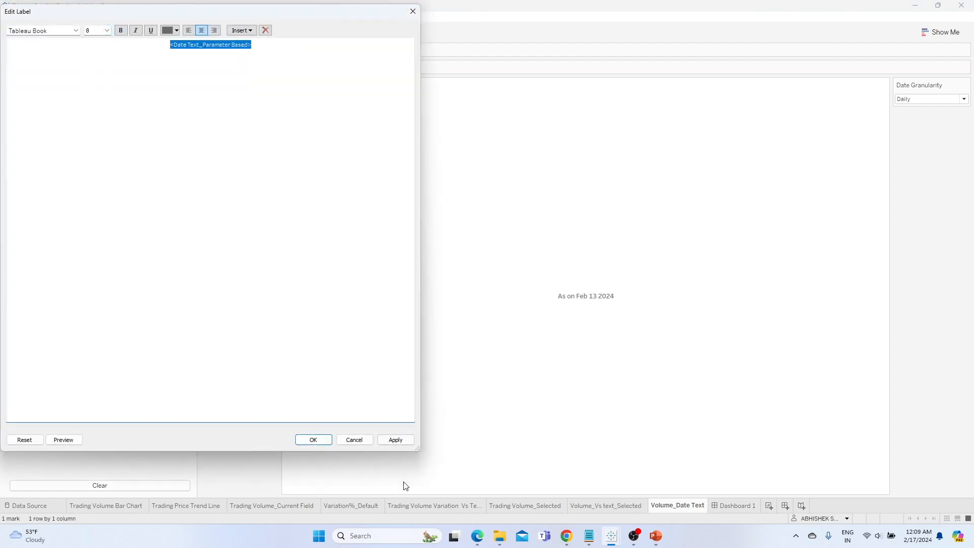
pyautogui.click(395, 441)
pyautogui.click(324, 439)
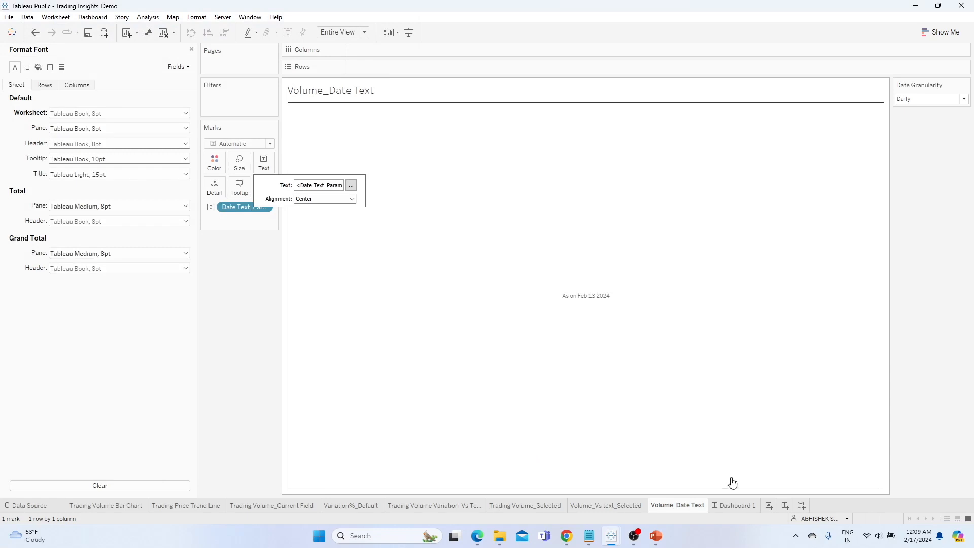
pyautogui.click(732, 506)
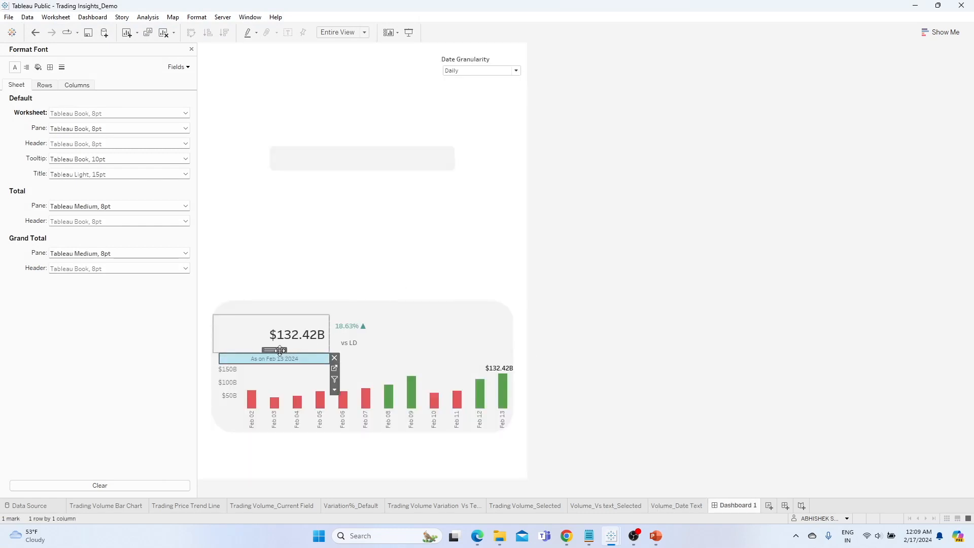
# - Check the date text's worksheet shading setting and close the formatting options
pyautogui.click(483, 329)
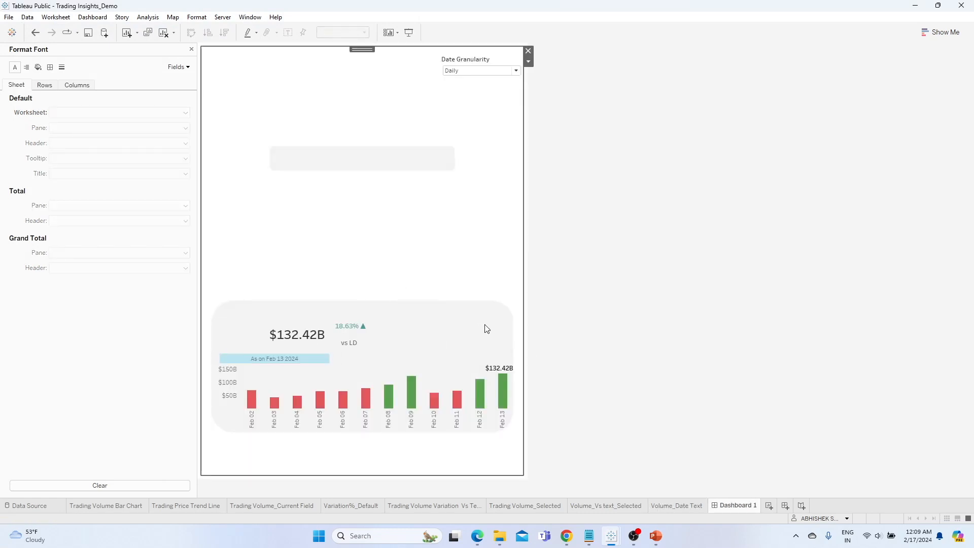
pyautogui.rightClick(320, 358)
pyautogui.click(347, 391)
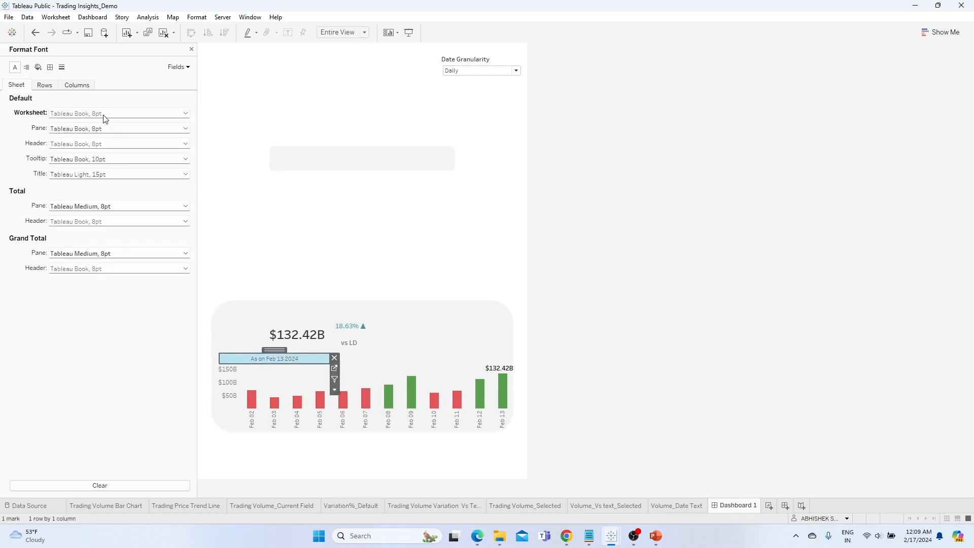
pyautogui.click(38, 67)
pyautogui.click(76, 113)
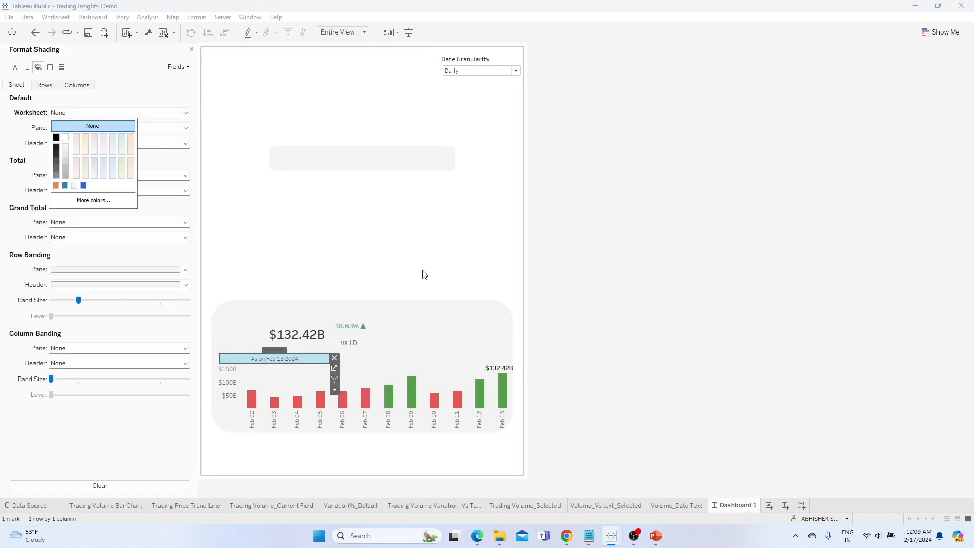
pyautogui.click(418, 323)
pyautogui.click(425, 277)
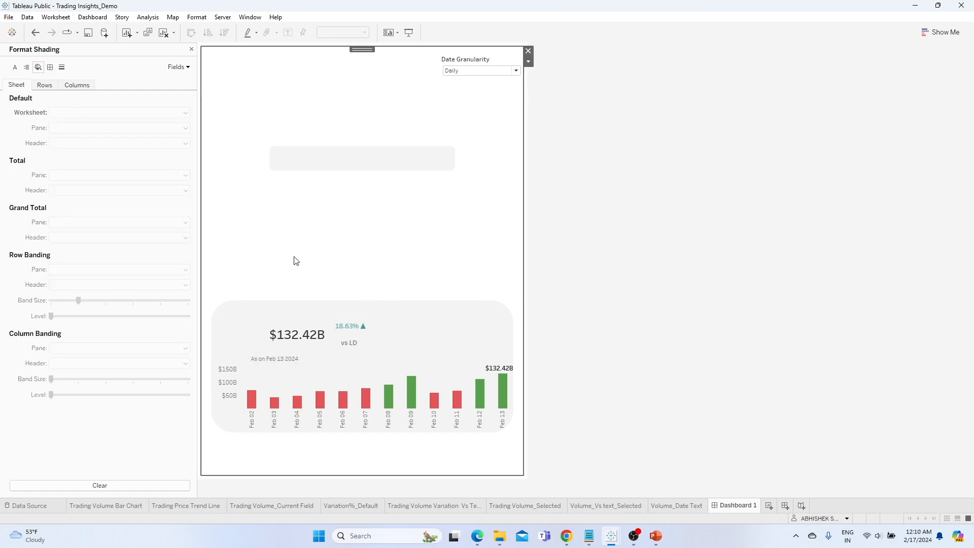
pyautogui.click(192, 50)
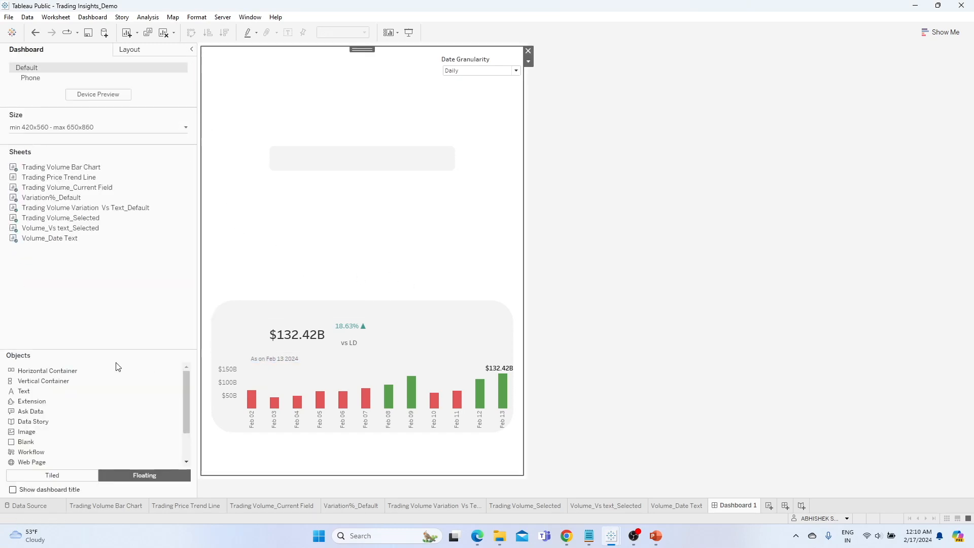
# - Add a floating bold 12 pt text reading "Trading Volume Analysis" and place it as the heading of the volume card
pyautogui.moveTo(35, 393); pyautogui.dragTo(243, 167)
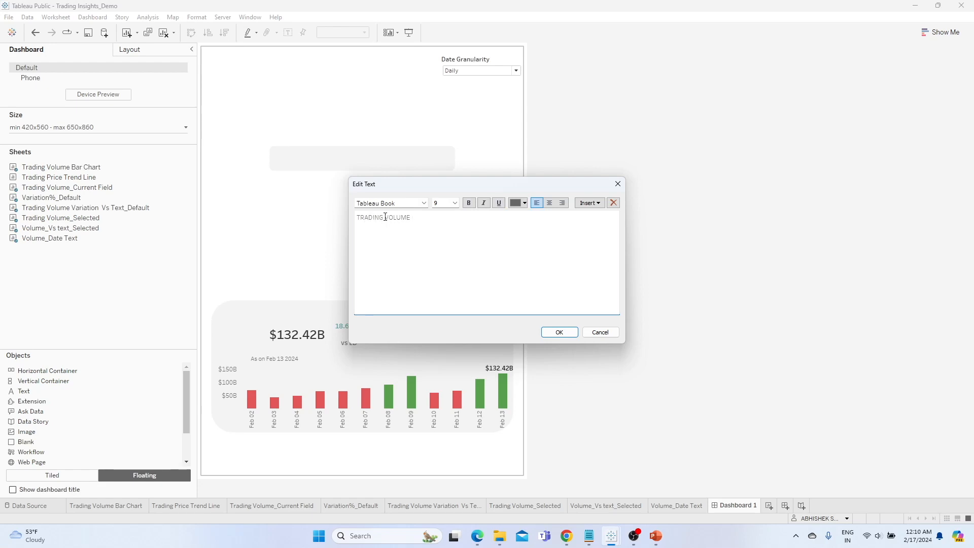
pyautogui.hotkey('ctrl', 'a')
pyautogui.write('Tr')
pyautogui.hotkey('ctrl', 'a')
pyautogui.click(467, 203)
pyautogui.click(455, 203)
pyautogui.click(458, 225)
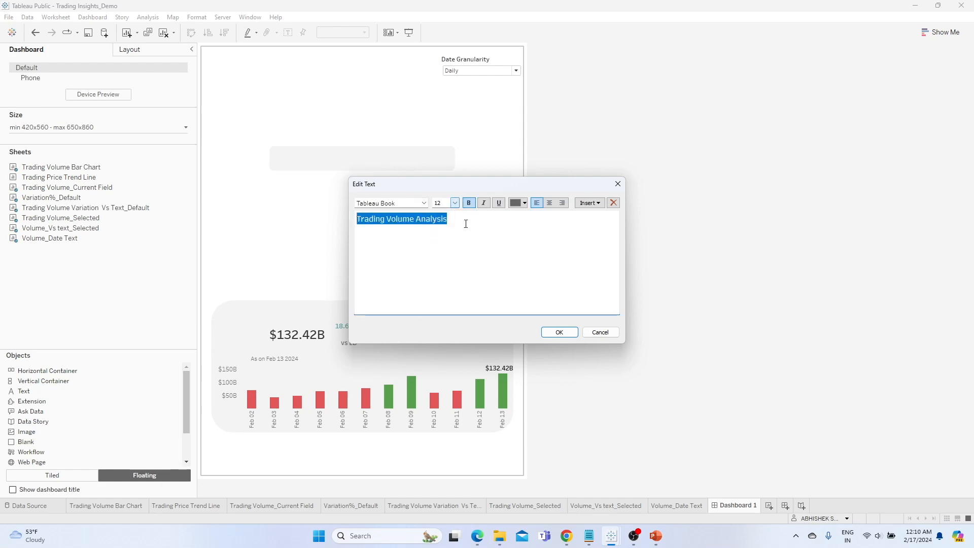
pyautogui.click(559, 333)
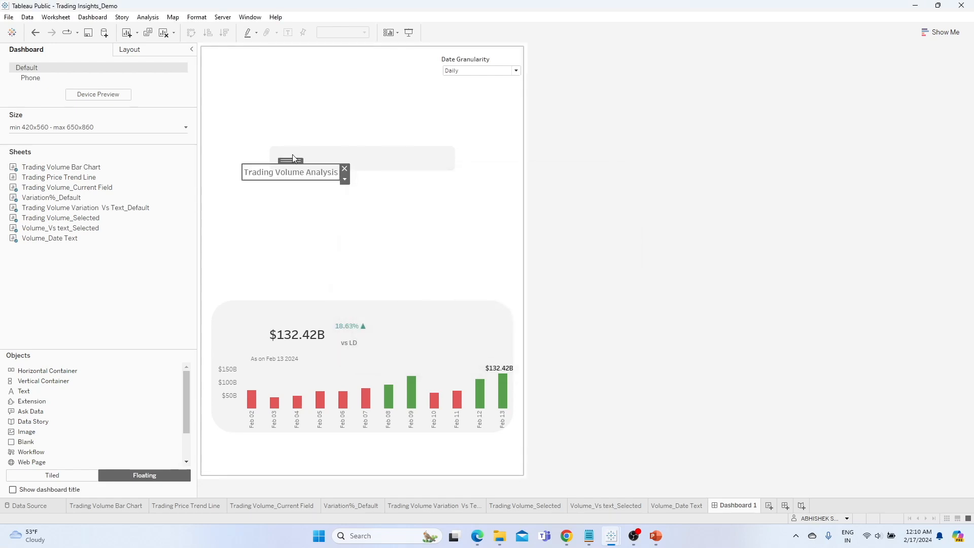
pyautogui.moveTo(291, 161); pyautogui.dragTo(274, 299)
pyautogui.click(357, 275)
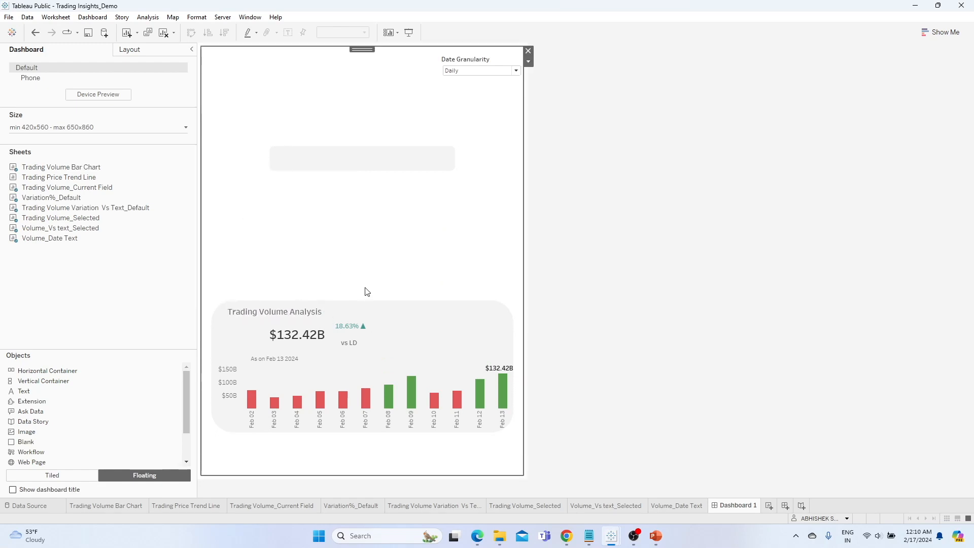
# - Switch Date Granularity to Monthly and try to narrow the Trading Volume_Selected sheet on the card
pyautogui.click(460, 72)
pyautogui.click(460, 98)
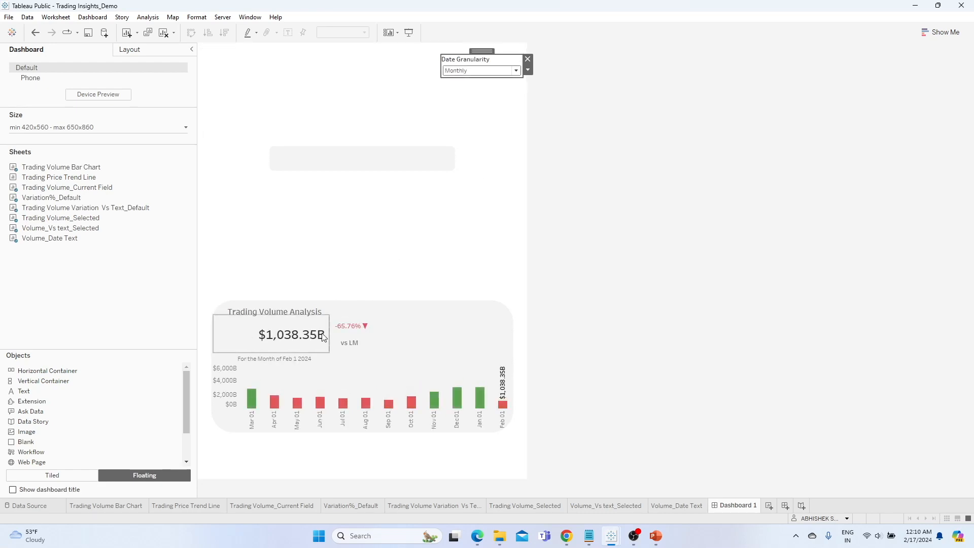
pyautogui.click(286, 328)
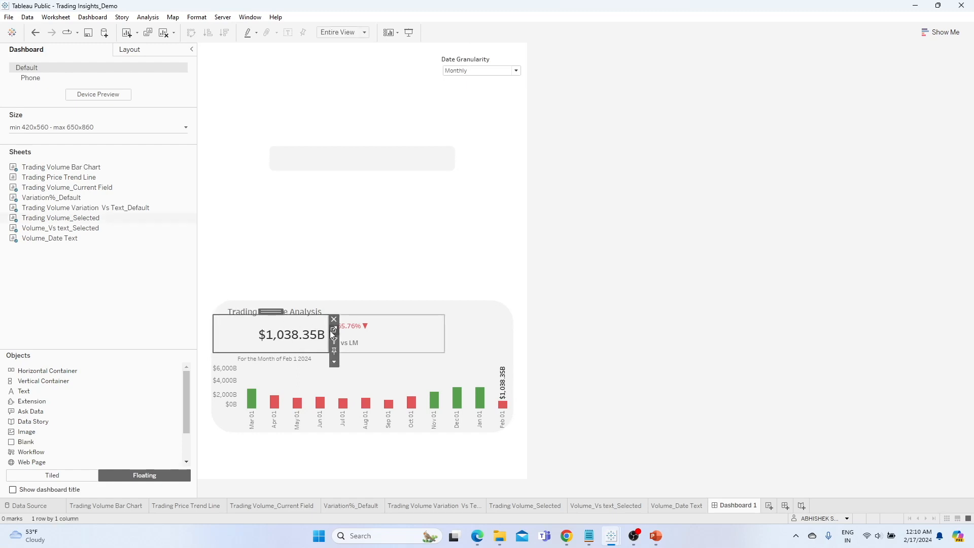
pyautogui.moveTo(327, 331); pyautogui.dragTo(321, 332)
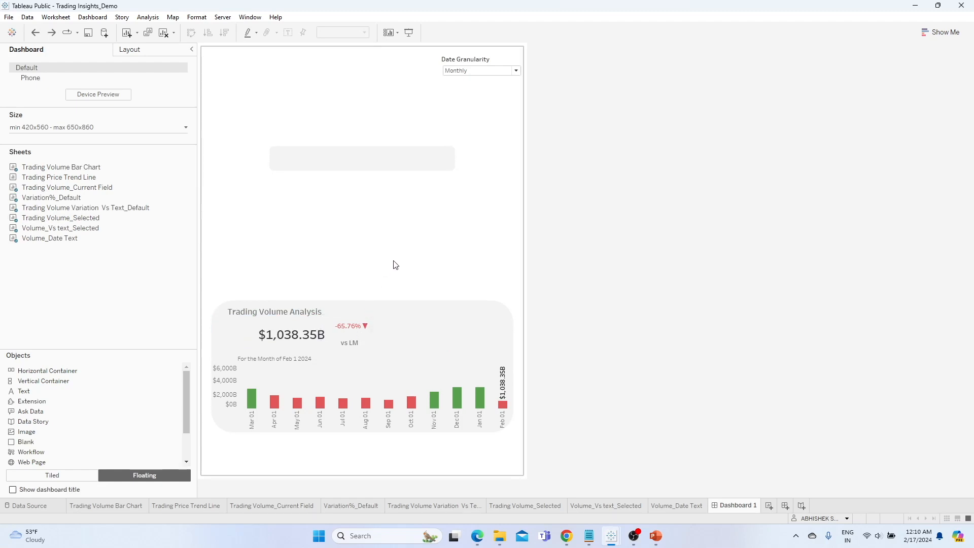
# - Narrow the selected-values horizontal container to about 328 px wide, and test the card swap by selecting and clearing the Jan 01 bar
pyautogui.click(317, 331)
pyautogui.rightClick(330, 358)
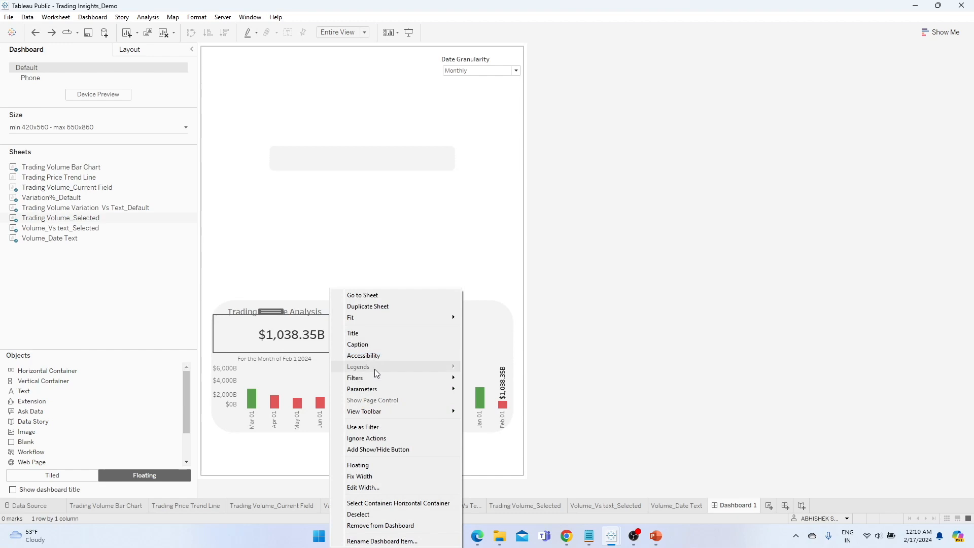
pyautogui.click(404, 503)
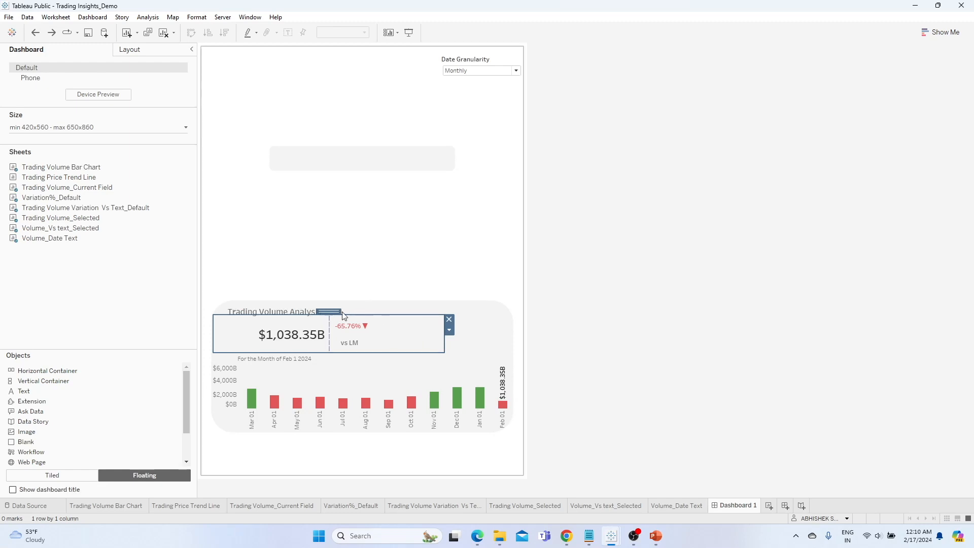
pyautogui.moveTo(443, 336); pyautogui.dragTo(380, 335)
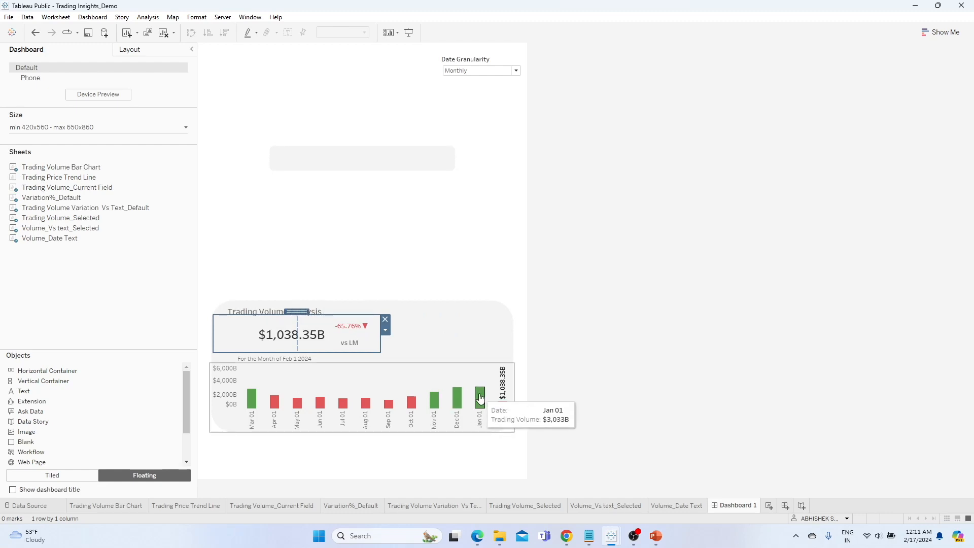
pyautogui.click(480, 398)
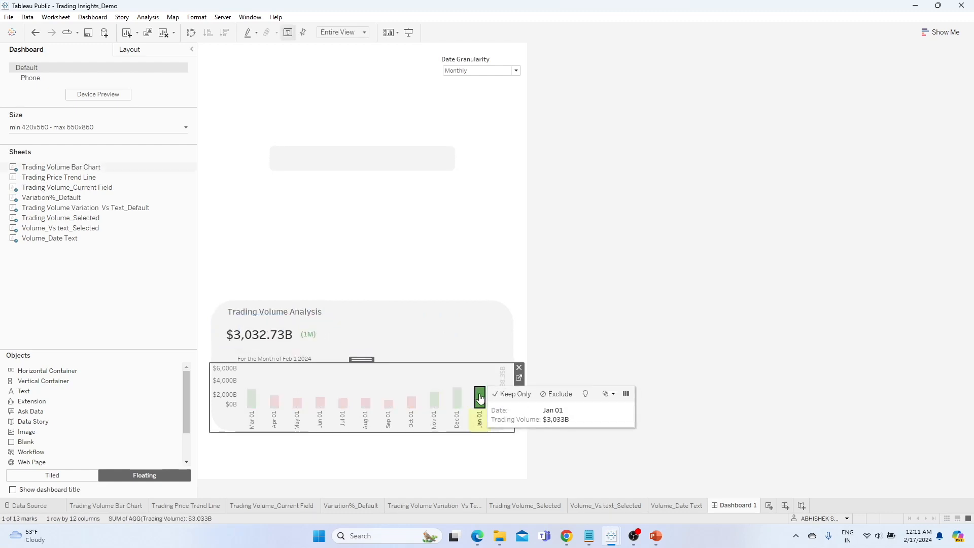
pyautogui.click(480, 399)
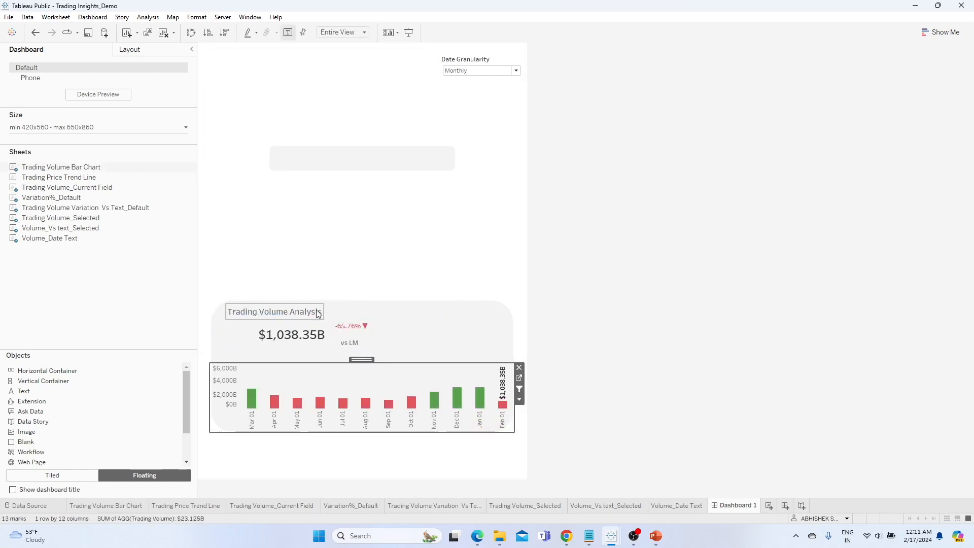
# - Move the selected-values horizontal container above the volume card to about x 29, y 427
pyautogui.click(286, 332)
pyautogui.click(302, 362)
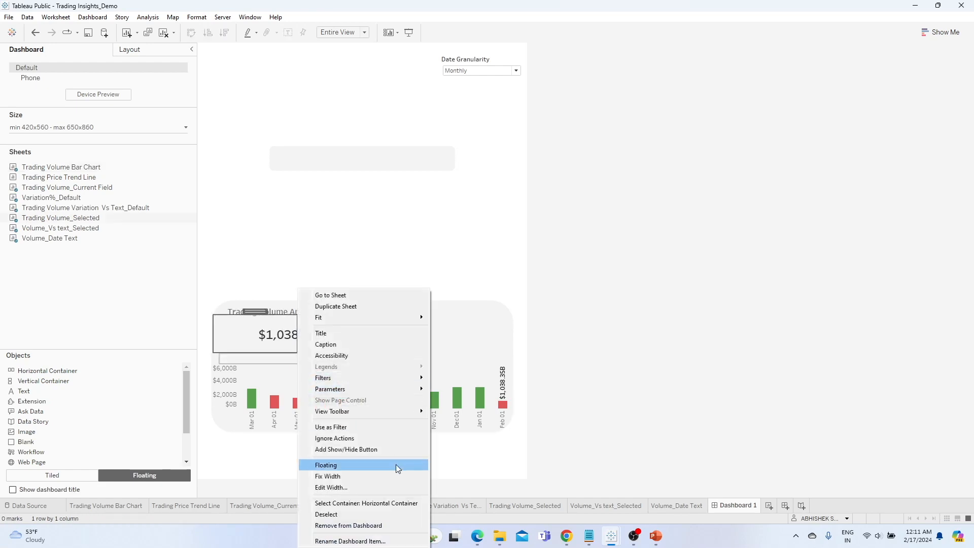
pyautogui.click(390, 503)
pyautogui.moveTo(300, 311); pyautogui.dragTo(299, 255)
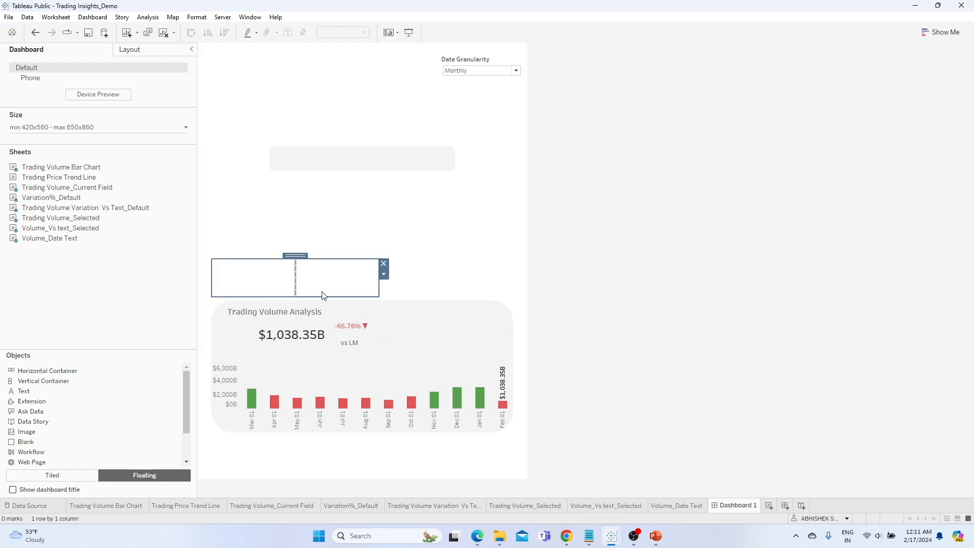
# - Reselect the moved selected-values container and check its position and size
pyautogui.click(308, 334)
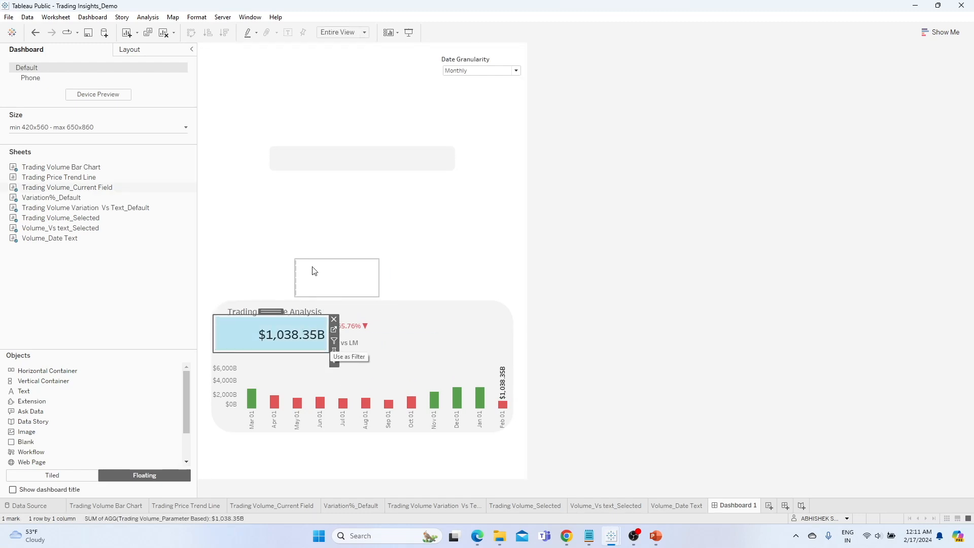
pyautogui.click(290, 265)
pyautogui.click(300, 306)
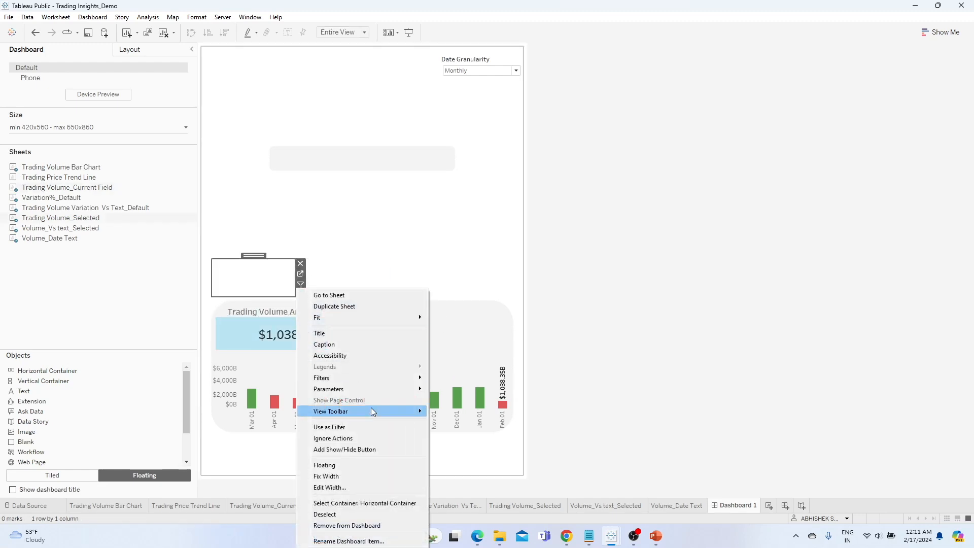
pyautogui.click(378, 503)
pyautogui.click(133, 50)
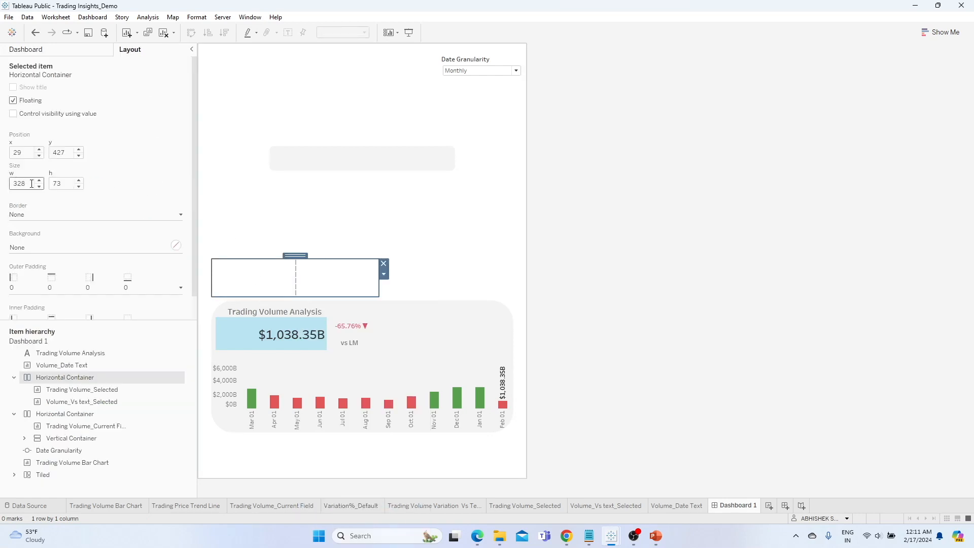
# - Select the horizontal container around the default Trading Volume_Current Field card and narrow it to a width of 238
pyautogui.click(322, 349)
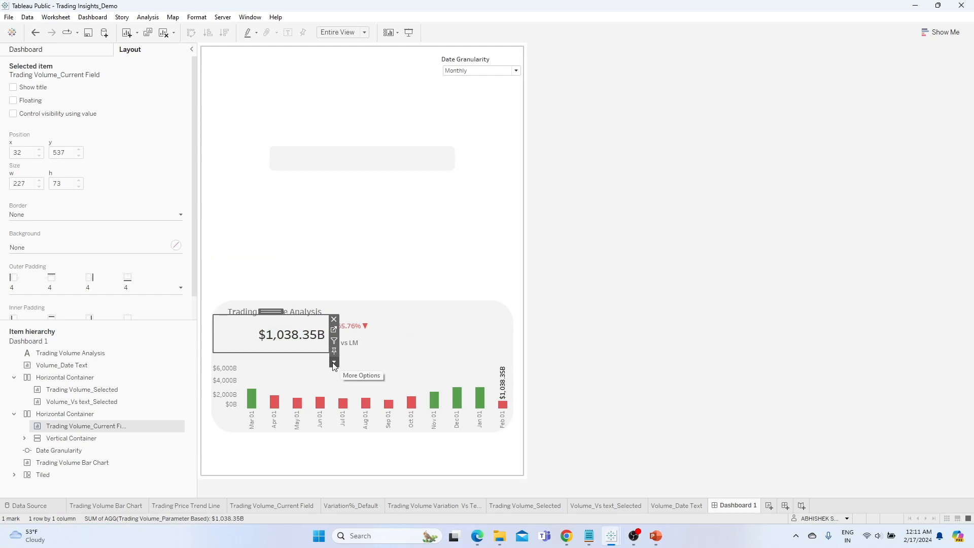
pyautogui.click(335, 363)
pyautogui.click(435, 501)
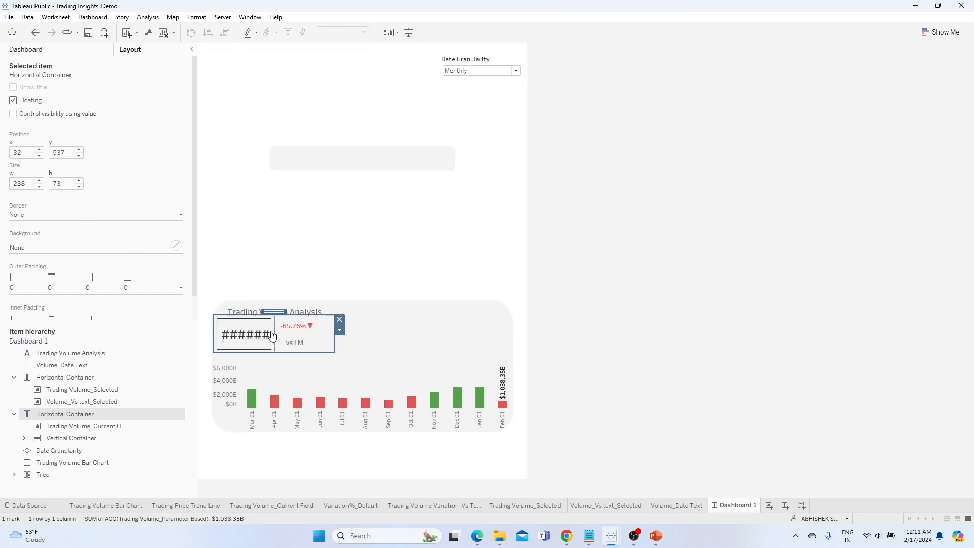
# - Widen the Trading Volume_Current Field card inside the default container to about 142 wide
pyautogui.moveTo(273, 333); pyautogui.dragTo(278, 335)
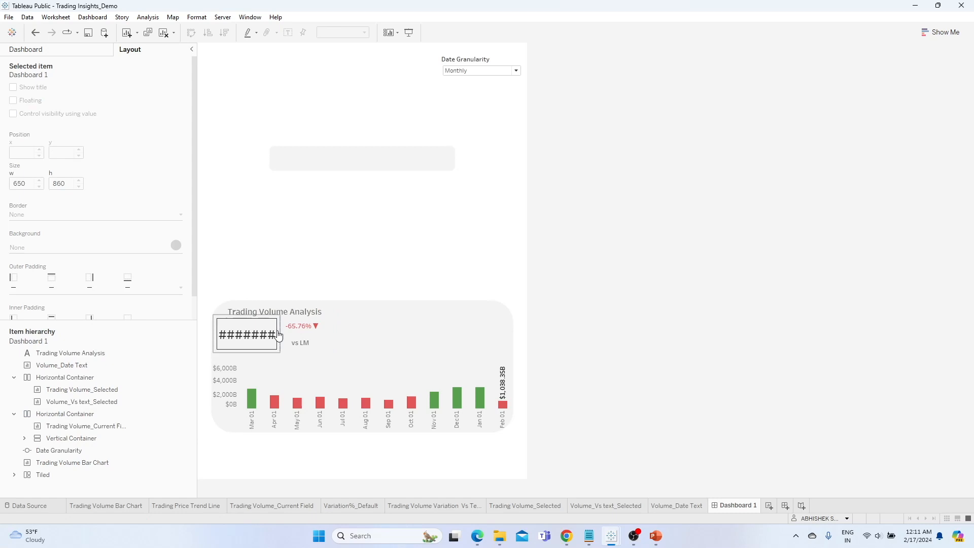
pyautogui.moveTo(279, 330); pyautogui.dragTo(285, 330)
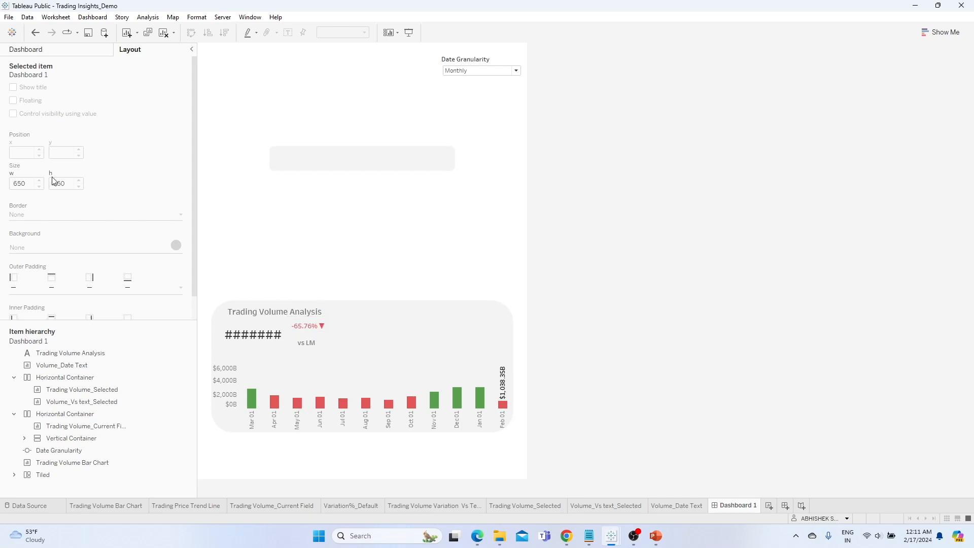
pyautogui.click(253, 334)
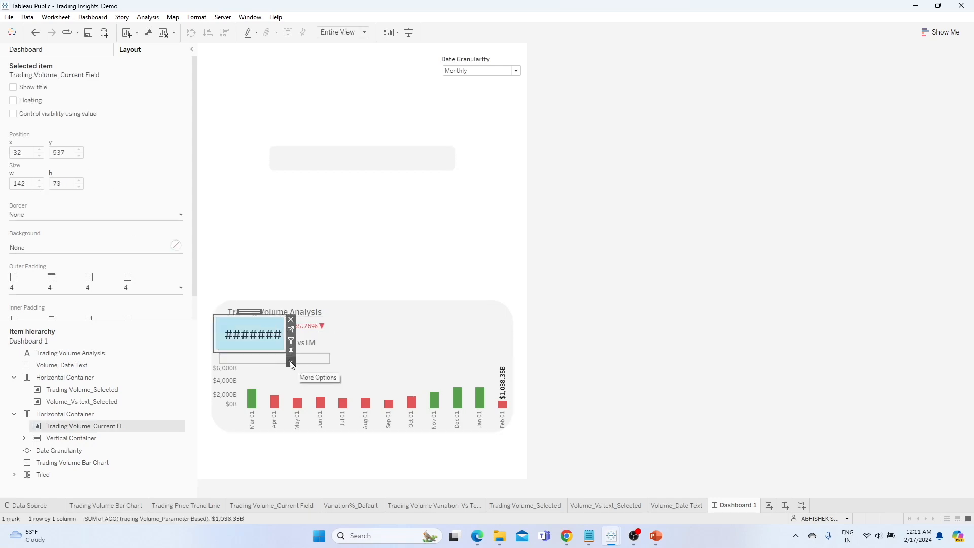
# - Select the horizontal container around the default volume card and widen it to 260
pyautogui.rightClick(283, 347)
pyautogui.click(354, 503)
pyautogui.click(40, 183)
pyautogui.click(40, 181)
pyautogui.click(40, 181)
pyautogui.click(40, 181)
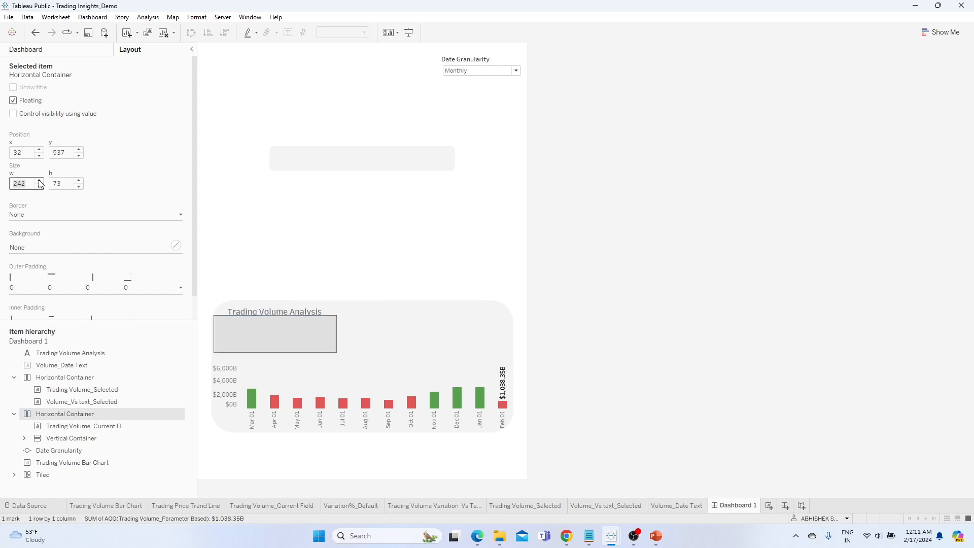
pyautogui.click(40, 181)
pyautogui.click(40, 181)
pyautogui.click(40, 180)
pyautogui.click(41, 181)
pyautogui.click(40, 180)
pyautogui.click(40, 181)
pyautogui.click(40, 180)
pyautogui.click(40, 181)
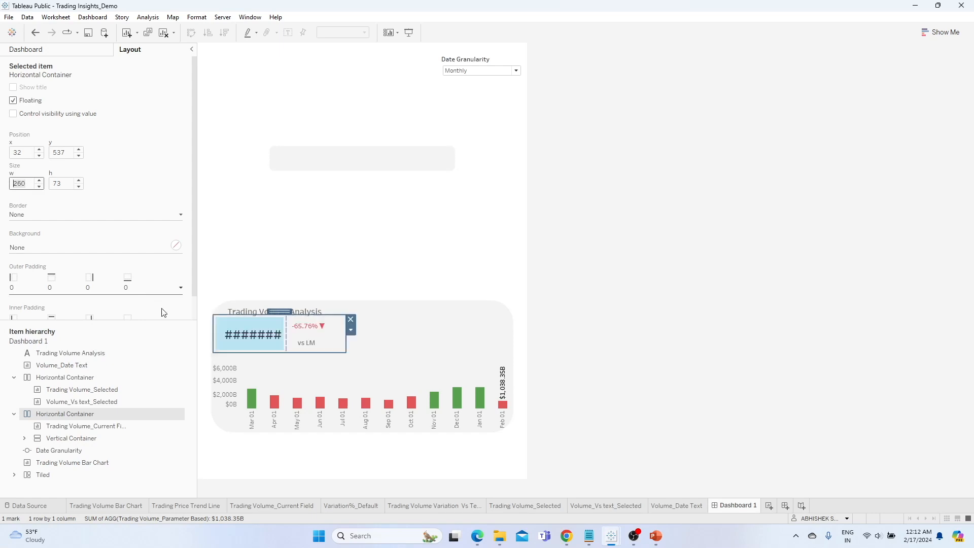
# - Widen the Trading Volume_Current Field card to about 169, and test the card swap by selecting and clearing the Dec 01 bar
pyautogui.moveTo(286, 333); pyautogui.dragTo(300, 334)
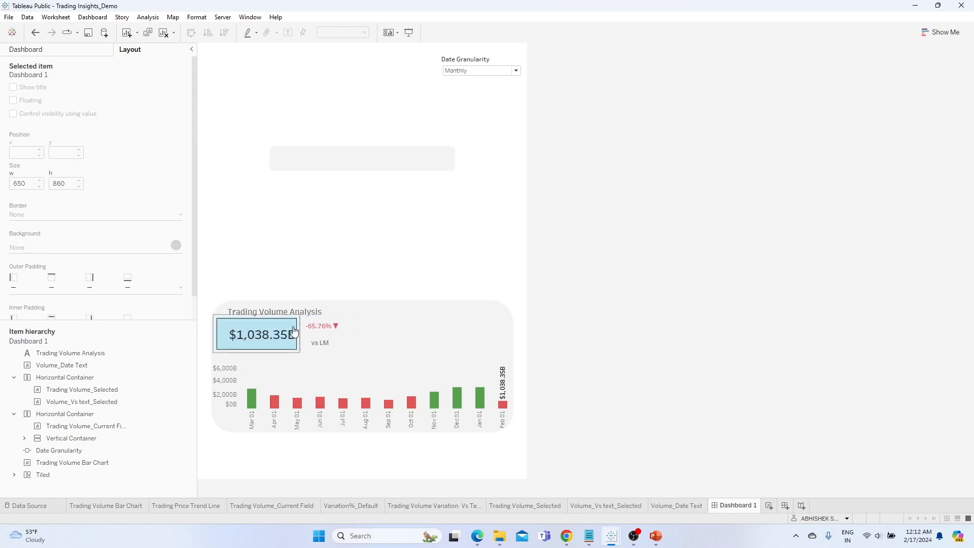
pyautogui.click(285, 330)
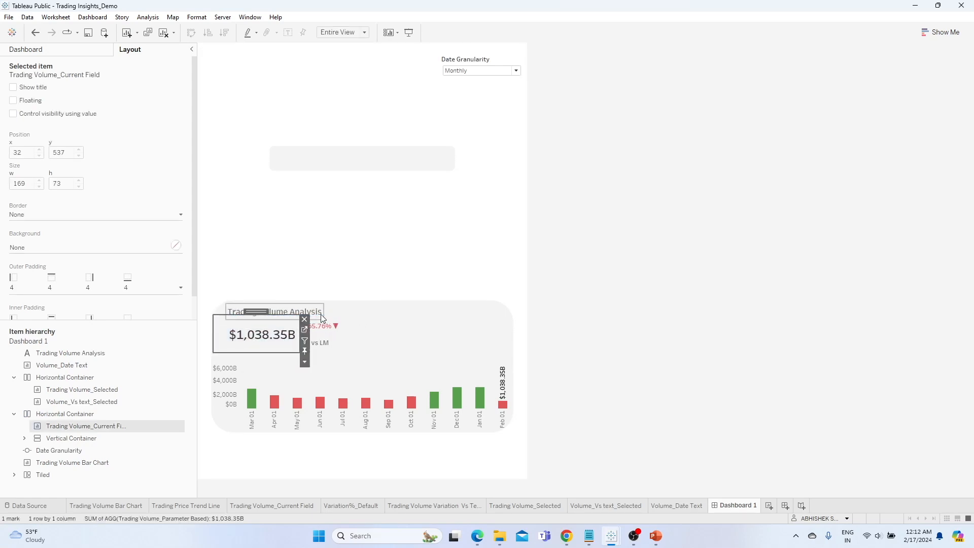
pyautogui.click(457, 400)
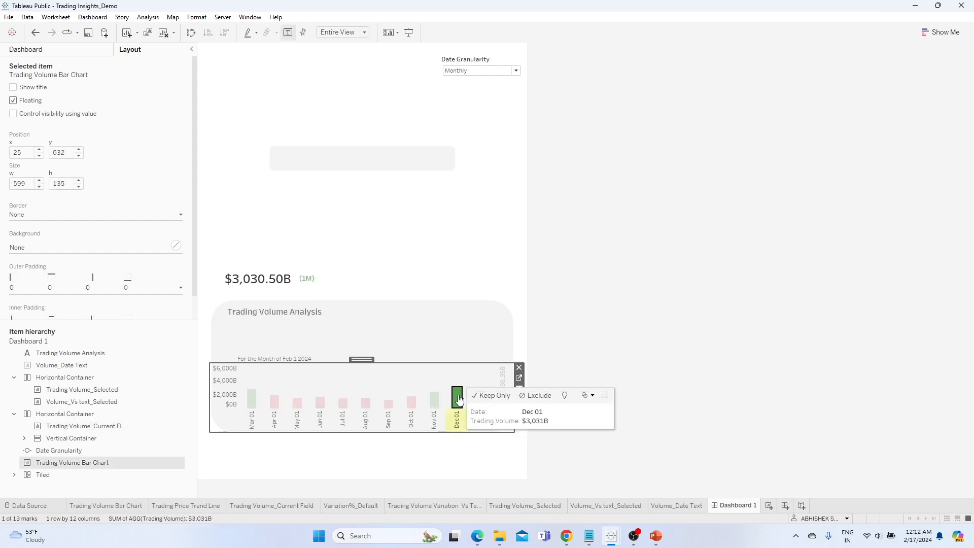
pyautogui.click(458, 399)
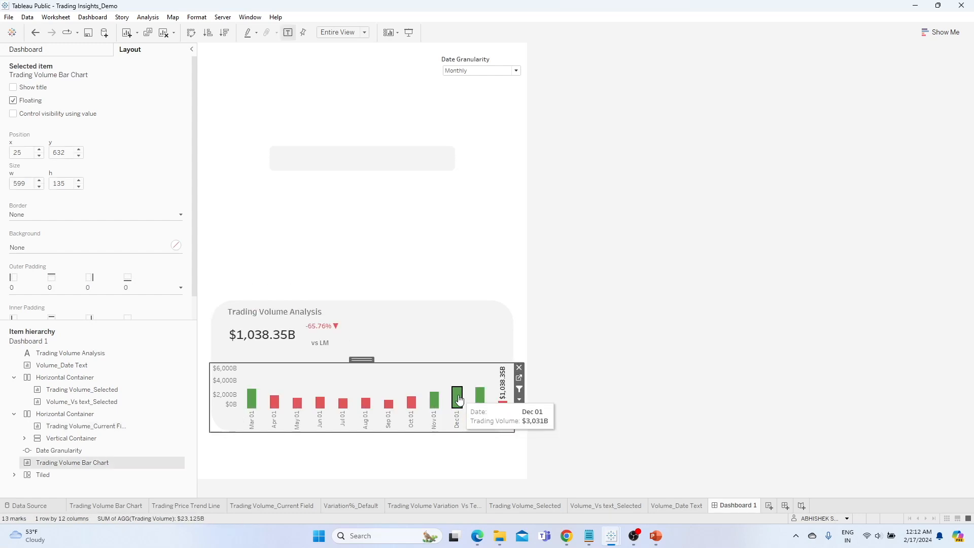
pyautogui.click(458, 399)
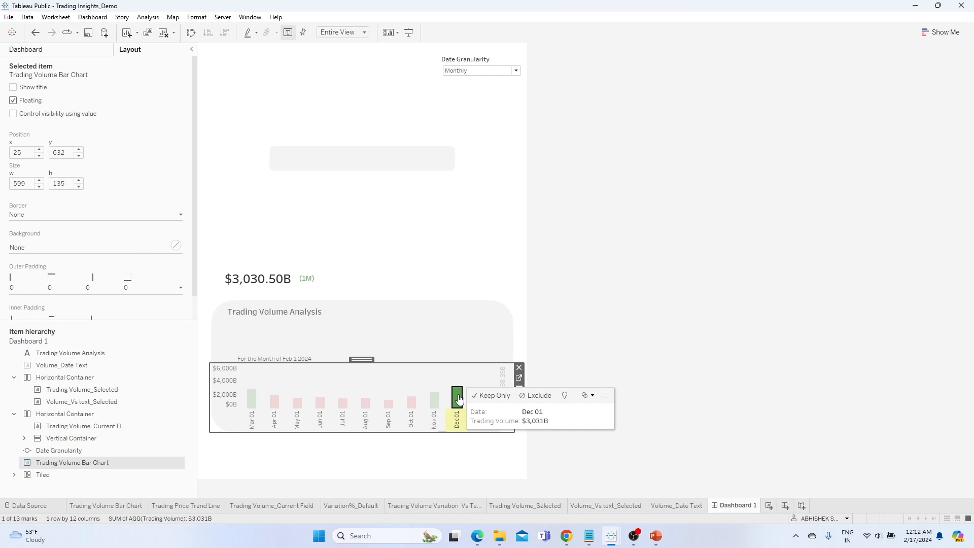
pyautogui.click(458, 400)
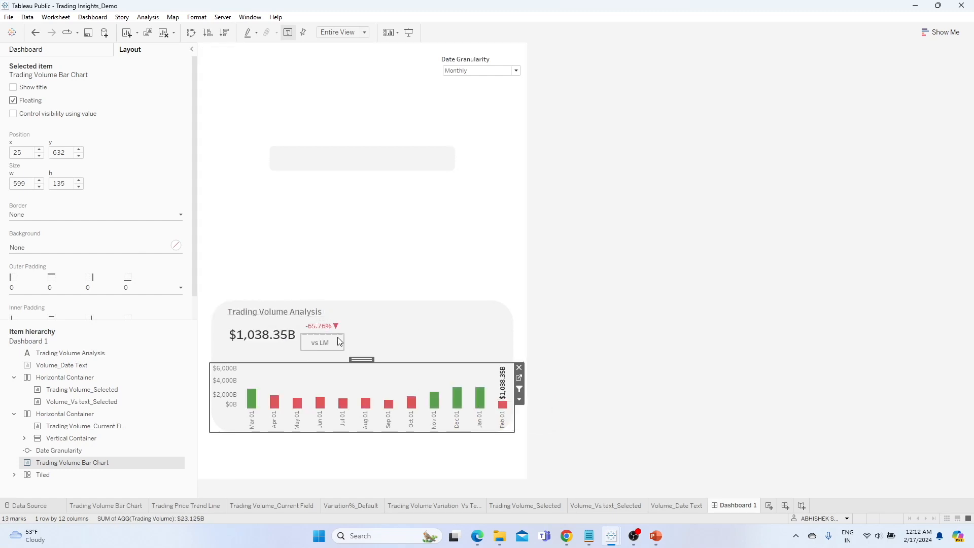
# - Check the default horizontal container's size and set the selected-values horizontal container's width to 260 to match
pyautogui.click(287, 334)
pyautogui.click(305, 361)
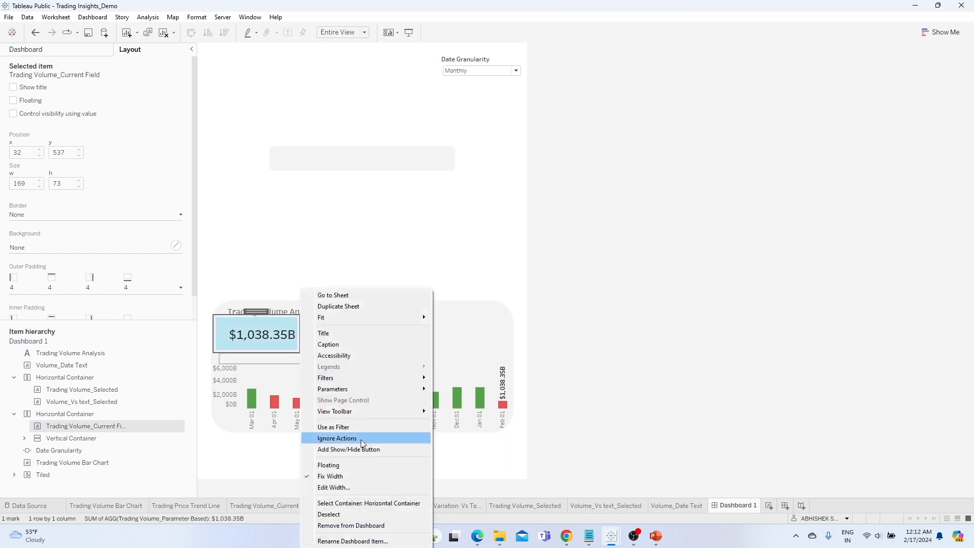
pyautogui.click(350, 501)
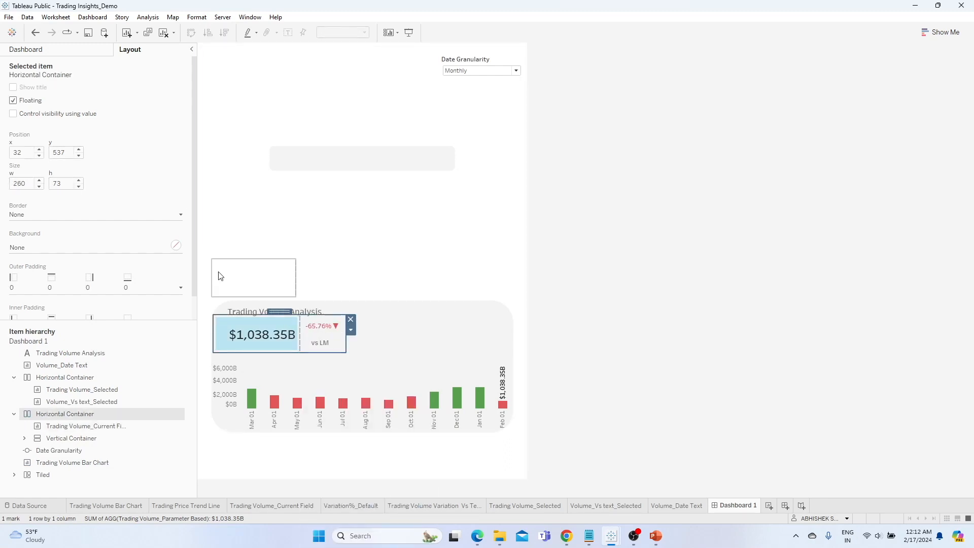
pyautogui.click(255, 276)
pyautogui.click(303, 309)
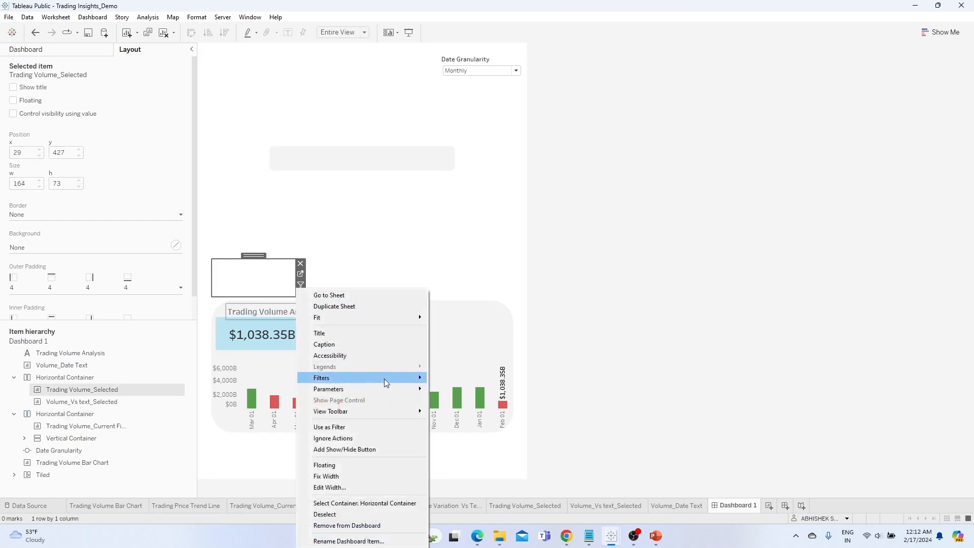
pyautogui.click(394, 497)
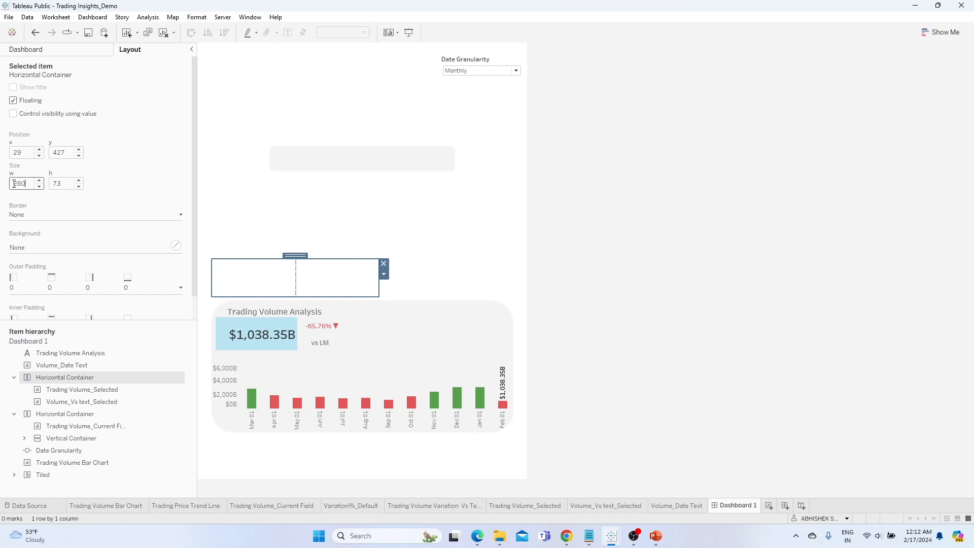
pyautogui.click(63, 183)
# - Select the Jul 01 bar and widen the Trading Volume_Selected card inside its container to about 166
pyautogui.click(343, 404)
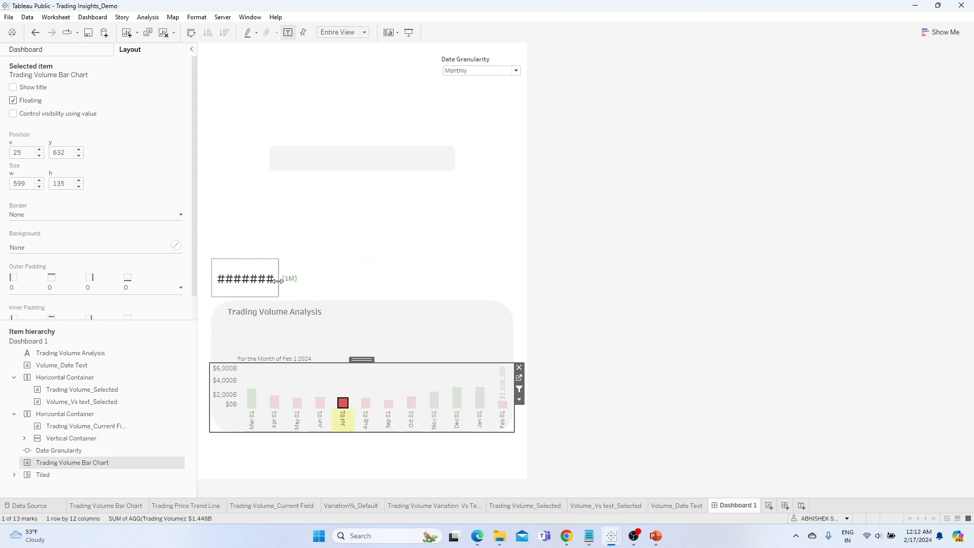
pyautogui.click(278, 281)
pyautogui.moveTo(280, 278); pyautogui.dragTo(299, 282)
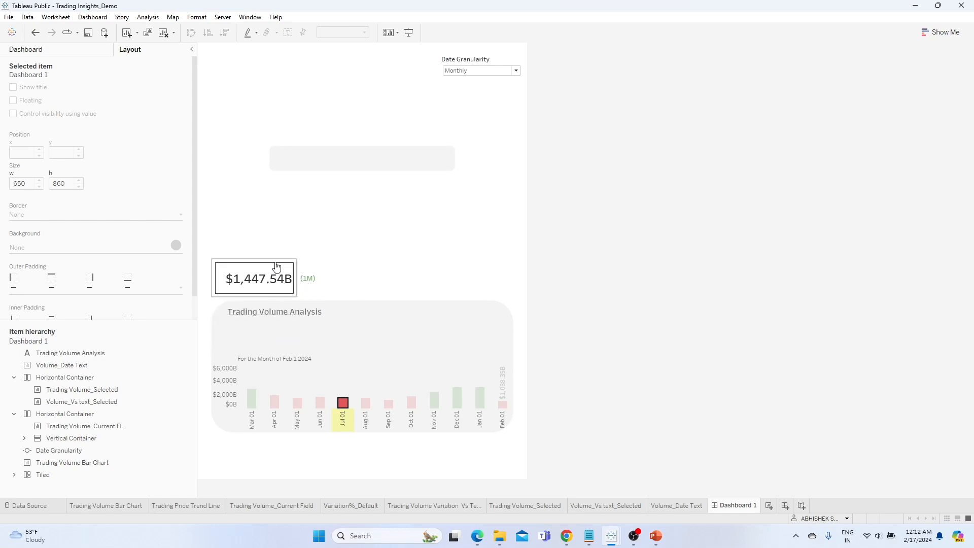
# - Check the default container's position and move the selected-values horizontal container onto it at x 32, y 537
pyautogui.click(267, 313)
pyautogui.click(271, 335)
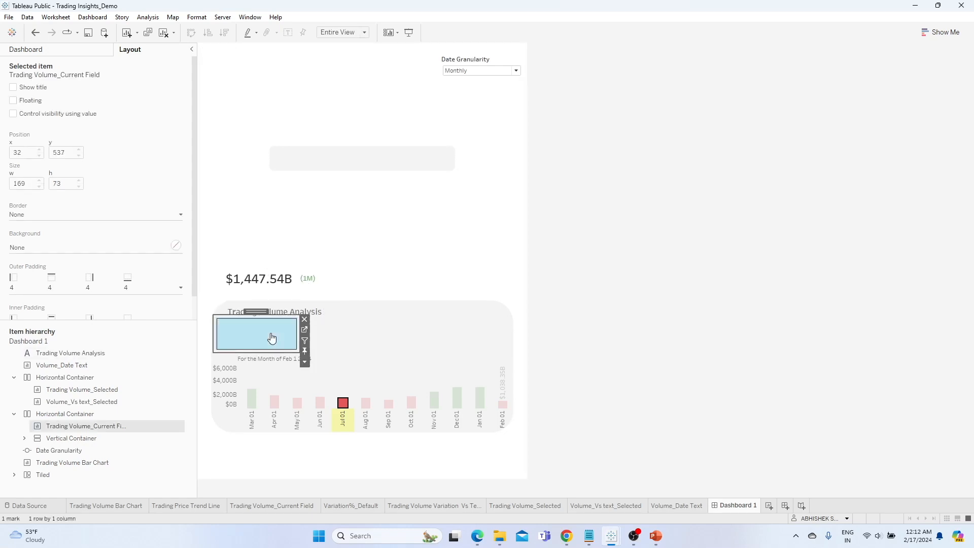
pyautogui.click(307, 362)
pyautogui.click(357, 502)
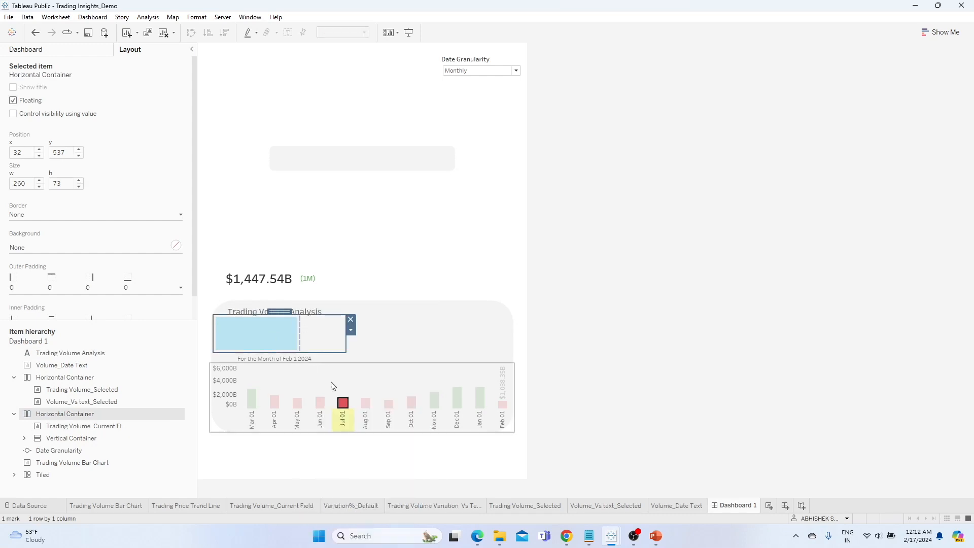
pyautogui.click(288, 340)
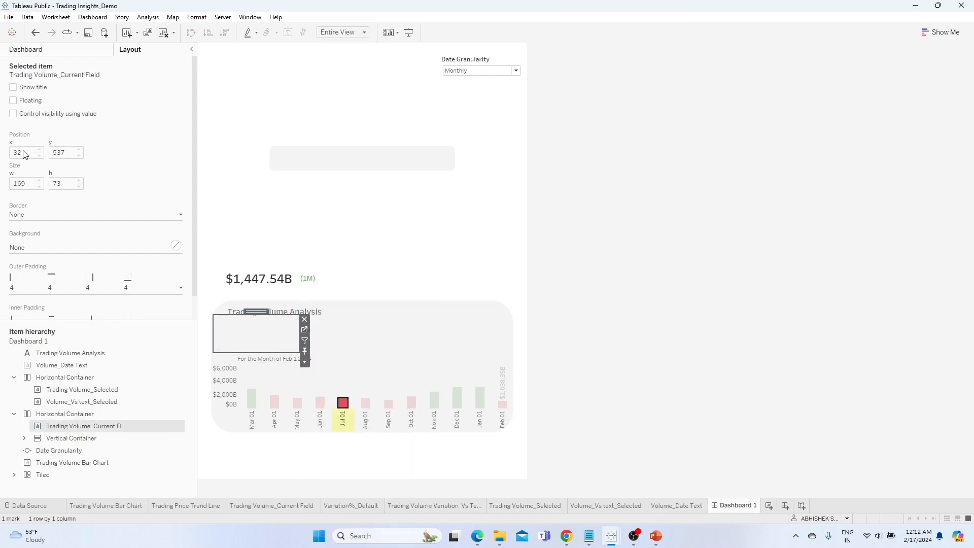
pyautogui.click(248, 265)
pyautogui.click(302, 306)
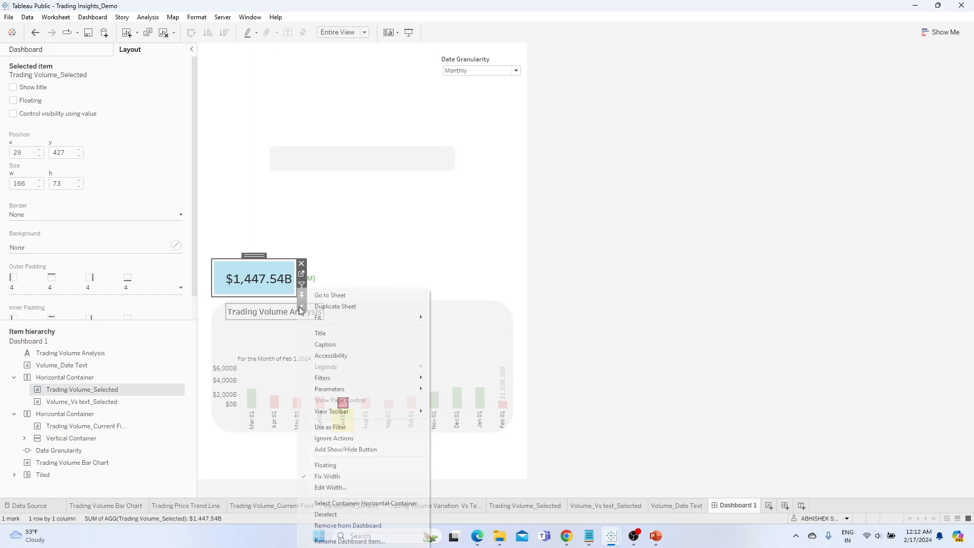
pyautogui.click(362, 503)
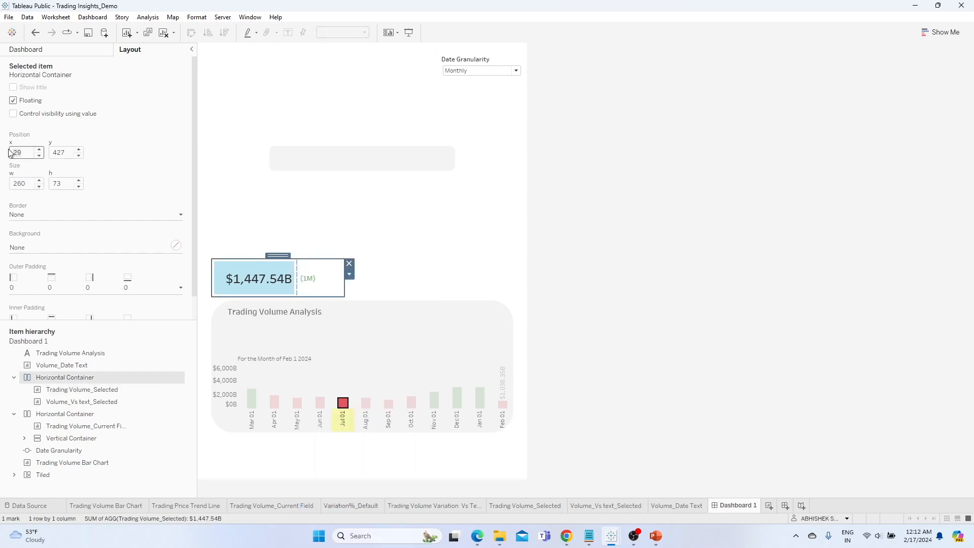
pyautogui.click(52, 153)
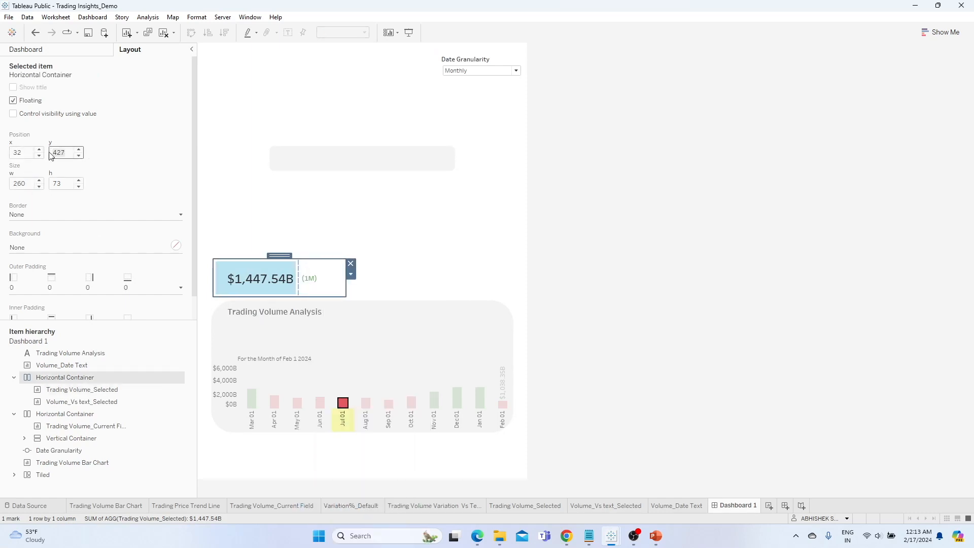
pyautogui.click(30, 154)
pyautogui.click(379, 392)
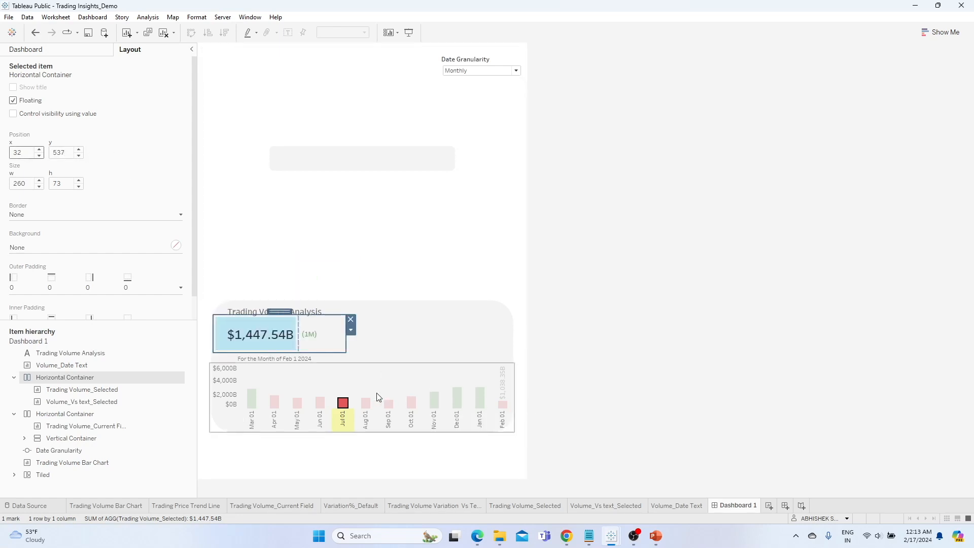
# - Clear the Jul 01 bar and test the overlapping cards by selecting and clearing the Aug 01 bar
pyautogui.click(342, 406)
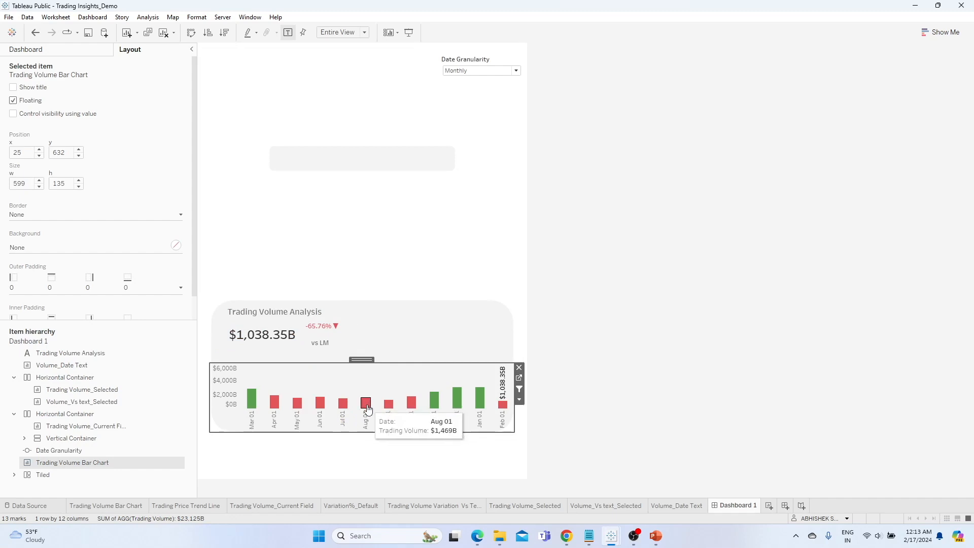
pyautogui.click(366, 406)
pyautogui.click(367, 406)
pyautogui.click(366, 405)
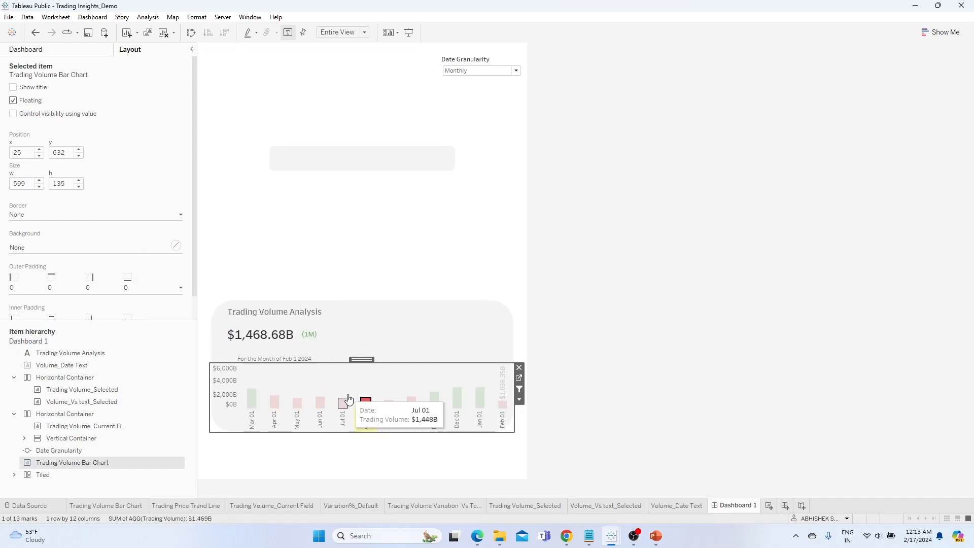
pyautogui.click(367, 406)
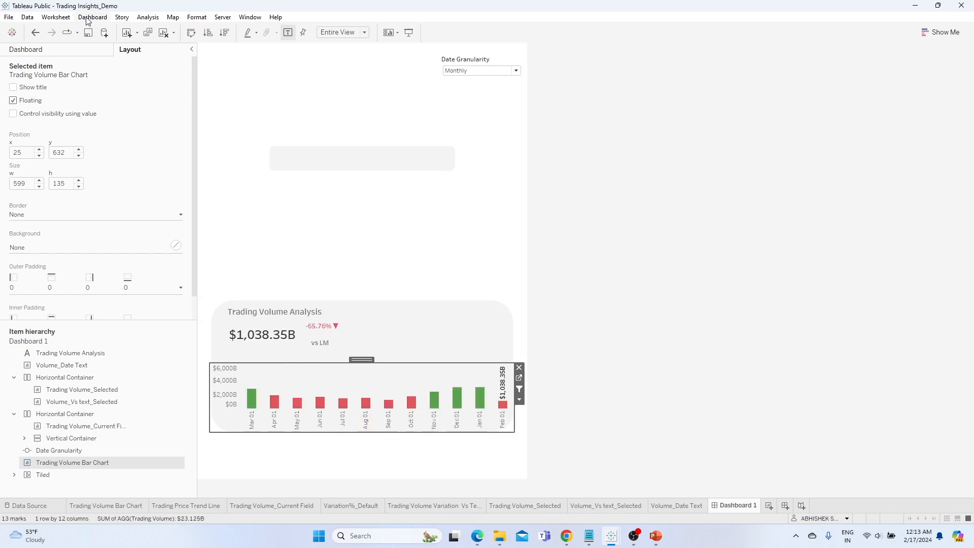
# - Edit the Filter_Default dashboard action to remove Volume_Date Text from its target sheets
pyautogui.click(45, 49)
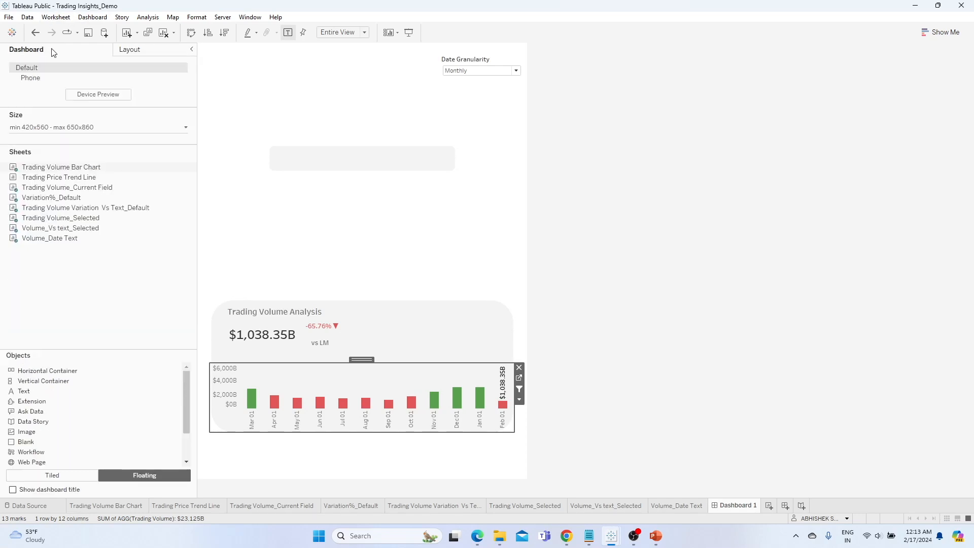
pyautogui.click(104, 17)
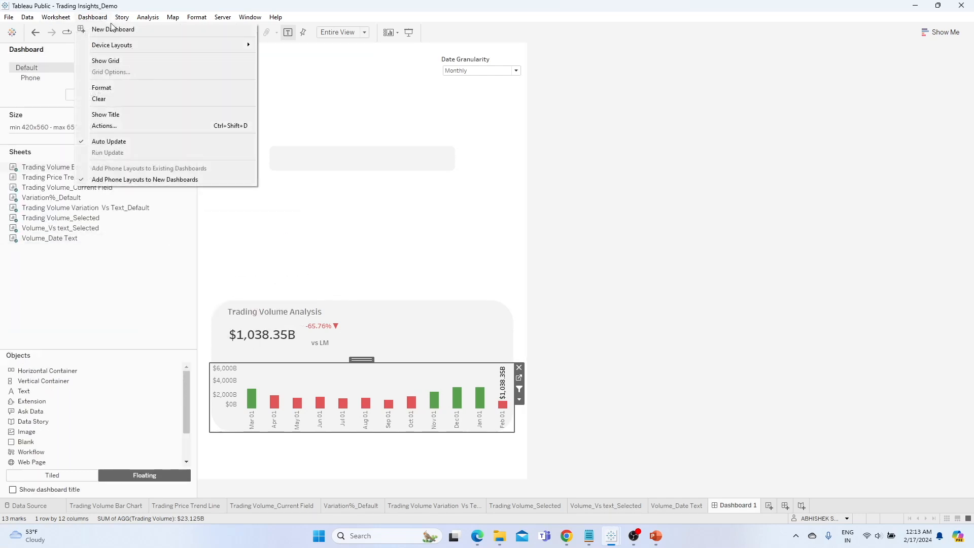
pyautogui.click(123, 124)
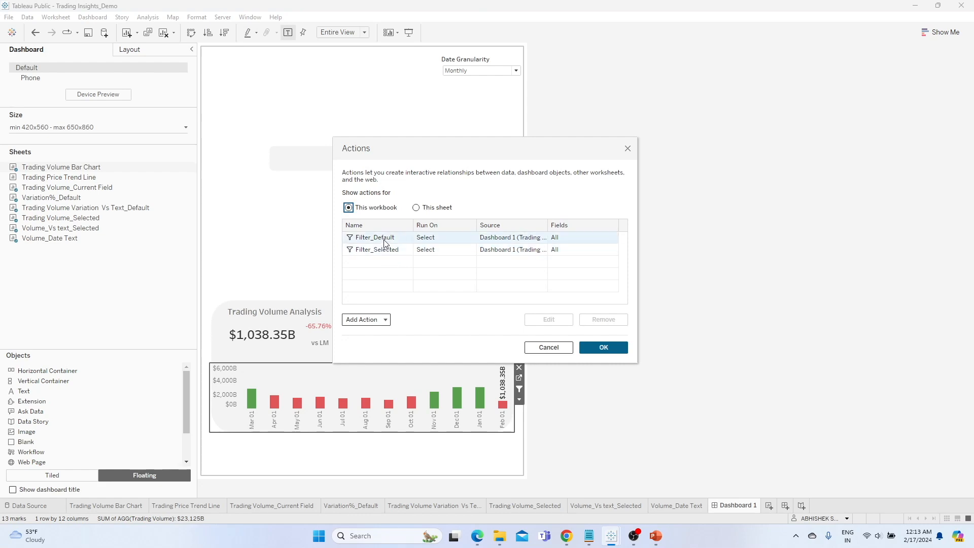
pyautogui.click(382, 238)
pyautogui.click(549, 319)
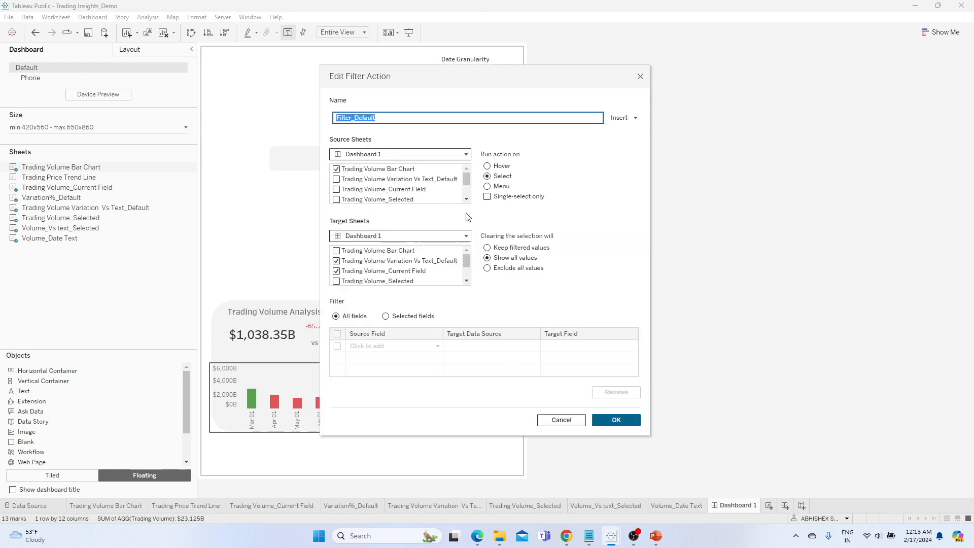
pyautogui.click(467, 281)
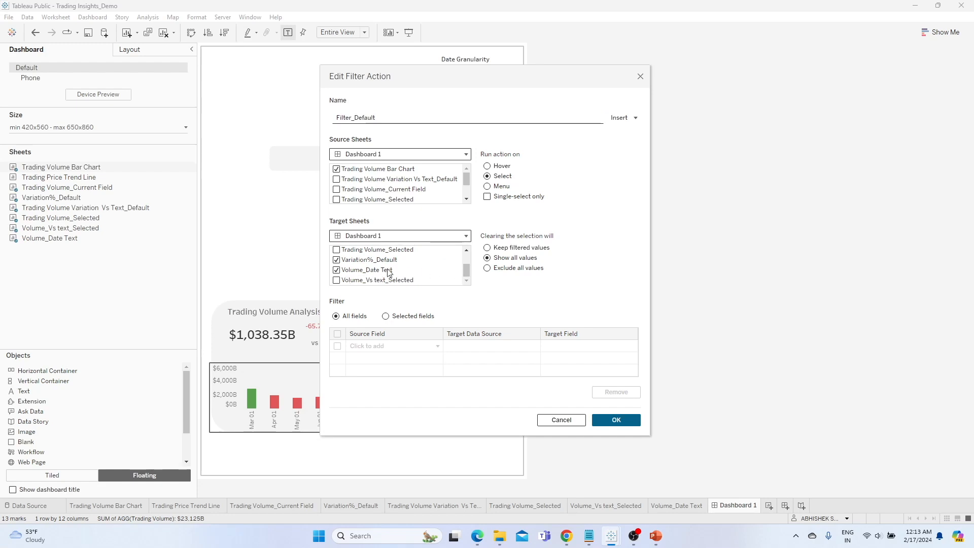
pyautogui.click(337, 270)
pyautogui.moveTo(466, 272)
pyautogui.mouseDown()
pyautogui.moveTo(467, 261)
pyautogui.moveTo(468, 283)
pyautogui.mouseUp()
pyautogui.click(616, 420)
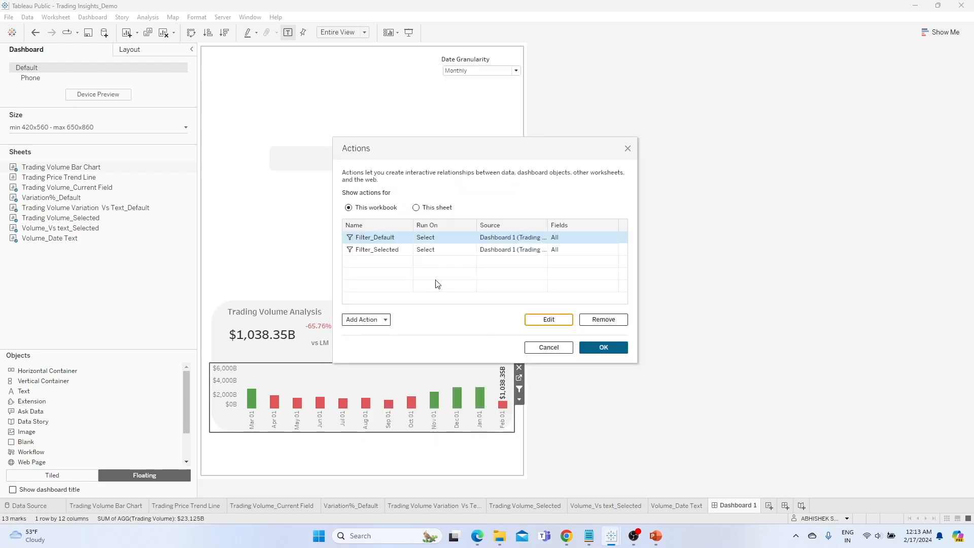
pyautogui.click(388, 251)
pyautogui.click(549, 319)
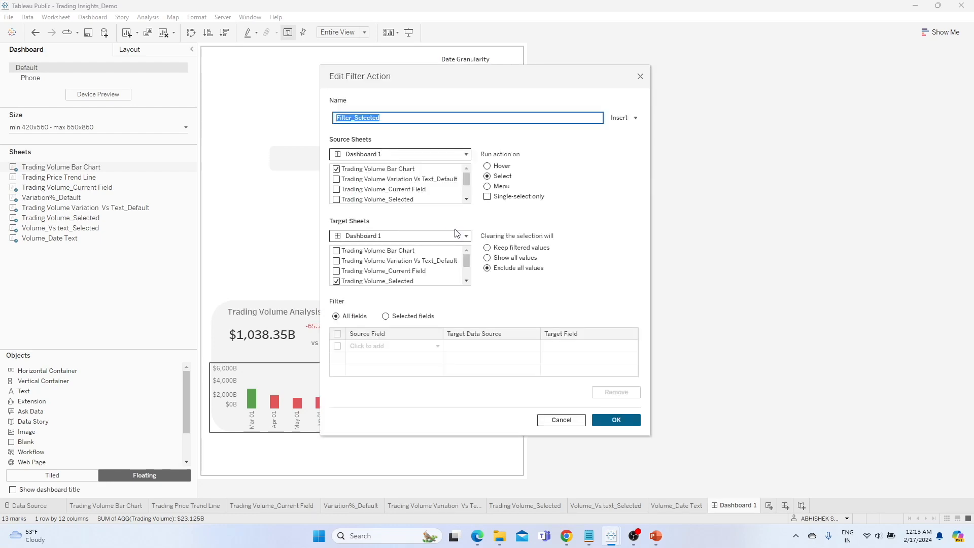
pyautogui.moveTo(467, 257); pyautogui.dragTo(468, 279)
pyautogui.click(336, 269)
pyautogui.click(561, 419)
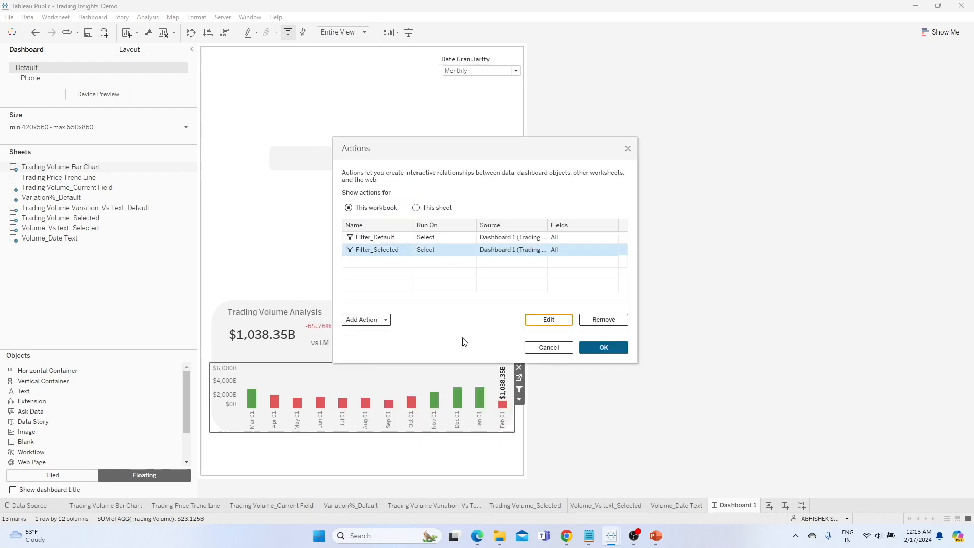
# - Apply the dashboard action changes and test the volume card by selecting several monthly bars, then clearing the selection
pyautogui.click(603, 347)
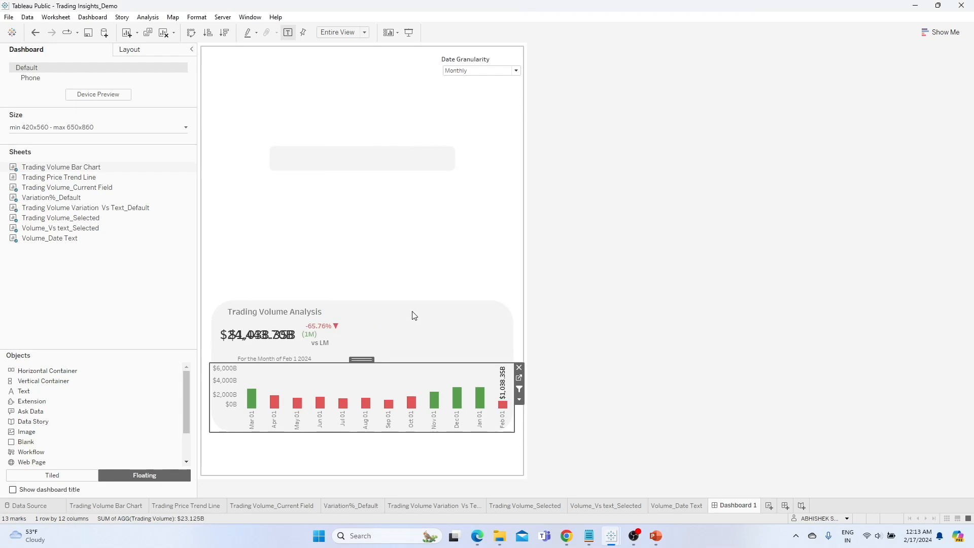
pyautogui.click(442, 404)
pyautogui.click(410, 403)
pyautogui.click(388, 403)
pyautogui.click(342, 404)
pyautogui.click(319, 403)
pyautogui.click(358, 250)
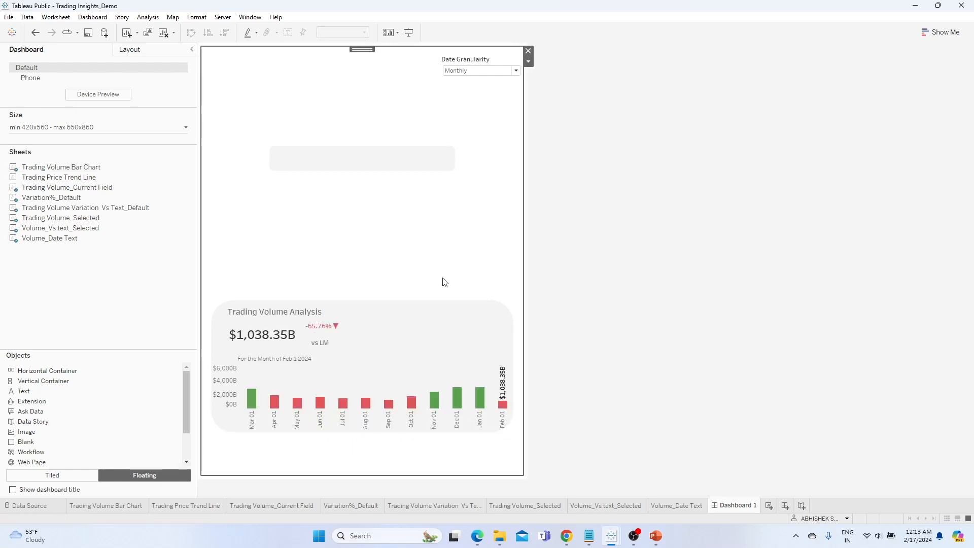
# - Nudge the Volume_Date Text card slightly upward, closer to the trading volume value
pyautogui.click(300, 359)
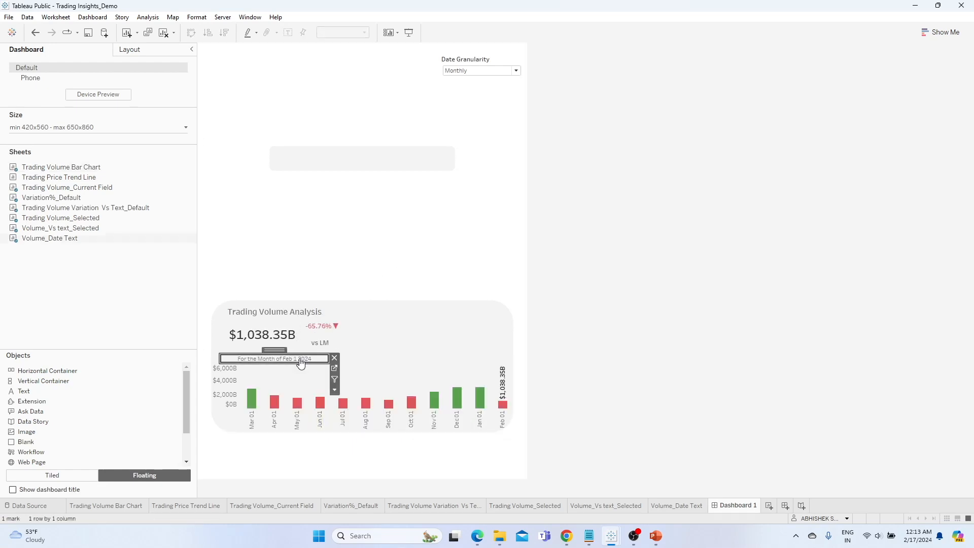
pyautogui.moveTo(282, 349); pyautogui.dragTo(281, 348)
pyautogui.click(366, 273)
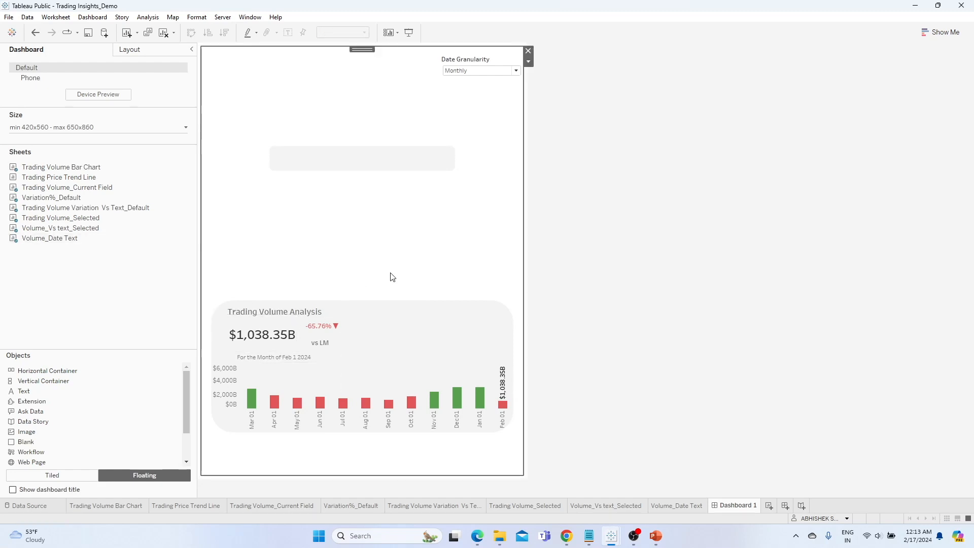
pyautogui.click(263, 358)
pyautogui.click(333, 356)
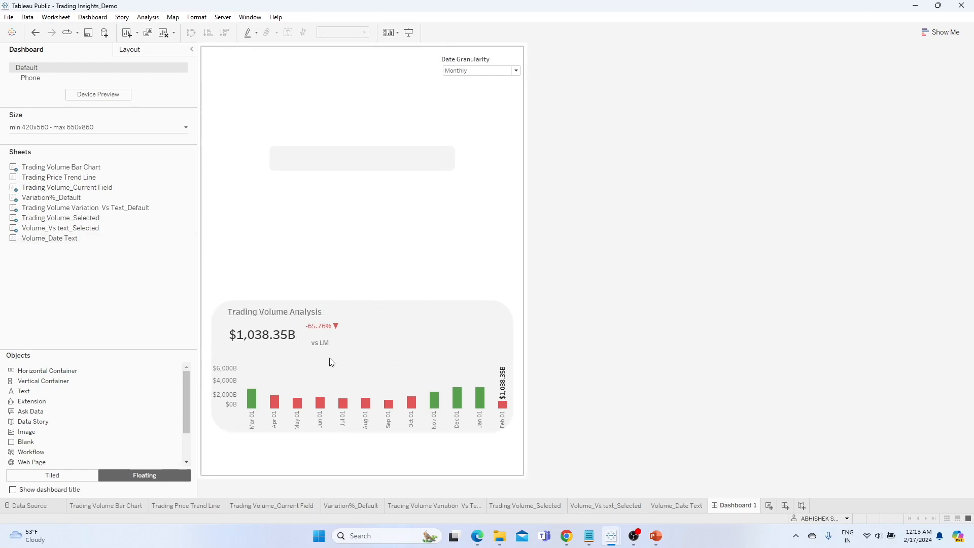
pyautogui.click(35, 33)
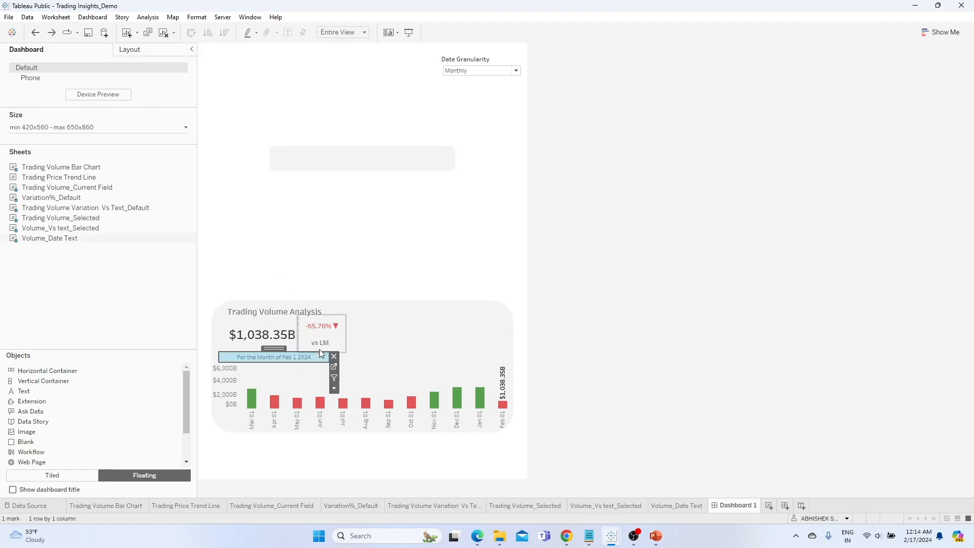
# - Narrow the Volume_Date Text card and shift the Trading Volume Analysis title slightly left and down within the card
pyautogui.click(332, 357)
pyautogui.hotkey('ctrl', 'z')
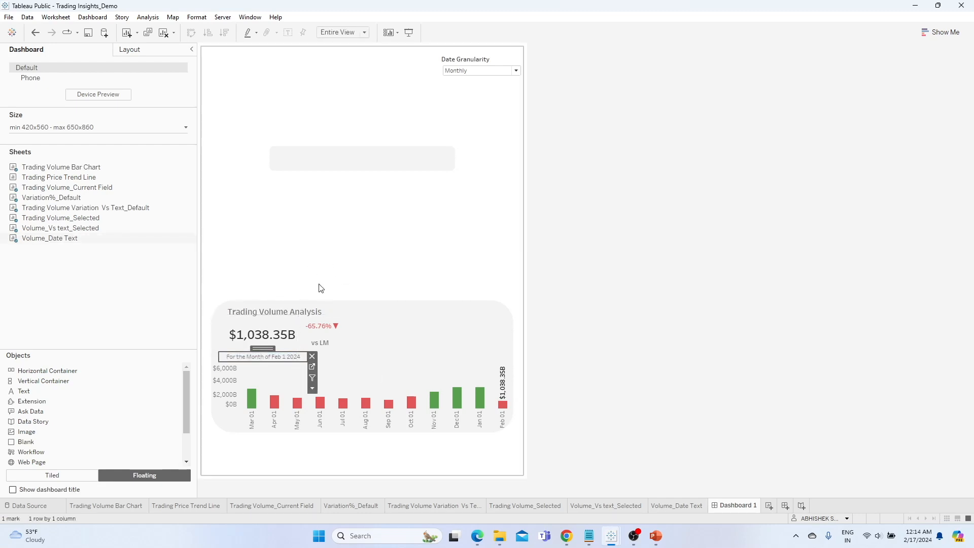
pyautogui.click(286, 313)
pyautogui.moveTo(277, 303); pyautogui.dragTo(270, 302)
pyautogui.click(348, 262)
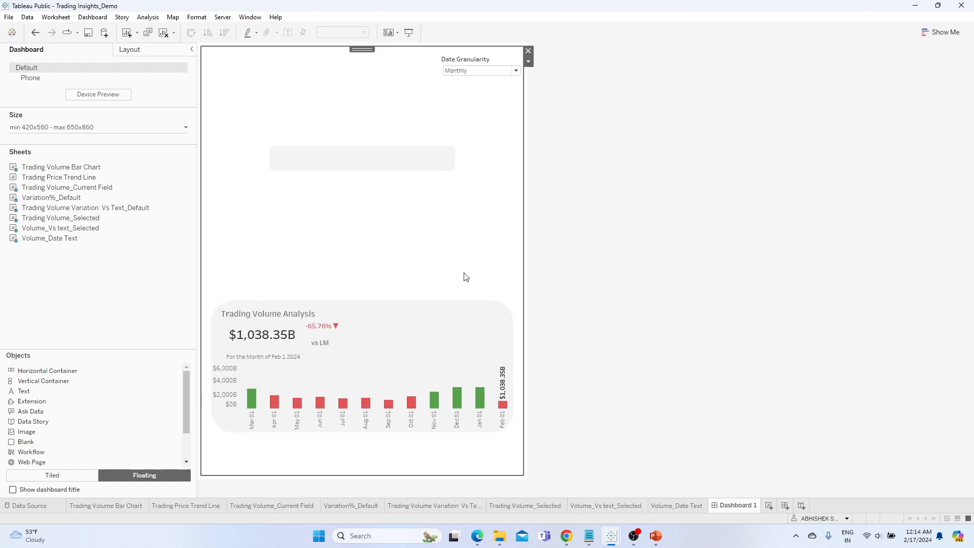
# - Test the swapping card values by selecting bars between Oct 01 and Jul 01, then clearing the selection
pyautogui.click(411, 402)
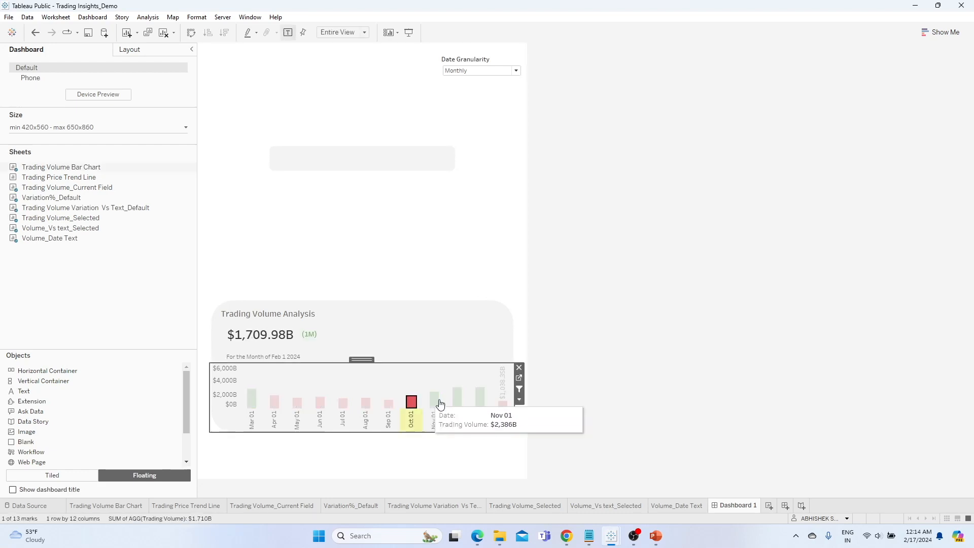
pyautogui.click(410, 402)
pyautogui.click(368, 404)
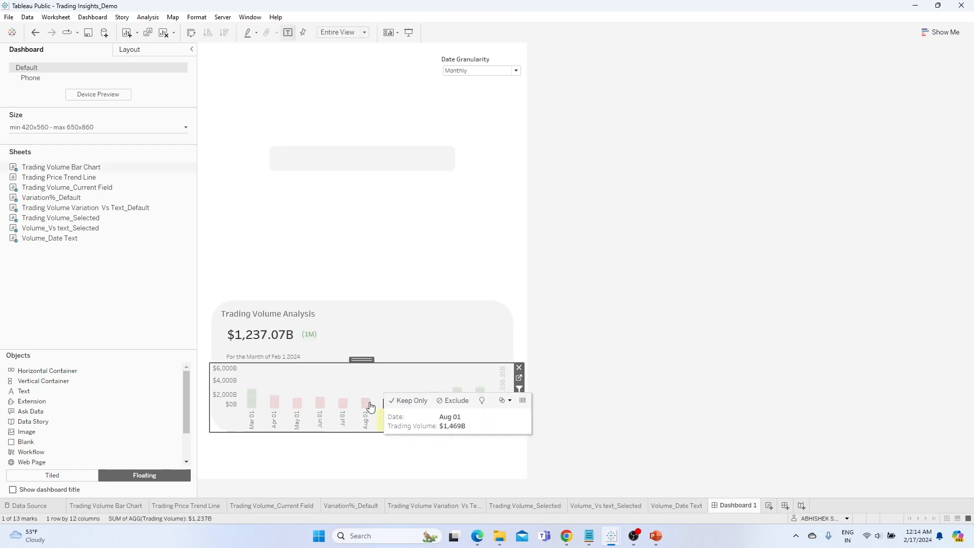
pyautogui.click(343, 403)
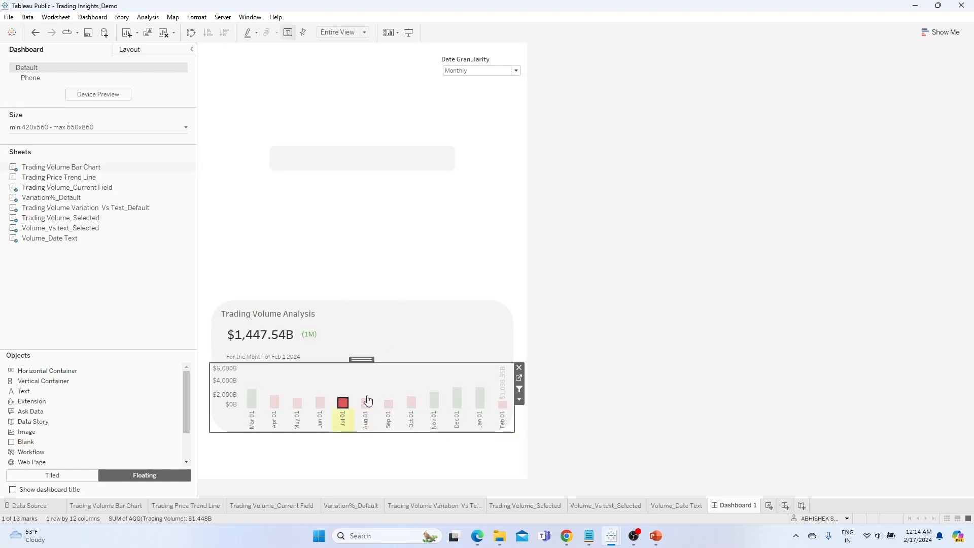
pyautogui.click(342, 208)
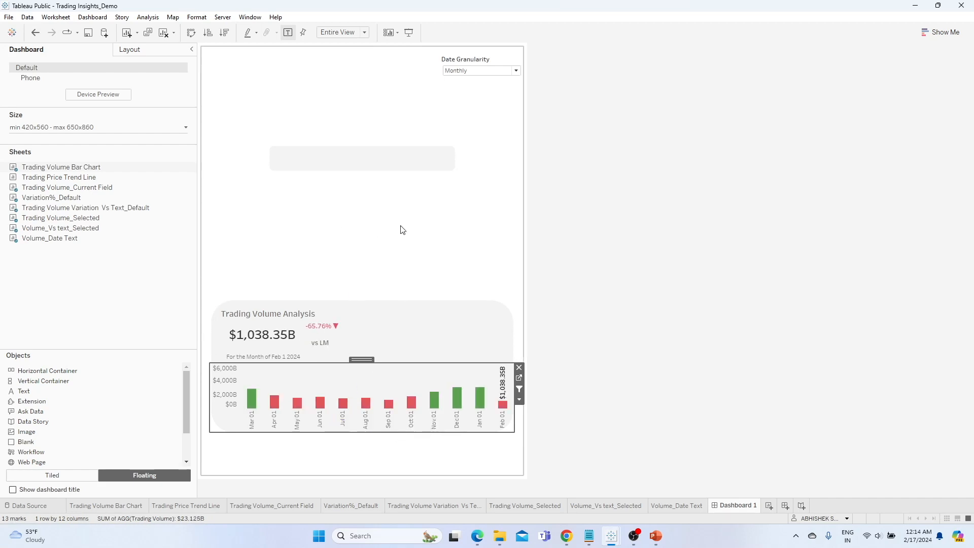
pyautogui.click(421, 207)
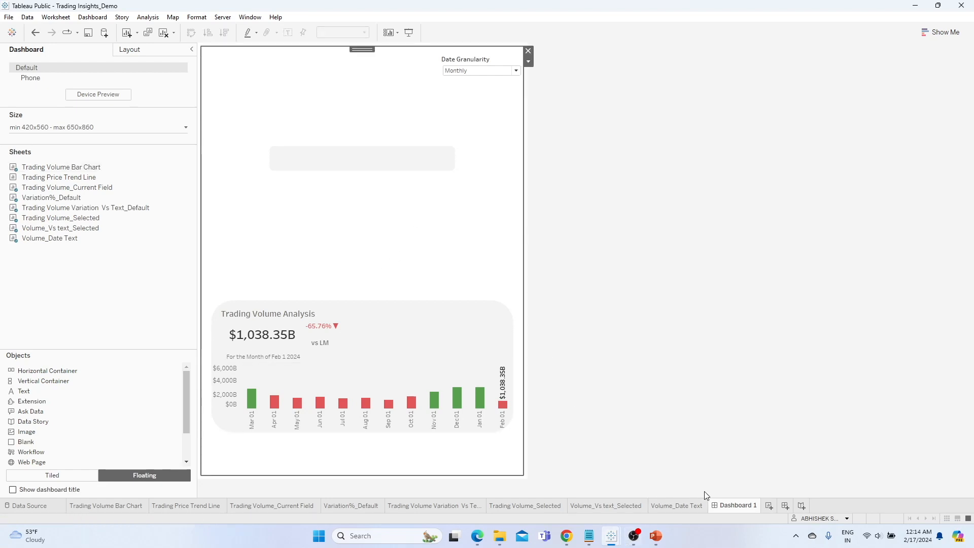
# - Review the existing Trading Volume_Current Field, Trading Volume Bar Chart and Trading Price Trend Line worksheets
pyautogui.click(292, 505)
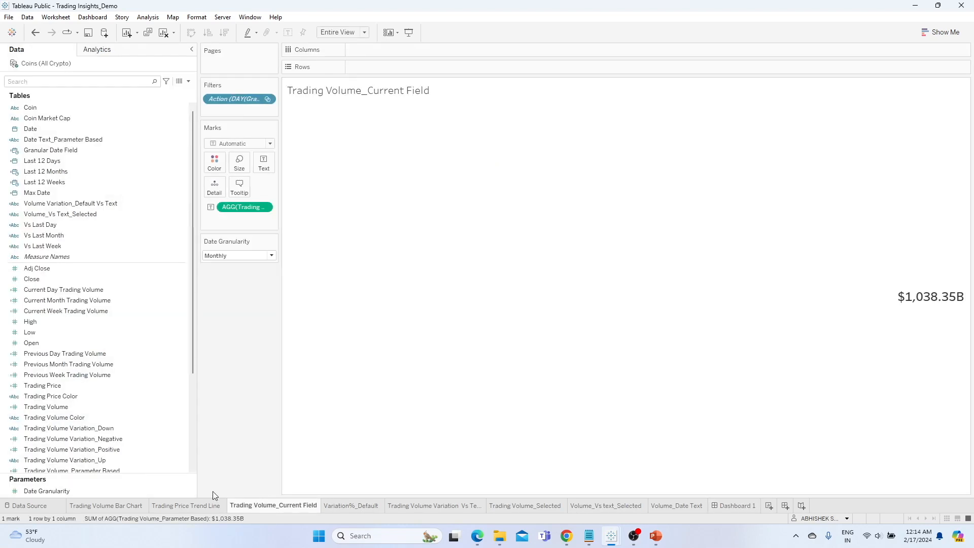
pyautogui.click(120, 507)
pyautogui.click(168, 507)
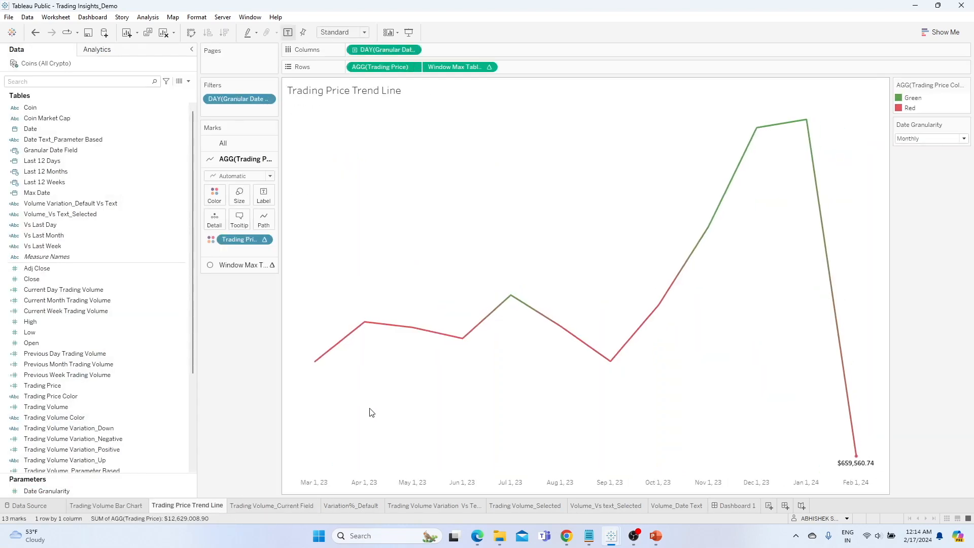
# - Duplicate the Trading Volume_Current Field worksheet
pyautogui.click(260, 506)
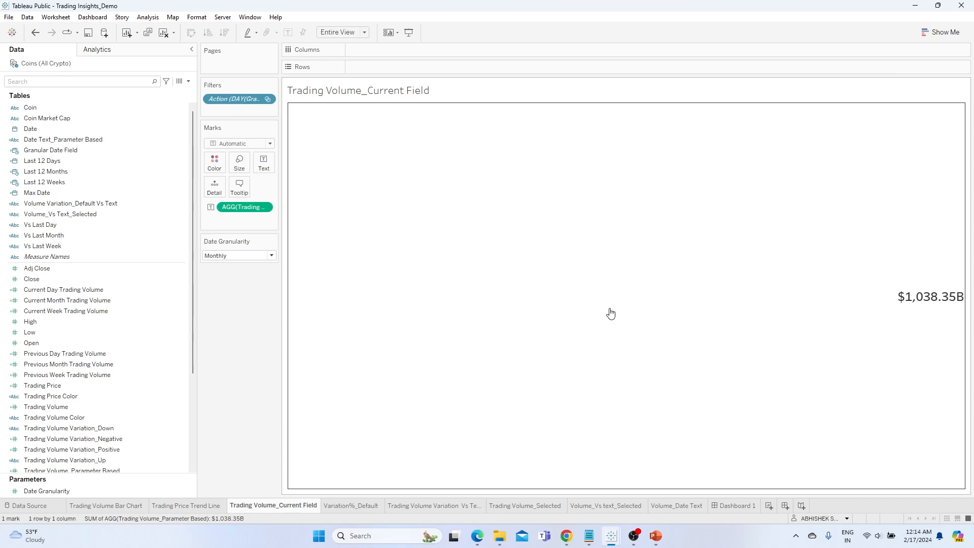
pyautogui.rightClick(283, 507)
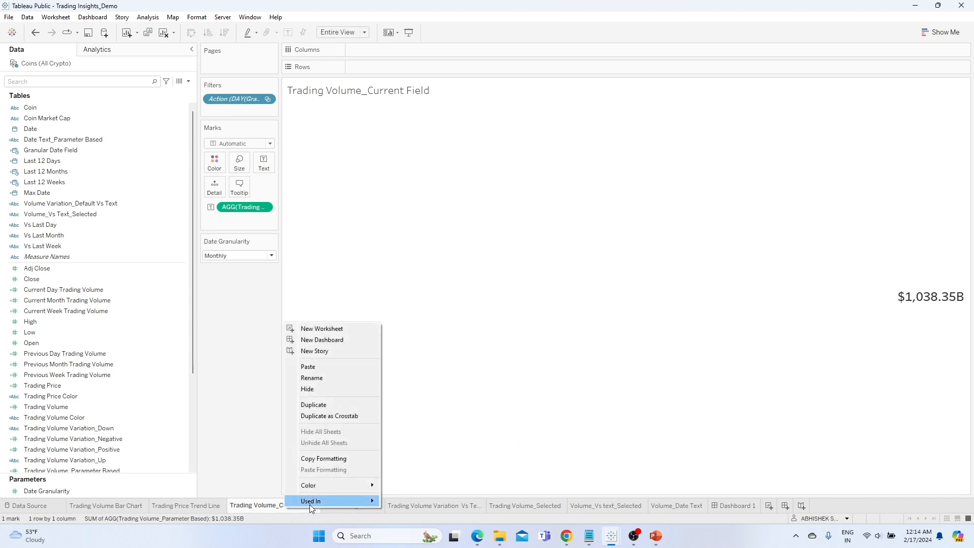
pyautogui.click(315, 404)
# - Rename the duplicated worksheet as Trading Price_Current Field
pyautogui.doubleClick(362, 507)
pyautogui.click(413, 512)
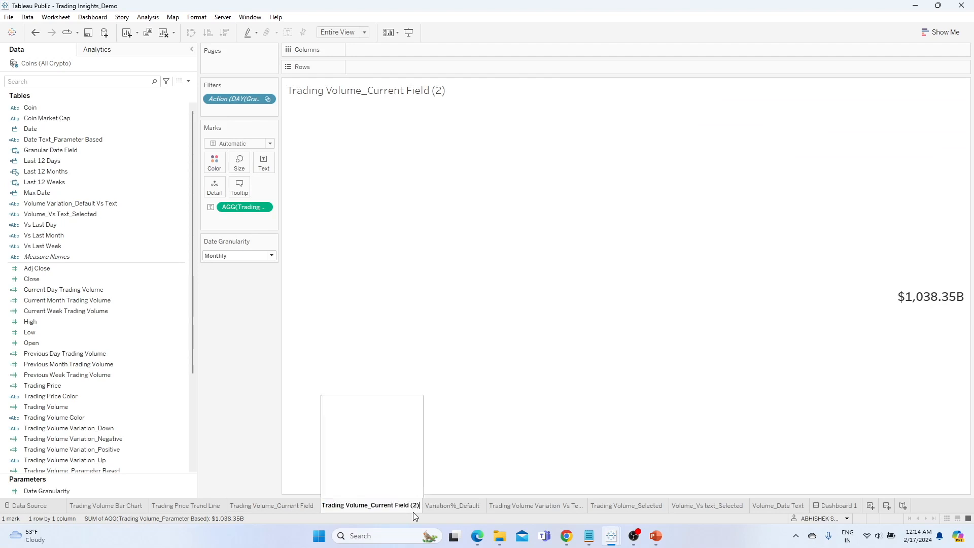
pyautogui.press('BackSpace')
pyautogui.press('BackSpace')
pyautogui.press('BackSpace')
pyautogui.press('BackSpace')
pyautogui.press('Left')
pyautogui.press('Left')
pyautogui.hotkey('shift', 'Right')
pyautogui.hotkey('shift', 'Right')
pyautogui.hotkey('shift', 'Right')
pyautogui.hotkey('shift', 'Right')
pyautogui.hotkey('shift', 'Right')
pyautogui.hotkey('shift', 'Right')
pyautogui.hotkey('shift', 'Right')
pyautogui.hotkey('shift', 'Right')
pyautogui.hotkey('shift', 'Left')
pyautogui.hotkey('shift', 'Left')
pyautogui.write('Price')
pyautogui.click(244, 366)
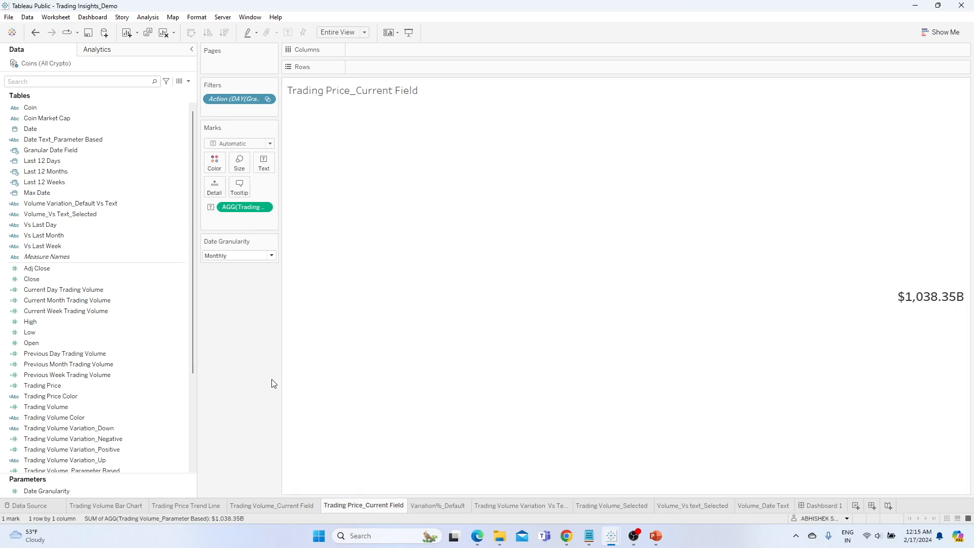
# - Widen the shelf area and remove the Action (DAY(Granular Date Field)) filter from the Trading Price_Current Field sheet
pyautogui.moveTo(281, 198); pyautogui.dragTo(351, 202)
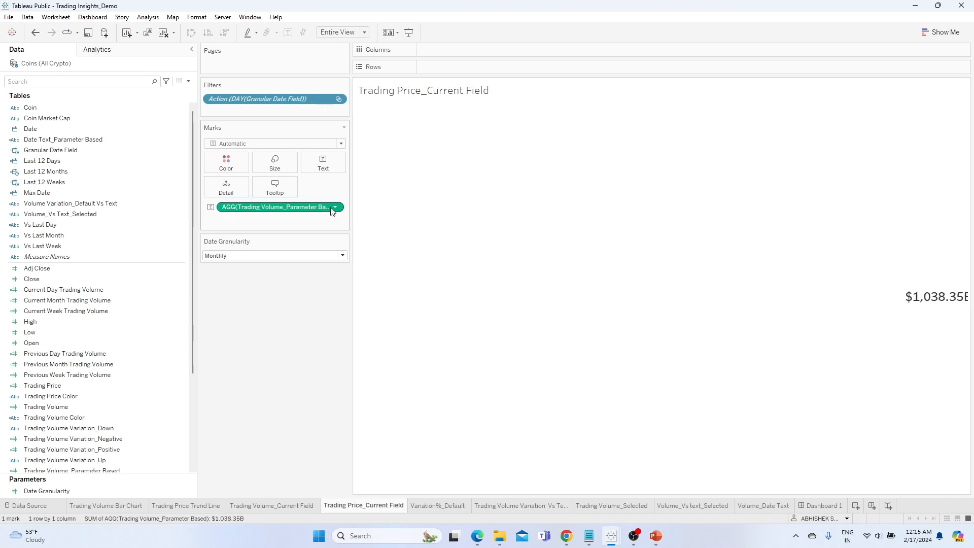
pyautogui.moveTo(286, 105); pyautogui.dragTo(294, 218)
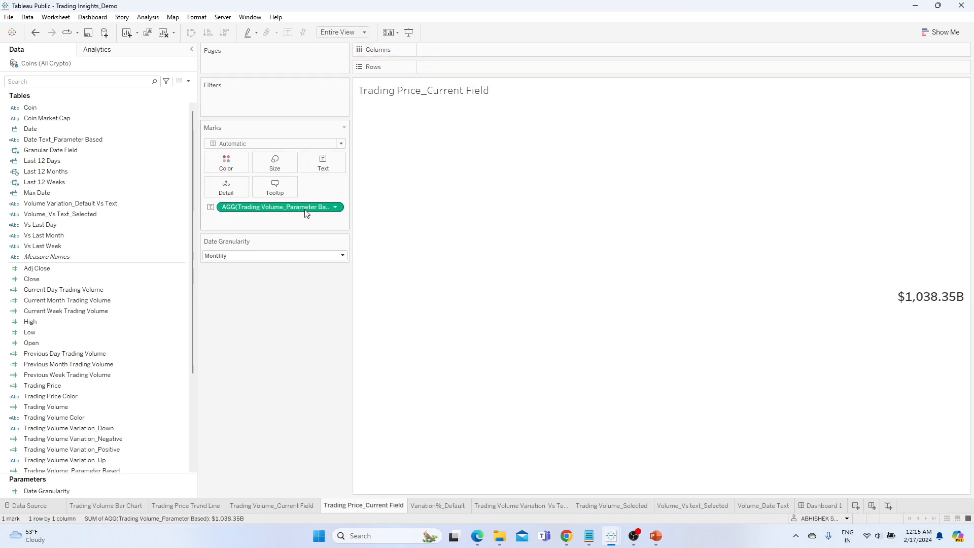
# - Find the Trading Volume_Parameter Based field and examine how its formula picks day, week and month volumes by Date Granularity
pyautogui.click(142, 86)
pyautogui.write('trading vo')
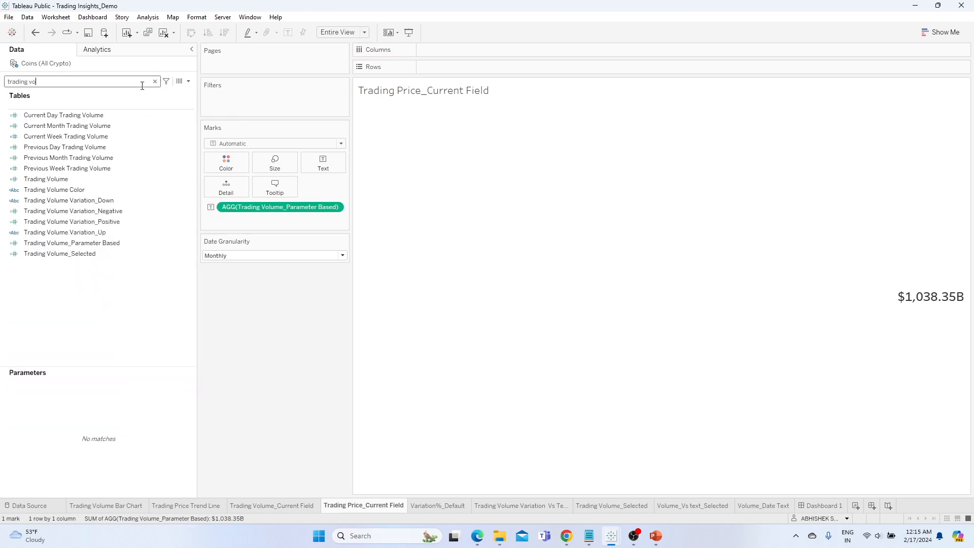
pyautogui.write('lume_pa')
pyautogui.rightClick(192, 116)
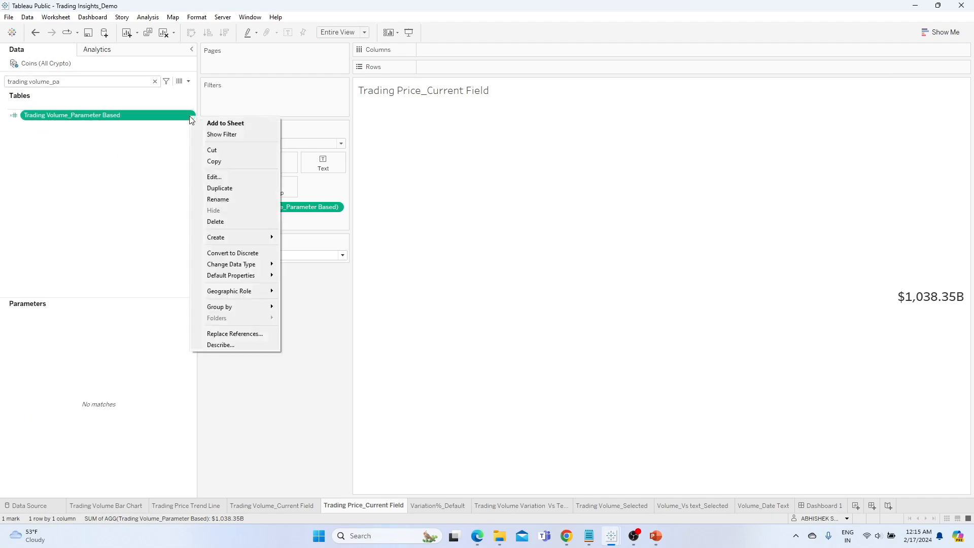
pyautogui.click(224, 176)
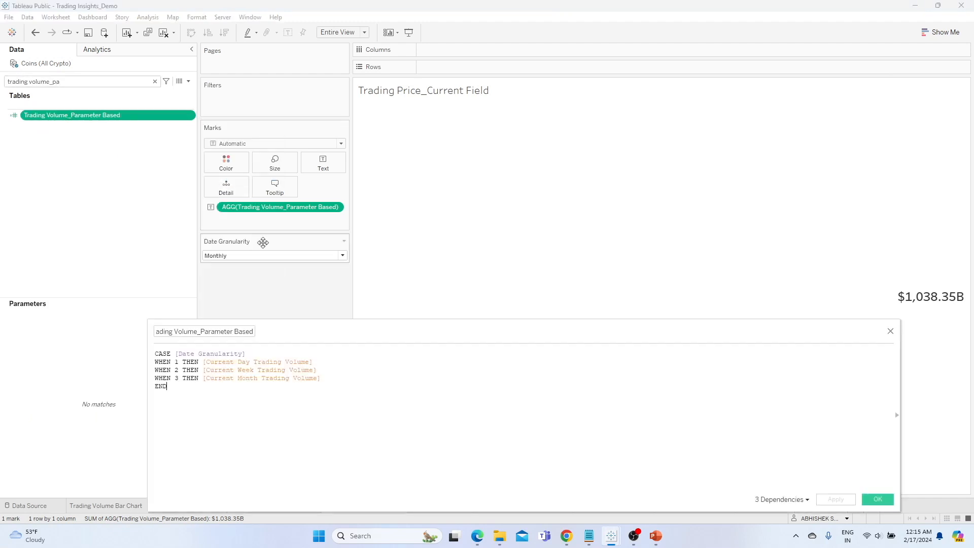
pyautogui.moveTo(315, 360); pyautogui.dragTo(186, 359)
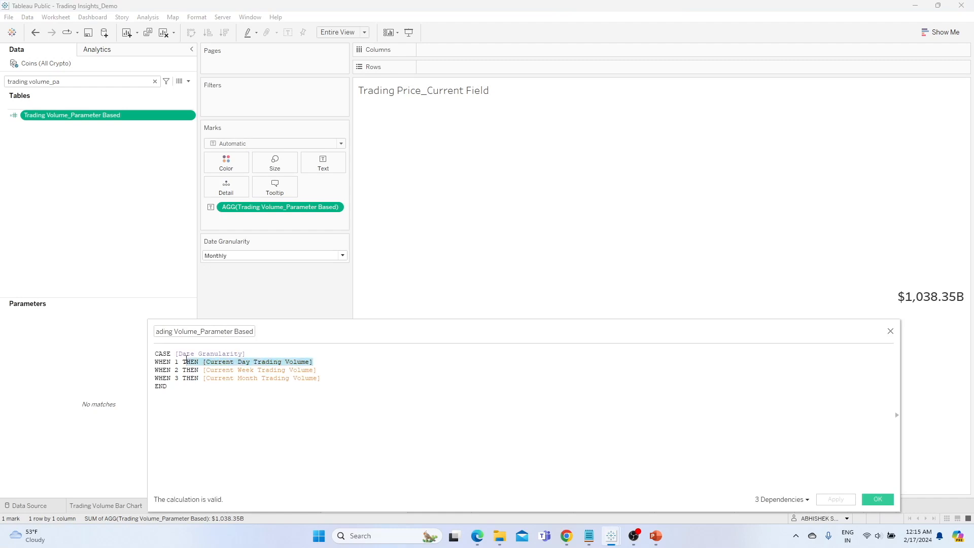
pyautogui.click(328, 382)
pyautogui.moveTo(314, 362); pyautogui.dragTo(277, 363)
pyautogui.click(322, 370)
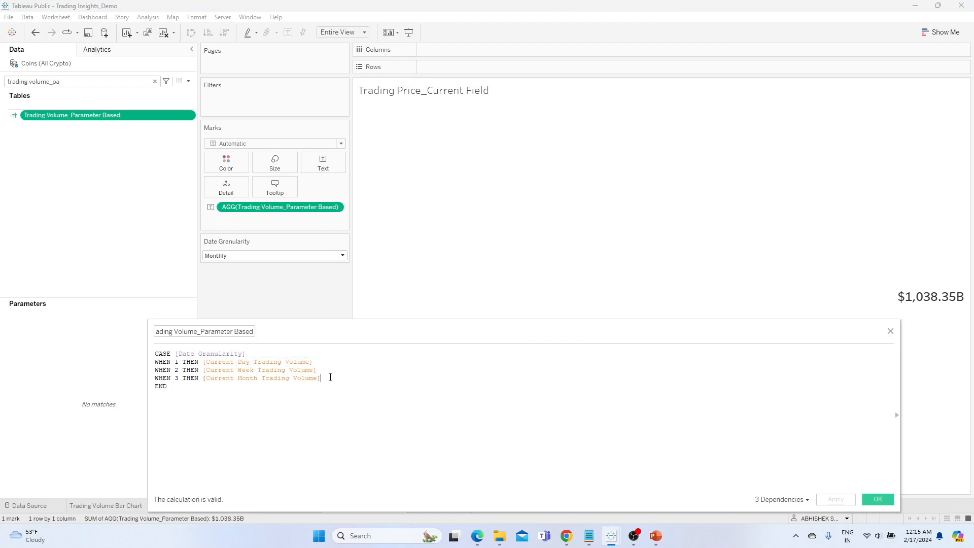
pyautogui.click(891, 331)
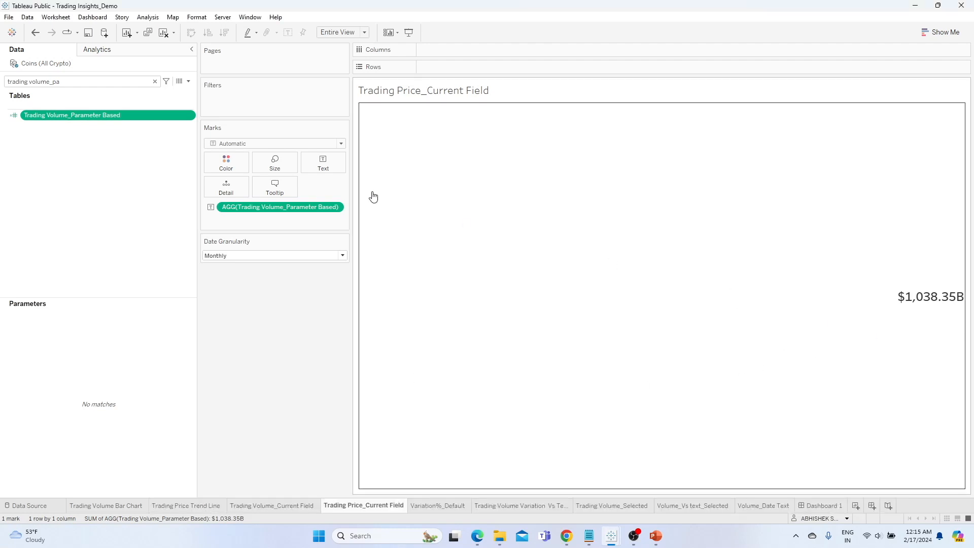
# - Search the fields for trading volume and examine the Current Day Trading Volume formula, especially its Volume measure
pyautogui.click(154, 81)
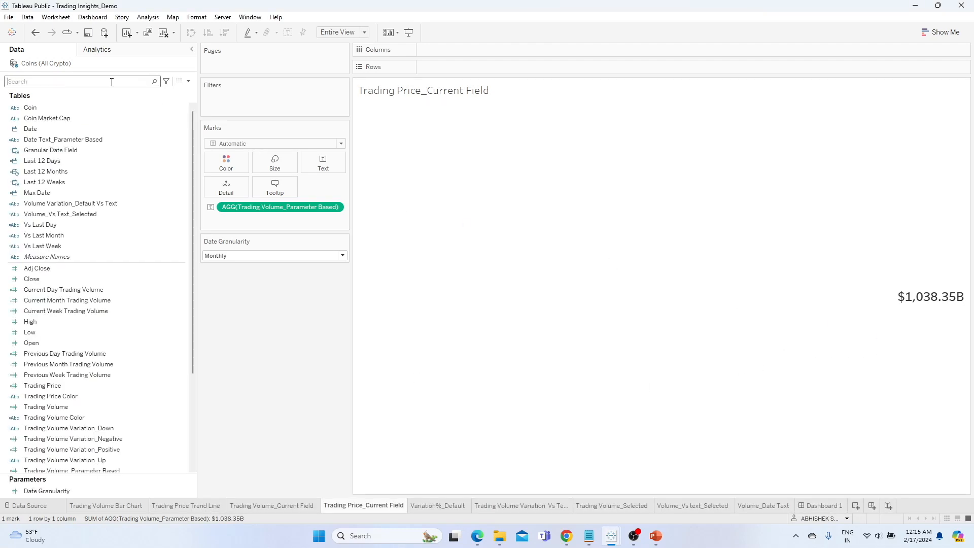
pyautogui.write('trading')
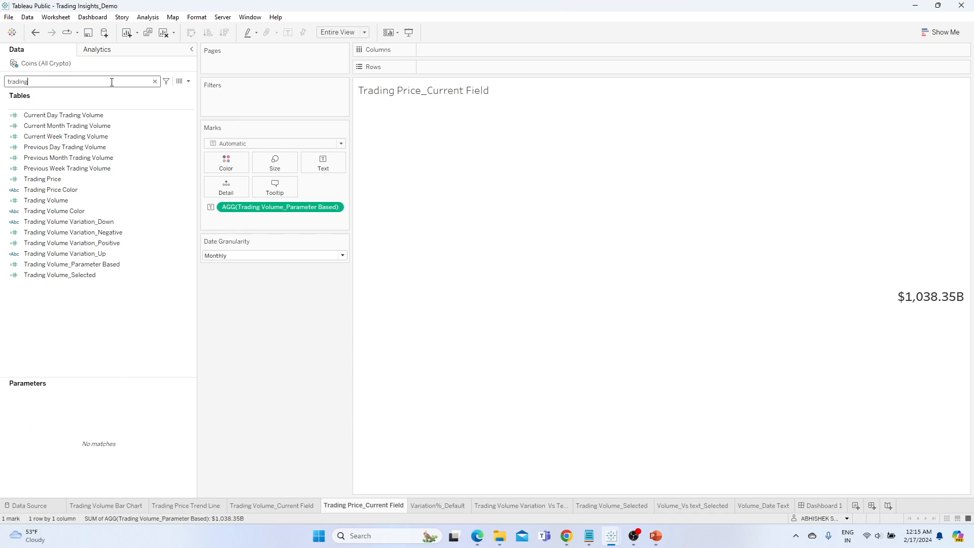
pyautogui.write(' volume')
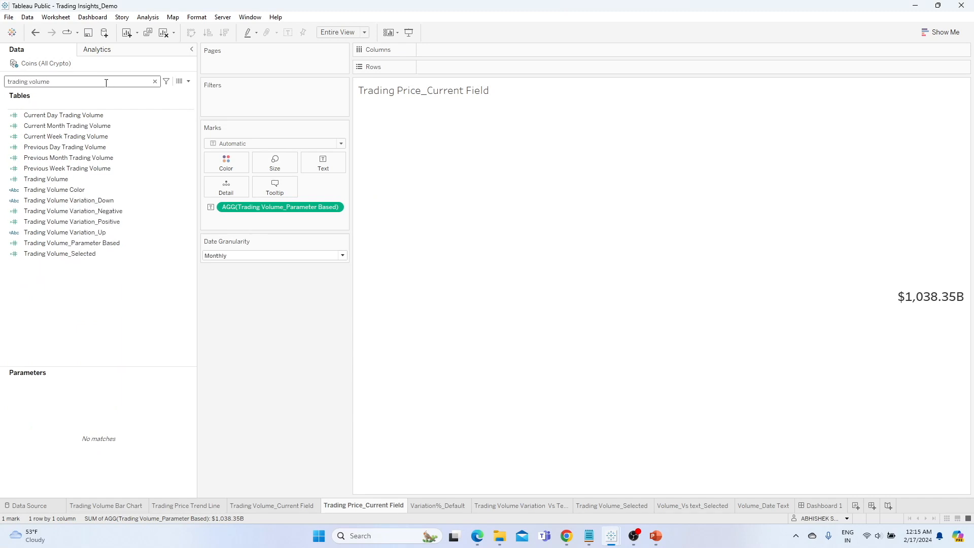
pyautogui.rightClick(192, 116)
pyautogui.click(218, 176)
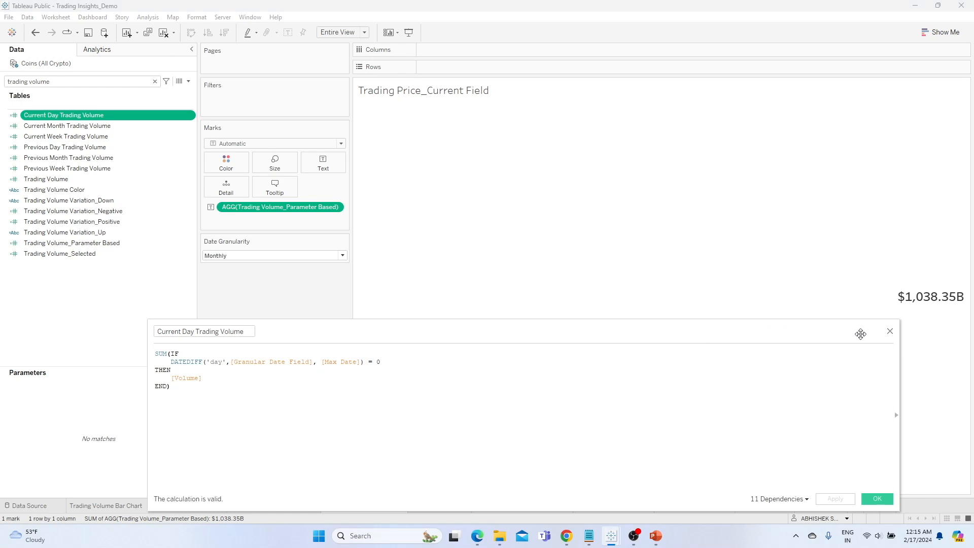
pyautogui.click(190, 378)
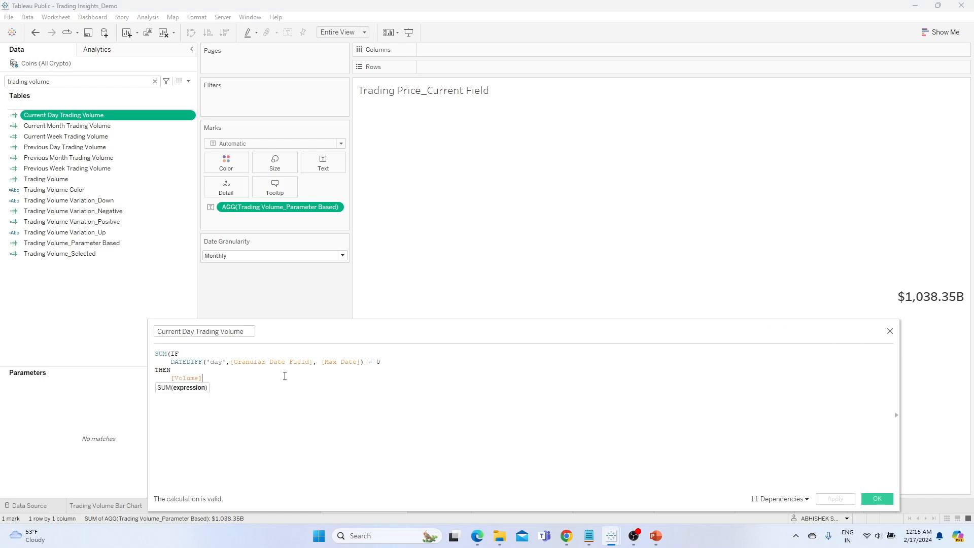
pyautogui.click(890, 331)
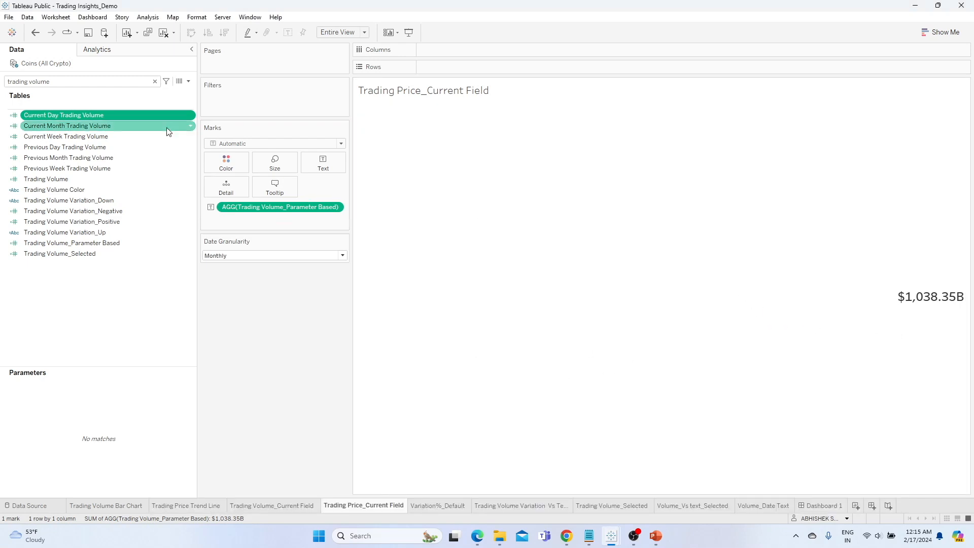
# - Clear the field search and duplicate the Current Day Trading Volume field
pyautogui.click(155, 81)
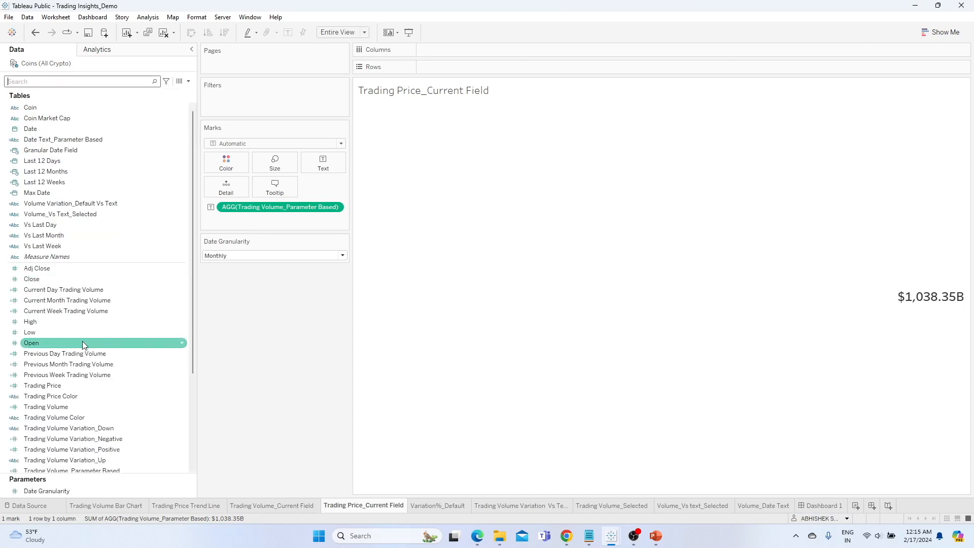
pyautogui.click(77, 279)
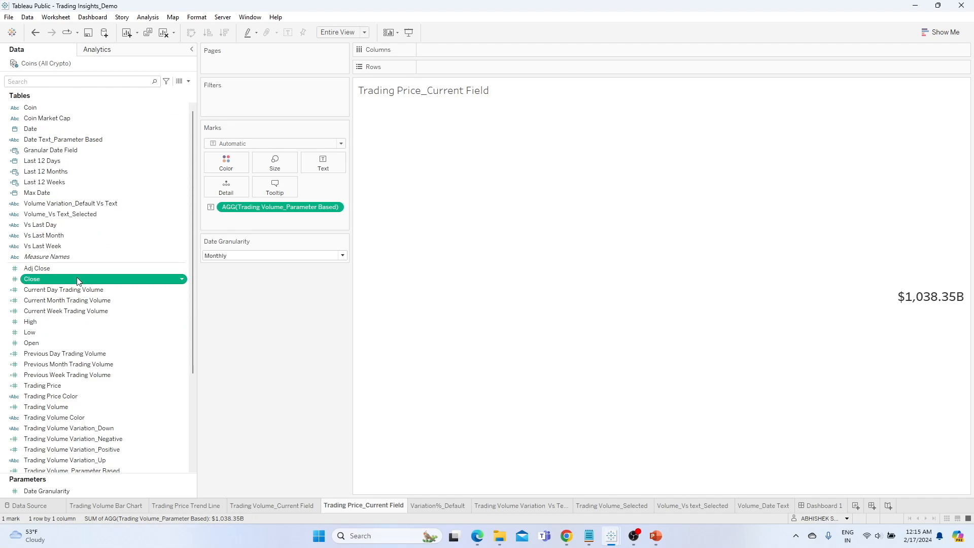
pyautogui.click(72, 342)
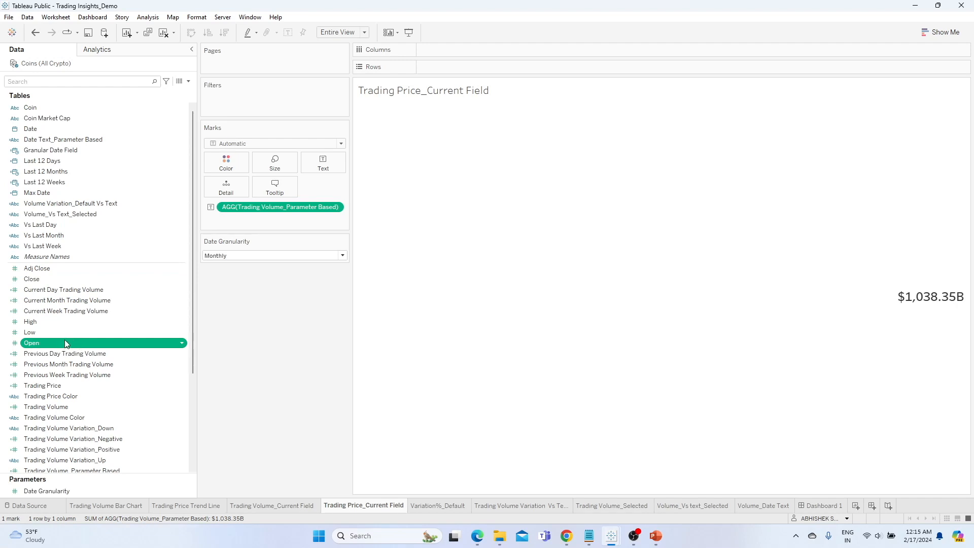
pyautogui.click(188, 81)
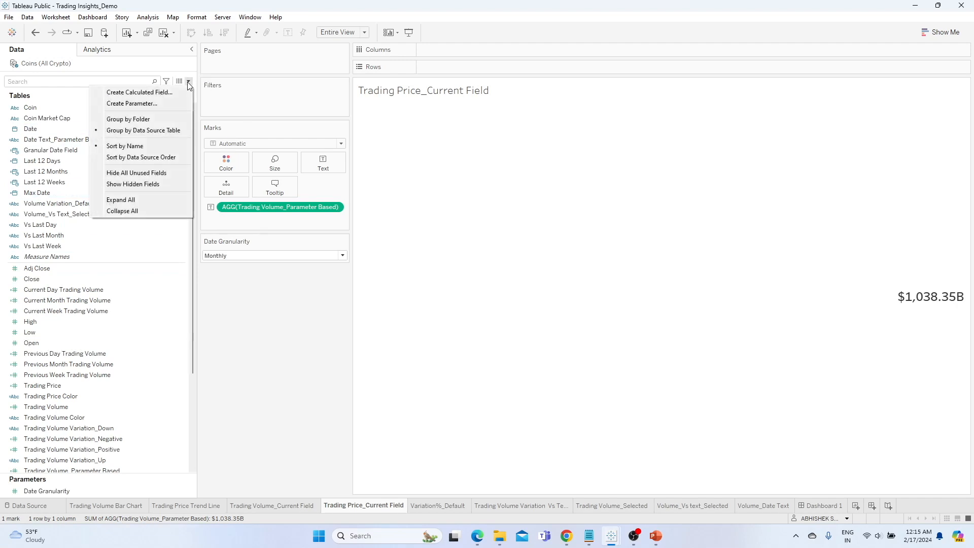
pyautogui.click(66, 172)
pyautogui.click(147, 290)
pyautogui.click(184, 292)
pyautogui.click(211, 361)
# - Open the copied Current Day Trading Volume calculation for editing and rename it as Current Day Trading Price
pyautogui.click(183, 303)
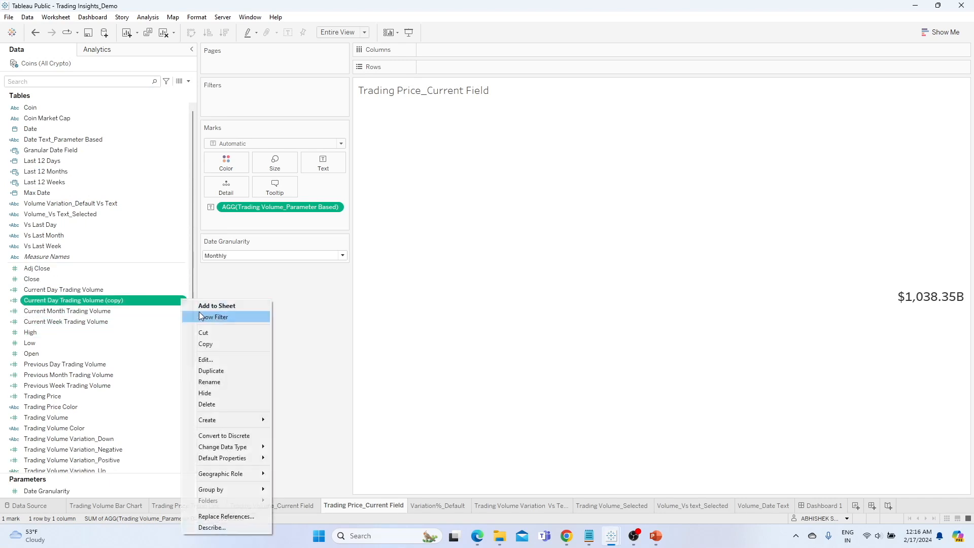
pyautogui.click(218, 360)
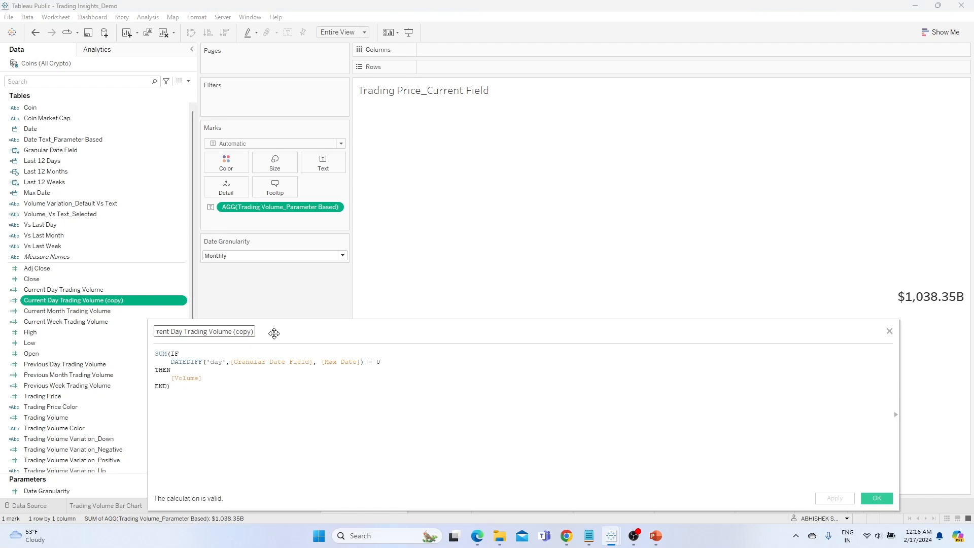
pyautogui.hotkey('shift', 'Right')
pyautogui.hotkey('shift', 'Right')
pyautogui.hotkey('shift', 'Right')
pyautogui.hotkey('shift', 'Right')
pyautogui.hotkey('shift', 'Right')
pyautogui.hotkey('shift', 'Right')
pyautogui.hotkey('shift', 'Right')
pyautogui.hotkey('shift', 'Right')
pyautogui.hotkey('shift', 'Right')
pyautogui.hotkey('shift', 'Right')
pyautogui.hotkey('shift', 'Right')
pyautogui.hotkey('shift', 'Right')
pyautogui.hotkey('shift', 'Right')
pyautogui.hotkey('shift', 'Right')
pyautogui.write('Price')
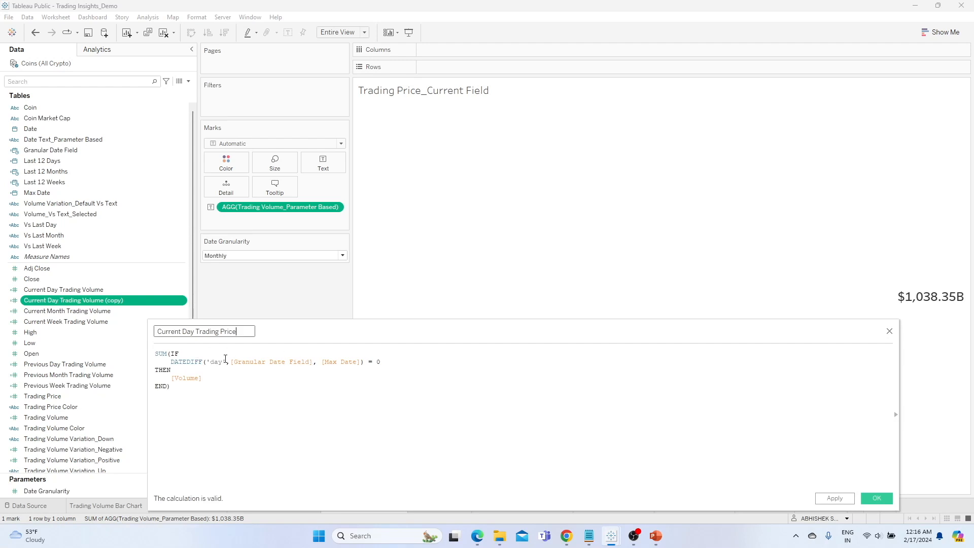
# - Replace the Volume measure with [Open] in the Current Day Trading Price formula and save the calculation
pyautogui.moveTo(202, 378); pyautogui.dragTo(174, 378)
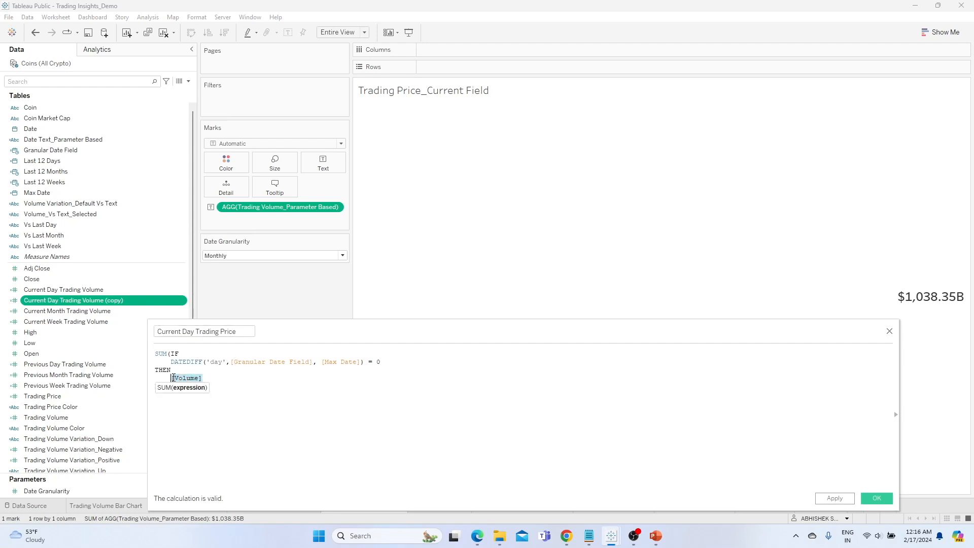
pyautogui.write('[Open')
pyautogui.press('Return')
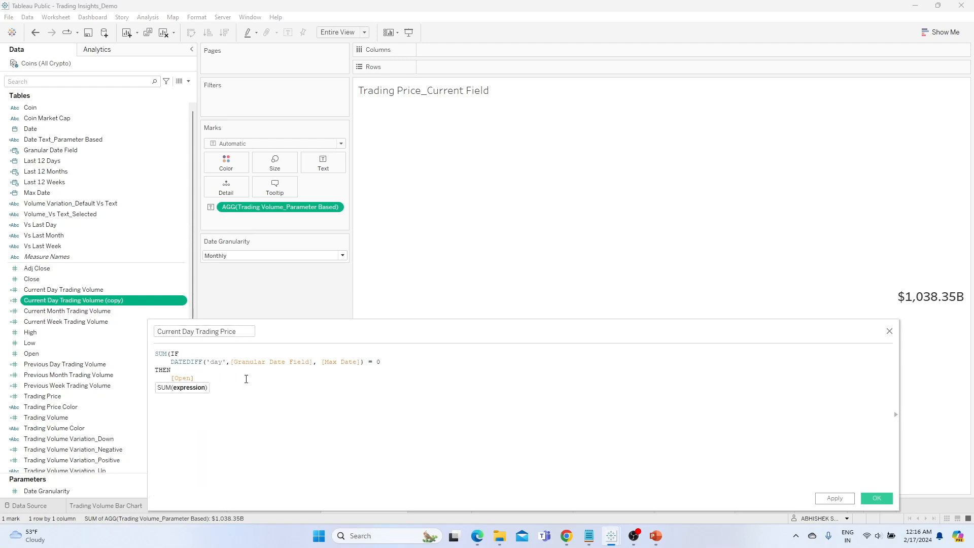
pyautogui.press('Return')
pyautogui.write('END)')
pyautogui.click(835, 498)
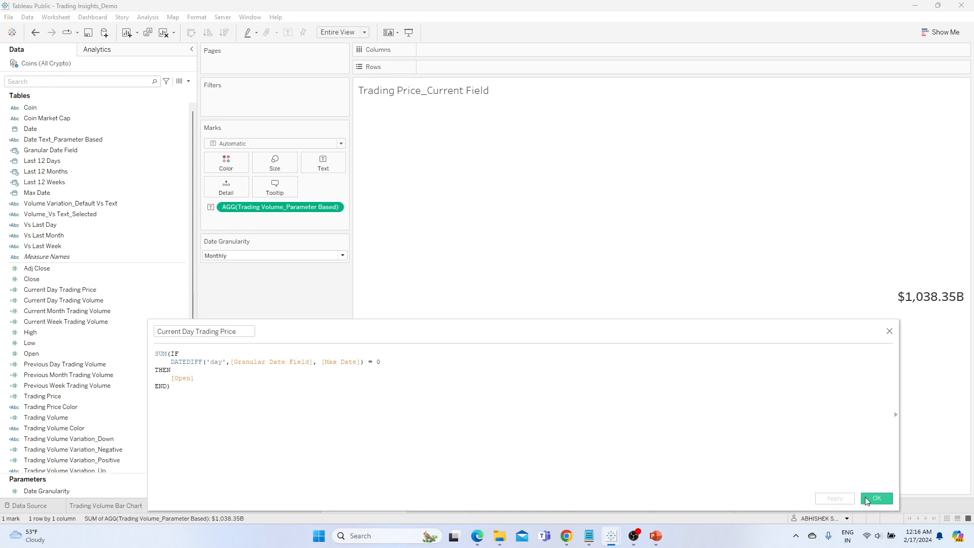
pyautogui.click(868, 499)
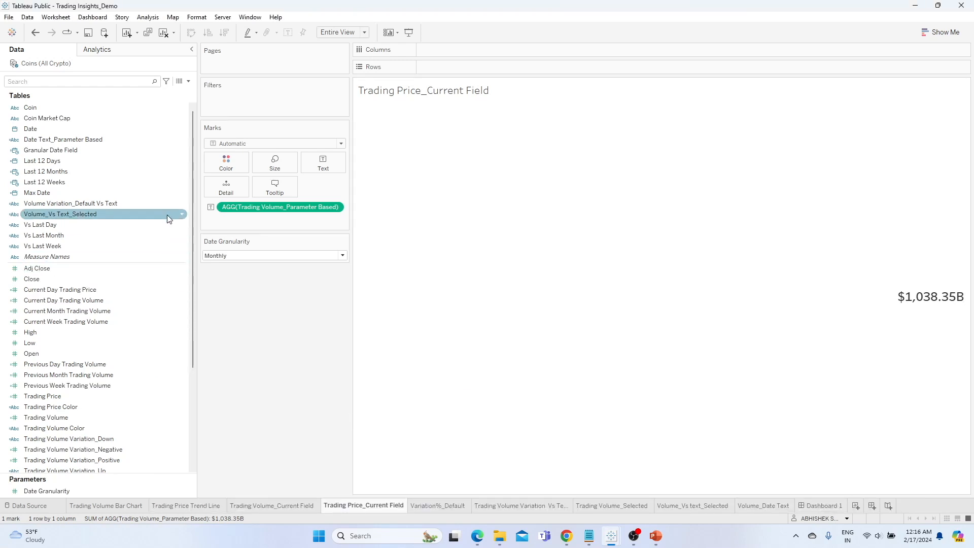
# - Search the fields for price and duplicate the Current Day Trading Price field
pyautogui.click(90, 83)
pyautogui.write('price')
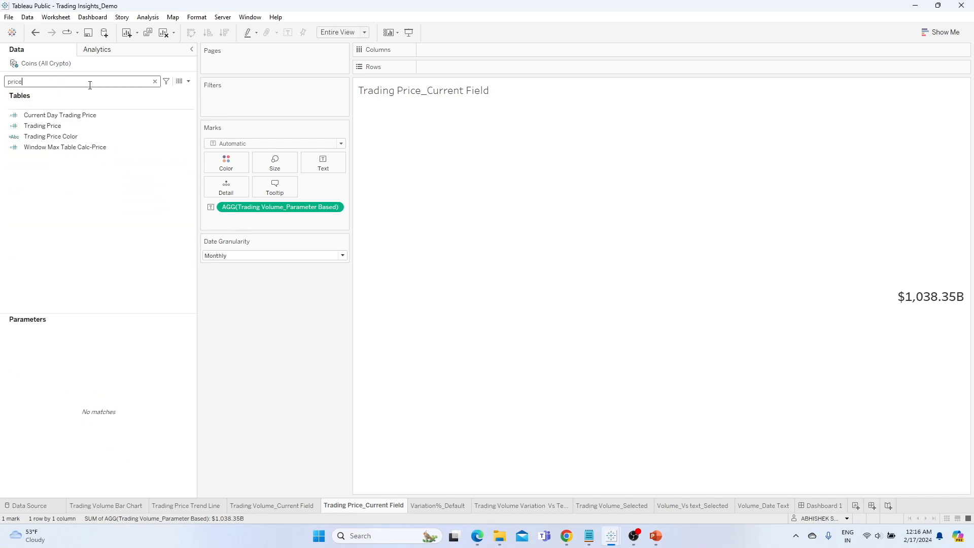
pyautogui.click(166, 115)
pyautogui.click(191, 115)
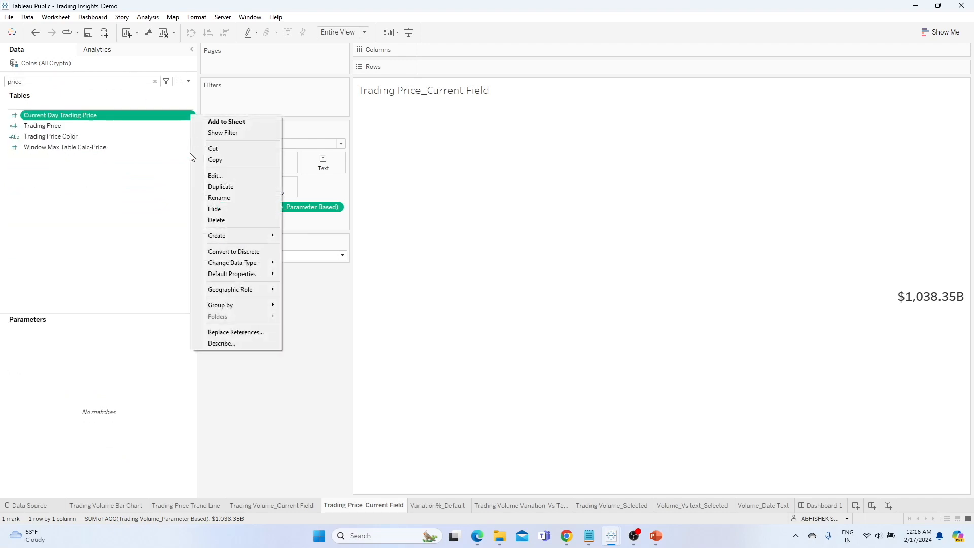
pyautogui.click(219, 187)
# - Open the copied Current Day Trading Price calculation for editing and rename it as Current Week Trading Price
pyautogui.click(191, 126)
pyautogui.click(217, 187)
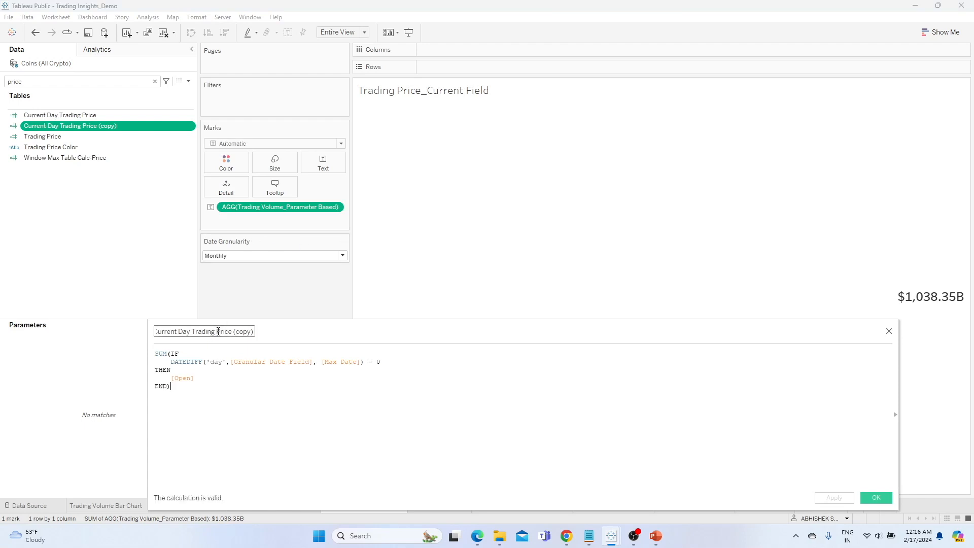
pyautogui.click(192, 331)
pyautogui.hotkey('ctrl', 'shift', 'Left')
pyautogui.write('Week')
pyautogui.press('End')
pyautogui.press('BackSpace')
pyautogui.press('BackSpace')
pyautogui.press('BackSpace')
pyautogui.press('BackSpace')
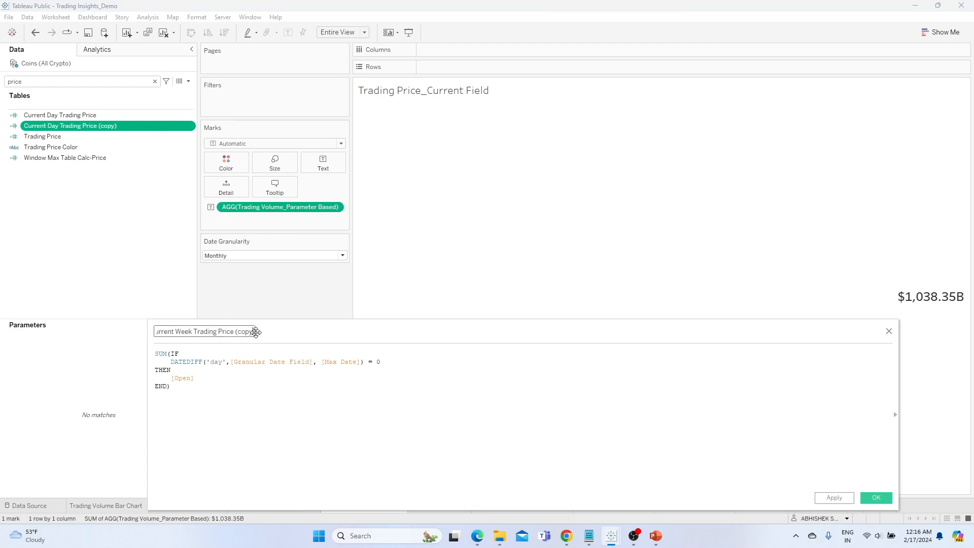
# - Set the DATEDIFF date part to 'week' in the Current Week Trading Price formula and save it
pyautogui.click(217, 362)
pyautogui.hotkey('shift', 'Right')
pyautogui.hotkey('shift', 'Right')
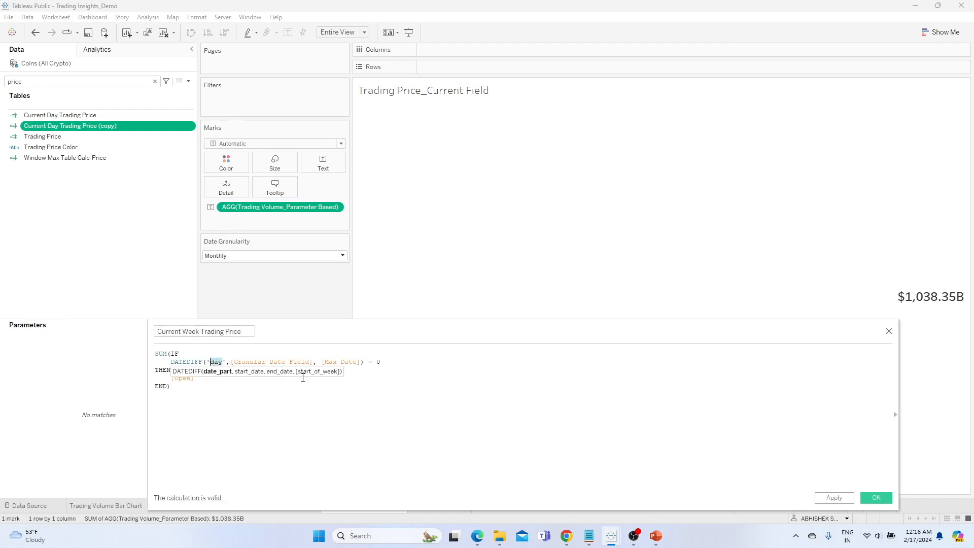
pyautogui.write('week')
pyautogui.click(295, 394)
pyautogui.click(204, 378)
pyautogui.click(826, 500)
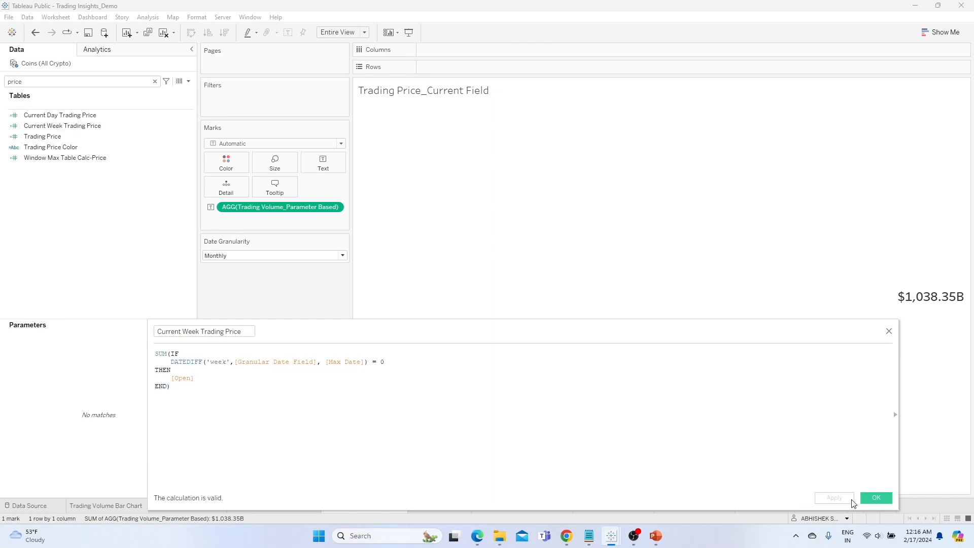
pyautogui.click(874, 498)
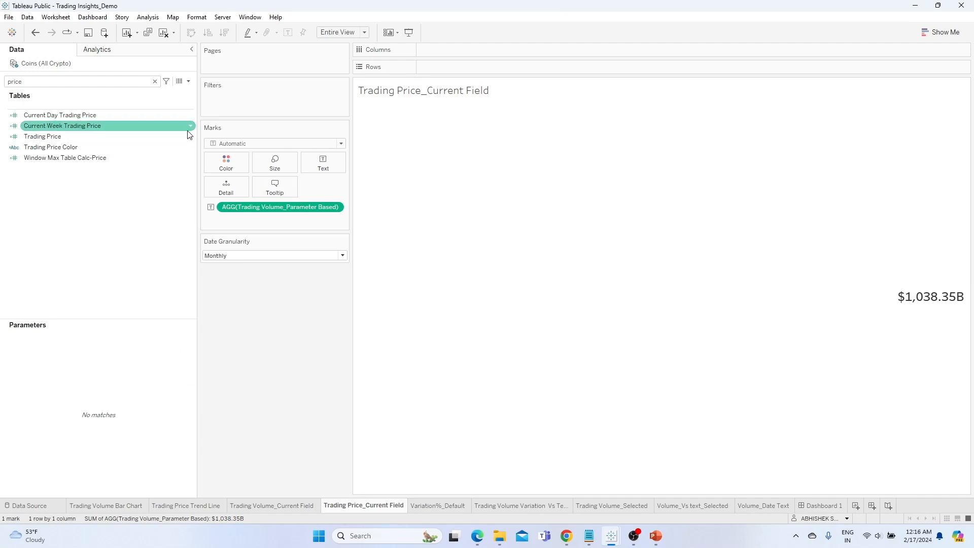
# - Duplicate the Current Week Trading Price field and rename the copy as Current Month Trading Price in its calculation editor
pyautogui.click(191, 127)
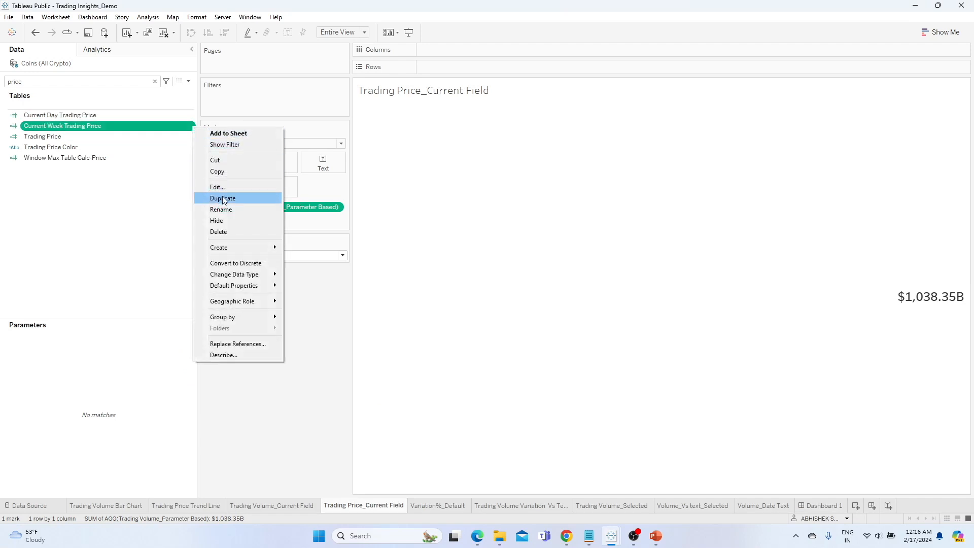
pyautogui.click(222, 198)
pyautogui.click(191, 137)
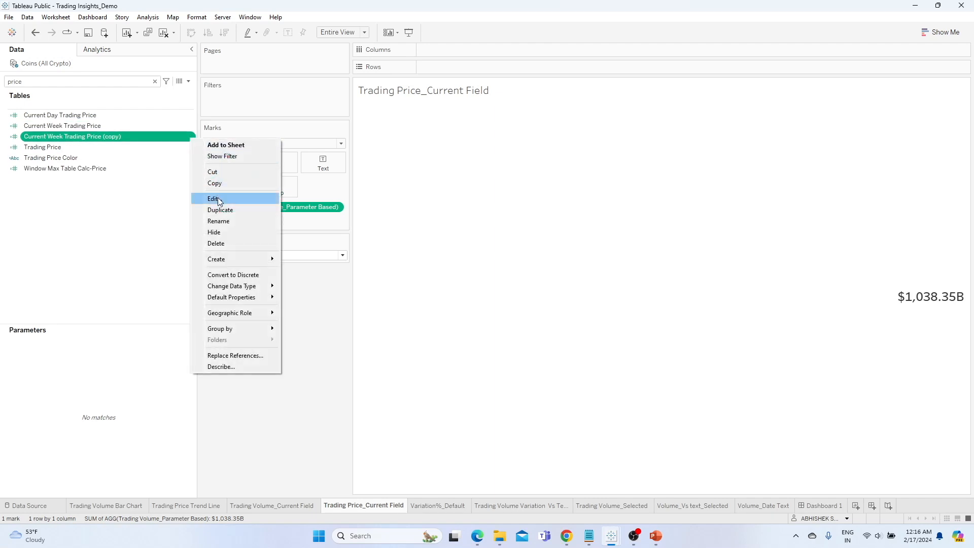
pyautogui.click(218, 196)
pyautogui.click(232, 332)
pyautogui.hotkey('shift', 'End')
pyautogui.press('BackSpace')
pyautogui.press('Left')
pyautogui.press('Left')
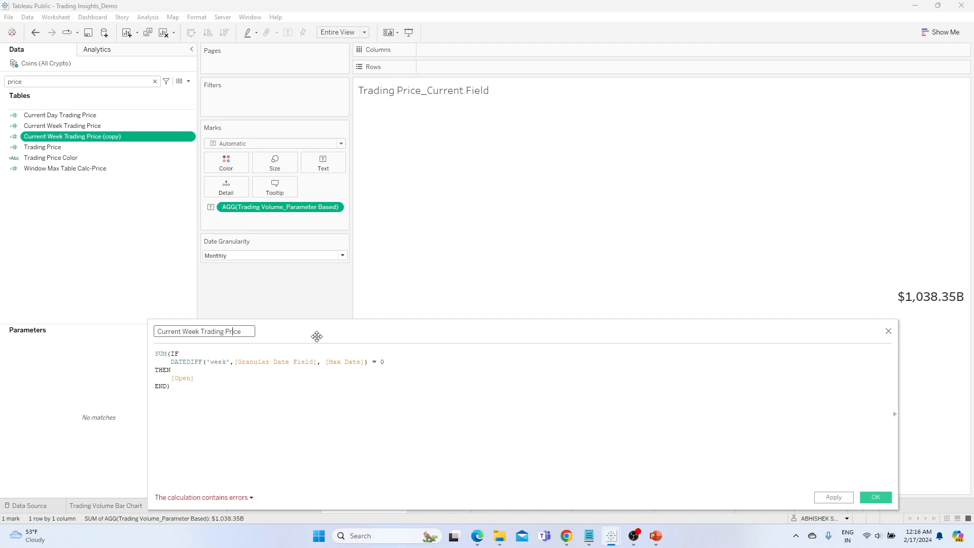
pyautogui.press('Right')
pyautogui.hotkey('ctrl', 'shift', 'Left')
pyautogui.write('Month')
# - Set the DATEDIFF date part to 'month' in the Current Month Trading Price formula and save it
pyautogui.click(229, 362)
pyautogui.hotkey('shift', 'Left')
pyautogui.hotkey('shift', 'Left')
pyautogui.hotkey('shift', 'Left')
pyautogui.write('month')
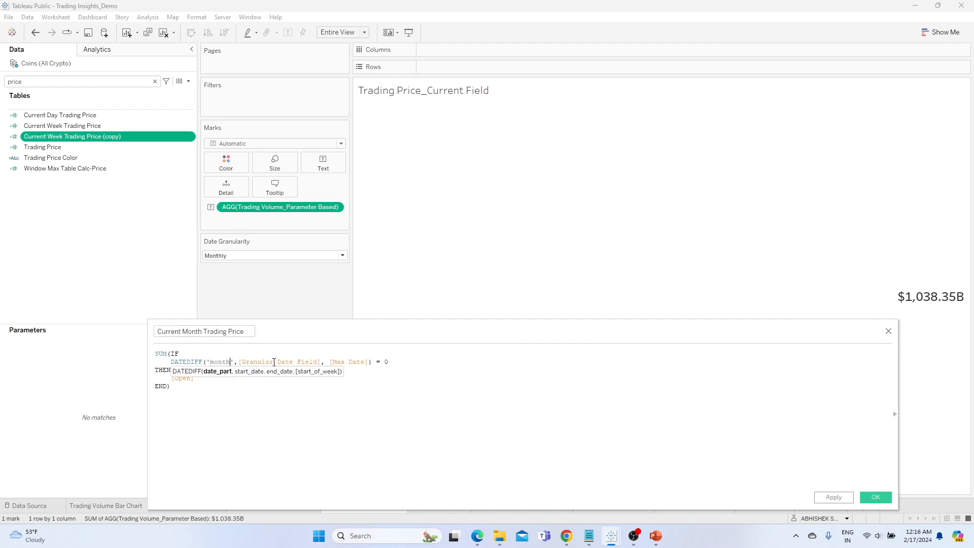
pyautogui.click(260, 356)
pyautogui.click(209, 373)
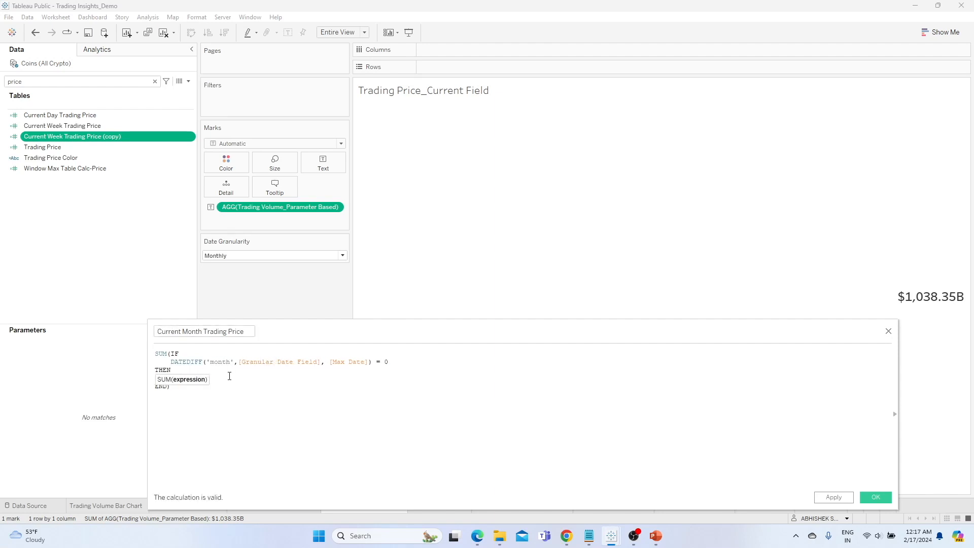
pyautogui.click(229, 377)
pyautogui.click(834, 497)
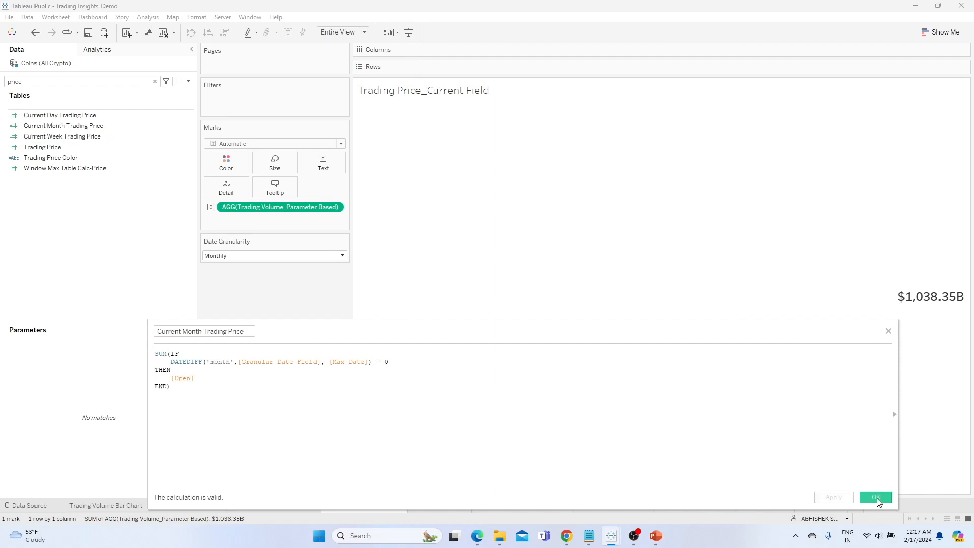
pyautogui.click(877, 498)
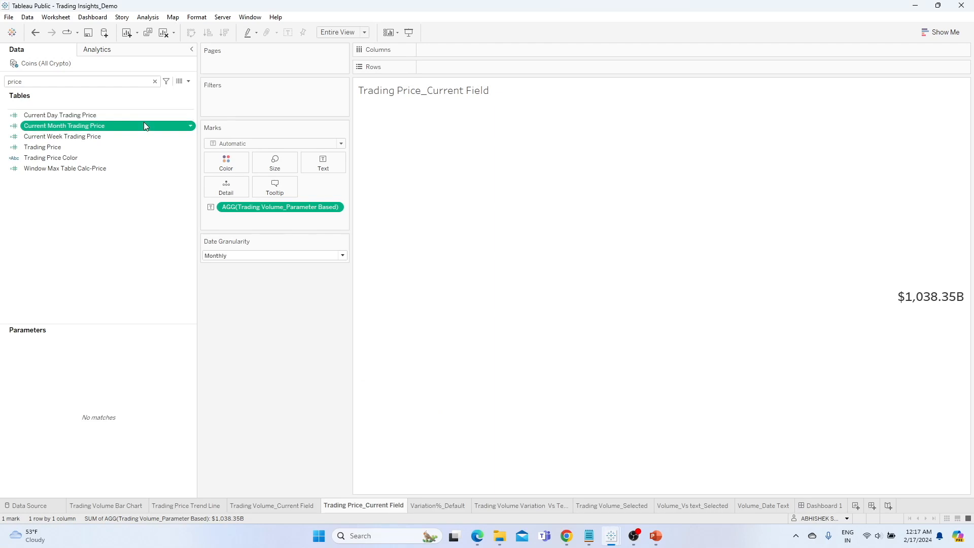
# - Create a new calculated field named Trading Price_Parameter Based
pyautogui.click(140, 135)
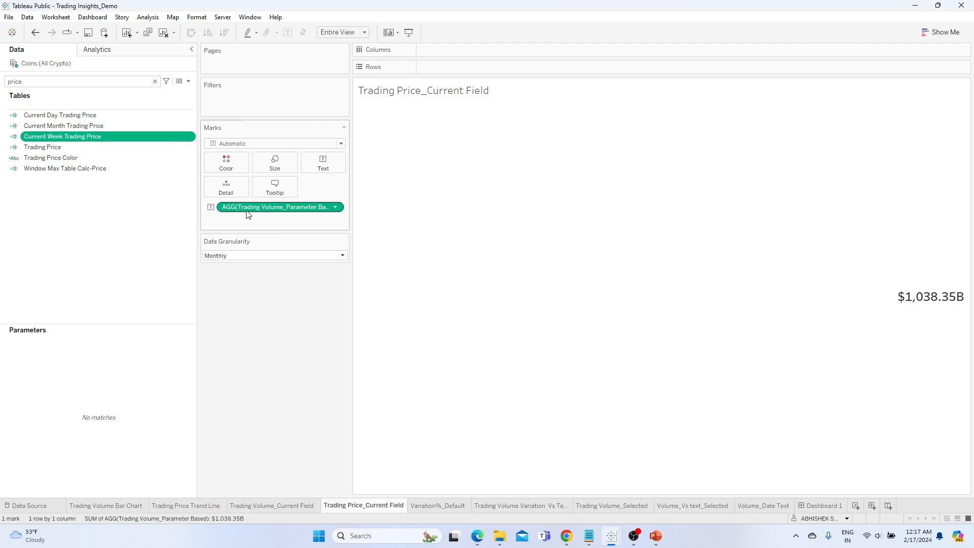
pyautogui.click(188, 81)
pyautogui.click(171, 94)
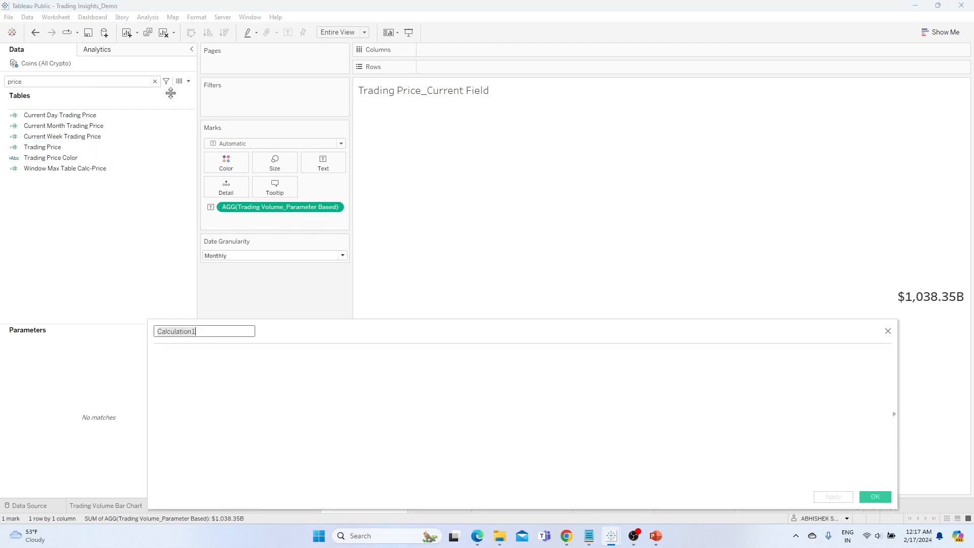
pyautogui.write('Trading ')
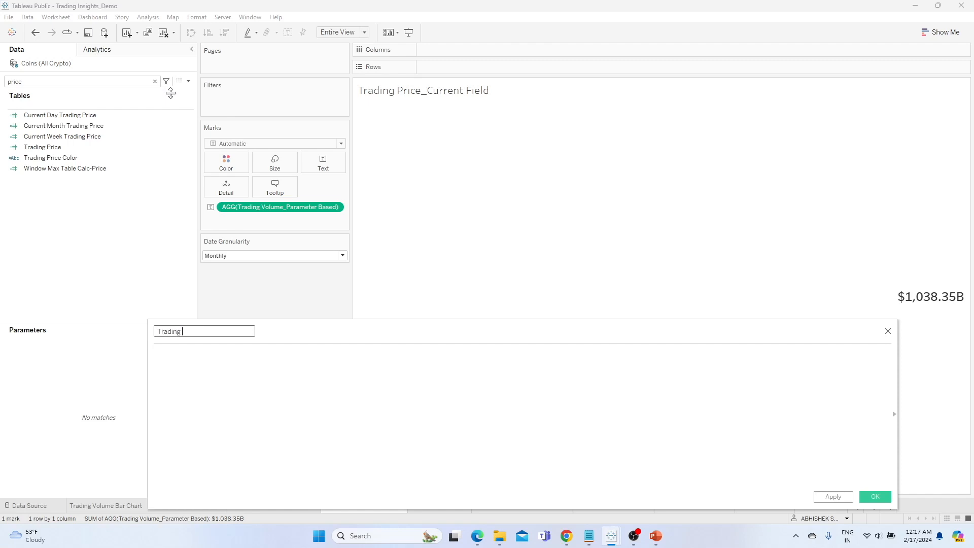
pyautogui.write('Price_Parameter Based')
pyautogui.press('Tab')
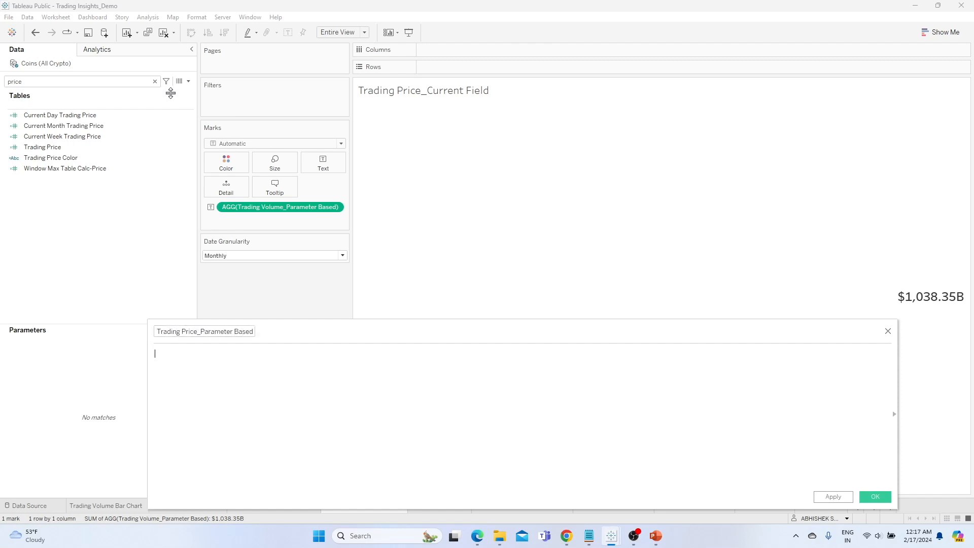
# - Start the formula with CASE [Date Granularity] and a WHEN 1 branch returning [Current Day Trading Price]
pyautogui.write('CAS')
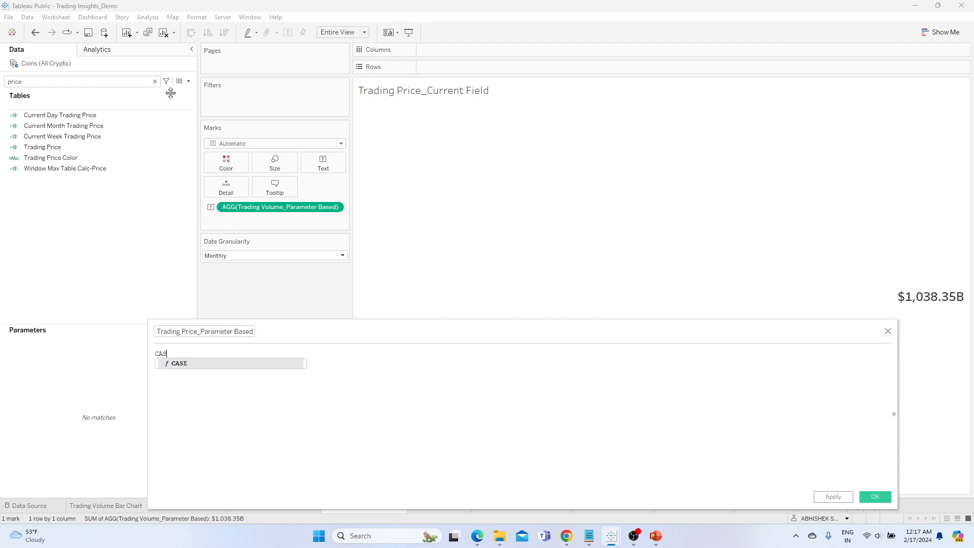
pyautogui.write('E [Date')
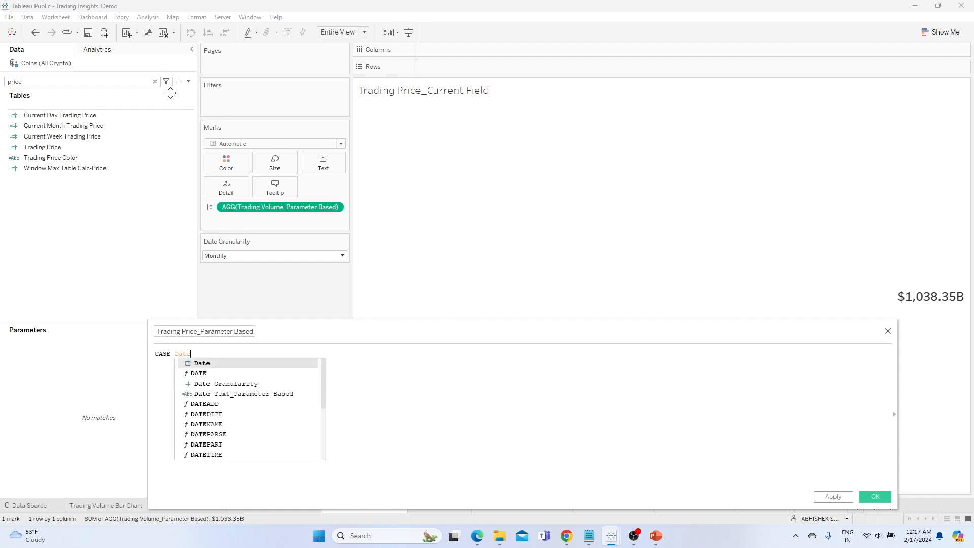
pyautogui.press('Down')
pyautogui.press('Return')
pyautogui.press('Return')
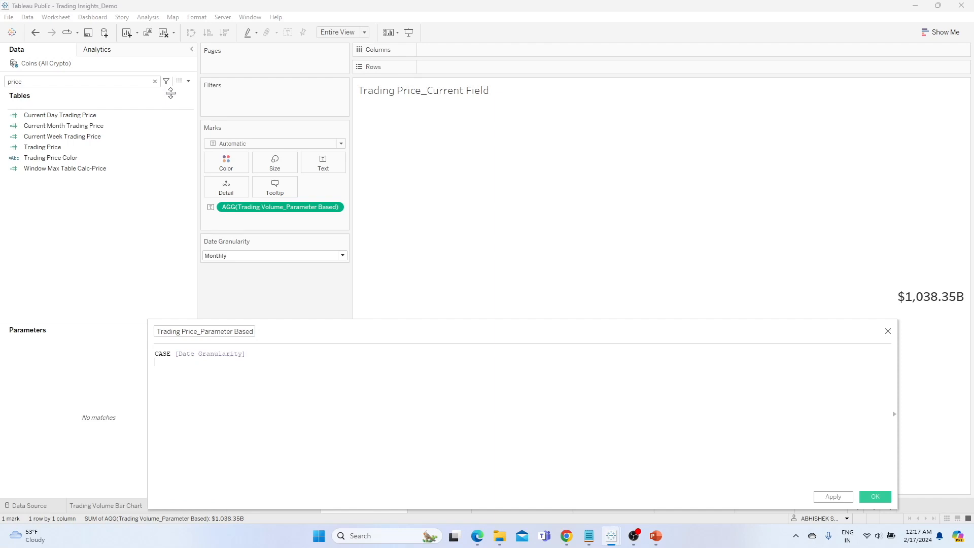
pyautogui.write('WHEN 1 THEN Curr')
pyautogui.press('Return')
# - Add a WHEN 2 branch returning [Current Week Trading Price] to the Trading Price_Parameter Based formula
pyautogui.write('WHEN 2 THEN Cur')
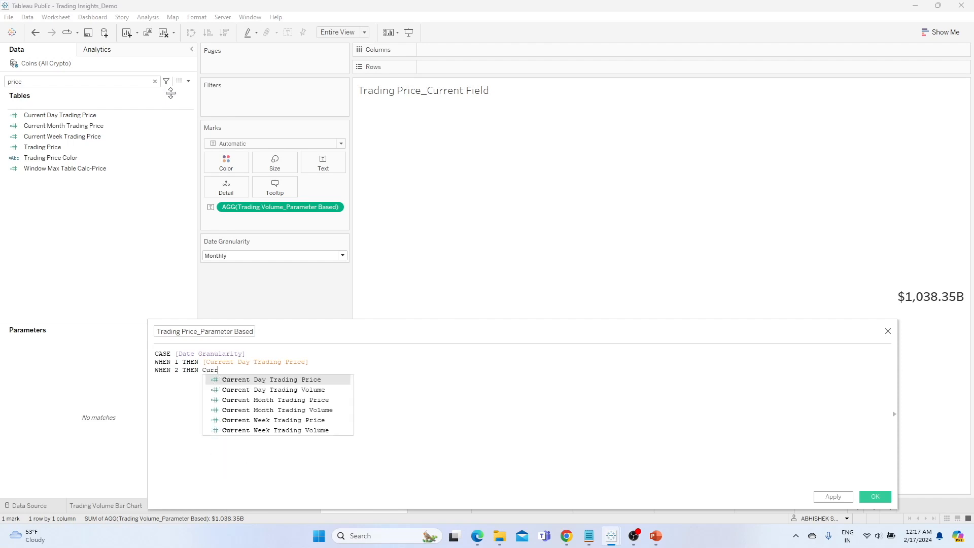
pyautogui.press('Down')
pyautogui.press('Down')
pyautogui.press('Down')
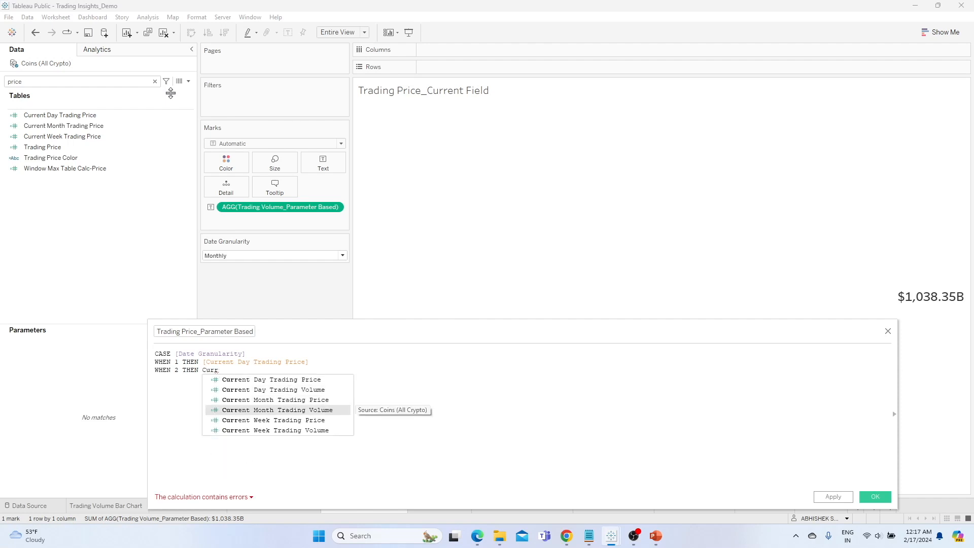
pyautogui.press('Down')
pyautogui.write('r')
pyautogui.press('Return')
pyautogui.press('Return')
# - Add a WHEN 3 branch returning [Current Month Trading Price], close the formula with END and save the field
pyautogui.write('WHEN 3 THEN Cur')
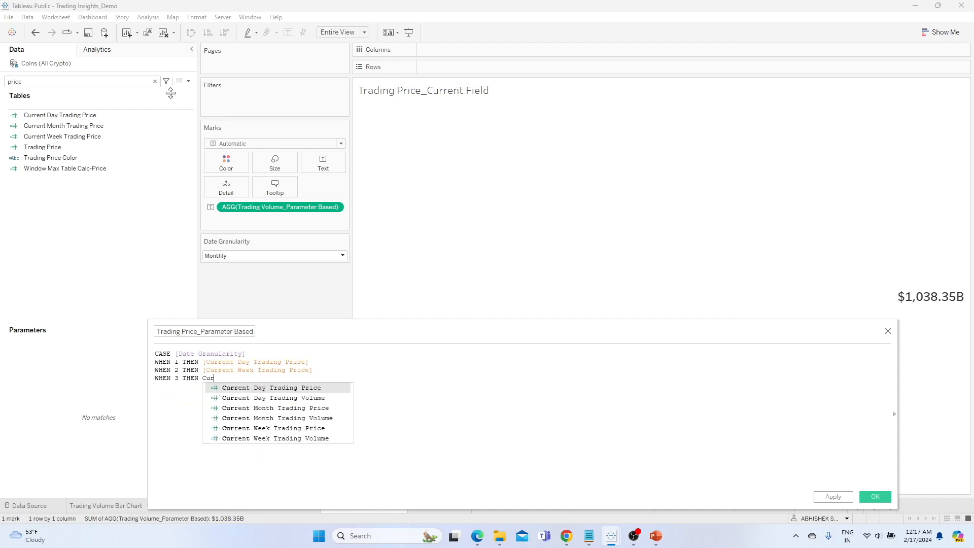
pyautogui.write('rent month')
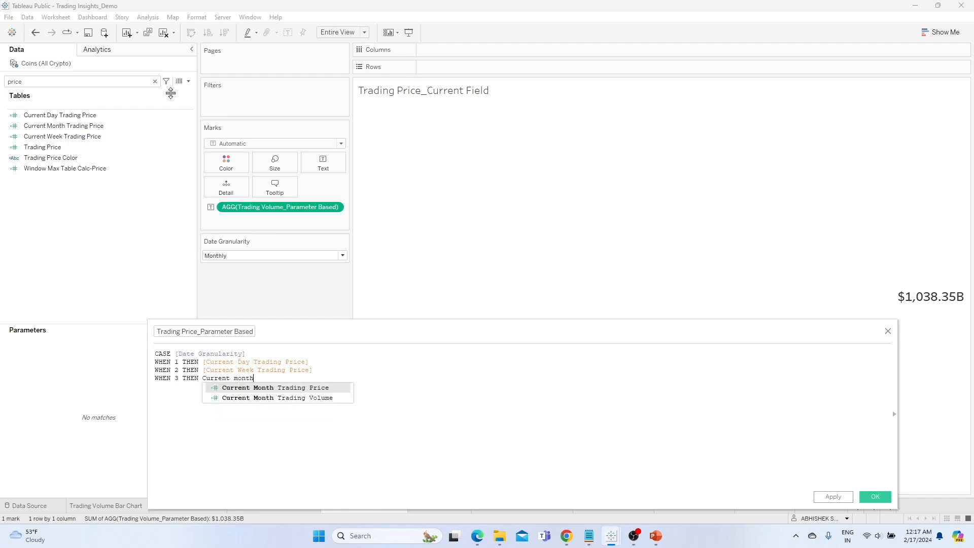
pyautogui.press('Return')
pyautogui.write('END')
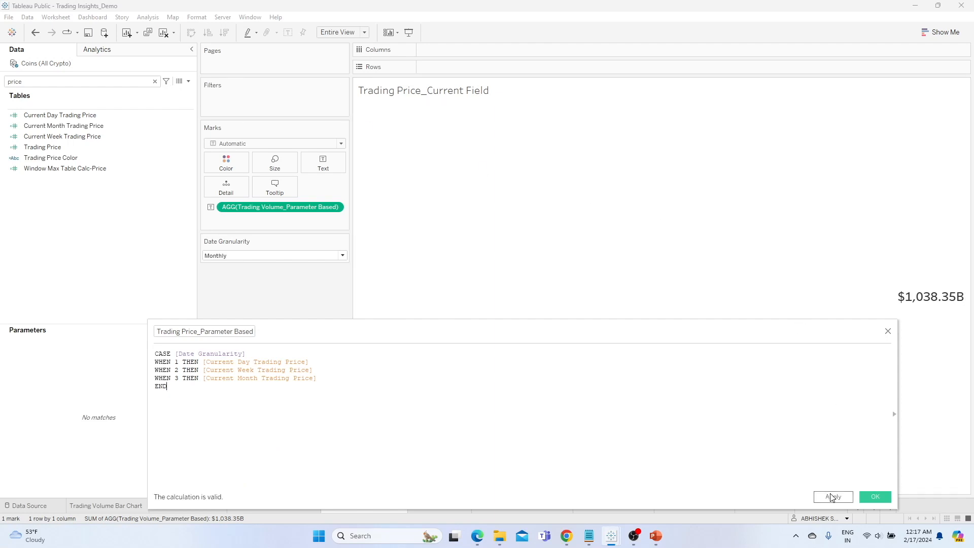
pyautogui.click(832, 497)
pyautogui.click(875, 497)
# - Replace the volume text mark with Trading Price_Parameter Based and format its numbers as custom currency with two decimals
pyautogui.moveTo(110, 172); pyautogui.dragTo(278, 205)
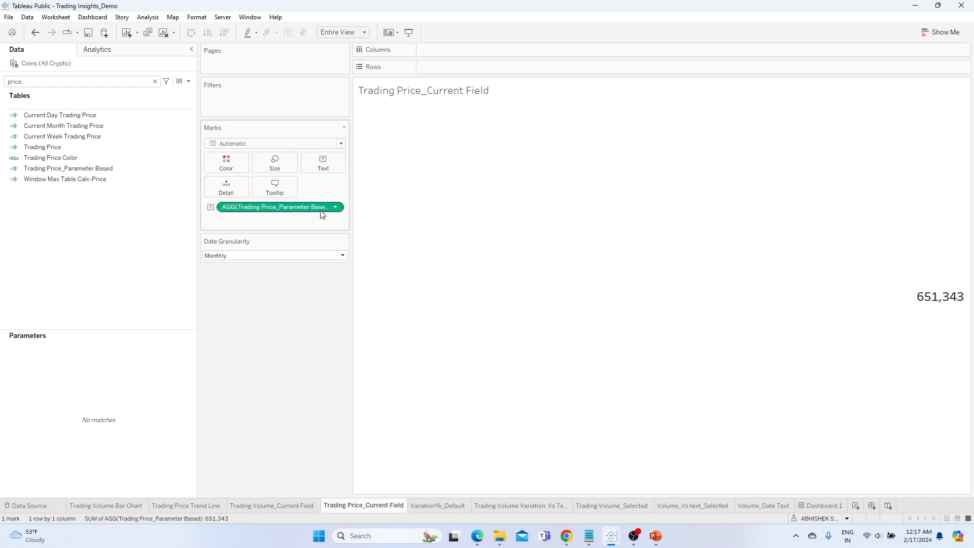
pyautogui.click(336, 207)
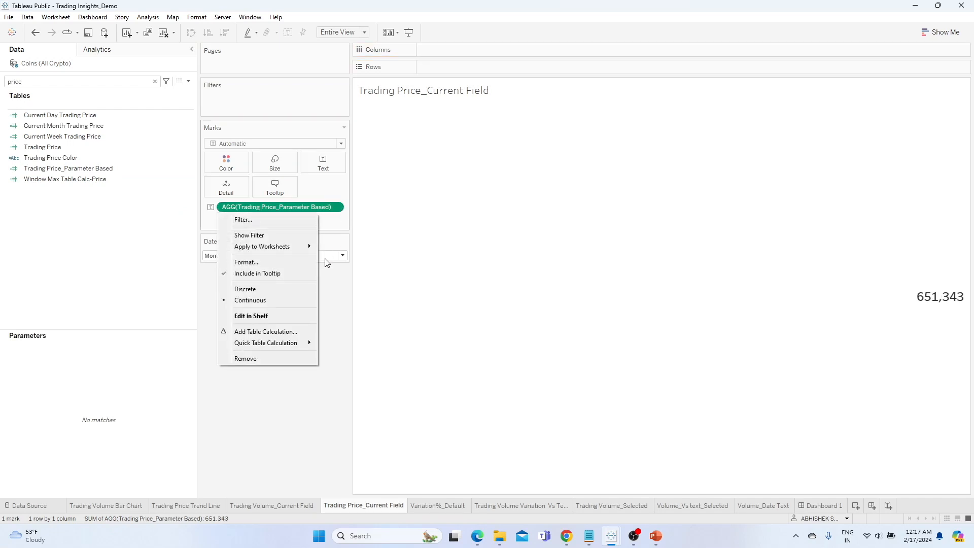
pyautogui.click(279, 262)
pyautogui.click(100, 142)
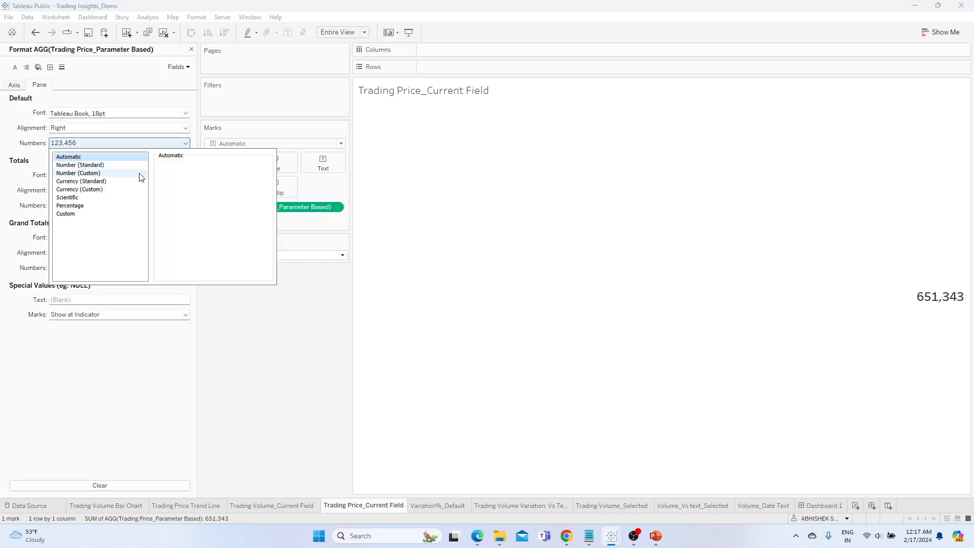
pyautogui.click(90, 189)
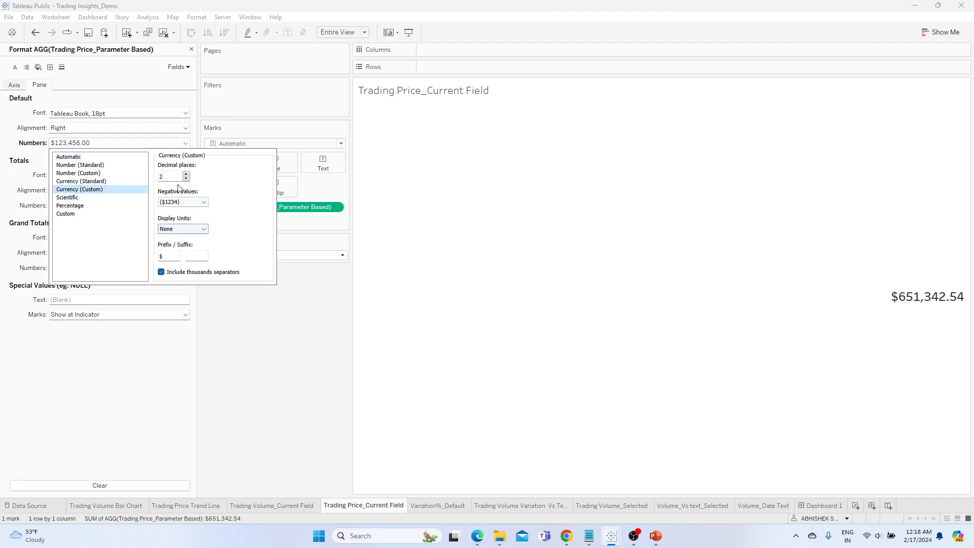
pyautogui.click(228, 337)
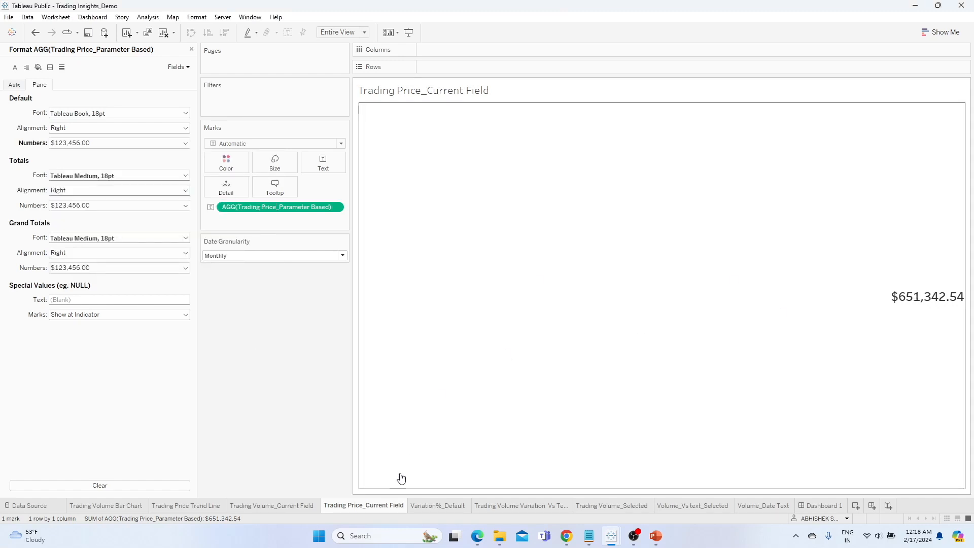
# - Switch to the Variation%_Default sheet and widen its Marks card so full field names can be read
pyautogui.click(435, 507)
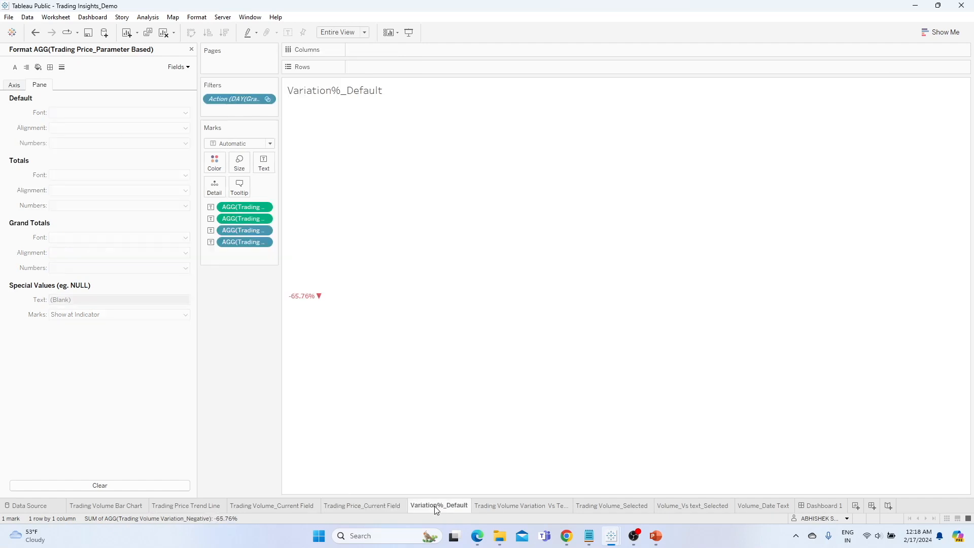
pyautogui.click(191, 49)
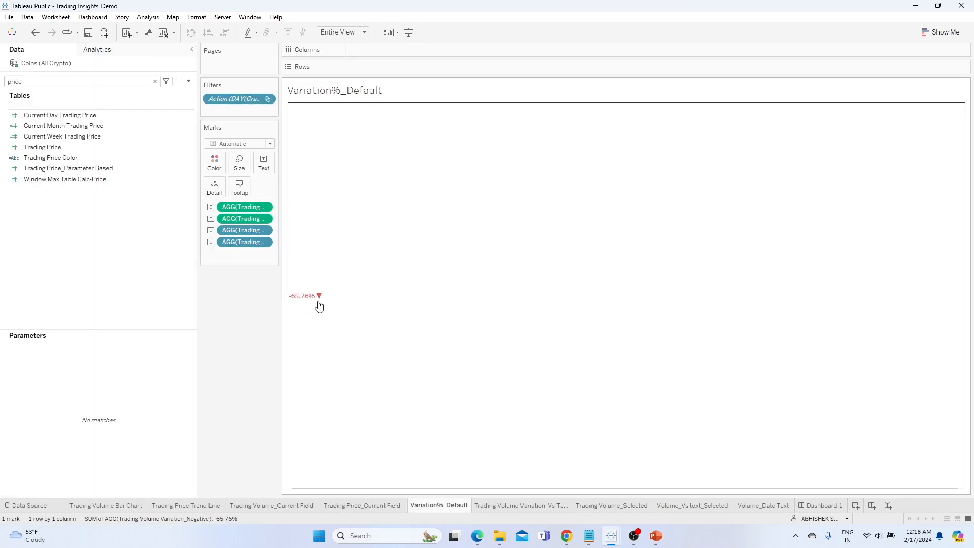
pyautogui.moveTo(282, 231); pyautogui.dragTo(371, 232)
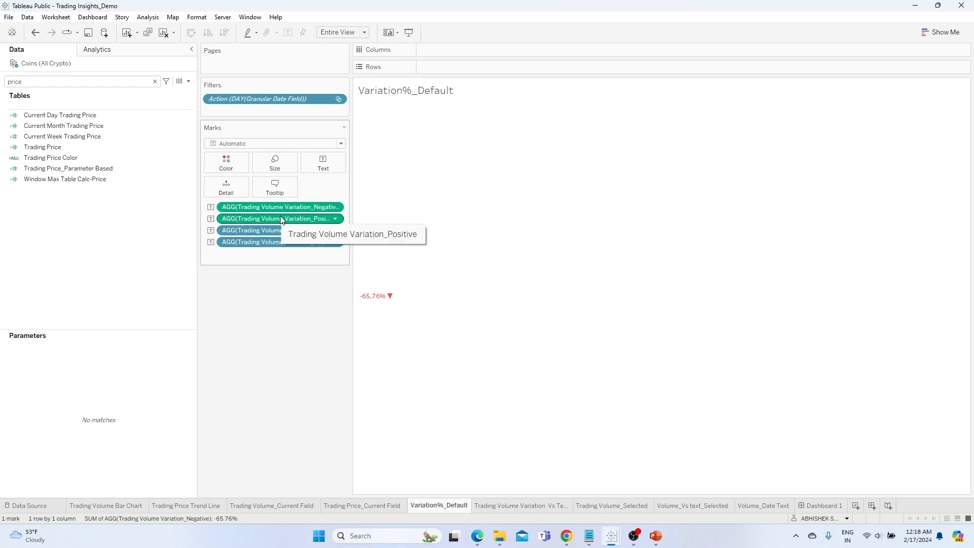
# - Search the data fields for Variation and examine the formula of the Variation %_DOD field
pyautogui.click(137, 82)
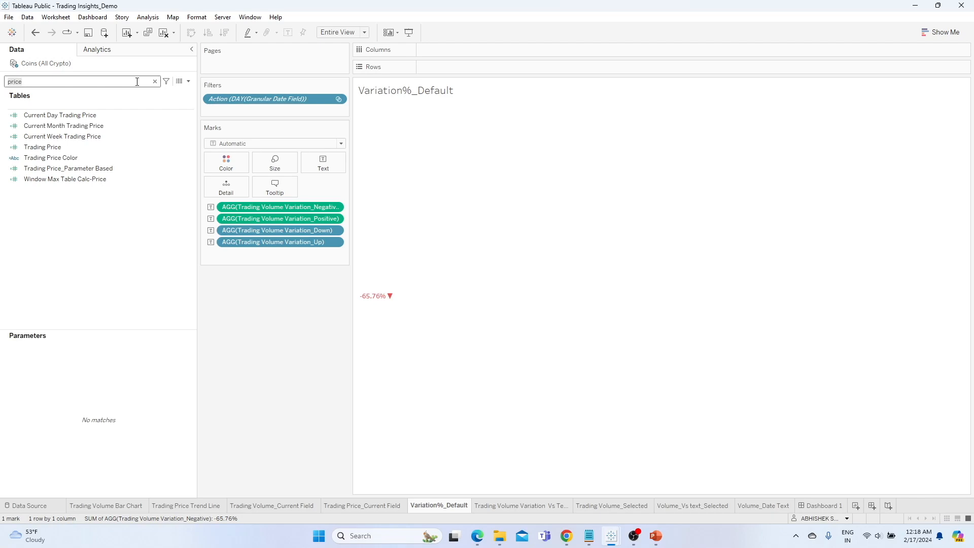
pyautogui.press('BackSpace')
pyautogui.press('BackSpace')
pyautogui.press('BackSpace')
pyautogui.press('BackSpace')
pyautogui.press('BackSpace')
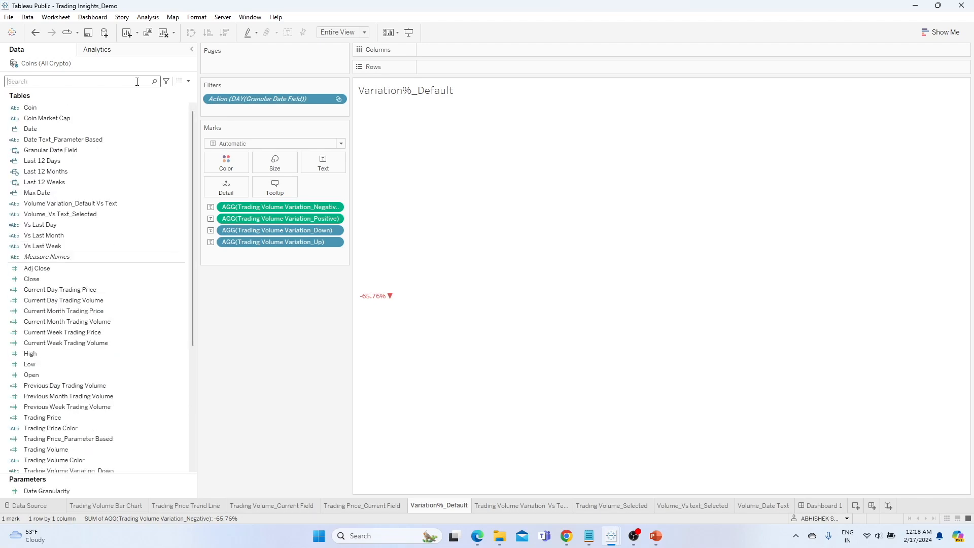
pyautogui.write('Variation')
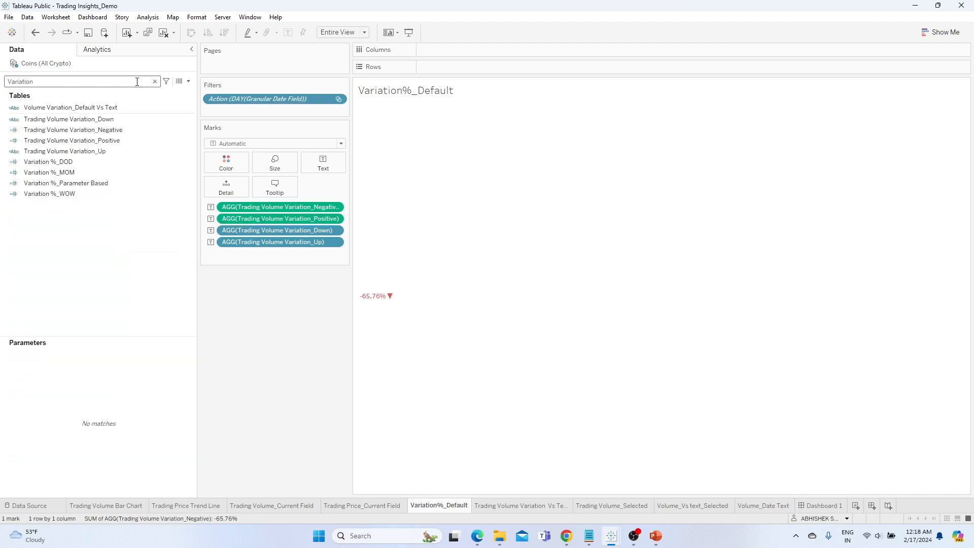
pyautogui.click(142, 120)
pyautogui.keyDown('ctrl'); pyautogui.click(149, 129); pyautogui.keyUp('ctrl')
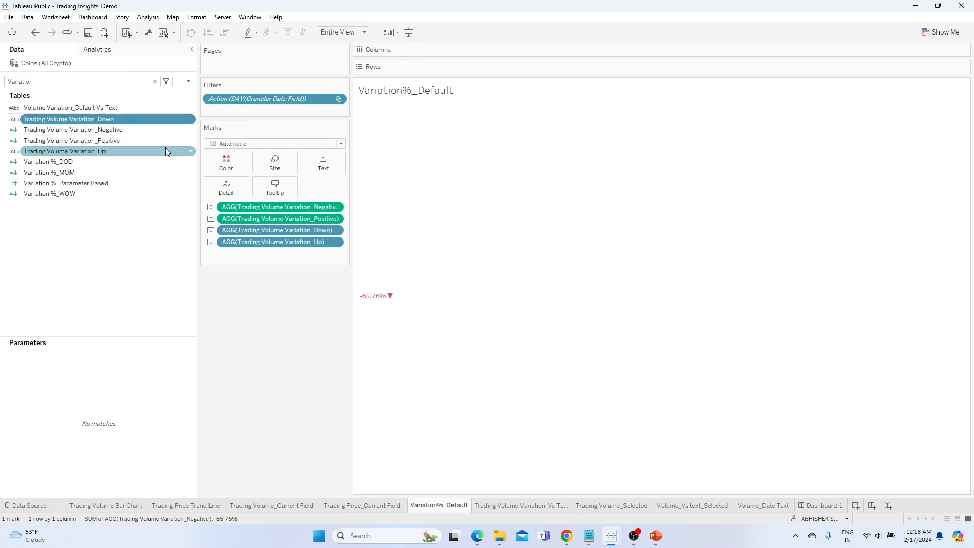
pyautogui.click(162, 161)
pyautogui.click(190, 165)
pyautogui.click(215, 217)
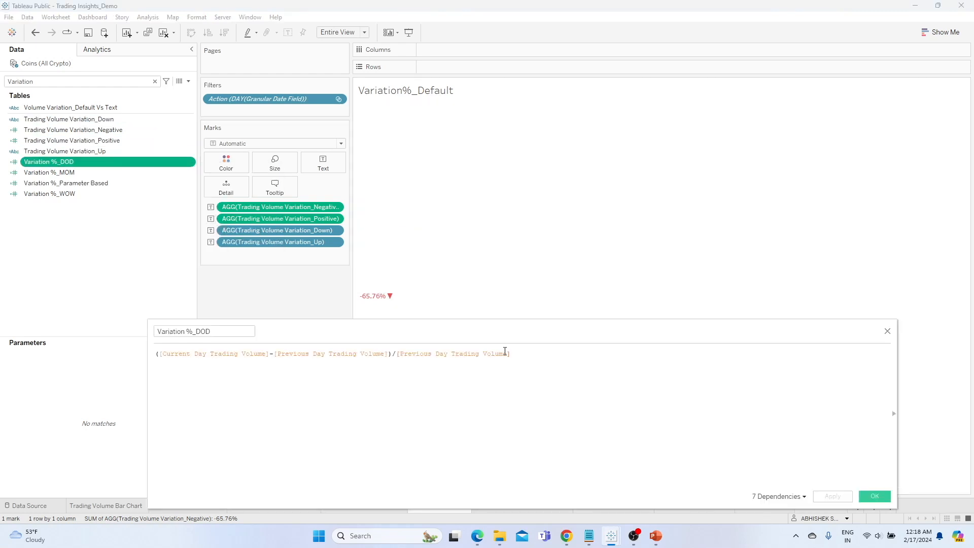
pyautogui.click(887, 331)
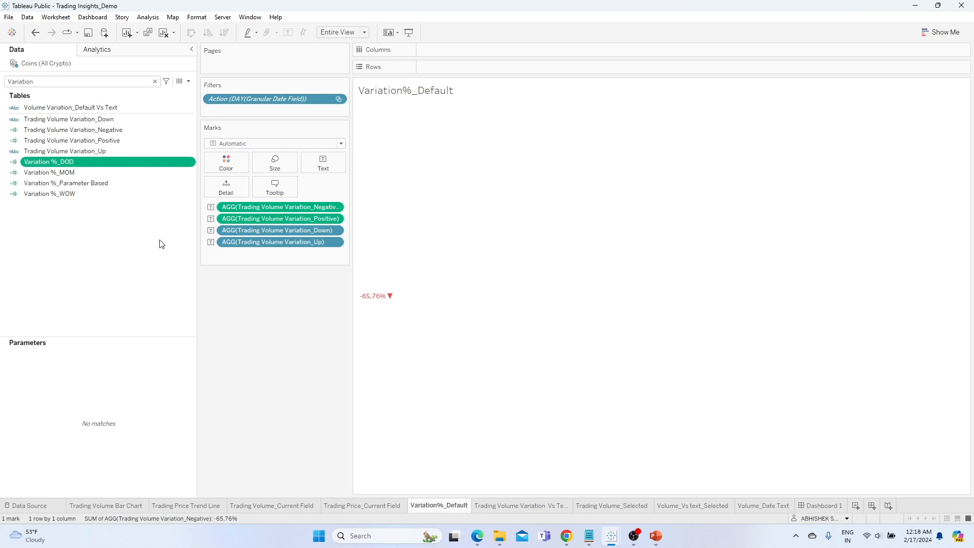
# - Search the data fields for Previous
pyautogui.click(120, 80)
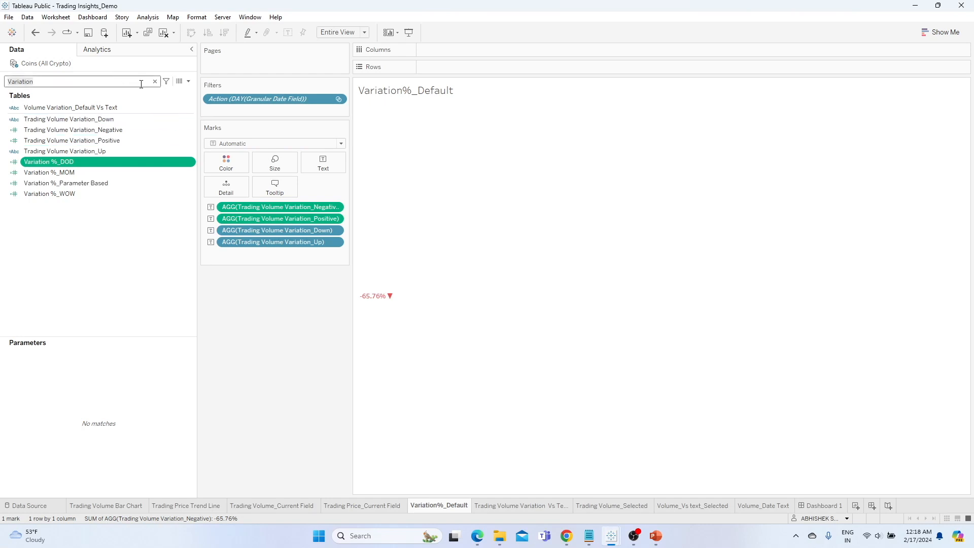
pyautogui.press('BackSpace')
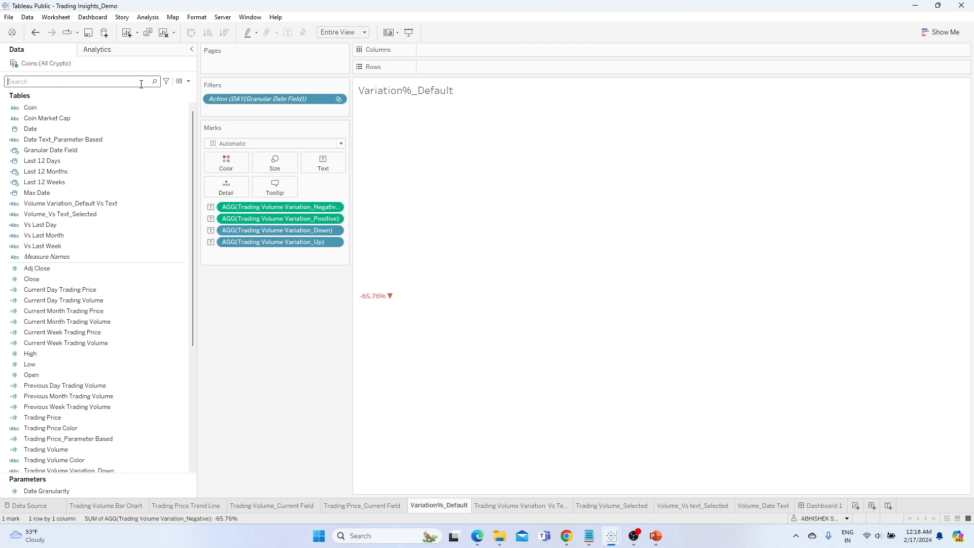
pyautogui.write('cuure')
pyautogui.press('BackSpace')
pyautogui.press('BackSpace')
pyautogui.press('BackSpace')
pyautogui.press('BackSpace')
pyautogui.press('BackSpace')
pyautogui.write('Previous')
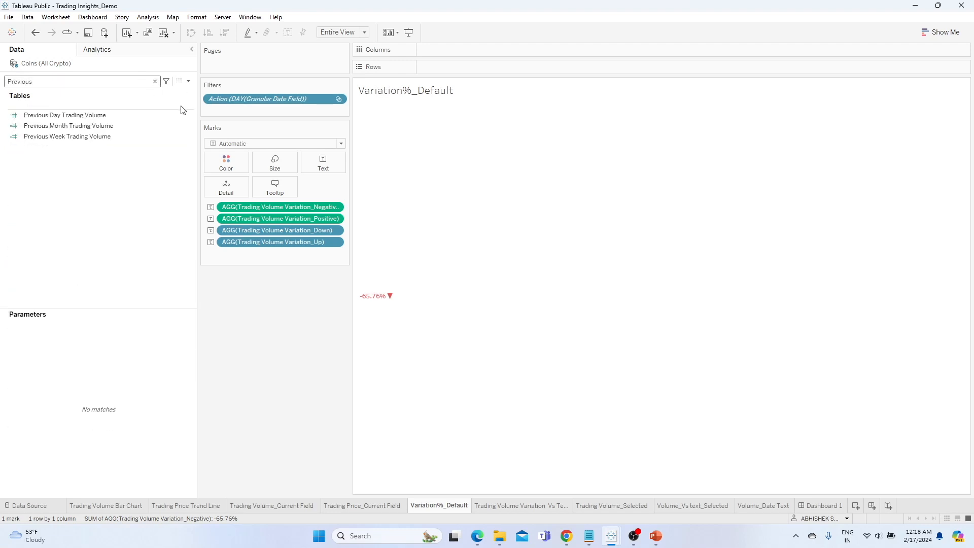
# - Duplicate the Previous Day Trading Volume field and rename the copy as Previous Day Trading Price in its calculation editor
pyautogui.click(181, 115)
pyautogui.rightClick(194, 119)
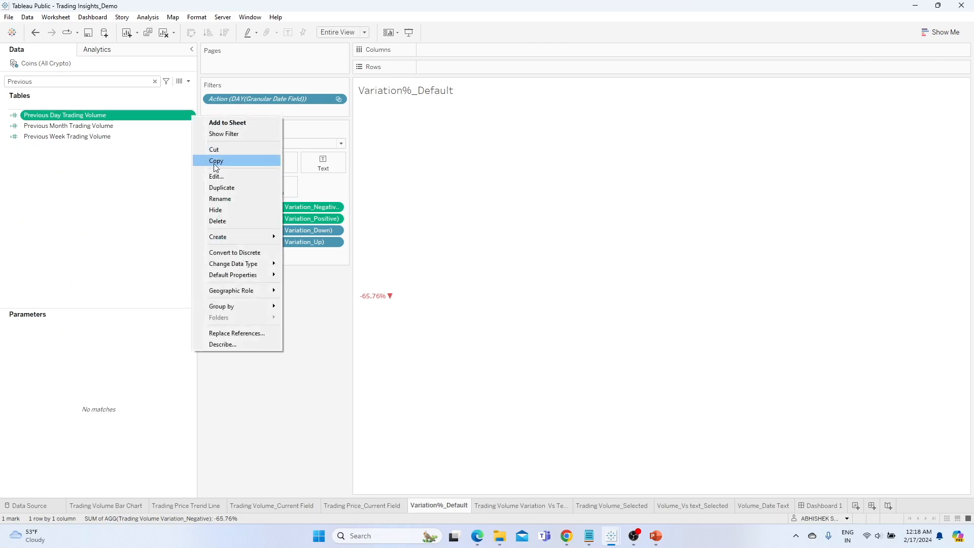
pyautogui.click(230, 188)
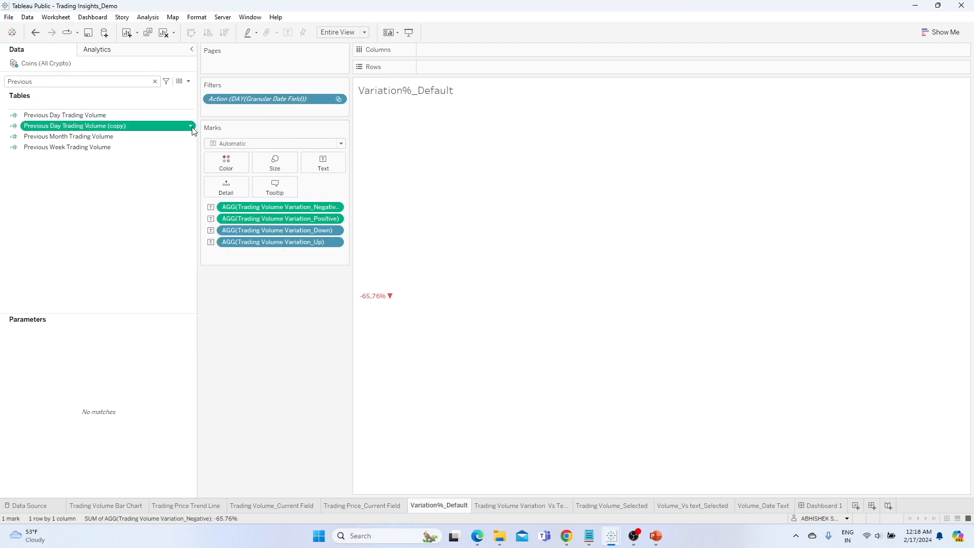
pyautogui.rightClick(193, 128)
pyautogui.click(230, 188)
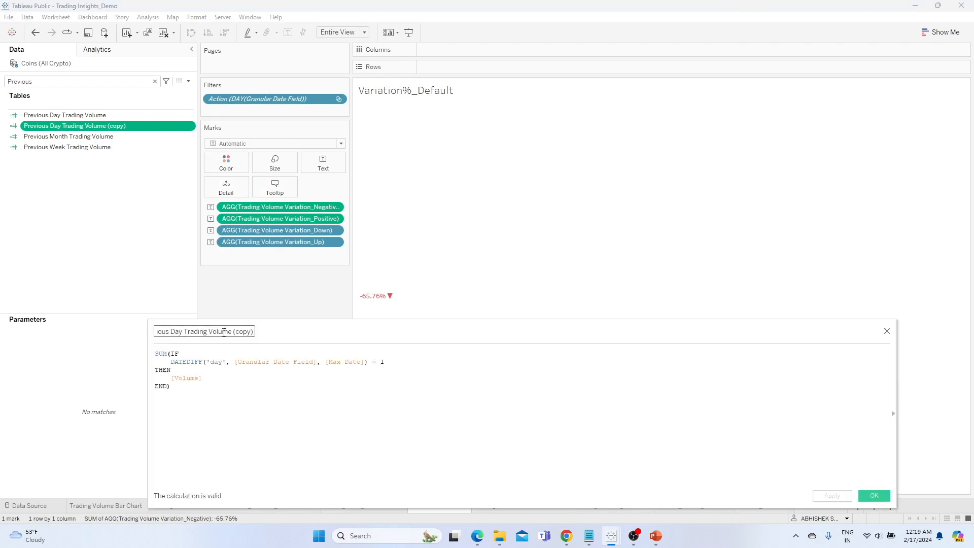
pyautogui.hotkey('ctrl', 'a')
pyautogui.write('Previous Day Trading P')
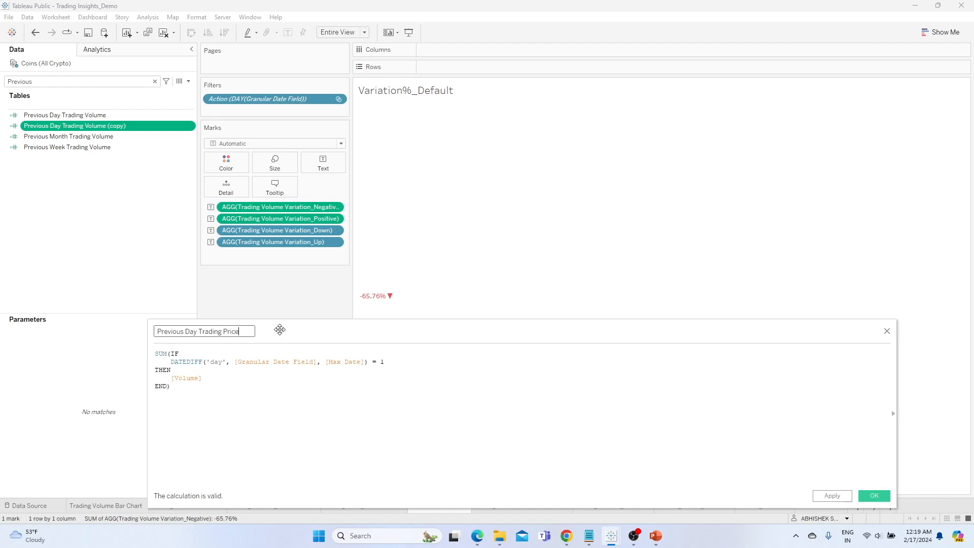
# - Replace [Volume] with [Open] in the Previous Day Trading Price formula and save it
pyautogui.moveTo(202, 379); pyautogui.dragTo(169, 380)
pyautogui.write('Ope')
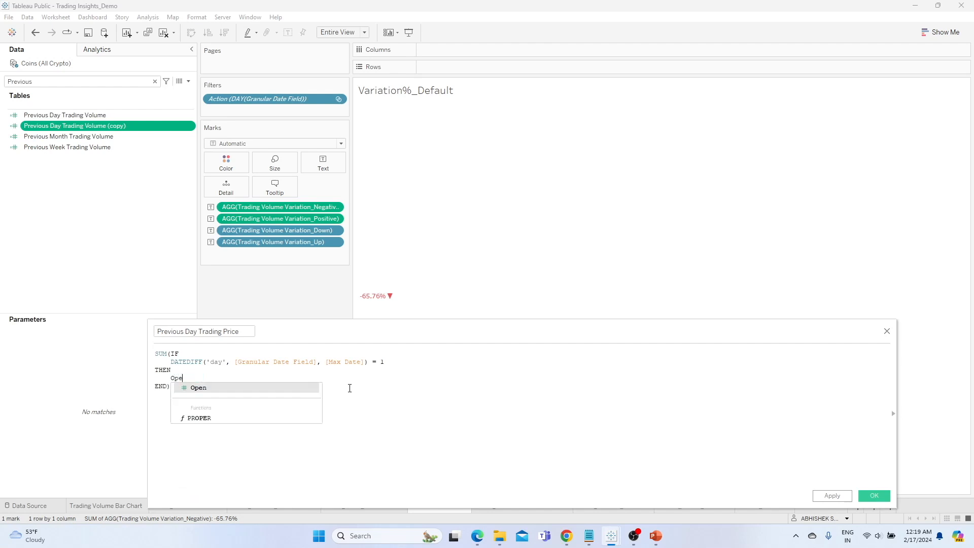
pyautogui.press('Return')
pyautogui.moveTo(385, 361); pyautogui.dragTo(373, 363)
pyautogui.click(832, 496)
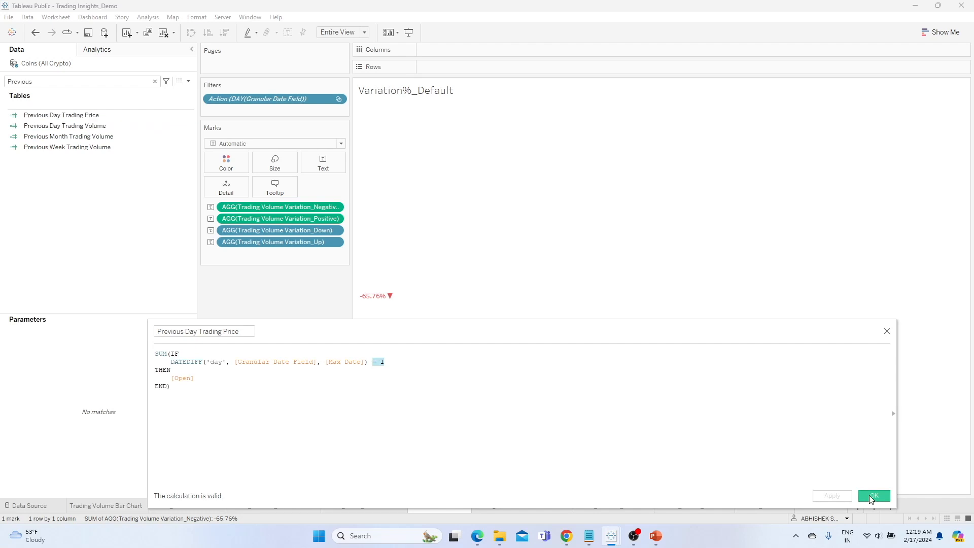
pyautogui.click(869, 495)
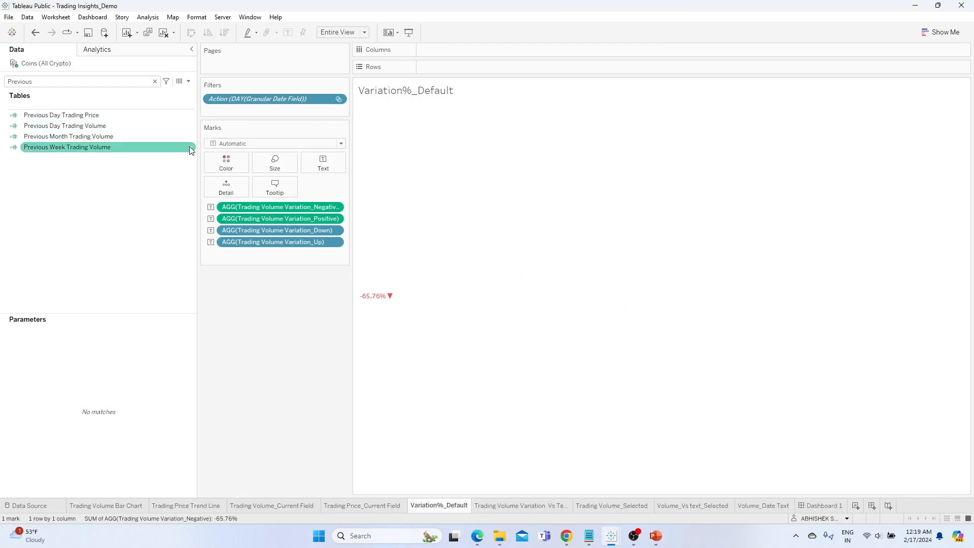
# - Duplicate the Previous Week Trading Volume field and rename the copy as Previous Week Trading Price in its calculation editor
pyautogui.click(192, 147)
pyautogui.click(229, 219)
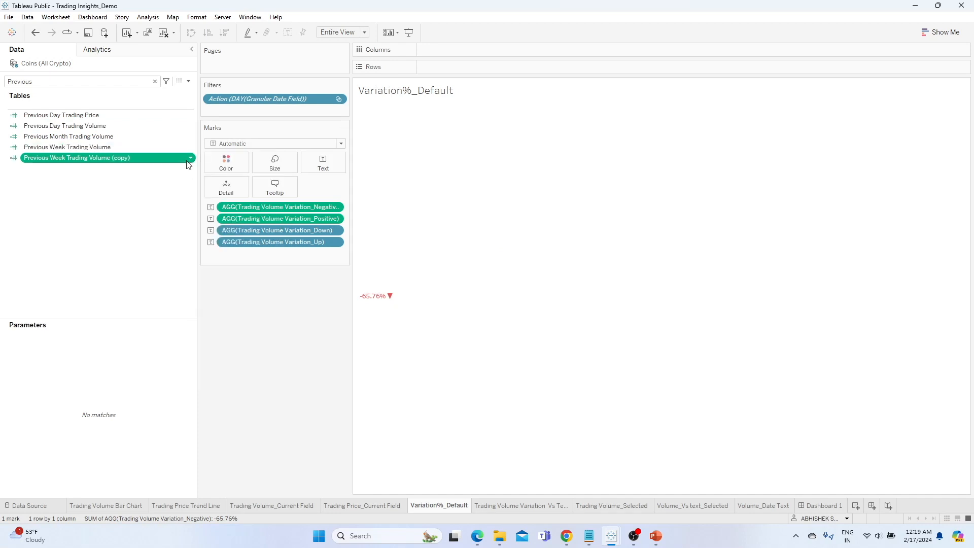
pyautogui.click(192, 157)
pyautogui.click(225, 219)
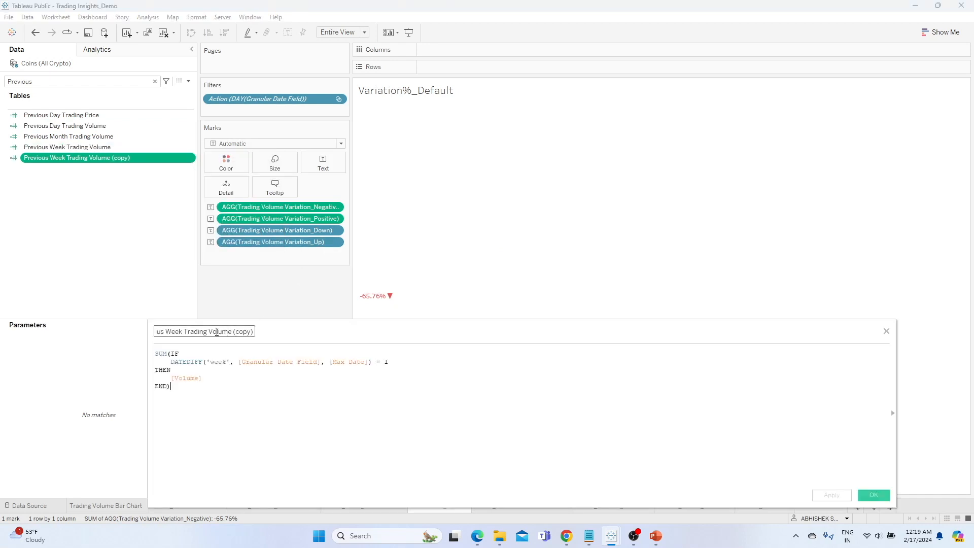
pyautogui.click(209, 331)
pyautogui.hotkey('shift', 'End')
pyautogui.write('Pric')
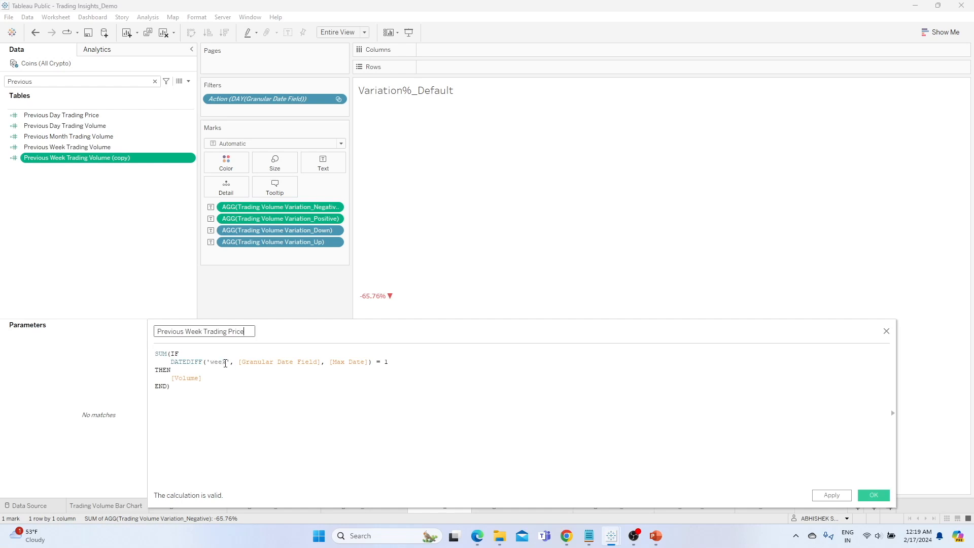
# - Replace [Volume] with [Open] in the Previous Week Trading Price formula and apply the change
pyautogui.click(203, 380)
pyautogui.doubleClick(203, 380)
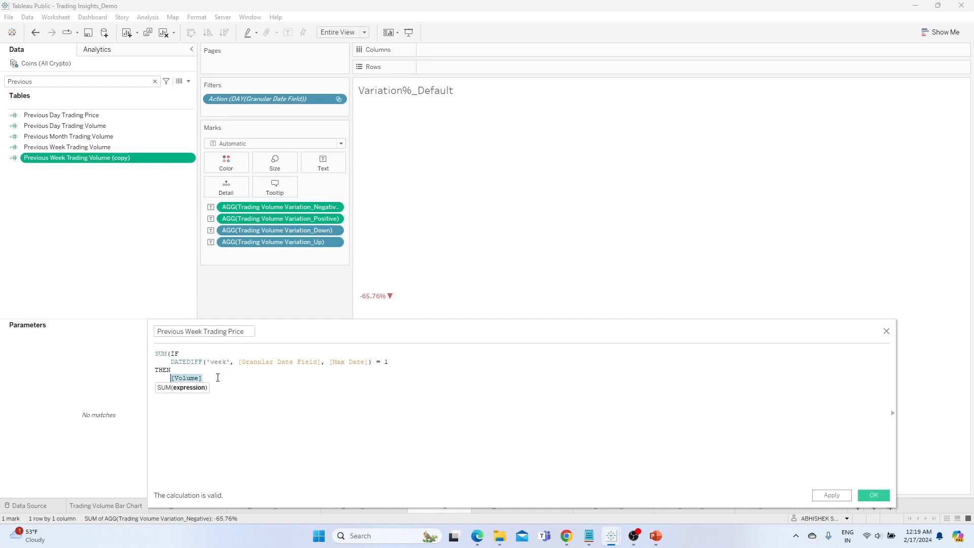
pyautogui.write('op')
pyautogui.press('Return')
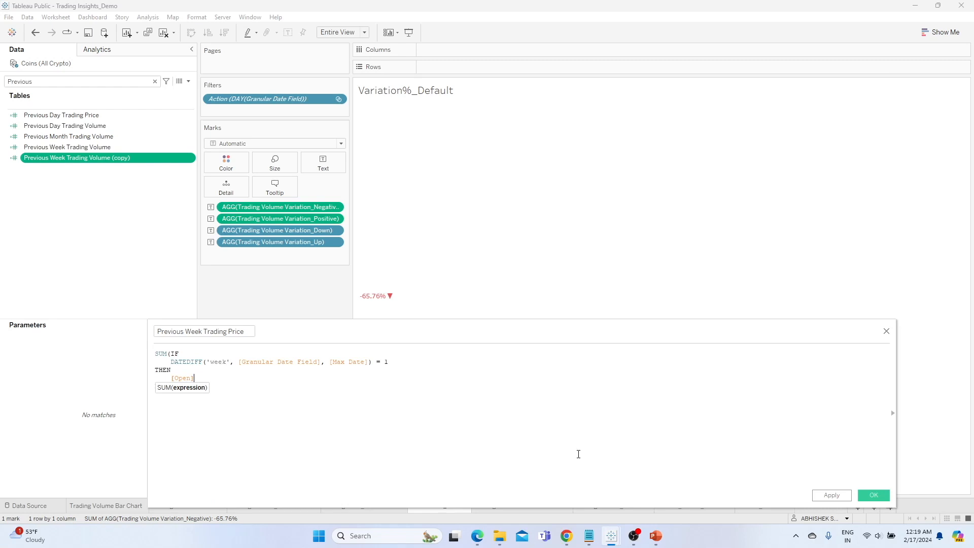
pyautogui.click(837, 499)
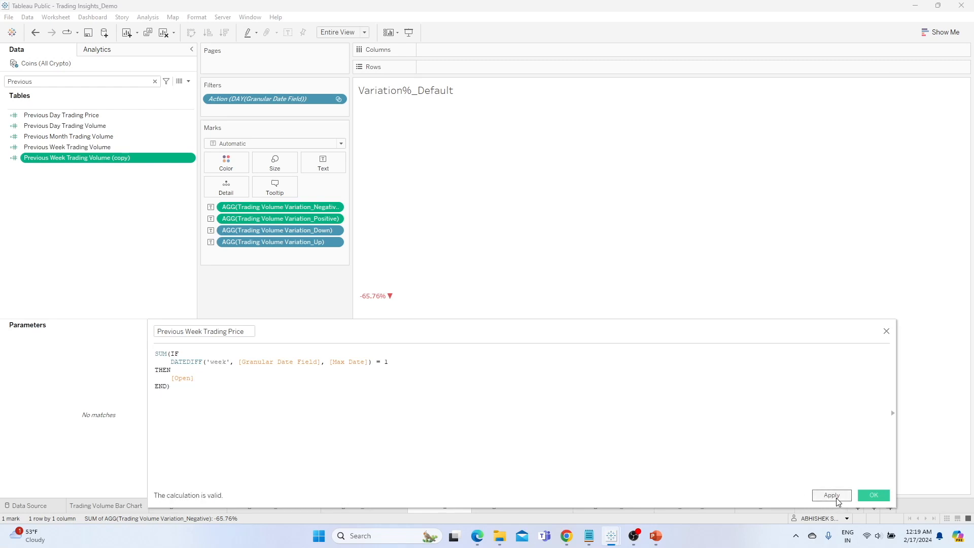
# - Save the Previous Week Trading Price calculation and duplicate the Previous Month Trading Volume field
pyautogui.click(872, 495)
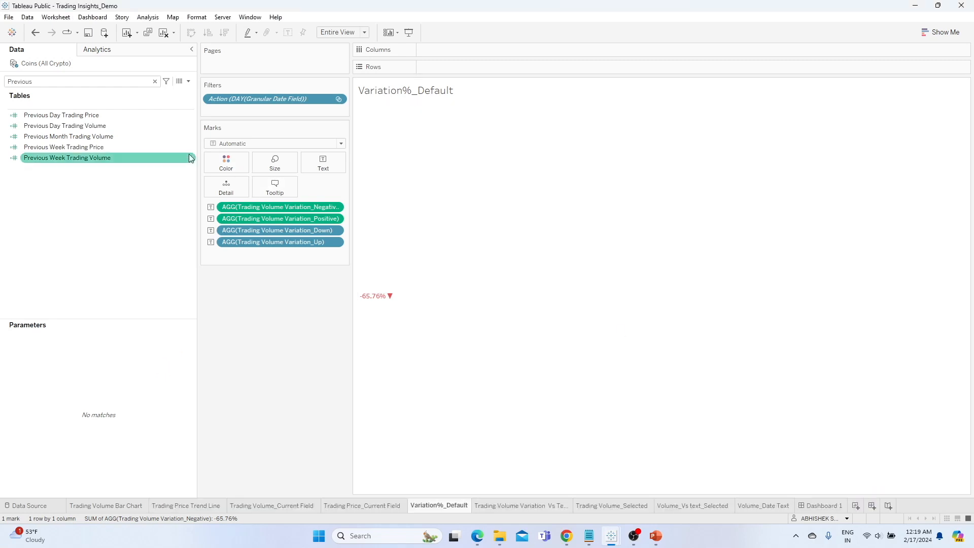
pyautogui.rightClick(191, 137)
pyautogui.click(219, 208)
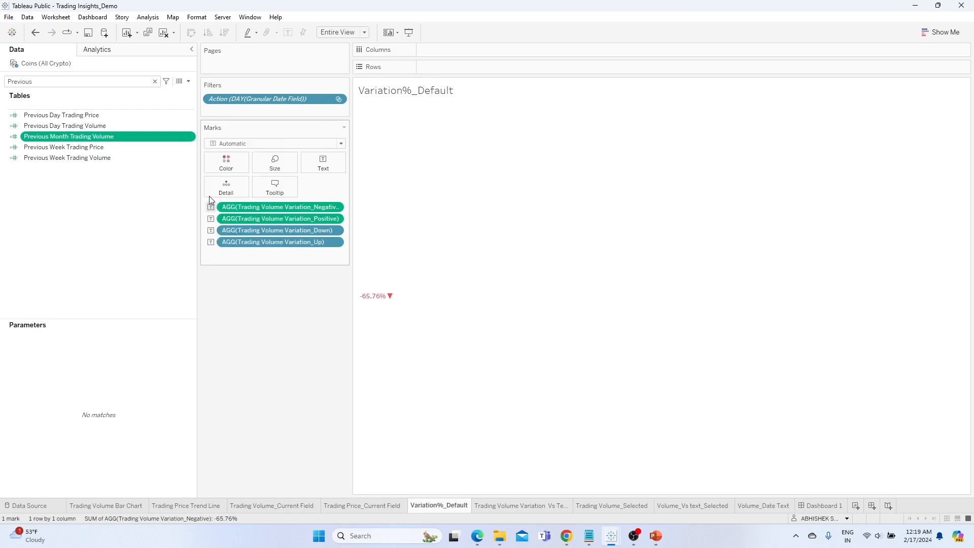
# - Replace [Volume] with [Open] in the duplicated month field's formula and rename the field Previous Month Trading Price
pyautogui.rightClick(194, 147)
pyautogui.click(223, 204)
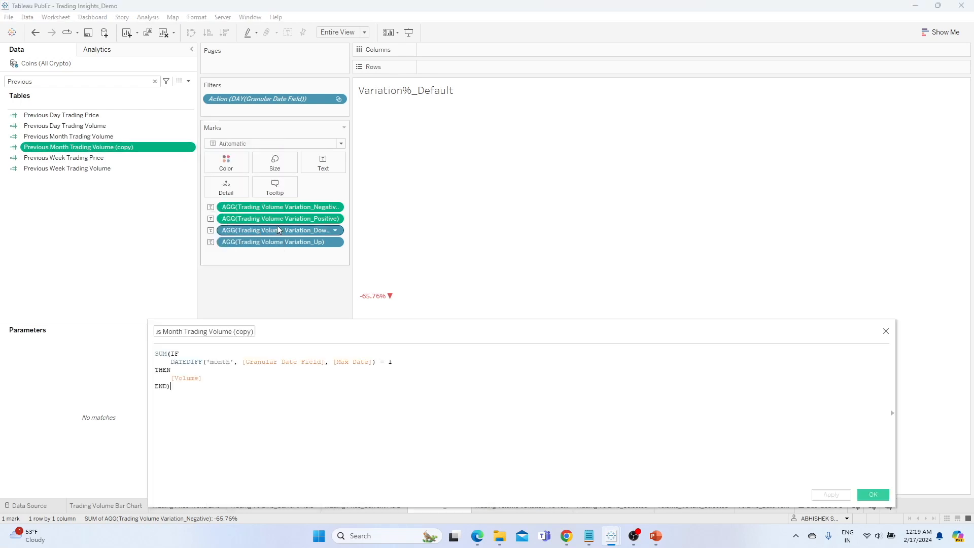
pyautogui.moveTo(213, 378); pyautogui.dragTo(169, 376)
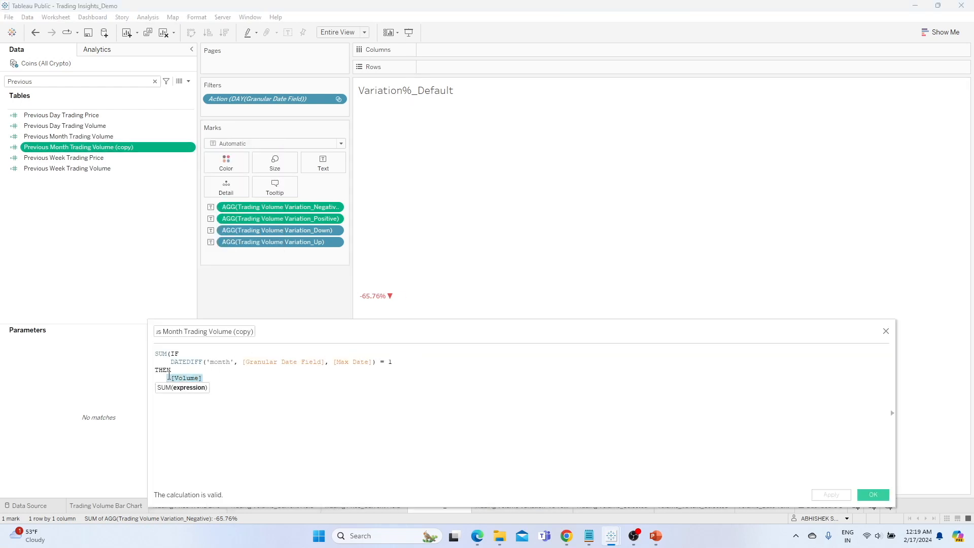
pyautogui.write('[Open]')
pyautogui.press('Return')
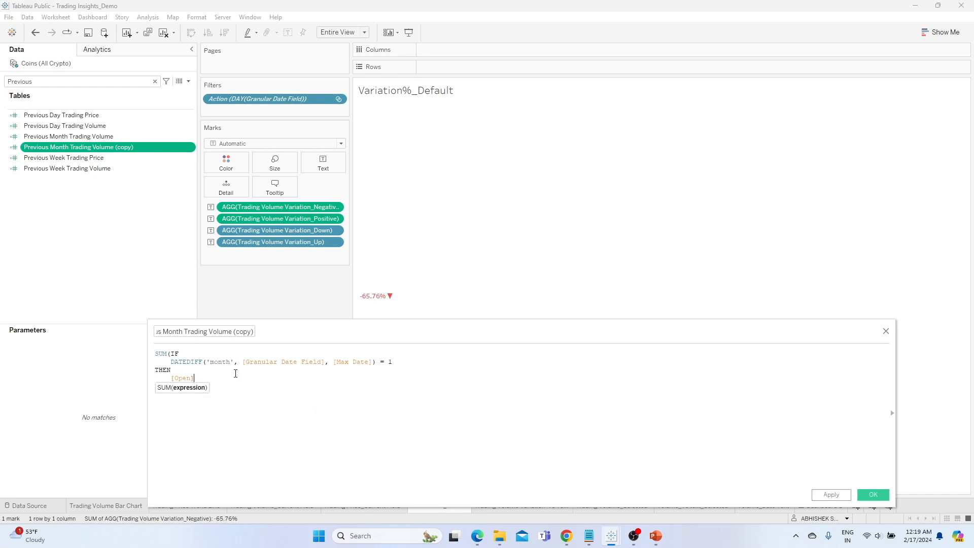
pyautogui.click(212, 333)
pyautogui.hotkey('shift', 'End')
pyautogui.write('Price')
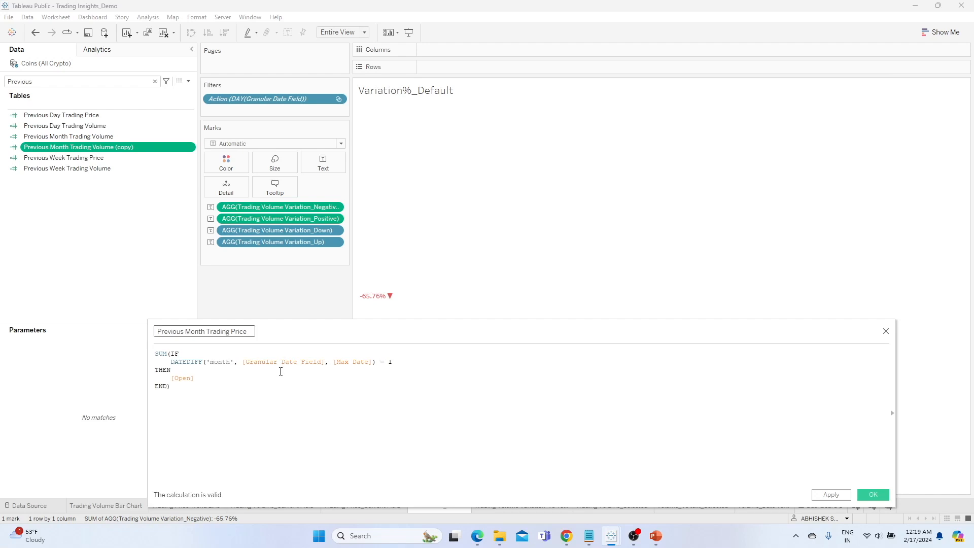
# - Save the Previous Month Trading Price calculated field
pyautogui.click(831, 495)
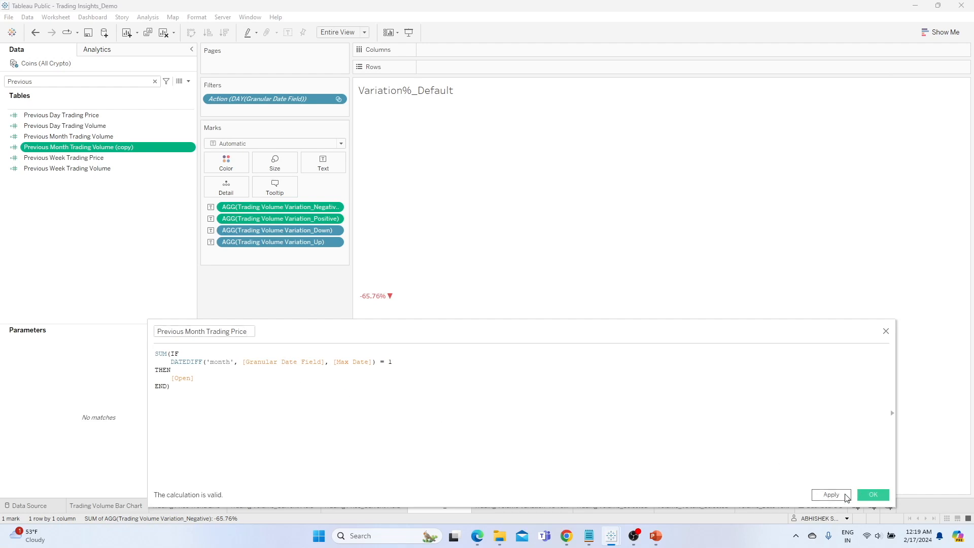
pyautogui.click(873, 495)
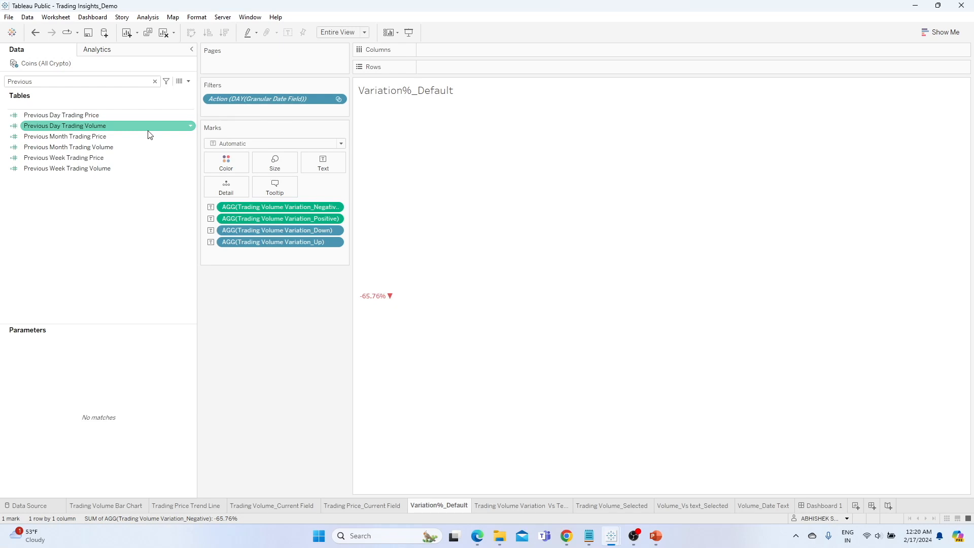
# - Search the data fields for "Variation" and look over the DOD, MOM and WOW variation fields
pyautogui.click(72, 82)
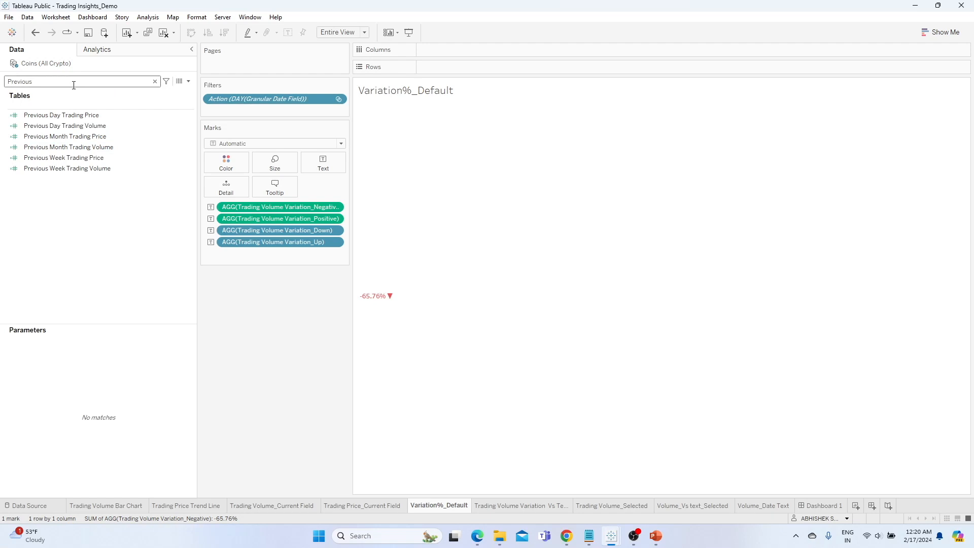
pyautogui.write('Variation')
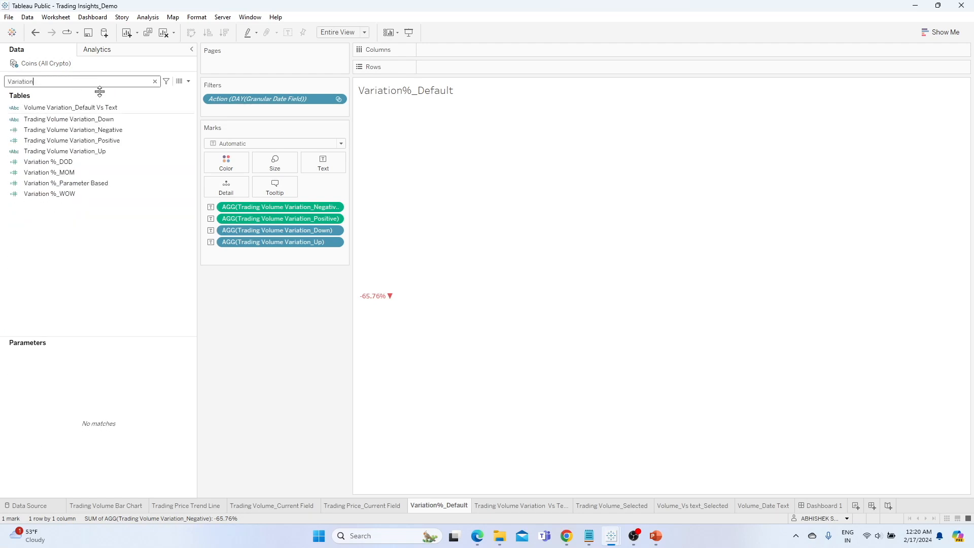
pyautogui.click(110, 122)
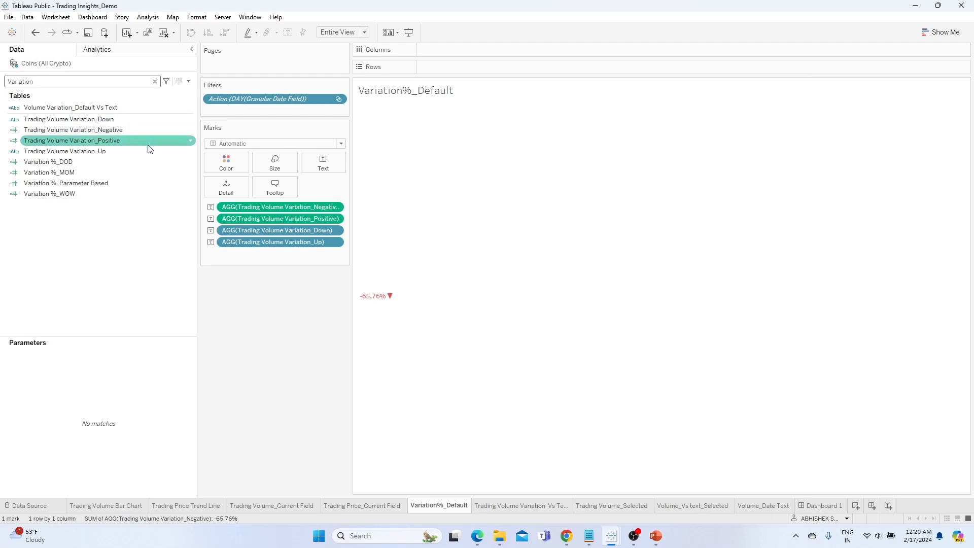
pyautogui.click(161, 162)
pyautogui.click(110, 173)
pyautogui.click(104, 194)
pyautogui.click(112, 162)
pyautogui.click(107, 193)
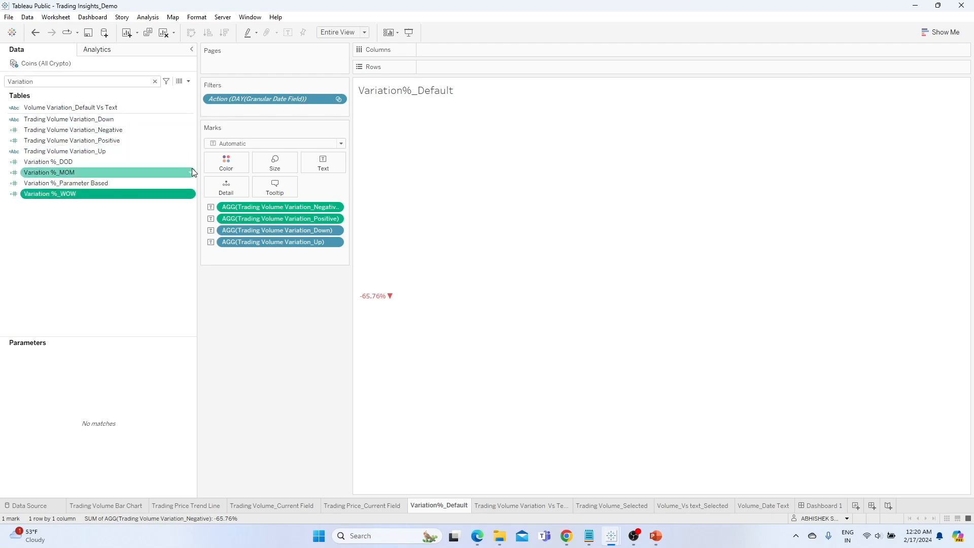
# - Duplicate the Variation %_DOD field and rename the copy "Variation %_DOD _Price"
pyautogui.rightClick(191, 162)
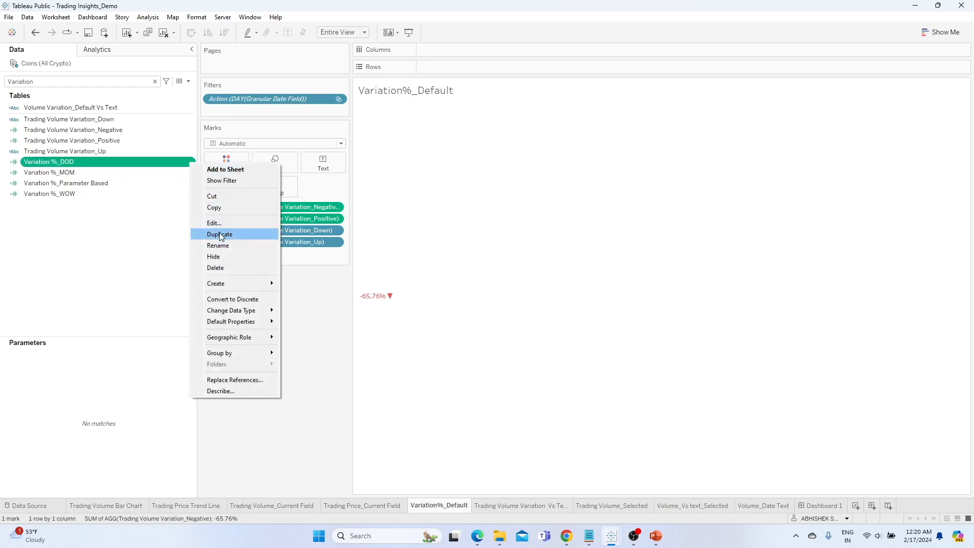
pyautogui.click(220, 233)
pyautogui.rightClick(192, 175)
pyautogui.click(233, 231)
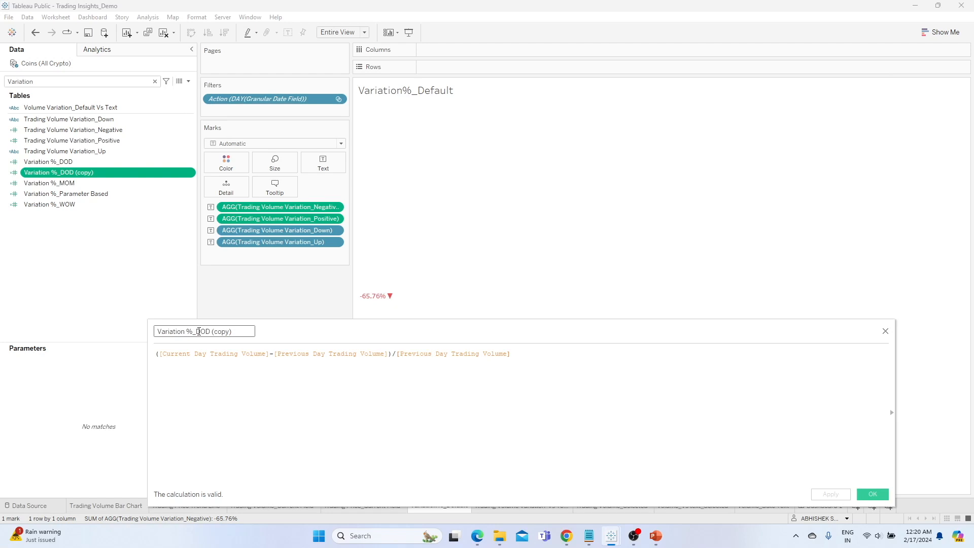
pyautogui.moveTo(239, 331); pyautogui.dragTo(214, 330)
pyautogui.press('BackSpace')
pyautogui.press('Tab')
# - Replace Volume with Price in all three field references of the Variation %_DOD _Price formula and save the calculation
pyautogui.click(257, 395)
pyautogui.moveTo(267, 354); pyautogui.dragTo(243, 353)
pyautogui.write('Price')
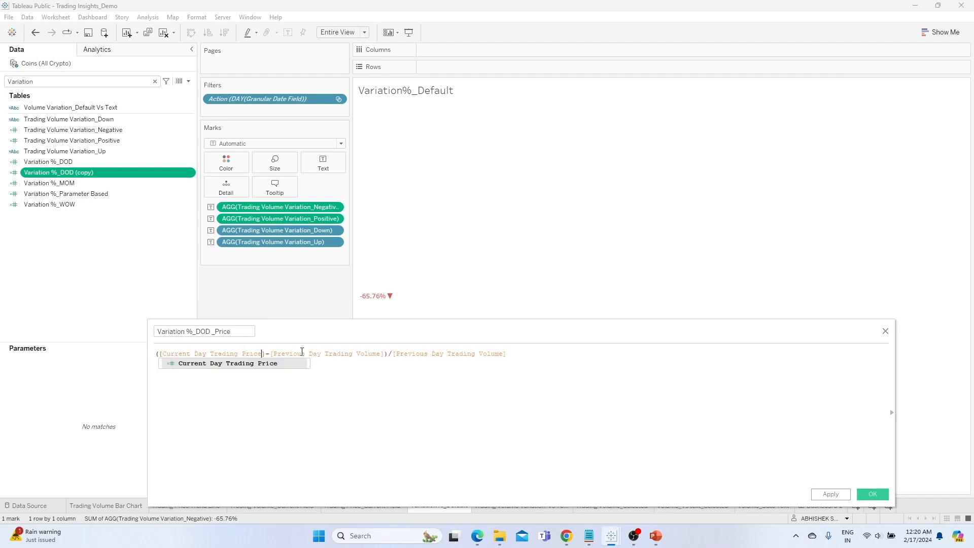
pyautogui.moveTo(383, 354); pyautogui.dragTo(358, 352)
pyautogui.write('Price')
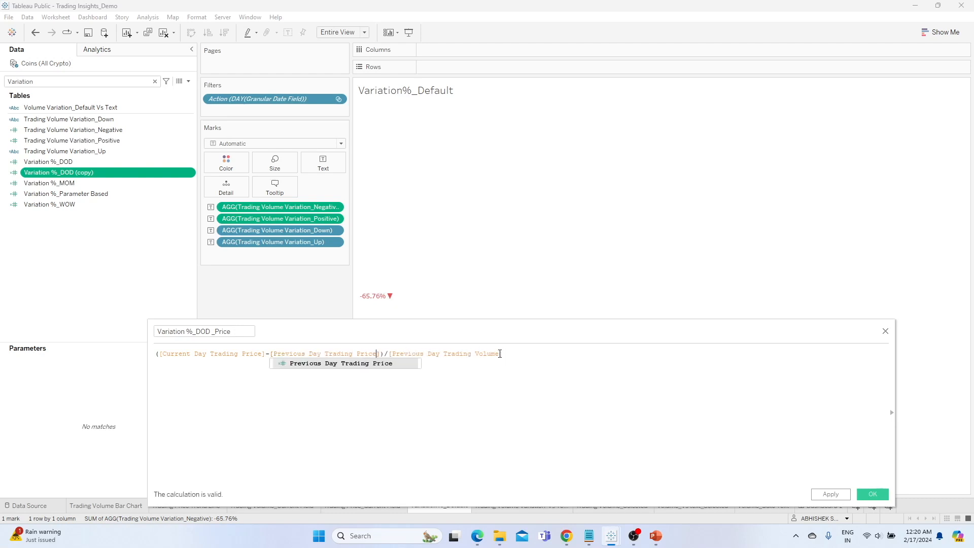
pyautogui.moveTo(501, 354); pyautogui.dragTo(478, 354)
pyautogui.write('Price')
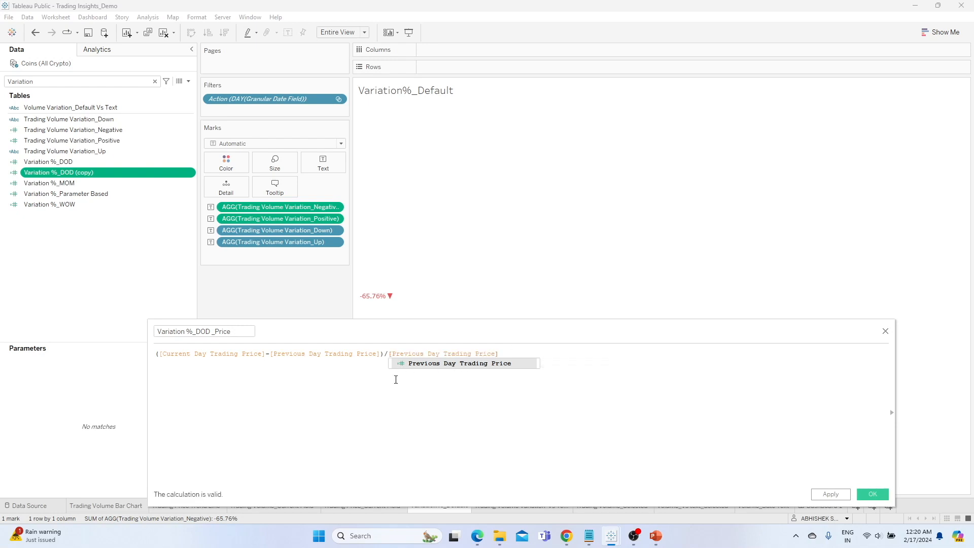
pyautogui.click(360, 390)
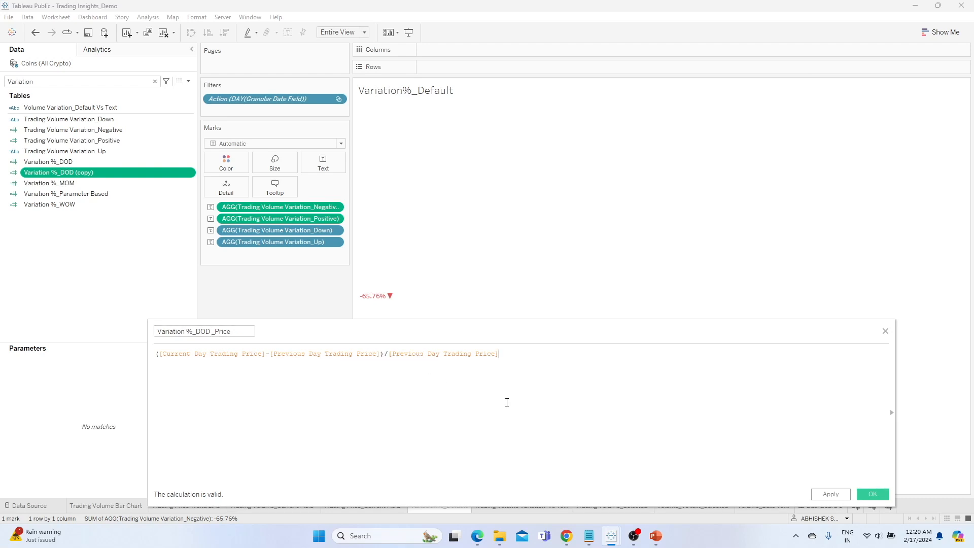
pyautogui.click(831, 494)
pyautogui.click(872, 495)
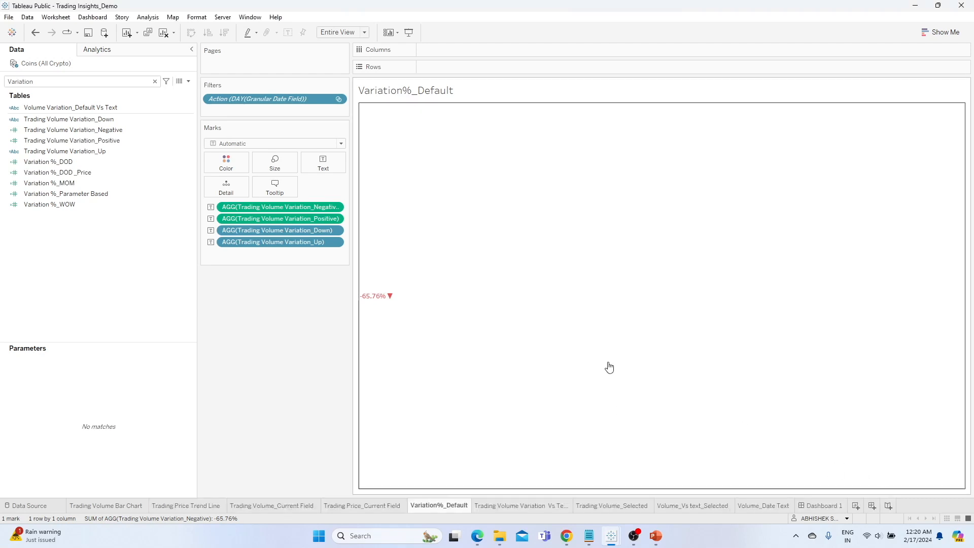
# - Duplicate the Variation %_MOM field and rename the copy "Variation %_MOM_Price"
pyautogui.click(179, 183)
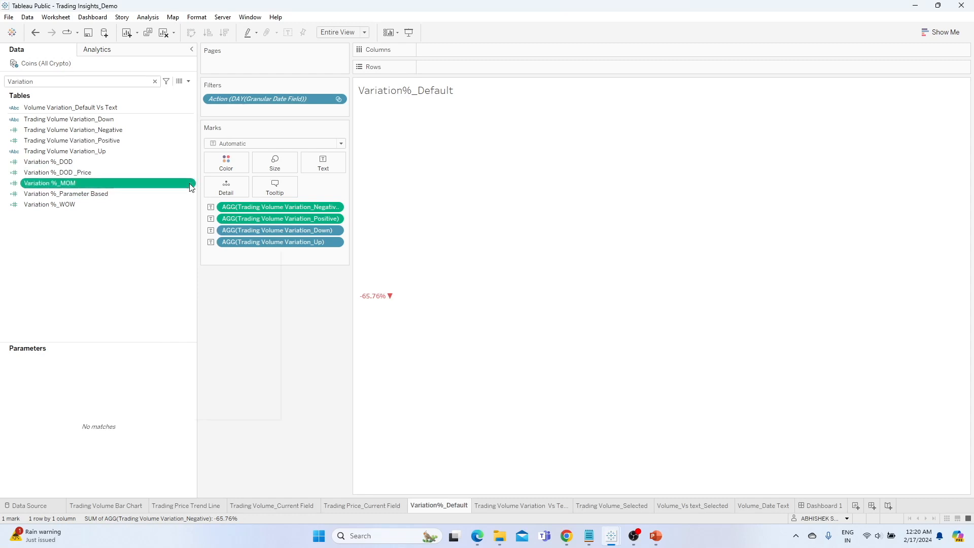
pyautogui.rightClick(195, 183)
pyautogui.click(212, 240)
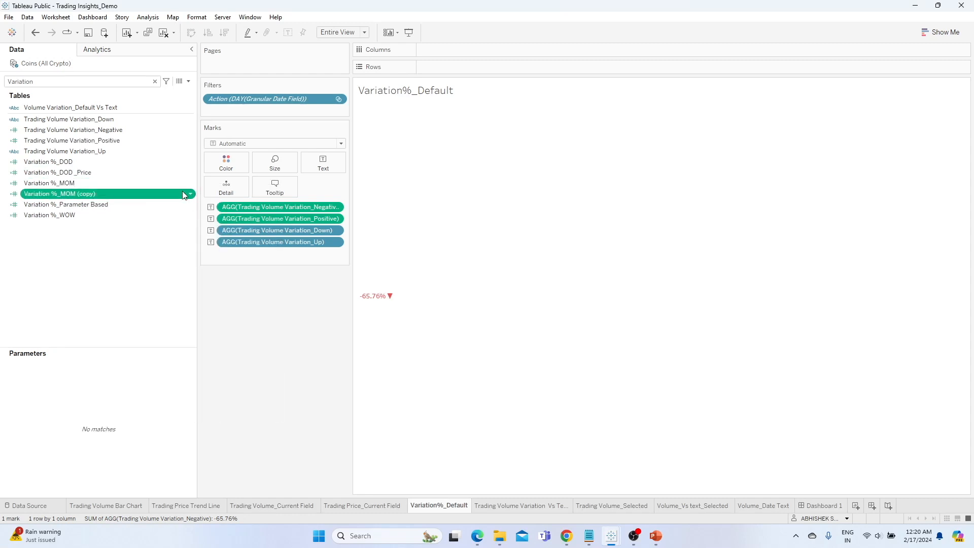
pyautogui.click(188, 196)
pyautogui.click(187, 202)
pyautogui.click(192, 195)
pyautogui.click(247, 252)
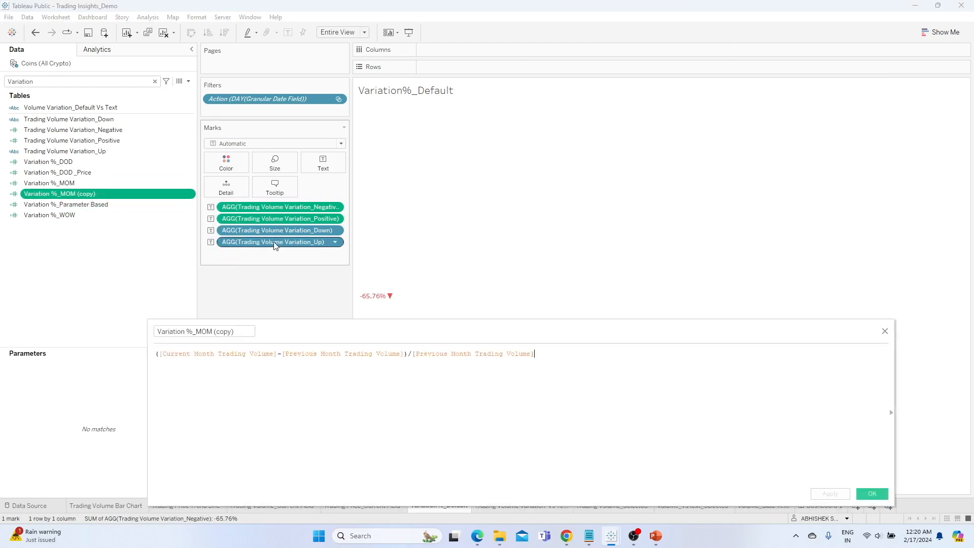
pyautogui.click(210, 332)
pyautogui.hotkey('shift', 'End')
pyautogui.press('Delete')
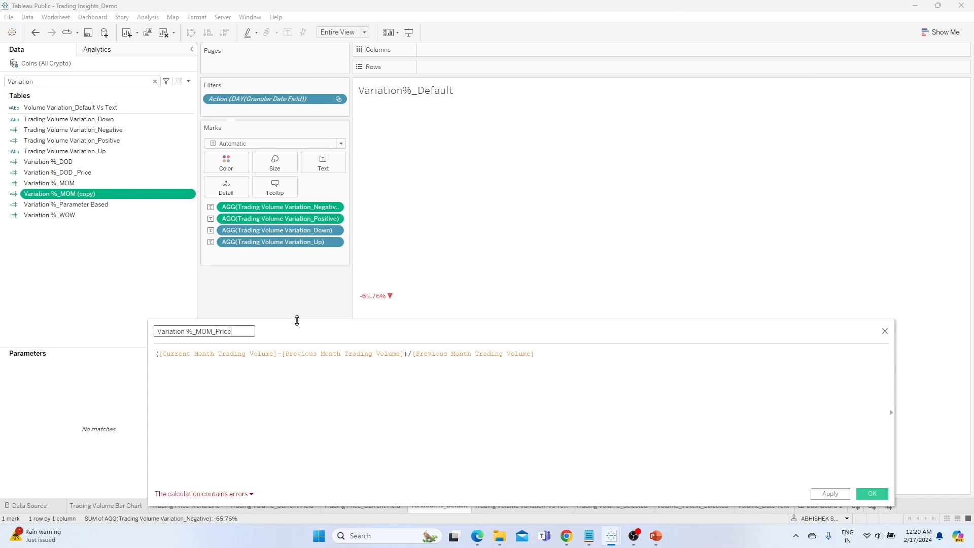
# - Change the Variation %_MOM_Price formula to use the current and previous month Trading Price fields, and save the calculation
pyautogui.moveTo(274, 353); pyautogui.dragTo(250, 355)
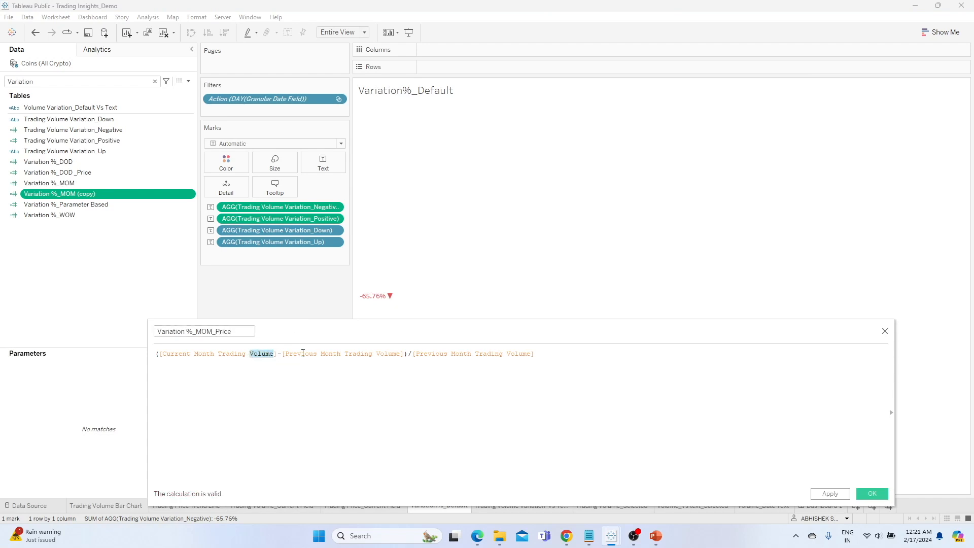
pyautogui.write('Price')
pyautogui.moveTo(399, 354); pyautogui.dragTo(374, 355)
pyautogui.write('Price')
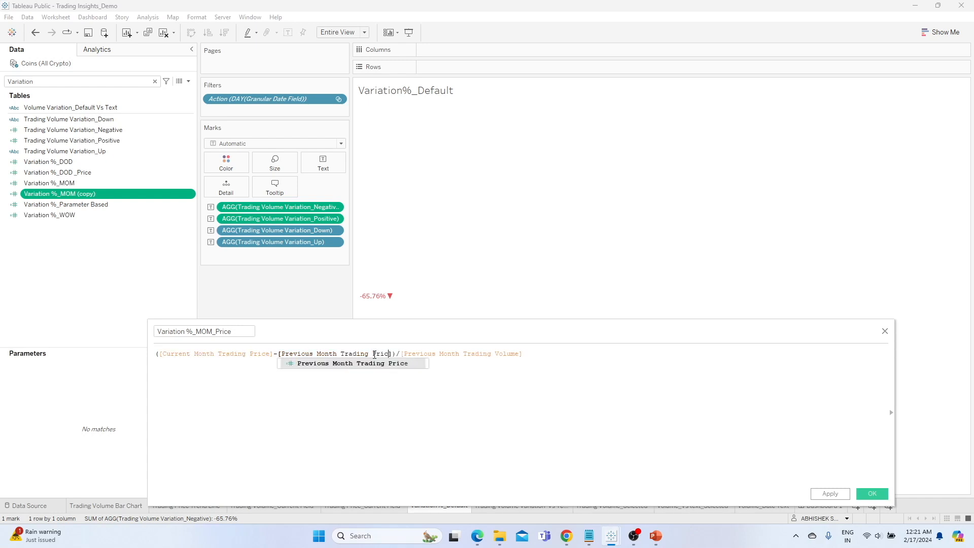
pyautogui.moveTo(524, 354); pyautogui.dragTo(500, 353)
pyautogui.write('Price')
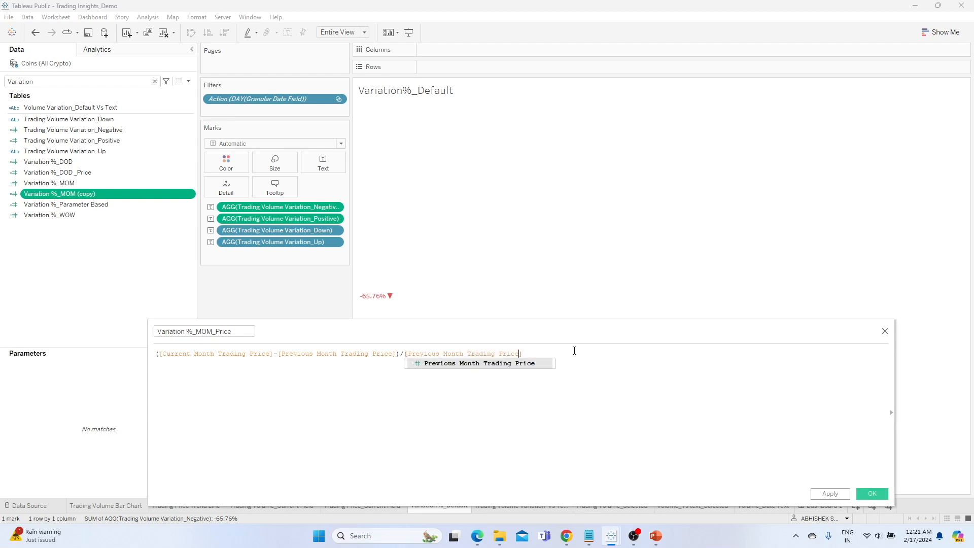
pyautogui.press('Return')
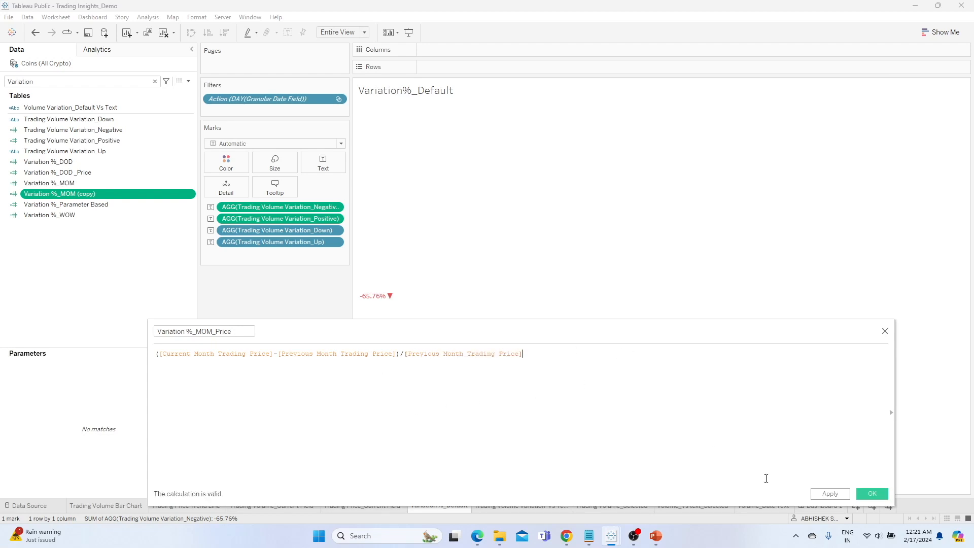
pyautogui.click(843, 497)
pyautogui.click(863, 495)
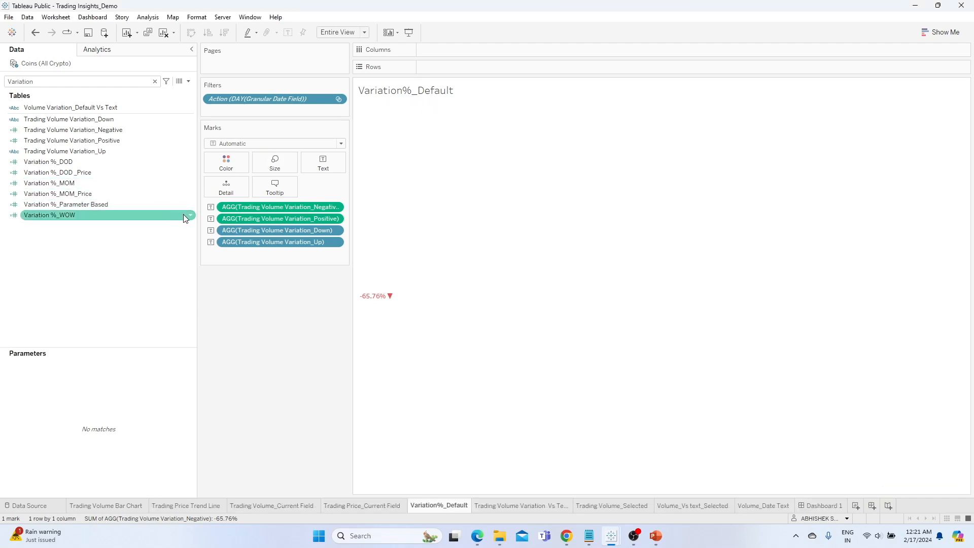
# - Duplicate the Variation %_WOW field and rename the copy "Variation %_WOW_Price"
pyautogui.click(188, 215)
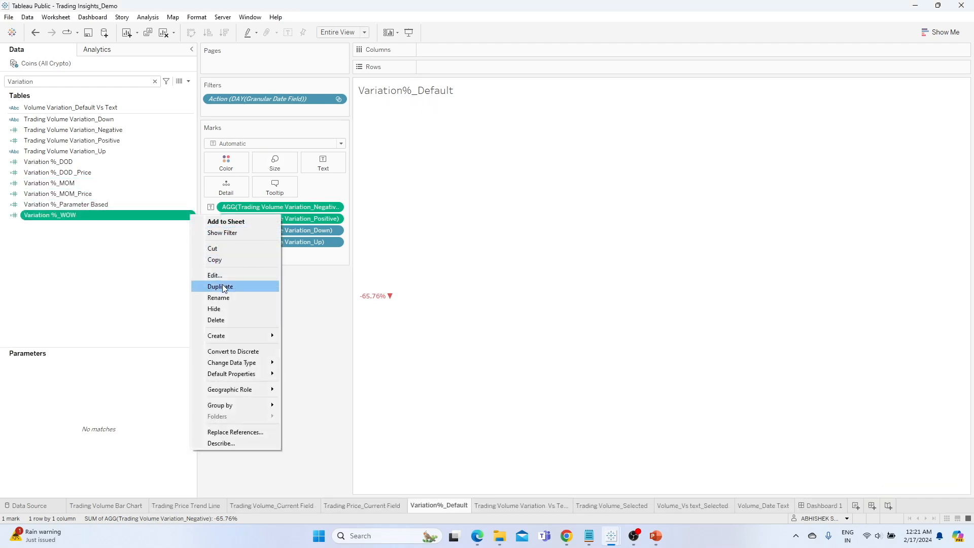
pyautogui.click(222, 288)
pyautogui.rightClick(188, 225)
pyautogui.click(219, 287)
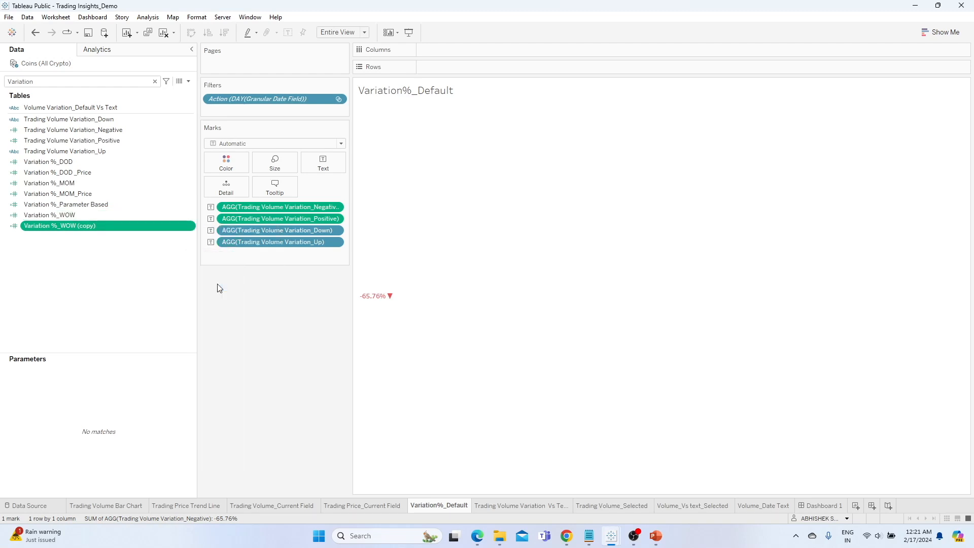
pyautogui.hotkey('shift', 'End')
pyautogui.press('BackSpace')
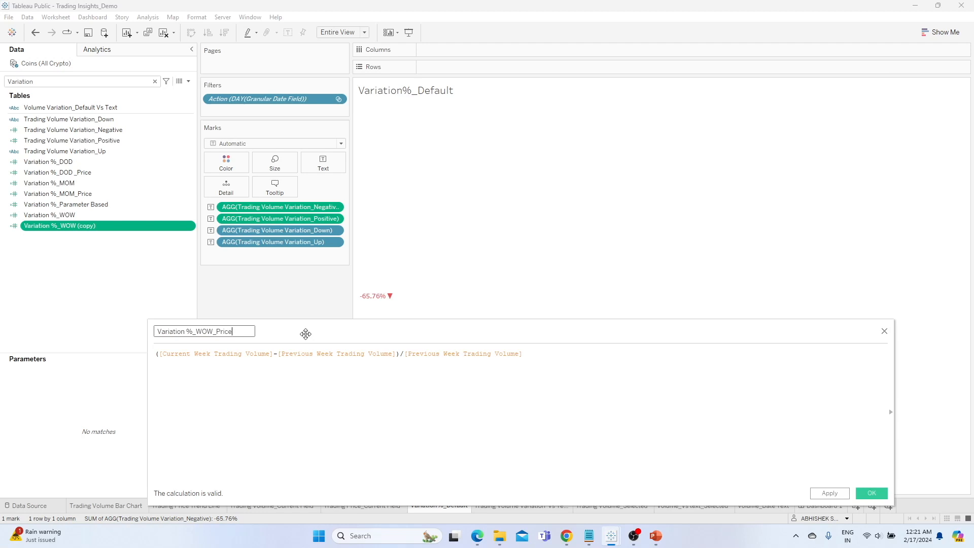
# - Point the Variation %_WOW_Price formula to the current and previous week Trading Price fields instead of Volume, and save it
pyautogui.doubleClick(270, 355)
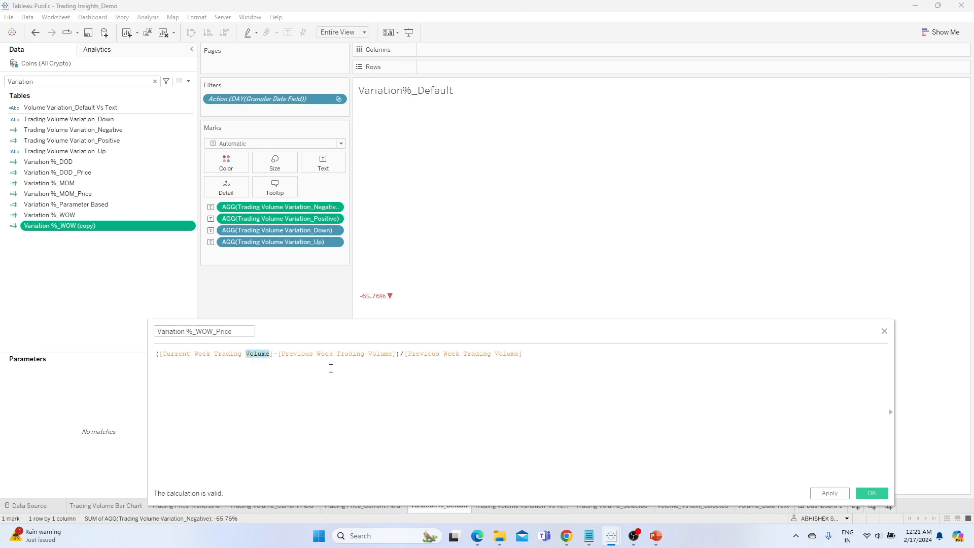
pyautogui.write('Price')
pyautogui.moveTo(389, 356); pyautogui.dragTo(365, 355)
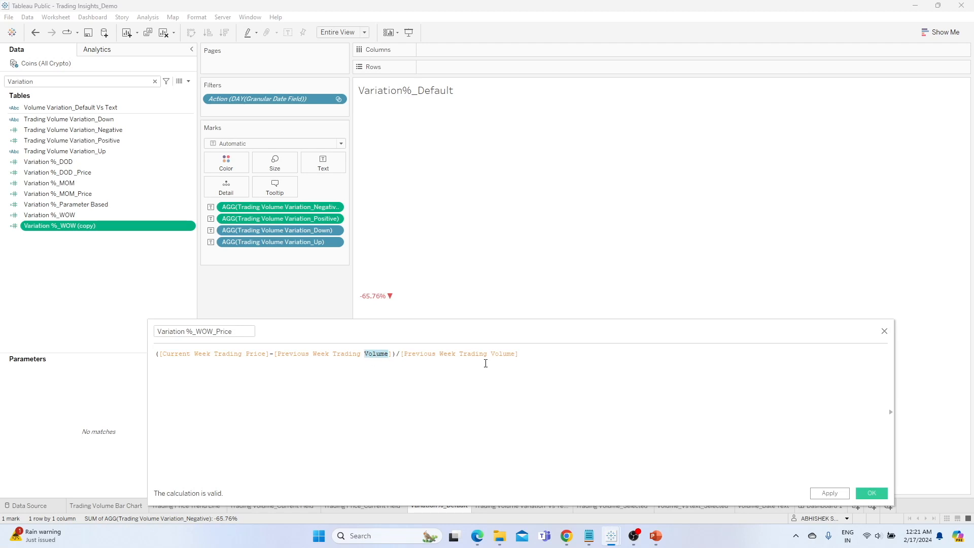
pyautogui.write('Price')
pyautogui.moveTo(515, 353); pyautogui.dragTo(490, 353)
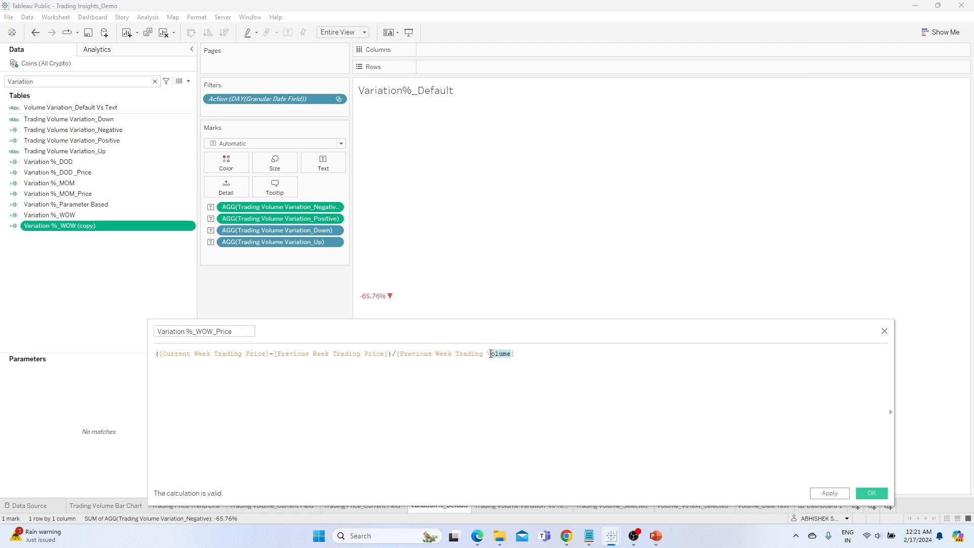
pyautogui.write('Price')
pyautogui.click(559, 355)
pyautogui.click(830, 493)
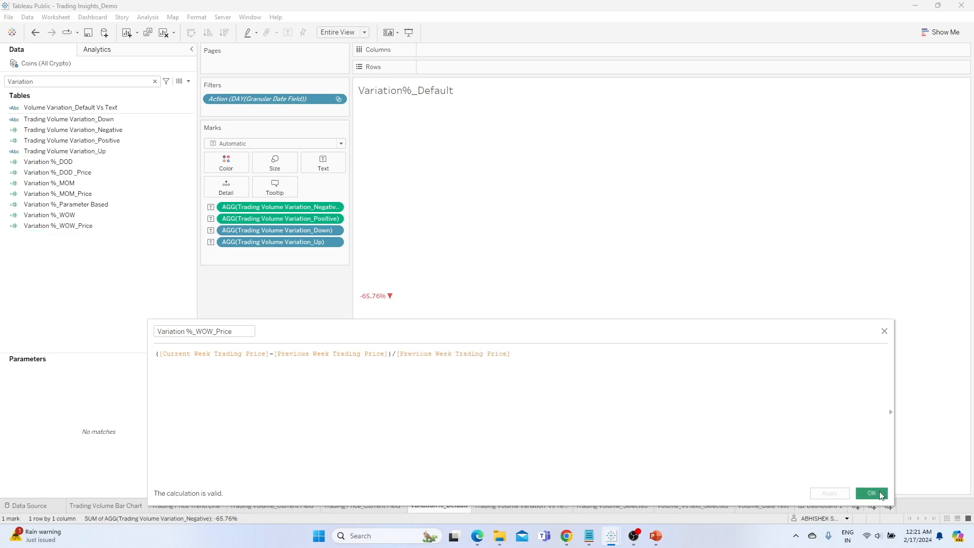
pyautogui.click(871, 493)
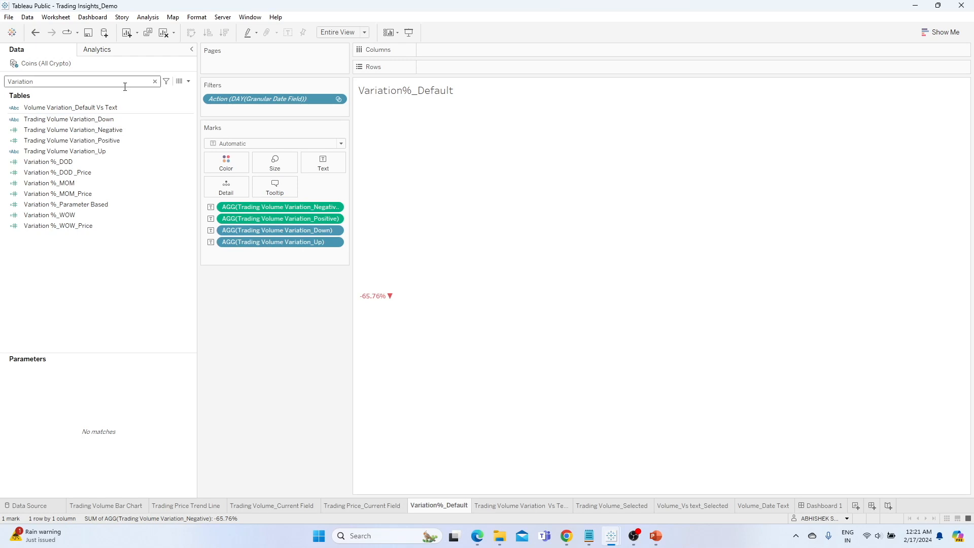
# - Examine the formula of the Trading Volume Variation_Down field and close it without changes
pyautogui.click(138, 118)
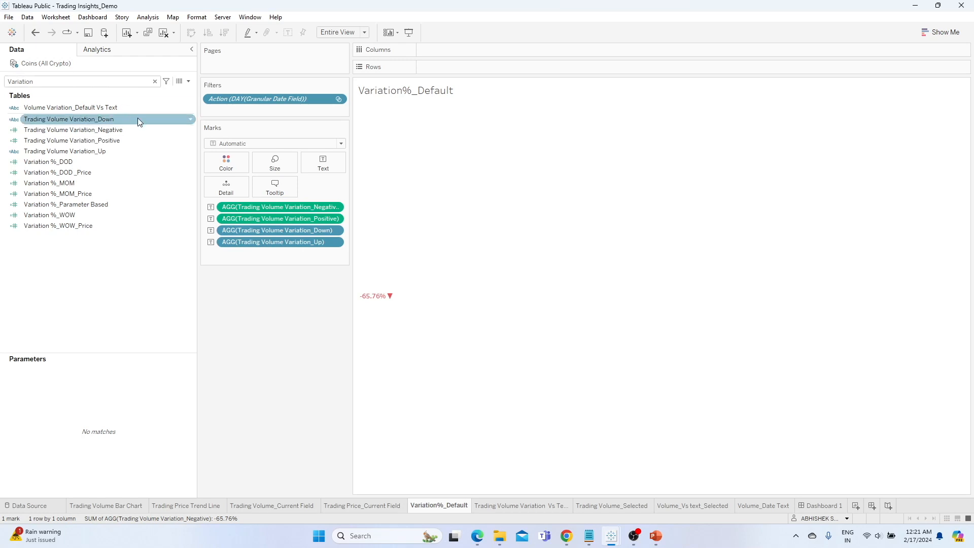
pyautogui.click(192, 120)
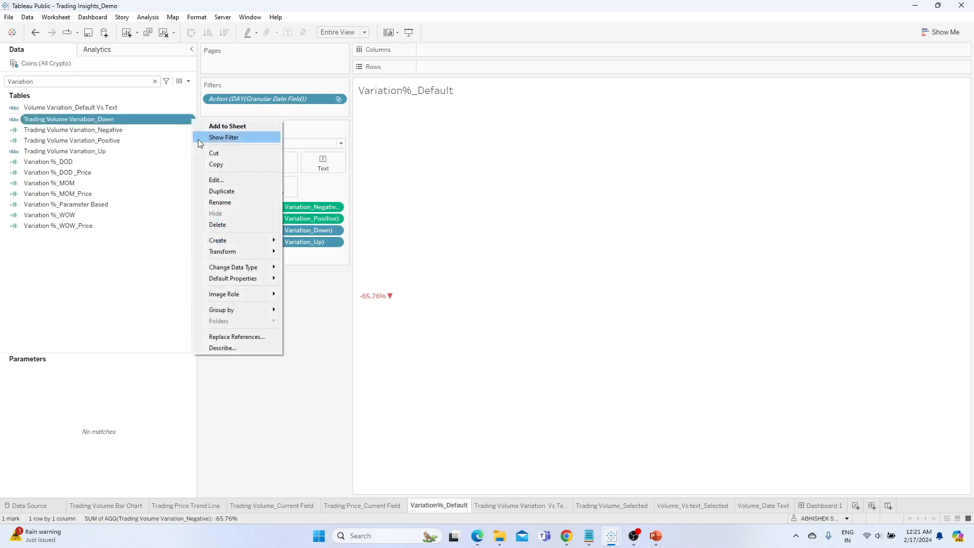
pyautogui.click(215, 180)
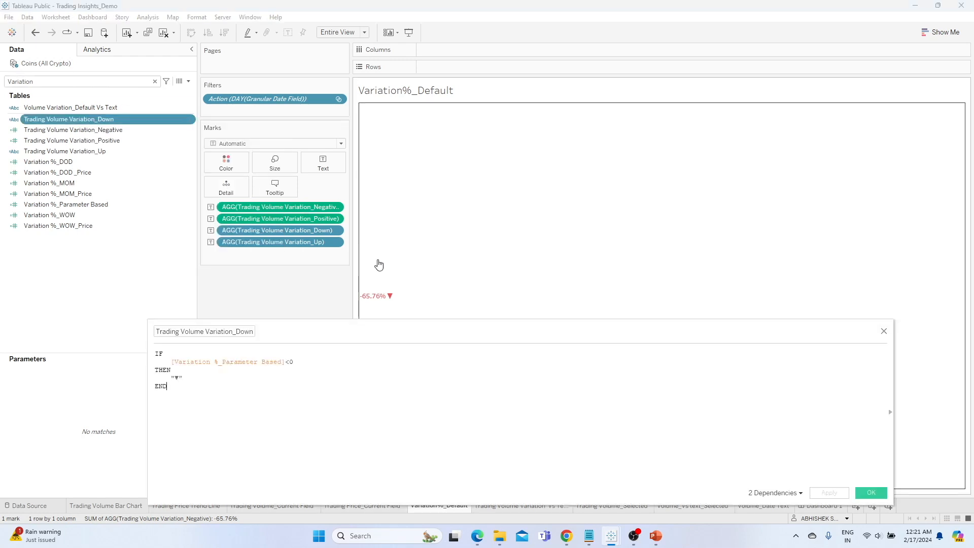
pyautogui.click(883, 330)
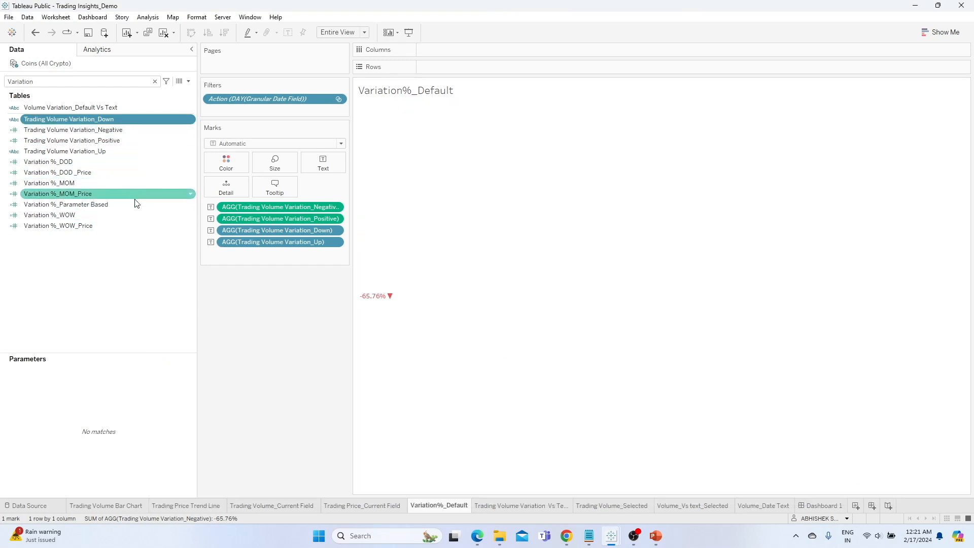
# - Duplicate the Variation %_Parameter Based field and rename the copy "Variation %_Parameter Based_Price"
pyautogui.click(120, 203)
pyautogui.click(191, 205)
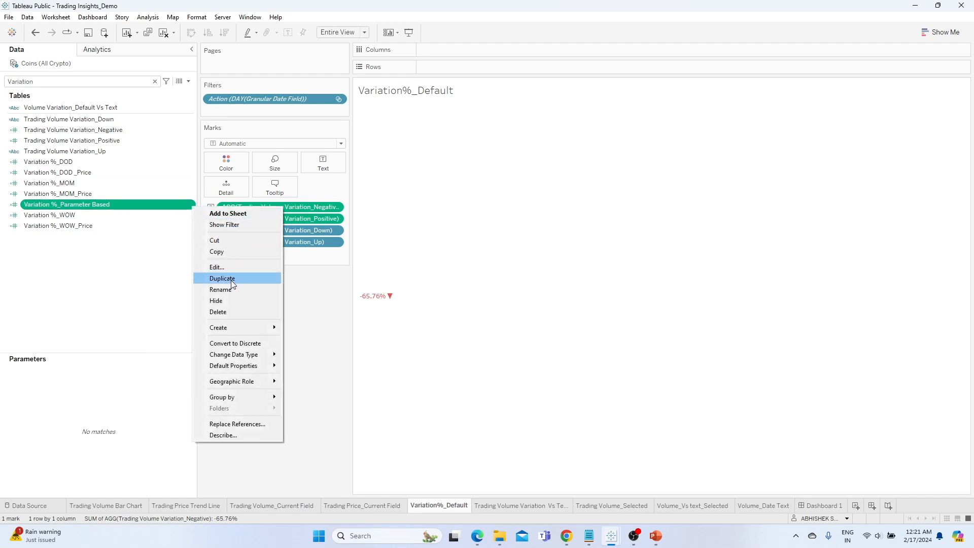
pyautogui.click(231, 277)
pyautogui.click(190, 215)
pyautogui.click(256, 274)
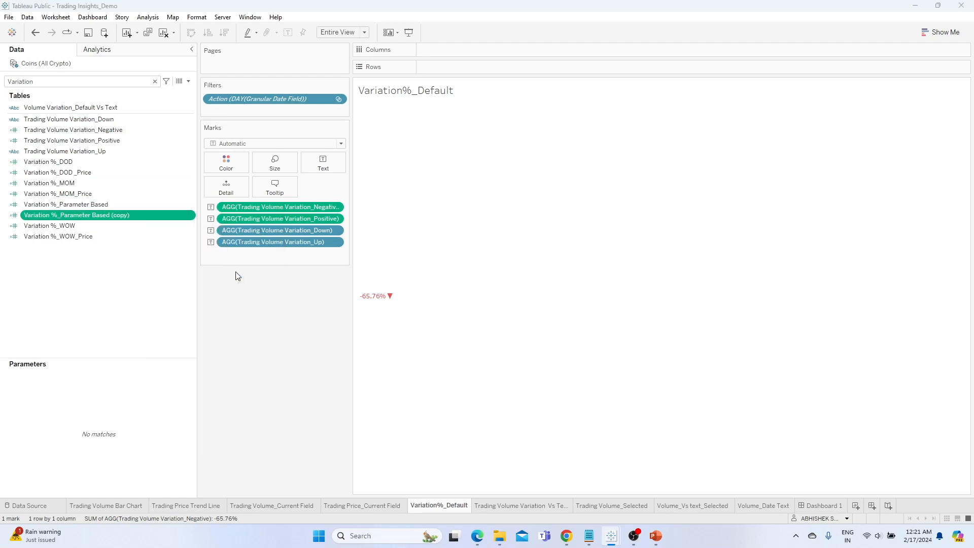
pyautogui.click(233, 330)
pyautogui.hotkey('shift', 'End')
pyautogui.press('BackSpace')
pyautogui.write('_Price')
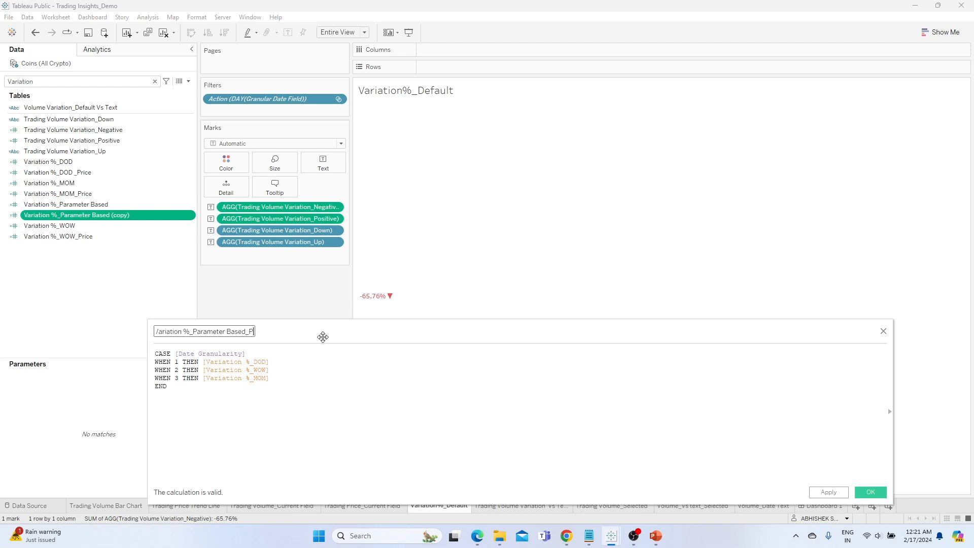
# - In the Variation %_Parameter Based_Price formula, make case 1 return the Variation %_DOD _Price field
pyautogui.click(269, 362)
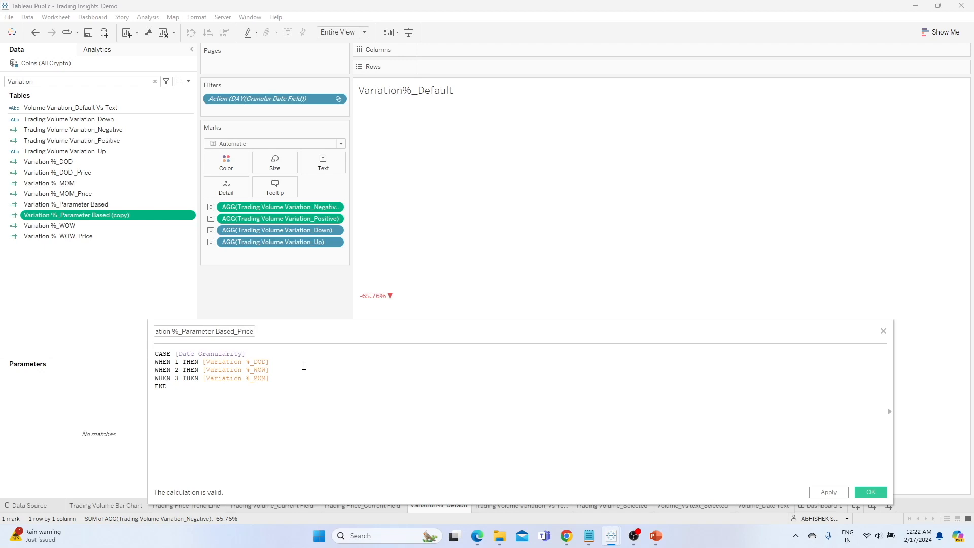
pyautogui.write('_Pric')
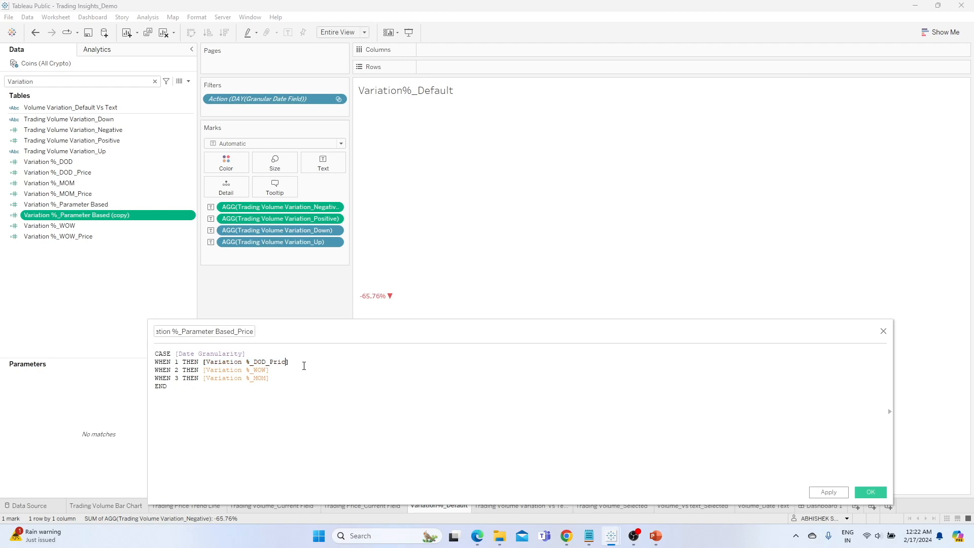
pyautogui.press('BackSpace')
pyautogui.press('BackSpace')
pyautogui.press('BackSpace')
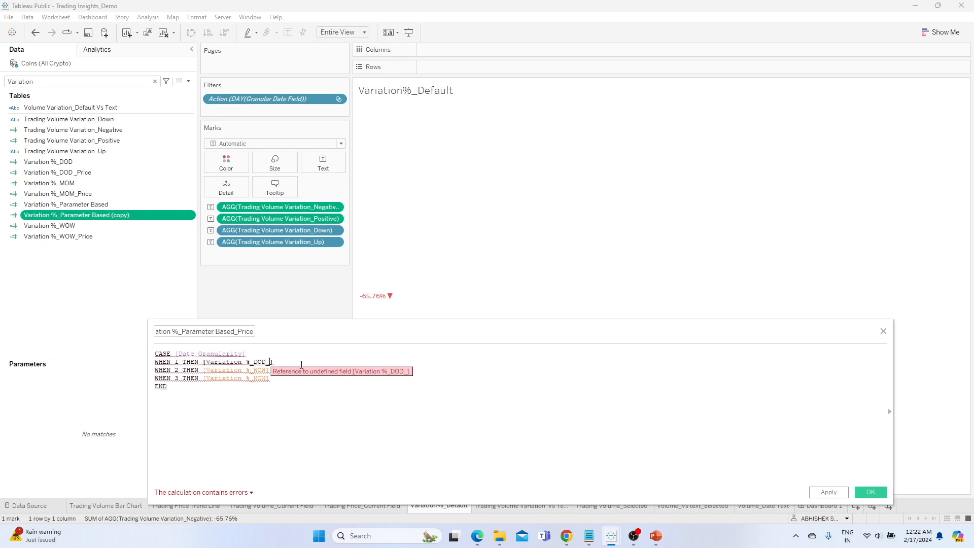
pyautogui.press('BackSpace')
pyautogui.press('Down')
pyautogui.press('Return')
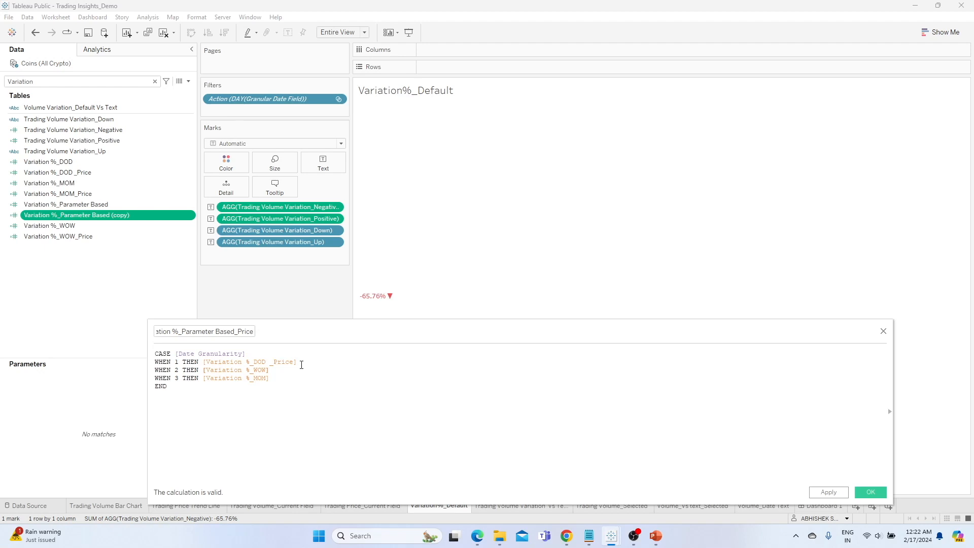
# - Make case 2 return Variation %_WOW_Price and case 3 return Variation %_MOM_Price, and save the calculation
pyautogui.press('BackSpace')
pyautogui.press('Down')
pyautogui.press('Return')
pyautogui.press('BackSpace')
pyautogui.press('Down')
pyautogui.press('Return')
pyautogui.click(828, 492)
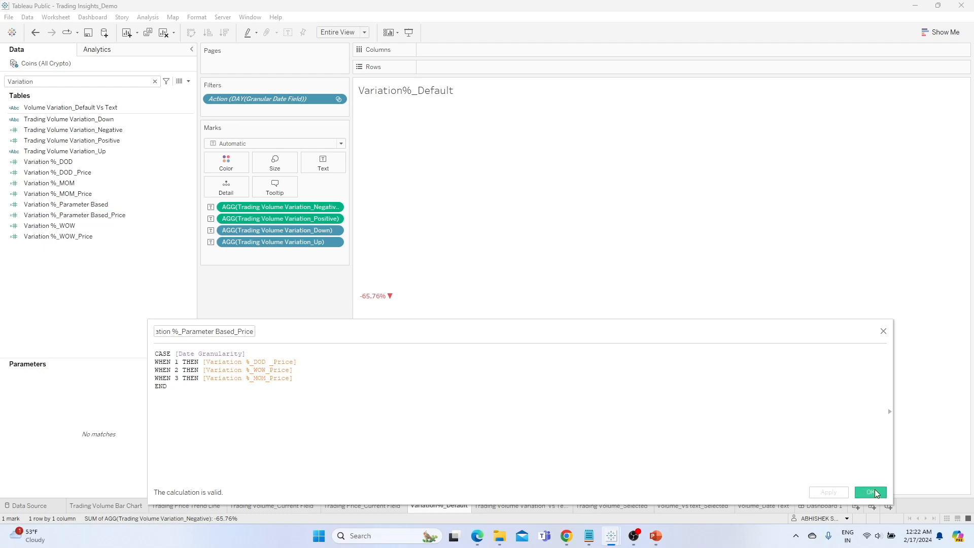
pyautogui.click(870, 492)
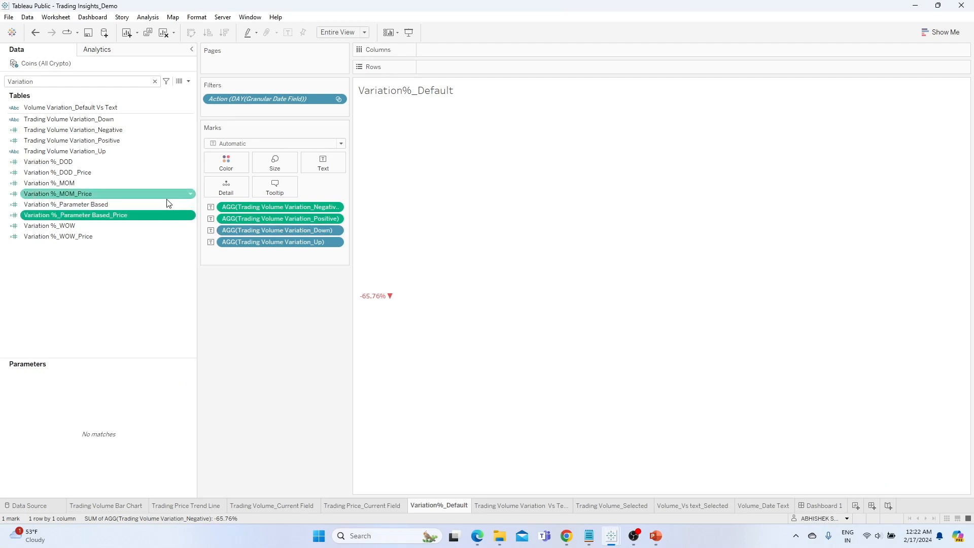
# - Duplicate the Trading Volume Variation_Down field and rename the copy "Trading Price Variation_Down"
pyautogui.rightClick(191, 122)
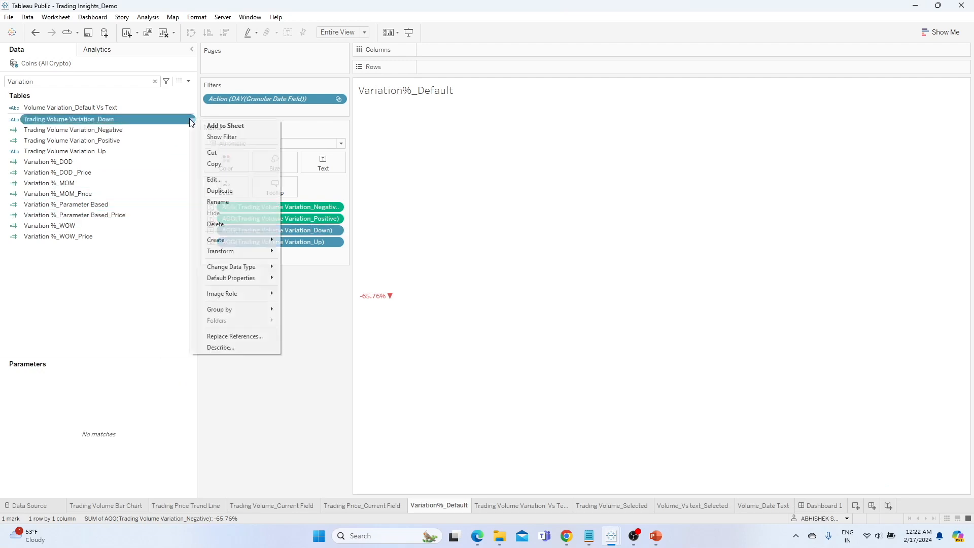
pyautogui.click(232, 191)
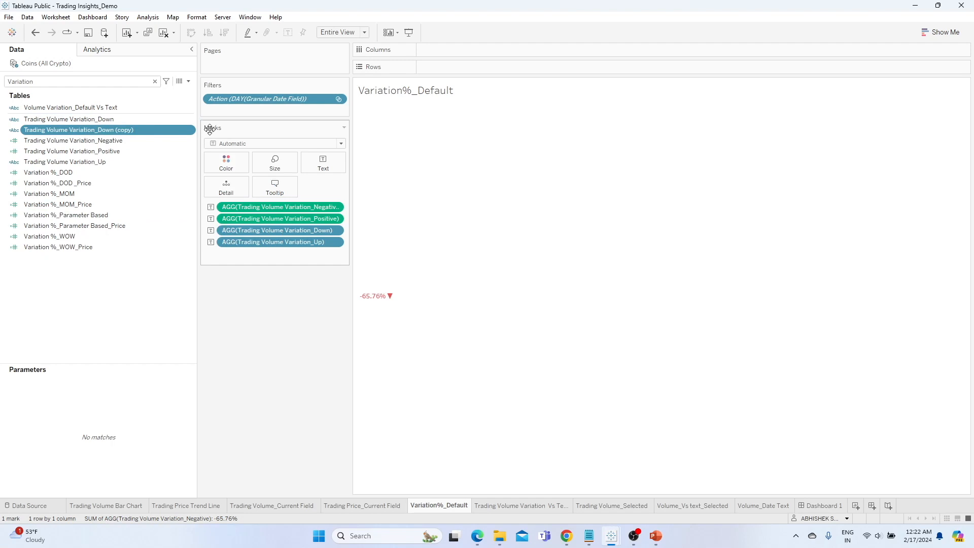
pyautogui.rightClick(193, 132)
pyautogui.click(217, 193)
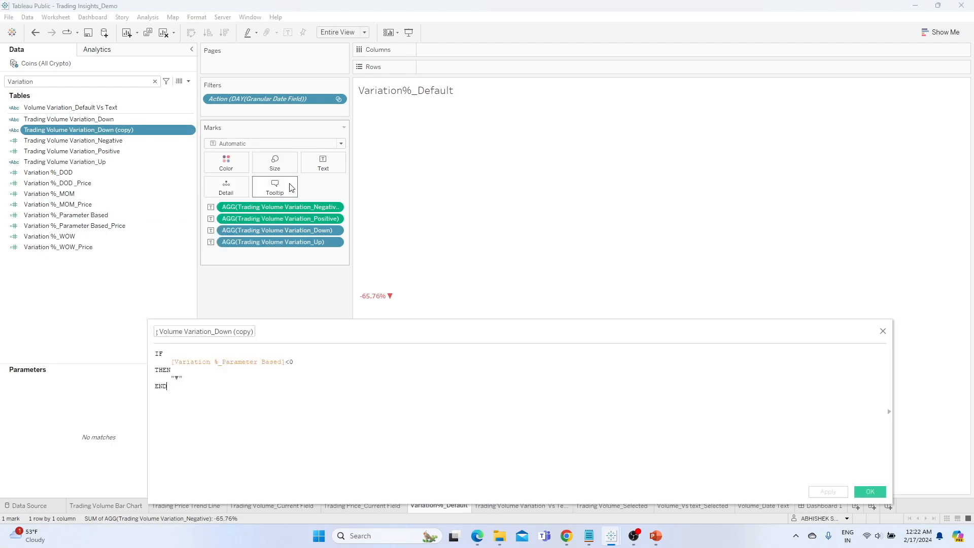
pyautogui.click(185, 333)
pyautogui.press('BackSpace')
pyautogui.press('BackSpace')
pyautogui.press('BackSpace')
pyautogui.press('BackSpace')
pyautogui.press('BackSpace')
pyautogui.press('BackSpace')
pyautogui.write('Price')
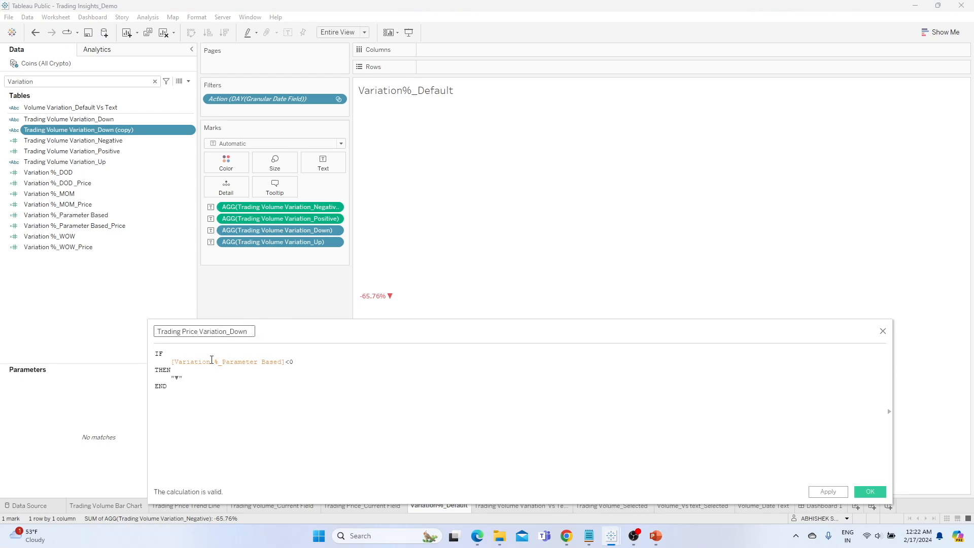
# - Change the Trading Price Variation_Down formula to test Variation %_Parameter Based_Price, and save it
pyautogui.click(283, 362)
pyautogui.write('_Pr')
pyautogui.press('Return')
pyautogui.click(862, 492)
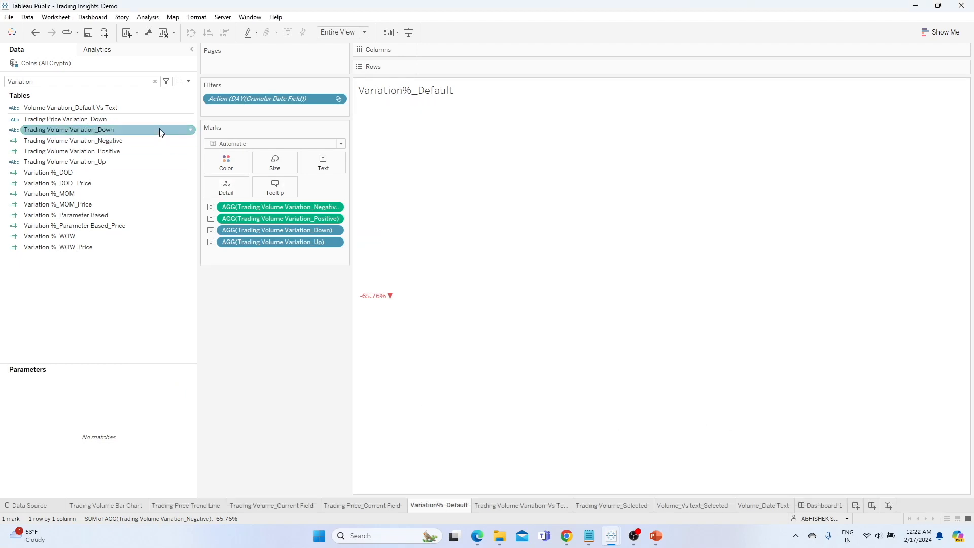
# - Duplicate the Trading Volume Variation_Up field and rename the copy "Trading Price Variation_Up"
pyautogui.click(184, 140)
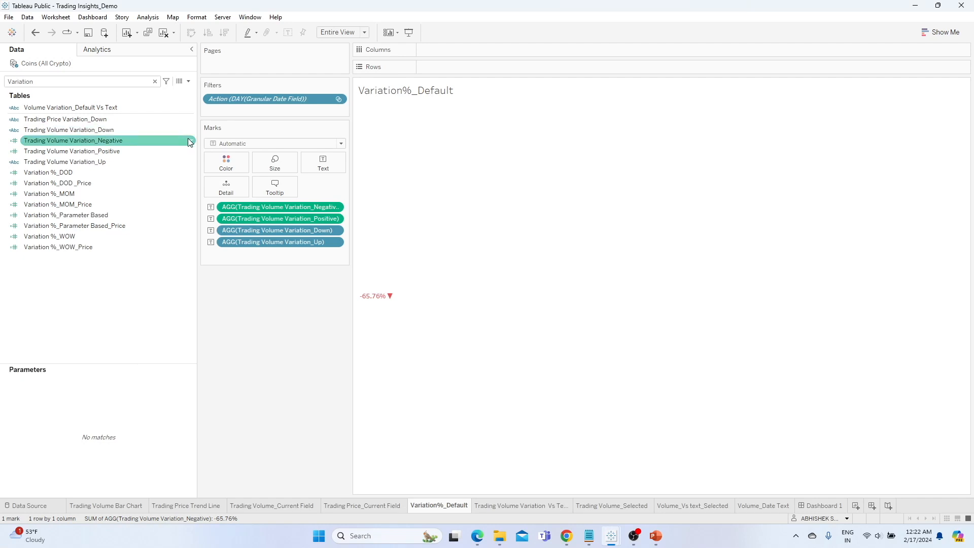
pyautogui.click(192, 142)
pyautogui.click(127, 163)
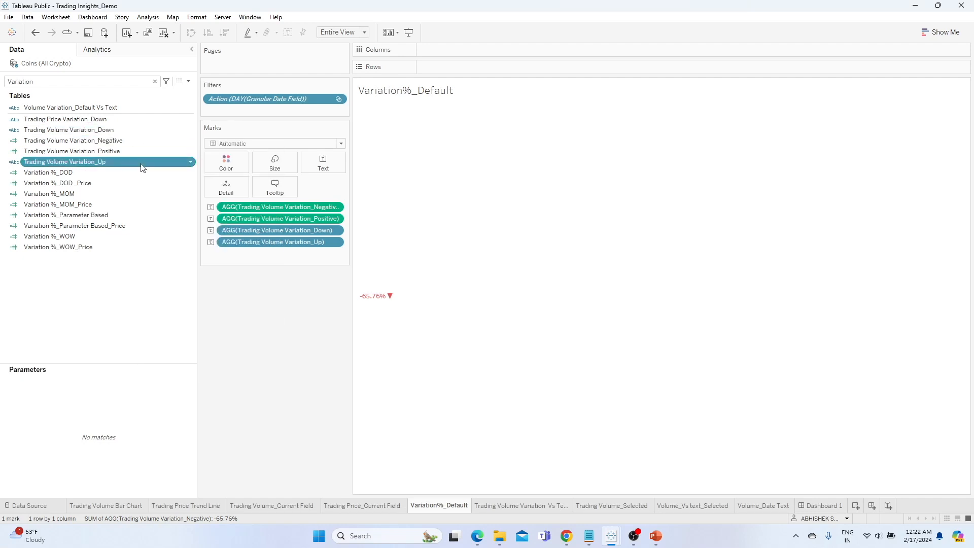
pyautogui.click(192, 162)
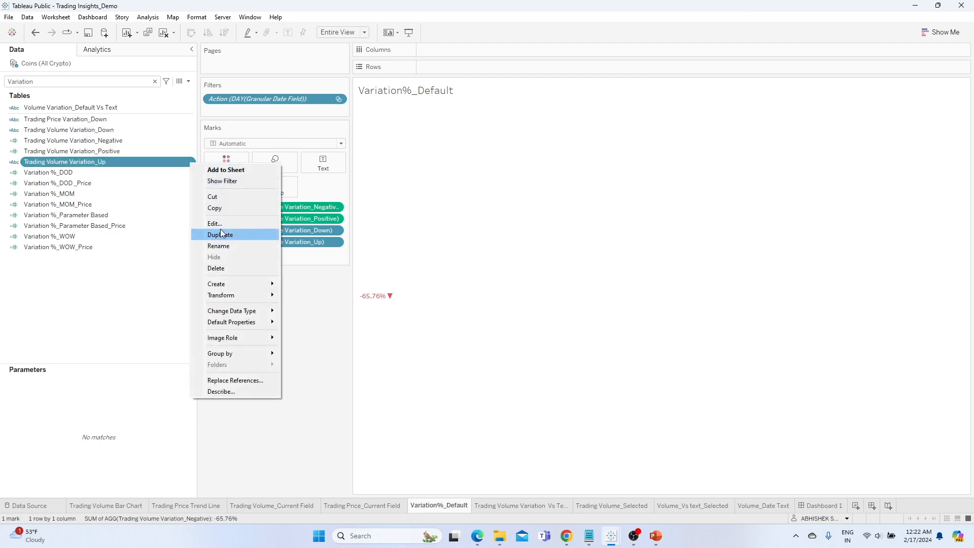
pyautogui.click(221, 233)
pyautogui.click(192, 174)
pyautogui.click(220, 224)
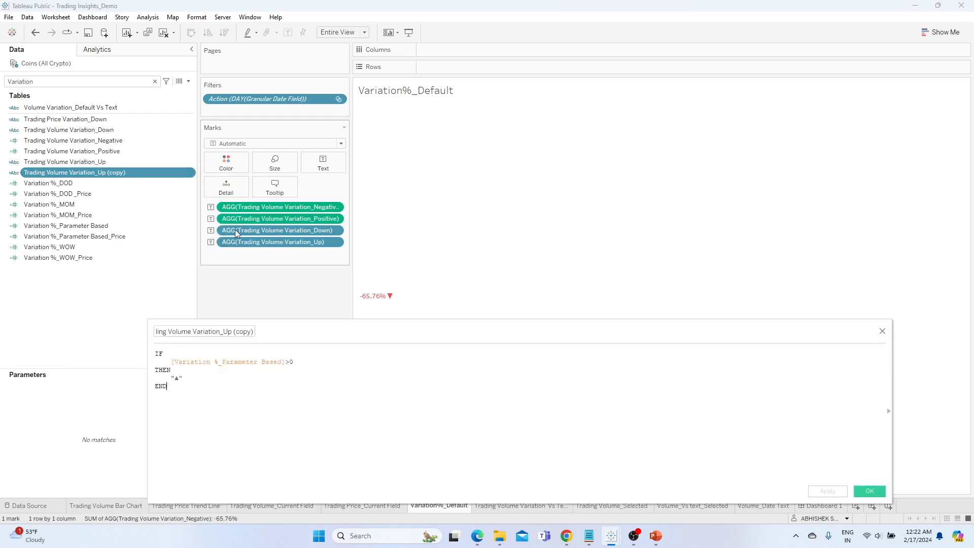
pyautogui.click(227, 332)
pyautogui.hotkey('shift', 'End')
pyautogui.press('Delete')
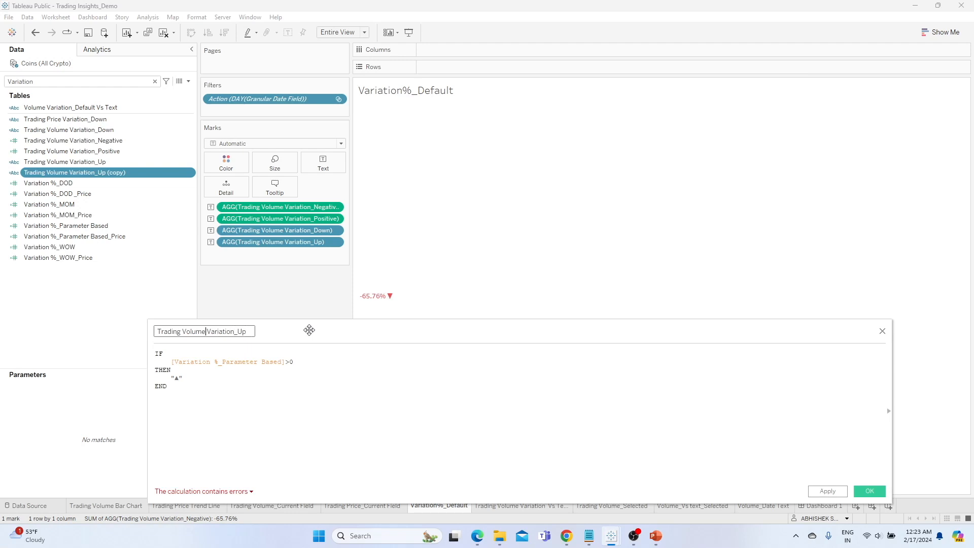
pyautogui.hotkey('shift', 'Left')
pyautogui.hotkey('shift', 'Left')
pyautogui.hotkey('shift', 'Left')
pyautogui.hotkey('shift', 'Left')
pyautogui.hotkey('shift', 'Left')
pyautogui.write('Price')
pyautogui.press('Tab')
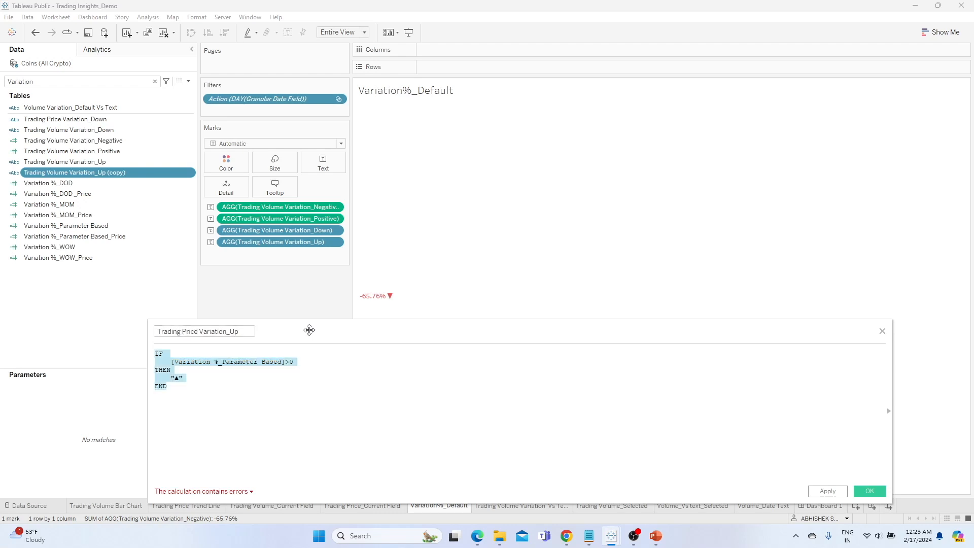
# - Change the Trading Price Variation_Up formula to test Variation %_Parameter Based_Price, and save it
pyautogui.click(284, 361)
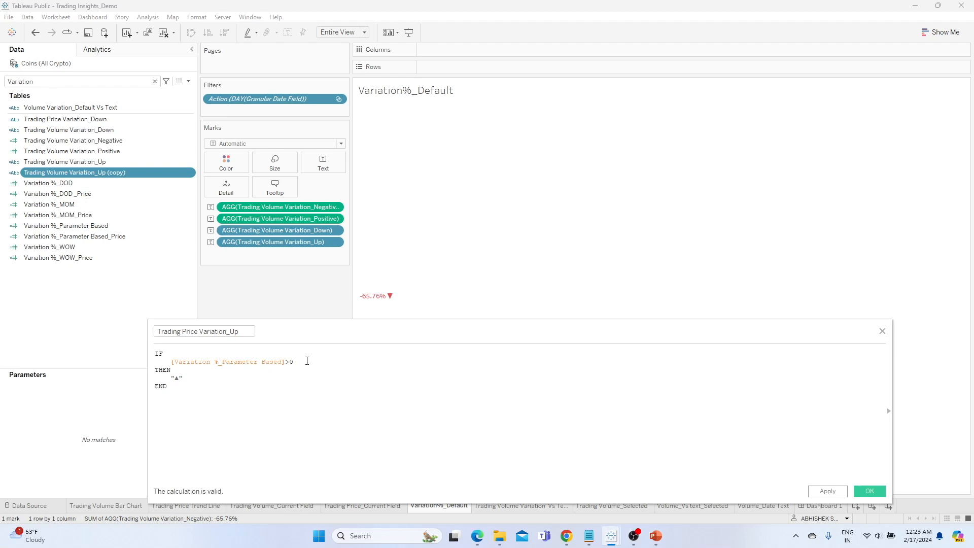
pyautogui.press('BackSpace')
pyautogui.press('Down')
pyautogui.press('Return')
pyautogui.click(828, 491)
pyautogui.click(868, 490)
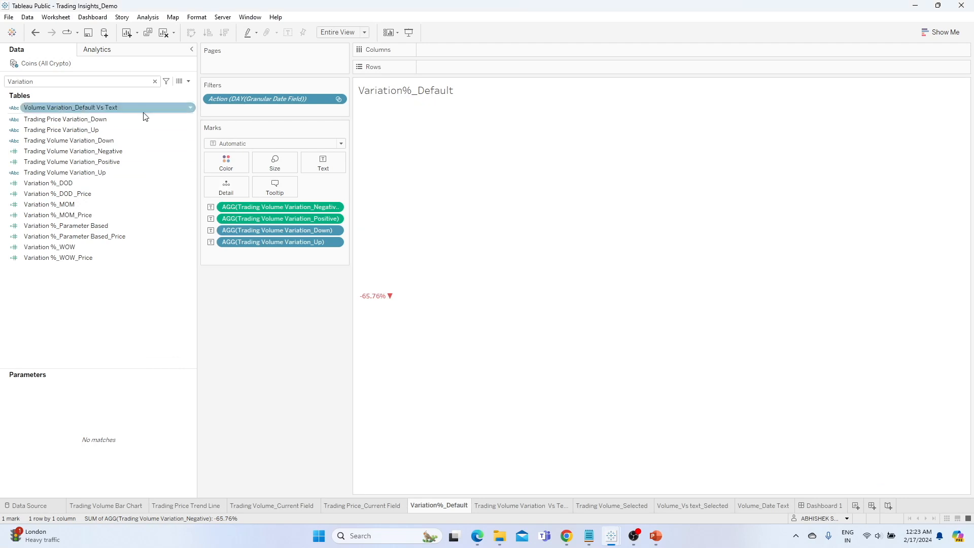
# - Duplicate the Trading Volume Variation_Negative field and rename the copy "Trading Price Variation_Negative"
pyautogui.click(137, 151)
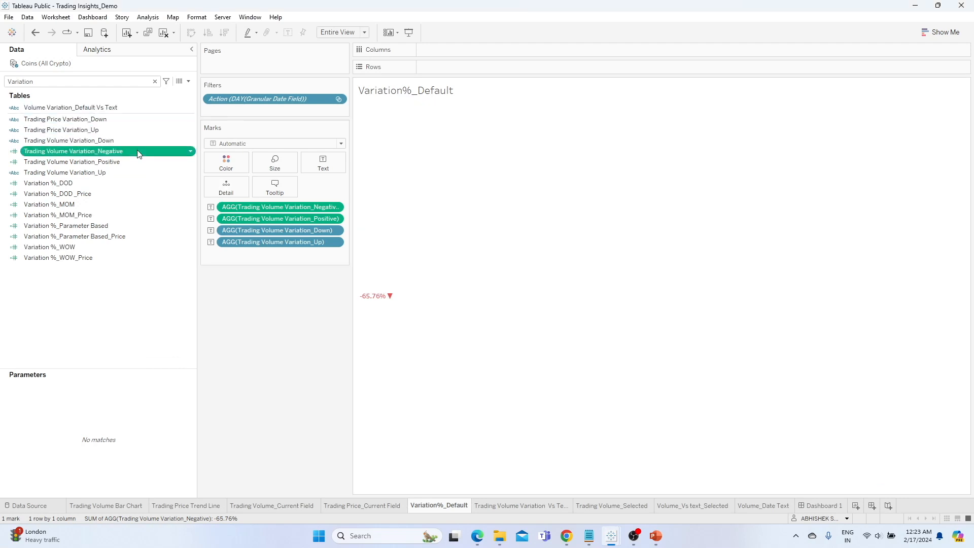
pyautogui.click(191, 154)
pyautogui.click(218, 224)
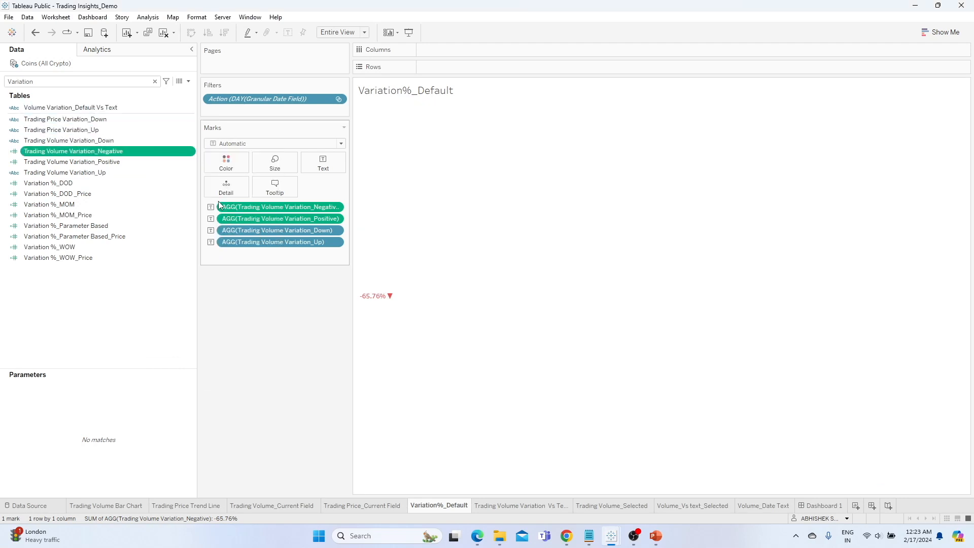
pyautogui.click(191, 163)
pyautogui.click(217, 223)
pyautogui.click(191, 331)
pyautogui.hotkey('shift', 'Left')
pyautogui.hotkey('shift', 'Left')
pyautogui.hotkey('shift', 'Left')
pyautogui.hotkey('shift', 'Left')
pyautogui.hotkey('shift', 'Left')
pyautogui.hotkey('shift', 'Left')
pyautogui.hotkey('shift', 'Left')
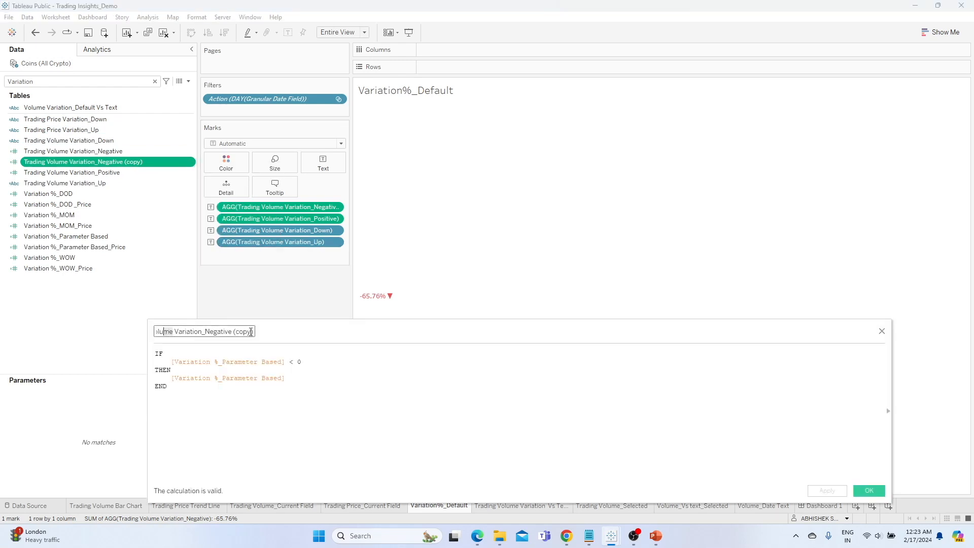
pyautogui.write('Price')
pyautogui.press('End')
pyautogui.press('BackSpace')
pyautogui.press('BackSpace')
pyautogui.press('BackSpace')
pyautogui.press('BackSpace')
pyautogui.press('BackSpace')
pyautogui.press('BackSpace')
pyautogui.press('BackSpace')
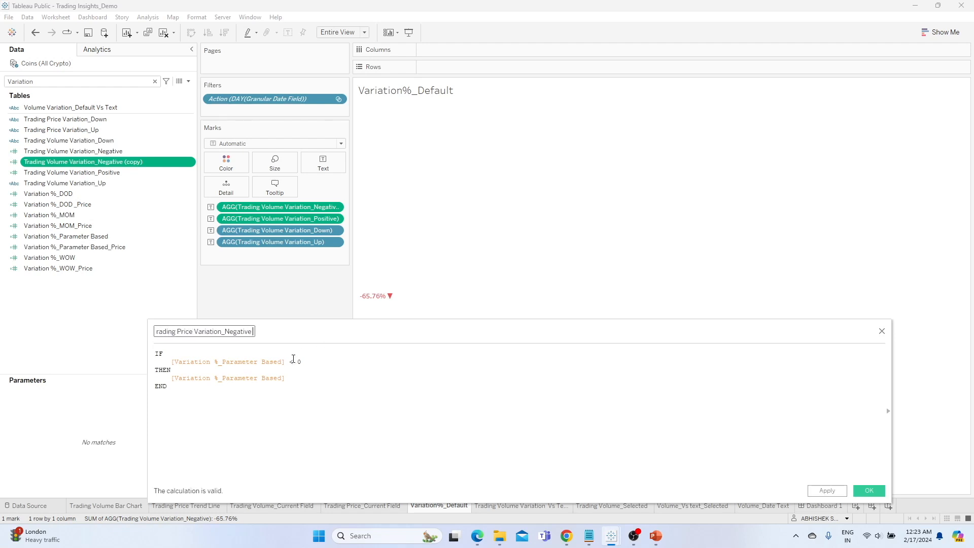
# - Use Variation %_Parameter Based_Price in both the condition and the result of the Trading Price Variation_Negative formula, and save it
pyautogui.click(287, 361)
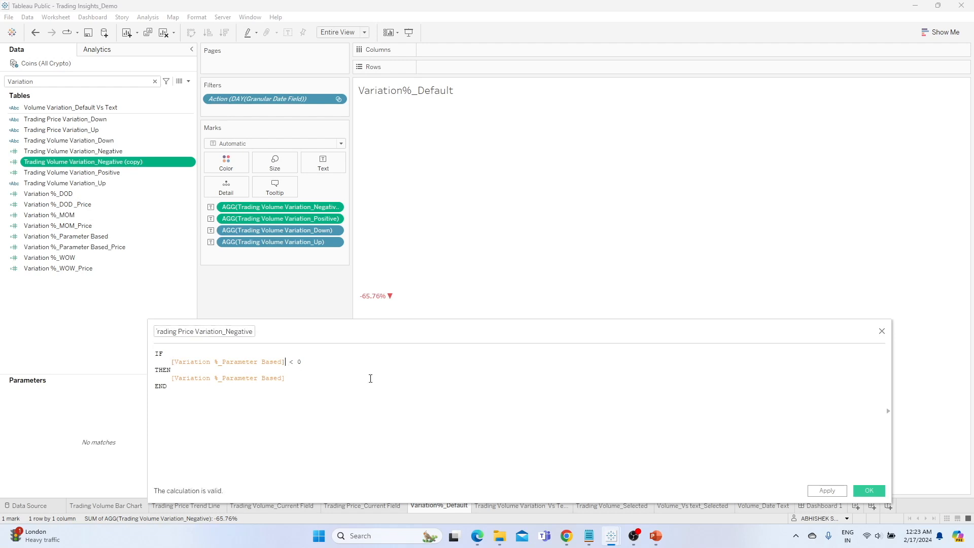
pyautogui.press('BackSpace')
pyautogui.press('Down')
pyautogui.press('Return')
pyautogui.click(285, 378)
pyautogui.press('BackSpace')
pyautogui.press('Down')
pyautogui.press('Return')
pyautogui.moveTo(658, 328); pyautogui.dragTo(636, 321)
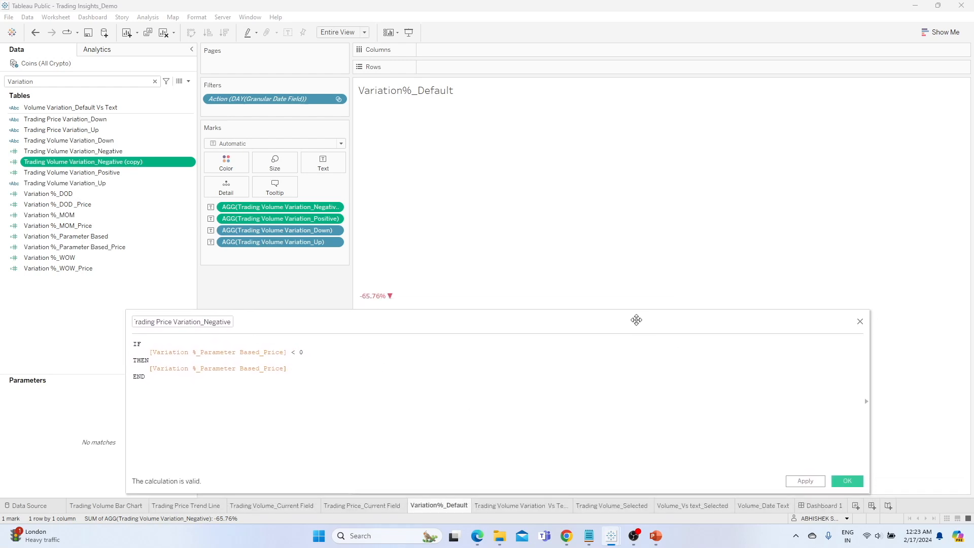
pyautogui.click(820, 483)
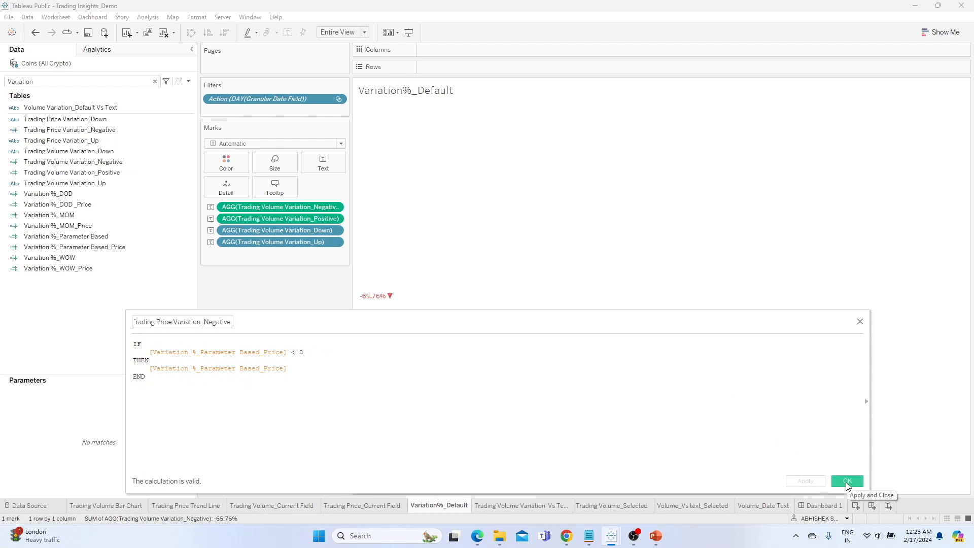
pyautogui.click(847, 481)
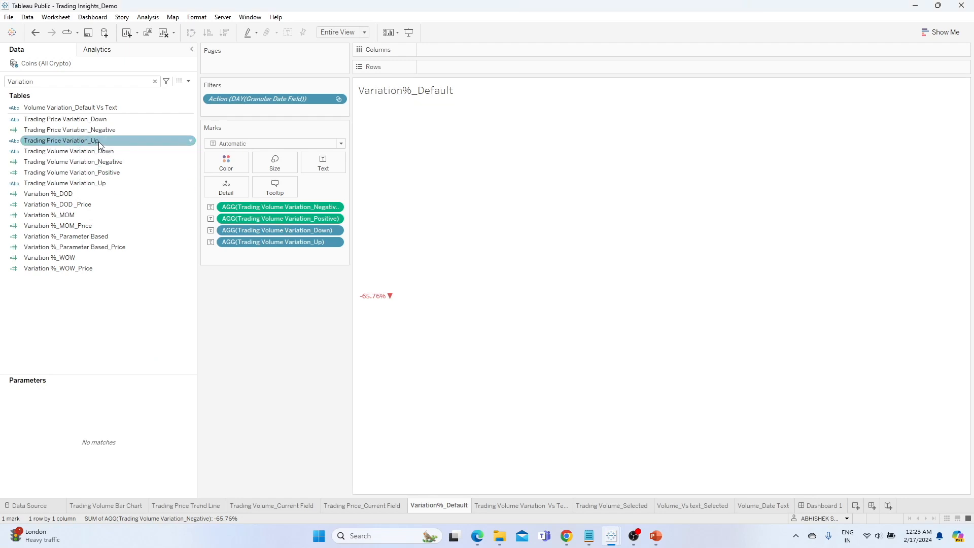
# - Duplicate the Trading Volume Variation_Positive field and rename the copy "Trading Volume Price_Positive"
pyautogui.click(103, 173)
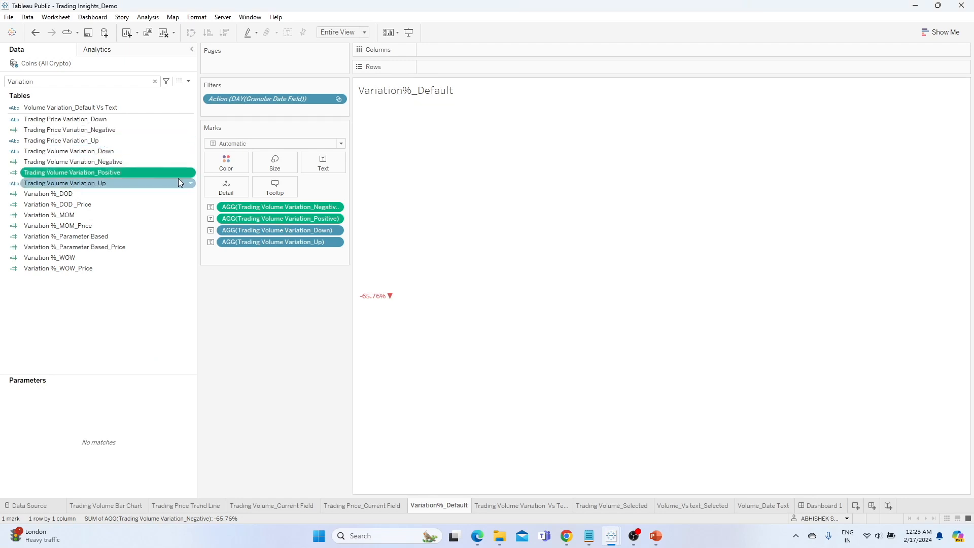
pyautogui.click(191, 174)
pyautogui.click(228, 232)
pyautogui.click(191, 183)
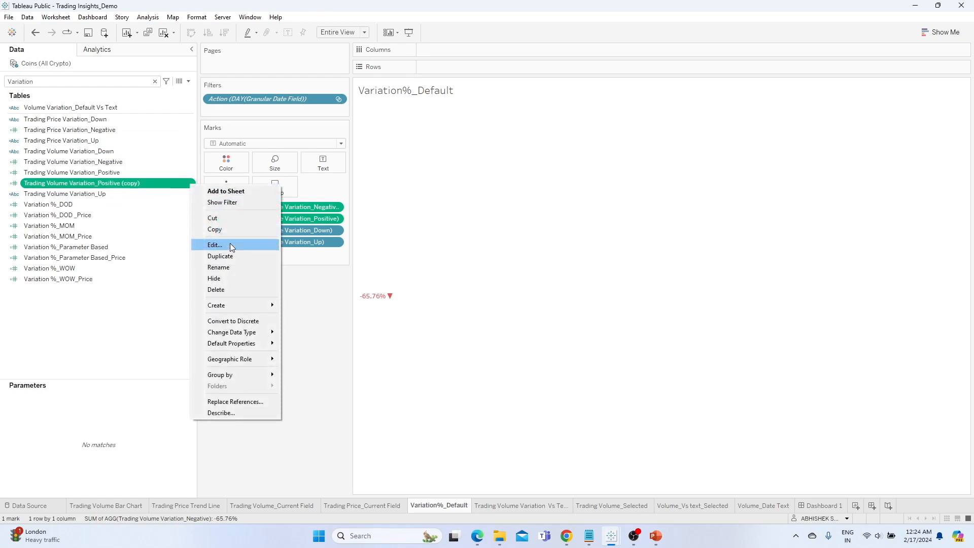
pyautogui.click(230, 243)
pyautogui.hotkey('shift', 'Right')
pyautogui.hotkey('shift', 'Right')
pyautogui.hotkey('shift', 'Right')
pyautogui.hotkey('shift', 'Right')
pyautogui.hotkey('shift', 'Right')
pyautogui.hotkey('shift', 'Right')
pyautogui.hotkey('shift', 'Right')
pyautogui.hotkey('shift', 'Right')
pyautogui.write('Price')
pyautogui.press('BackSpace')
pyautogui.press('BackSpace')
pyautogui.press('BackSpace')
pyautogui.press('BackSpace')
pyautogui.press('BackSpace')
pyautogui.press('BackSpace')
pyautogui.press('BackSpace')
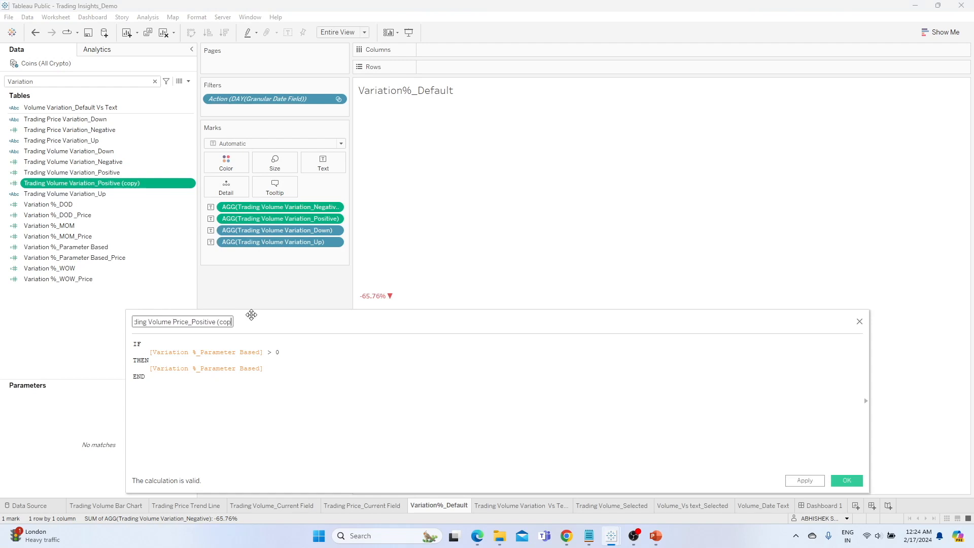
# - Use Variation %_Parameter Based_Price in both the condition and the result of the Trading Volume Price_Positive formula, and save it
pyautogui.click(264, 355)
pyautogui.press('BackSpace')
pyautogui.press('Down')
pyautogui.press('Return')
pyautogui.press('Down')
pyautogui.press('Down')
pyautogui.press('End')
pyautogui.press('BackSpace')
pyautogui.press('Down')
pyautogui.press('Return')
pyautogui.click(804, 480)
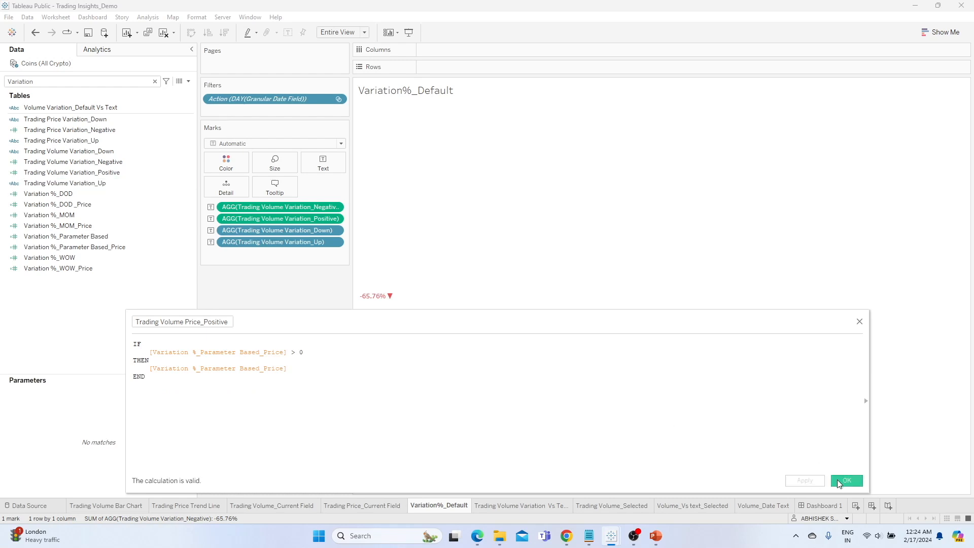
pyautogui.click(847, 480)
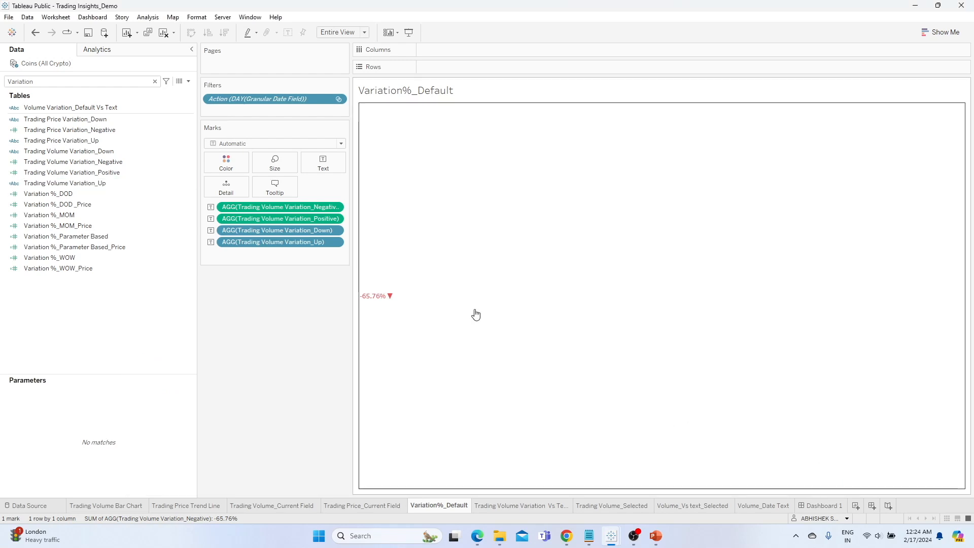
# - Search the data fields for Price
pyautogui.doubleClick(119, 83)
pyautogui.write('opri')
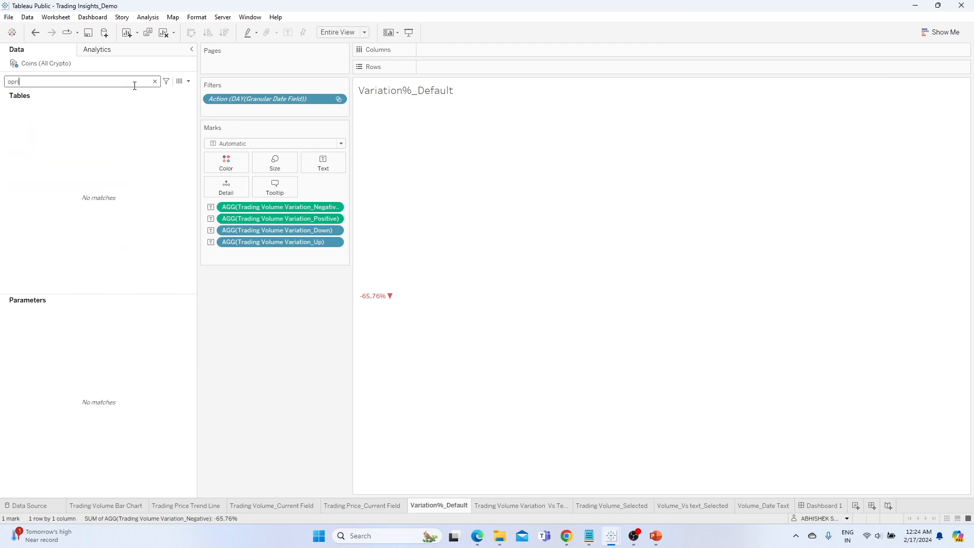
pyautogui.press('BackSpace')
pyautogui.press('BackSpace')
pyautogui.press('BackSpace')
pyautogui.write('Price')
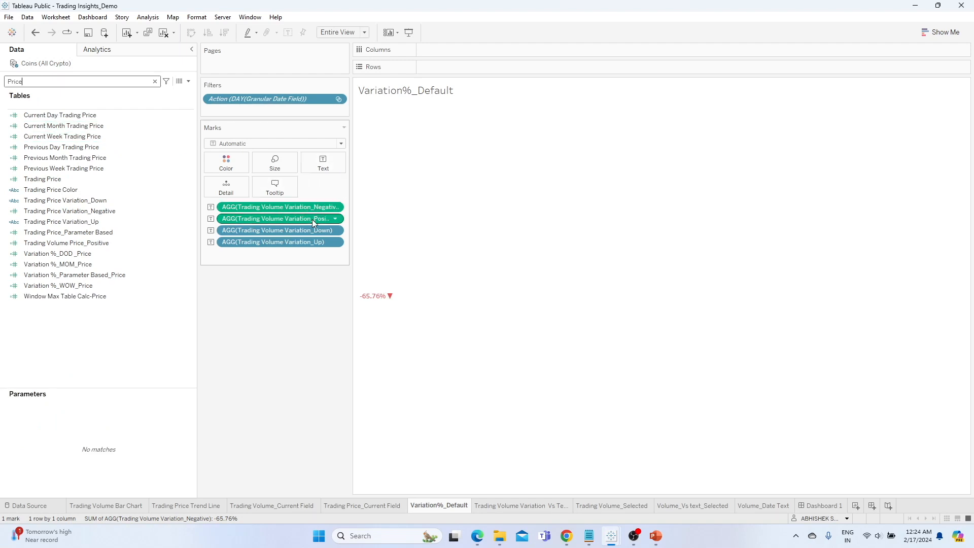
# - Duplicate the Variation%_Default worksheet and rename the copy "Variation%_Default_Price"
pyautogui.rightClick(455, 505)
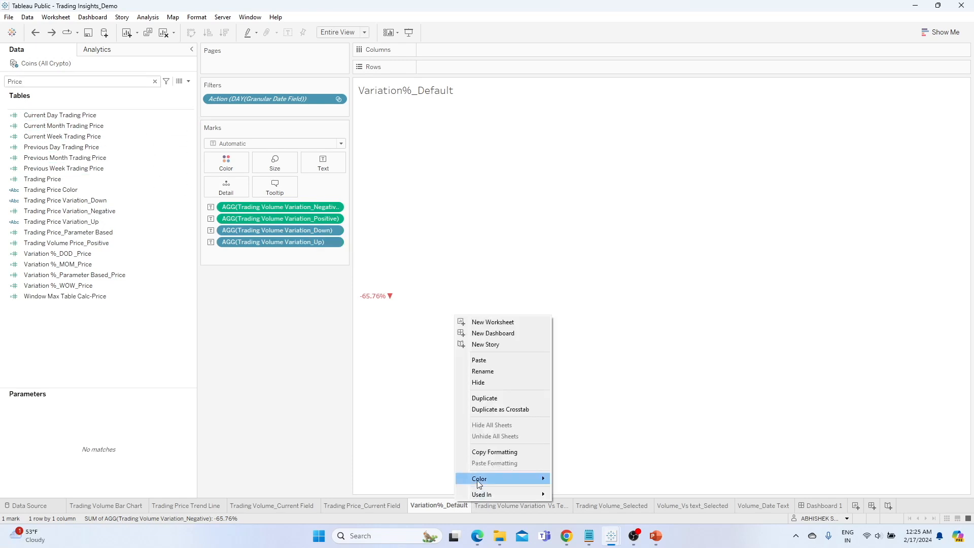
pyautogui.click(485, 397)
pyautogui.doubleClick(509, 506)
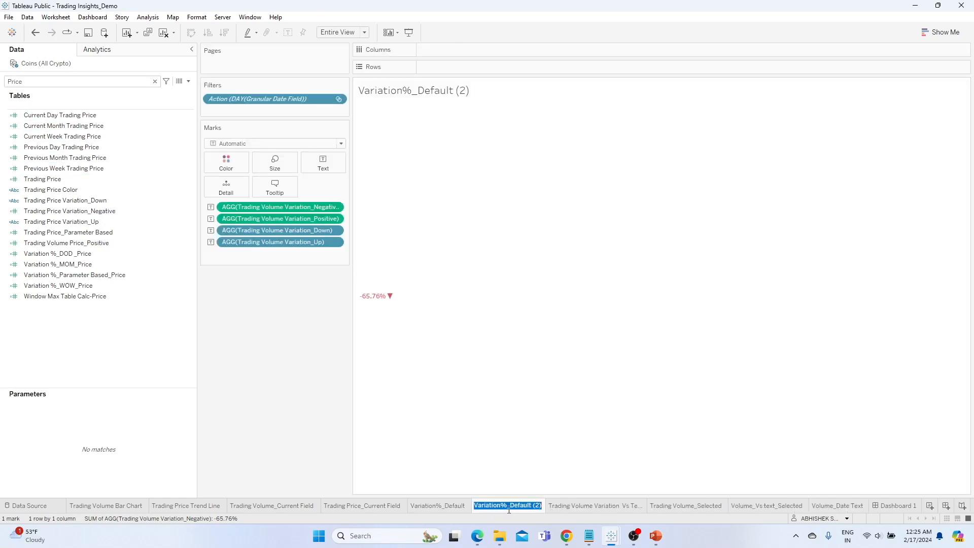
pyautogui.press('End')
pyautogui.hotkey('shift', 'Left')
pyautogui.hotkey('shift', 'Left')
pyautogui.hotkey('shift', 'Left')
pyautogui.hotkey('shift', 'Left')
pyautogui.hotkey('shift', 'Left')
pyautogui.hotkey('shift', 'Left')
pyautogui.hotkey('shift', 'Left')
pyautogui.hotkey('shift', 'Right')
pyautogui.hotkey('shift', 'Right')
pyautogui.hotkey('shift', 'Right')
pyautogui.press('BackSpace')
pyautogui.write('_Price')
pyautogui.click(411, 409)
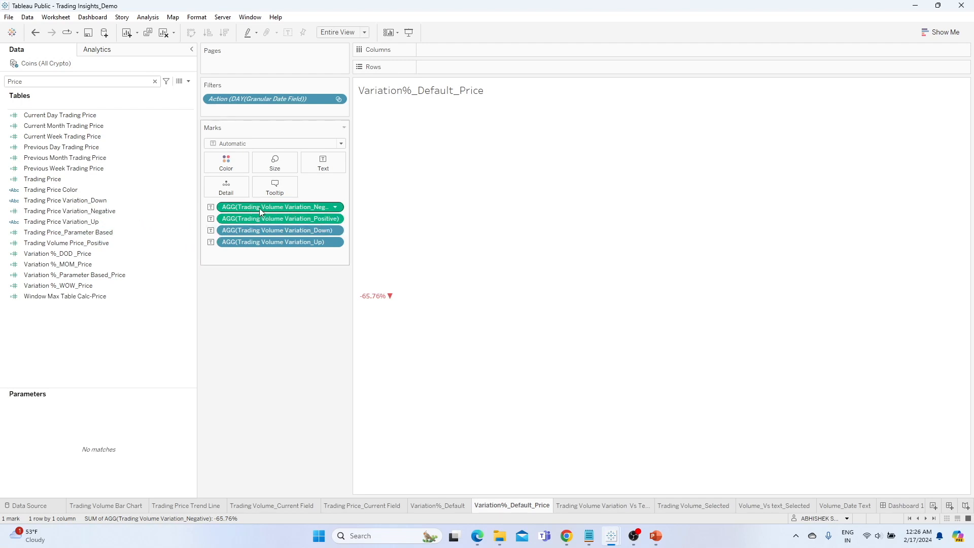
# - Replace Trading Volume Variation_Negative in the worksheet's marks with Trading Price Variation_Negative
pyautogui.click(74, 212)
pyautogui.moveTo(70, 217); pyautogui.dragTo(254, 208)
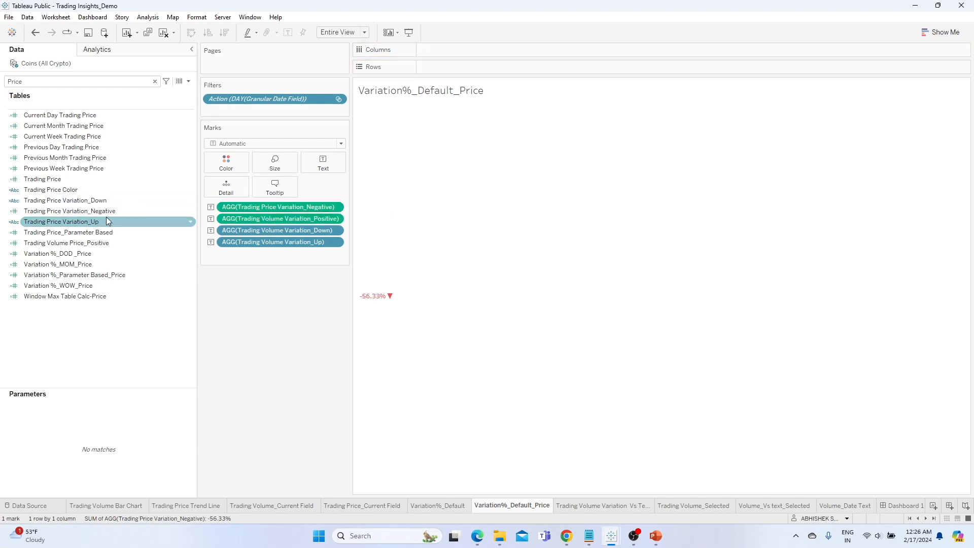
# - Rename the Trading Volume Price_Positive calculated field "Trading Price Variation_Positive" and save it
pyautogui.click(95, 244)
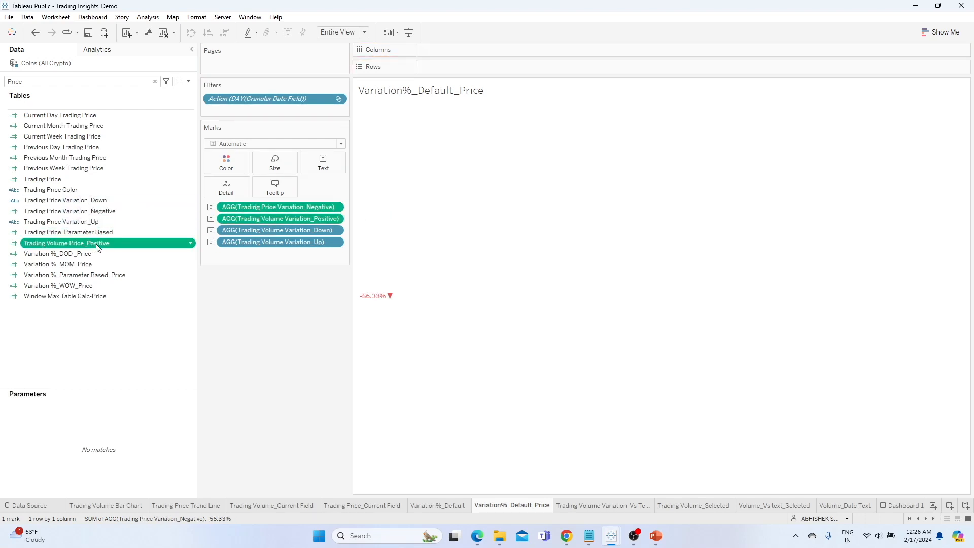
pyautogui.rightClick(192, 245)
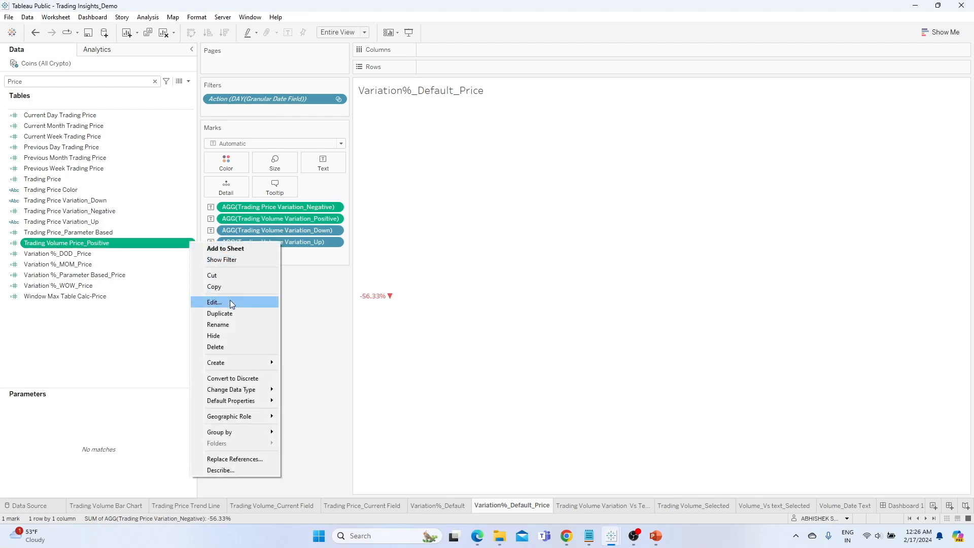
pyautogui.click(229, 303)
pyautogui.click(184, 321)
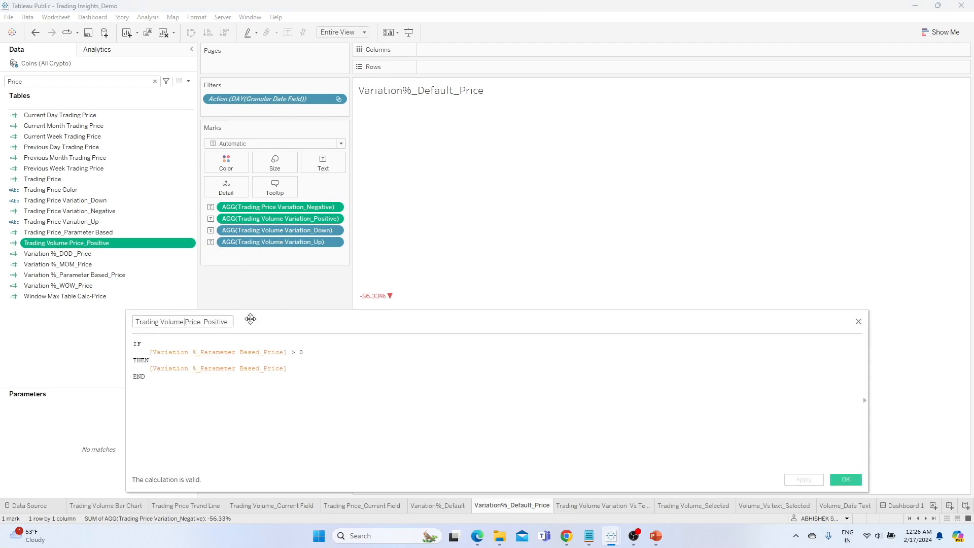
pyautogui.hotkey('shift', 'Left')
pyautogui.hotkey('shift', 'Left')
pyautogui.hotkey('shift', 'Left')
pyautogui.press('BackSpace')
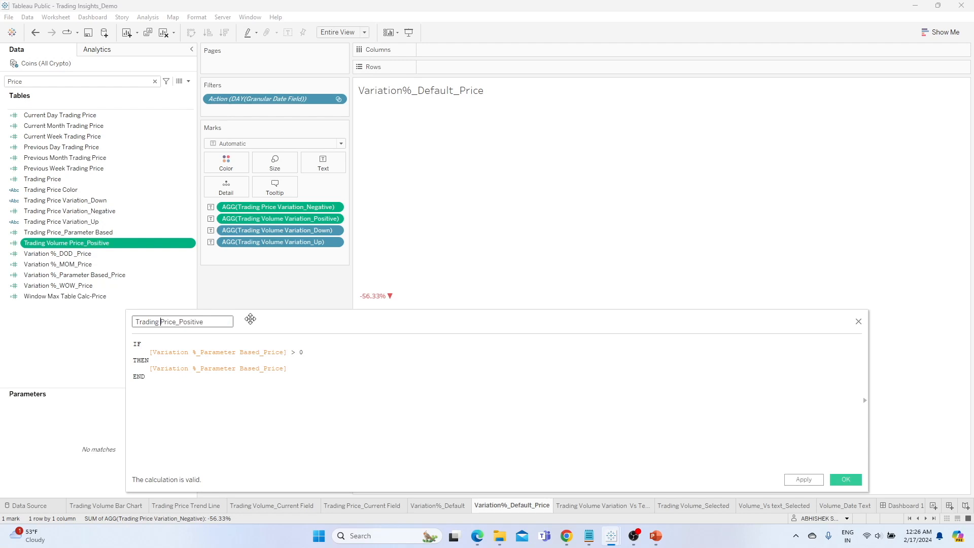
pyautogui.write('Variatio')
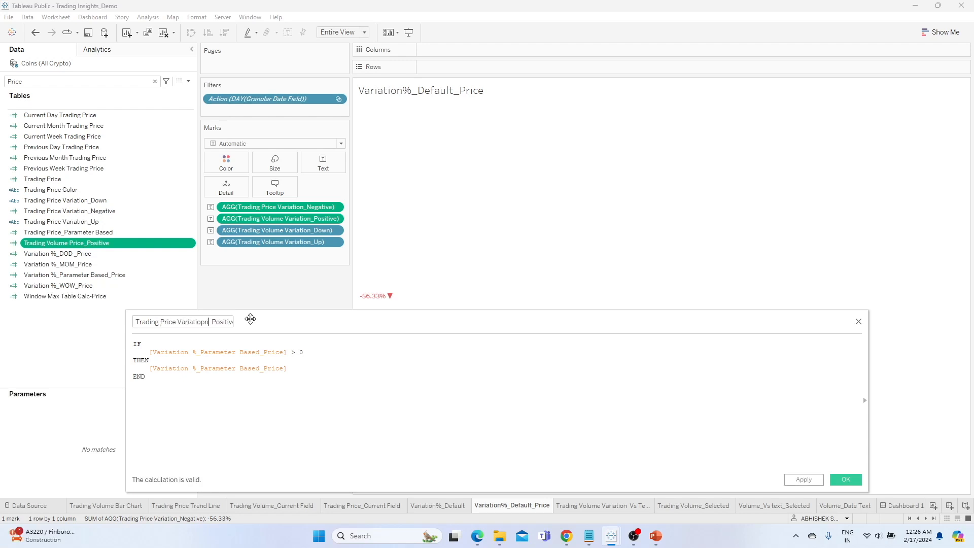
pyautogui.write('n')
pyautogui.click(817, 479)
pyautogui.click(845, 479)
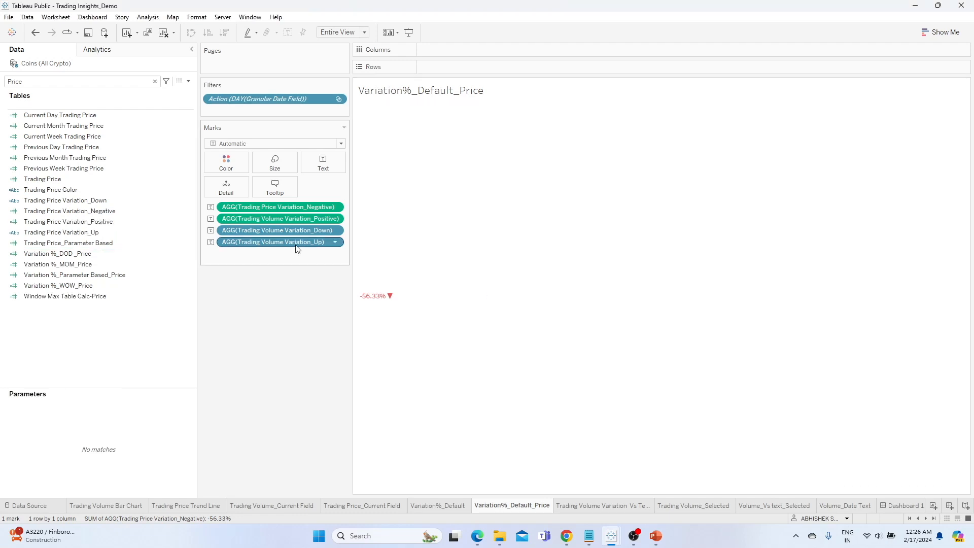
# - Replace the Positive, Down and Up volume variation marks with their Trading Price Variation versions, and remove the Granular Date Field action filter
pyautogui.moveTo(90, 222); pyautogui.dragTo(288, 219)
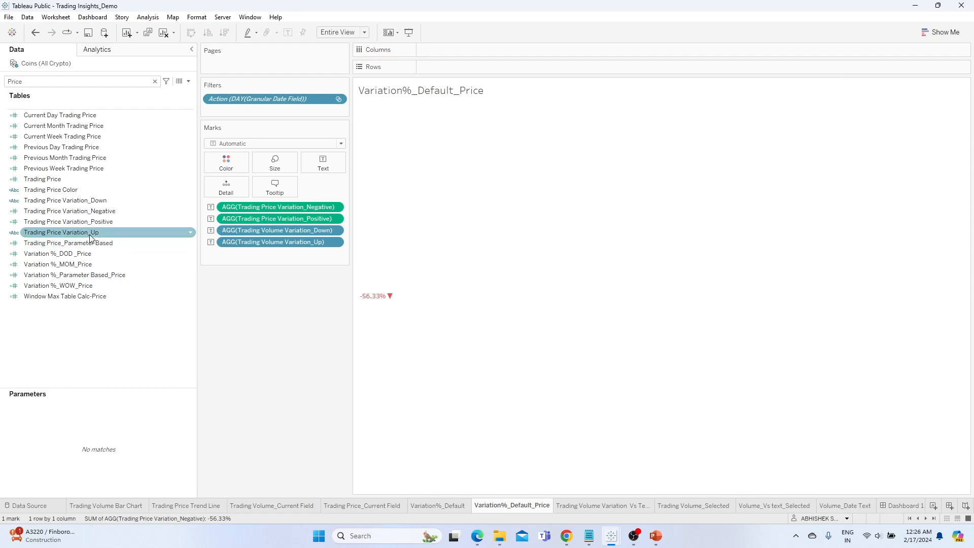
pyautogui.click(88, 201)
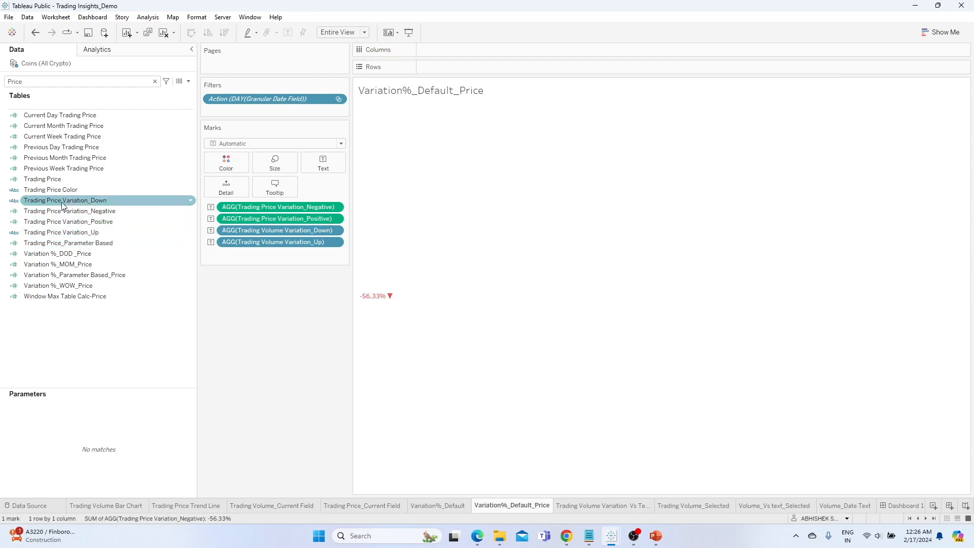
pyautogui.moveTo(62, 202); pyautogui.dragTo(247, 231)
pyautogui.click(156, 222)
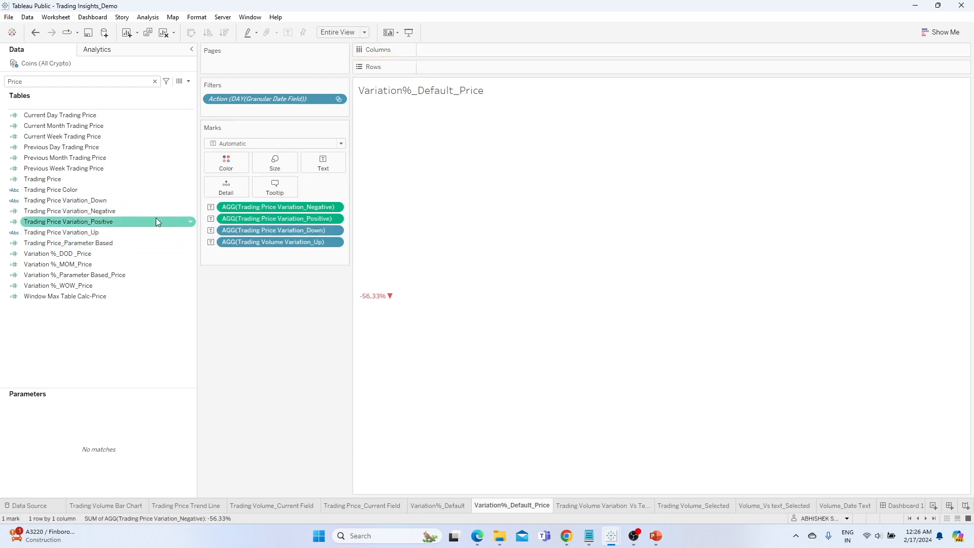
pyautogui.click(67, 232)
pyautogui.moveTo(66, 235); pyautogui.dragTo(272, 250)
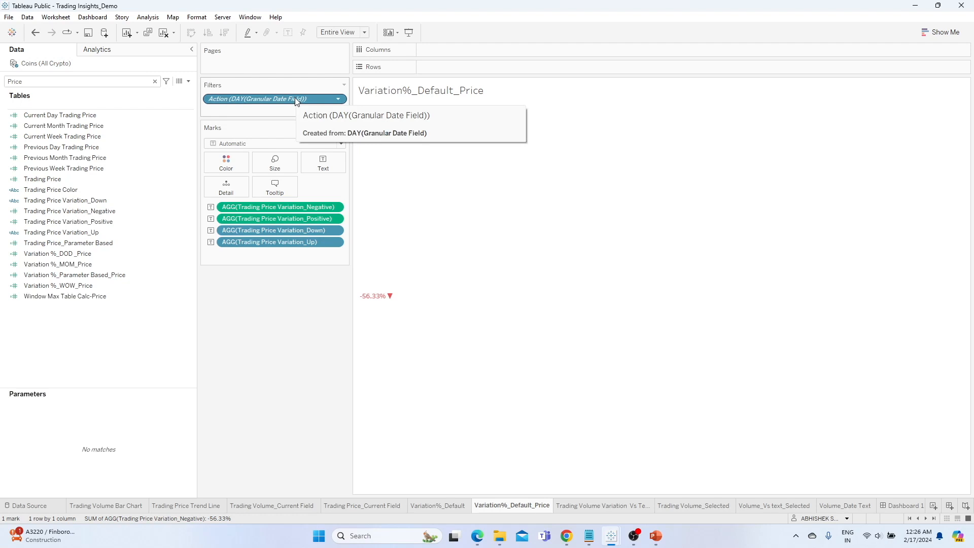
pyautogui.moveTo(297, 100); pyautogui.dragTo(419, 406)
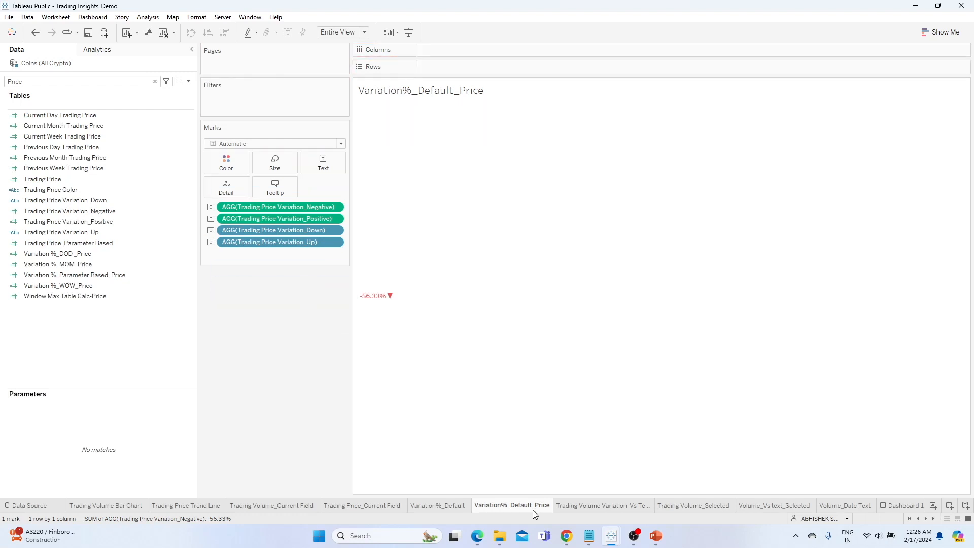
# - On the Trading Volume Variation Vs Text_Default worksheet, examine which fields the Volume Variation_Default Vs Text formula uses for each date granularity
pyautogui.click(588, 506)
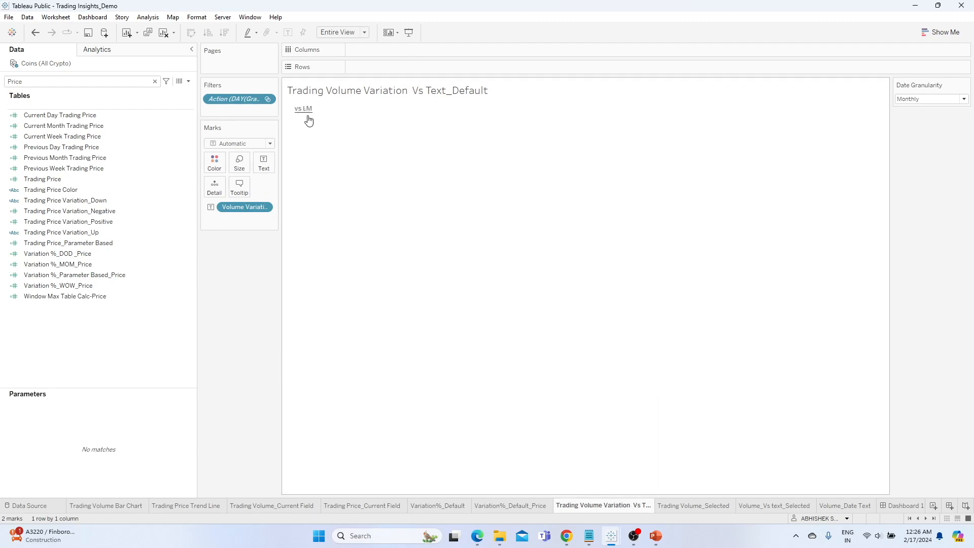
pyautogui.moveTo(280, 203); pyautogui.dragTo(360, 208)
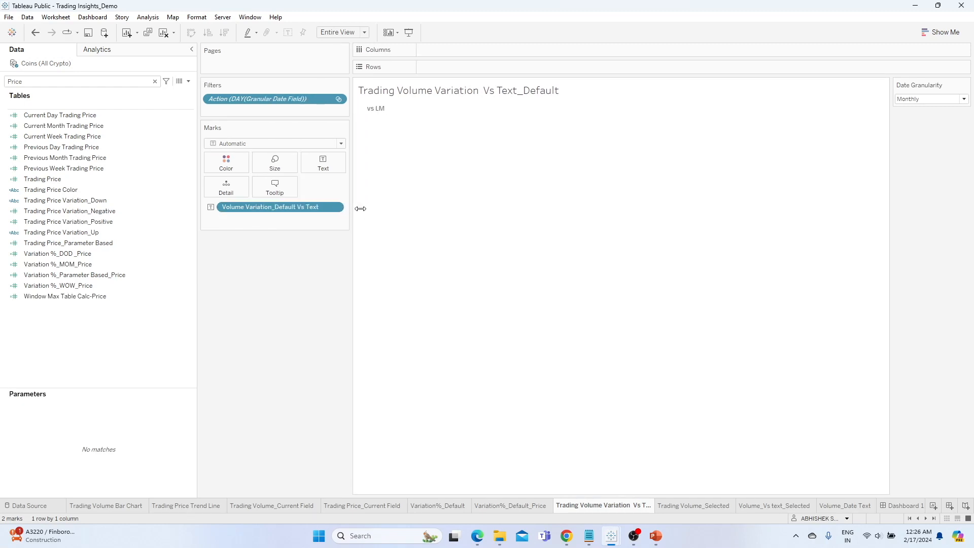
pyautogui.click(44, 79)
pyautogui.doubleClick(47, 81)
pyautogui.write('Volume')
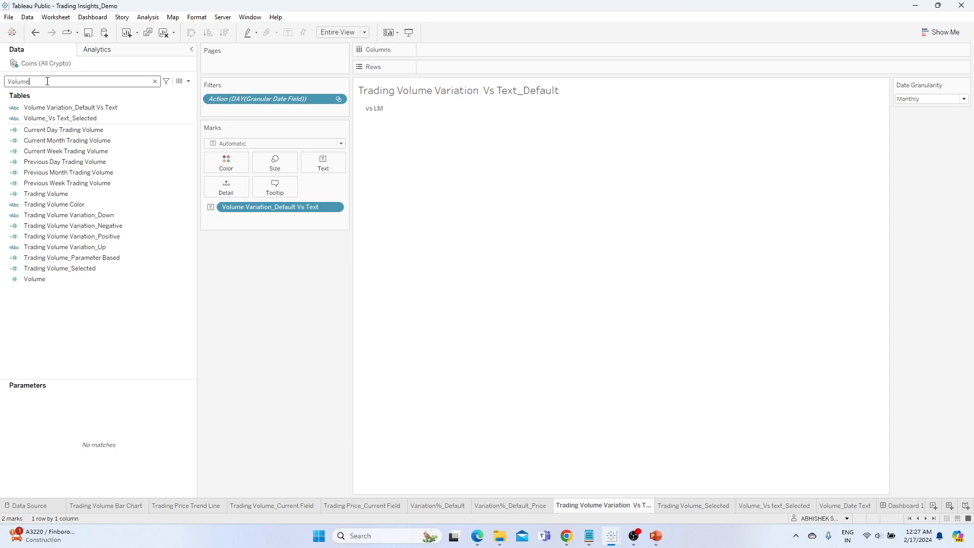
pyautogui.write(' Variation')
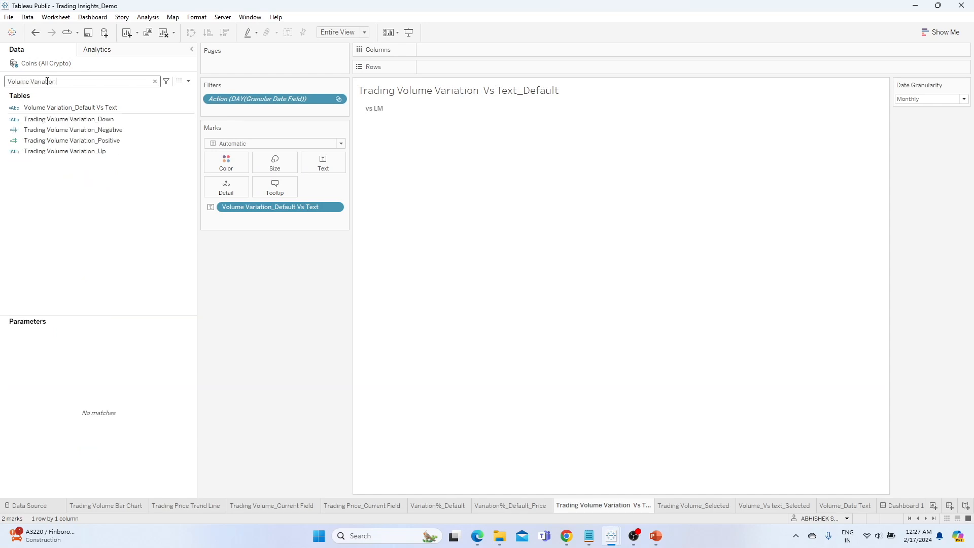
pyautogui.click(173, 107)
pyautogui.rightClick(193, 109)
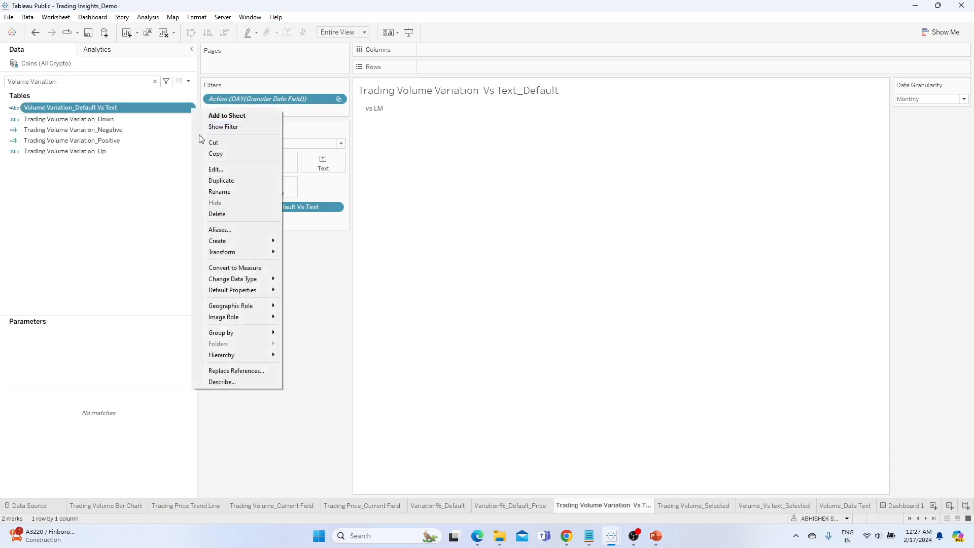
pyautogui.click(213, 169)
pyautogui.doubleClick(216, 352)
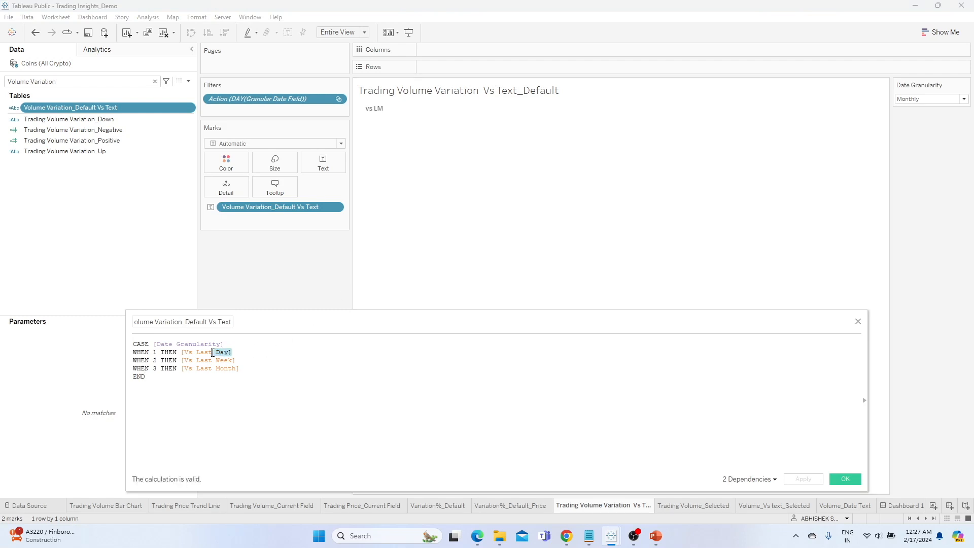
pyautogui.doubleClick(216, 360)
pyautogui.doubleClick(224, 368)
pyautogui.click(858, 321)
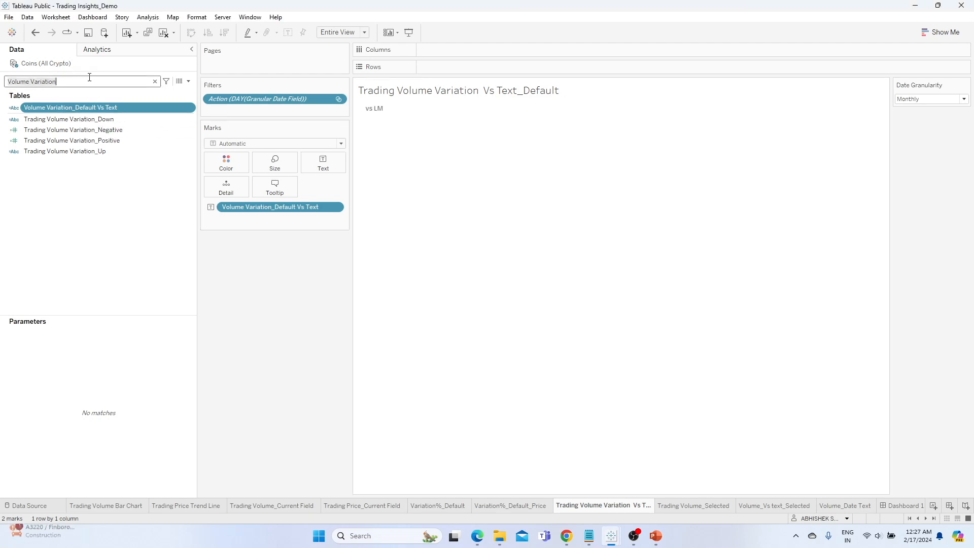
# - Find the Vs Last Day calculated field and examine its DATEDIFF condition and result text
pyautogui.tripleClick(89, 77)
pyautogui.write('Vs last')
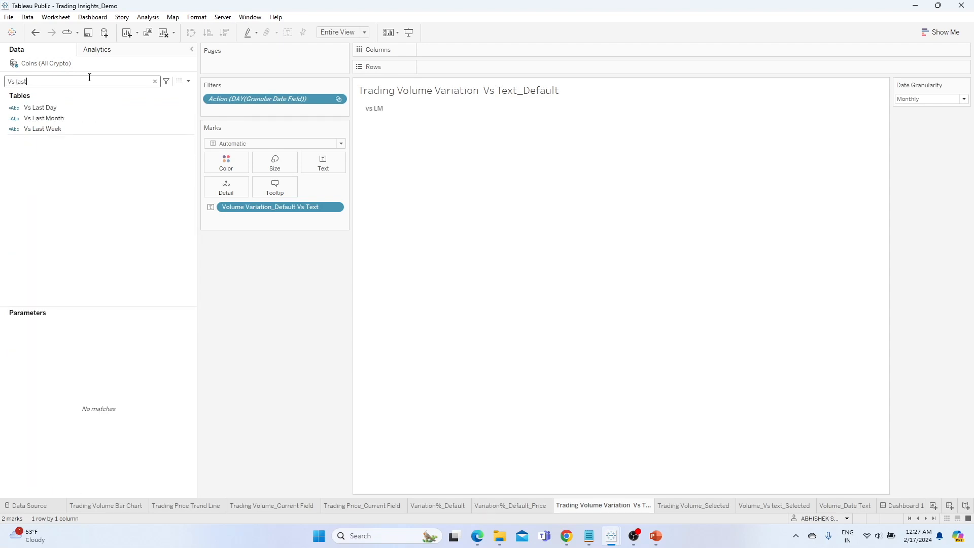
pyautogui.click(184, 112)
pyautogui.rightClick(194, 108)
pyautogui.click(228, 171)
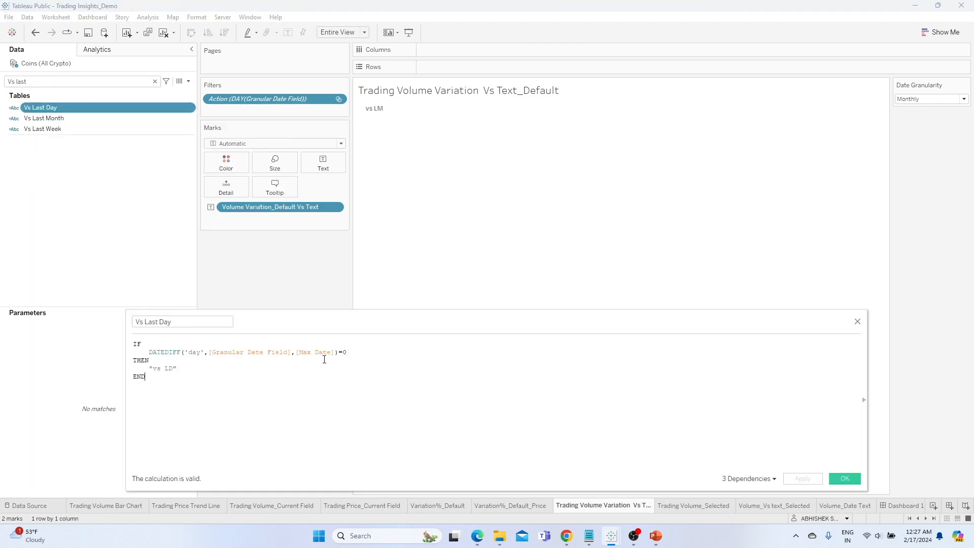
pyautogui.moveTo(351, 353); pyautogui.dragTo(213, 355)
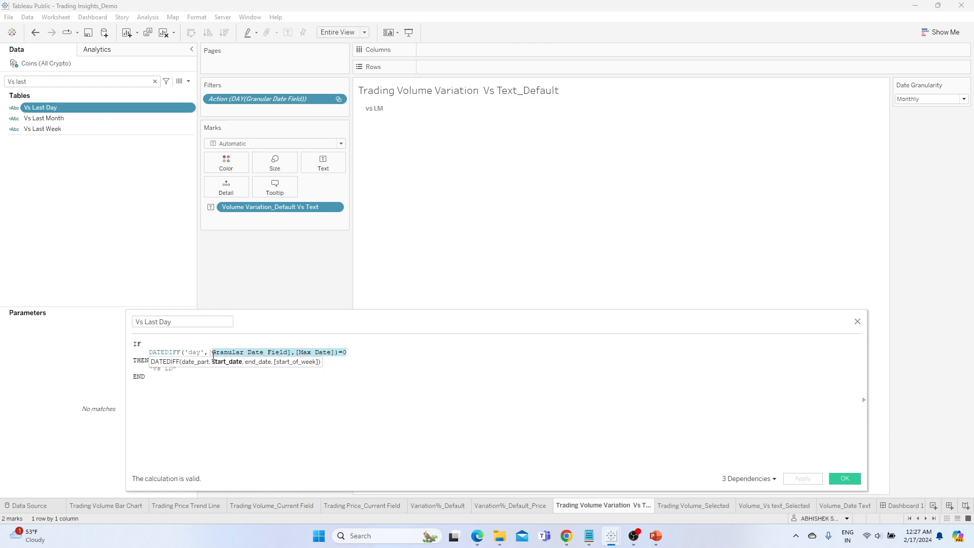
pyautogui.click(189, 378)
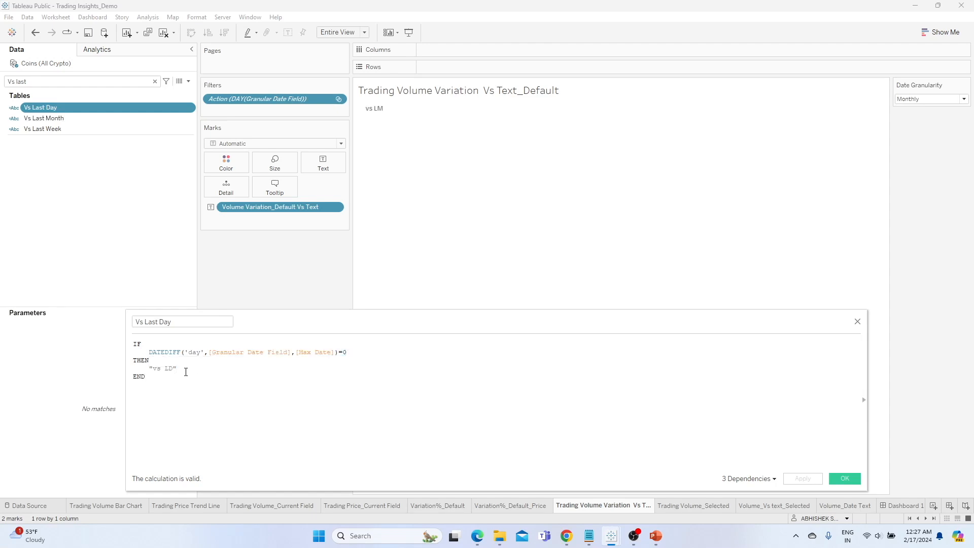
pyautogui.moveTo(186, 372); pyautogui.dragTo(156, 352)
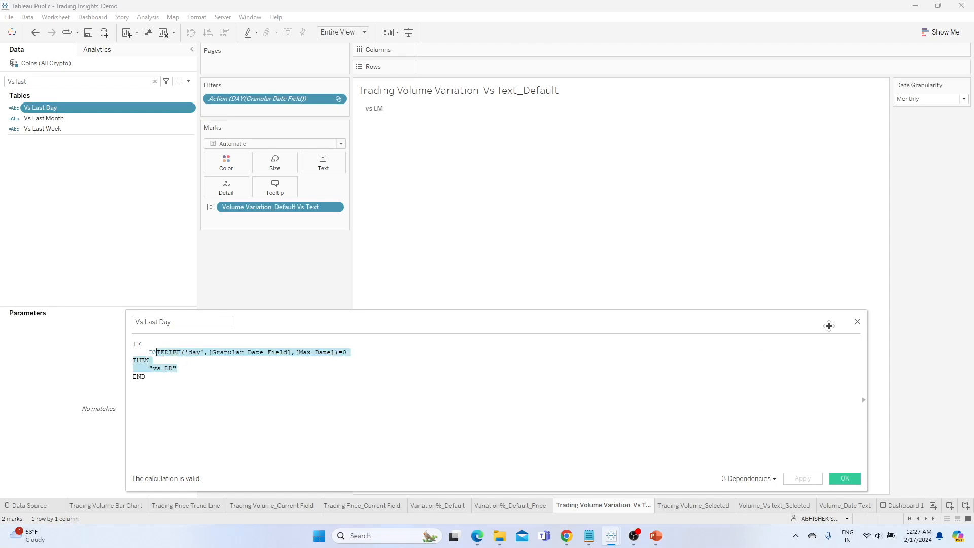
pyautogui.click(857, 321)
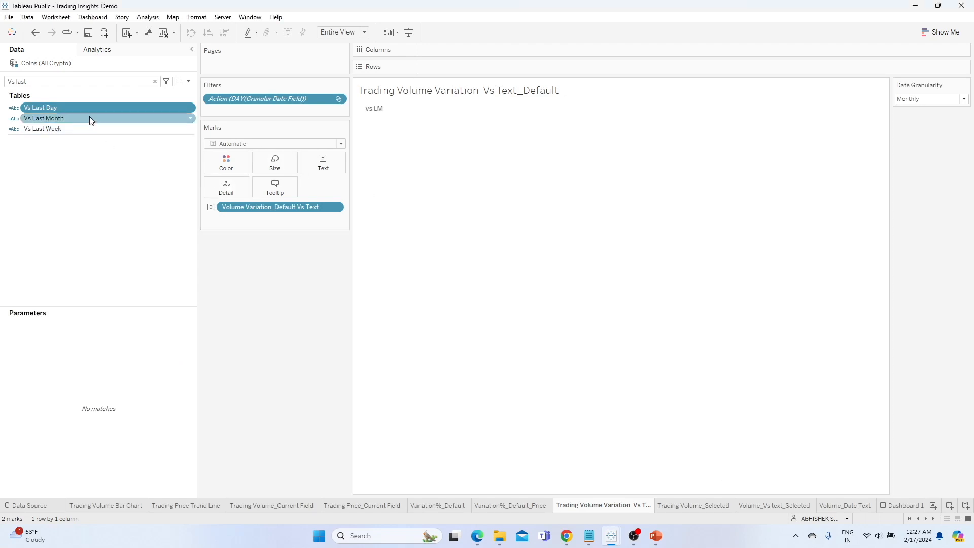
# - Search the data fields for volume and select the Volume Variation_Default Vs Text field
pyautogui.click(124, 82)
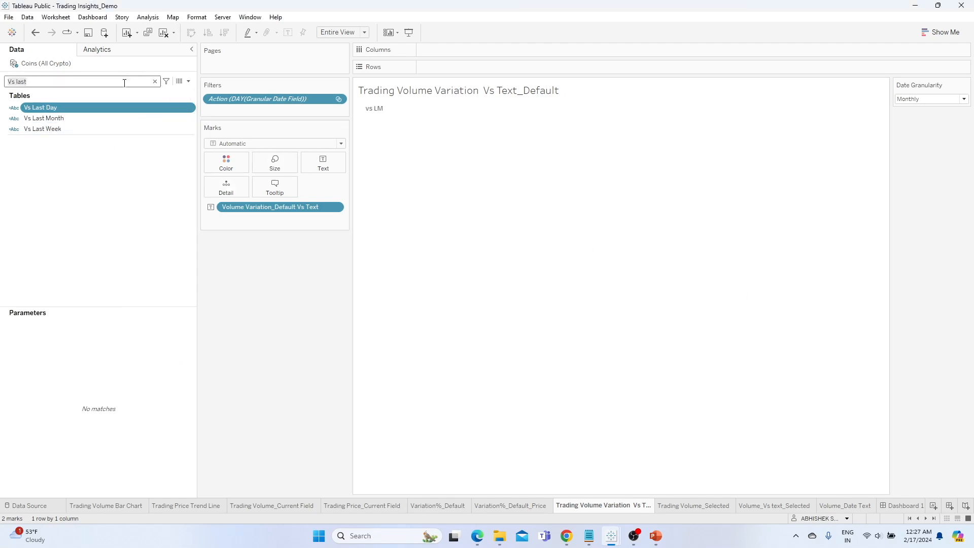
pyautogui.hotkey('ctrl', 'a')
pyautogui.write('vo')
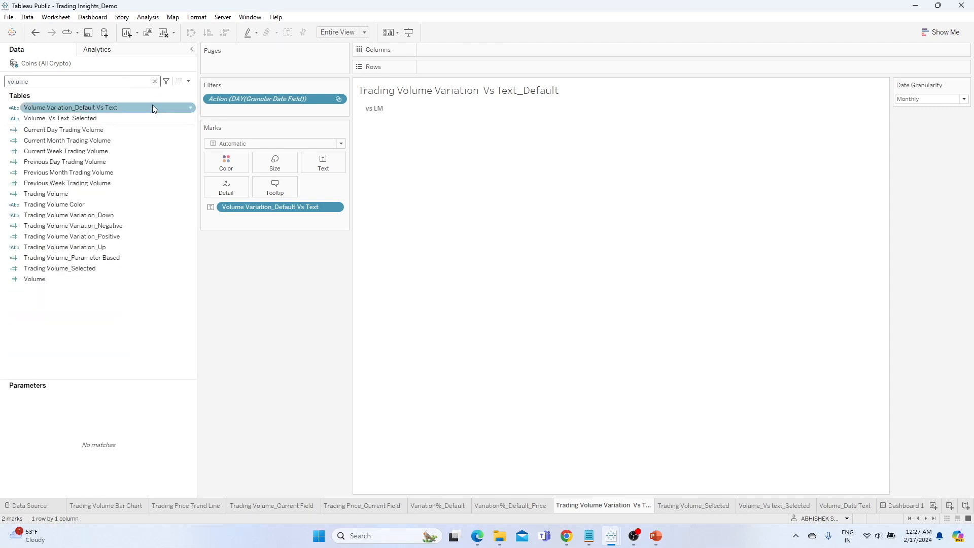
pyautogui.click(191, 108)
pyautogui.rightClick(191, 109)
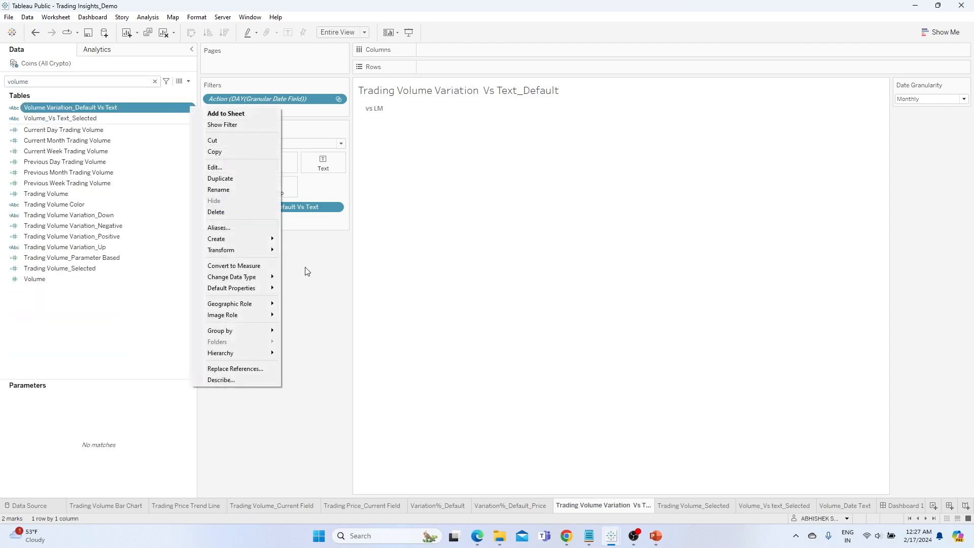
# - Duplicate the Trading Volume Variation Vs Text_Default worksheet and rename the copy as Trading Price Variation Vs Text_Default
pyautogui.click(604, 512)
pyautogui.rightClick(604, 510)
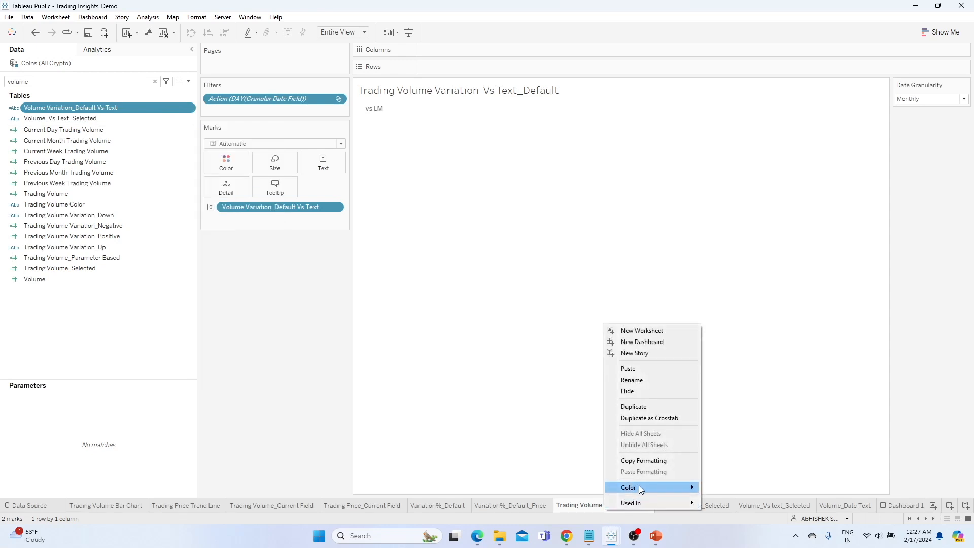
pyautogui.click(646, 419)
pyautogui.doubleClick(684, 505)
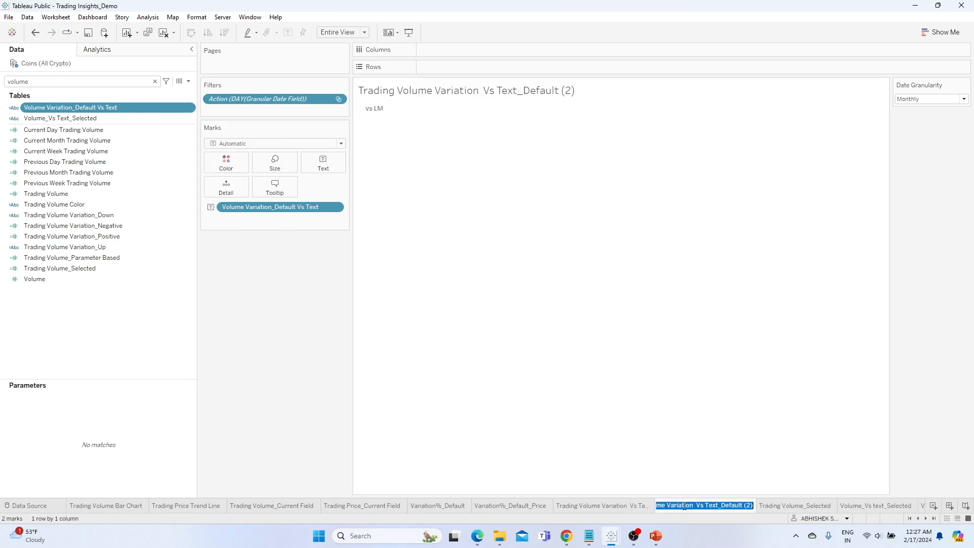
pyautogui.press('End')
pyautogui.press('BackSpace')
pyautogui.press('BackSpace')
pyautogui.press('BackSpace')
pyautogui.press('BackSpace')
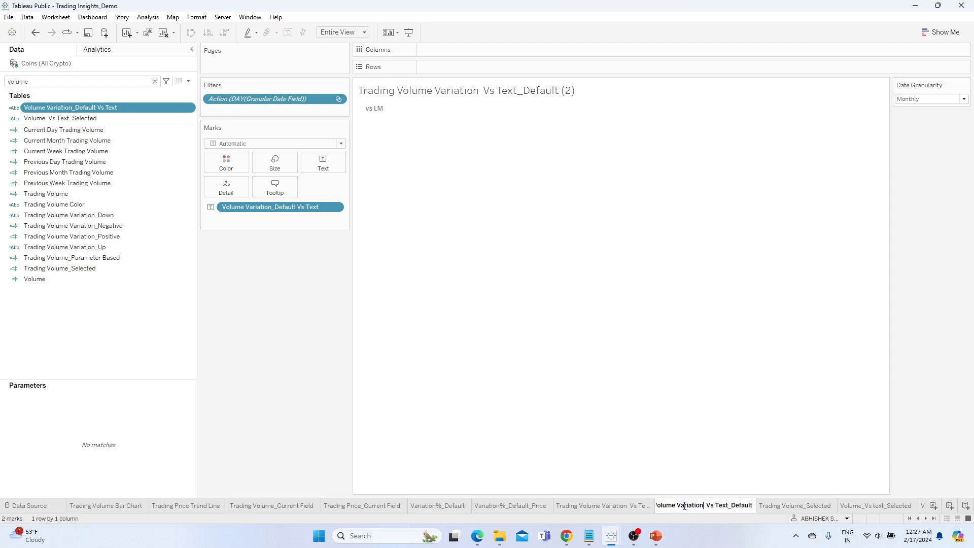
pyautogui.press('Left')
pyautogui.press('Left')
pyautogui.press('Left')
pyautogui.press('Left')
pyautogui.press('Left')
pyautogui.press('Left')
pyautogui.press('Left')
pyautogui.press('Left')
pyautogui.press('Left')
pyautogui.press('Left')
pyautogui.press('Left')
pyautogui.press('Left')
pyautogui.hotkey('shift', 'Right')
pyautogui.hotkey('shift', 'Right')
pyautogui.hotkey('shift', 'Right')
pyautogui.hotkey('shift', 'Right')
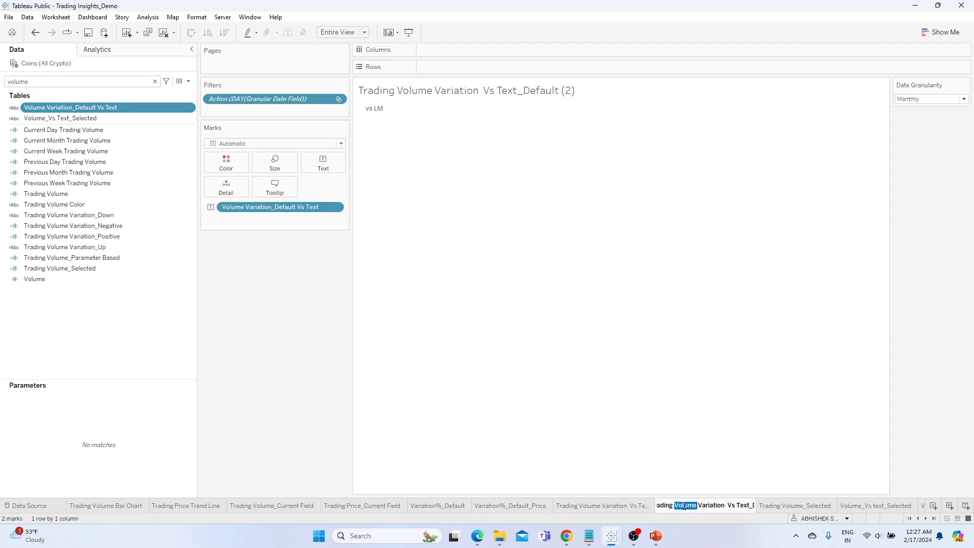
pyautogui.write('Price')
pyautogui.click(317, 404)
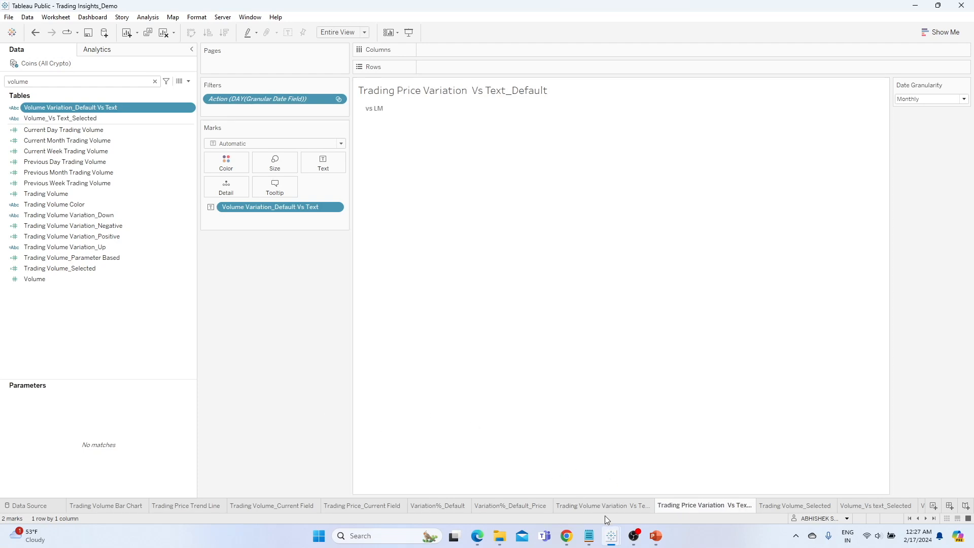
# - Duplicate the Trading Volume_Selected worksheet and rename the copy as Trading Price_Selected
pyautogui.click(777, 506)
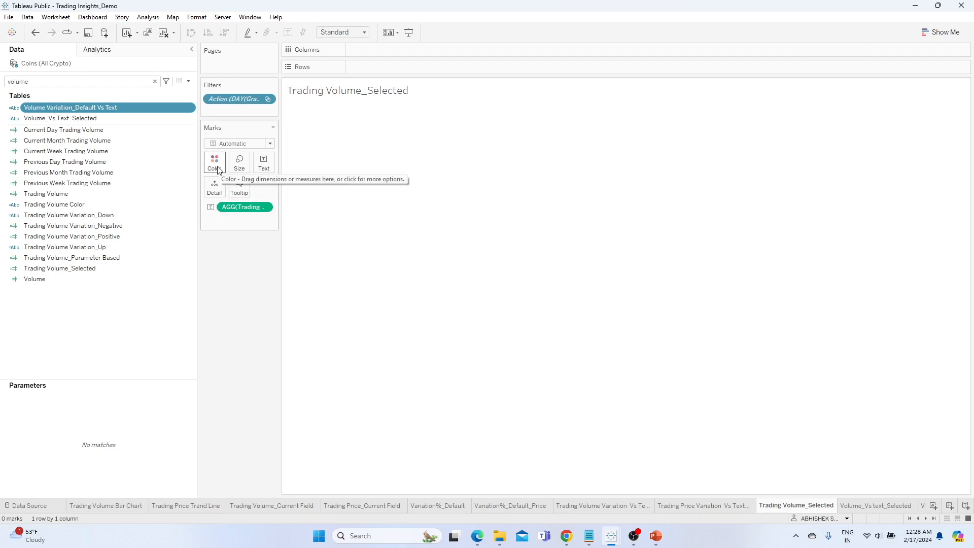
pyautogui.rightClick(827, 507)
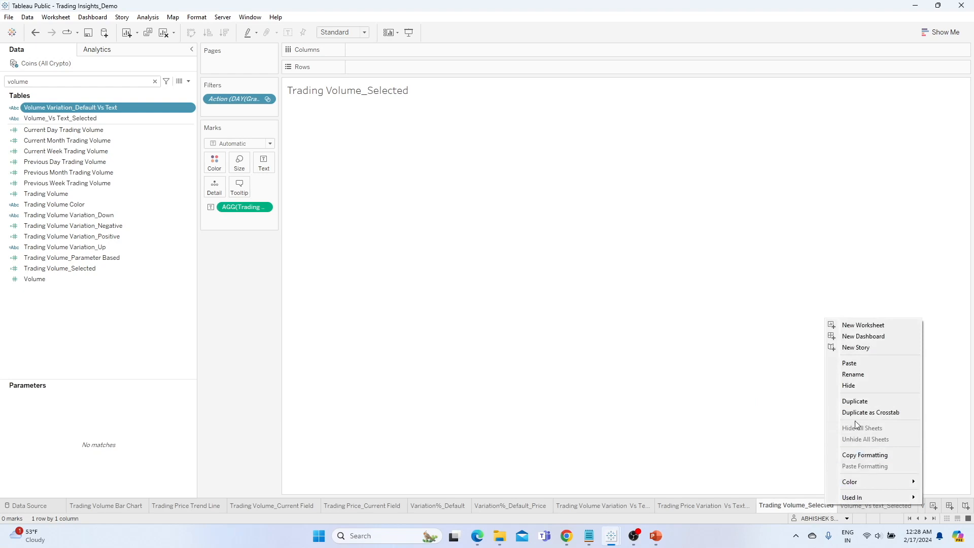
pyautogui.click(856, 404)
pyautogui.doubleClick(868, 505)
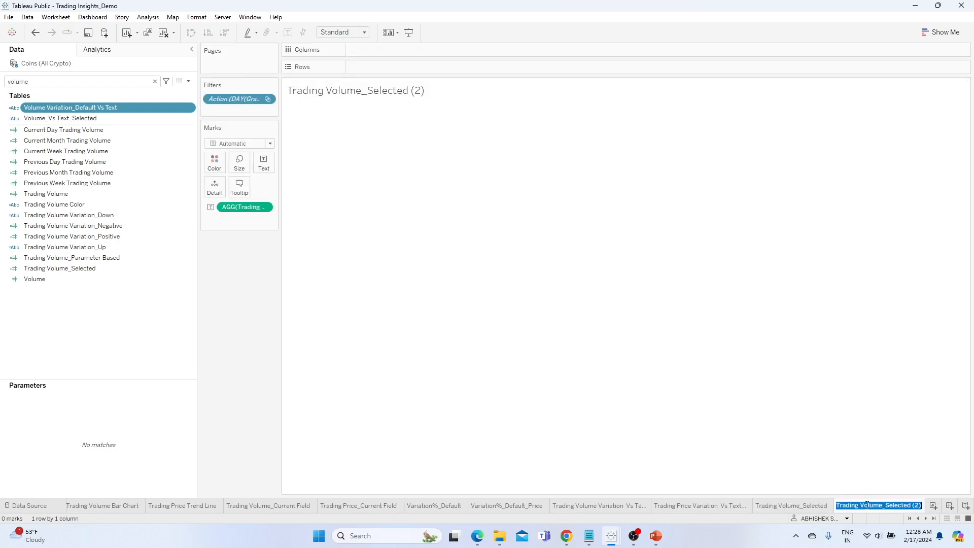
pyautogui.press('End')
pyautogui.press('BackSpace')
pyautogui.press('BackSpace')
pyautogui.press('BackSpace')
pyautogui.press('BackSpace')
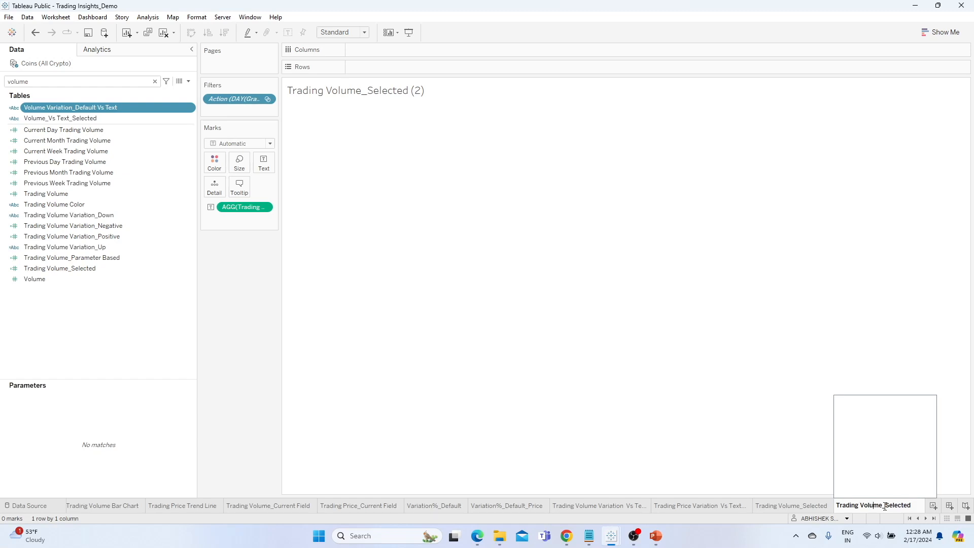
pyautogui.hotkey('shift', 'Left')
pyautogui.hotkey('shift', 'Left')
pyautogui.hotkey('shift', 'Left')
pyautogui.hotkey('shift', 'Left')
pyautogui.hotkey('shift', 'Left')
pyautogui.write('Price')
pyautogui.press('Return')
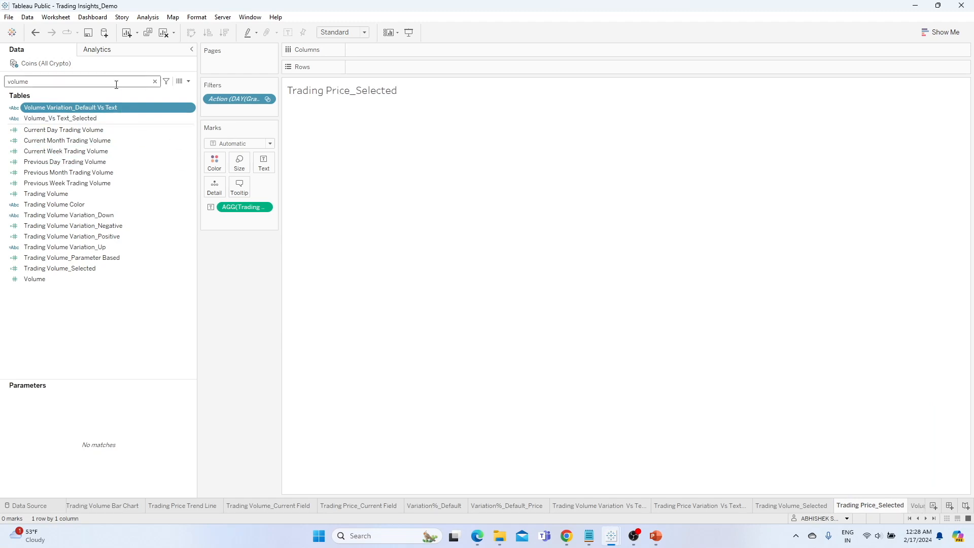
# - Try to create a calculated field named Trading Price with the formula SUM([Open])
pyautogui.click(154, 83)
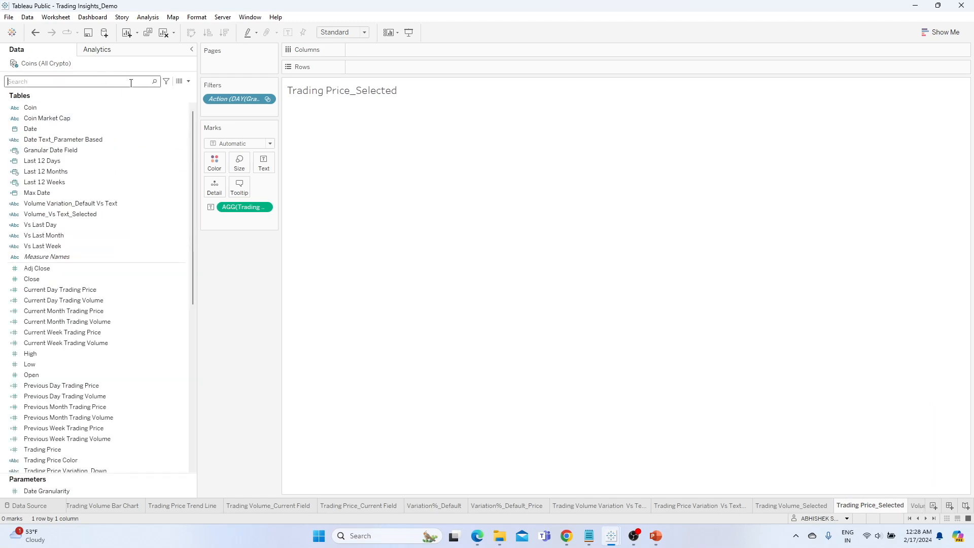
pyautogui.click(188, 81)
pyautogui.click(181, 91)
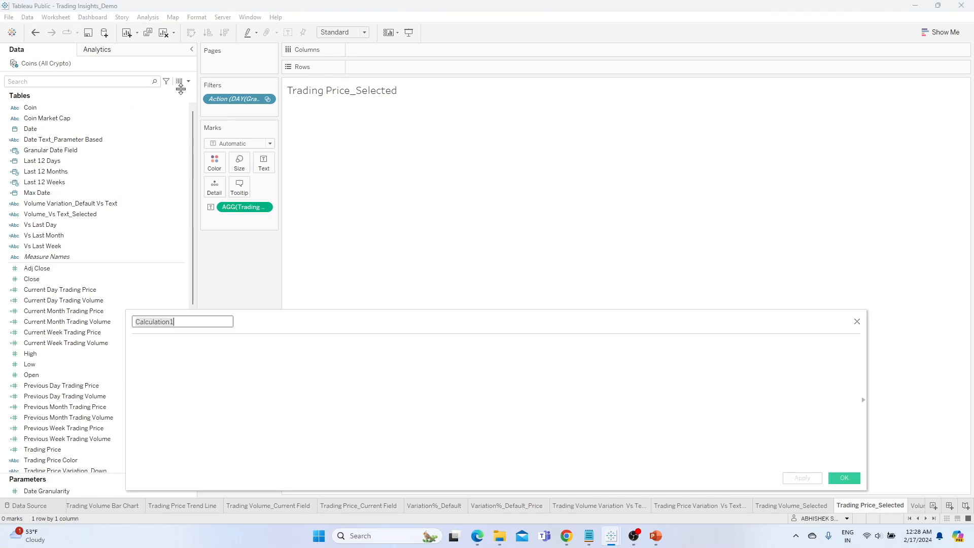
pyautogui.write('Trading')
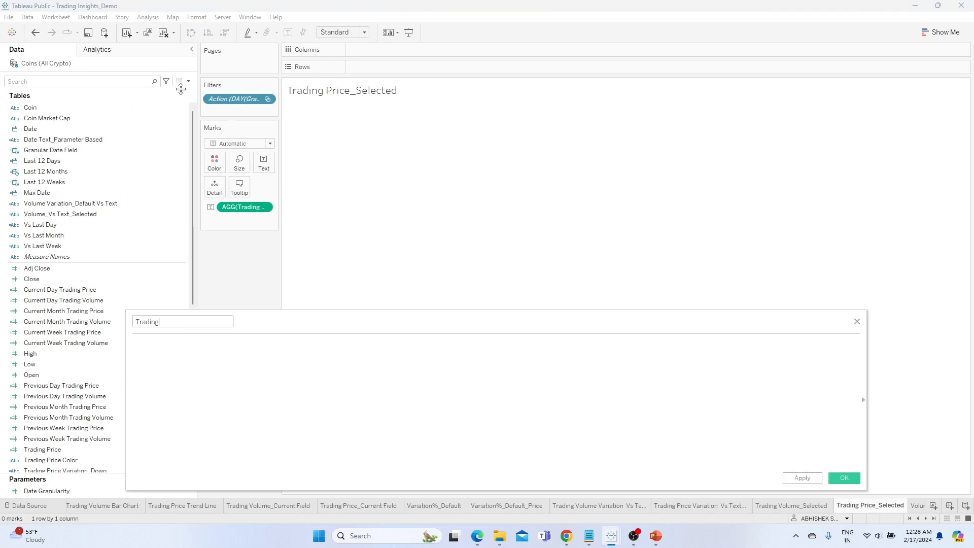
pyautogui.write(' Price')
pyautogui.press('Tab')
pyautogui.write('SUM([Open])')
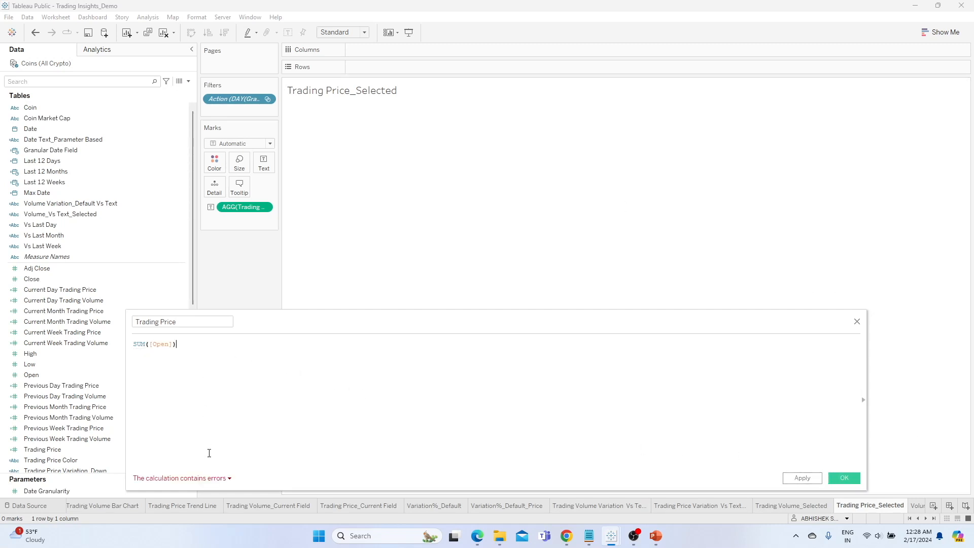
pyautogui.click(209, 479)
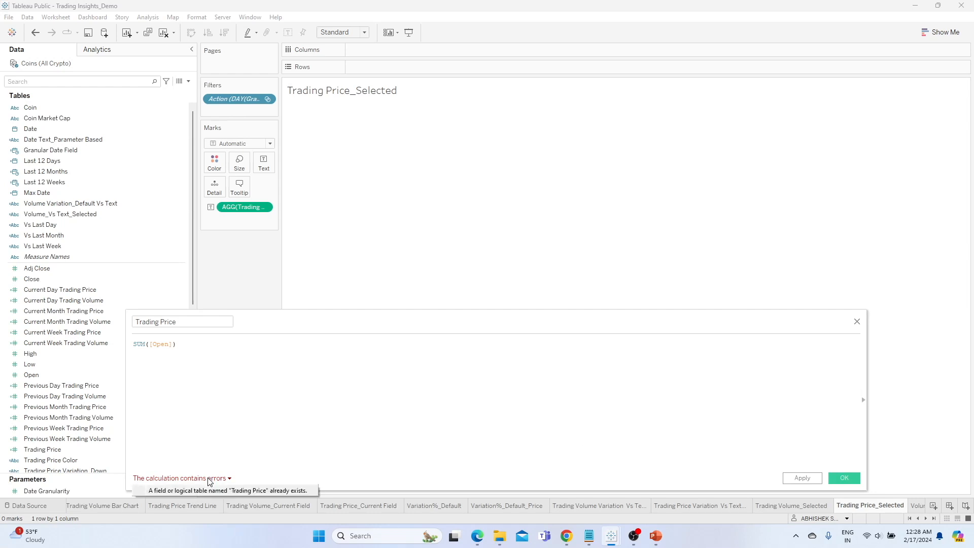
pyautogui.click(856, 321)
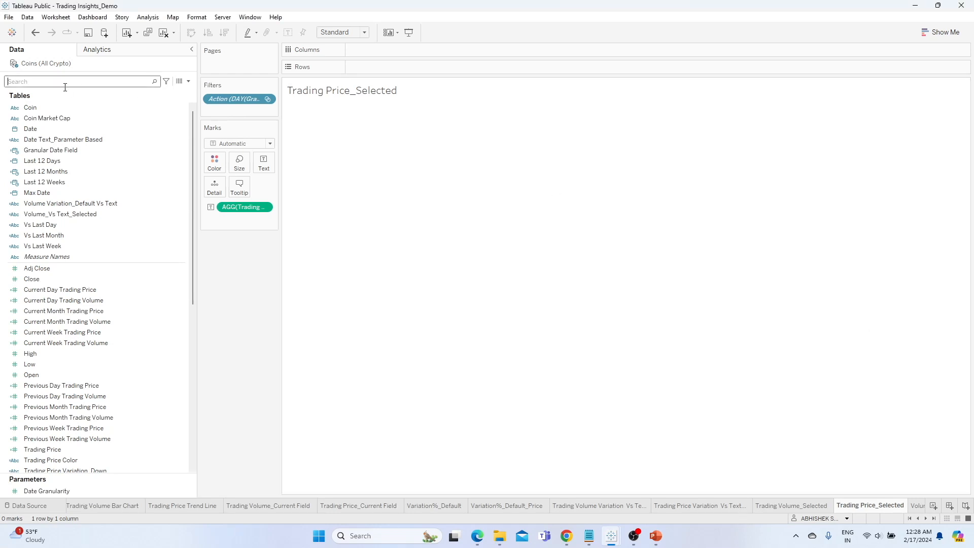
# - Check the existing Trading Price field's formula and put the field in place of the text mark on the Trading Price_Selected worksheet
pyautogui.write('Tradi')
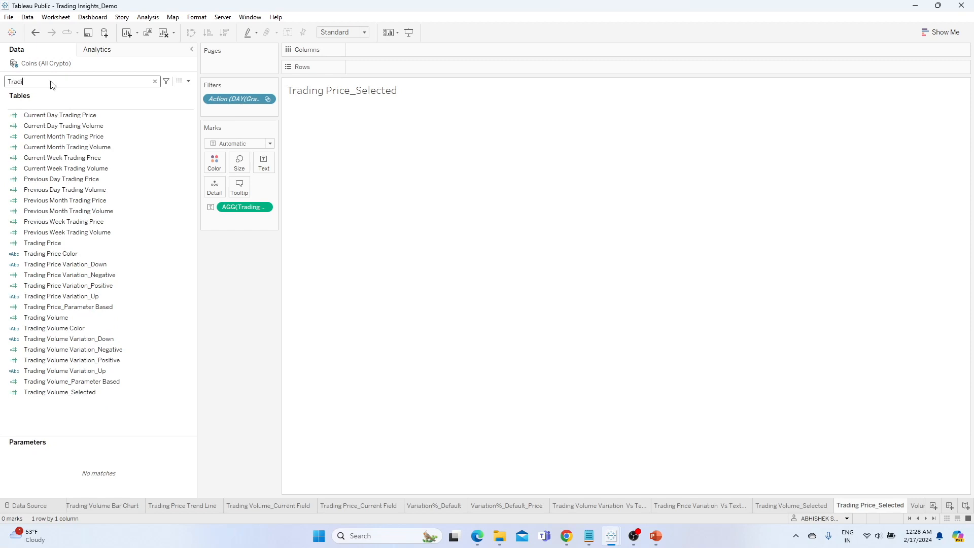
pyautogui.write('ng Pric')
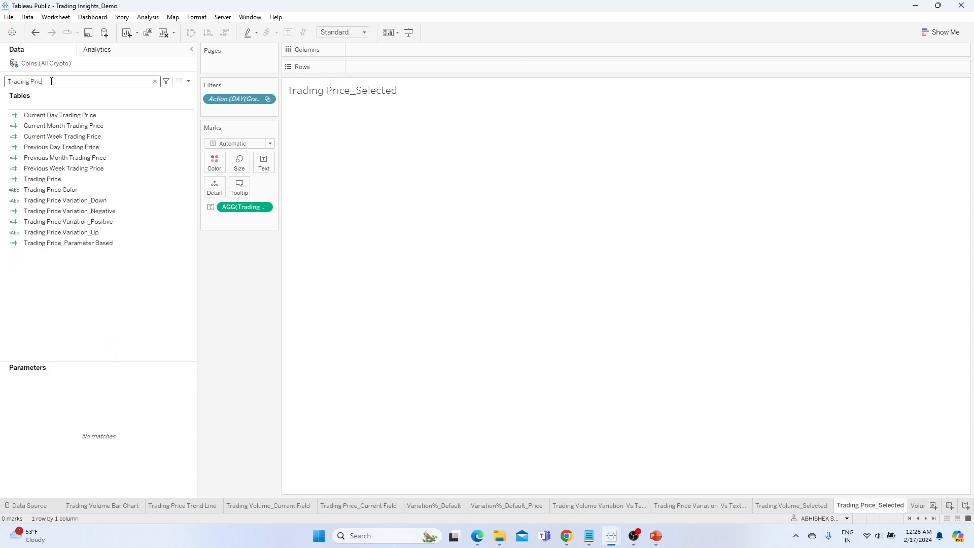
pyautogui.click(113, 180)
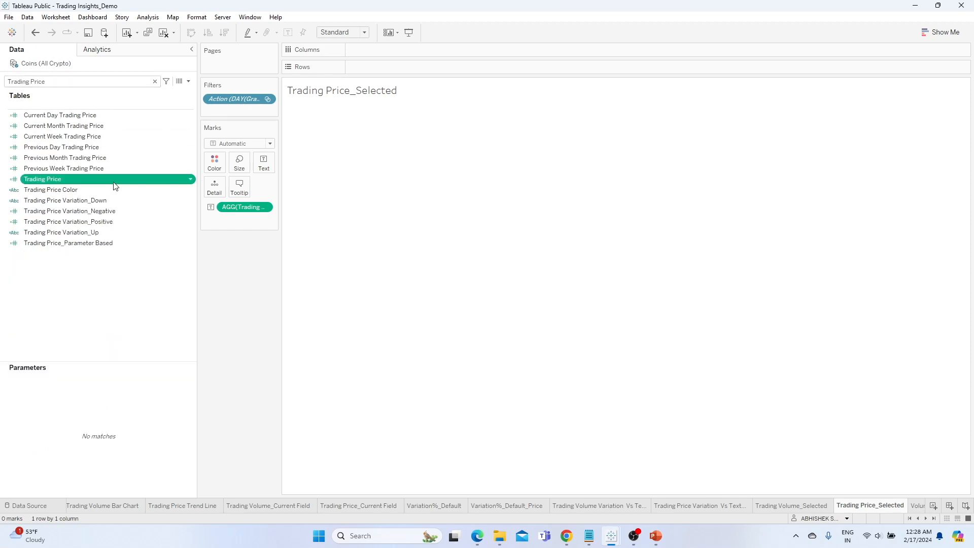
pyautogui.rightClick(194, 181)
pyautogui.click(226, 240)
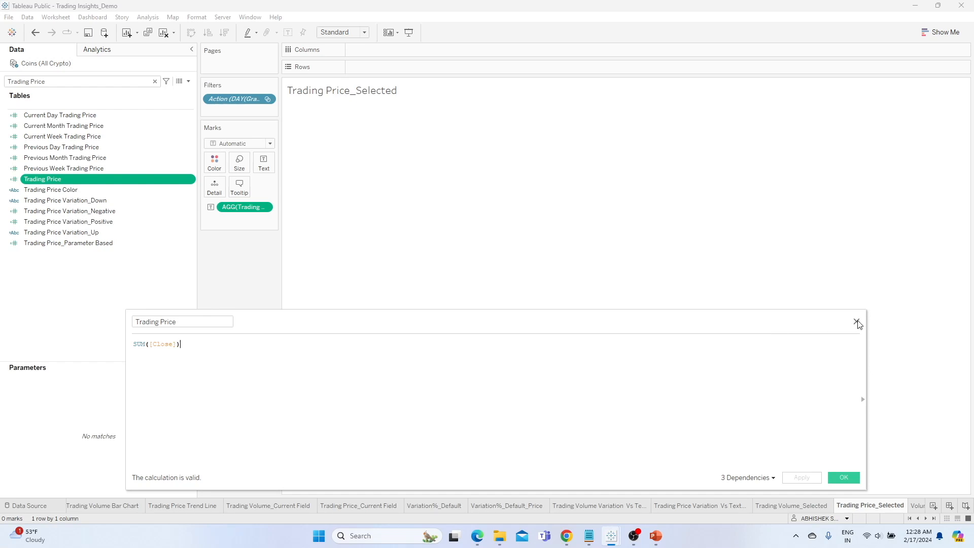
pyautogui.moveTo(176, 346); pyautogui.dragTo(152, 345)
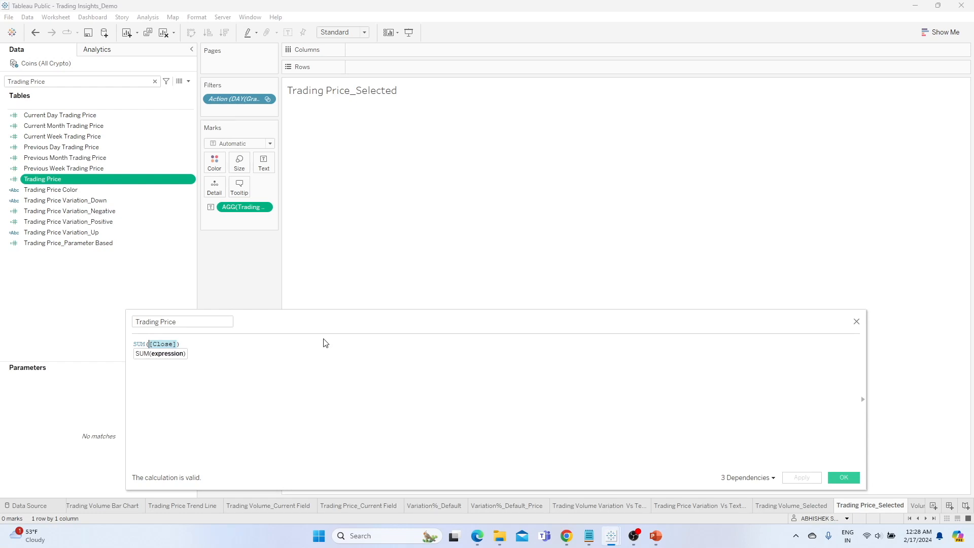
pyautogui.click(856, 323)
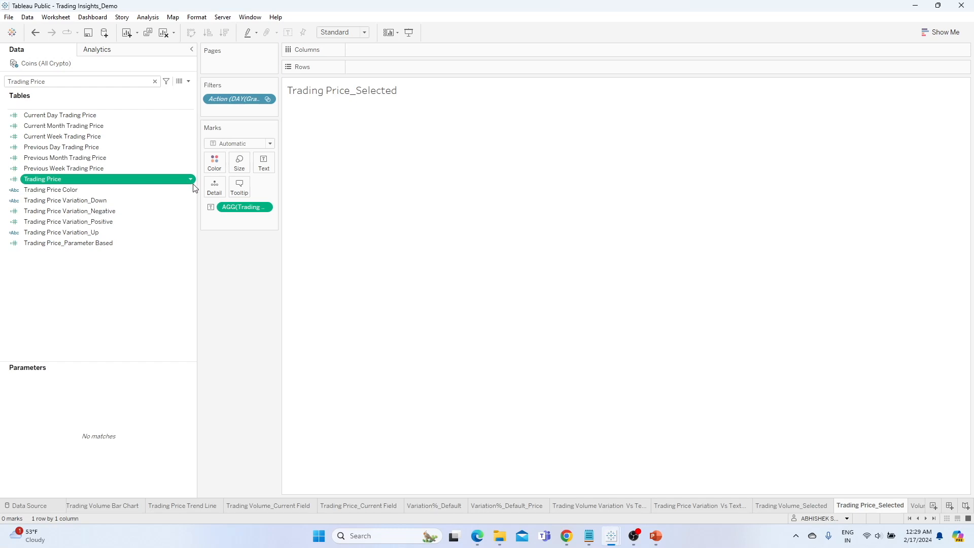
pyautogui.moveTo(79, 182); pyautogui.dragTo(247, 210)
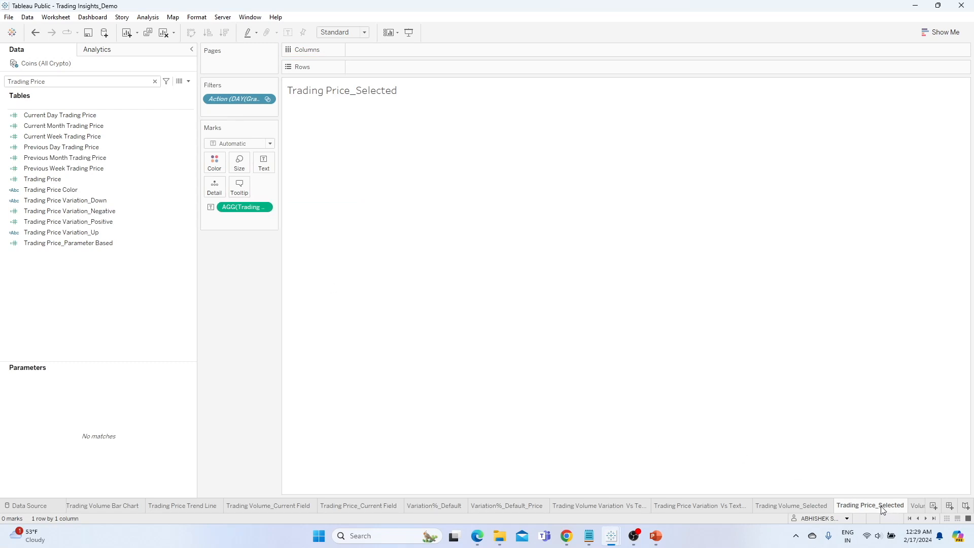
# - View the Volume_Vs text_Selected worksheet's text by temporarily removing its action filter, and undo the removal
pyautogui.moveTo(791, 506)
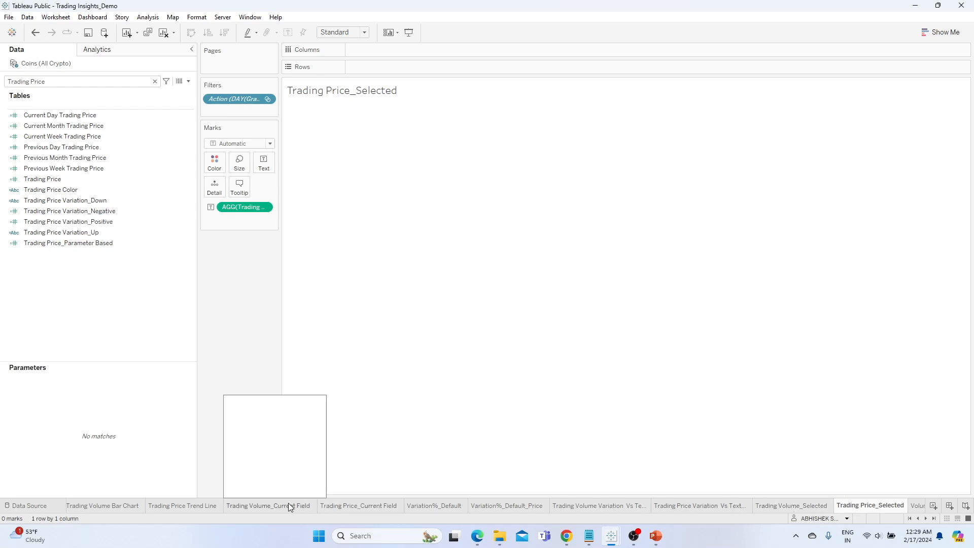
pyautogui.click(927, 519)
pyautogui.click(927, 519)
pyautogui.click(927, 519)
pyautogui.click(768, 507)
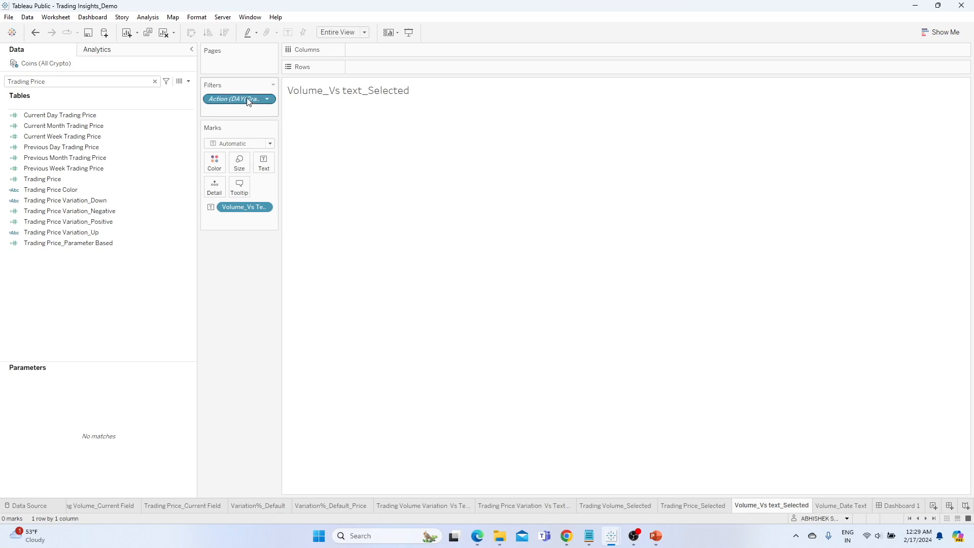
pyautogui.moveTo(248, 102); pyautogui.dragTo(256, 248)
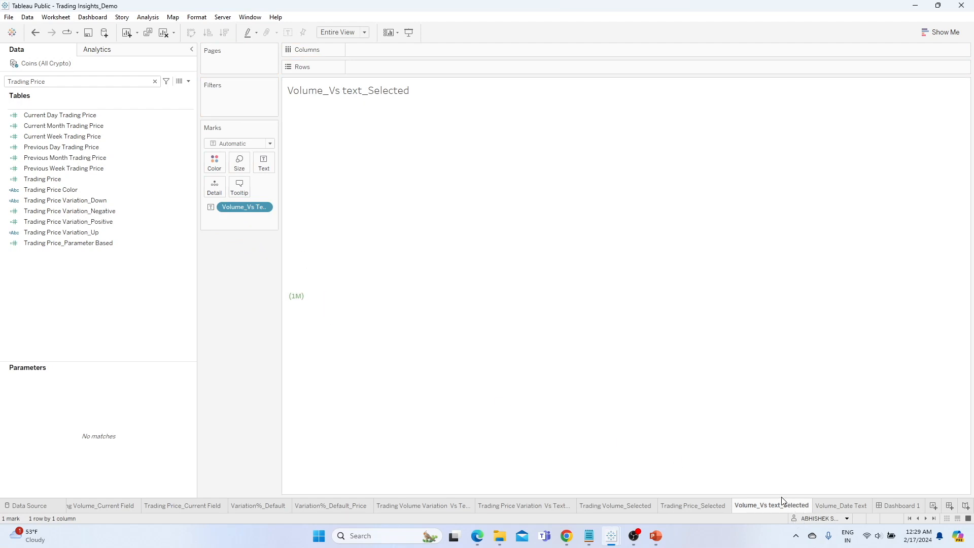
pyautogui.moveTo(779, 507)
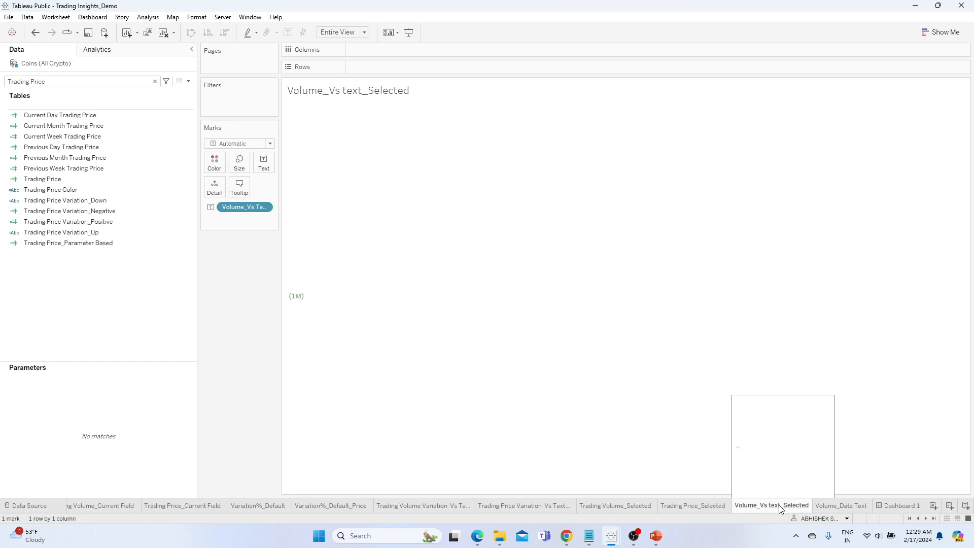
pyautogui.click(35, 33)
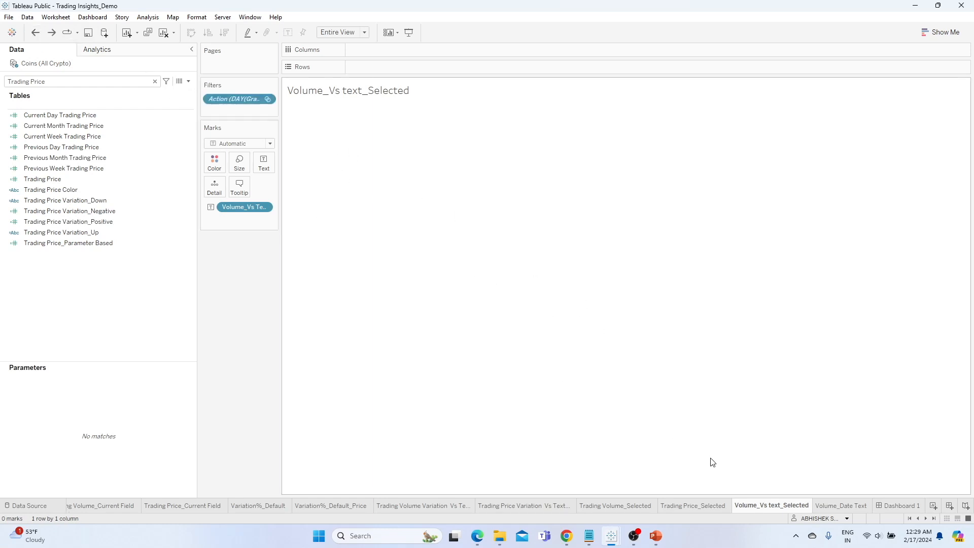
# - Duplicate the Volume_Vs text_Selected worksheet and rename the copy as Price_Vs text_Selected
pyautogui.rightClick(775, 503)
pyautogui.click(799, 396)
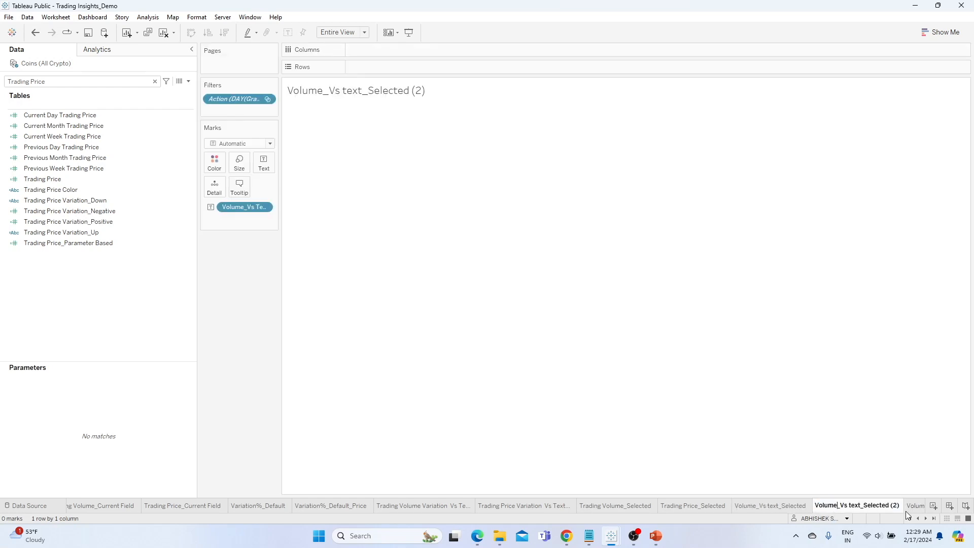
pyautogui.hotkey('shift', 'Home')
pyautogui.write('Price')
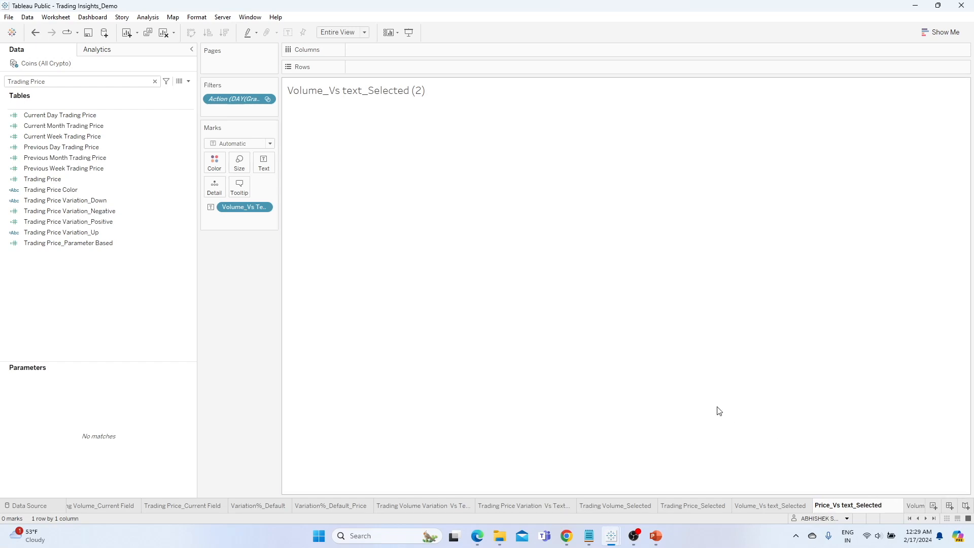
pyautogui.press('Return')
# - Duplicate the Volume_Date Text worksheet and rename the copy as Price_Date Text
pyautogui.click(926, 519)
pyautogui.click(925, 518)
pyautogui.click(842, 506)
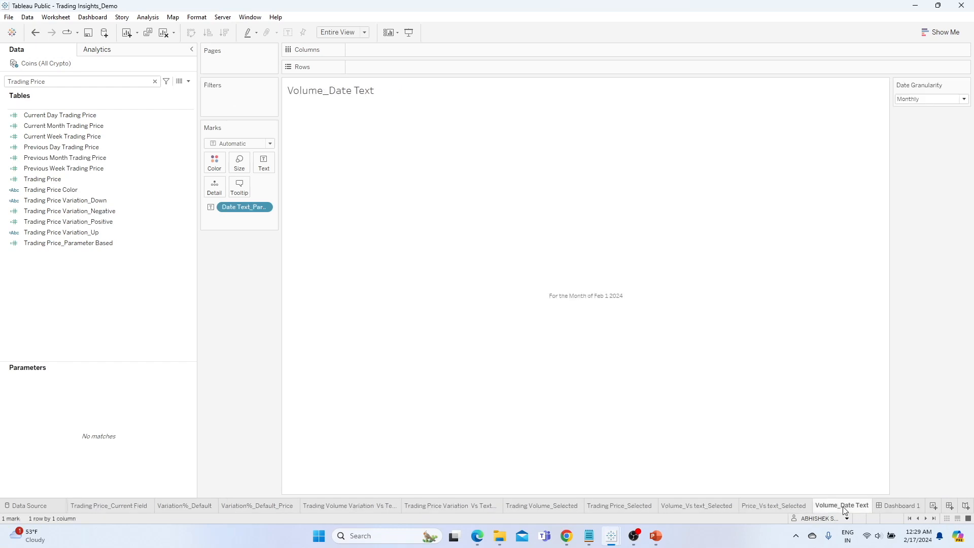
pyautogui.rightClick(845, 509)
pyautogui.click(869, 402)
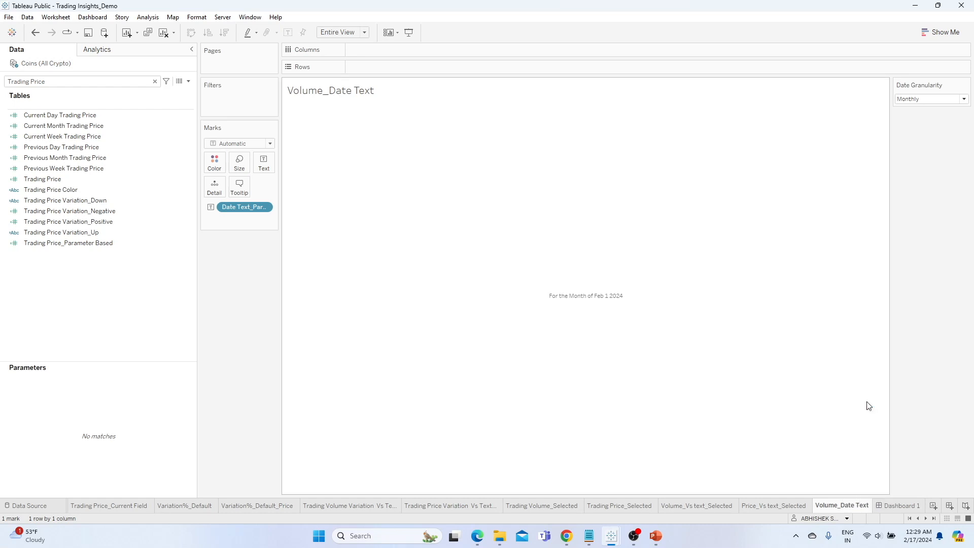
pyautogui.doubleClick(872, 506)
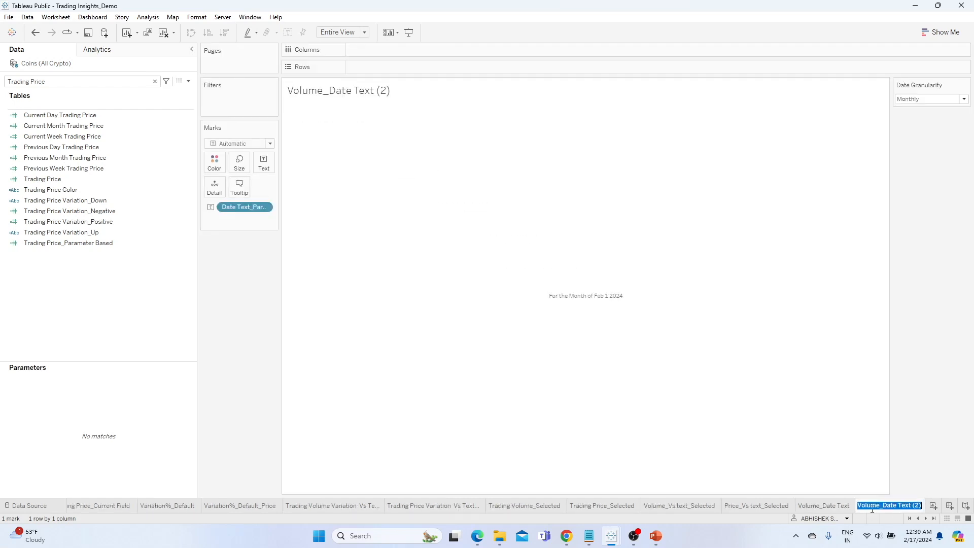
pyautogui.click(881, 501)
pyautogui.hotkey('shift', 'Home')
pyautogui.write('Price')
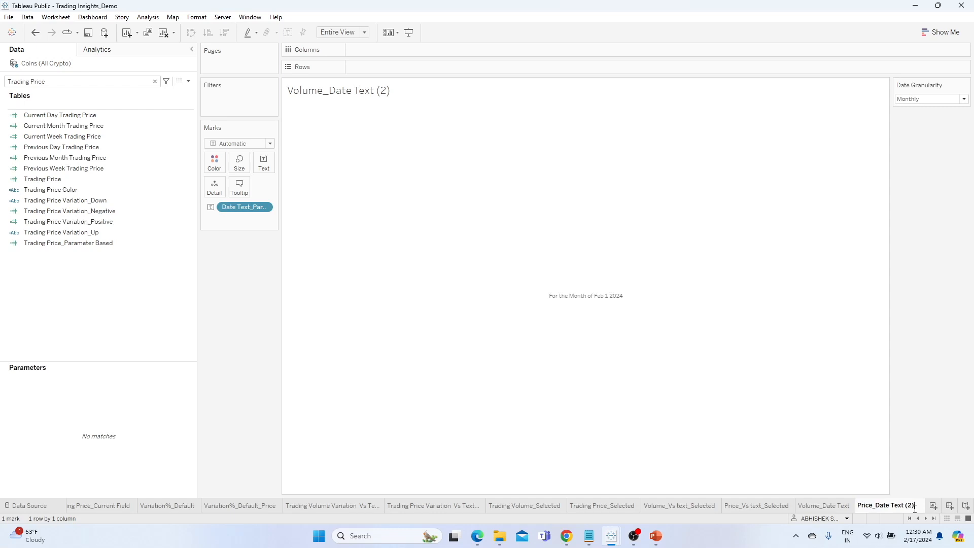
pyautogui.press('Return')
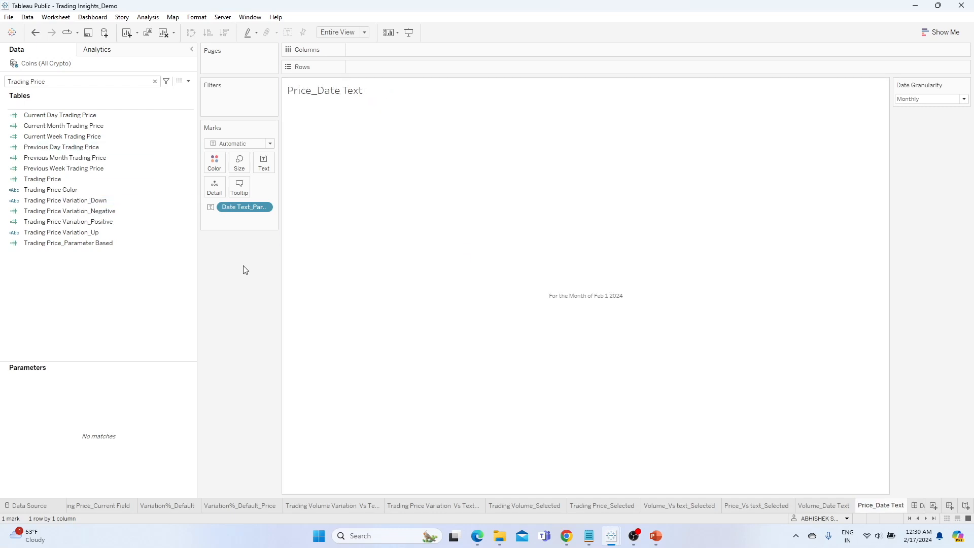
# - Place the Trading Price Trend Line worksheet on Dashboard 1 as a floating object above the Trading Volume Analysis card
pyautogui.click(927, 517)
pyautogui.click(900, 504)
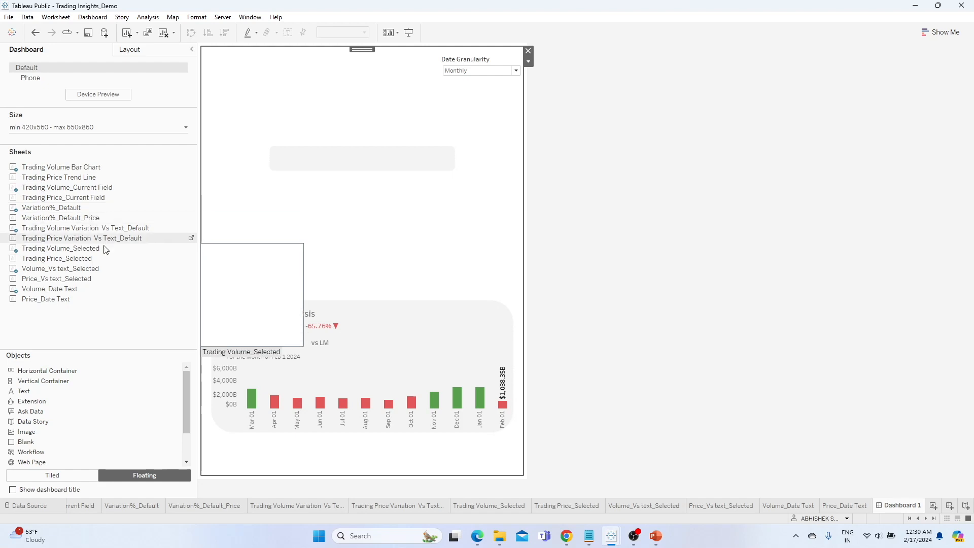
pyautogui.click(70, 178)
pyautogui.moveTo(55, 180); pyautogui.dragTo(356, 204)
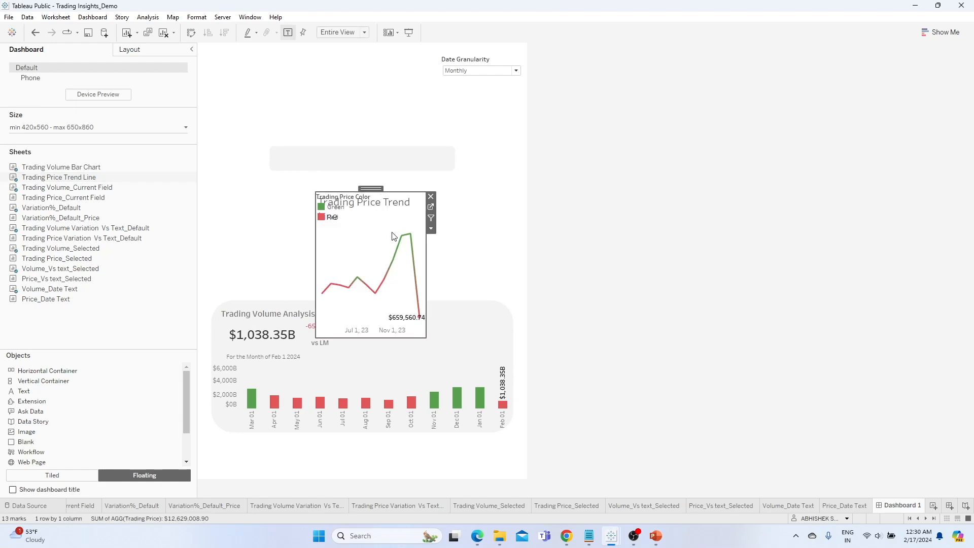
# - Remove the Trading Price Color legend from the dashboard and hide the title of the price trend line
pyautogui.click(349, 212)
pyautogui.click(394, 195)
pyautogui.click(344, 205)
pyautogui.rightClick(345, 205)
pyautogui.click(360, 230)
# - Resize the price trend line into a wide, low strip and center it above the Trading Volume Analysis card
pyautogui.moveTo(426, 265); pyautogui.dragTo(504, 264)
pyautogui.moveTo(318, 253); pyautogui.dragTo(230, 246)
pyautogui.moveTo(412, 332); pyautogui.dragTo(394, 259)
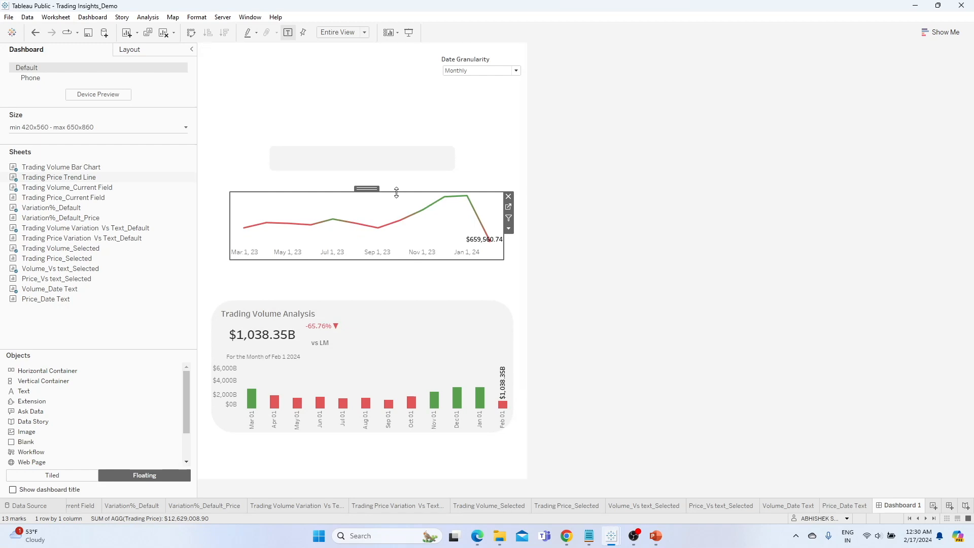
pyautogui.moveTo(395, 191); pyautogui.dragTo(399, 200)
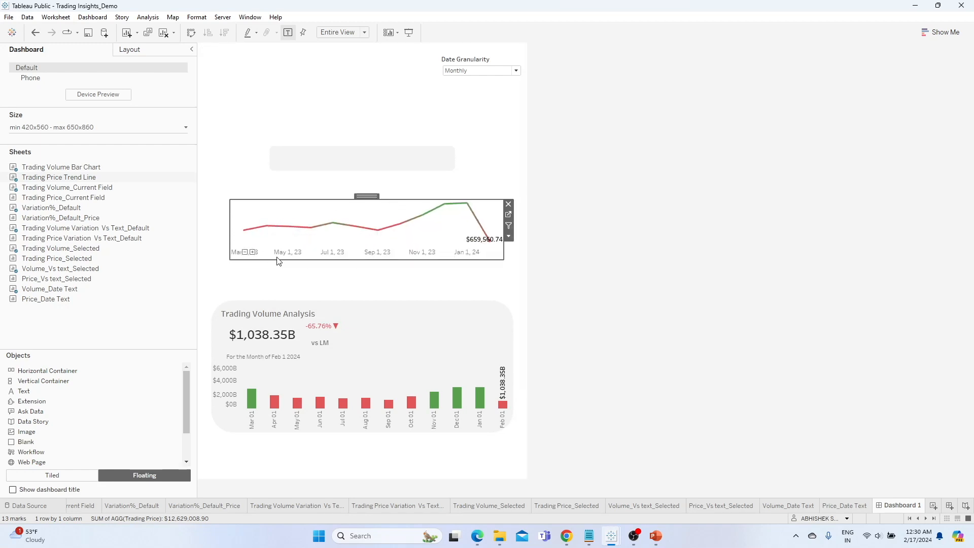
pyautogui.moveTo(278, 259); pyautogui.dragTo(279, 268)
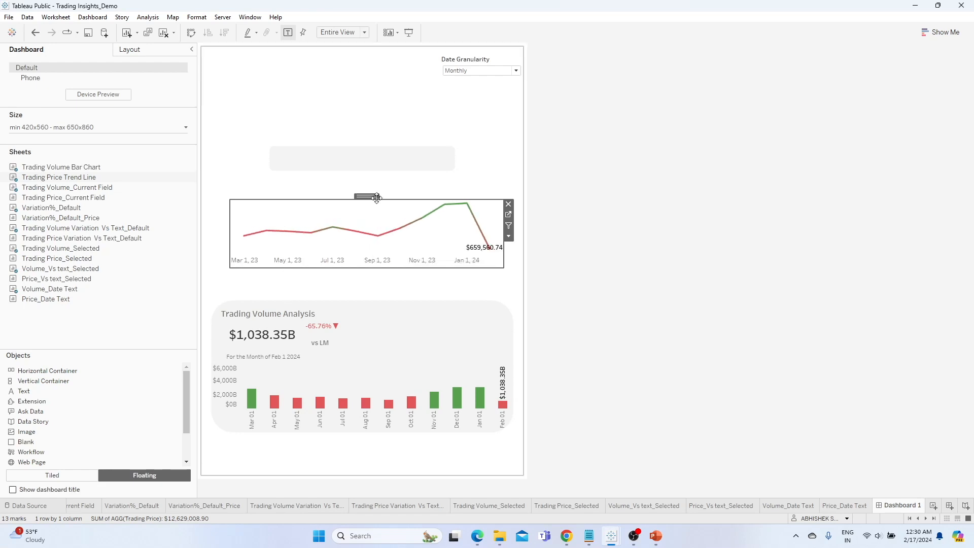
pyautogui.moveTo(373, 200); pyautogui.dragTo(367, 199)
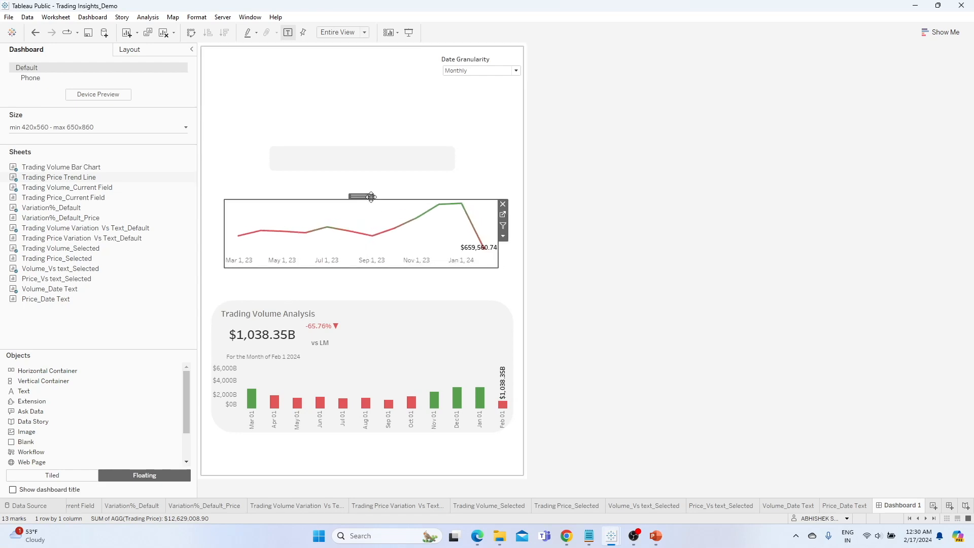
# - Set the Date Granularity to Daily, and make the price trend line smaller, centered just above the Trading Volume Analysis card
pyautogui.click(480, 72)
pyautogui.click(477, 85)
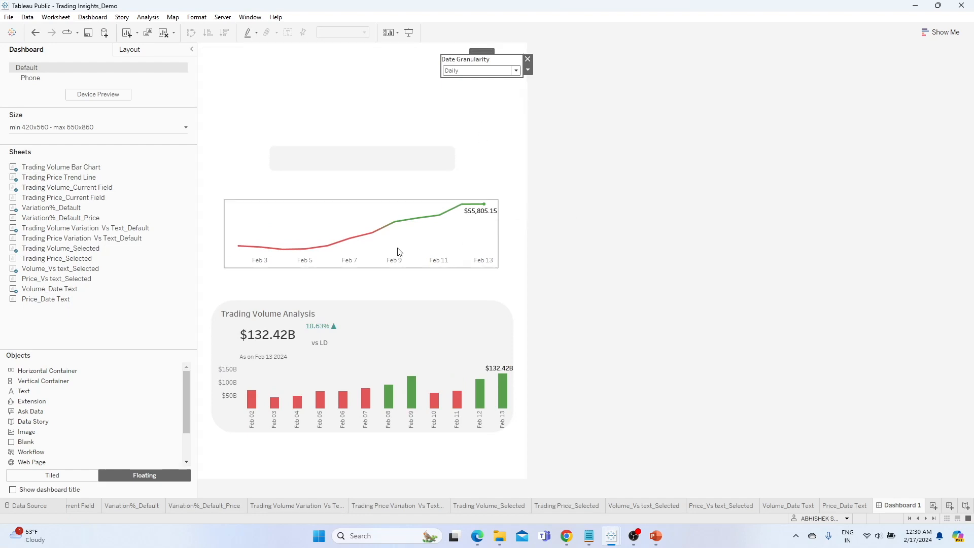
pyautogui.click(371, 203)
pyautogui.moveTo(379, 200); pyautogui.dragTo(363, 233)
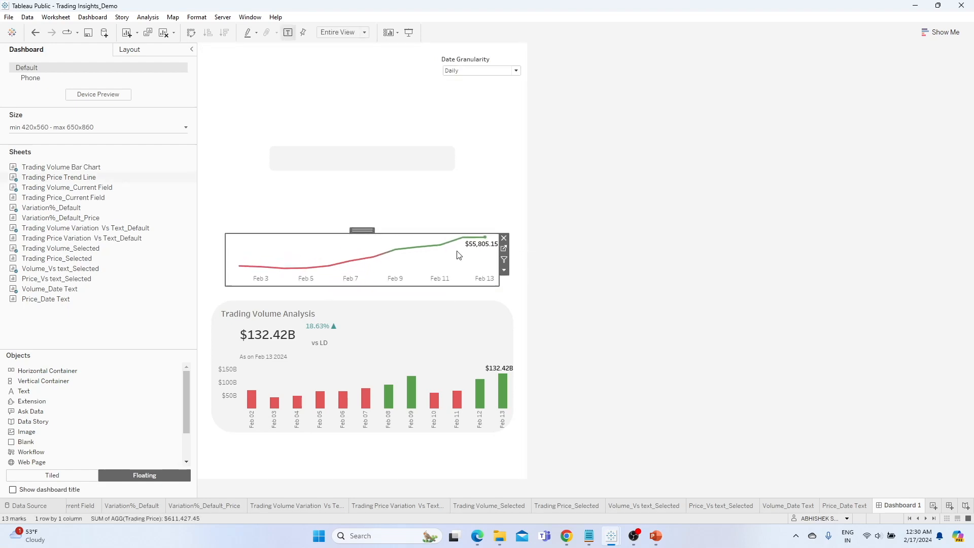
pyautogui.moveTo(497, 261); pyautogui.dragTo(454, 259)
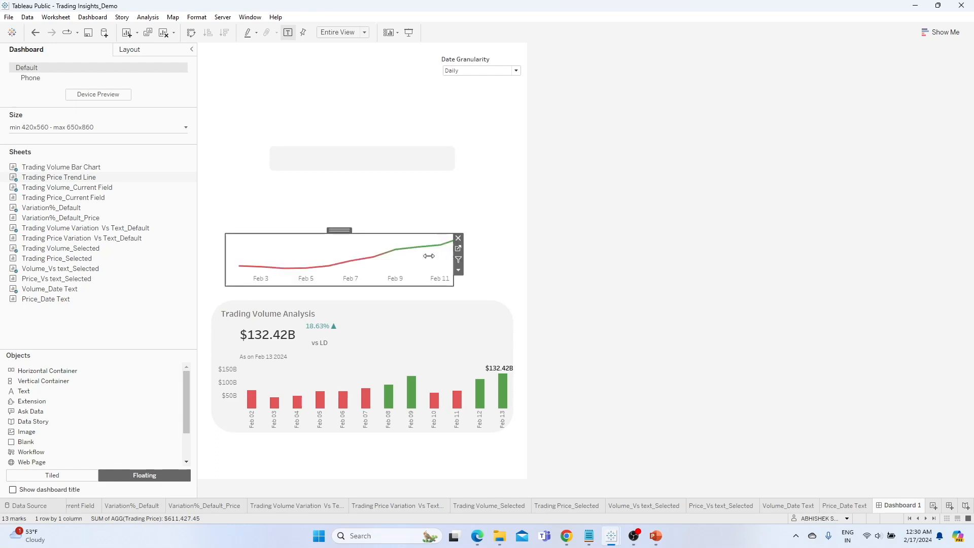
pyautogui.moveTo(226, 261); pyautogui.dragTo(280, 261)
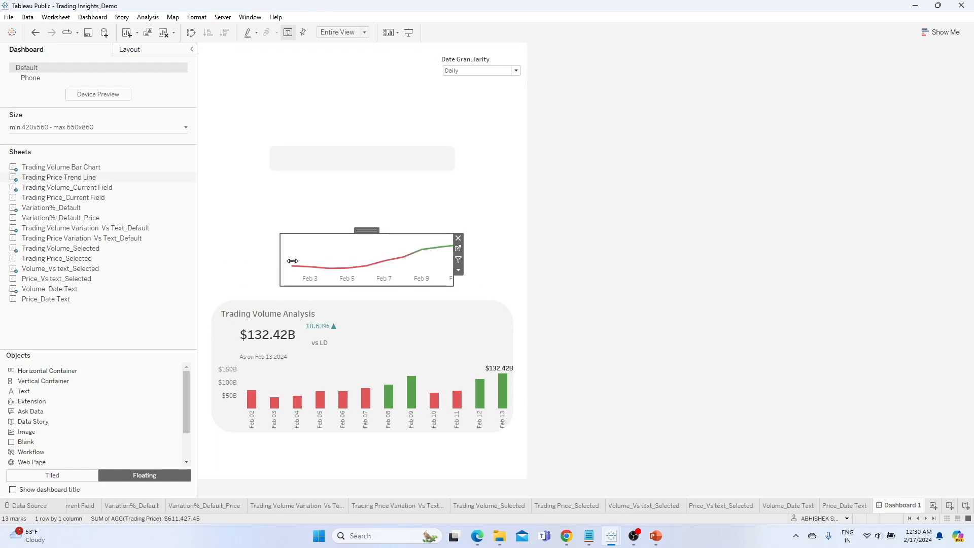
pyautogui.moveTo(370, 232); pyautogui.dragTo(367, 230)
pyautogui.click(415, 217)
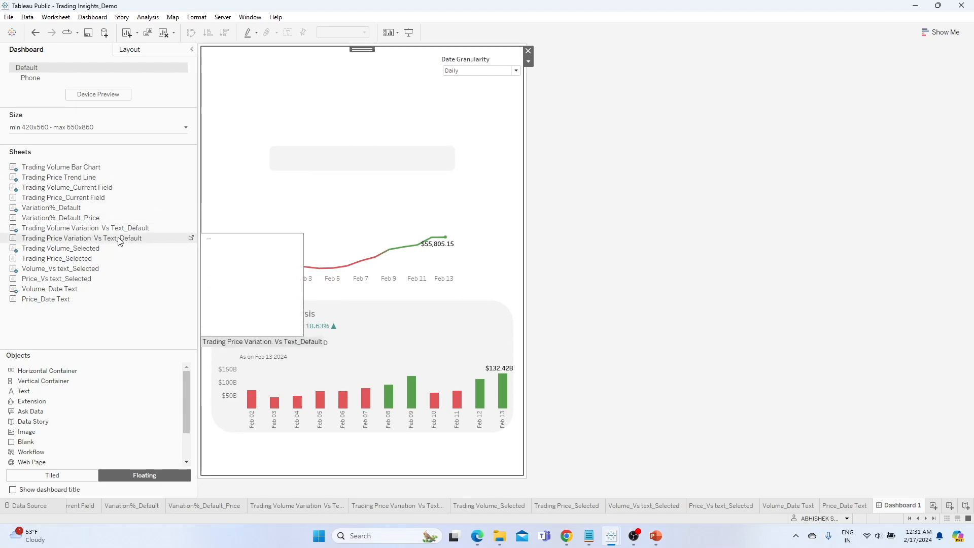
# - Add a floating vertical container to the dashboard and put the Variation%_Default_Price worksheet in it with its title hidden
pyautogui.moveTo(59, 380); pyautogui.dragTo(242, 113)
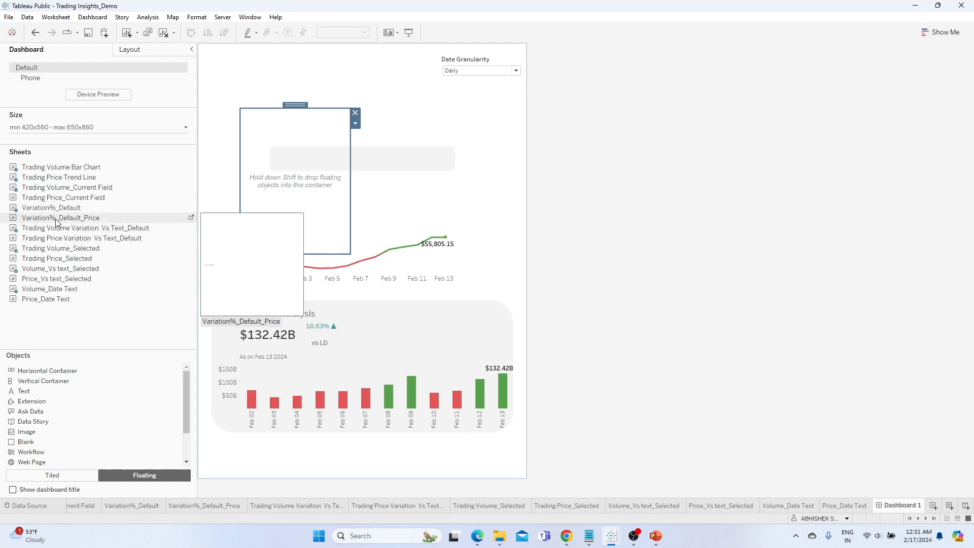
pyautogui.moveTo(52, 222); pyautogui.dragTo(274, 167)
pyautogui.rightClick(265, 135)
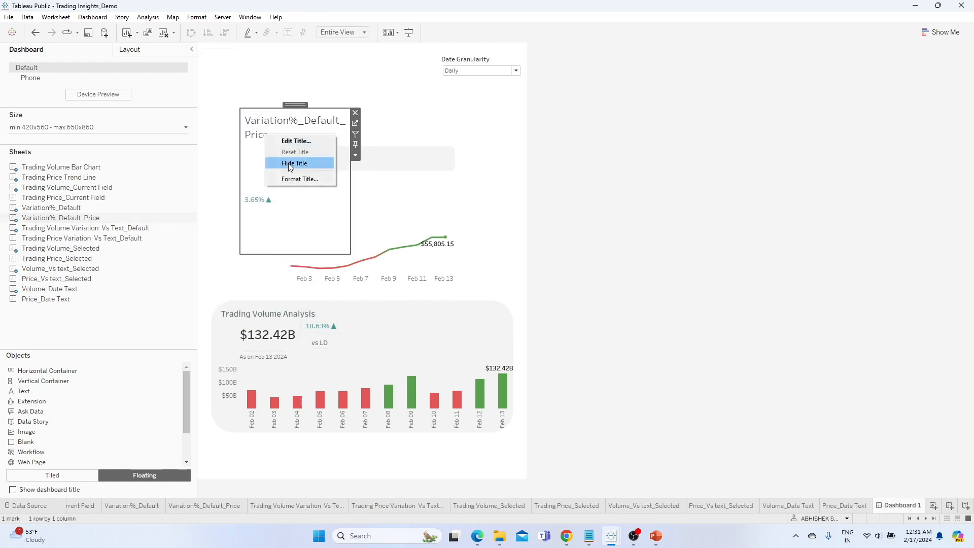
pyautogui.click(289, 164)
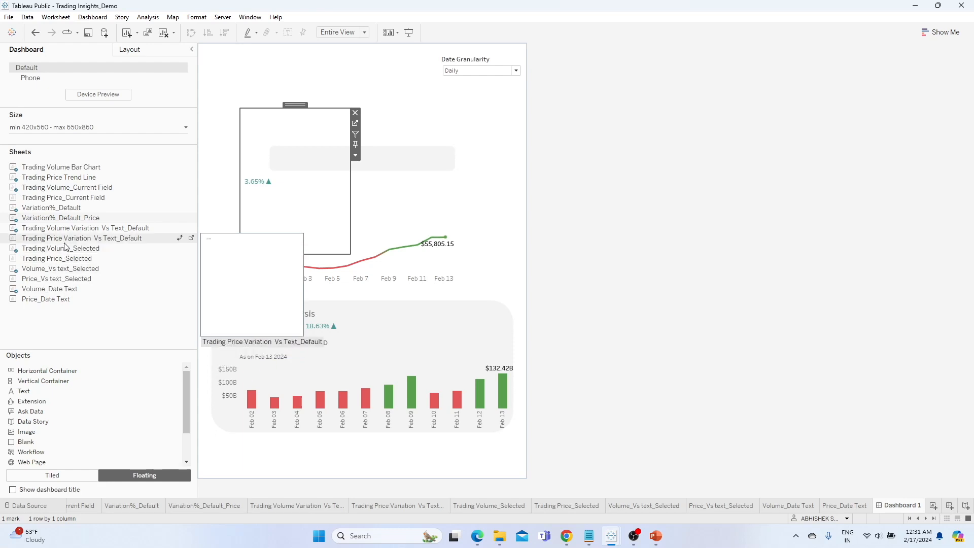
# - Add the Trading Price Variation Vs Text_Default worksheet below the price variation in the vertical container and hide its title
pyautogui.moveTo(58, 243); pyautogui.dragTo(293, 216)
pyautogui.rightClick(273, 189)
pyautogui.click(305, 213)
# - Shrink the vertical container to fit the price variation and Vs text, and position it above the price trend line
pyautogui.click(355, 228)
pyautogui.click(419, 462)
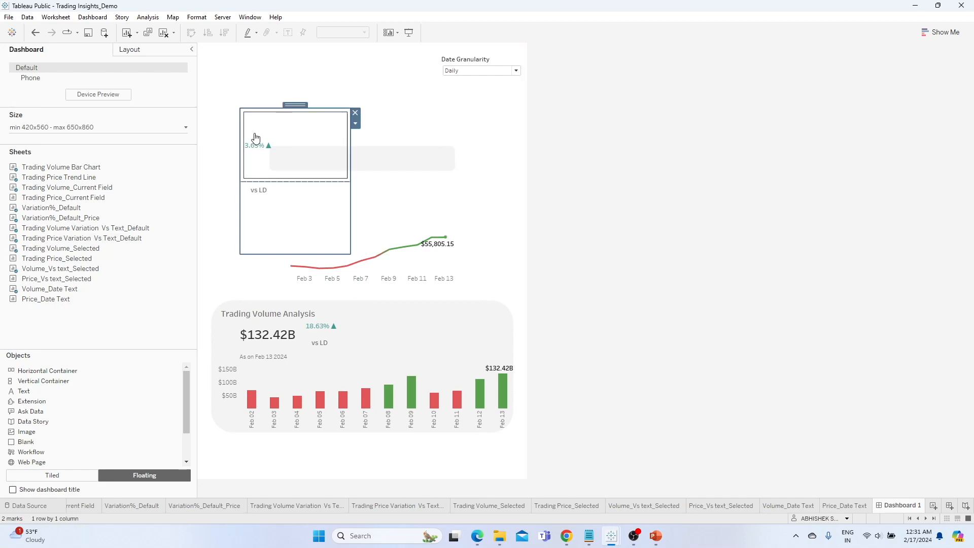
pyautogui.moveTo(284, 107); pyautogui.dragTo(290, 186)
pyautogui.moveTo(293, 221); pyautogui.dragTo(294, 239)
pyautogui.click(287, 214)
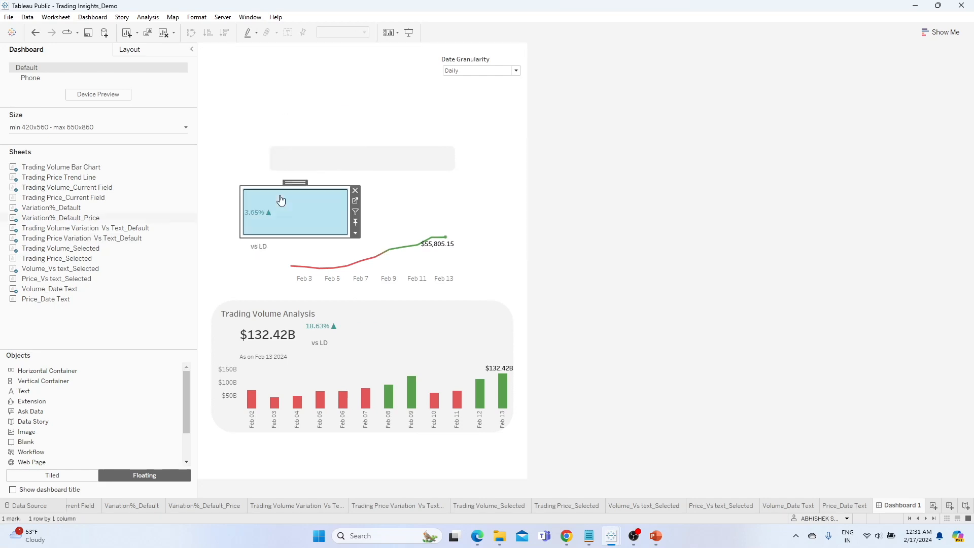
pyautogui.click(355, 233)
pyautogui.click(413, 465)
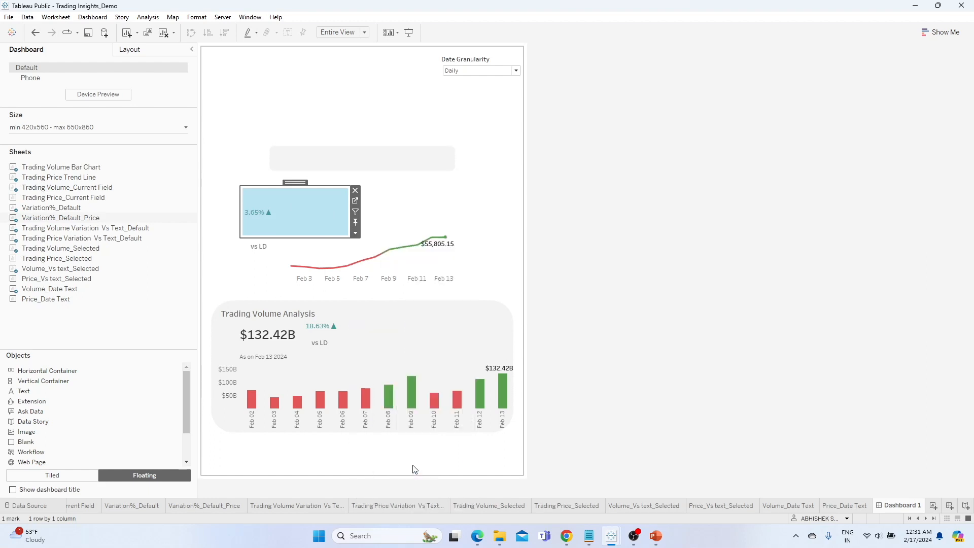
pyautogui.moveTo(281, 185); pyautogui.dragTo(279, 211)
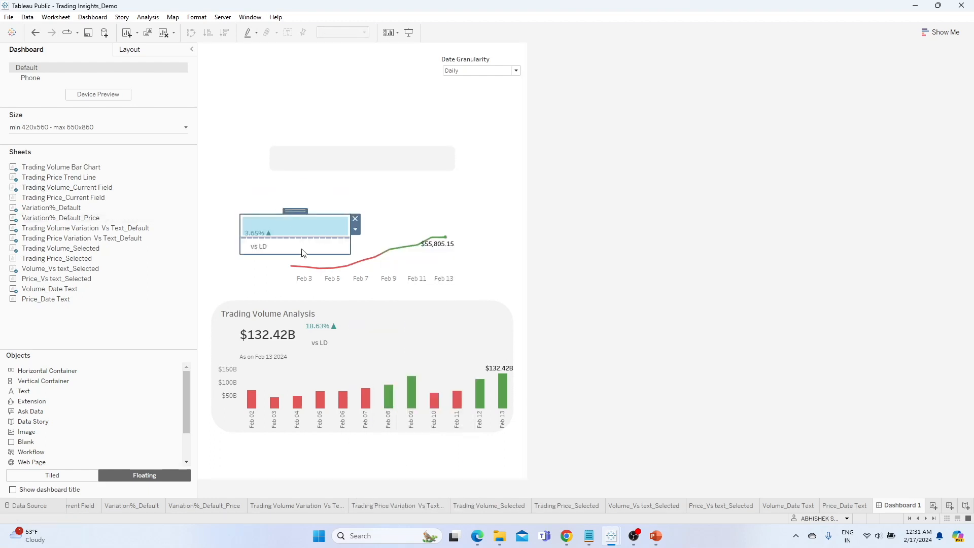
pyautogui.moveTo(347, 231); pyautogui.dragTo(374, 191)
pyautogui.click(374, 191)
pyautogui.click(270, 211)
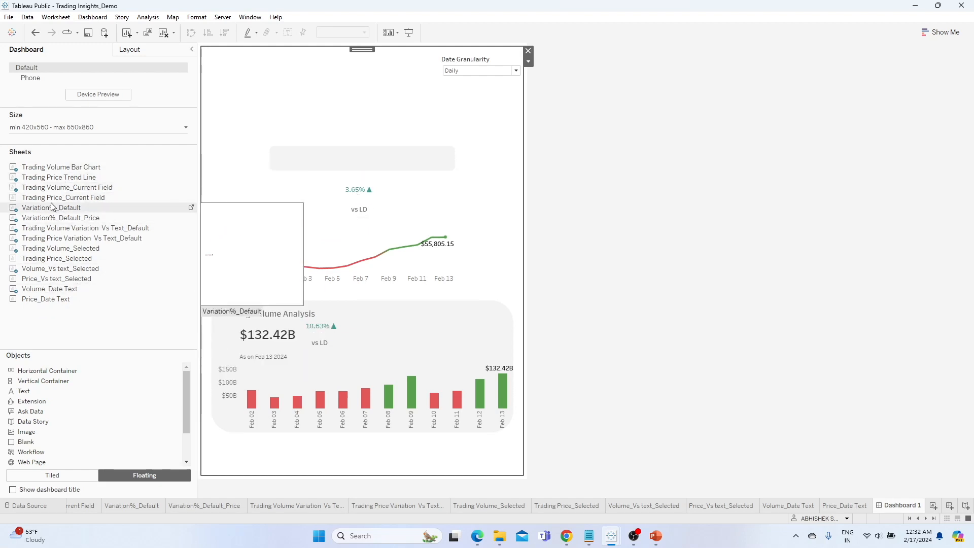
# - Add the Trading Price_Current Field worksheet as a floating object, hide its title and reduce its height
pyautogui.moveTo(44, 197); pyautogui.dragTo(231, 86)
pyautogui.rightClick(254, 95)
pyautogui.click(282, 120)
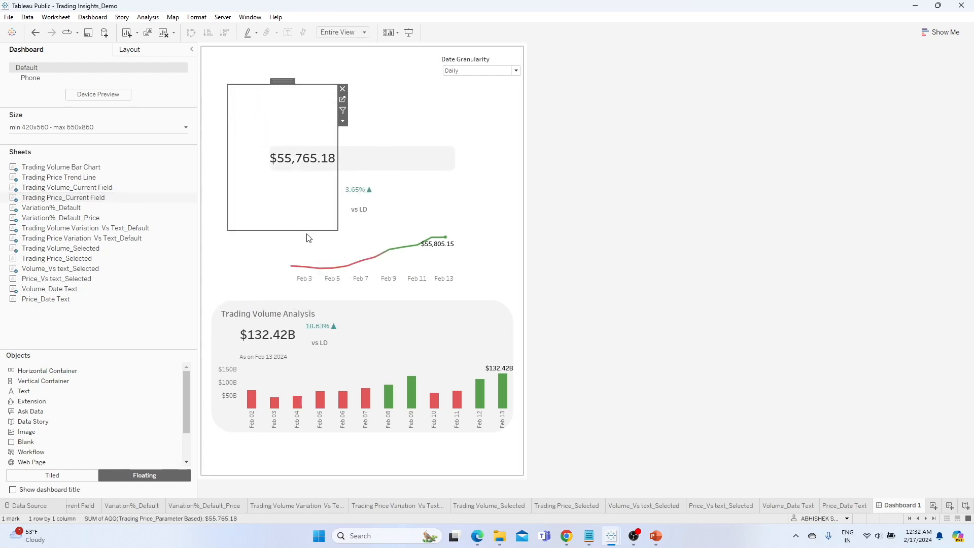
pyautogui.moveTo(305, 231); pyautogui.dragTo(307, 132)
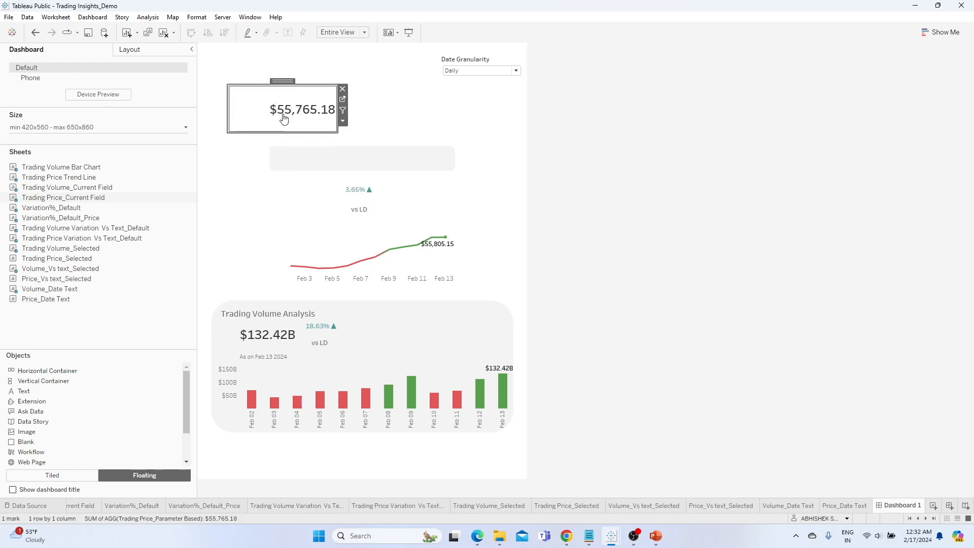
# - Add a floating horizontal container and arrange the current trading price and the price variation container side by side in it
pyautogui.moveTo(71, 371); pyautogui.dragTo(410, 117)
pyautogui.click(297, 90)
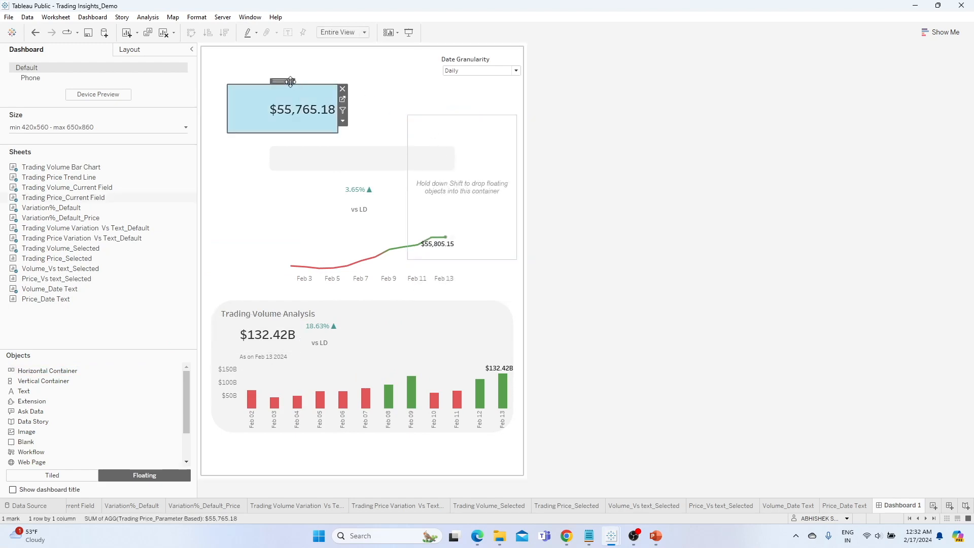
pyautogui.moveTo(290, 86); pyautogui.dragTo(453, 153)
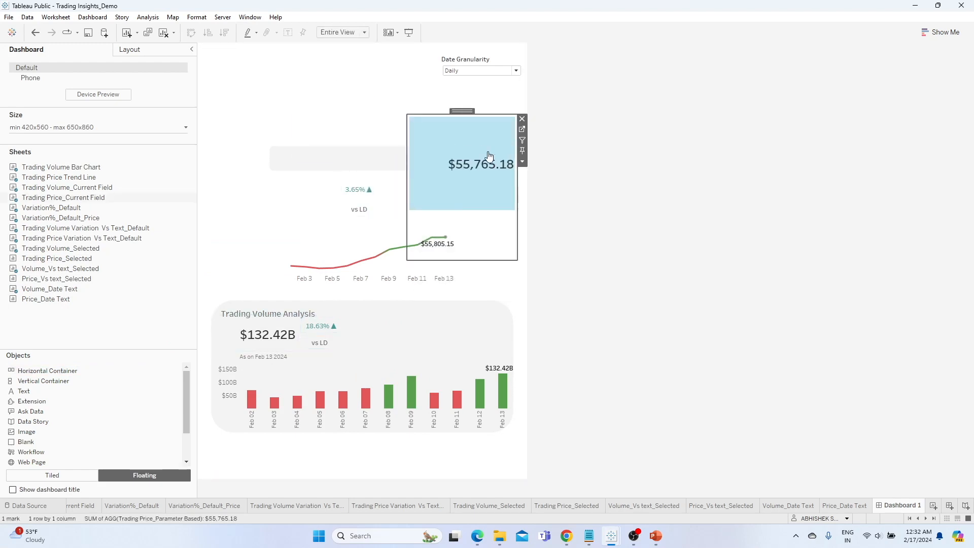
pyautogui.click(377, 191)
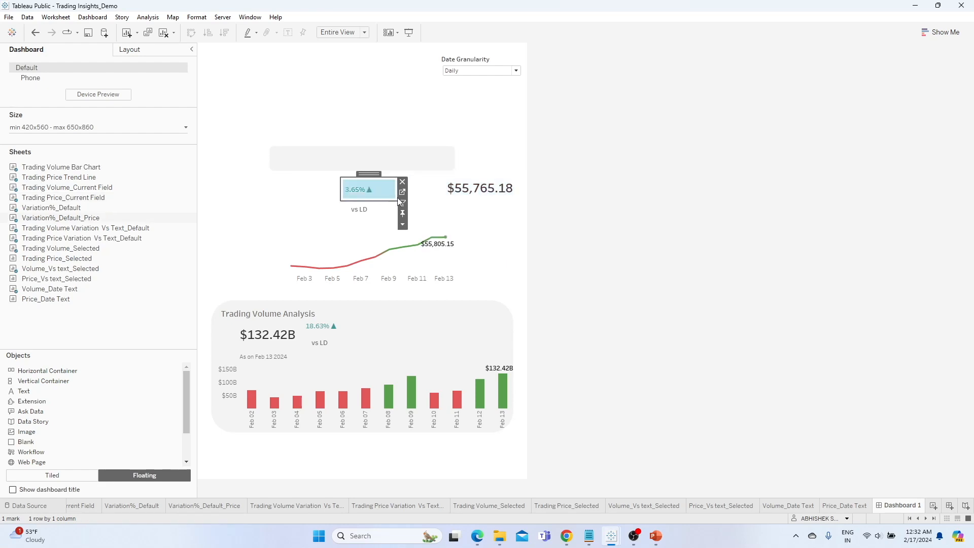
pyautogui.click(403, 224)
pyautogui.click(457, 456)
pyautogui.moveTo(369, 174); pyautogui.dragTo(511, 184)
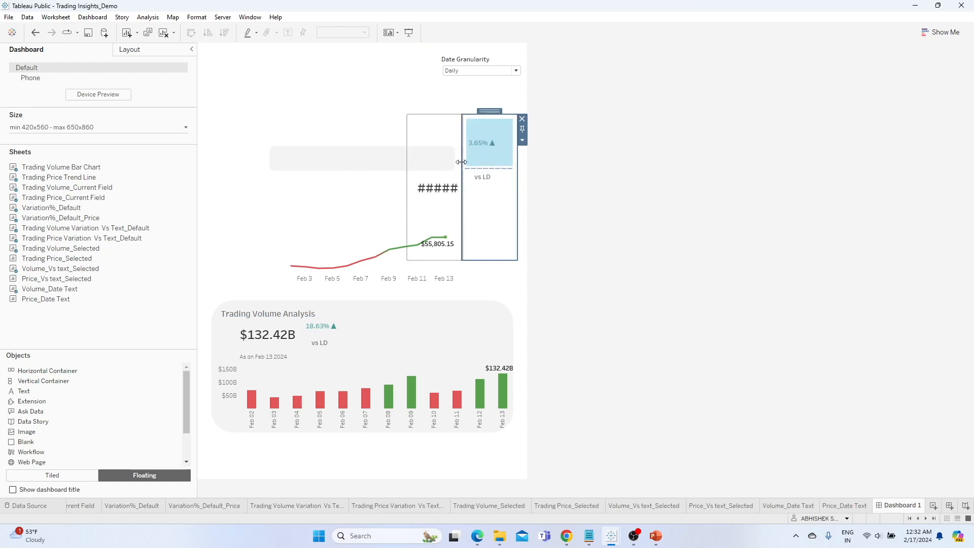
# - Resize the horizontal price container to a compact row and center it above the price trend line
pyautogui.click(522, 141)
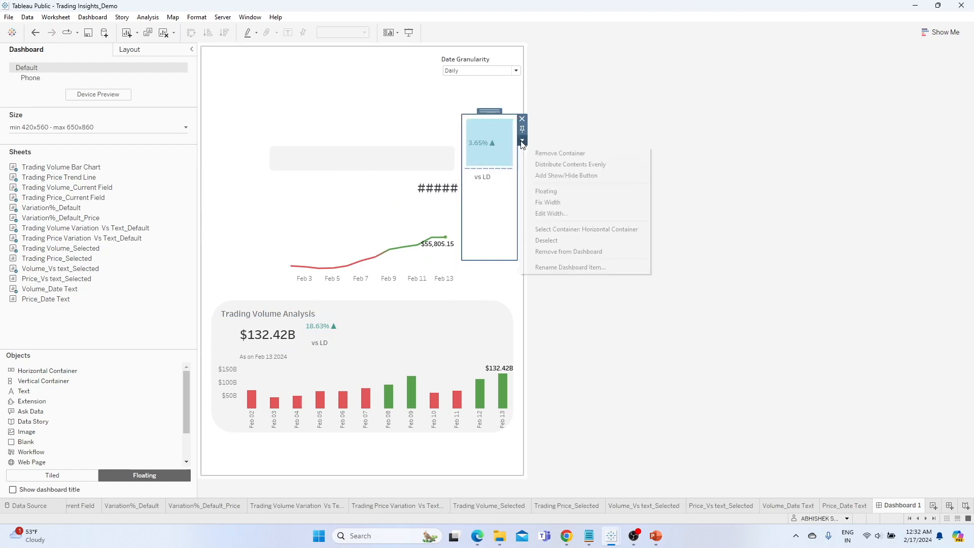
pyautogui.click(567, 231)
pyautogui.moveTo(406, 183); pyautogui.dragTo(266, 182)
pyautogui.moveTo(434, 120); pyautogui.dragTo(373, 176)
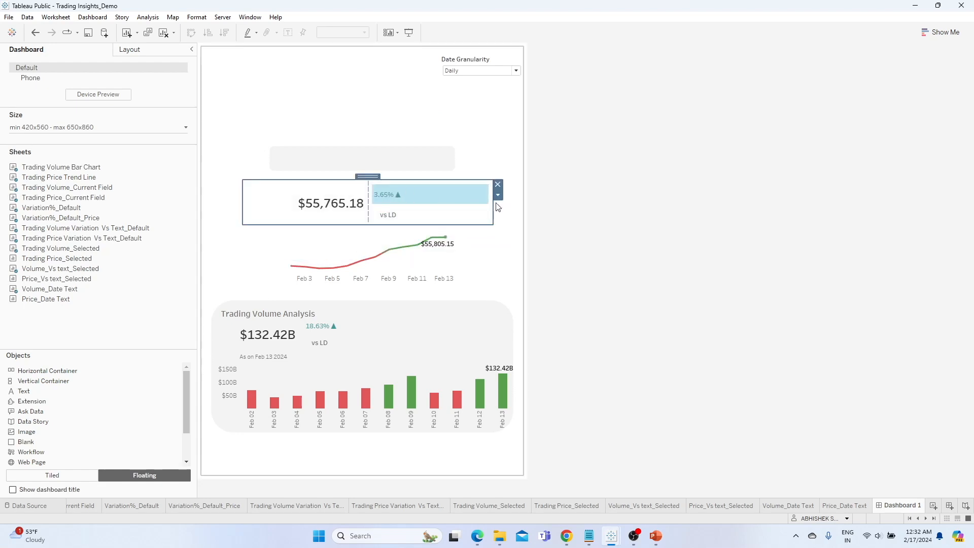
pyautogui.moveTo(494, 203); pyautogui.dragTo(402, 202)
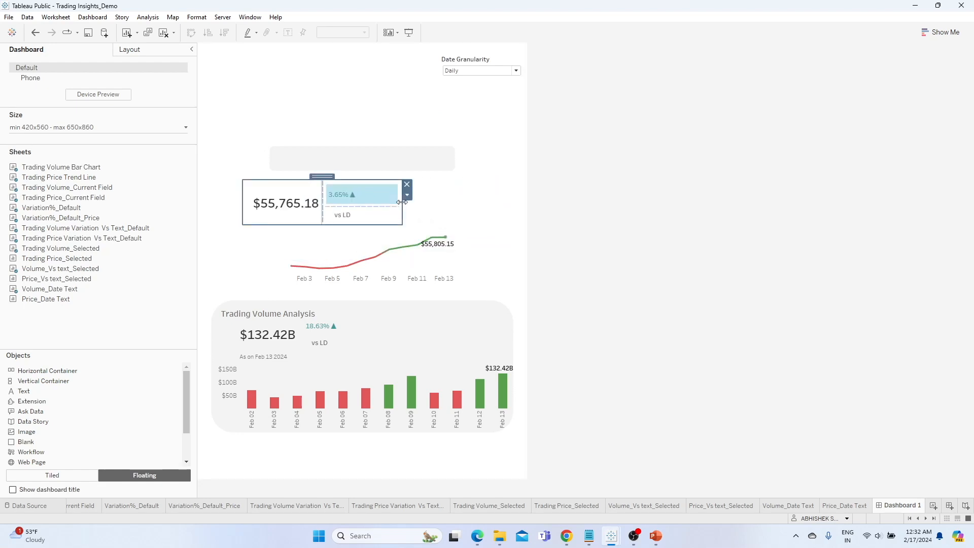
pyautogui.moveTo(326, 181); pyautogui.dragTo(361, 181)
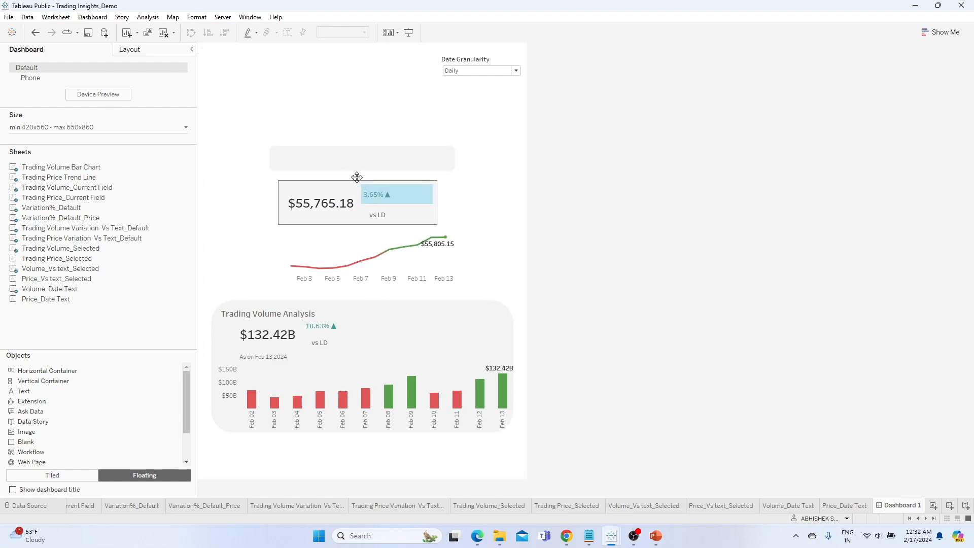
# - Check the layout size and position of the horizontal container holding the trading volume value and its variation
pyautogui.click(325, 335)
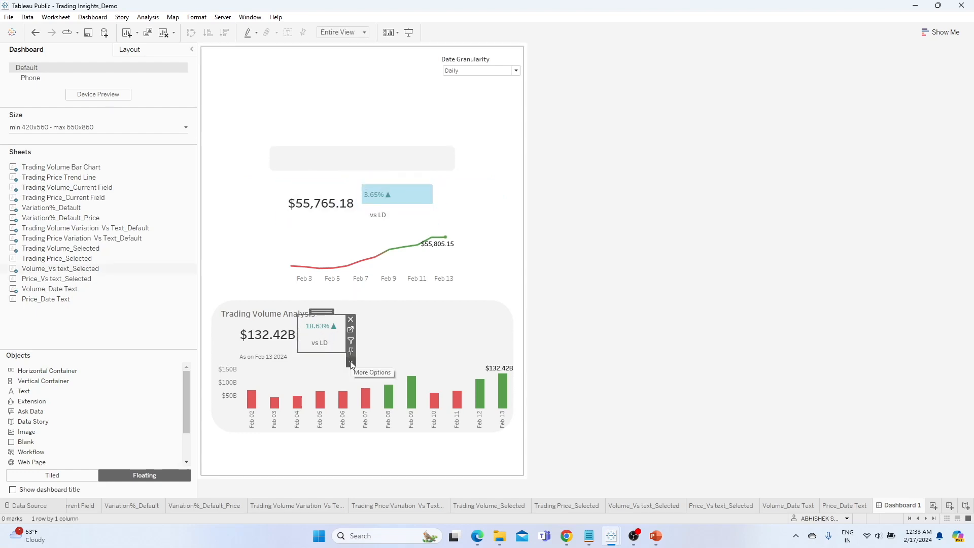
pyautogui.click(350, 361)
pyautogui.click(427, 503)
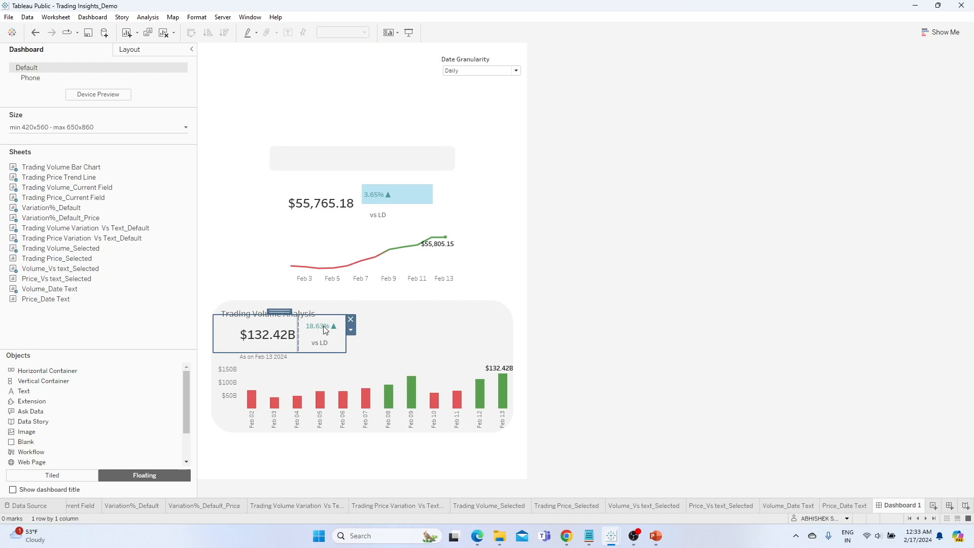
pyautogui.click(125, 51)
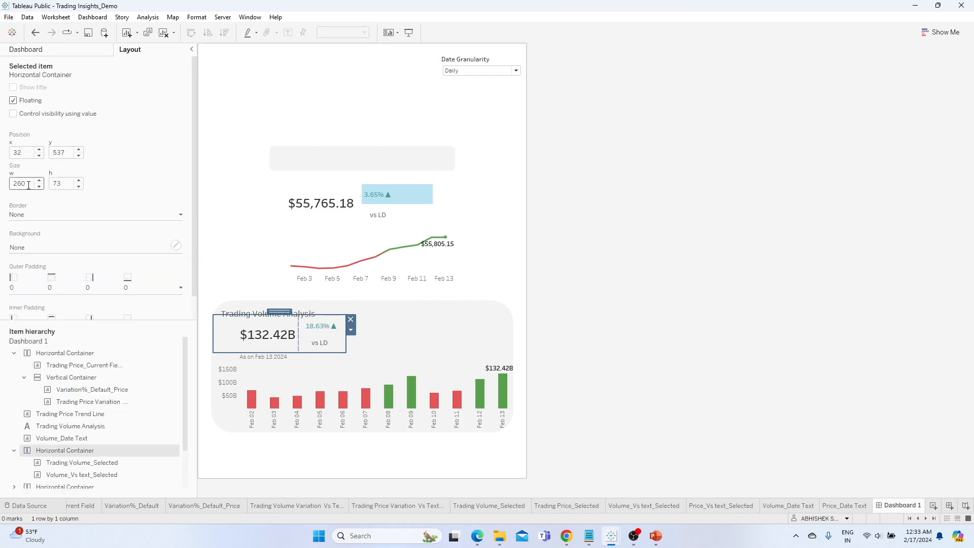
# - Select the horizontal price container and widen the trading price value's share, narrowing the variation column
pyautogui.click(356, 187)
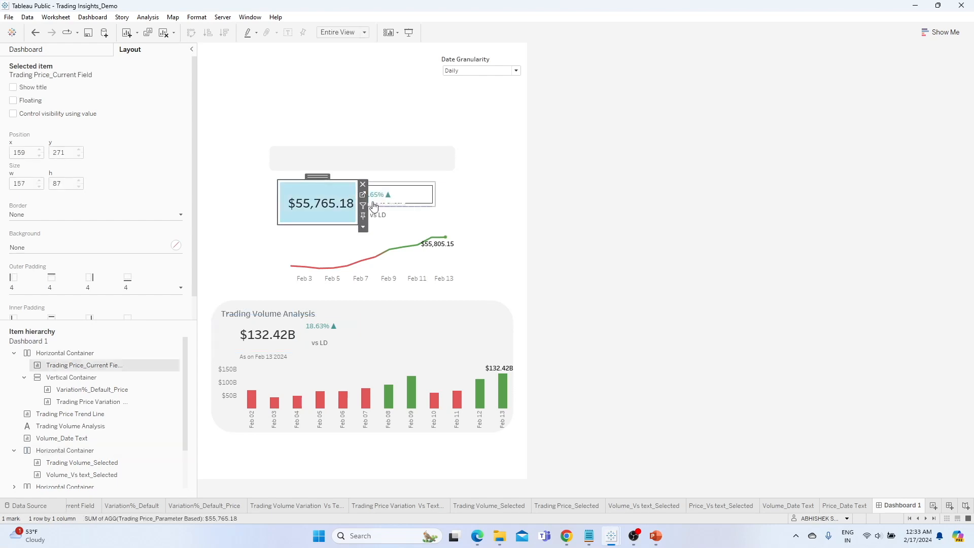
pyautogui.click(363, 227)
pyautogui.click(395, 448)
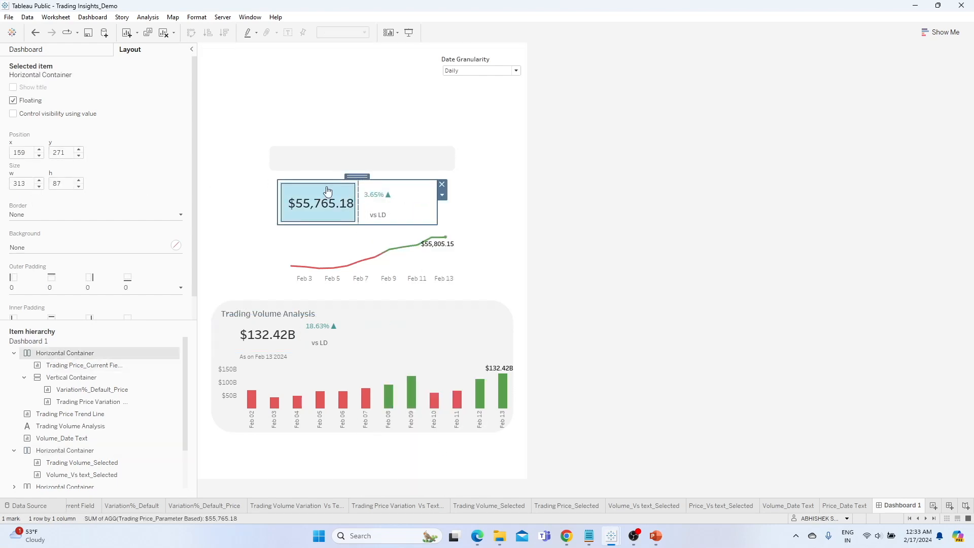
pyautogui.moveTo(357, 194); pyautogui.dragTo(384, 199)
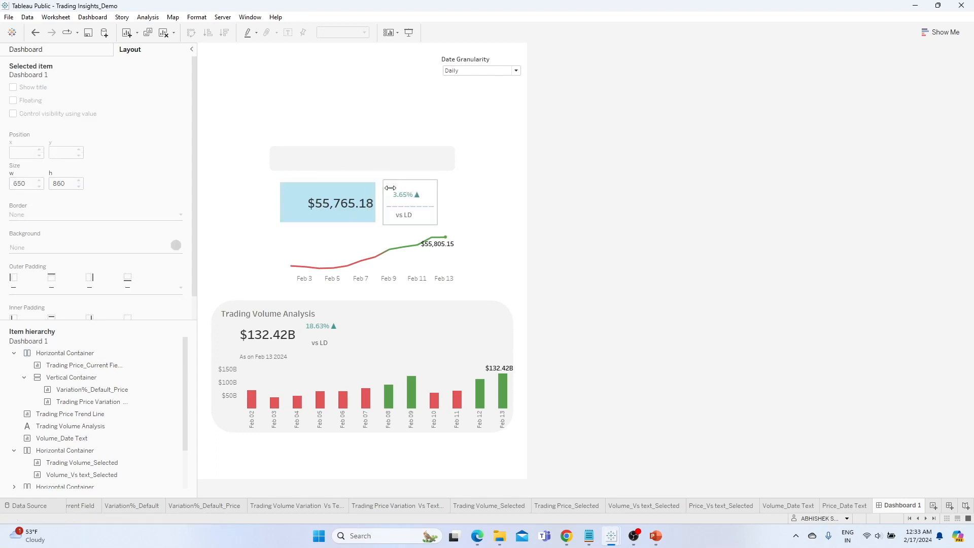
# - With the date granularity set to Monthly, size the horizontal price container to 260 by 73 and narrow the trading price value's share
pyautogui.click(472, 62)
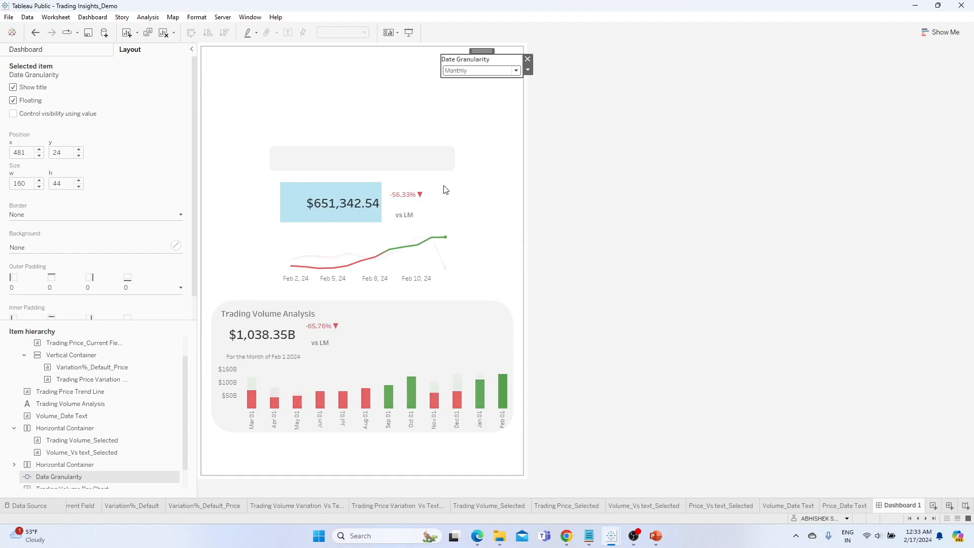
pyautogui.click(336, 191)
pyautogui.click(389, 227)
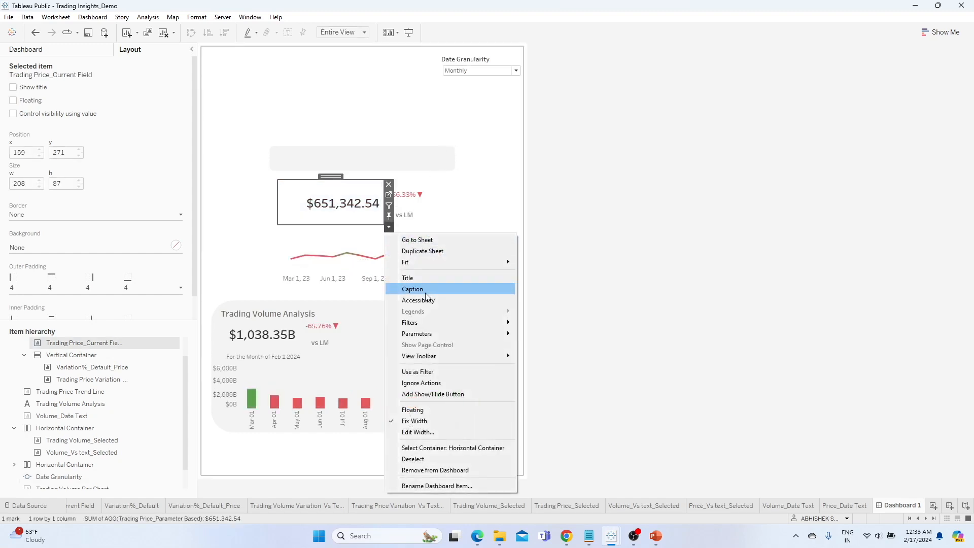
pyautogui.click(452, 447)
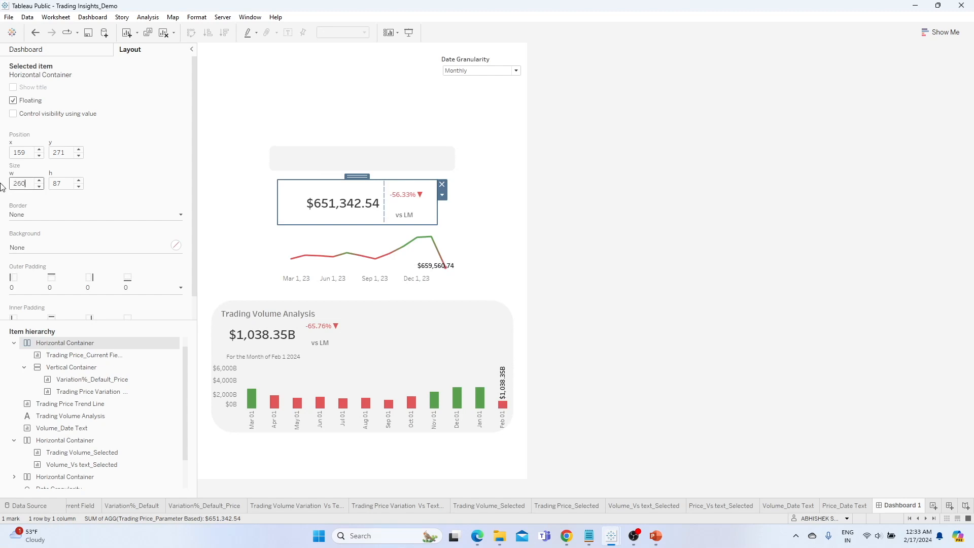
pyautogui.moveTo(62, 181); pyautogui.dragTo(37, 184)
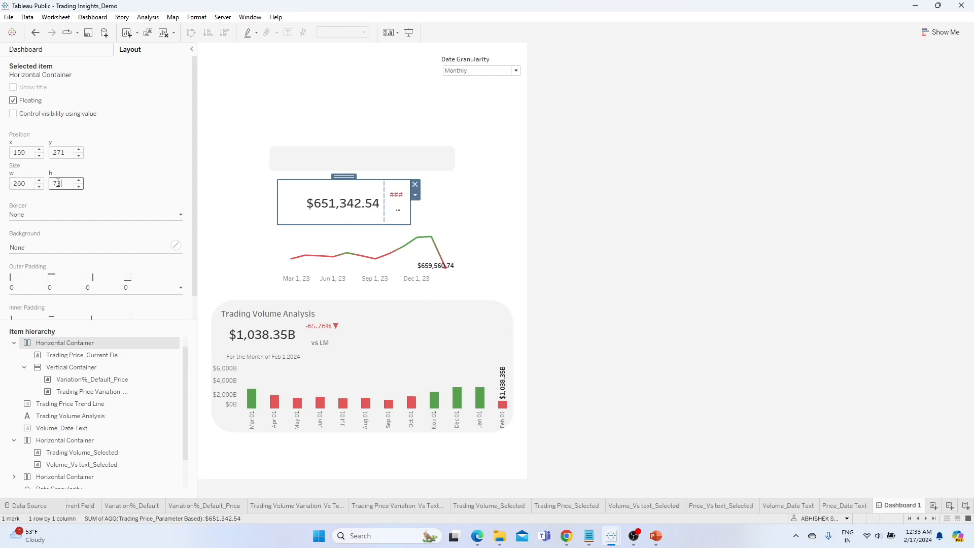
pyautogui.moveTo(383, 190); pyautogui.dragTo(368, 194)
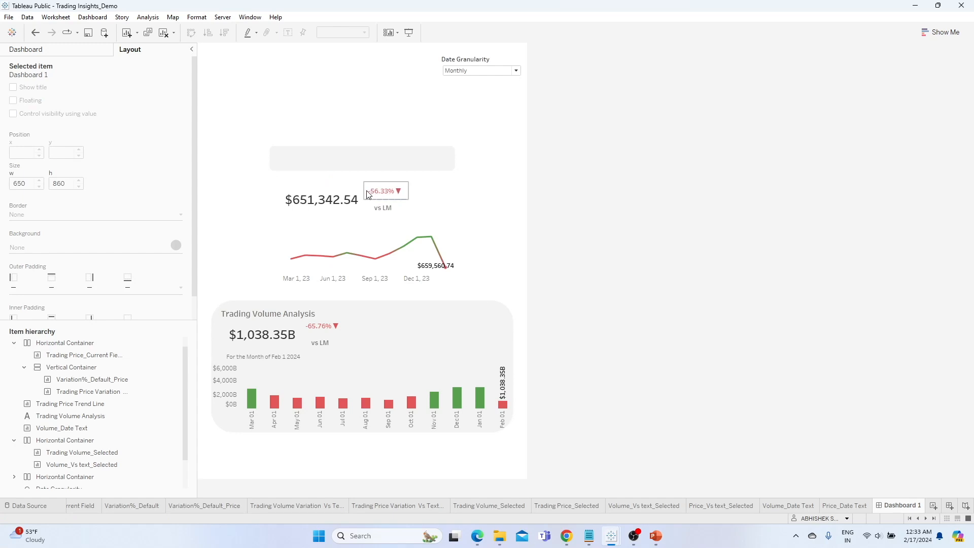
# - Select the horizontal container around the trading price and its variation and set its width to 265
pyautogui.click(318, 193)
pyautogui.click(367, 227)
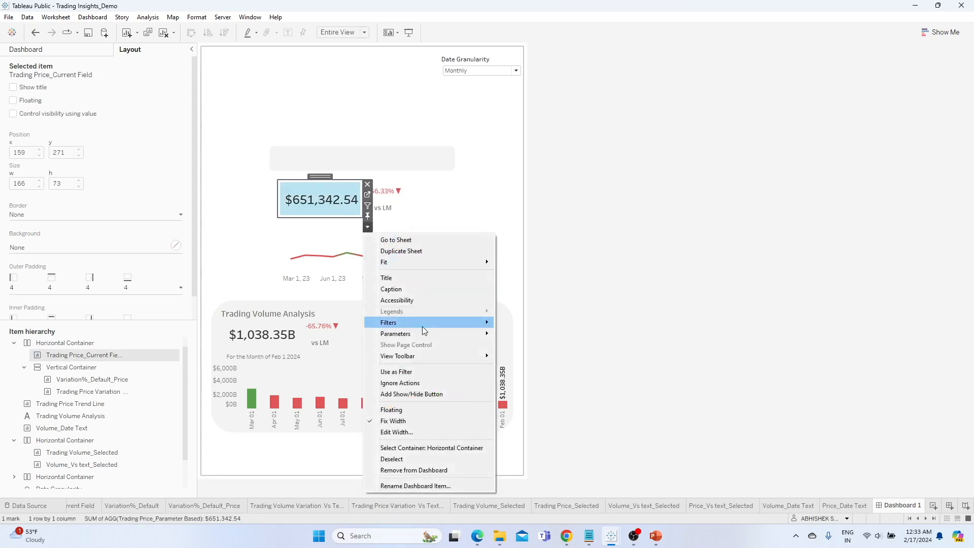
pyautogui.click(434, 448)
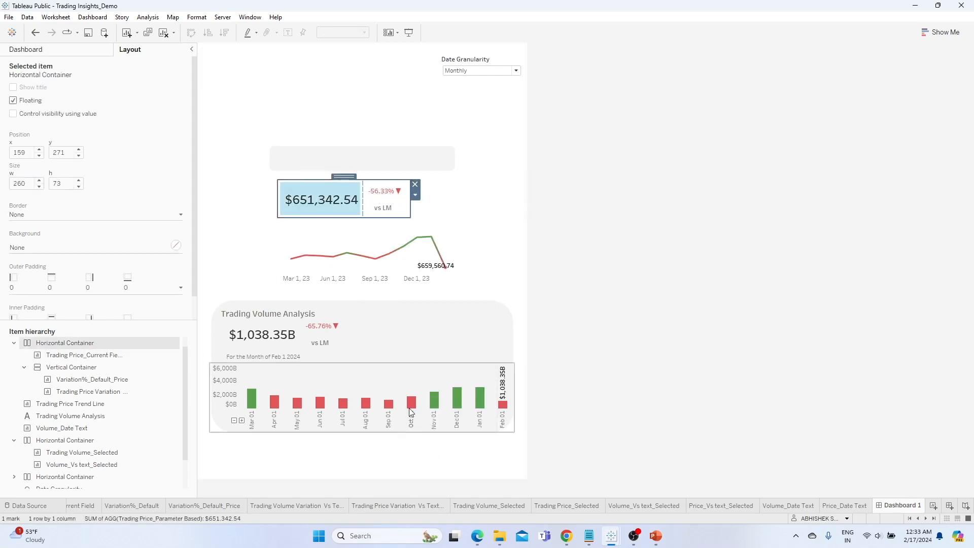
pyautogui.click(40, 181)
pyautogui.click(39, 181)
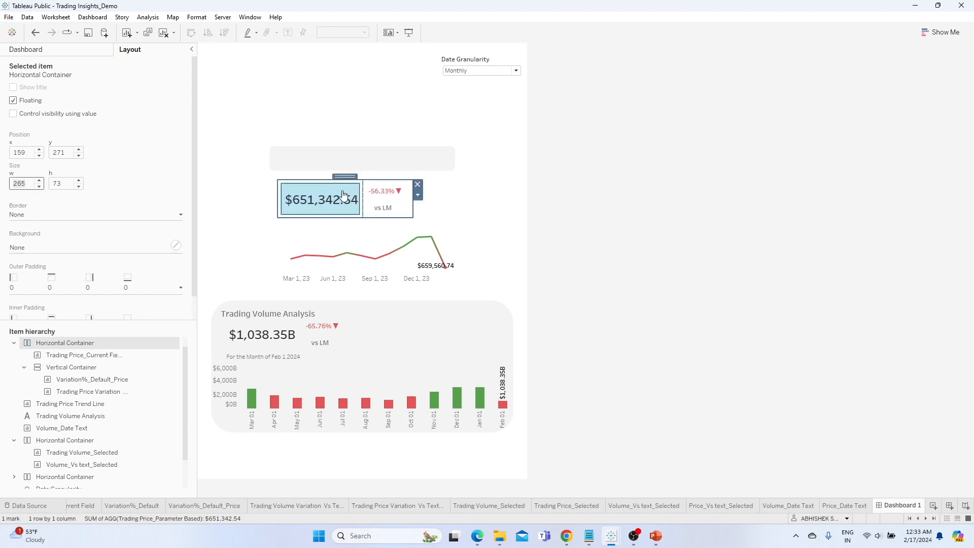
# - Switch the date granularity to Daily and back to Monthly to check how the price row fits its values
pyautogui.click(344, 195)
pyautogui.click(469, 72)
pyautogui.click(467, 79)
pyautogui.click(468, 72)
pyautogui.click(463, 88)
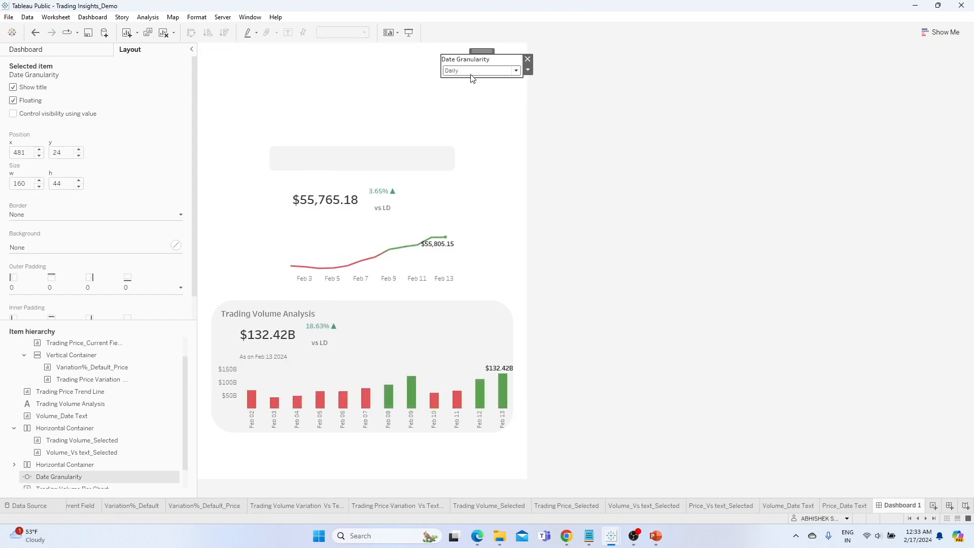
pyautogui.click(471, 72)
pyautogui.click(464, 88)
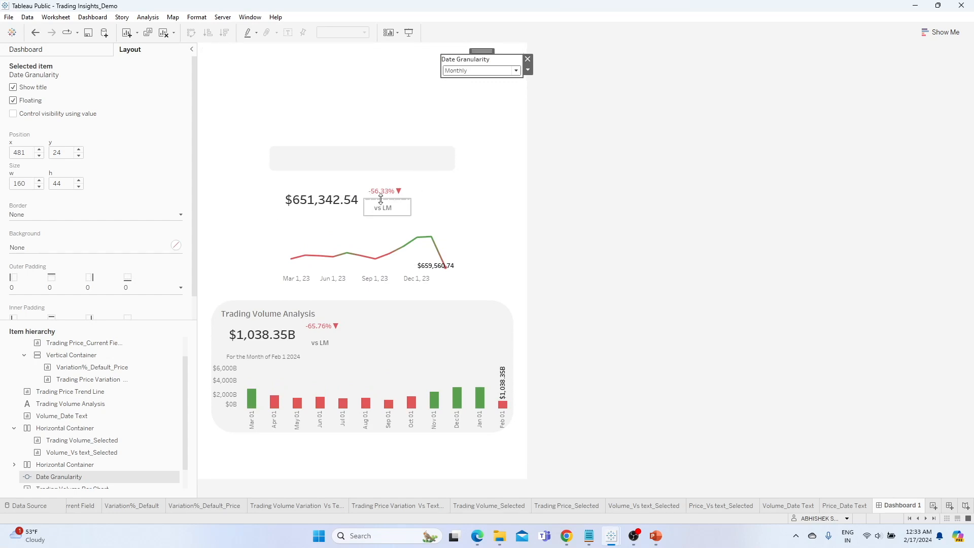
# - Try to add a floating horizontal container above the grey title shape, holding the Trading Price_Selected sheet with its title hidden
pyautogui.click(249, 165)
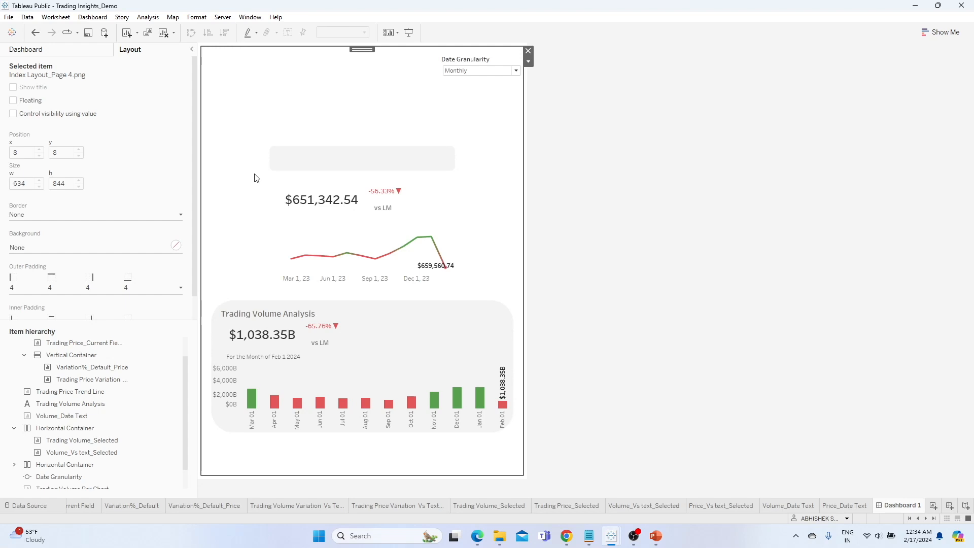
pyautogui.click(60, 53)
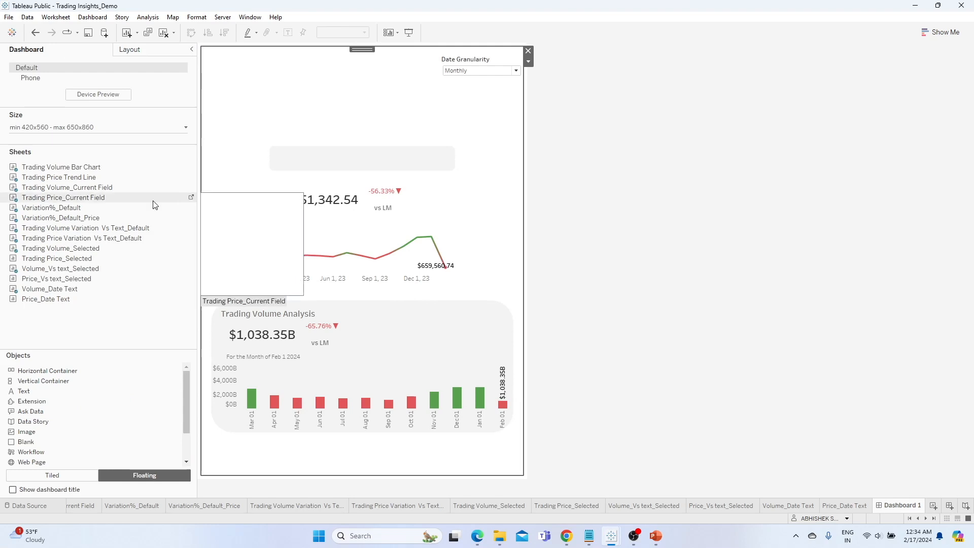
pyautogui.moveTo(57, 370); pyautogui.dragTo(299, 74)
pyautogui.moveTo(340, 218); pyautogui.dragTo(342, 134)
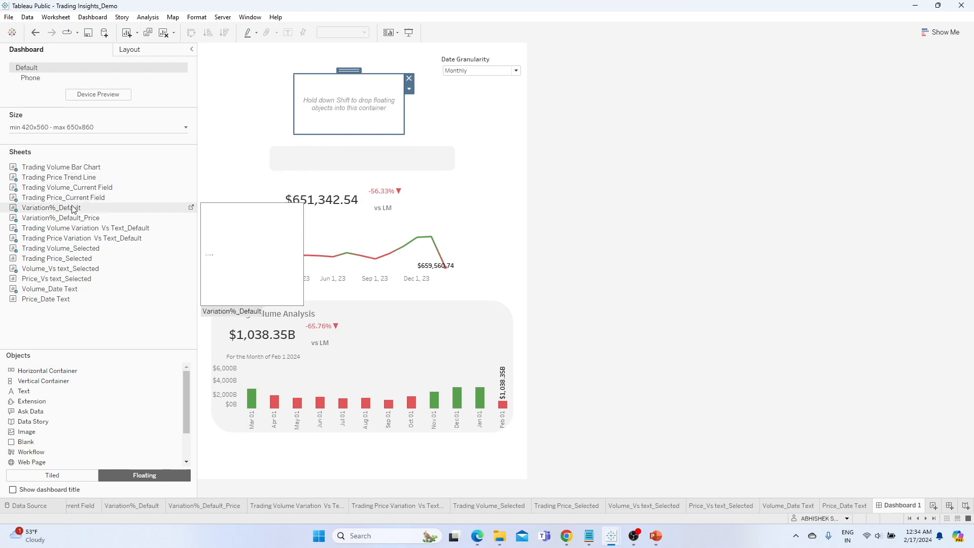
pyautogui.moveTo(45, 262); pyautogui.dragTo(317, 96)
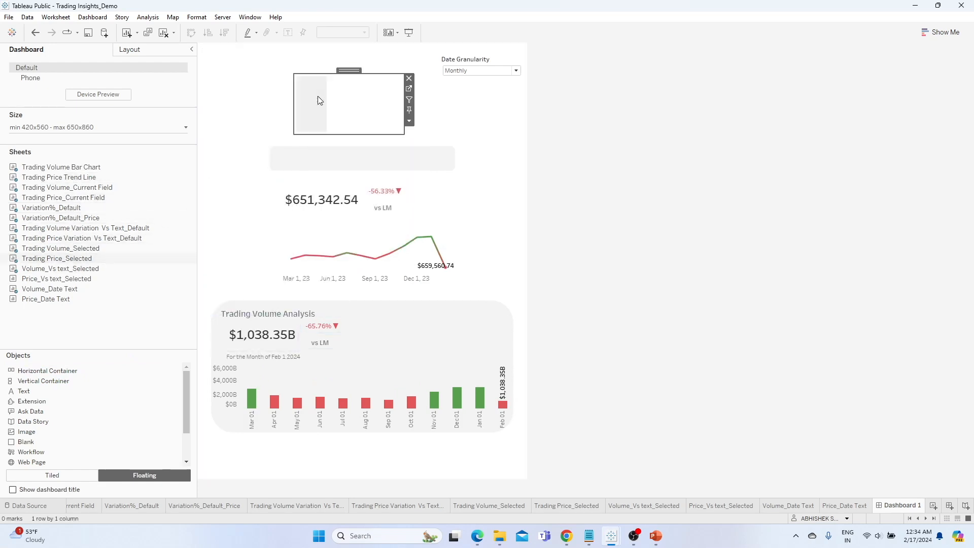
pyautogui.rightClick(312, 92)
pyautogui.click(342, 121)
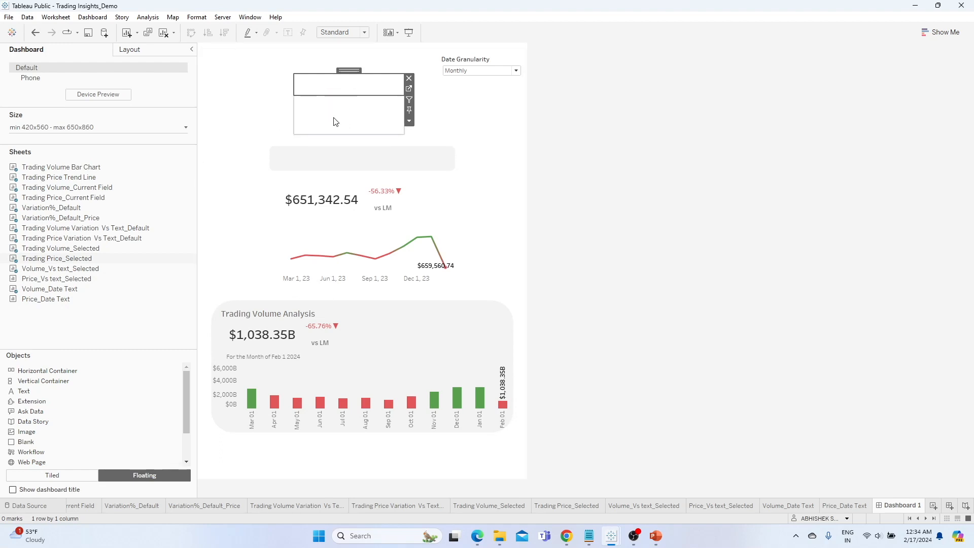
# - Undo the title hiding and placement of Trading Price_Selected, and remove the empty horizontal container
pyautogui.click(409, 121)
pyautogui.click(453, 342)
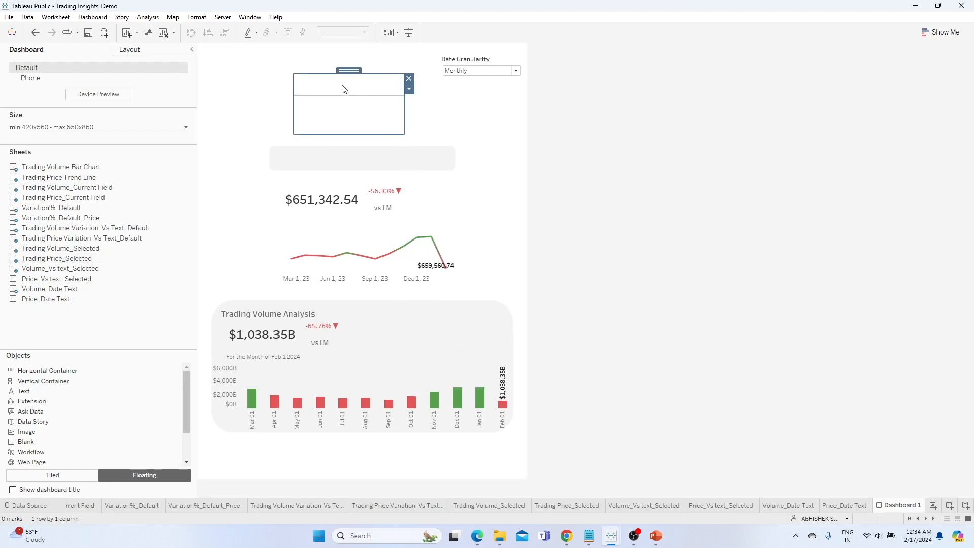
pyautogui.hotkey('ctrl', 'z')
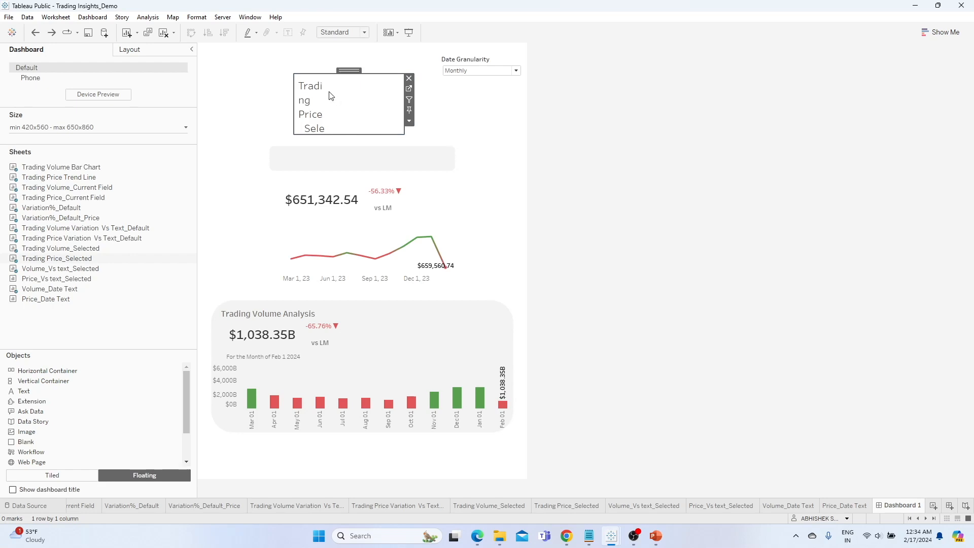
pyautogui.hotkey('ctrl', 'z')
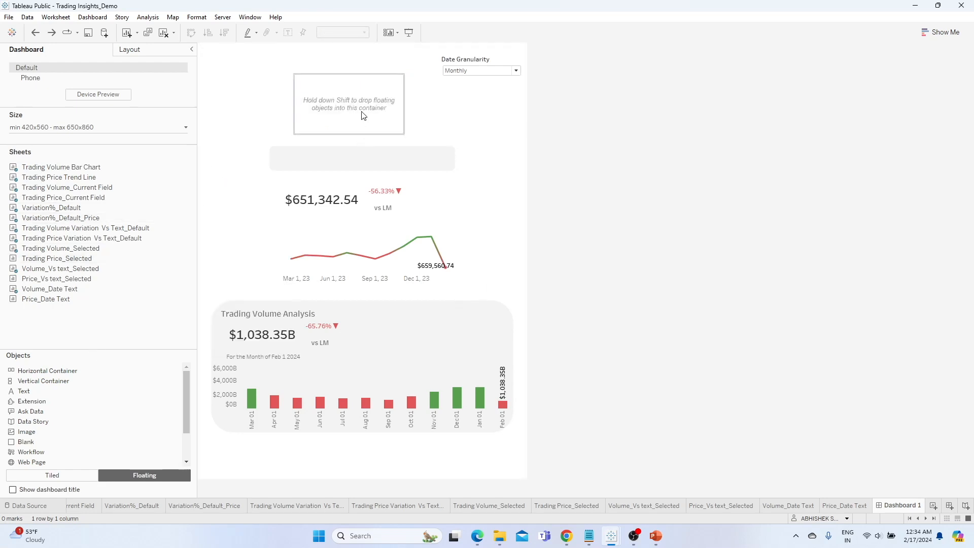
pyautogui.click(411, 79)
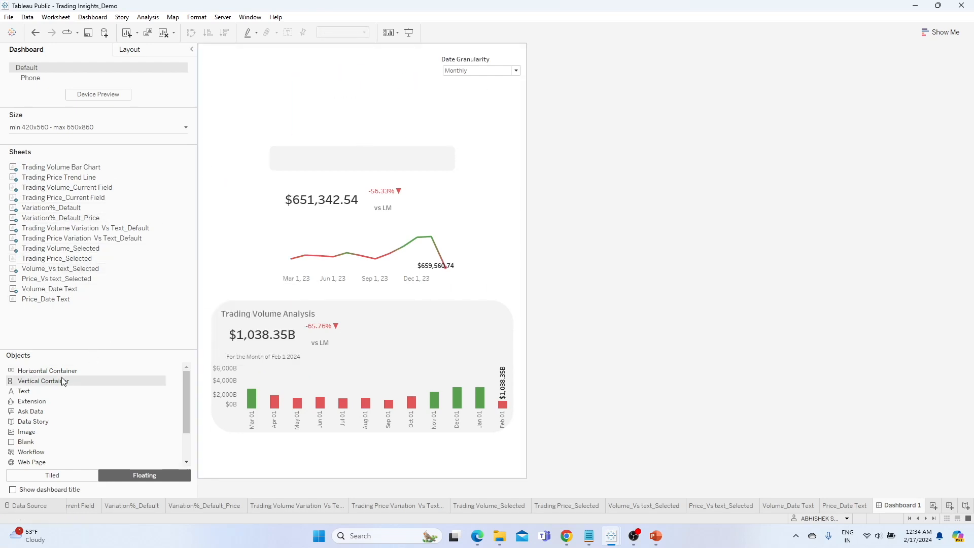
# - Try placing a new floating horizontal container near the dashboard's upper edge with Trading Price_Selected inside and its title hidden
pyautogui.moveTo(48, 373); pyautogui.dragTo(242, 64)
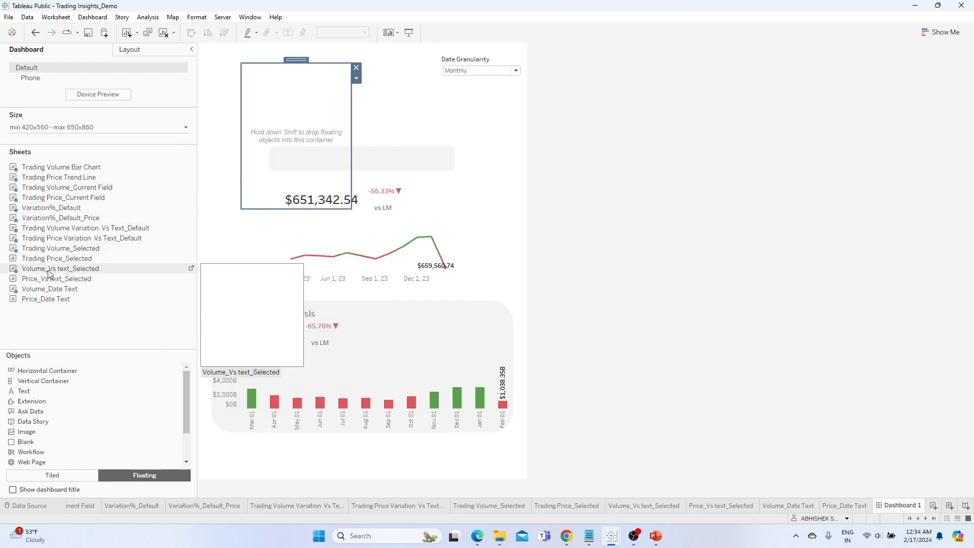
pyautogui.moveTo(45, 264); pyautogui.dragTo(267, 103)
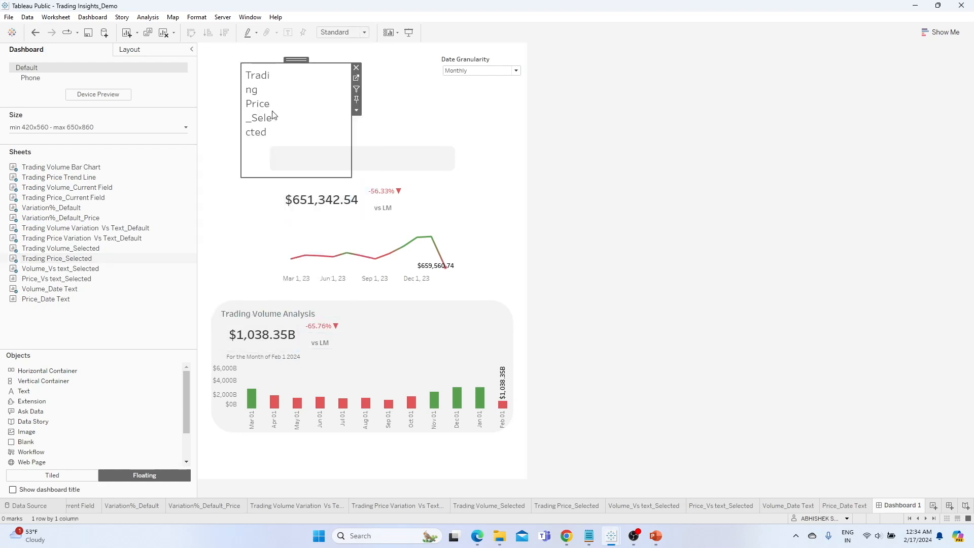
pyautogui.rightClick(268, 116)
pyautogui.click(294, 143)
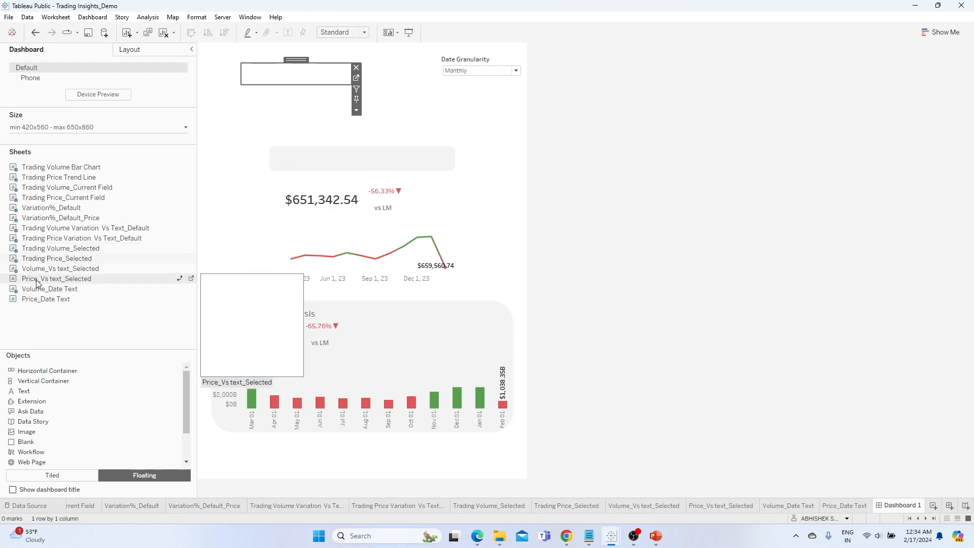
# - Try to add the Price_Vs text_Selected sheet to the new horizontal container, and remove the container from the dashboard
pyautogui.moveTo(37, 283); pyautogui.dragTo(290, 95)
pyautogui.moveTo(349, 124); pyautogui.dragTo(271, 92)
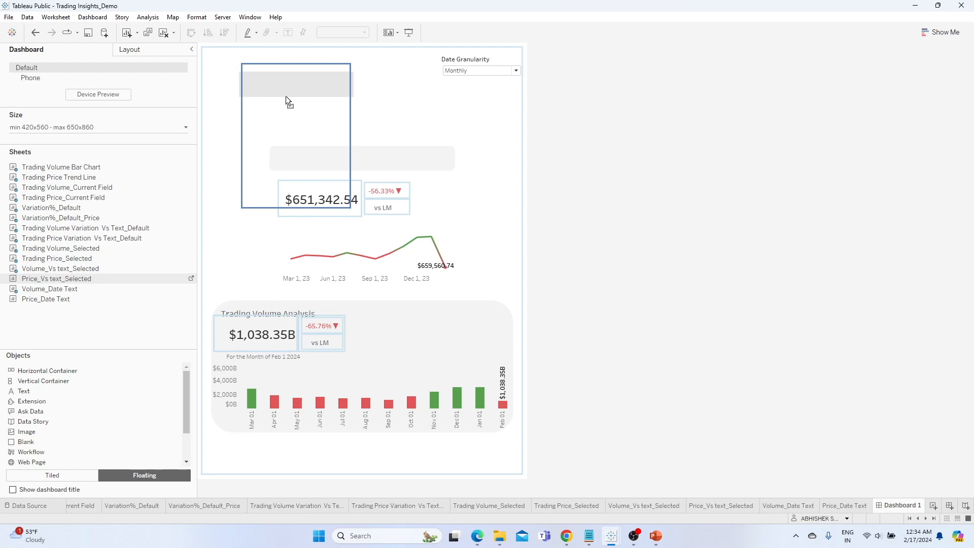
pyautogui.moveTo(264, 95); pyautogui.dragTo(314, 90)
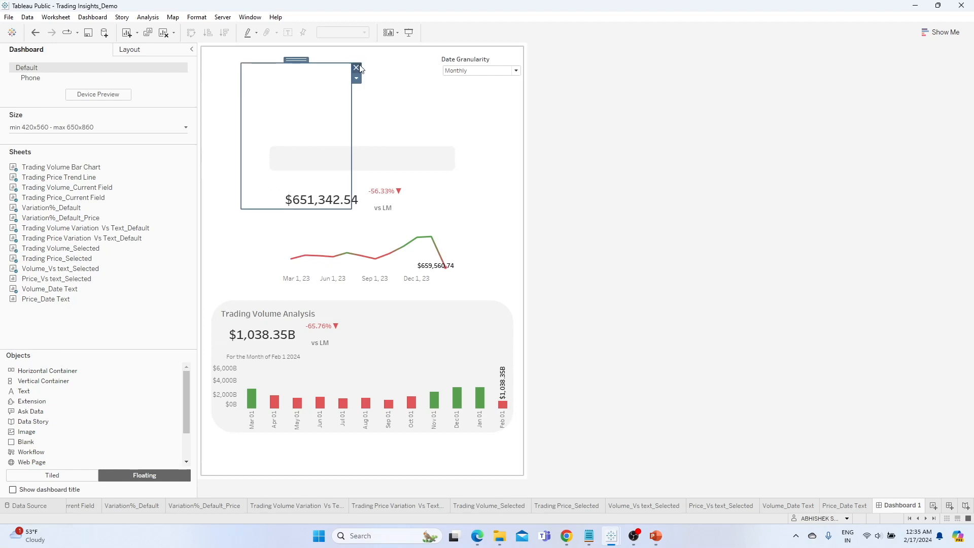
pyautogui.press('Delete')
pyautogui.click(530, 285)
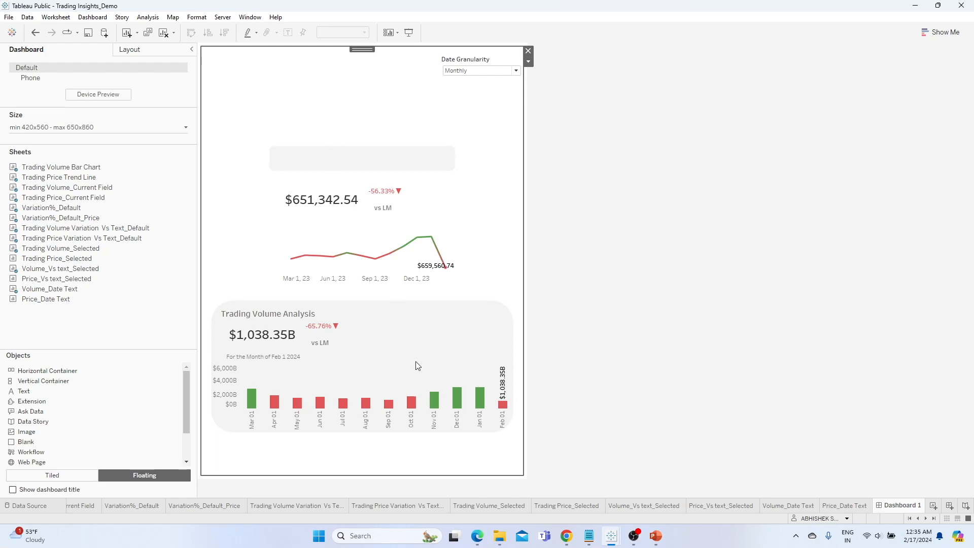
# - Select several monthly bars in the trading volume chart and clear the selection to check how the price section responds
pyautogui.click(376, 379)
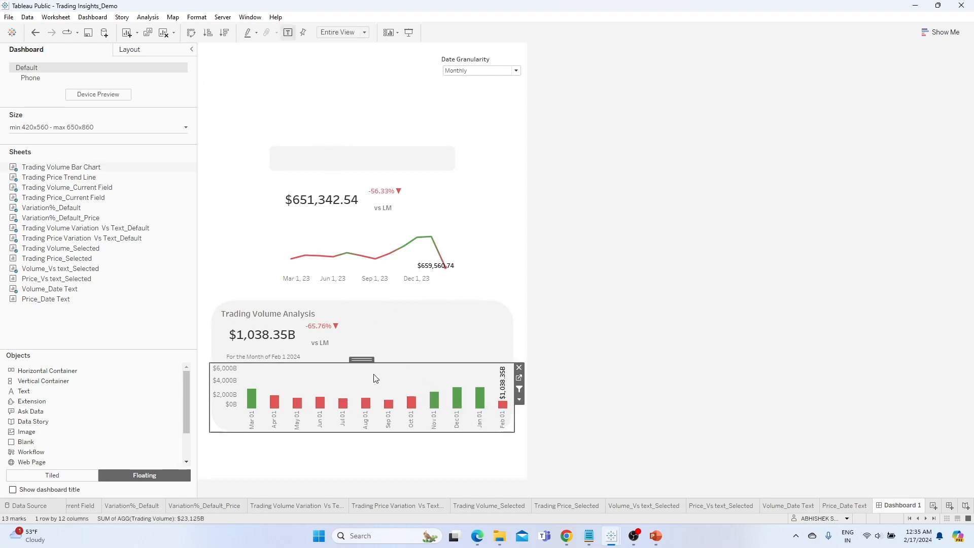
pyautogui.click(419, 403)
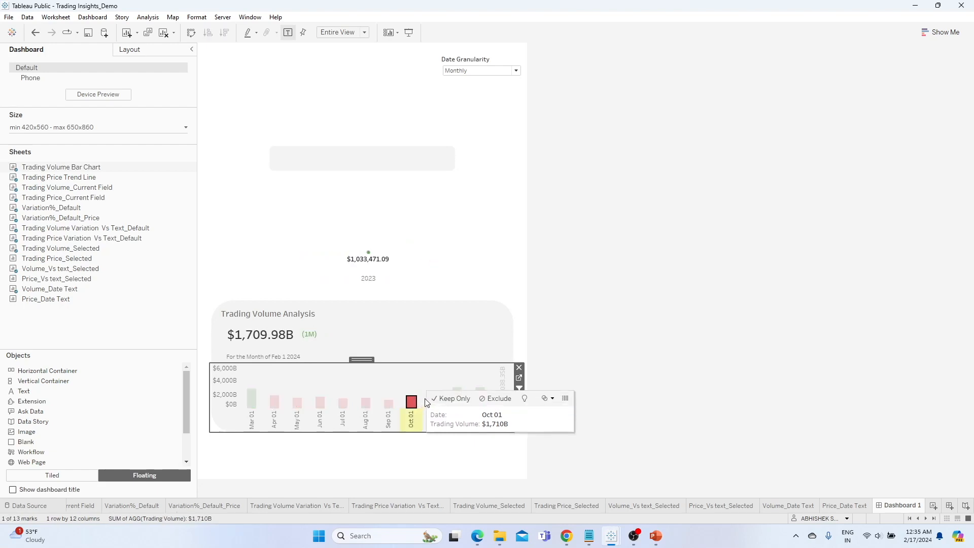
pyautogui.click(388, 405)
pyautogui.click(363, 406)
pyautogui.click(343, 405)
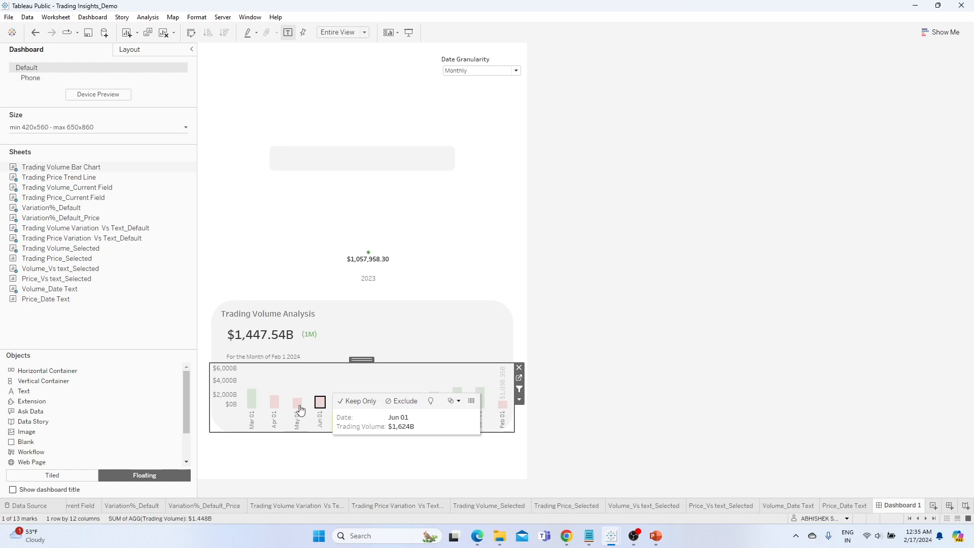
pyautogui.click(298, 405)
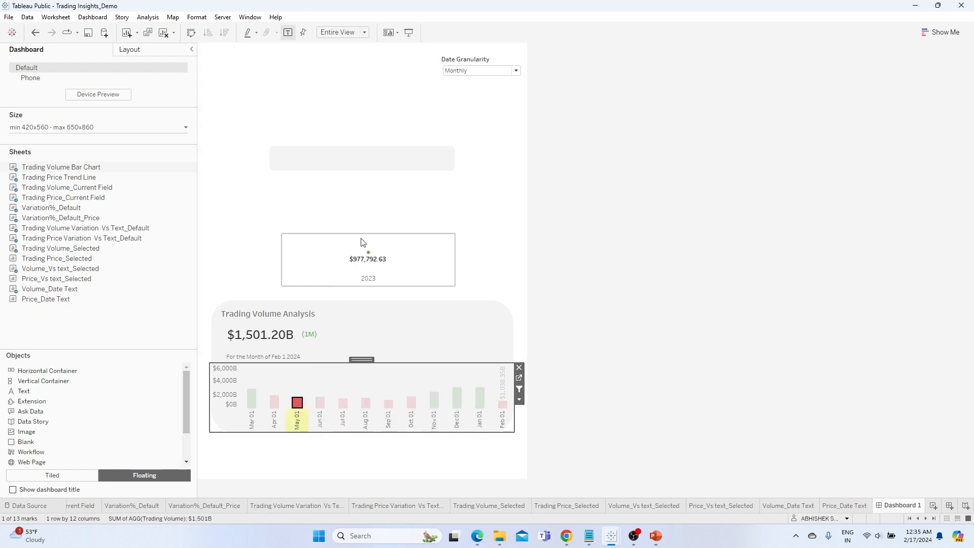
pyautogui.click(299, 404)
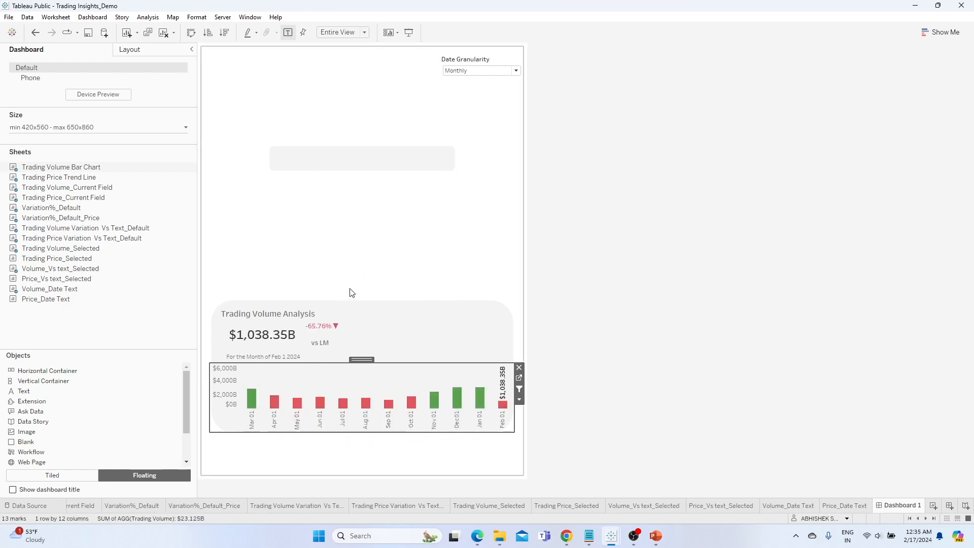
# - Remove Trading Price Trend Line, Trading Price Variation Vs Text_Default and Trading Price_Current Field from the target sheets of the Filter_Default dashboard action
pyautogui.click(92, 17)
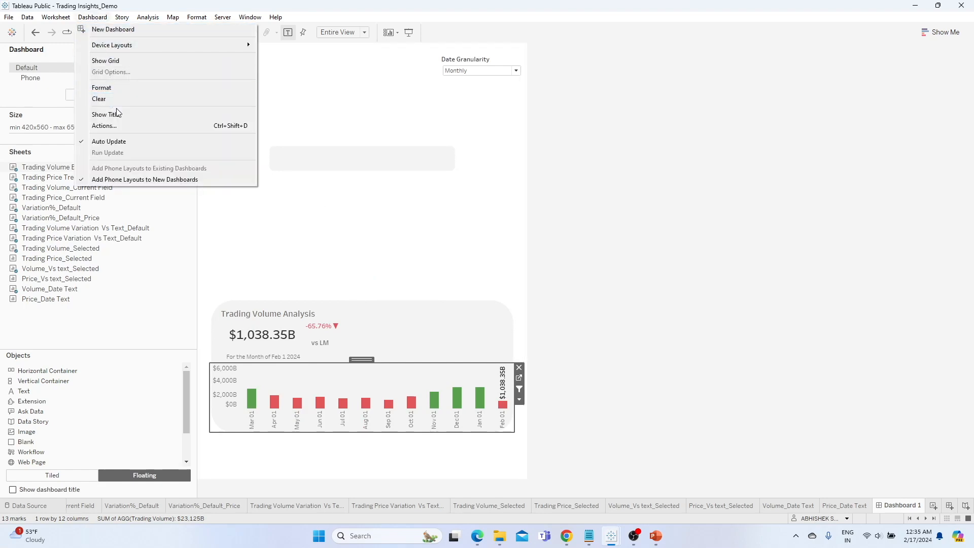
pyautogui.click(118, 126)
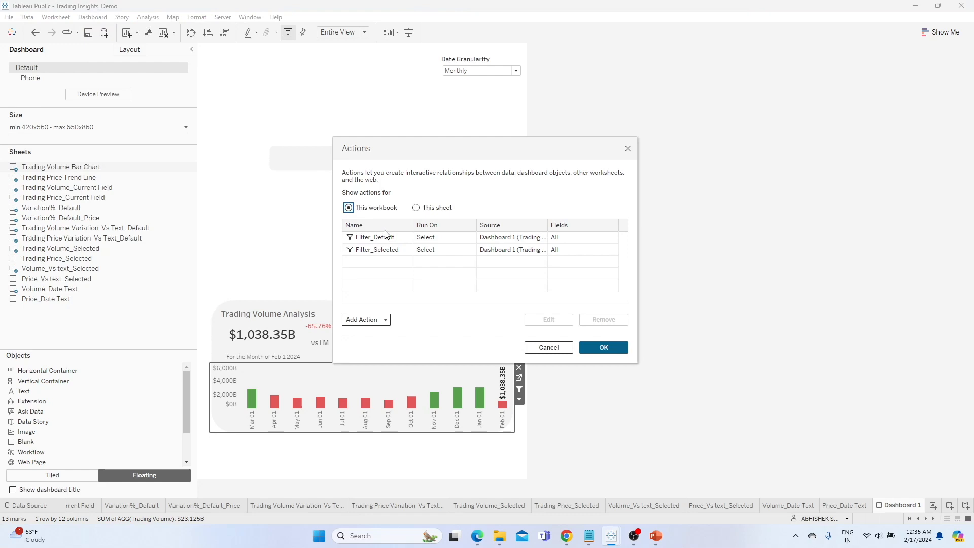
pyautogui.click(385, 237)
pyautogui.click(556, 320)
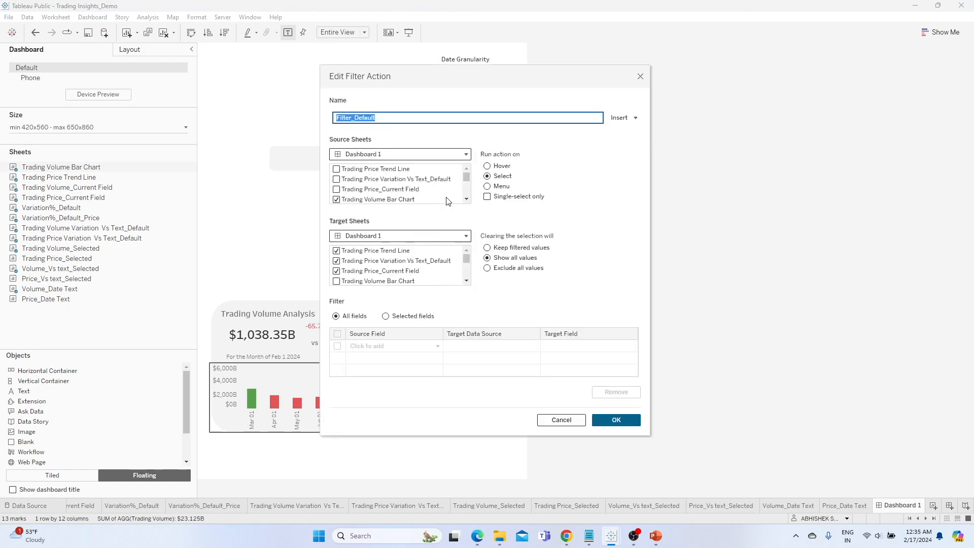
pyautogui.moveTo(466, 180)
pyautogui.mouseDown()
pyautogui.moveTo(470, 200)
pyautogui.moveTo(469, 186)
pyautogui.mouseUp()
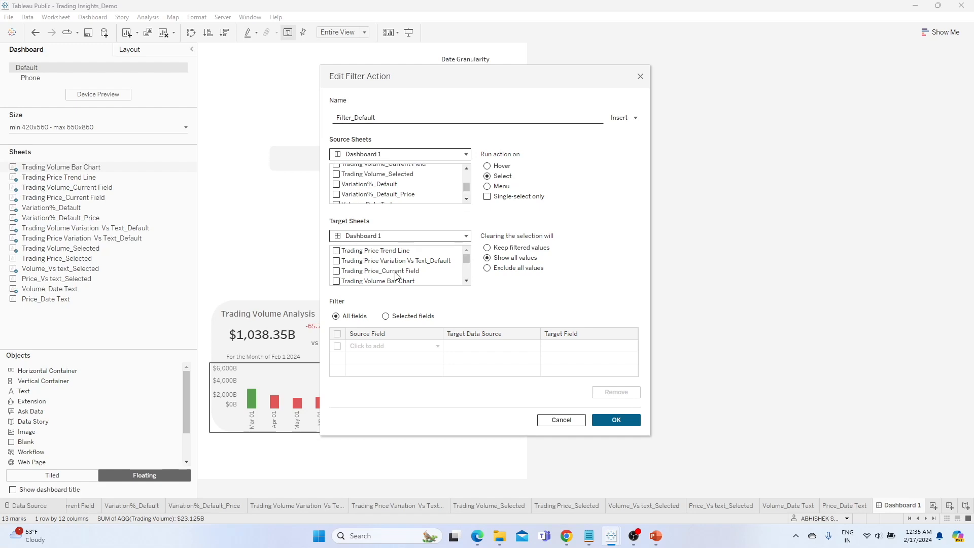
pyautogui.moveTo(467, 265); pyautogui.dragTo(467, 275)
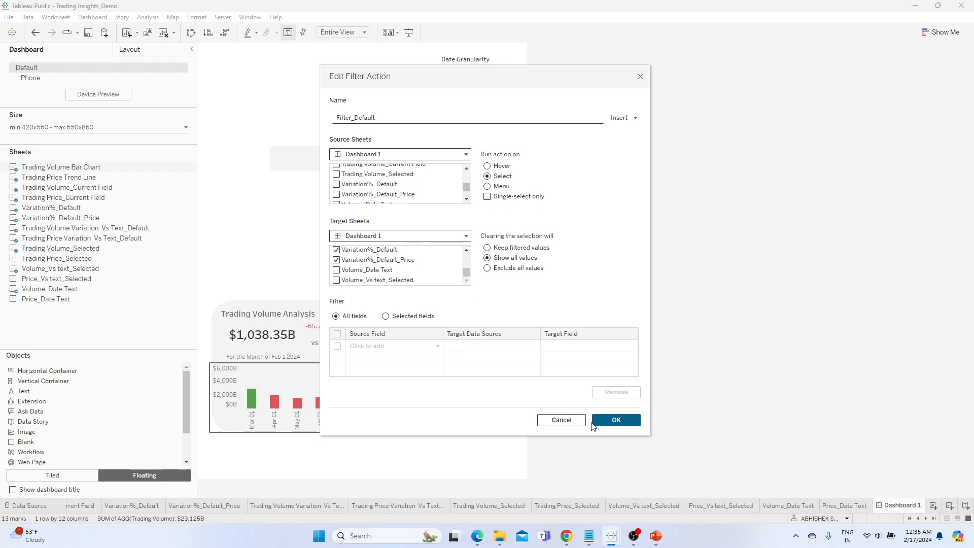
pyautogui.click(611, 424)
# - Exclude the trading price sheets from the target sheets of the Filter_Selected action and apply the dashboard action changes
pyautogui.click(368, 250)
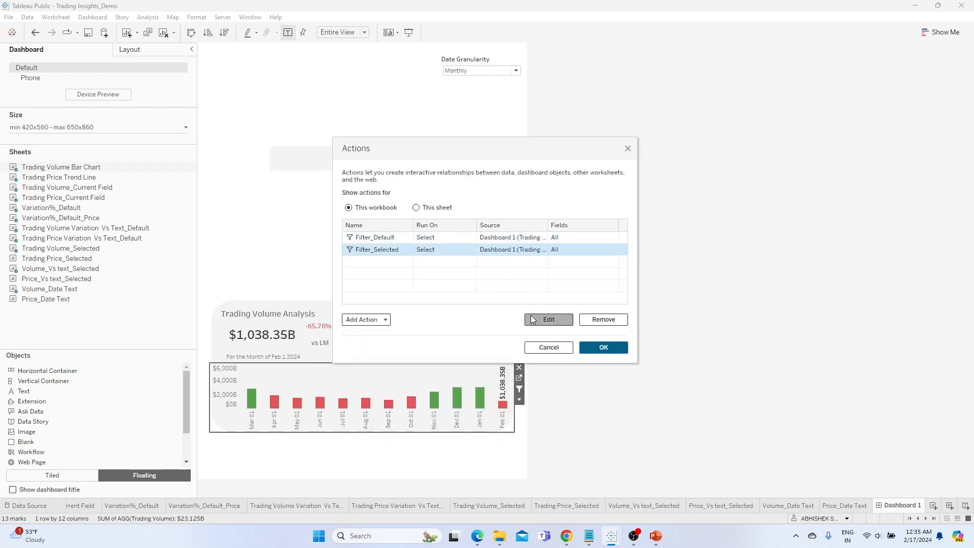
pyautogui.moveTo(467, 257); pyautogui.dragTo(466, 255)
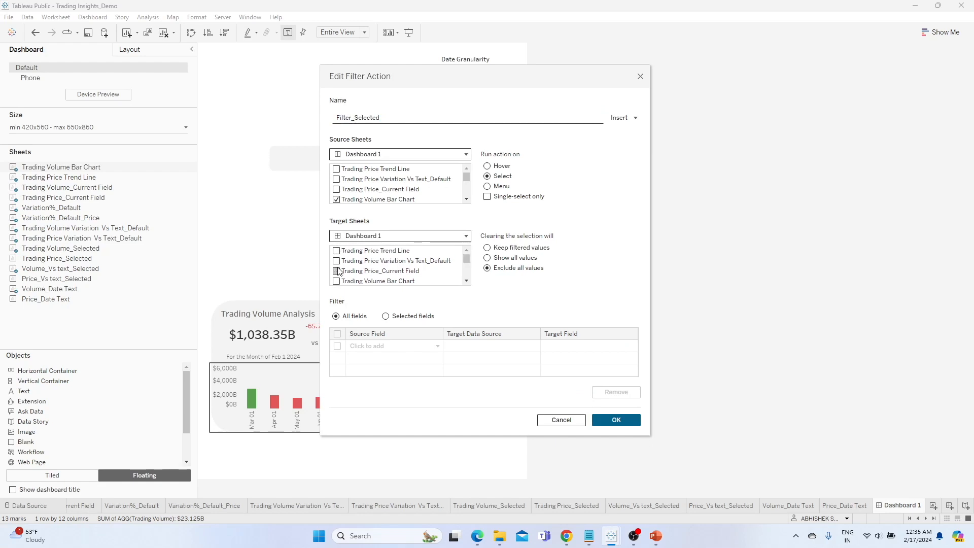
pyautogui.moveTo(466, 260); pyautogui.dragTo(467, 279)
pyautogui.click(616, 419)
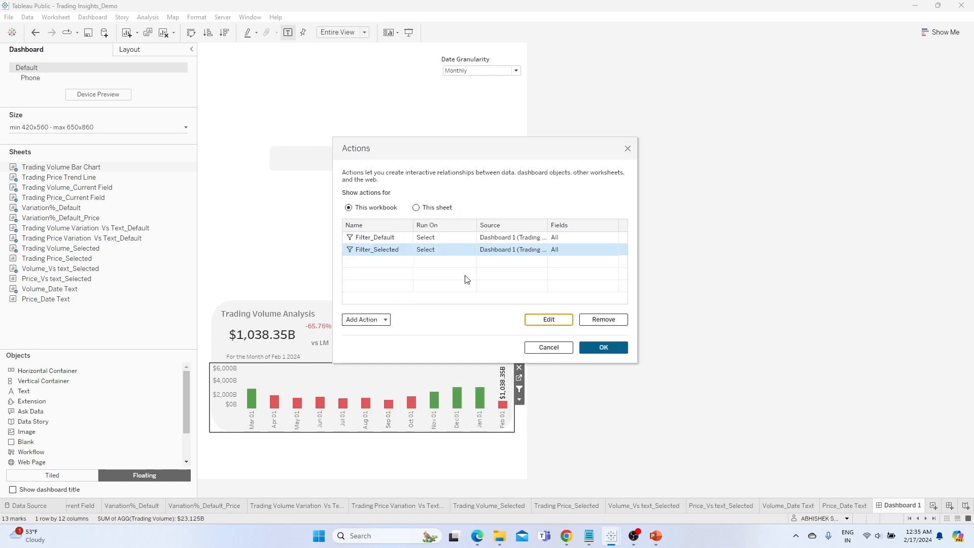
pyautogui.press('Return')
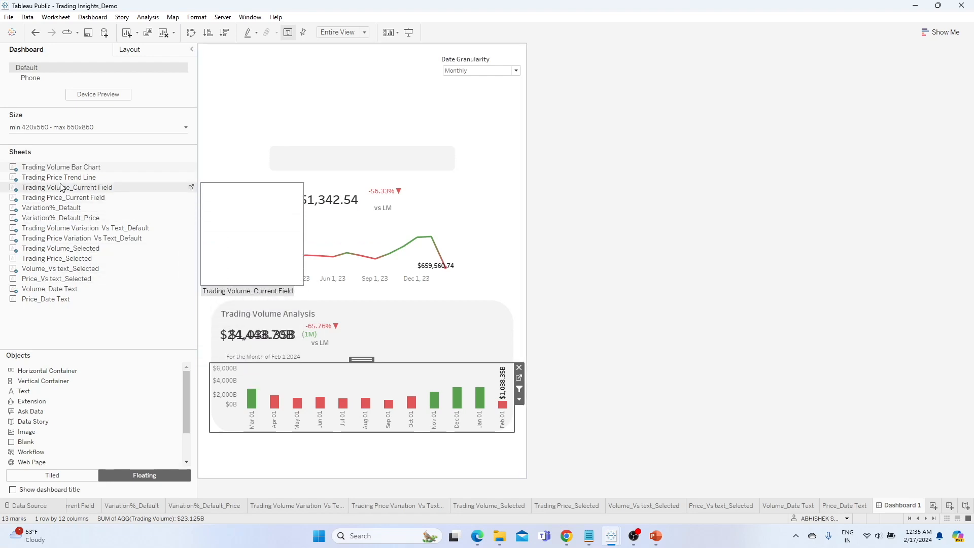
# - Add and shorten a floating horizontal container near the dashboard's upper edge, and test the filtering with the Oct 01 volume bar
pyautogui.moveTo(61, 381); pyautogui.dragTo(262, 79)
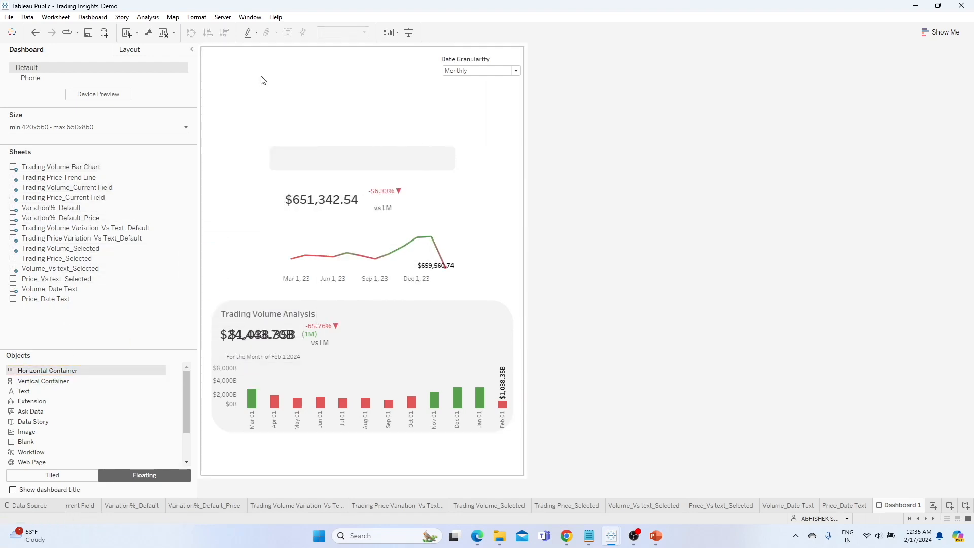
pyautogui.click(412, 404)
pyautogui.click(413, 404)
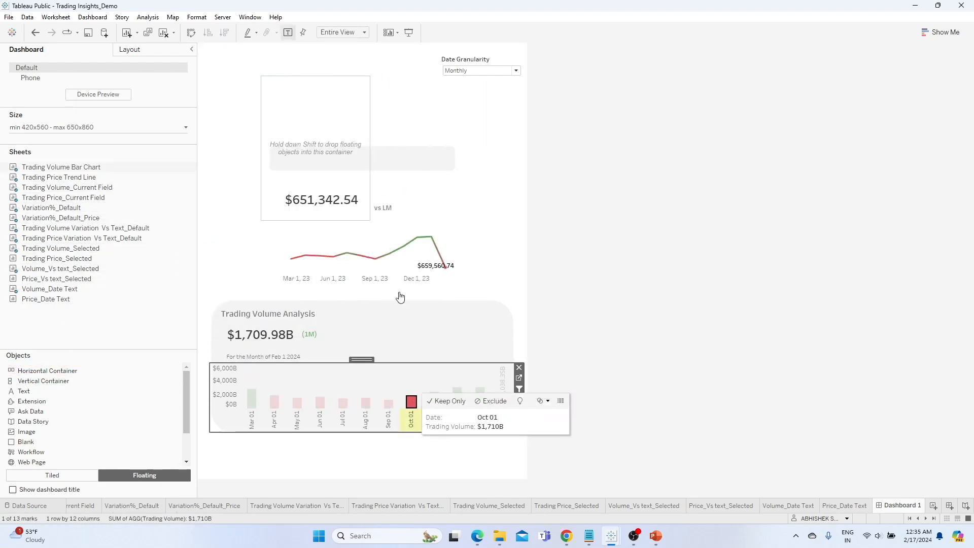
pyautogui.click(312, 102)
pyautogui.moveTo(333, 221); pyautogui.dragTo(333, 135)
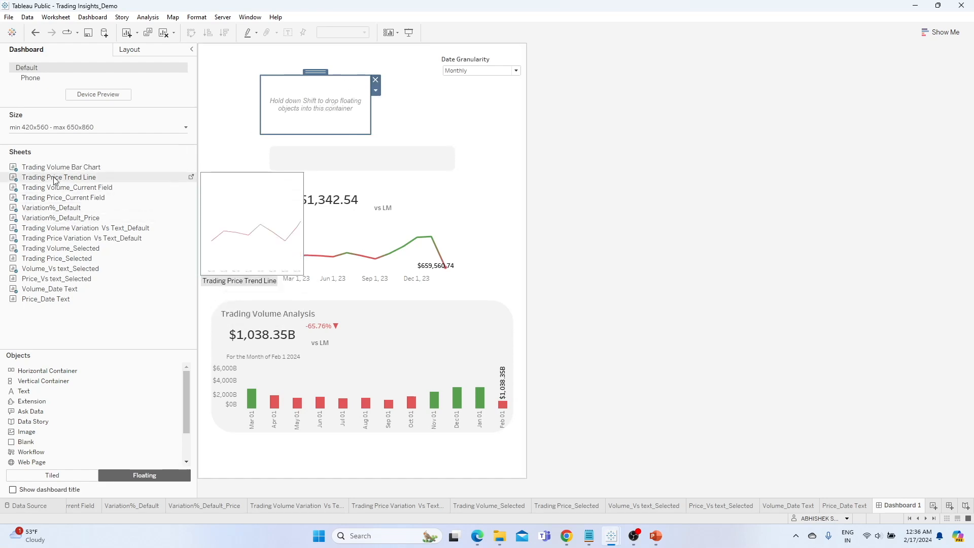
# - Place the Price_Vs text_Selected sheet inside the new horizontal container and hide its title
pyautogui.moveTo(45, 279); pyautogui.dragTo(276, 106)
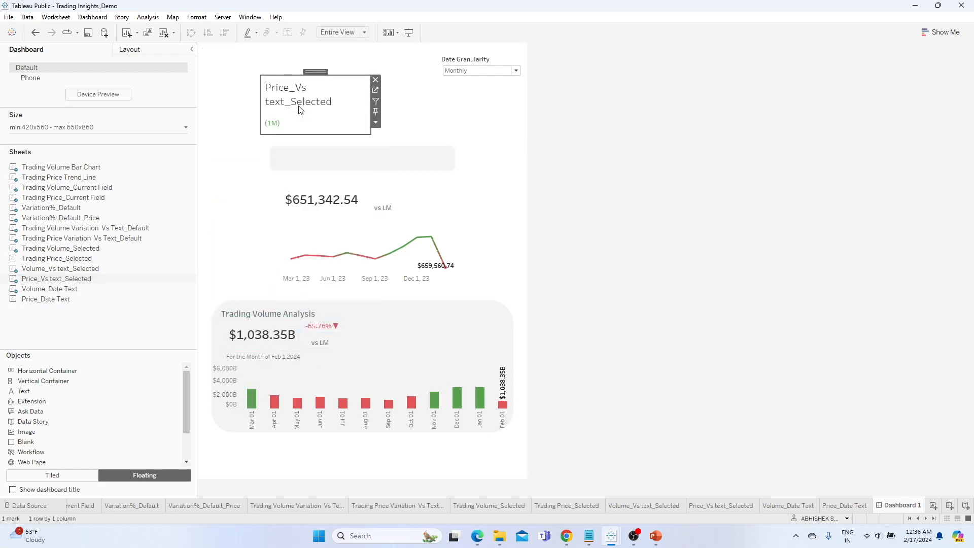
pyautogui.rightClick(318, 98)
pyautogui.click(345, 121)
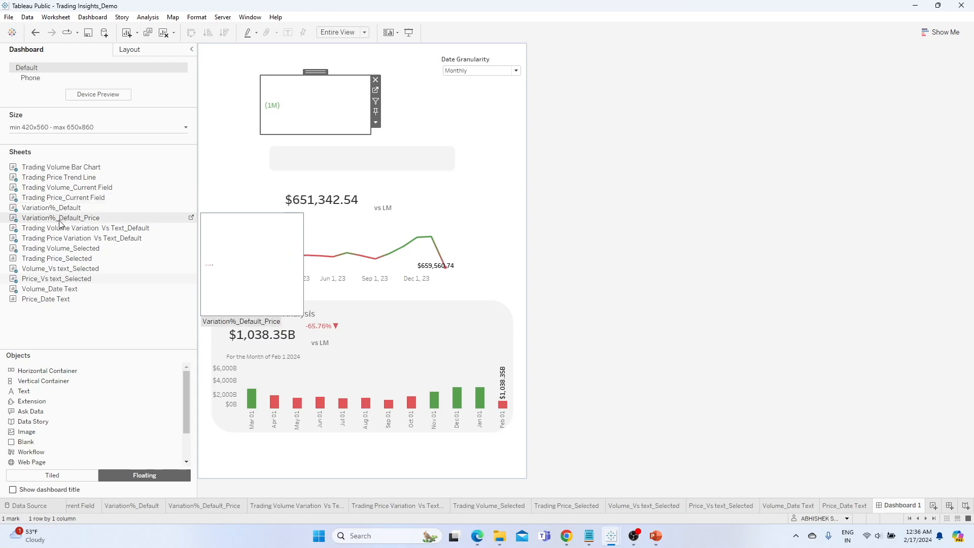
# - Add Trading Price_Selected before Price_Vs text_Selected in the container, with its title hidden and its fit set to Entire View
pyautogui.moveTo(54, 262); pyautogui.dragTo(264, 104)
pyautogui.rightClick(318, 108)
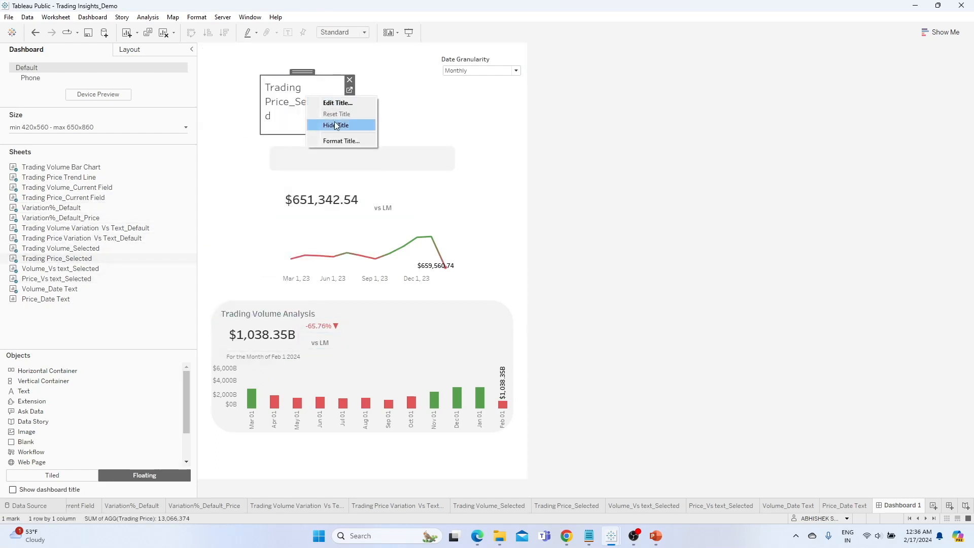
pyautogui.click(335, 124)
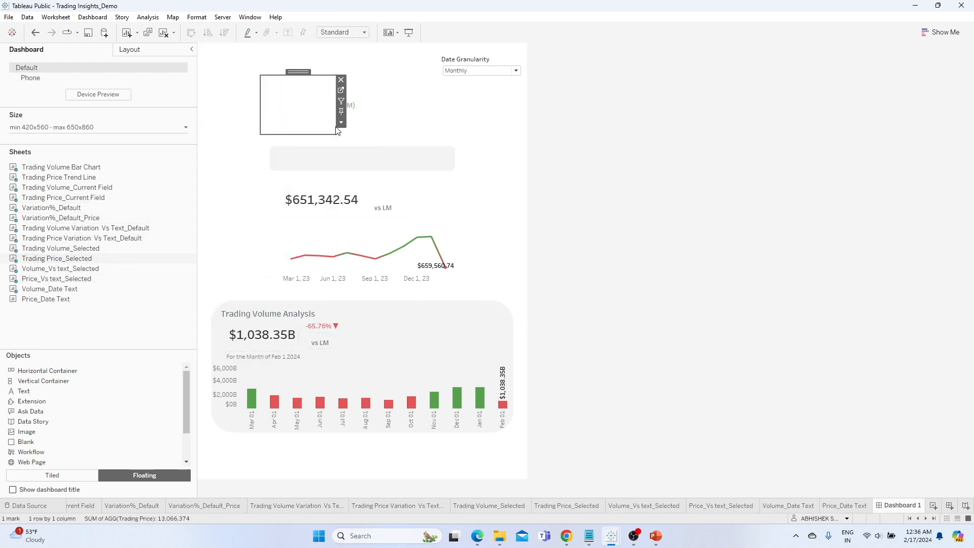
pyautogui.rightClick(317, 102)
pyautogui.moveTo(361, 127)
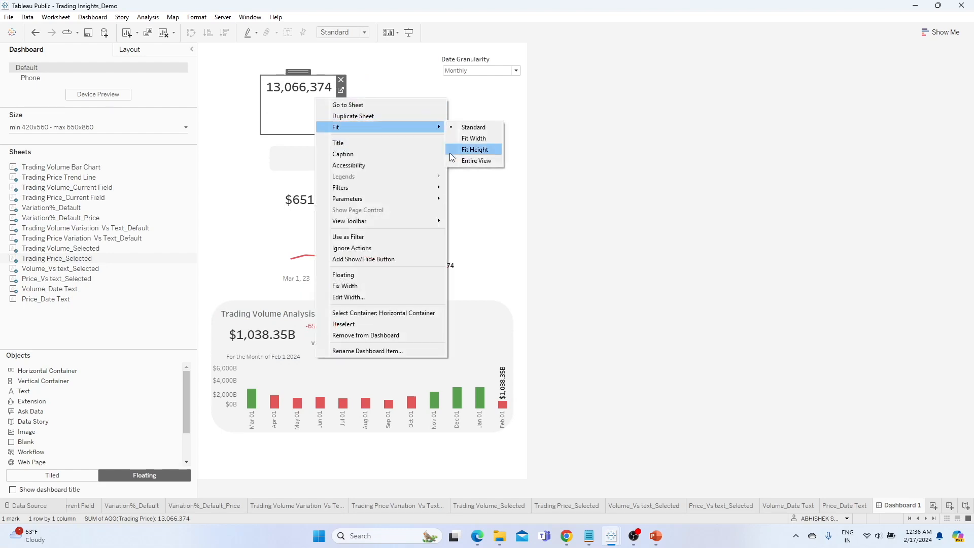
pyautogui.click(452, 160)
# - Check the worksheet shading in the formatting of the Trading Price_Selected sheet
pyautogui.rightClick(288, 96)
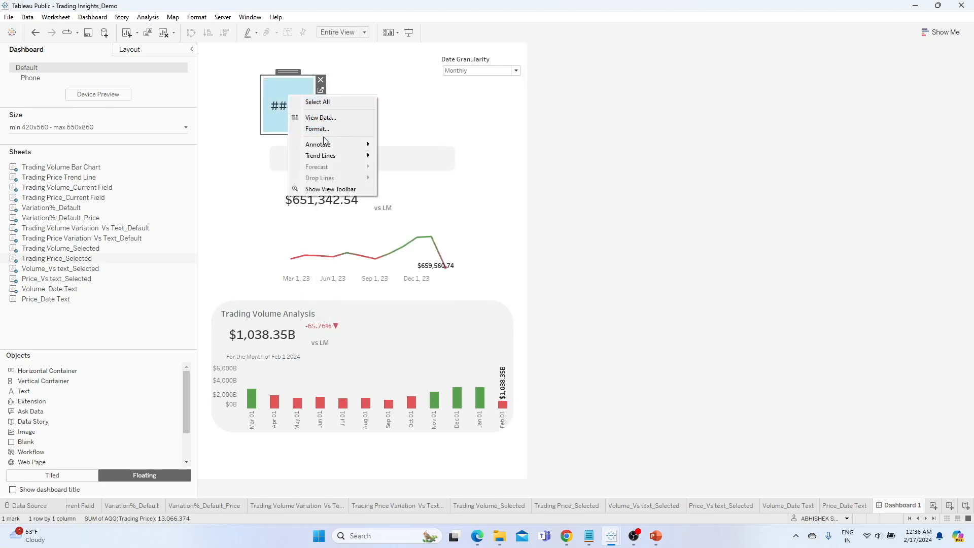
pyautogui.click(319, 129)
pyautogui.click(39, 68)
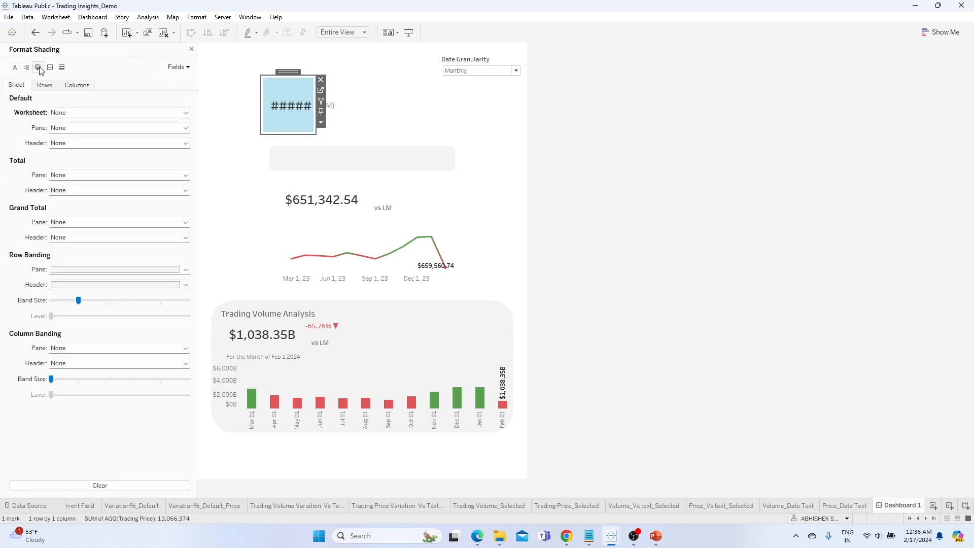
pyautogui.click(84, 113)
pyautogui.click(90, 105)
pyautogui.click(191, 50)
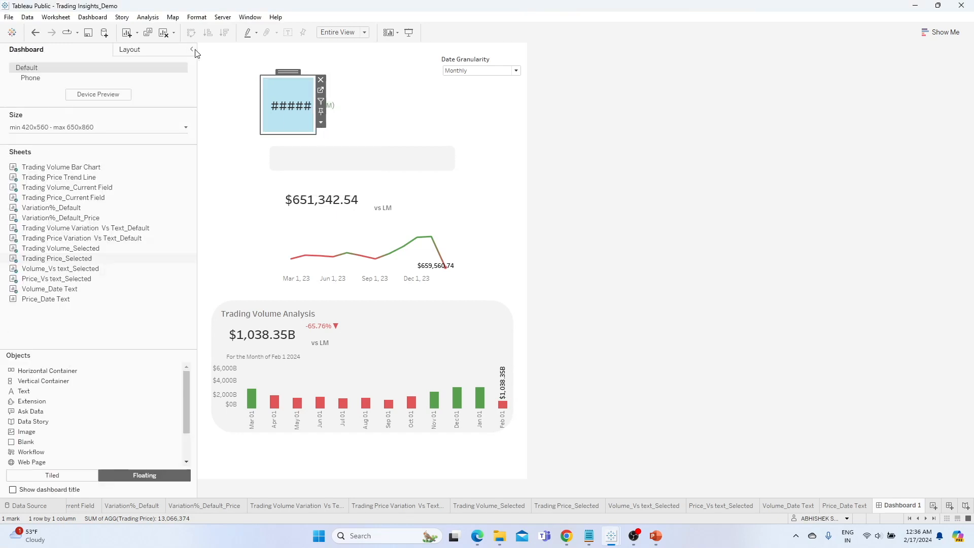
# - Widen Trading Price_Selected within the horizontal container, narrowing the Price_Vs text_Selected sheet beside it
pyautogui.moveTo(315, 103); pyautogui.dragTo(338, 99)
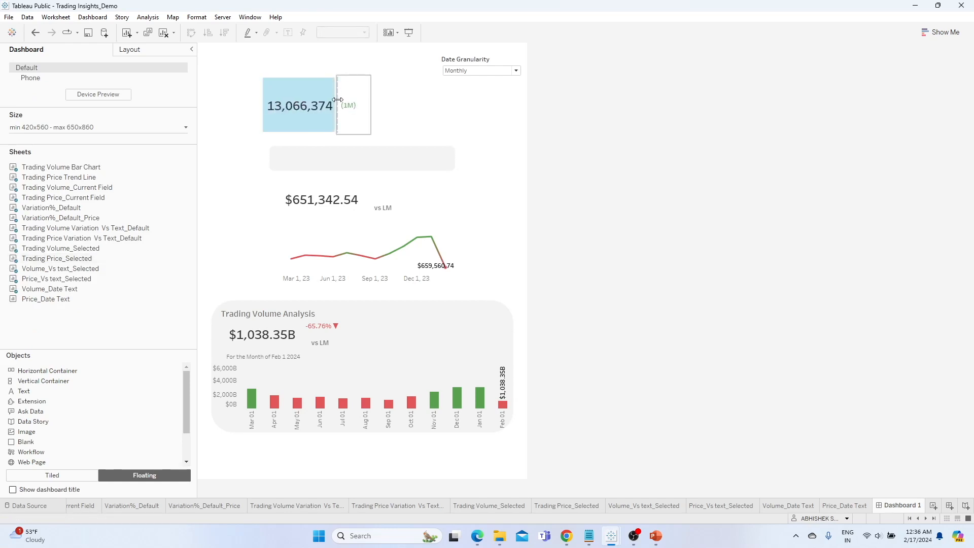
pyautogui.rightClick(303, 97)
pyautogui.click(279, 85)
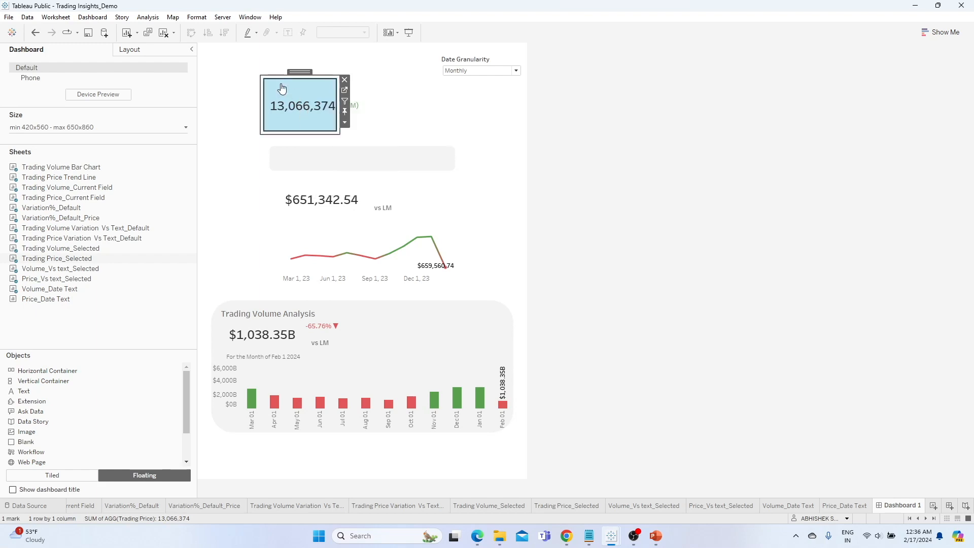
# - Format the Trading Price value on the Trading Price_Selected sheet as Currency (Custom) with two decimals, and return to Dashboard 1
pyautogui.click(344, 92)
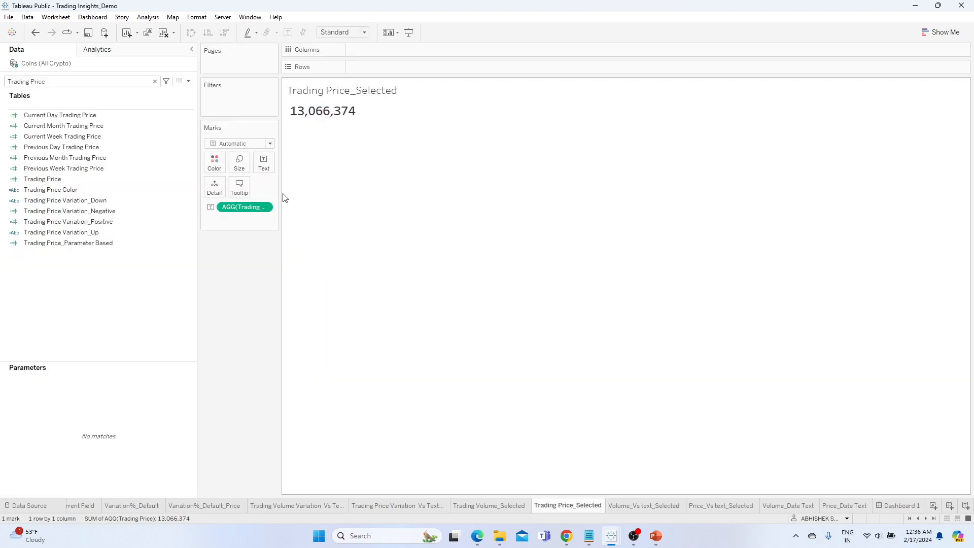
pyautogui.click(267, 208)
pyautogui.click(246, 262)
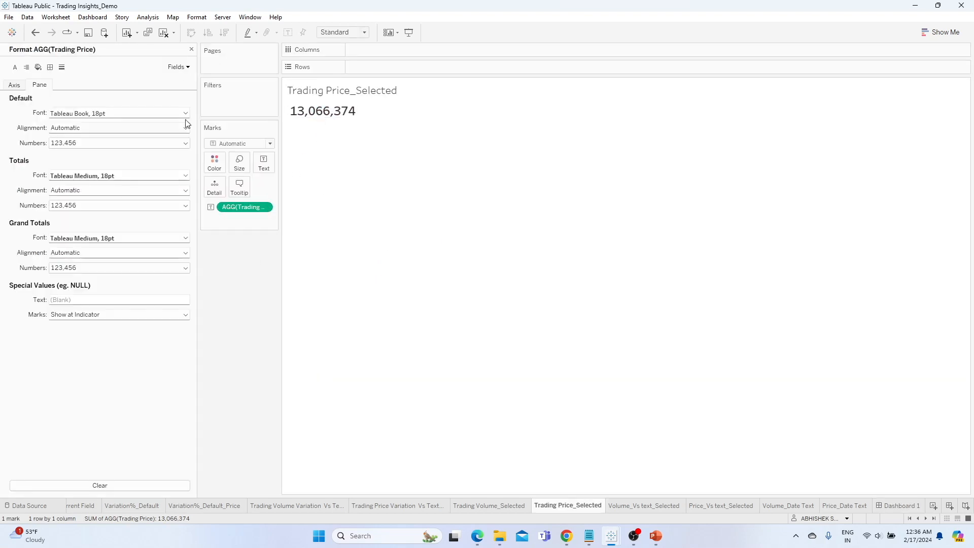
pyautogui.click(138, 143)
pyautogui.click(94, 189)
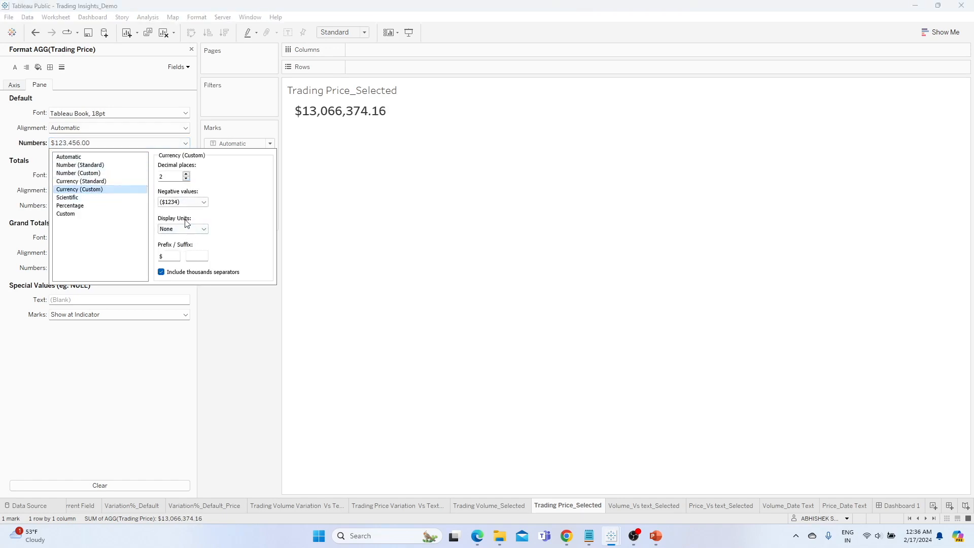
pyautogui.click(223, 301)
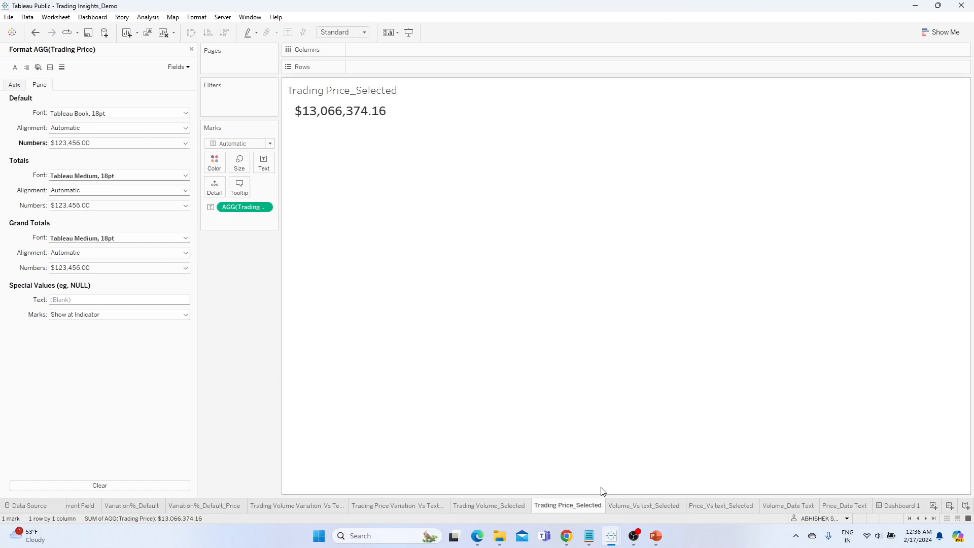
pyautogui.click(905, 506)
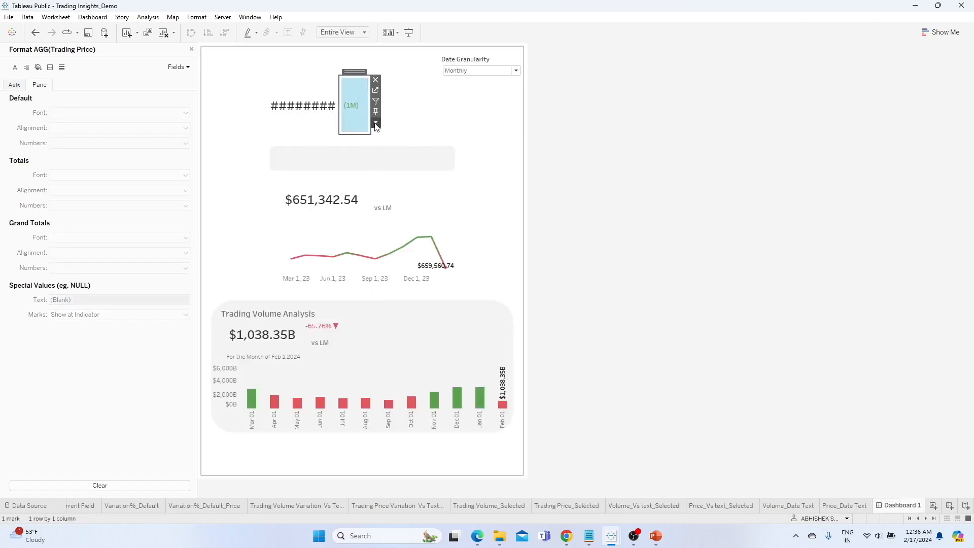
# - Check the layout size of Trading Price_Current Field, and widen Trading Price_Selected to about 160 pixels in its container
pyautogui.click(375, 123)
pyautogui.click(312, 208)
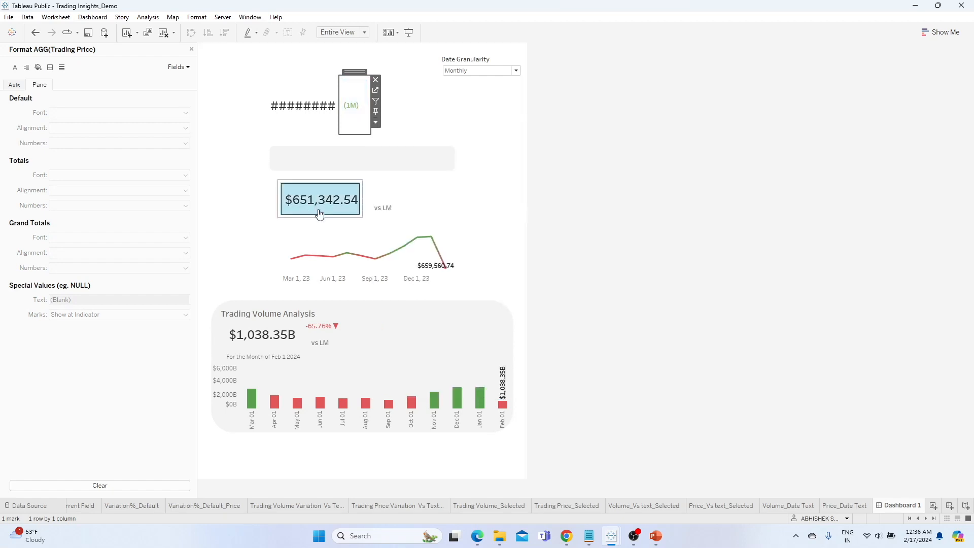
pyautogui.click(358, 217)
pyautogui.click(367, 227)
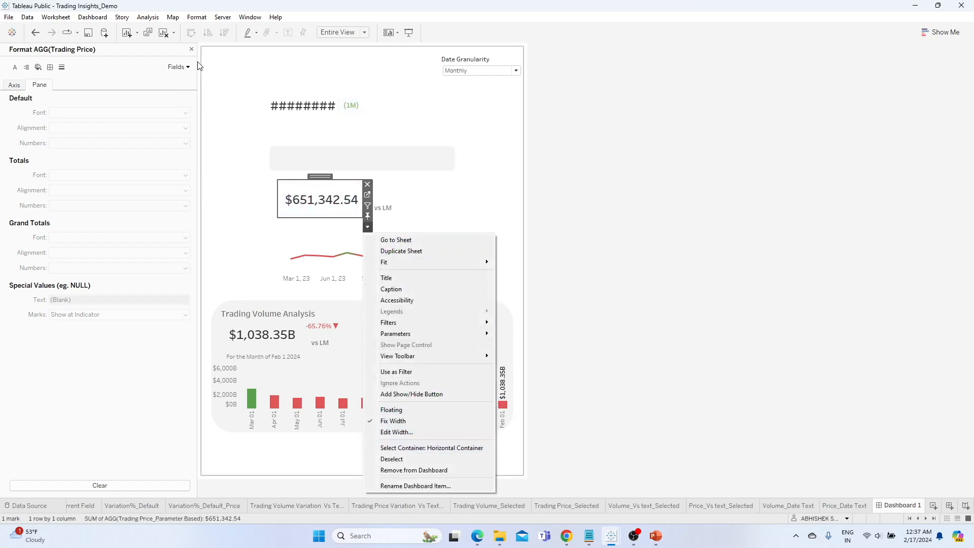
pyautogui.click(192, 49)
pyautogui.click(132, 51)
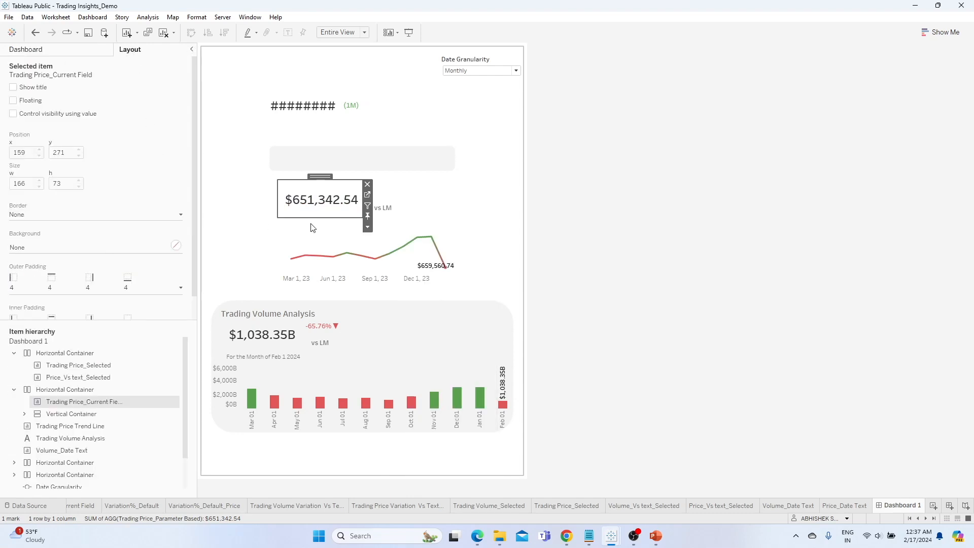
pyautogui.click(294, 130)
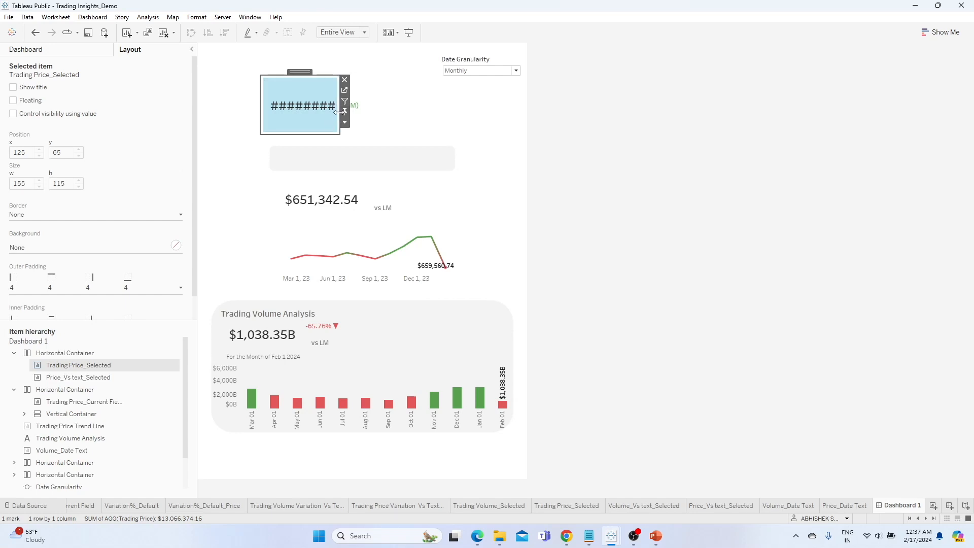
pyautogui.moveTo(337, 112); pyautogui.dragTo(349, 111)
# - Check the size of the default price container, and set the selected-price horizontal container to 265 wide and 73 high
pyautogui.click(345, 203)
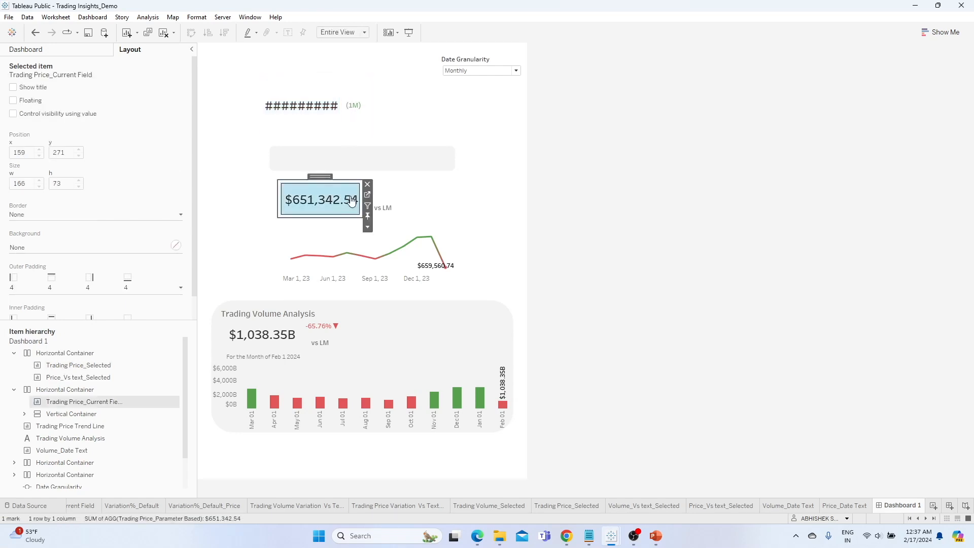
pyautogui.click(369, 231)
pyautogui.click(429, 447)
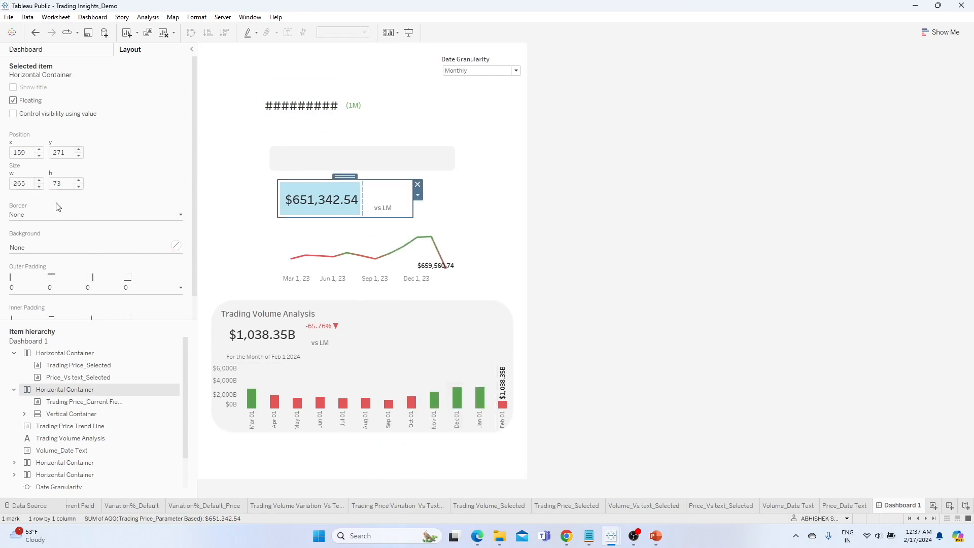
pyautogui.click(272, 110)
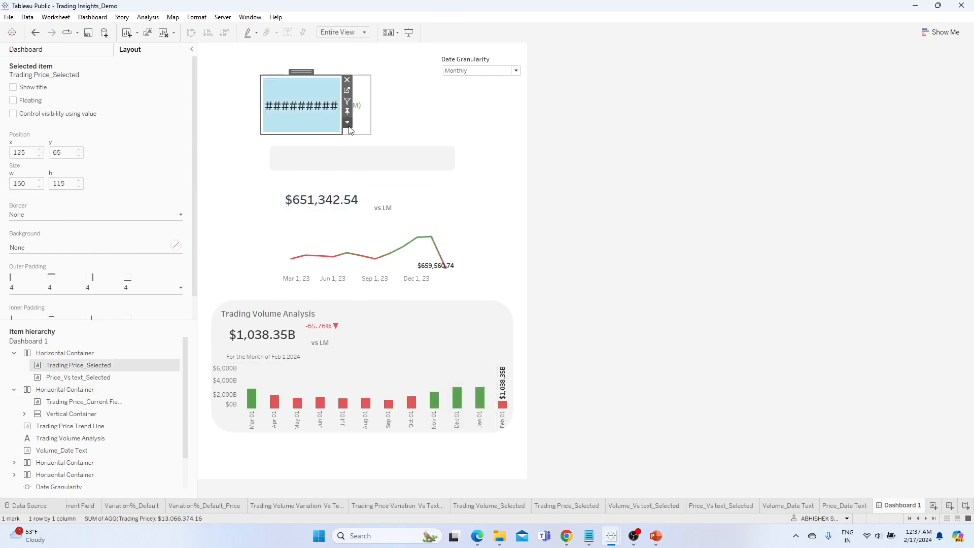
pyautogui.click(347, 123)
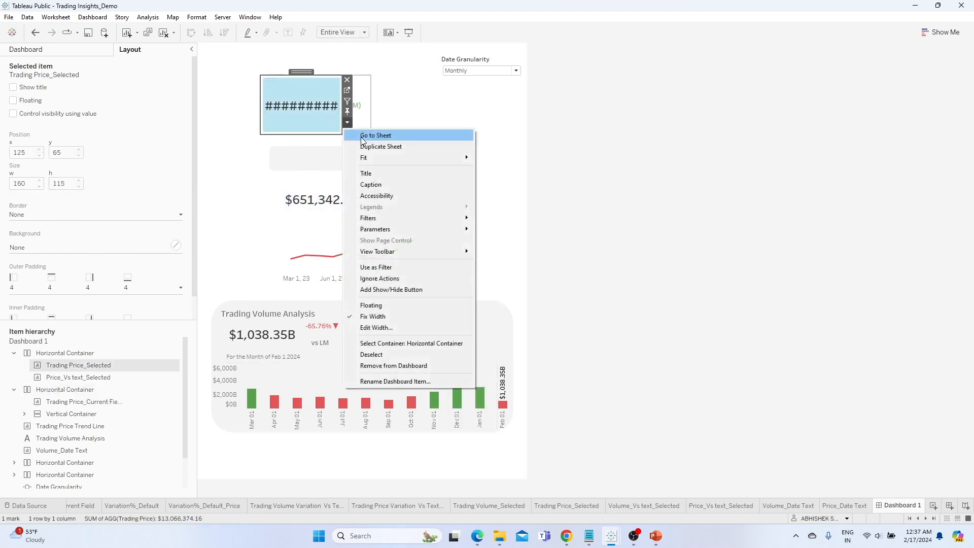
pyautogui.click(406, 344)
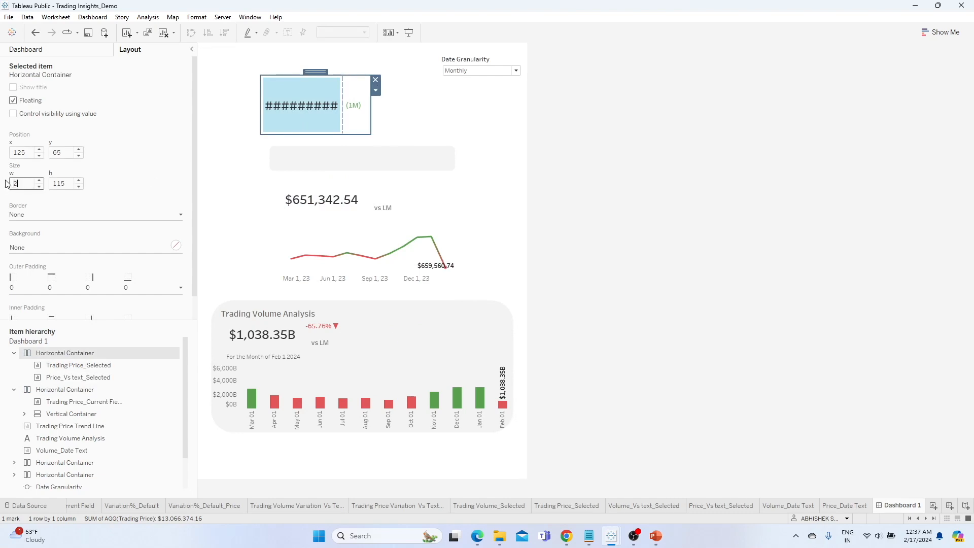
pyautogui.click(65, 184)
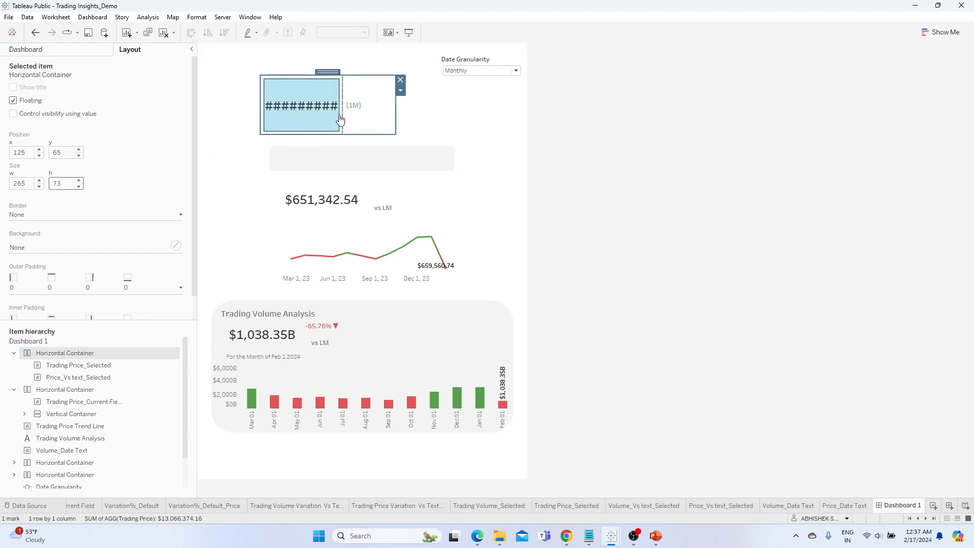
# - Widen Trading Price_Selected to about 212 pixels within its container, narrowing Price_Vs text_Selected beside it
pyautogui.moveTo(343, 115); pyautogui.dragTo(363, 105)
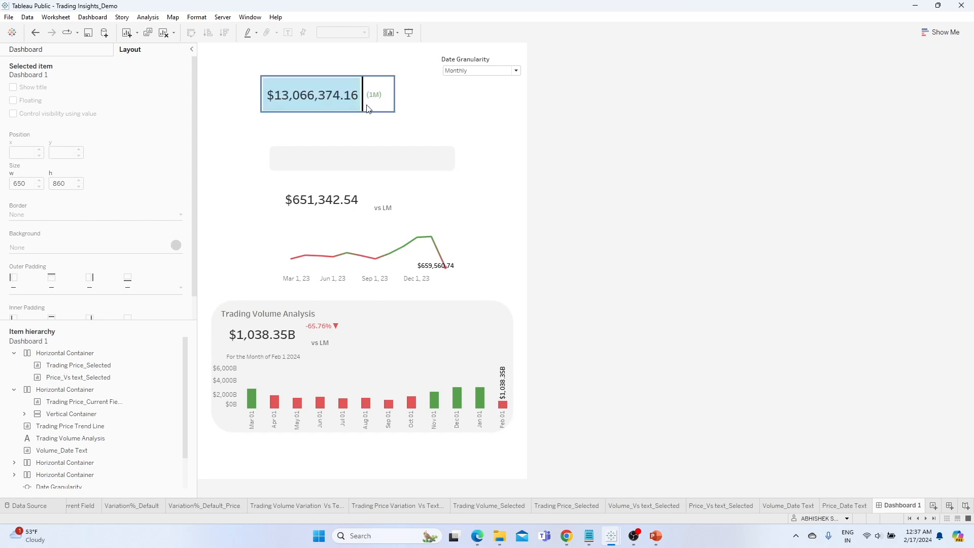
pyautogui.click(349, 103)
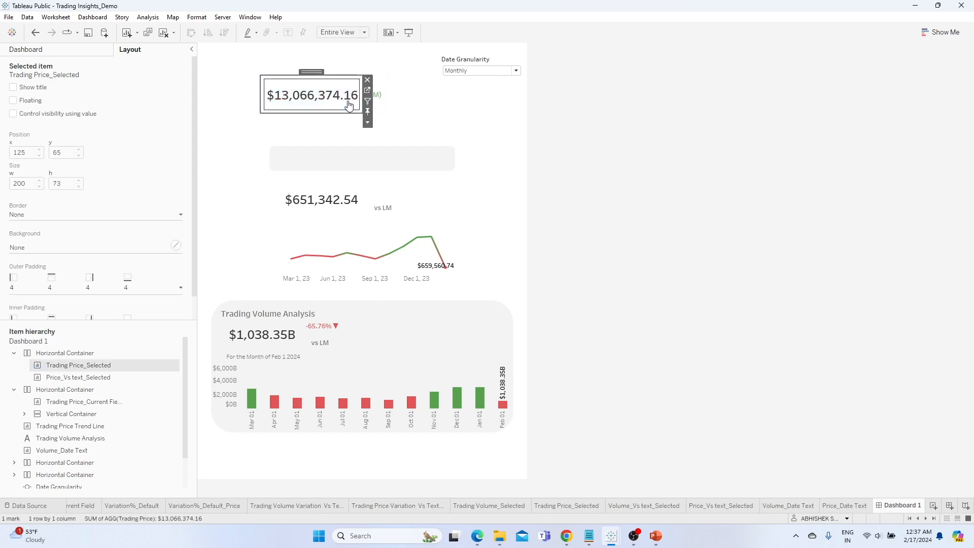
pyautogui.click(403, 104)
pyautogui.click(473, 104)
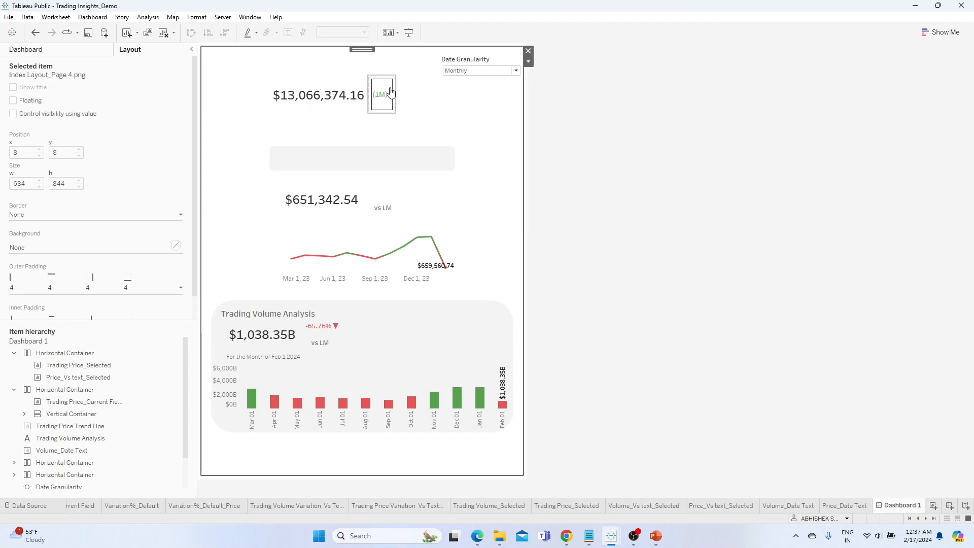
# - Test the existing filter actions by selecting and clearing the Oct 01 bar in the trading volume chart
pyautogui.click(381, 193)
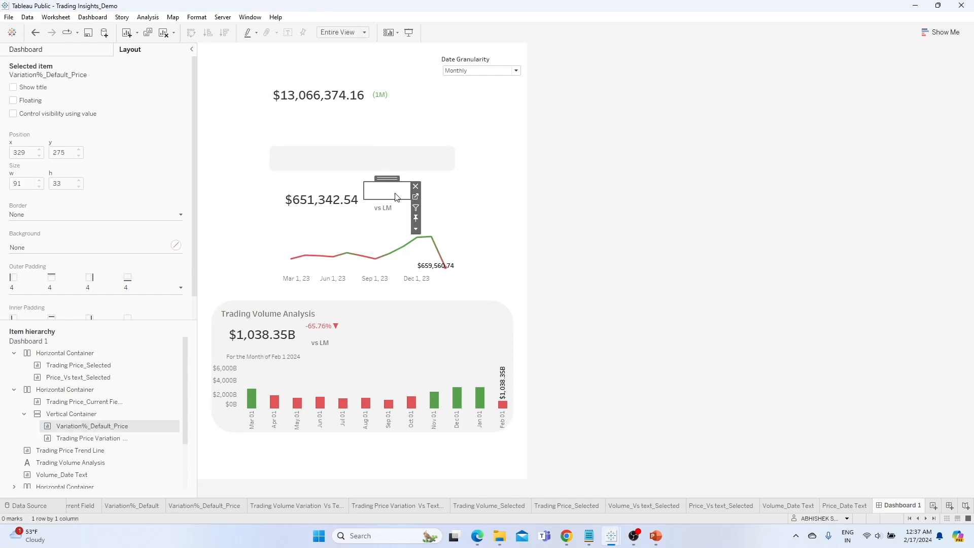
pyautogui.click(414, 409)
pyautogui.click(413, 406)
pyautogui.click(411, 404)
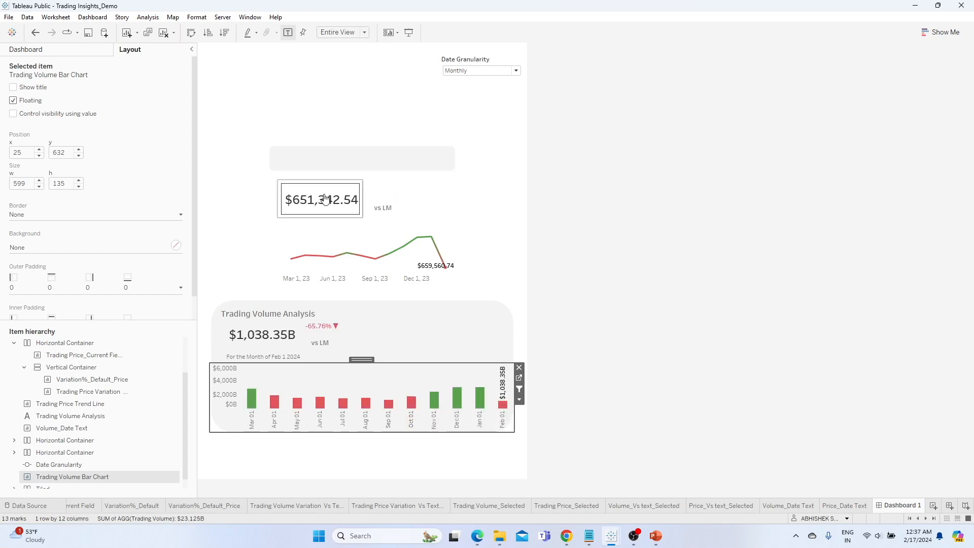
# - Edit the Filter_Default action, replacing targets Price_Vs text_Selected and Trading Price_Selected with Trading Price Variation Vs Text_Default and Trading Price_Current Field
pyautogui.click(92, 16)
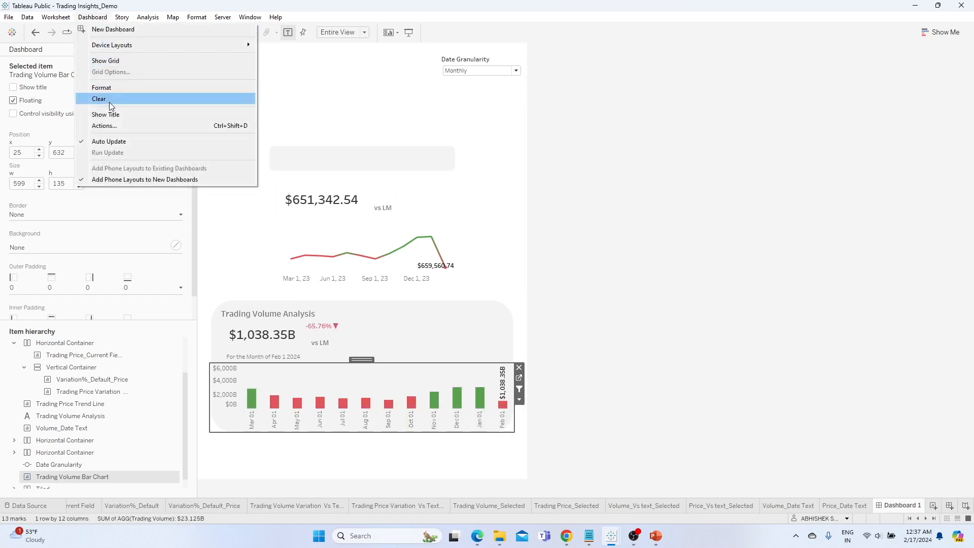
pyautogui.click(104, 125)
pyautogui.click(401, 239)
pyautogui.click(550, 319)
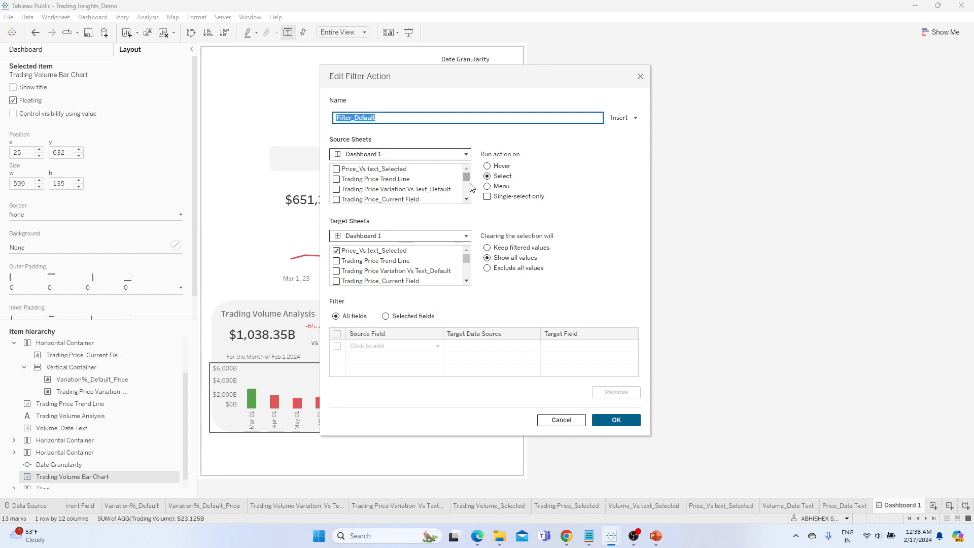
pyautogui.moveTo(467, 177); pyautogui.dragTo(469, 196)
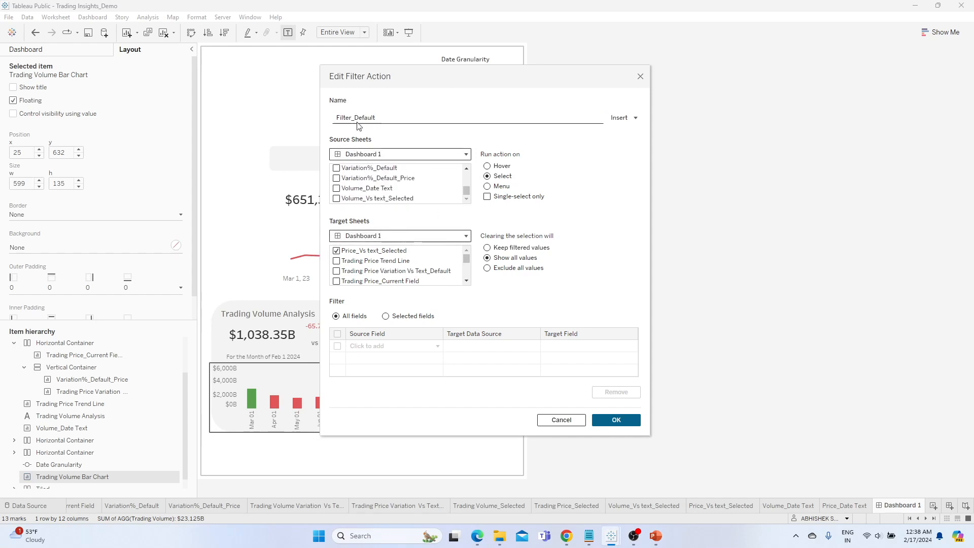
pyautogui.click(337, 250)
pyautogui.moveTo(467, 262); pyautogui.dragTo(425, 265)
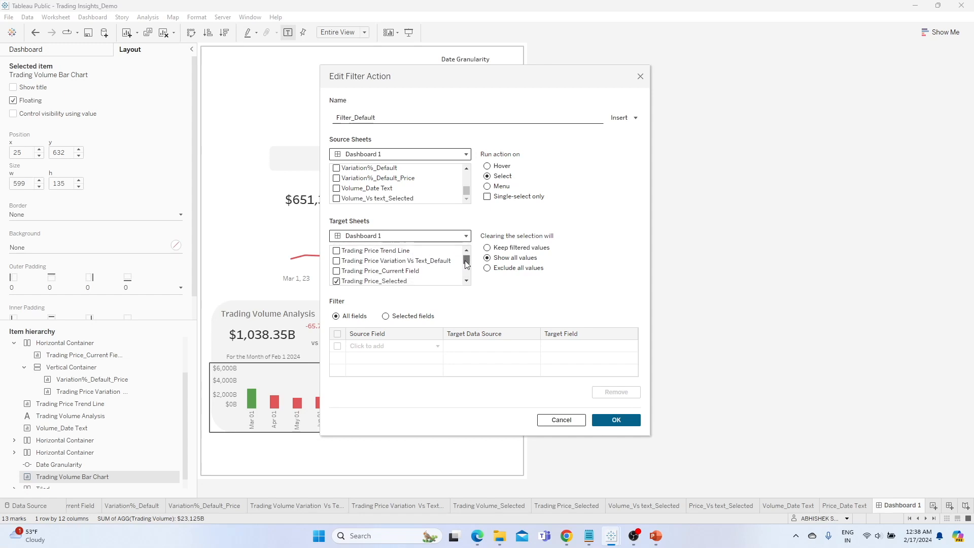
pyautogui.click(345, 262)
pyautogui.moveTo(466, 259); pyautogui.dragTo(466, 262)
pyautogui.click(337, 265)
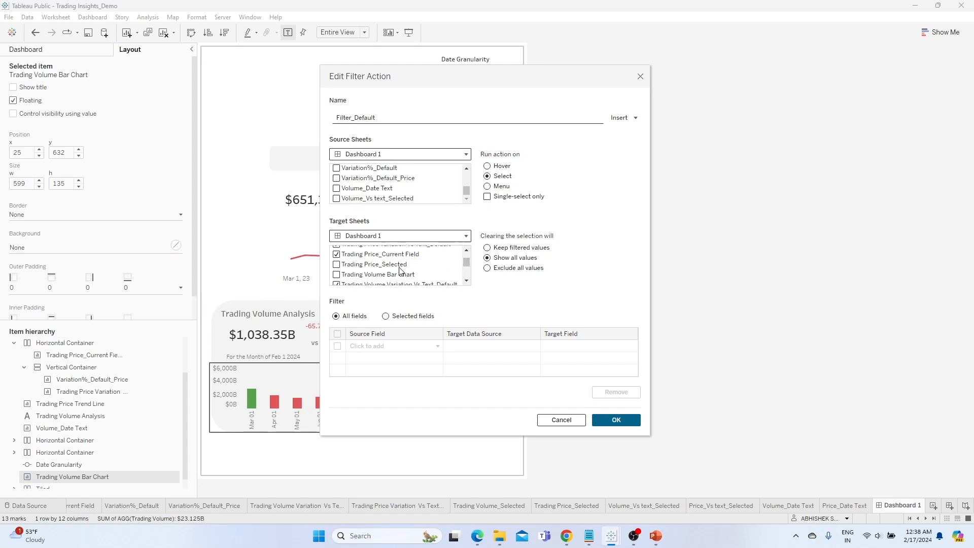
# - Review the remaining Filter_Default target sheets, keep Variation%_Default and Variation%_Default_Price included, and save the action
pyautogui.moveTo(468, 266); pyautogui.dragTo(466, 269)
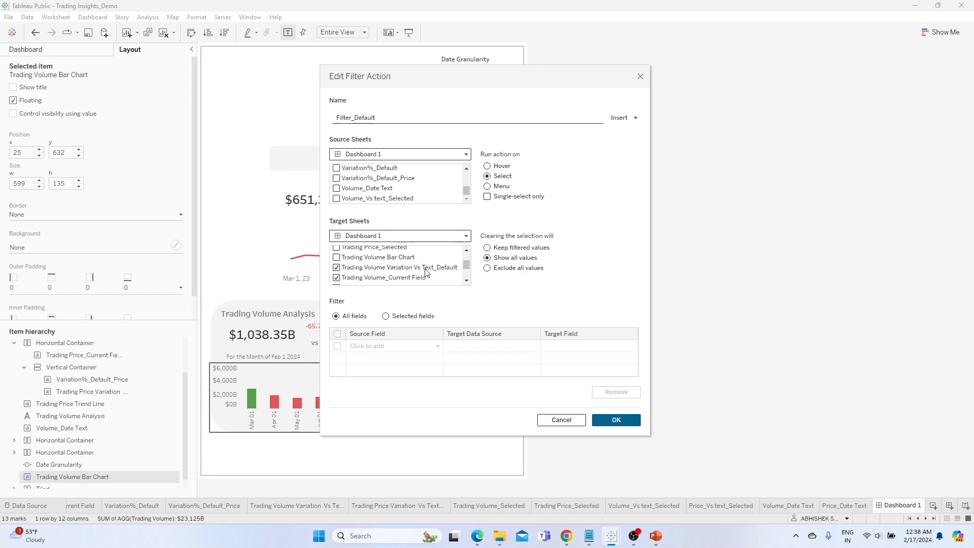
pyautogui.moveTo(467, 268); pyautogui.dragTo(468, 269)
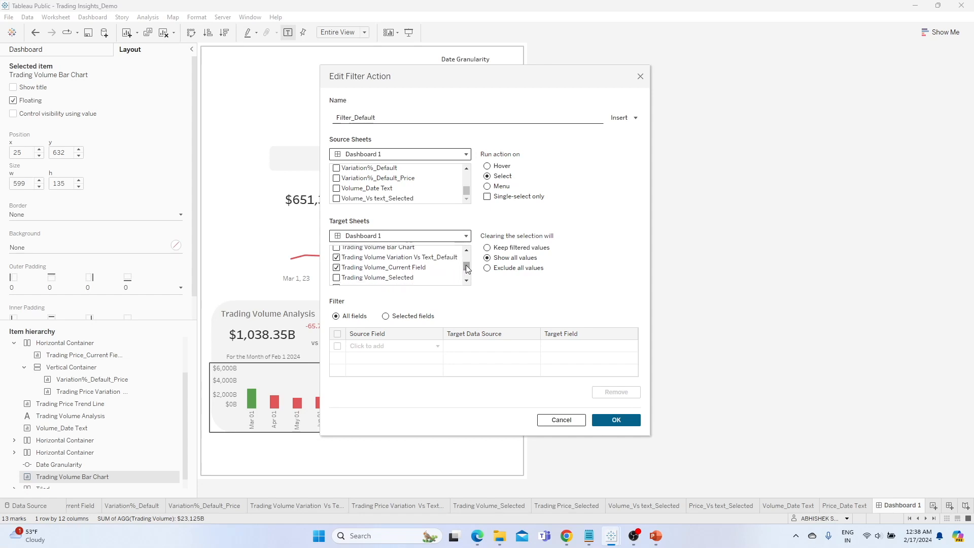
pyautogui.moveTo(468, 270); pyautogui.dragTo(466, 273)
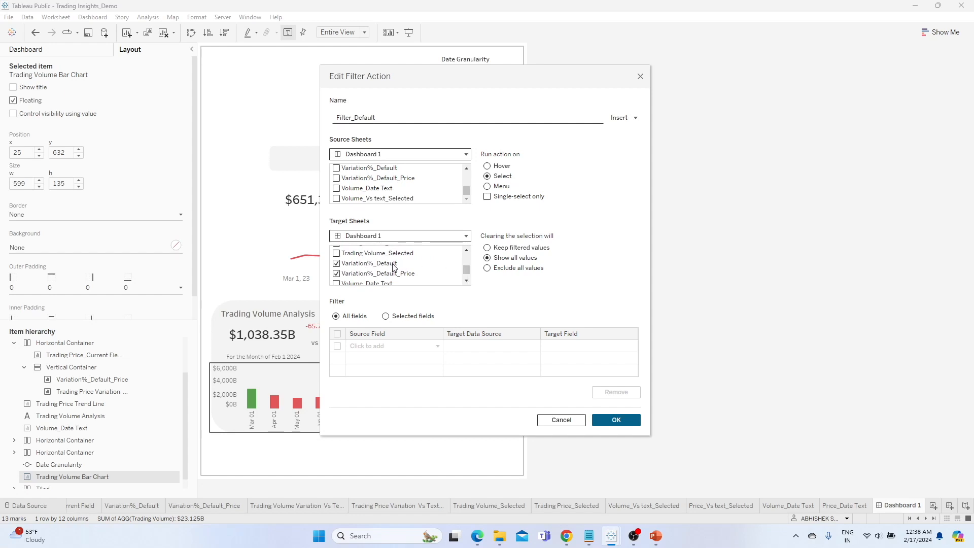
pyautogui.moveTo(467, 272); pyautogui.dragTo(467, 269)
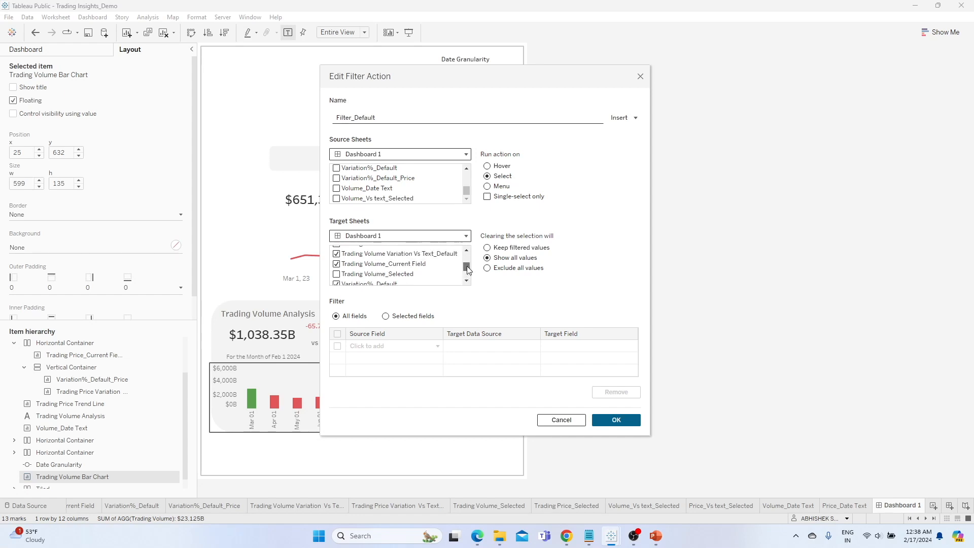
pyautogui.moveTo(468, 271); pyautogui.dragTo(467, 274)
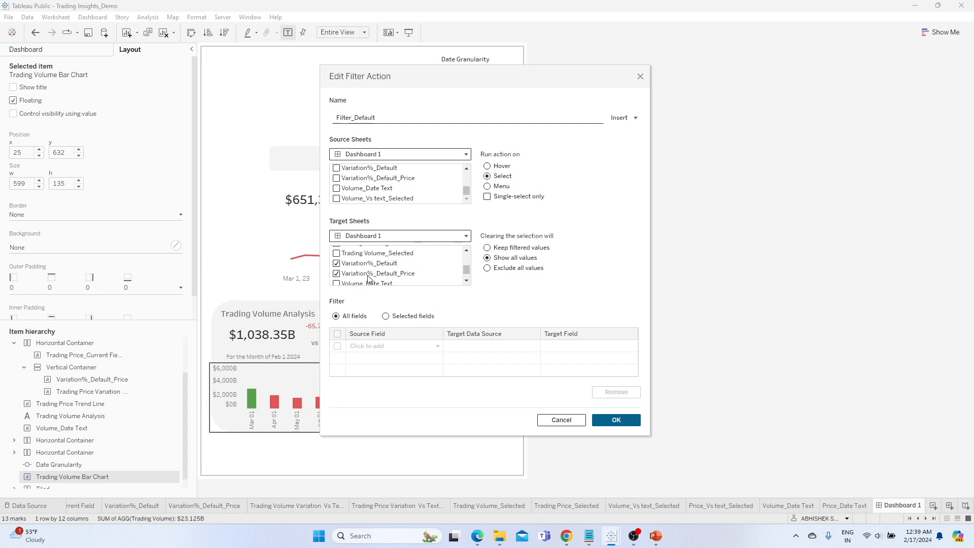
pyautogui.moveTo(467, 269)
pyautogui.mouseDown()
pyautogui.moveTo(469, 279)
pyautogui.moveTo(472, 253)
pyautogui.mouseUp()
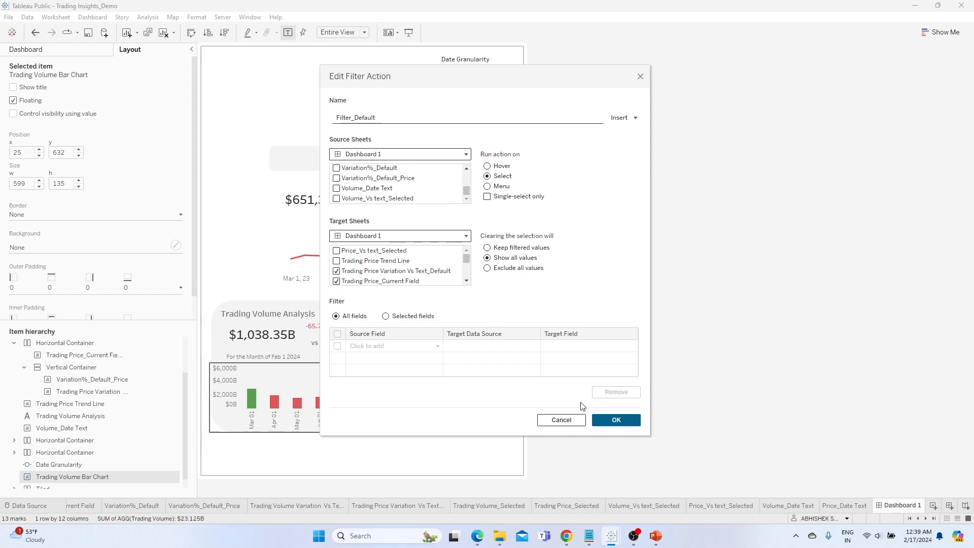
pyautogui.click(616, 420)
# - Remove Variation%_Default_Price from the Filter_Selected target sheets, keep the price and volume selected sheets, and apply the dashboard actions
pyautogui.click(387, 250)
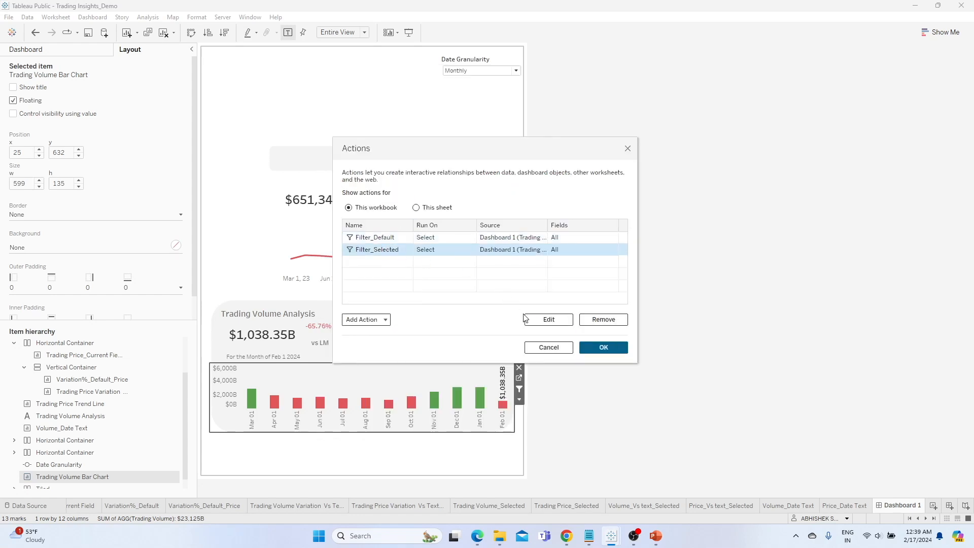
pyautogui.click(547, 319)
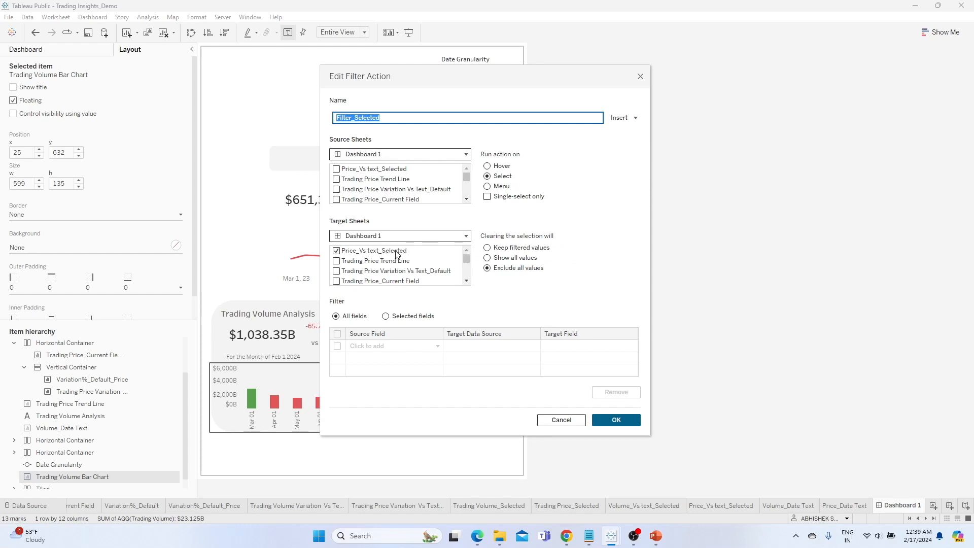
pyautogui.click(469, 259)
pyautogui.moveTo(469, 259); pyautogui.dragTo(471, 263)
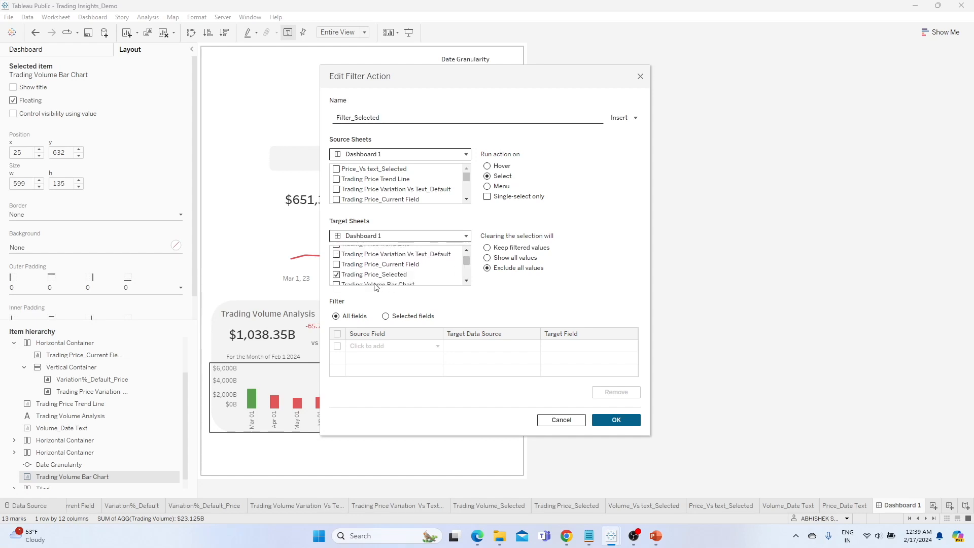
pyautogui.moveTo(463, 262); pyautogui.dragTo(468, 270)
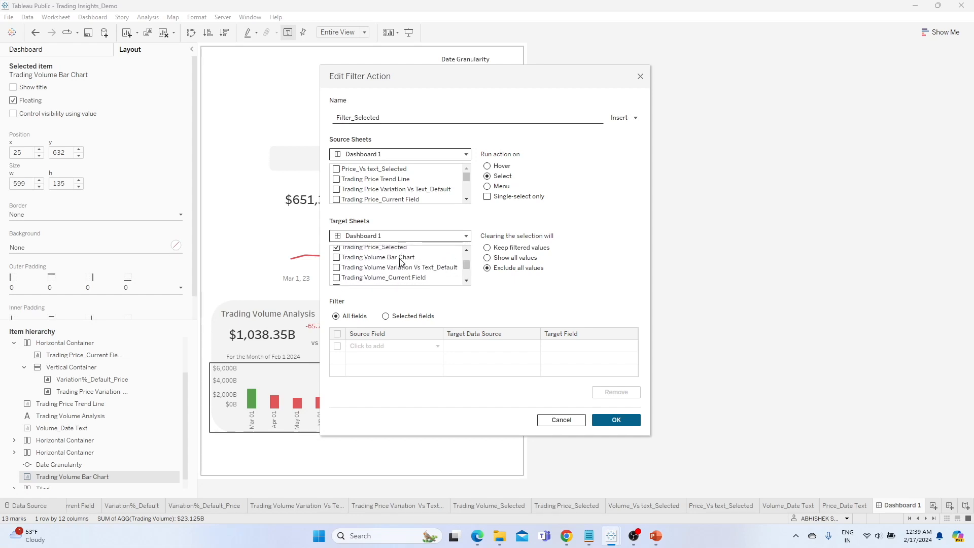
pyautogui.moveTo(465, 265); pyautogui.dragTo(467, 268)
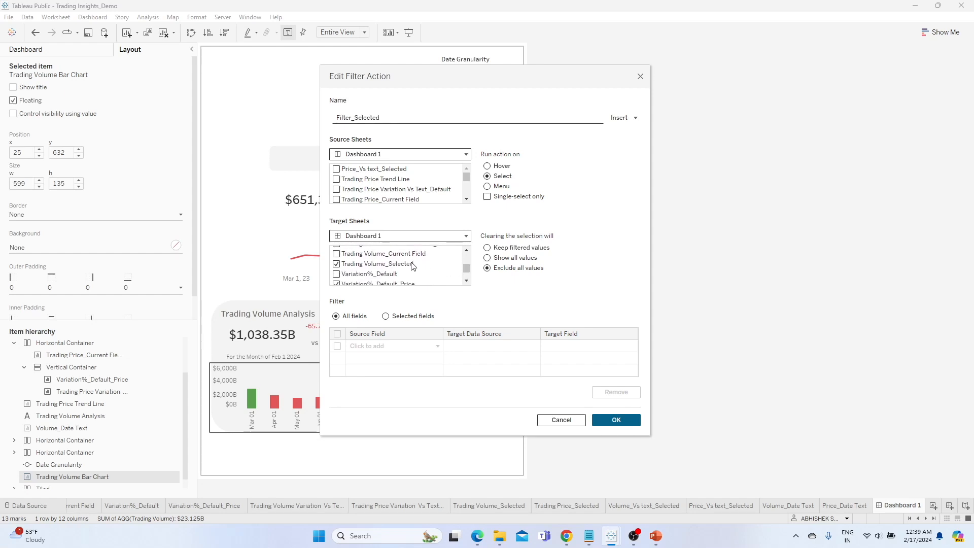
pyautogui.moveTo(467, 270); pyautogui.dragTo(467, 275)
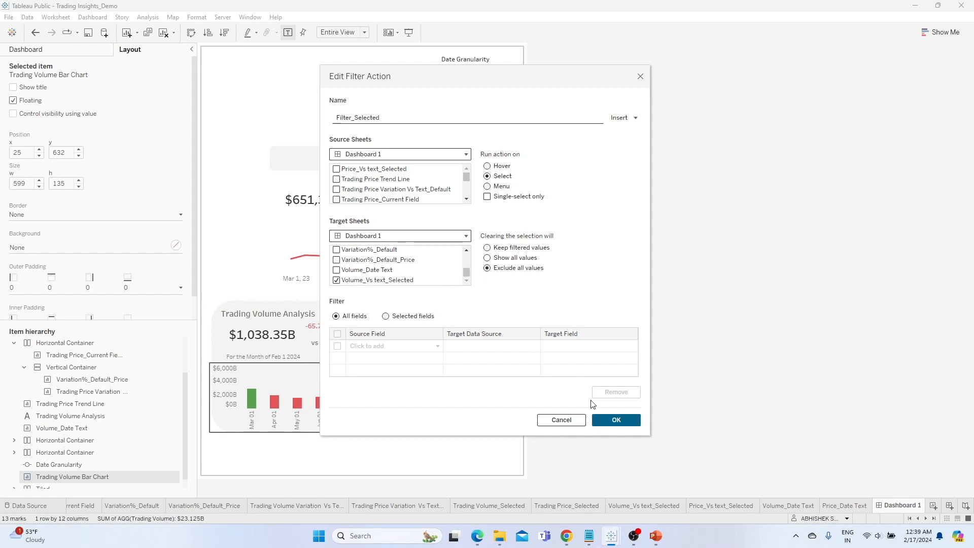
pyautogui.click(615, 424)
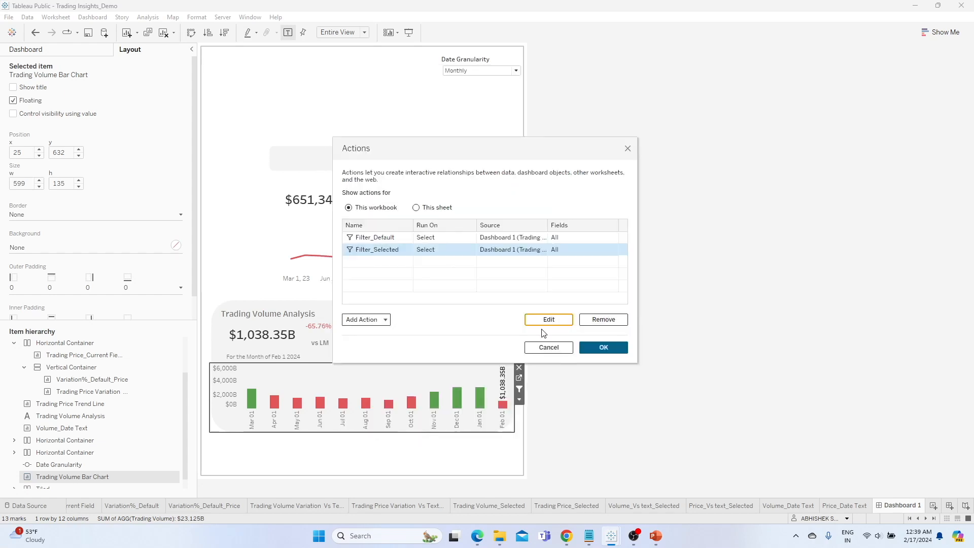
pyautogui.click(599, 348)
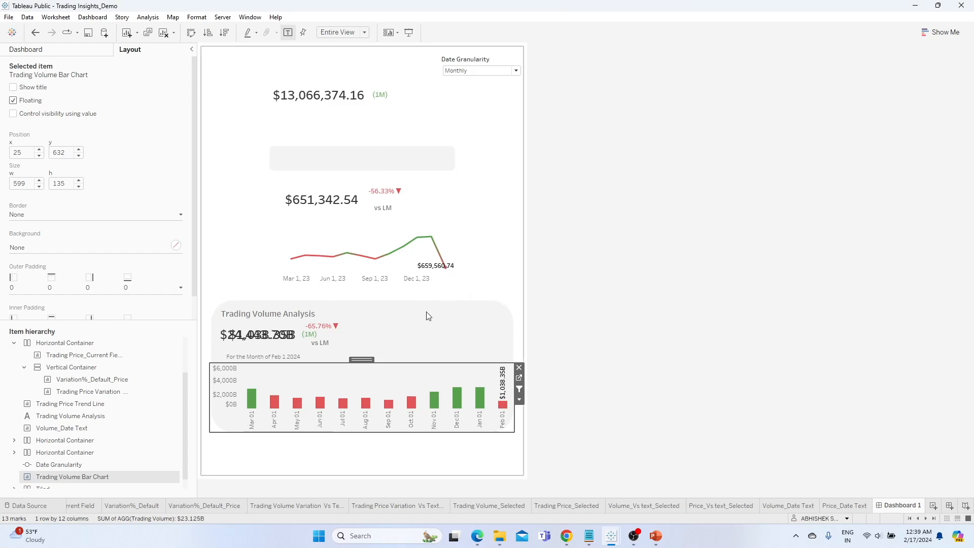
# - Test the updated filter actions by selecting the Oct, Sep and Aug 01 volume bars, and clear the selection
pyautogui.click(411, 408)
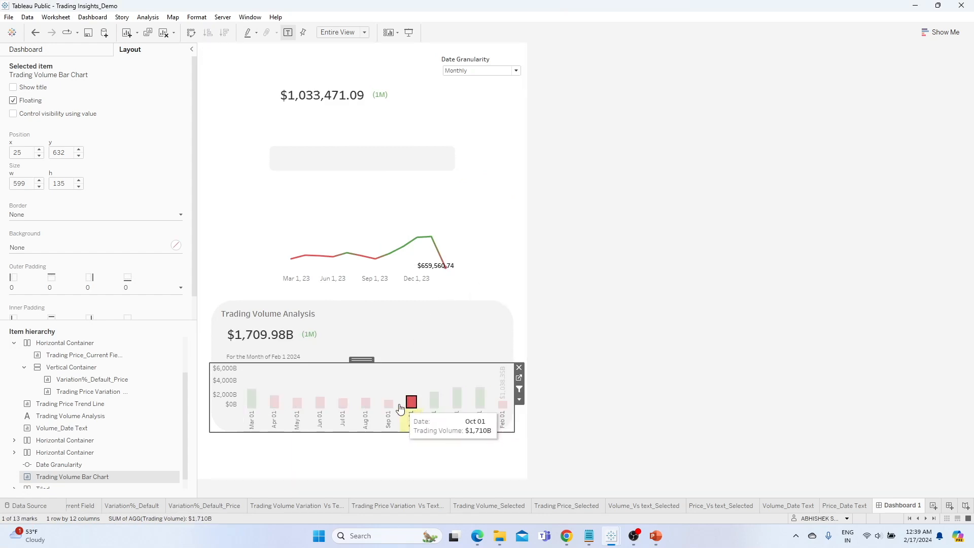
pyautogui.click(386, 408)
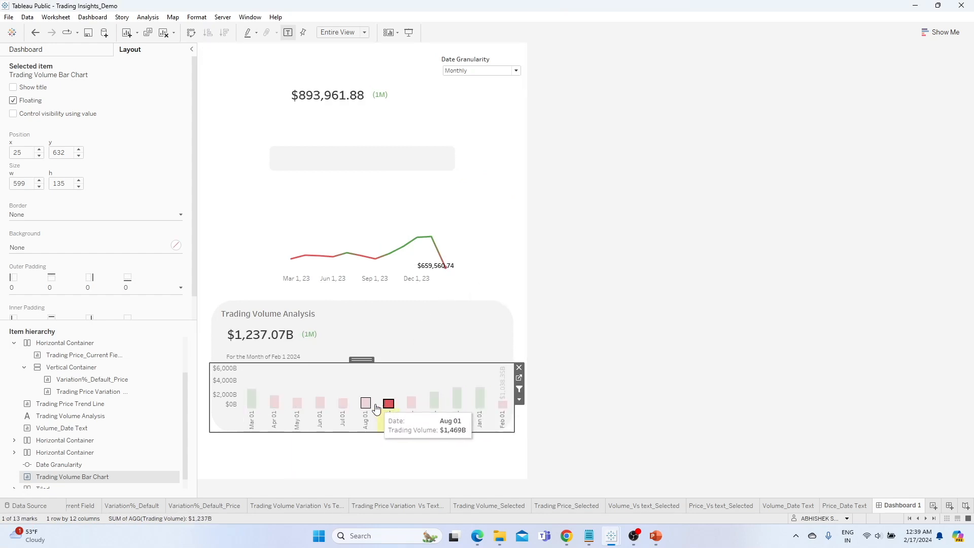
pyautogui.click(367, 406)
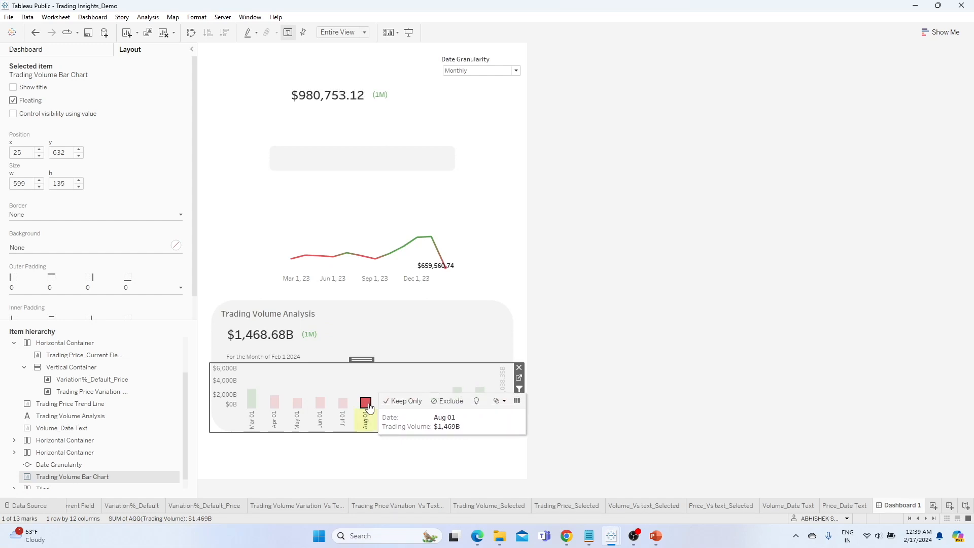
pyautogui.click(367, 406)
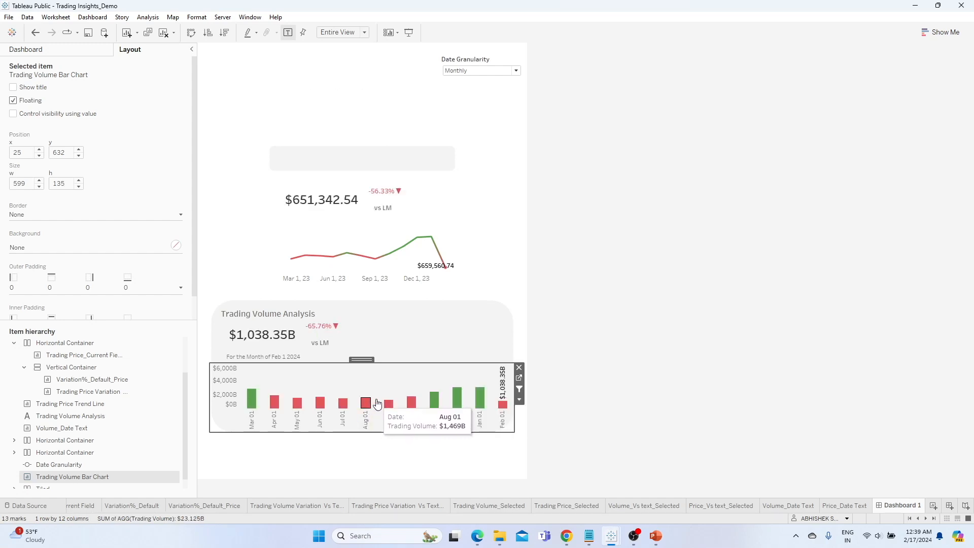
# - Select the container holding Trading Price_Current Field and check its layout position and size
pyautogui.click(312, 108)
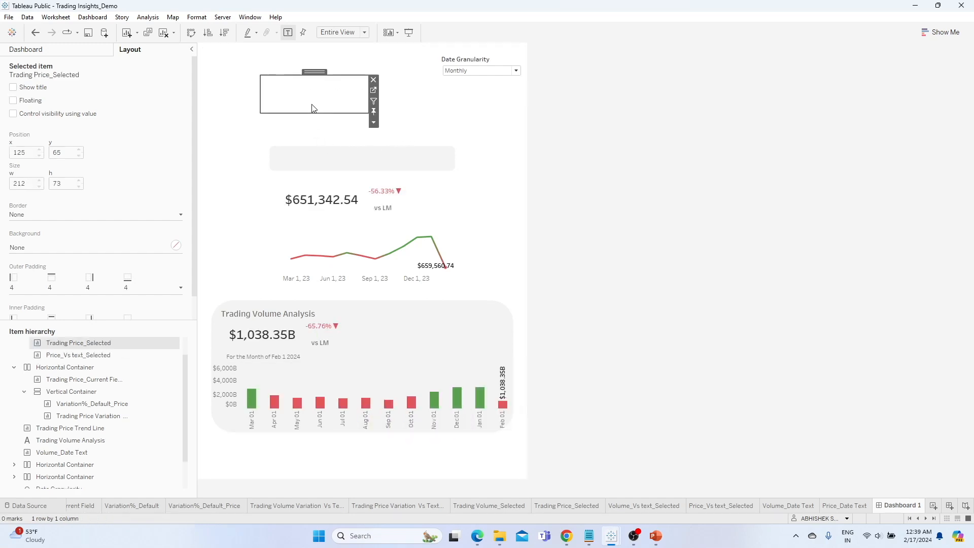
pyautogui.click(374, 123)
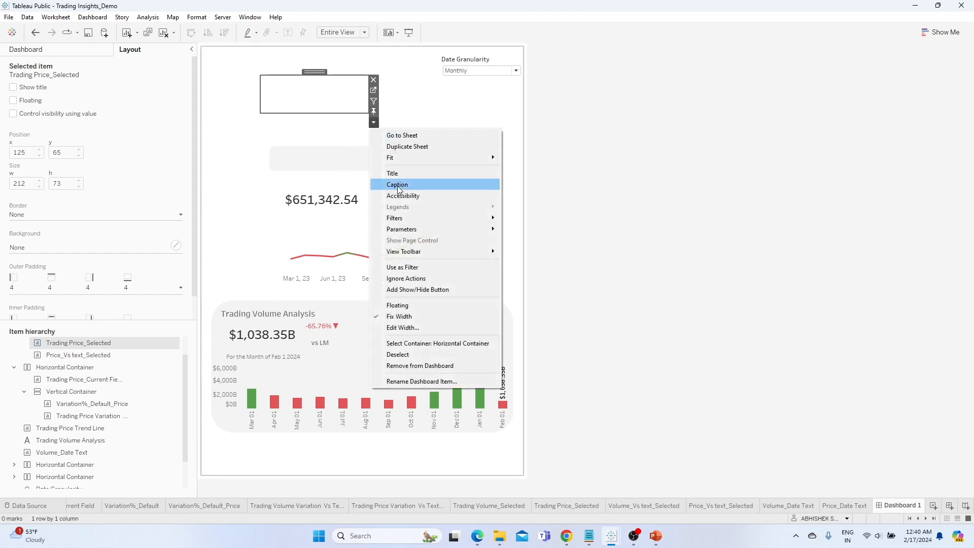
pyautogui.click(339, 216)
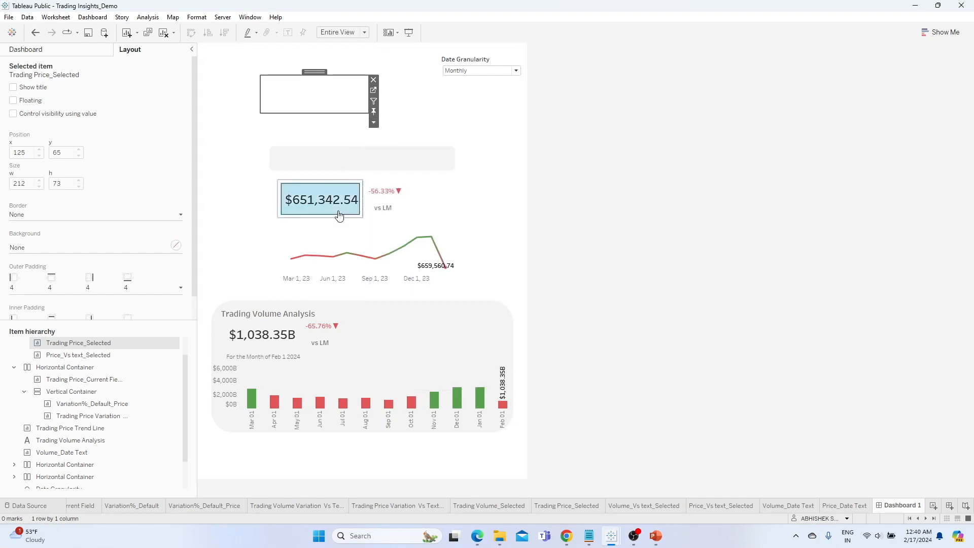
pyautogui.click(349, 217)
pyautogui.click(368, 227)
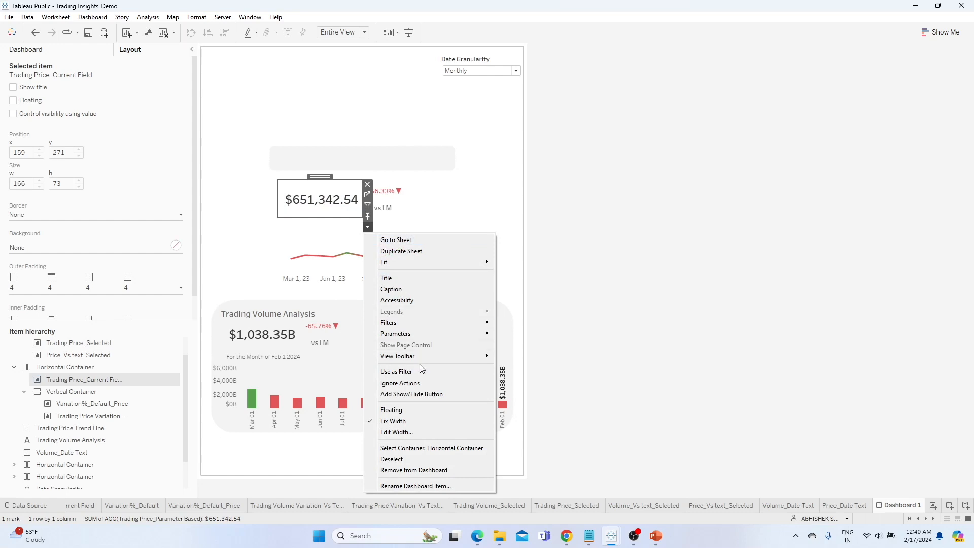
pyautogui.click(428, 448)
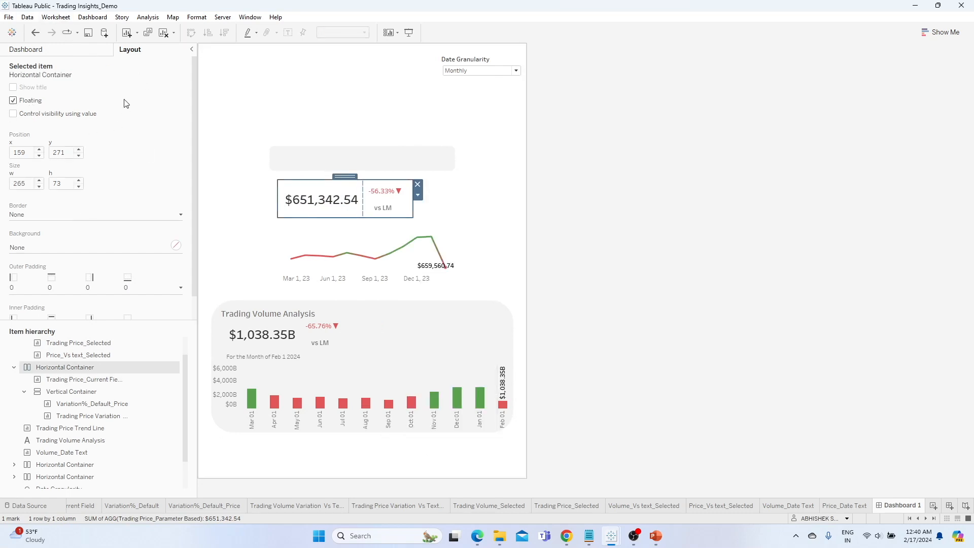
pyautogui.click(27, 183)
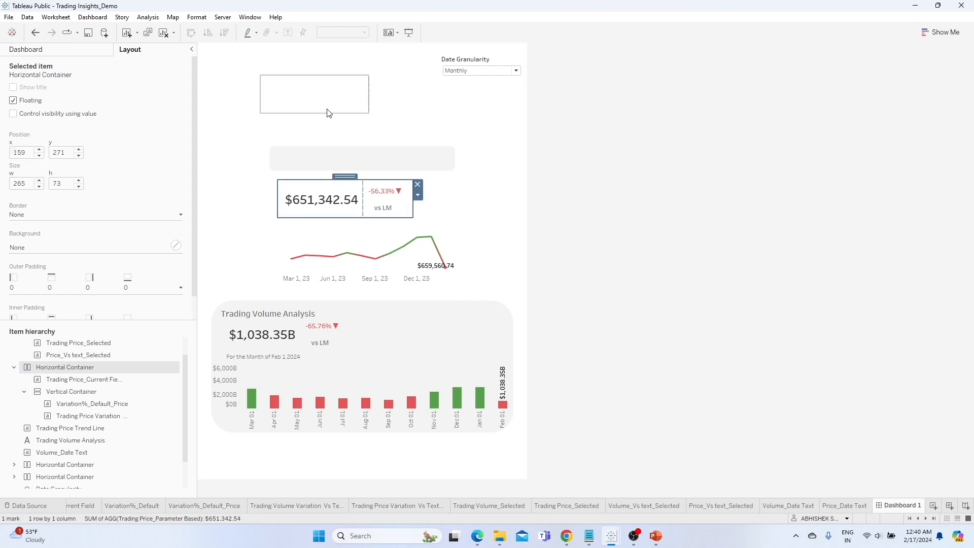
# - Position the container holding Trading Price_Selected at x 159, y 271, directly over the default price container
pyautogui.click(328, 113)
pyautogui.click(373, 122)
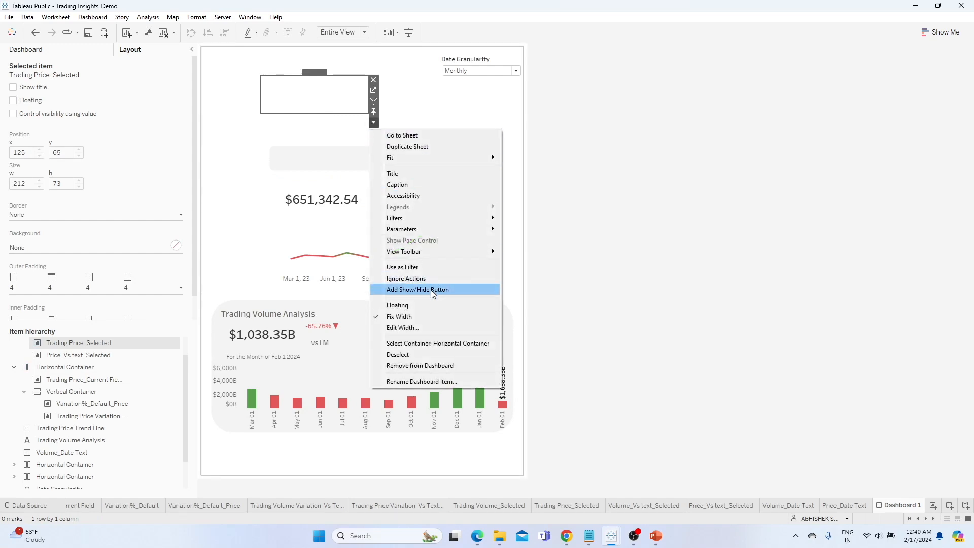
pyautogui.click(435, 343)
pyautogui.click(11, 152)
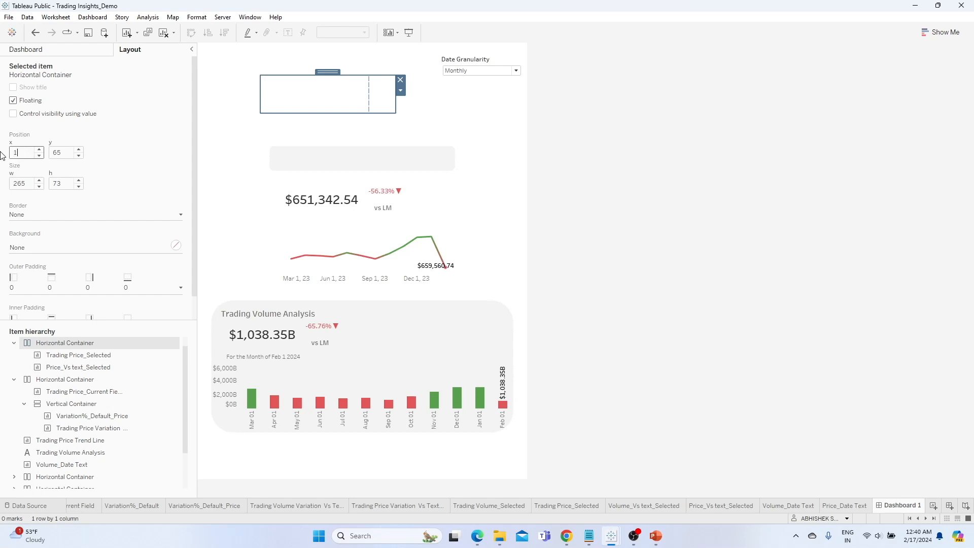
pyautogui.press('Tab')
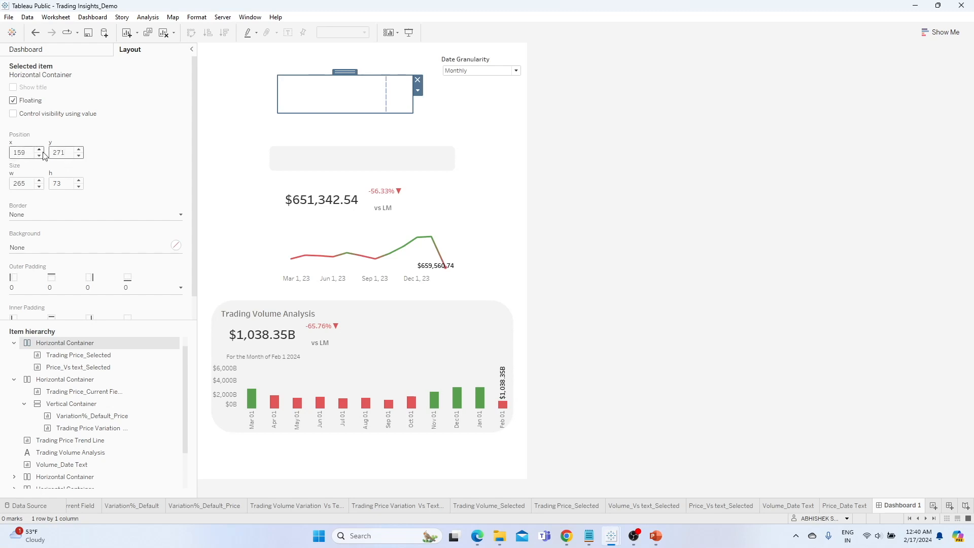
pyautogui.press('Return')
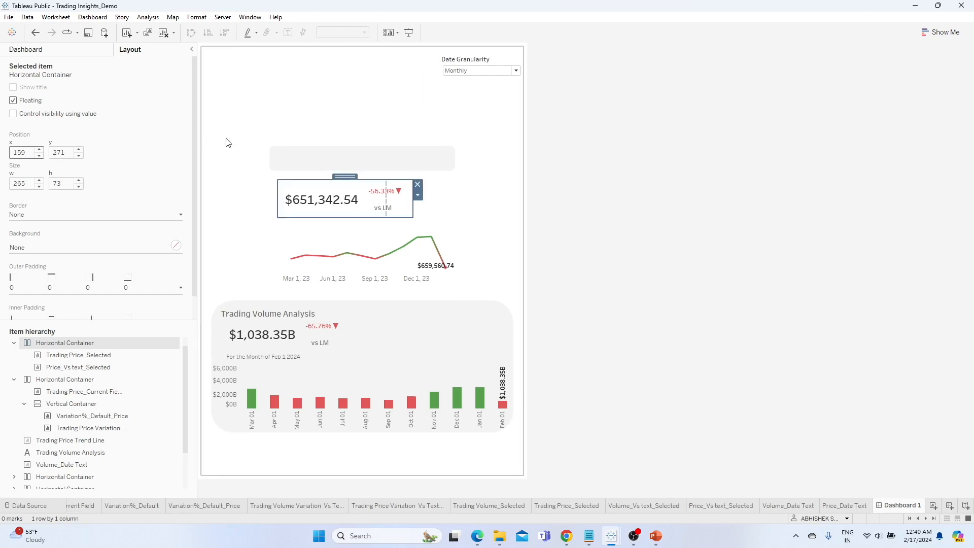
# - Test the overlaid price containers by selecting the Nov 01 volume bar, and clear the selection
pyautogui.click(477, 198)
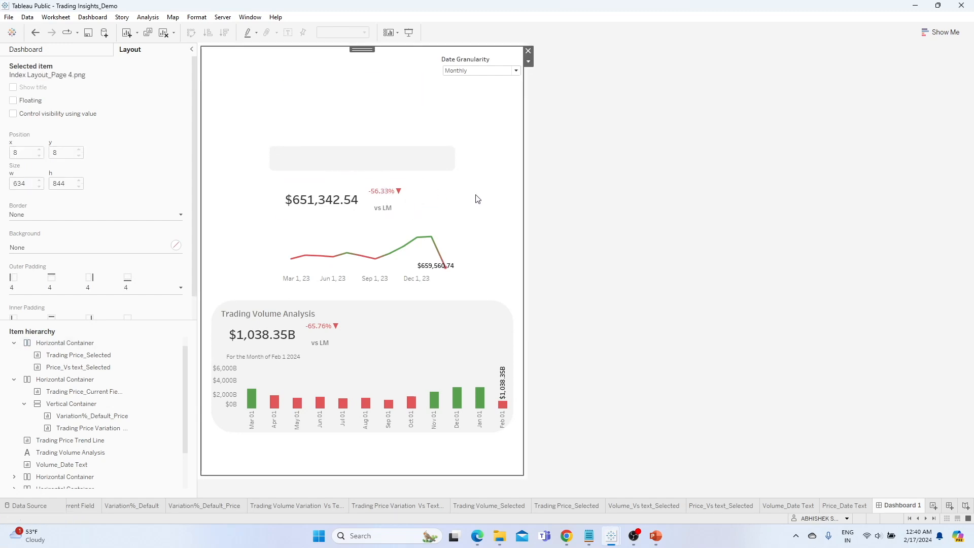
pyautogui.click(417, 404)
pyautogui.click(414, 405)
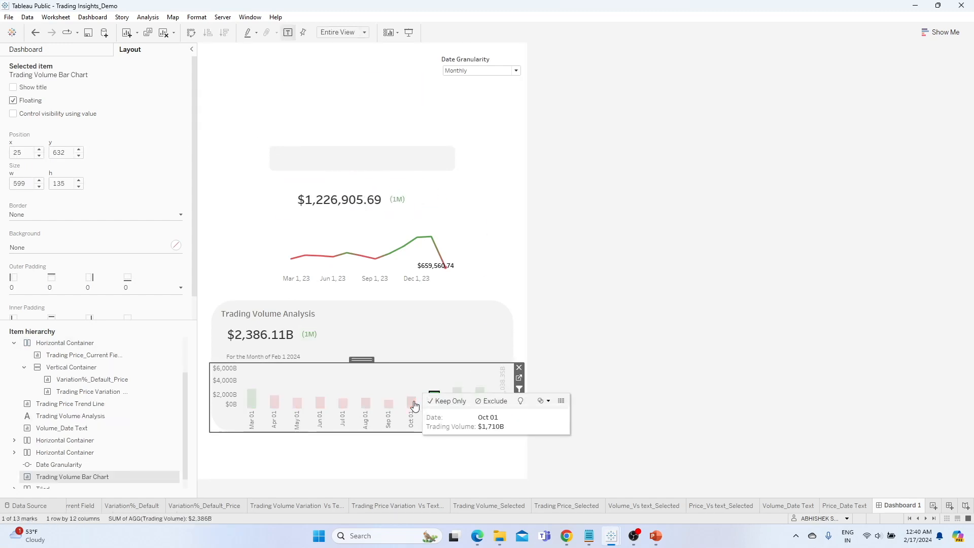
pyautogui.click(481, 196)
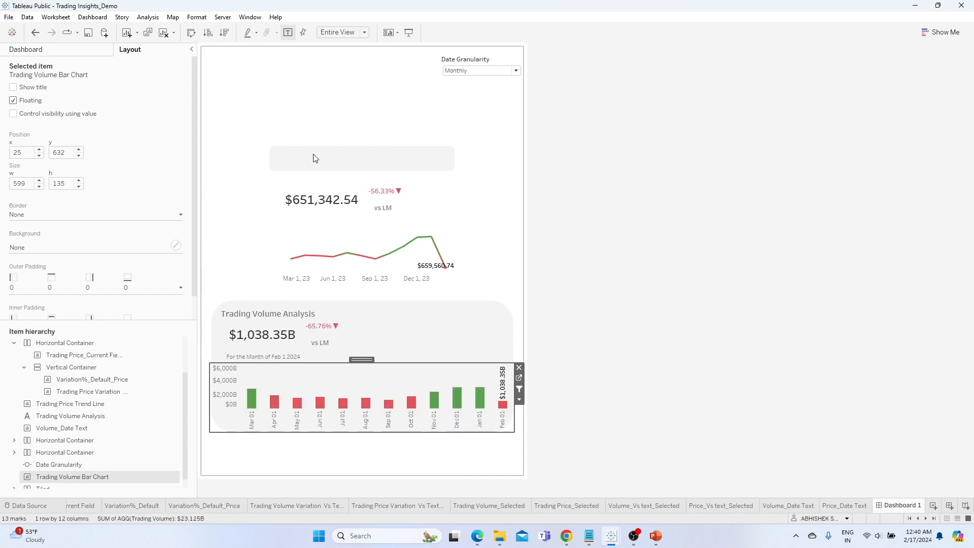
# - Move the container holding Trading Price_Selected to about x 193, y 298
pyautogui.click(363, 216)
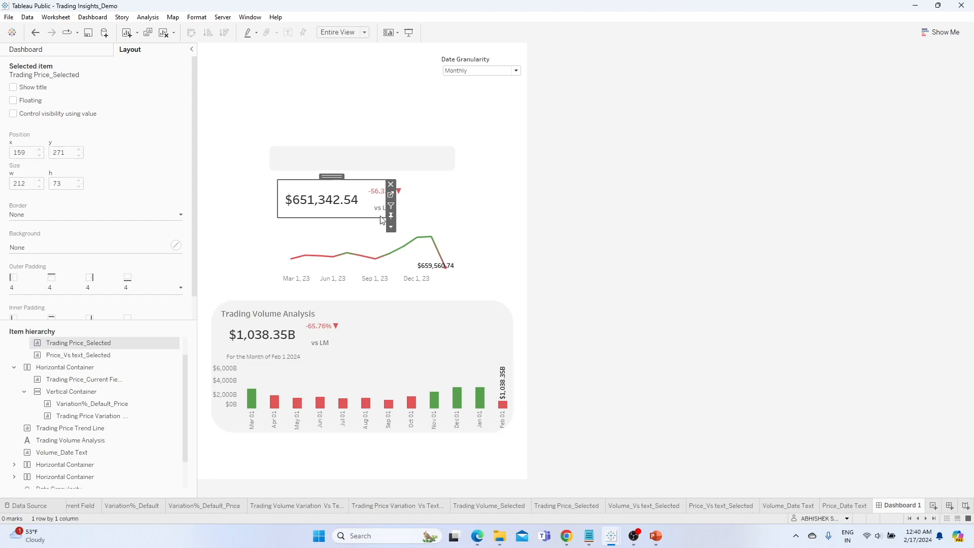
pyautogui.click(391, 228)
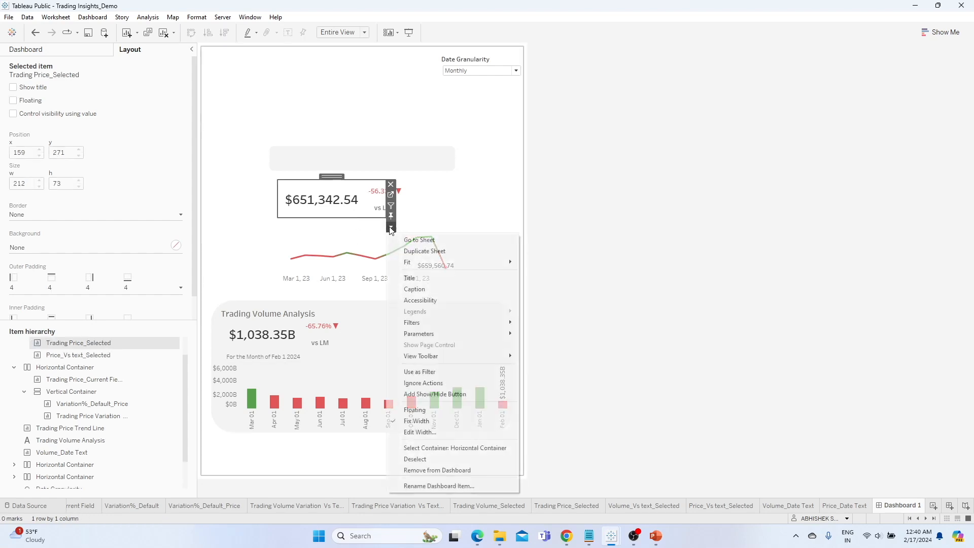
pyautogui.click(464, 448)
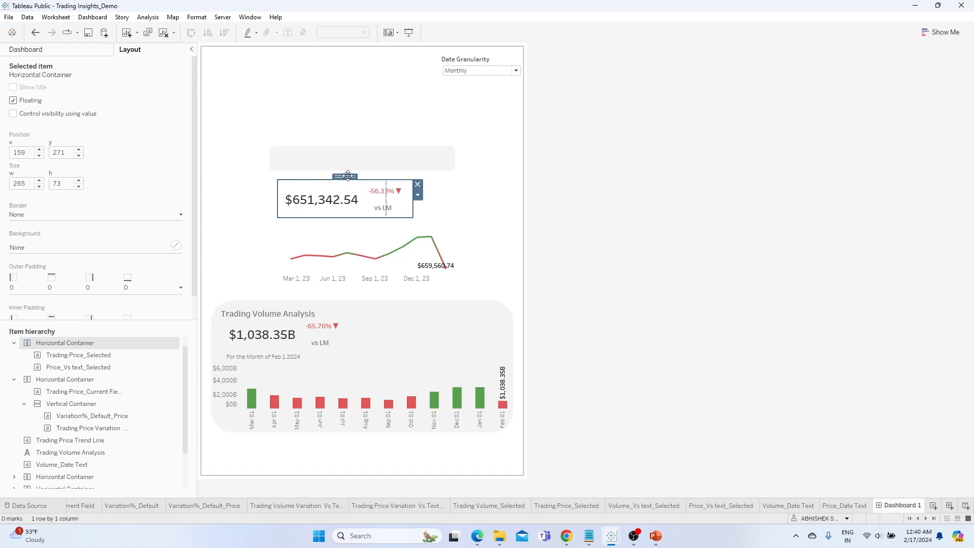
pyautogui.moveTo(350, 175); pyautogui.dragTo(367, 190)
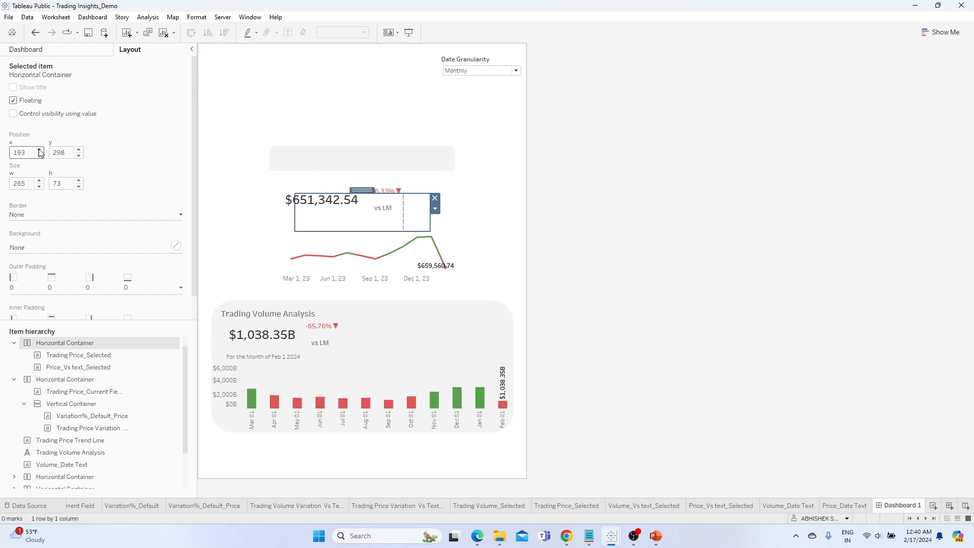
# - Position the container holding Trading Price_Current Field at x 193, y 298 to match the selected price container
pyautogui.click(285, 190)
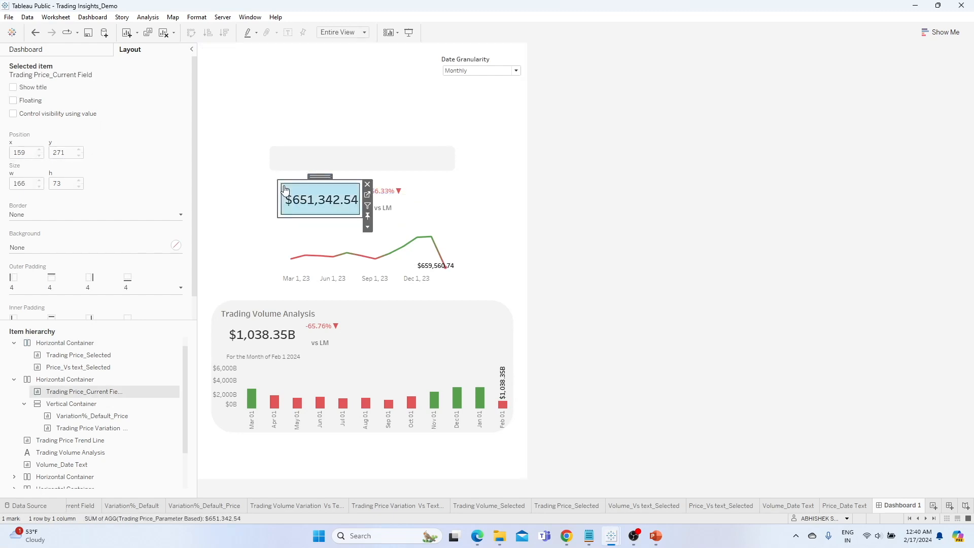
pyautogui.click(368, 226)
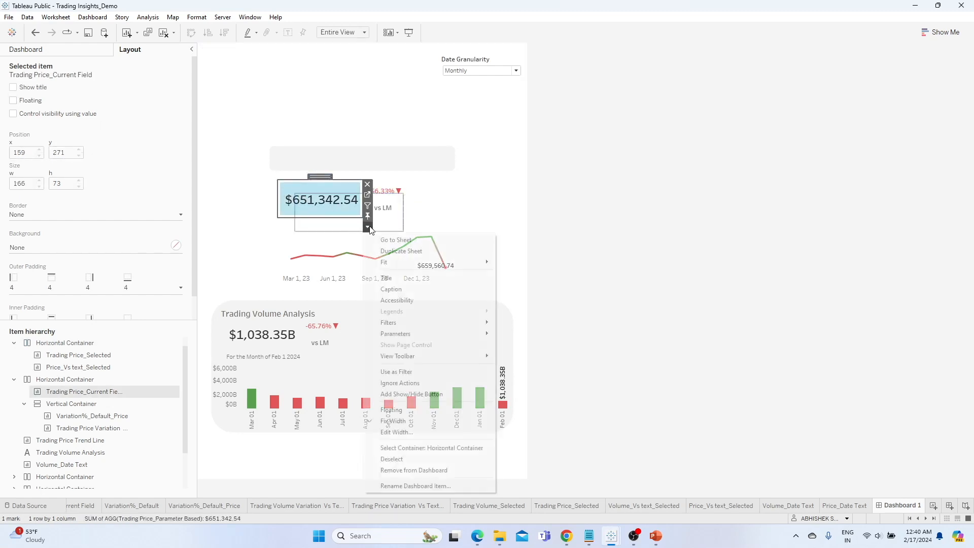
pyautogui.click(449, 448)
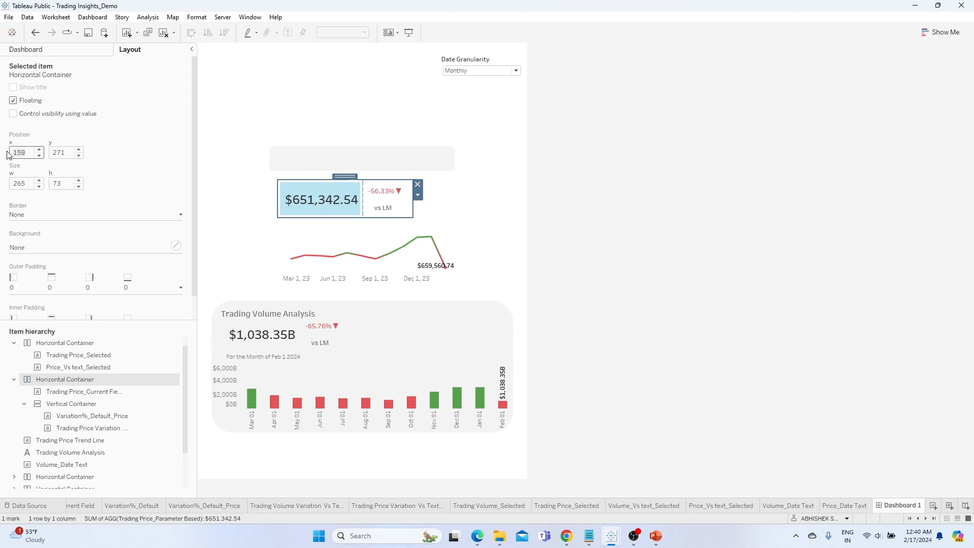
pyautogui.click(51, 154)
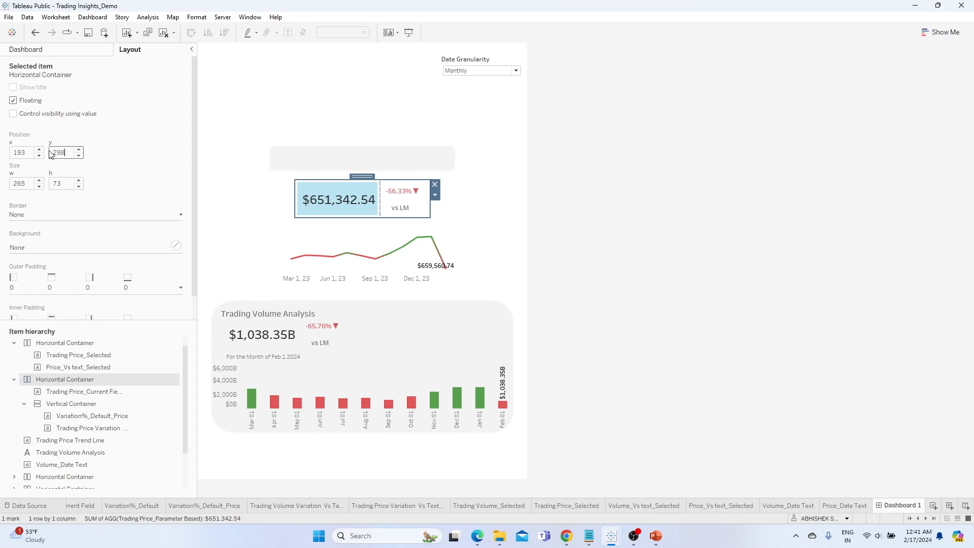
pyautogui.click(26, 148)
pyautogui.click(149, 133)
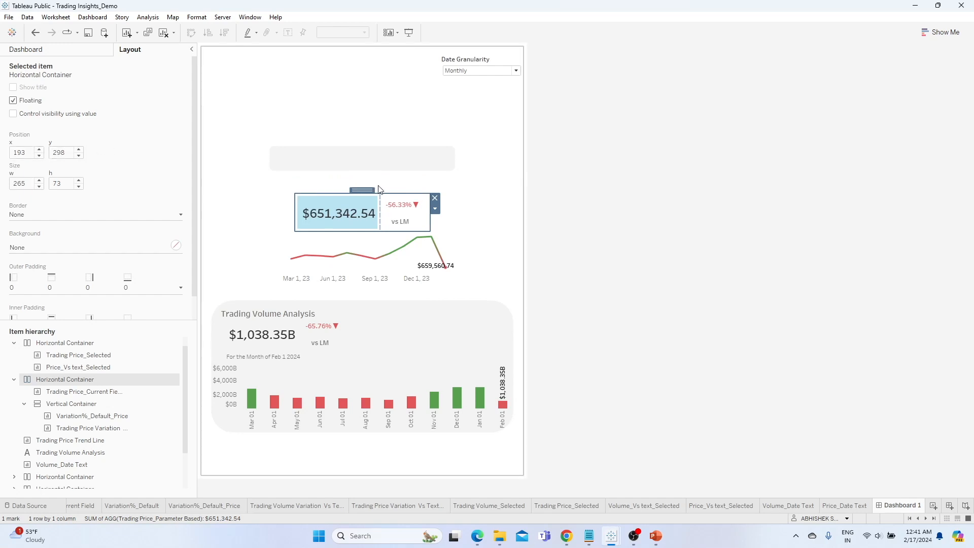
# - Test the realigned price containers by selecting the Sep 01 volume bar, and clear the selection
pyautogui.click(411, 404)
pyautogui.click(388, 404)
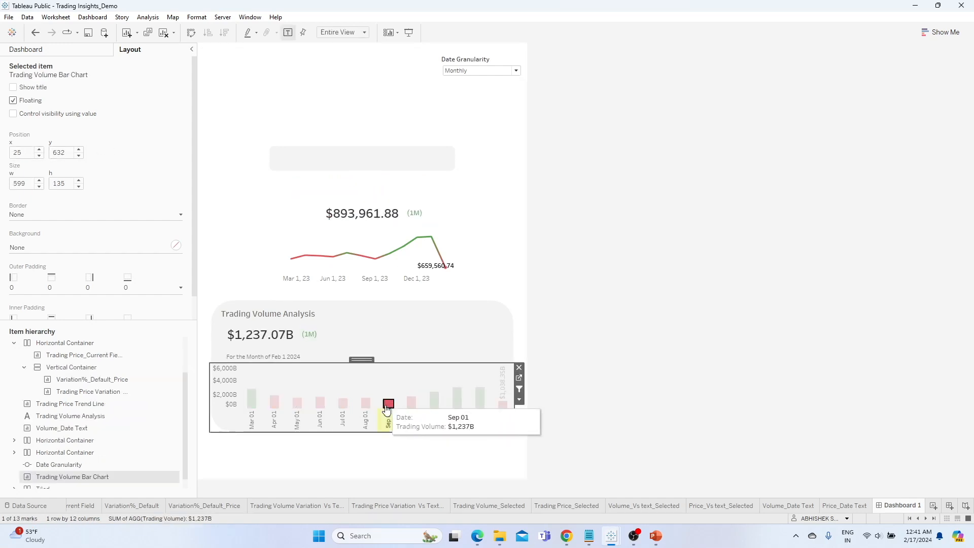
pyautogui.click(395, 304)
# - Set the Date Granularity to Daily, test the price display with the Feb 07 volume bar, and clear the selection
pyautogui.click(456, 71)
pyautogui.click(460, 80)
pyautogui.click(399, 403)
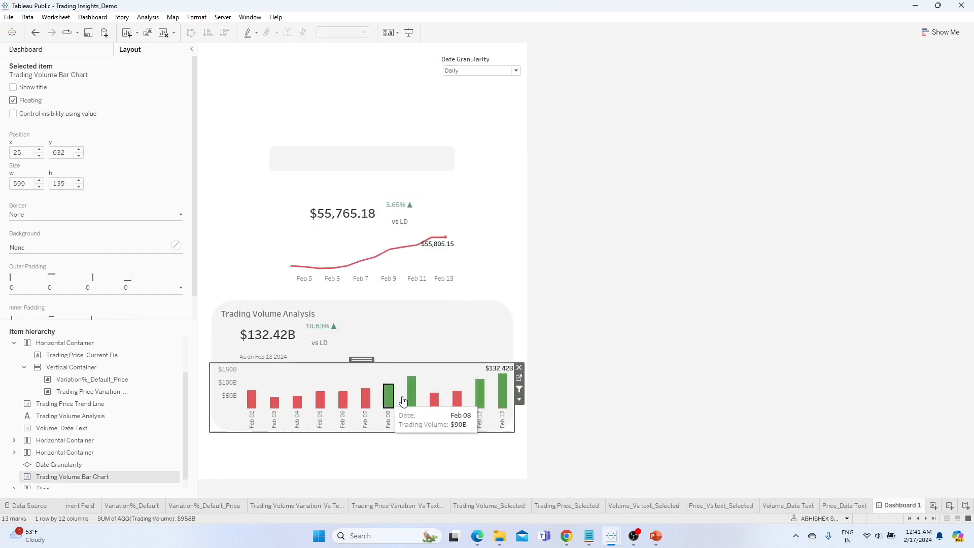
pyautogui.click(401, 401)
pyautogui.click(365, 398)
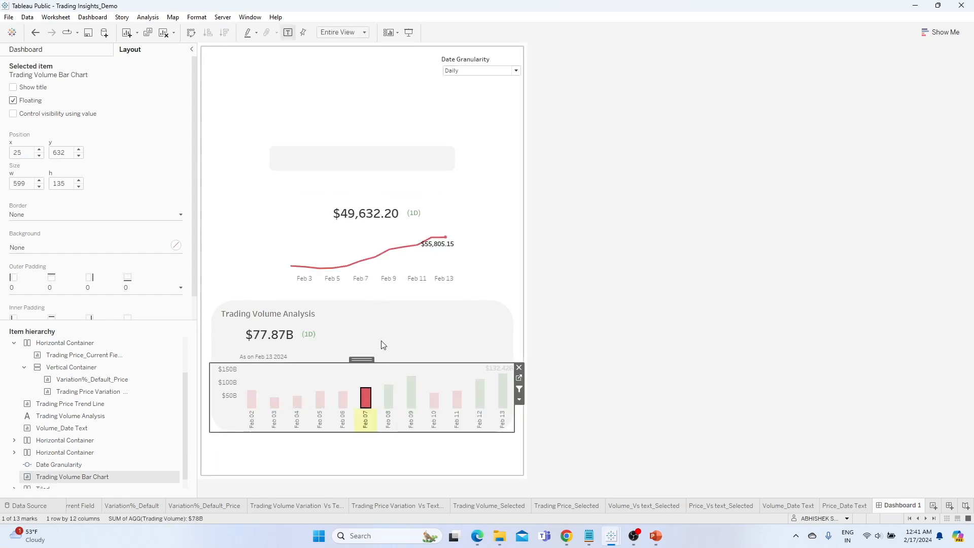
pyautogui.click(366, 401)
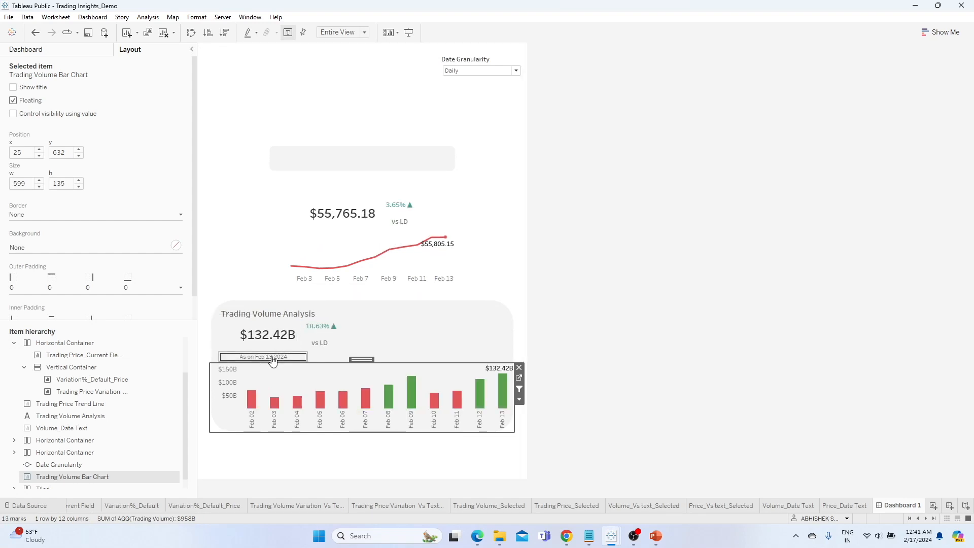
# - Add the Price_Date Text sheet to the dashboard as a floating item and hide its title
pyautogui.click(26, 49)
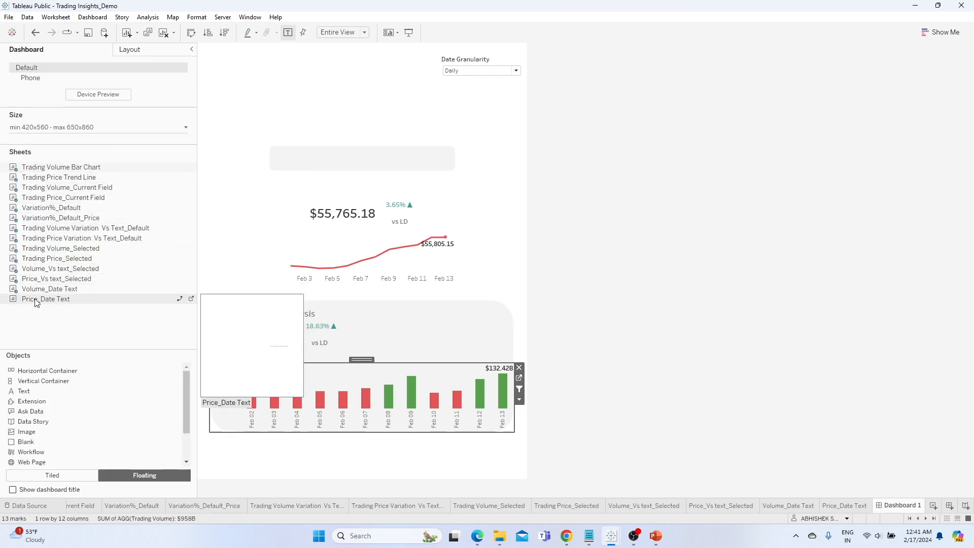
pyautogui.moveTo(32, 300); pyautogui.dragTo(310, 243)
pyautogui.rightClick(355, 257)
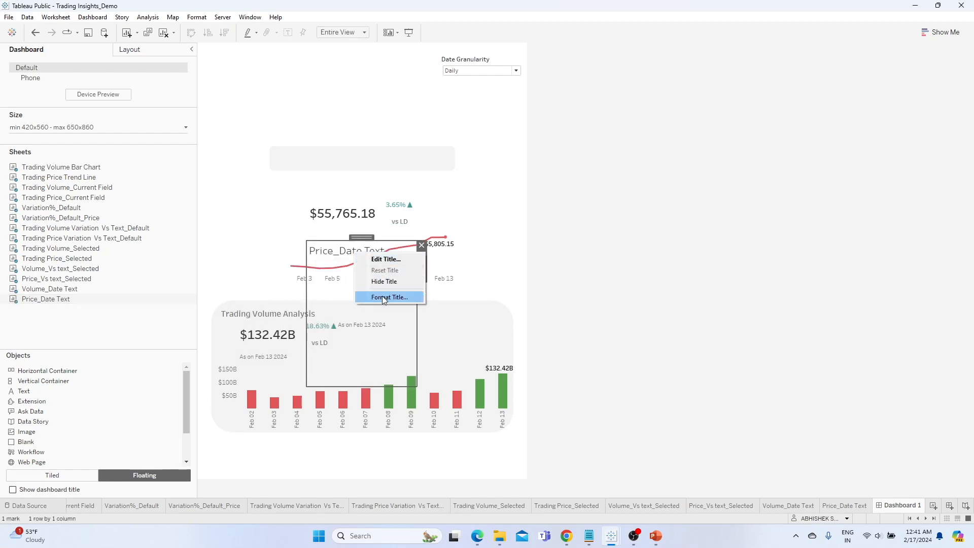
pyautogui.click(385, 282)
# - Place the Price_Date Text directly below the trading price and shift the price trend line slightly down
pyautogui.moveTo(339, 241); pyautogui.dragTo(368, 237)
pyautogui.click(376, 253)
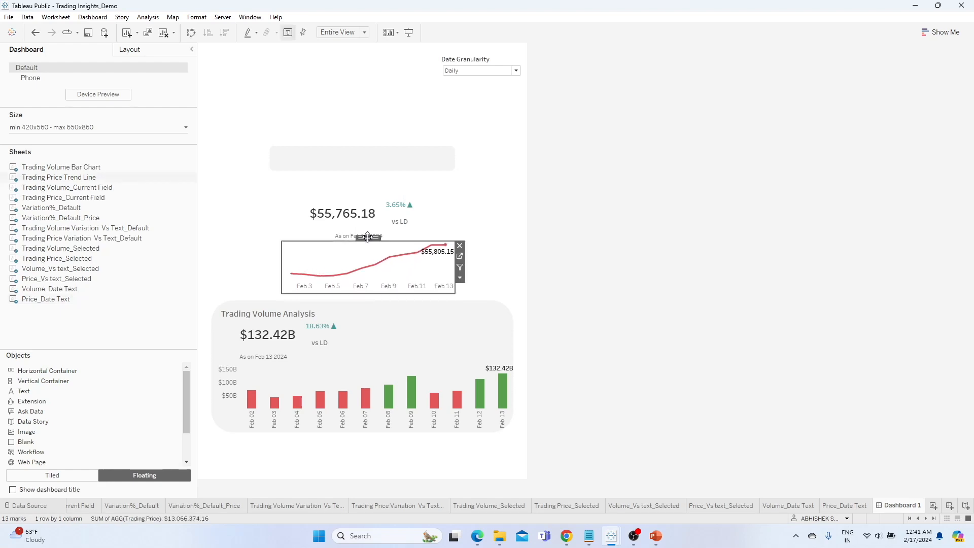
pyautogui.click(447, 230)
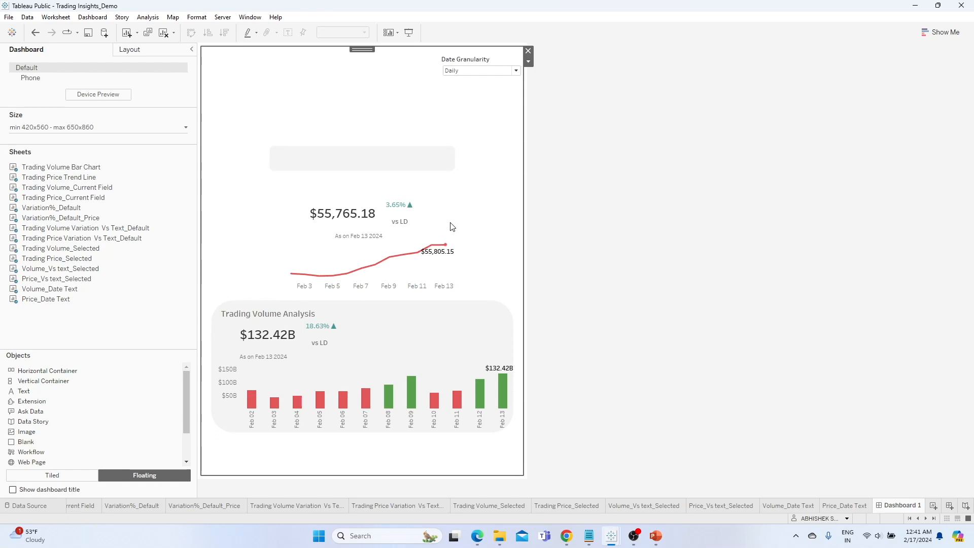
# - Test the price date text by selecting the Feb 11 volume bar, and clear the selection
pyautogui.click(460, 399)
pyautogui.click(463, 399)
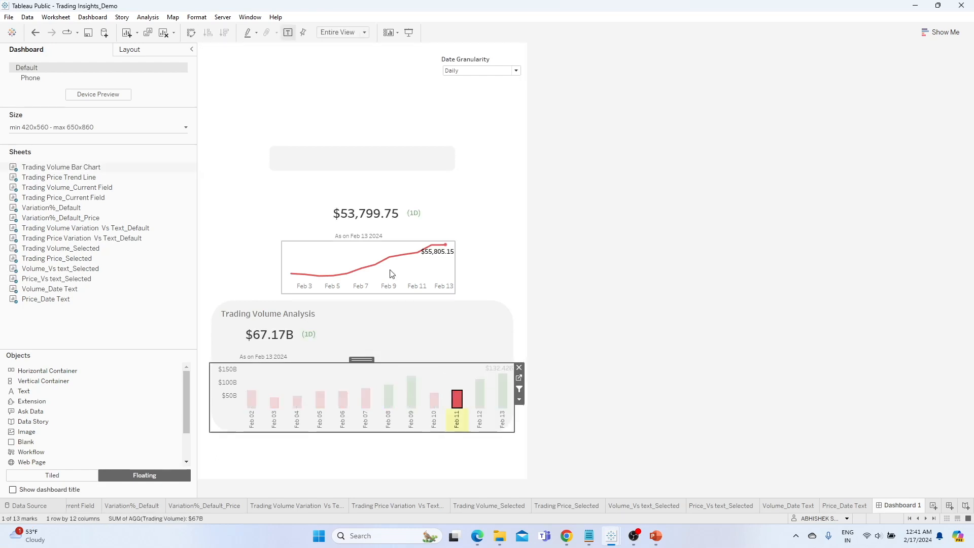
pyautogui.click(458, 408)
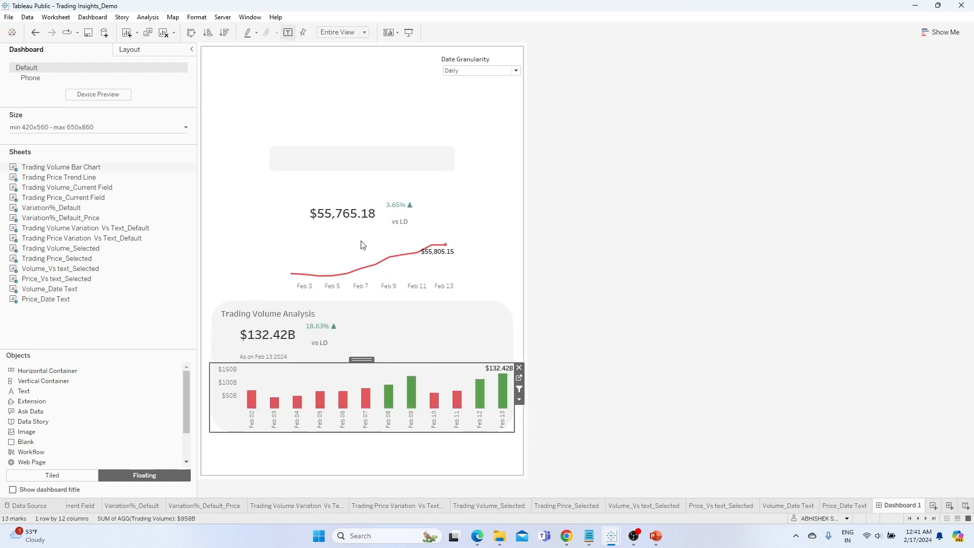
# - Open the Filter_Default dashboard action, review its source and target sheets, and close the filter settings
pyautogui.click(84, 18)
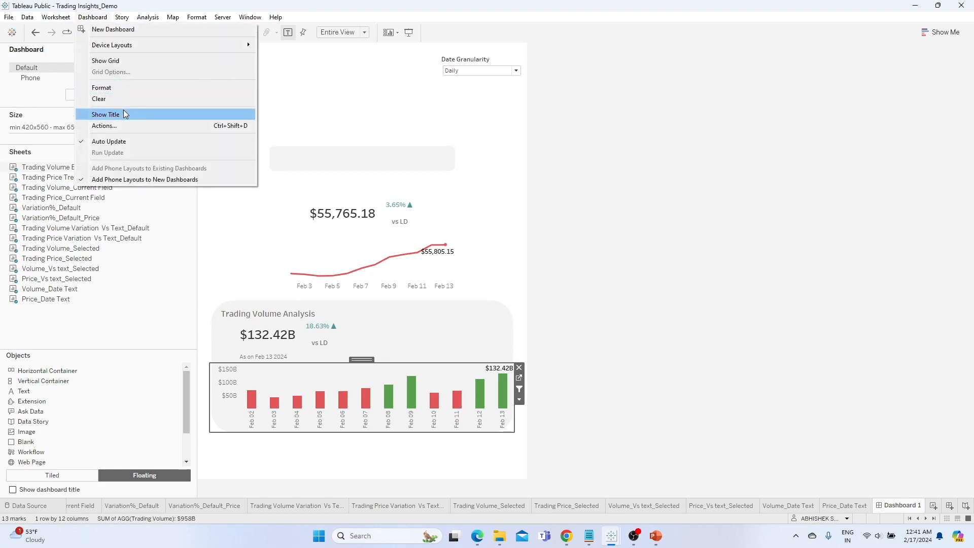
pyautogui.click(118, 129)
pyautogui.click(406, 238)
pyautogui.click(548, 319)
pyautogui.moveTo(467, 257); pyautogui.dragTo(466, 256)
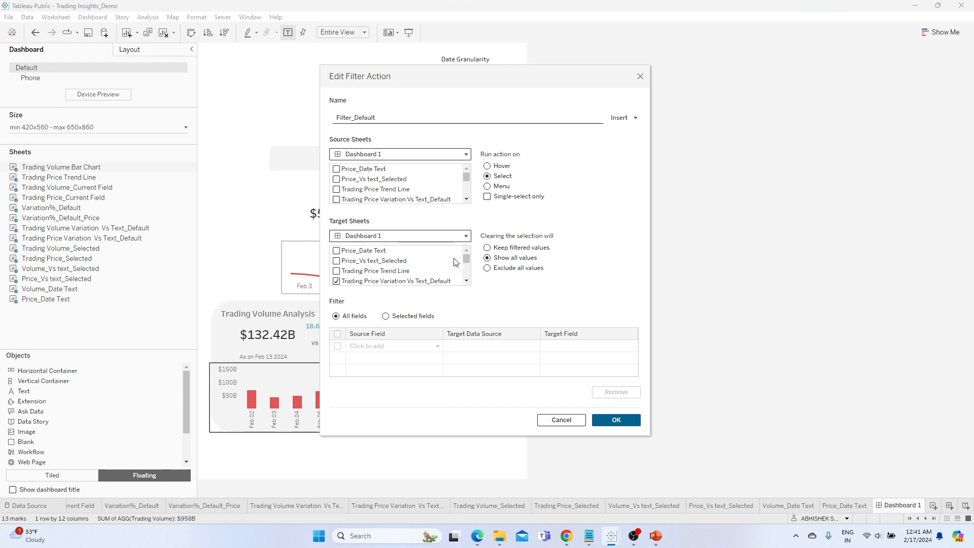
pyautogui.click(616, 420)
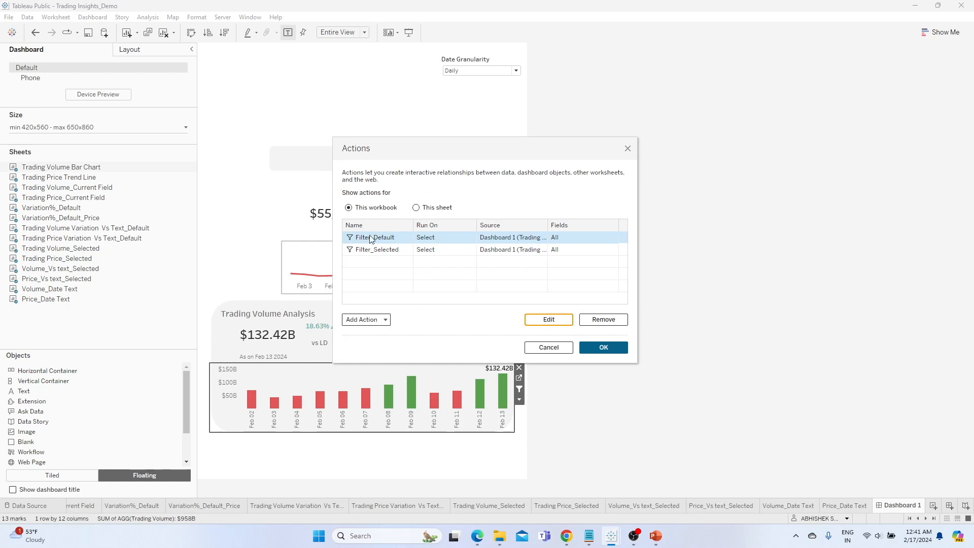
# - Remove Price_Date Text from the target sheets of the Filter_Selected action and save the dashboard actions
pyautogui.click(396, 250)
pyautogui.click(548, 319)
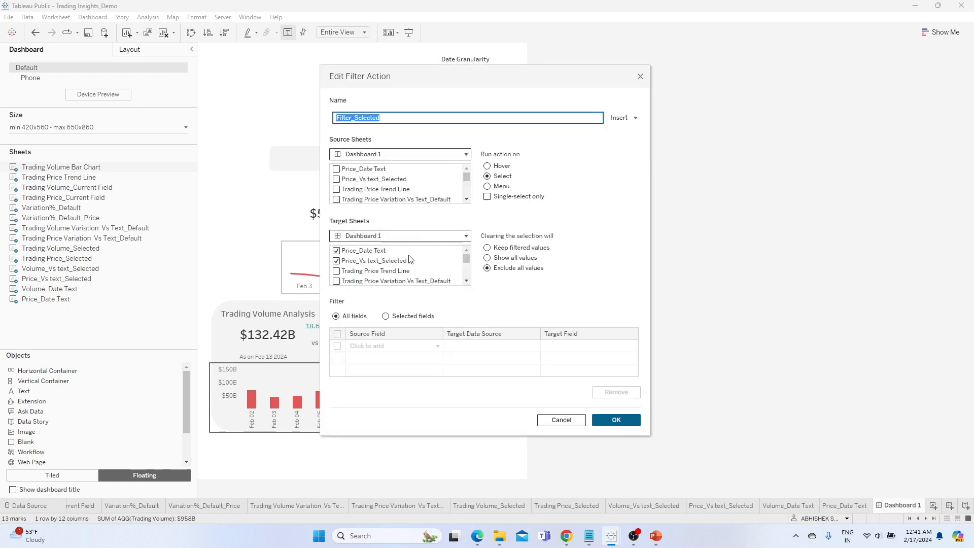
pyautogui.click(337, 251)
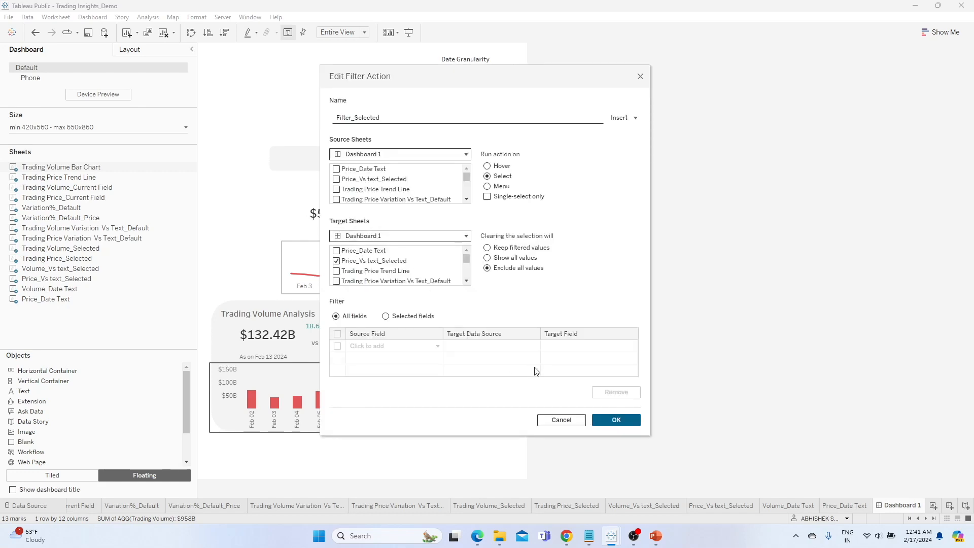
pyautogui.click(613, 421)
pyautogui.click(584, 351)
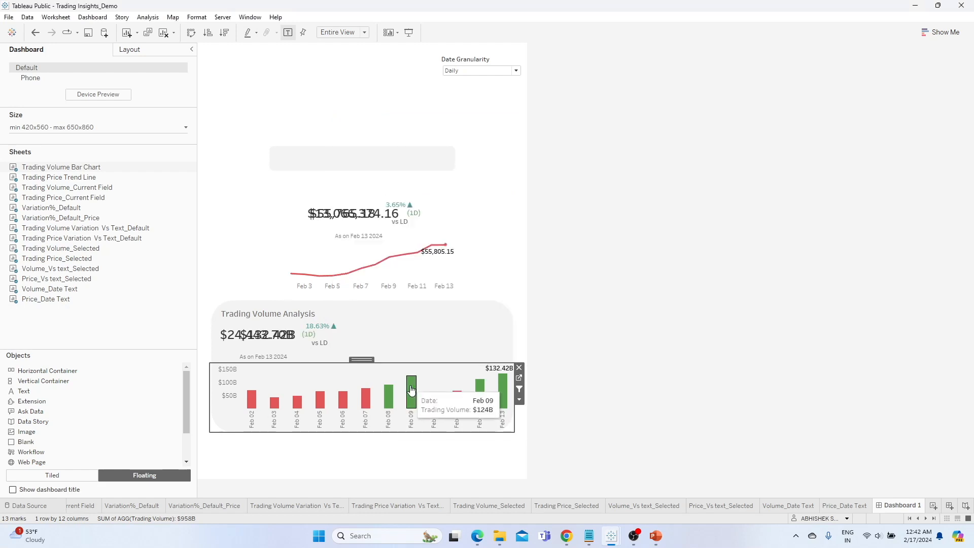
# - Test the filter actions by selecting the Feb 09 and Feb 08 volume bars, and clear the selection
pyautogui.click(411, 393)
pyautogui.click(389, 397)
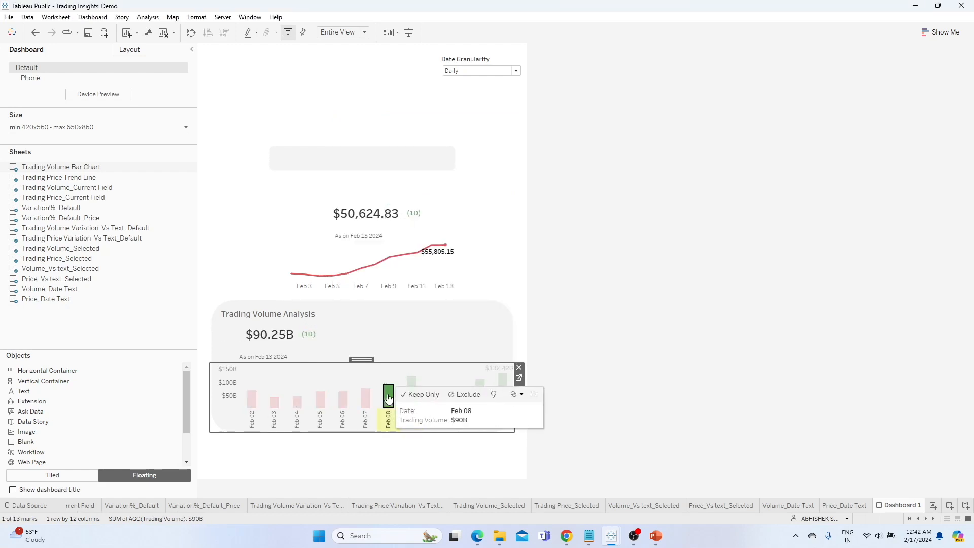
pyautogui.click(389, 398)
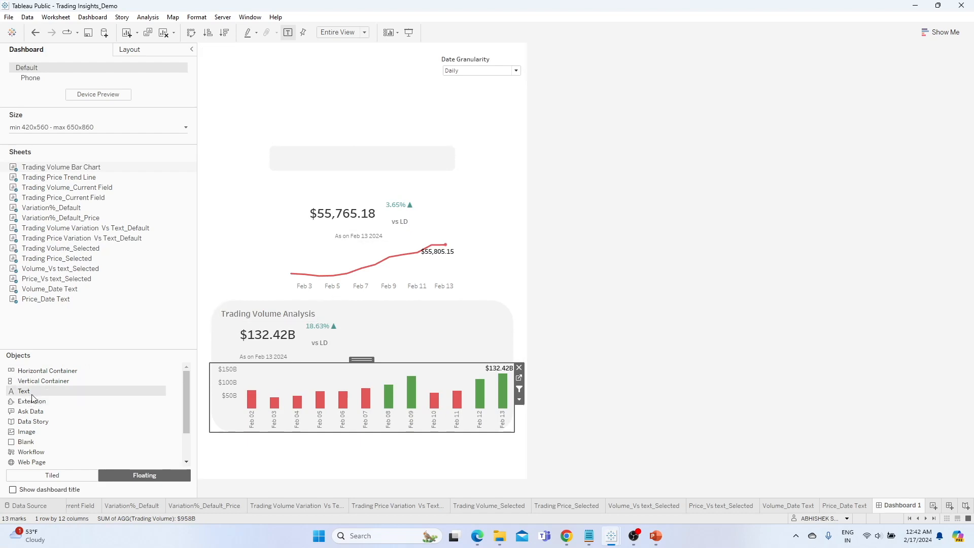
# - Copy the formatted text of the Trading Volume Analysis title and close its editor without changes
pyautogui.rightClick(242, 316)
pyautogui.click(251, 320)
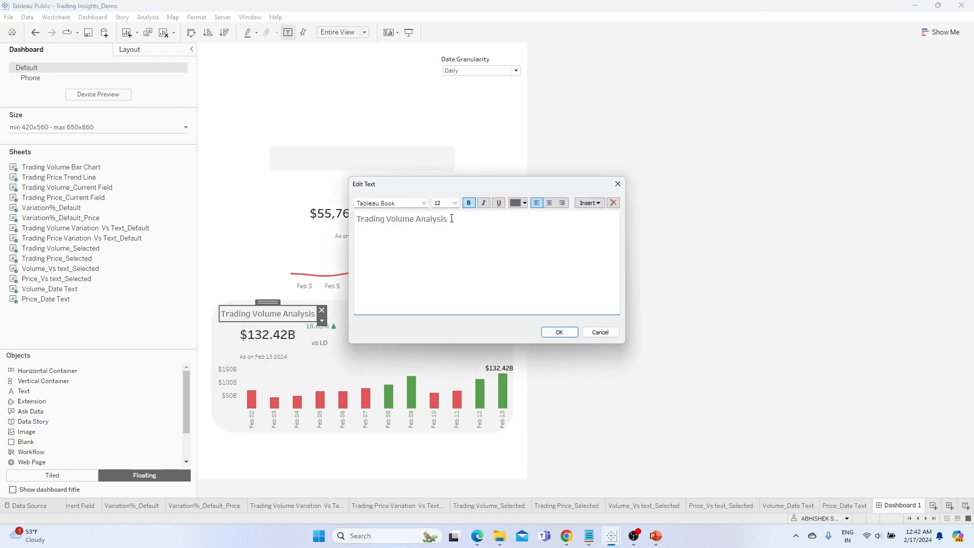
pyautogui.hotkey('ctrl', 'a')
pyautogui.hotkey('ctrl', 'c')
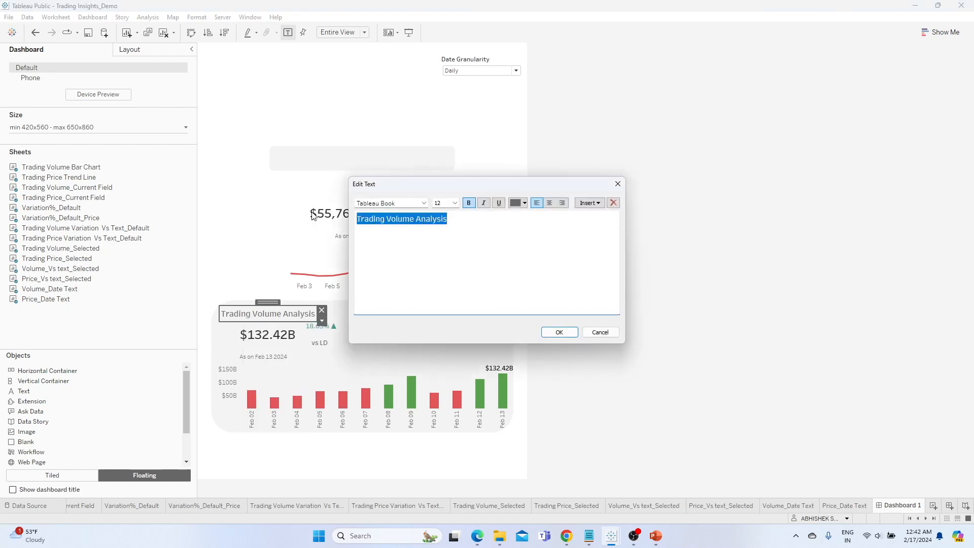
pyautogui.click(618, 183)
# - Add a floating text object with the copied title, reworded to "Trading Price Analysis"
pyautogui.moveTo(48, 392); pyautogui.dragTo(248, 169)
pyautogui.hotkey('ctrl', 'v')
pyautogui.moveTo(415, 219); pyautogui.dragTo(394, 219)
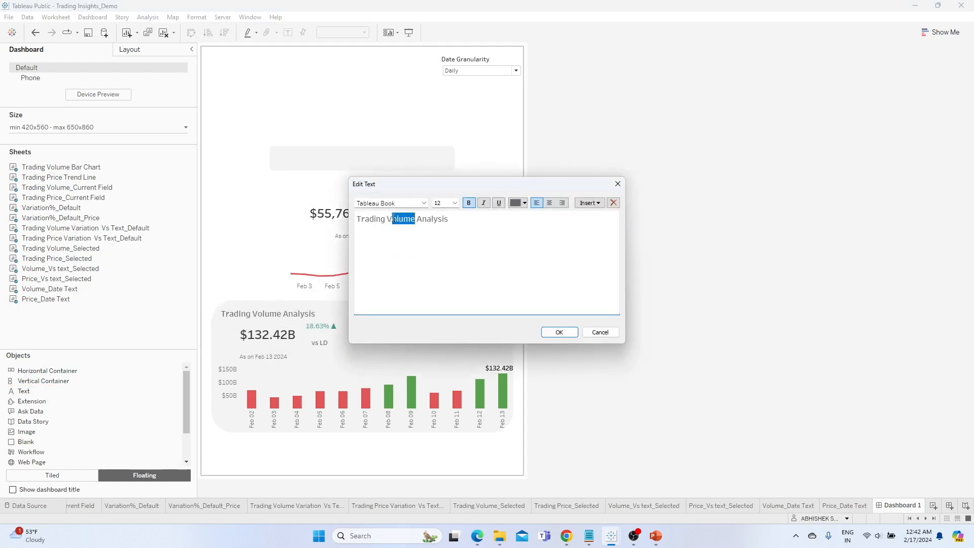
pyautogui.write('Price')
pyautogui.click(556, 333)
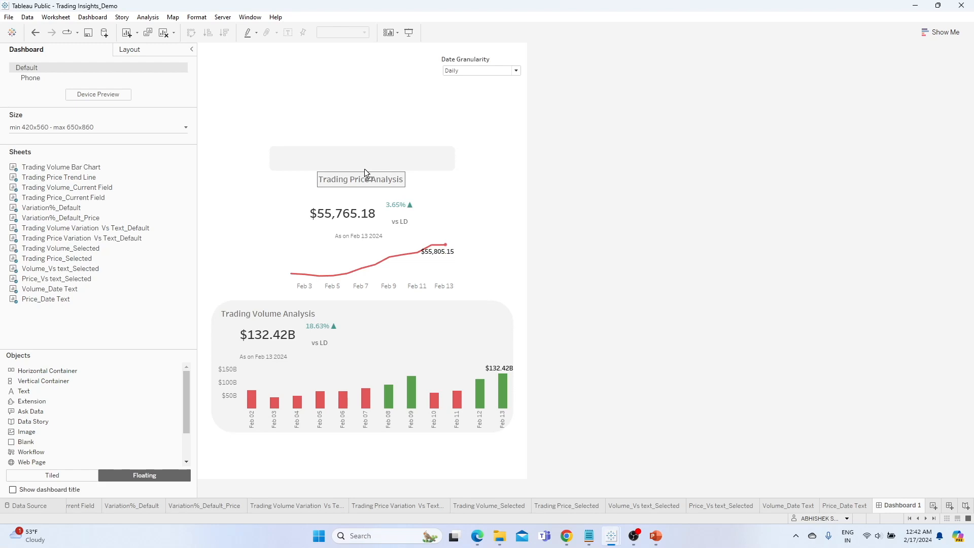
# - Position the Trading Price Analysis title centred above the price value, just below the grey bar
pyautogui.click(386, 186)
pyautogui.click(446, 191)
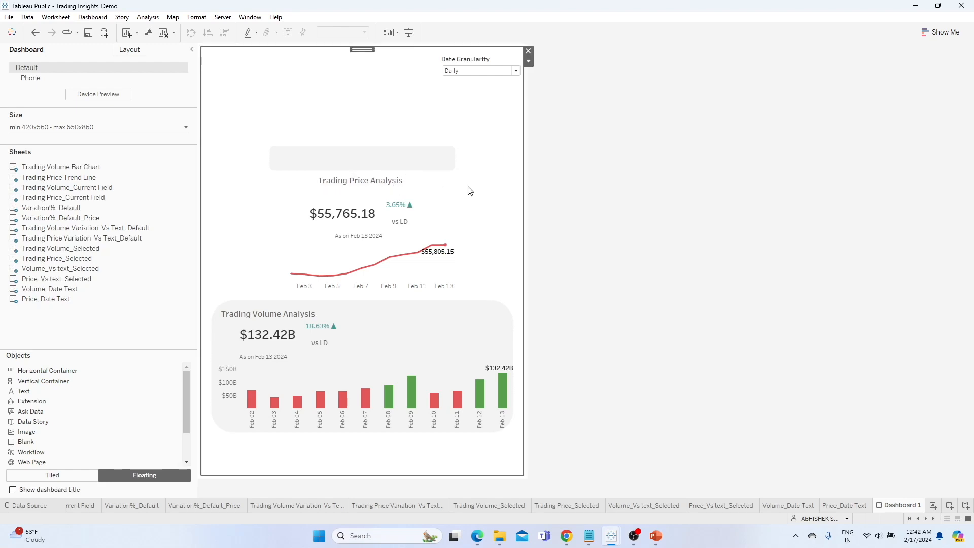
pyautogui.click(375, 178)
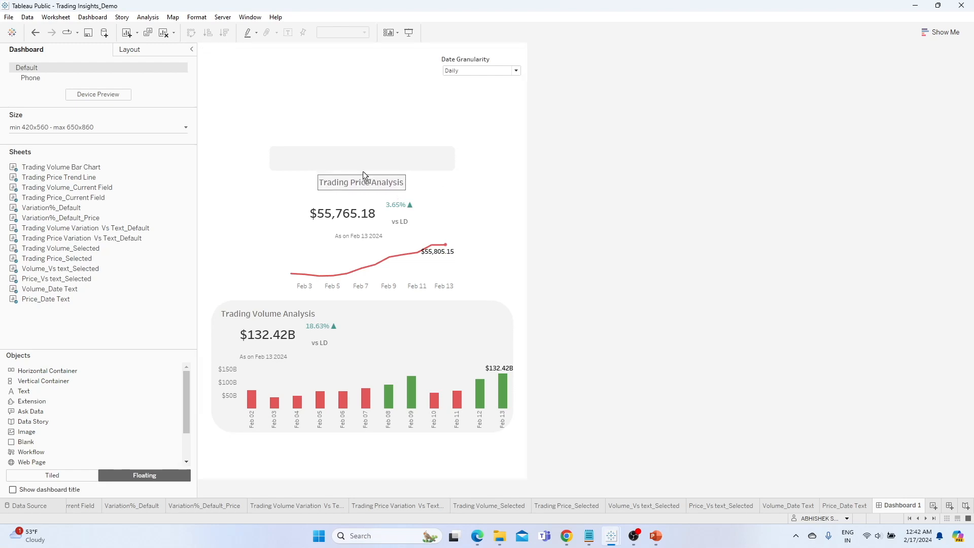
pyautogui.click(429, 156)
pyautogui.click(542, 156)
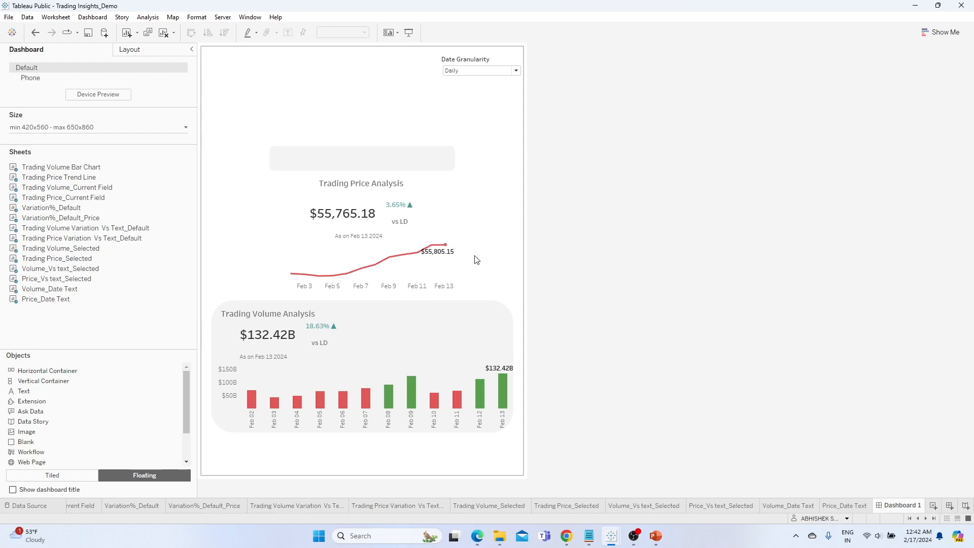
# - Switch the Date Granularity to Monthly to check the price and volume sections
pyautogui.click(471, 71)
pyautogui.click(473, 88)
pyautogui.click(474, 72)
pyautogui.click(474, 98)
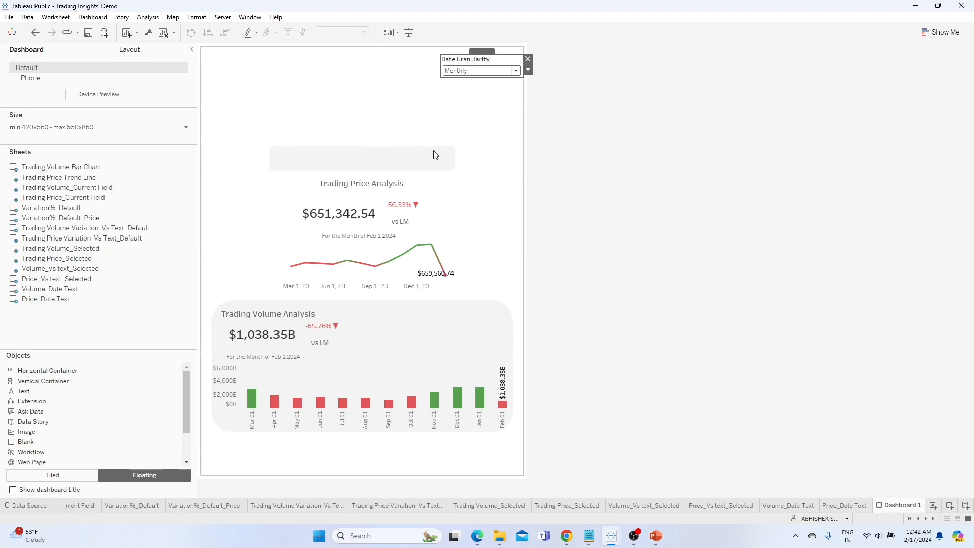
pyautogui.click(466, 153)
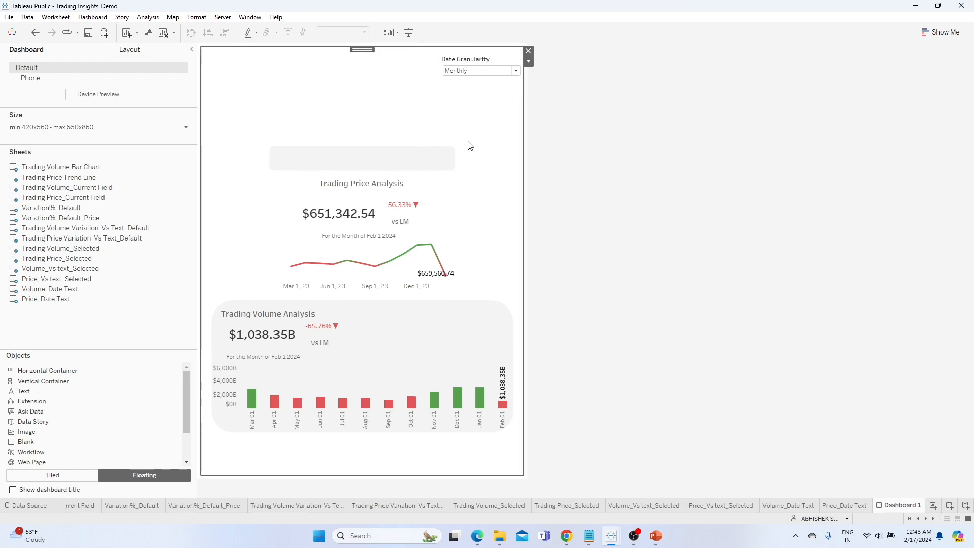